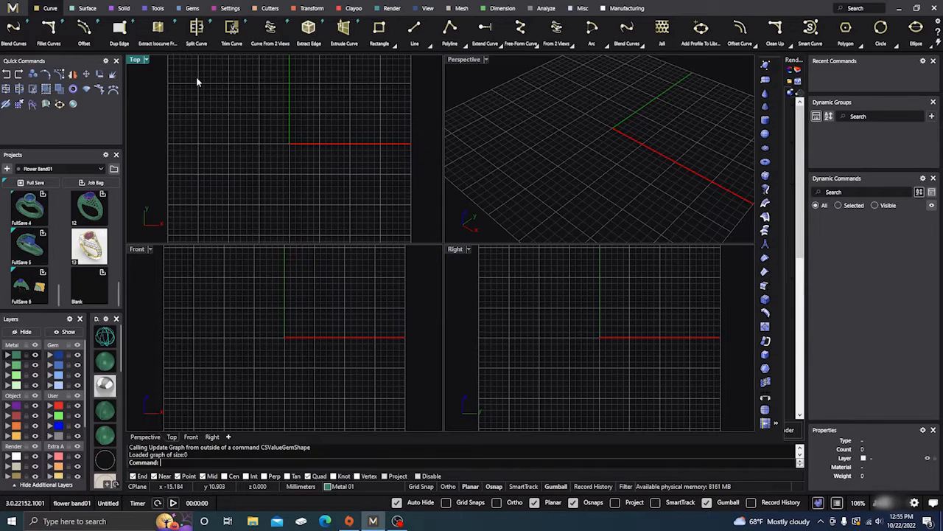
# Create a ring rail with US finger size 7
pyautogui.click(158, 10)
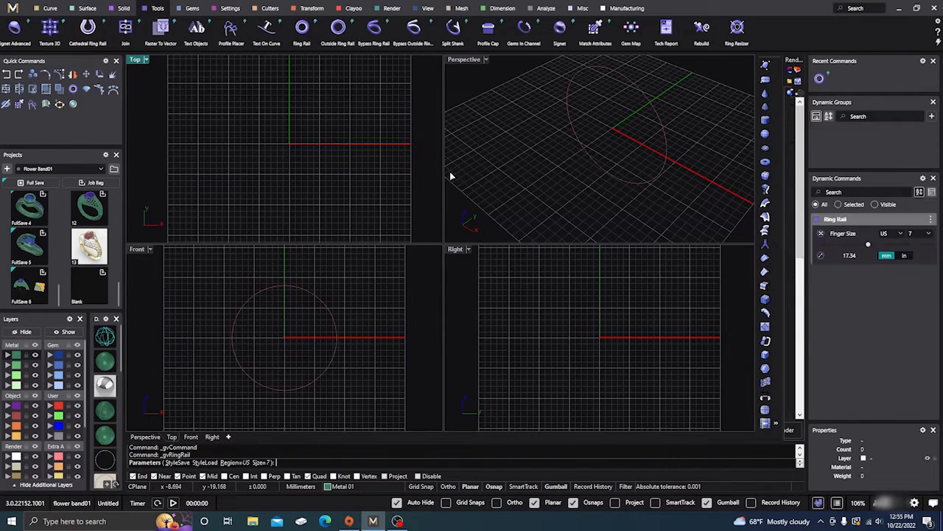
pyautogui.press('Return')
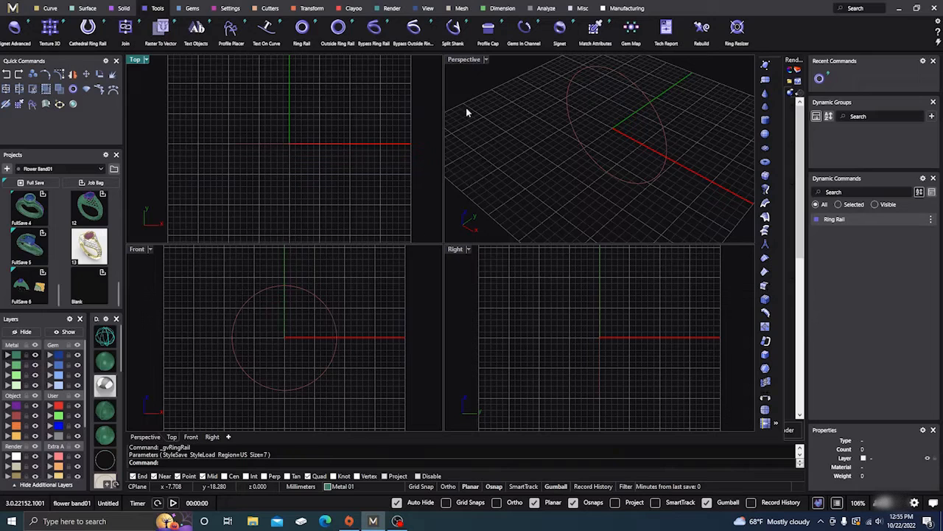
pyautogui.moveTo(465, 112); pyautogui.dragTo(496, 190, button='right')
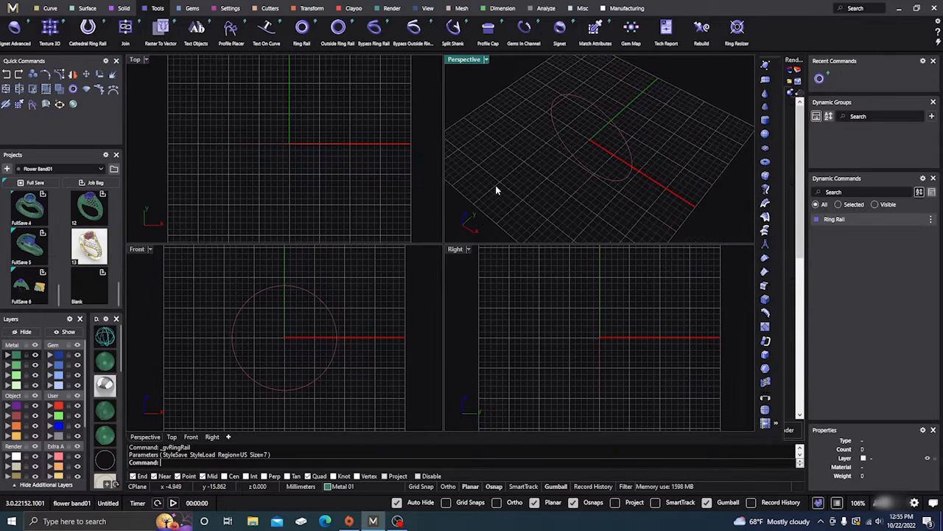
pyautogui.click(192, 8)
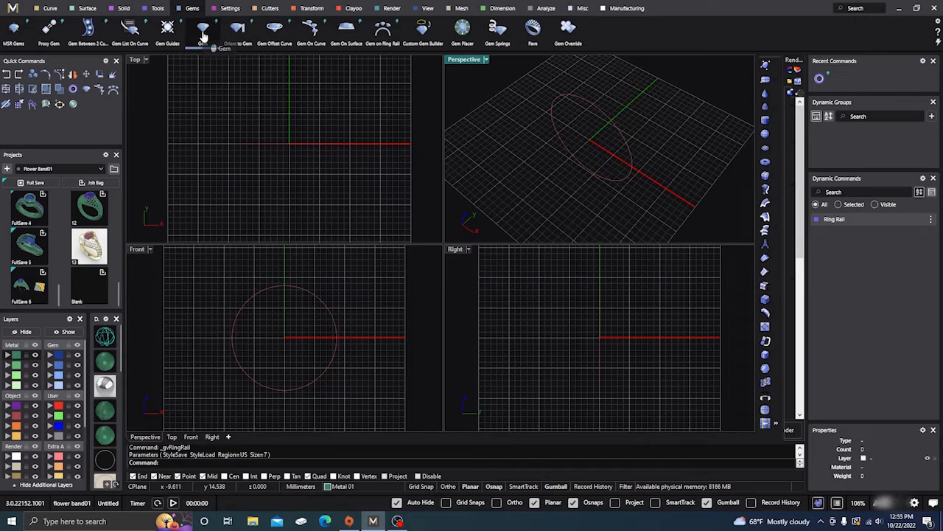
pyautogui.click(204, 31)
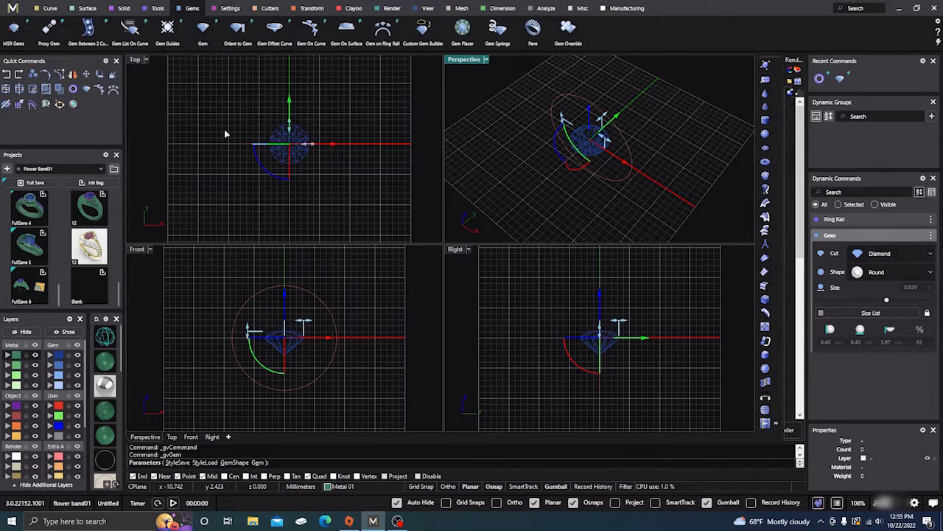
pyautogui.press('Escape')
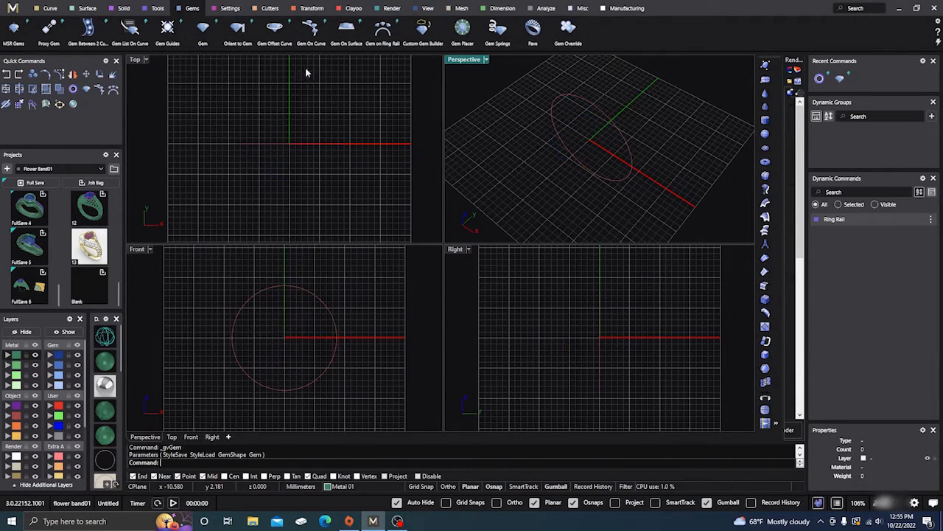
# Place a single cushion-shaped diamond above the ring rail with Gem on Ring Rail
pyautogui.click(382, 30)
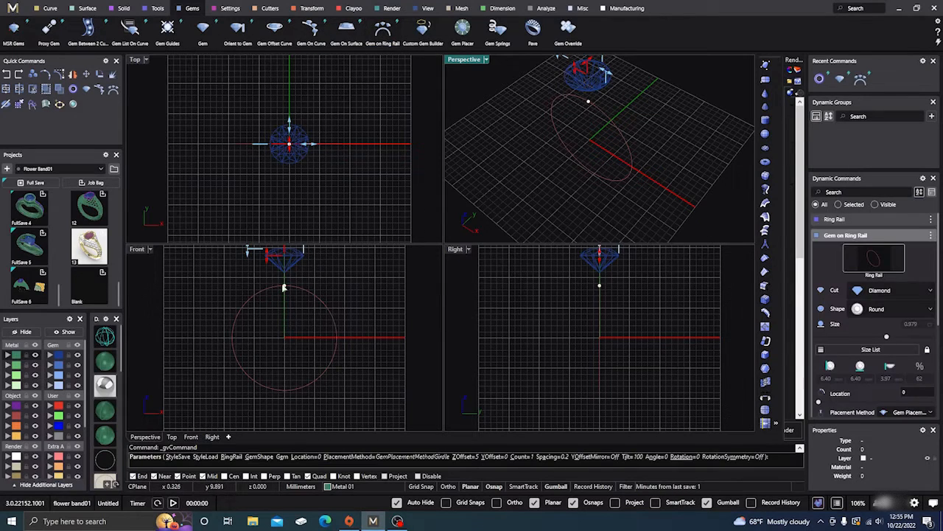
pyautogui.moveTo(280, 329); pyautogui.dragTo(292, 349, button='right')
pyautogui.scroll(2, 289, 291)
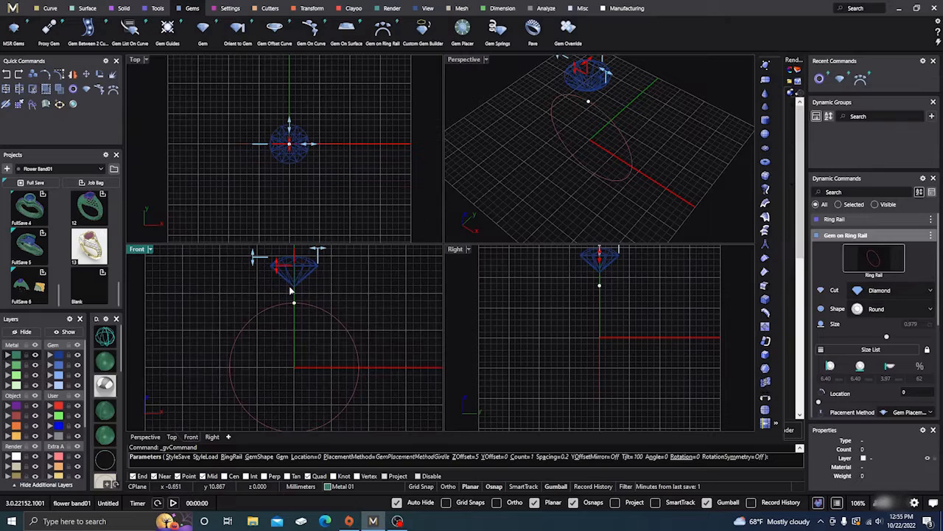
pyautogui.moveTo(327, 302); pyautogui.dragTo(318, 314, button='right')
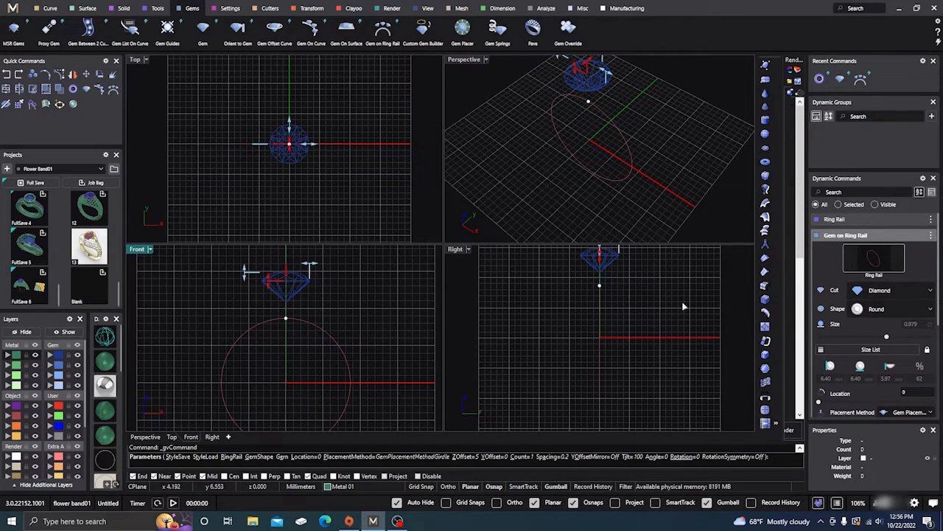
pyautogui.click(885, 310)
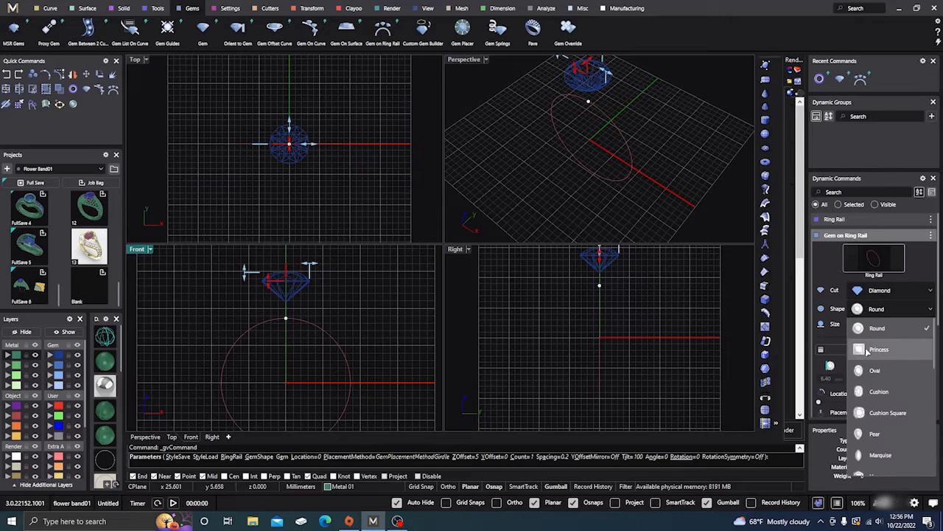
pyautogui.click(878, 392)
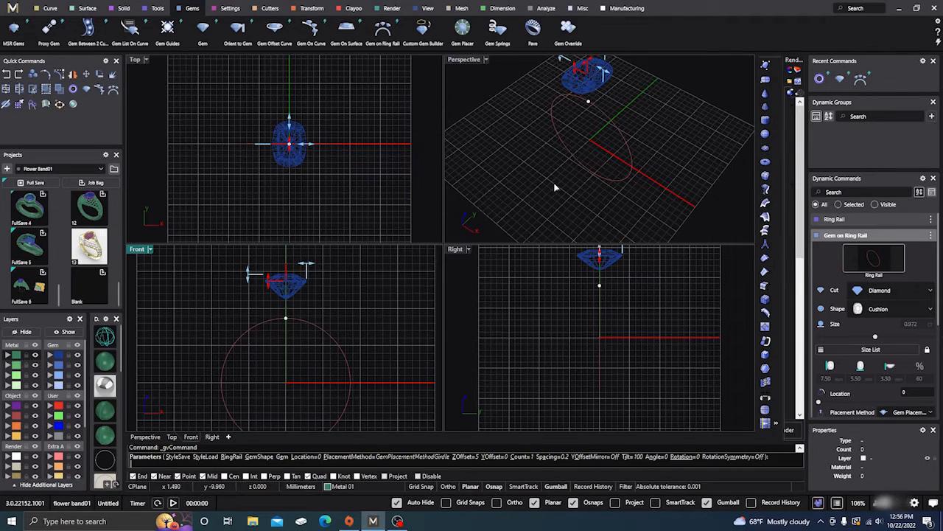
pyautogui.doubleClick(469, 60)
pyautogui.scroll(4, 523, 247)
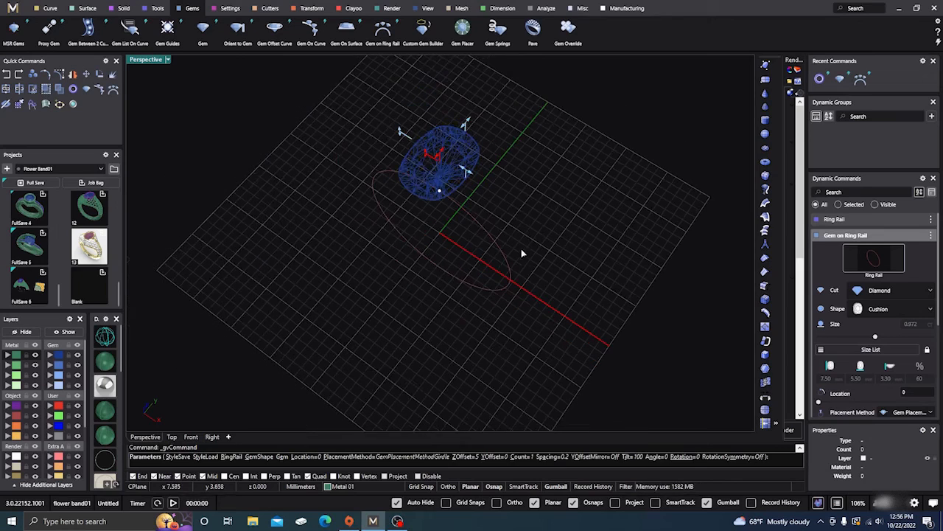
pyautogui.press('Return')
# Create a Gem Offset Curve around the cushion gem with girdle spacing 0, and hide the Gem 01 layer
pyautogui.click(442, 137)
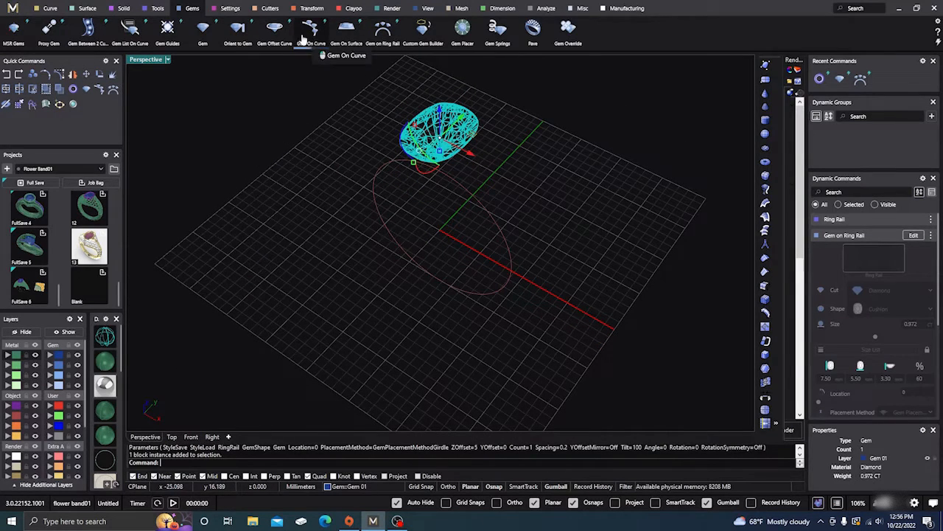
pyautogui.click(274, 33)
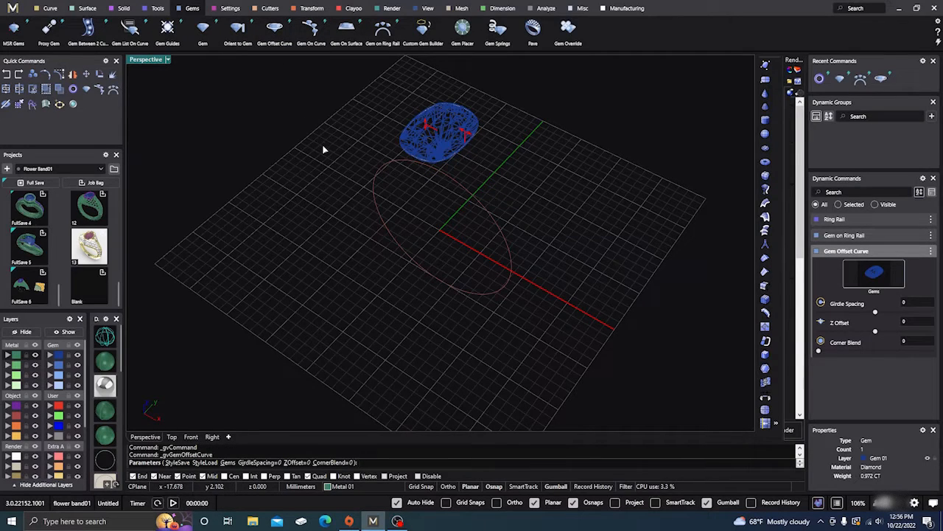
pyautogui.press('Return')
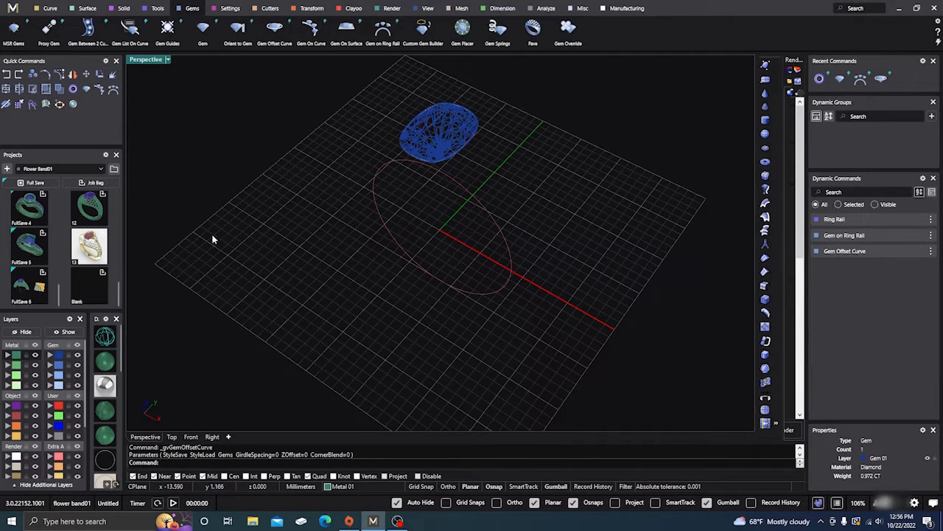
pyautogui.click(78, 357)
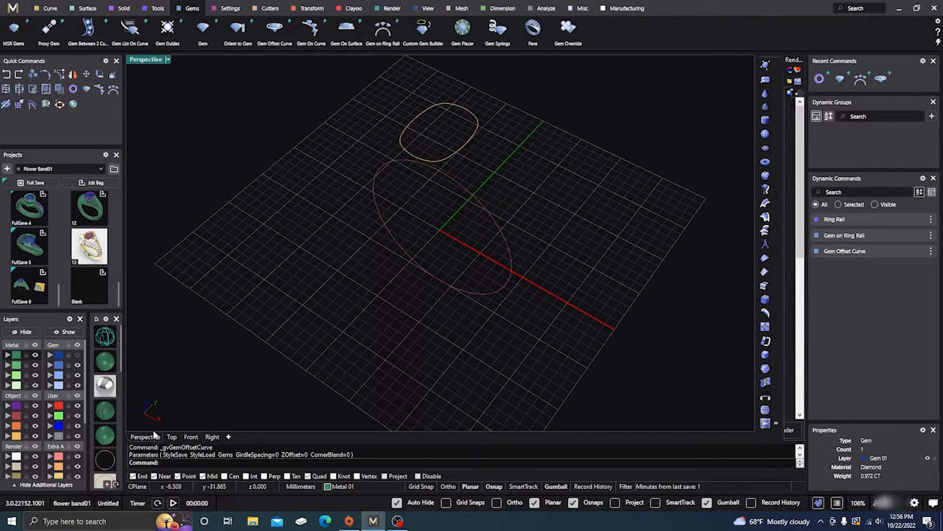
# Draw a start-end-direction arc on the Creation layer in the Top view, outside the ring rail across the X axis and bulging outward
pyautogui.doubleClick(147, 61)
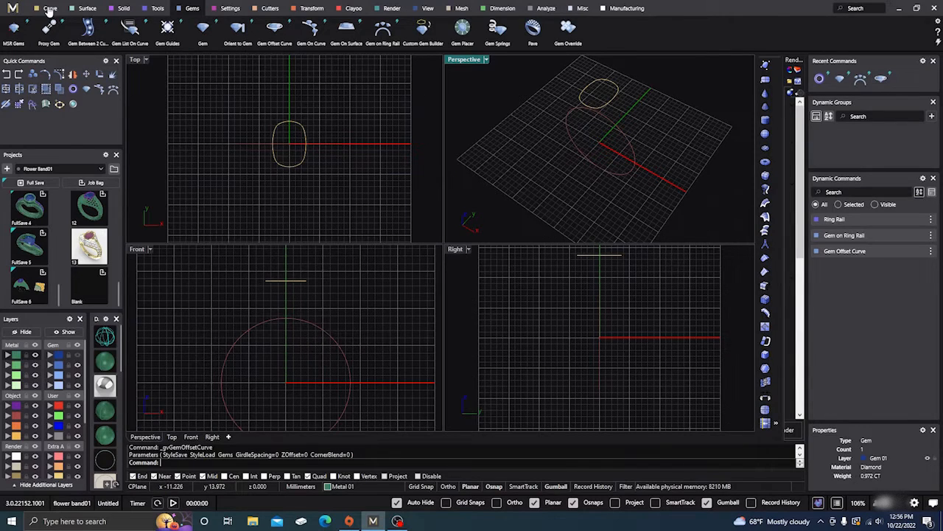
pyautogui.click(48, 10)
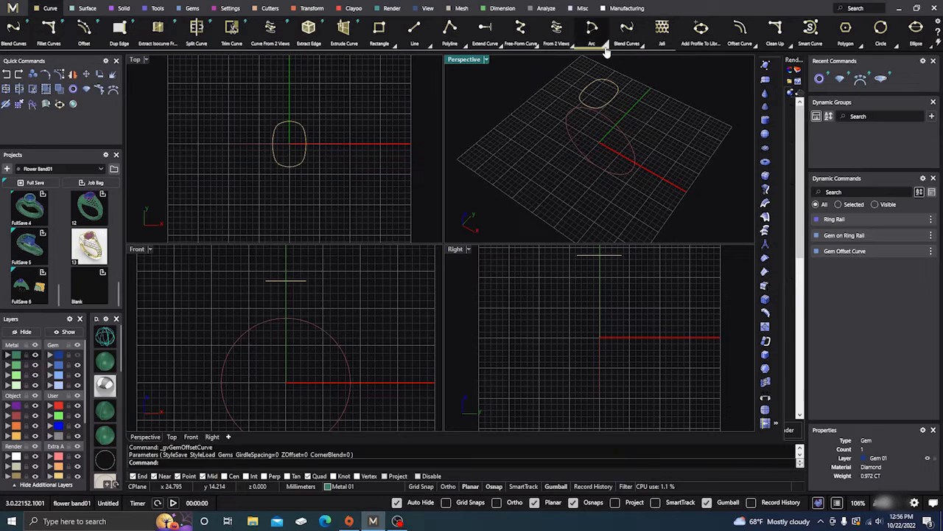
pyautogui.click(606, 47)
pyautogui.click(667, 66)
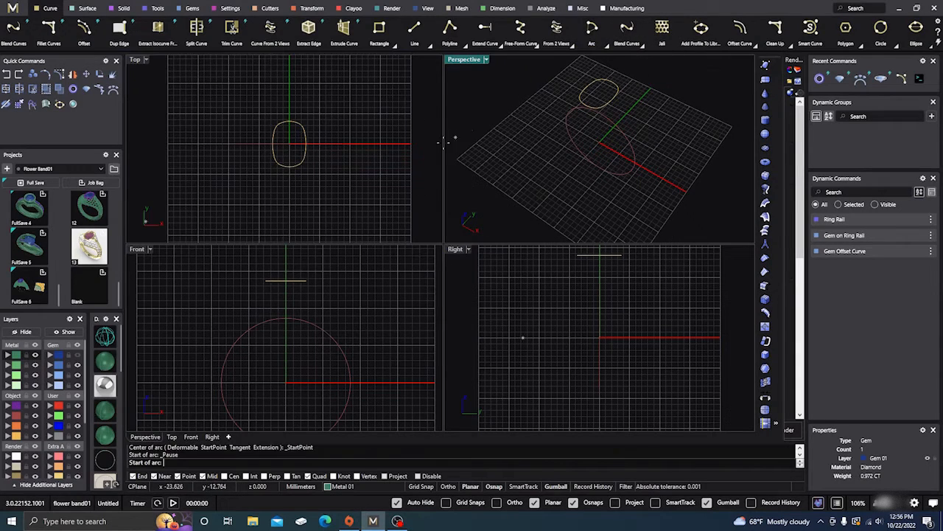
pyautogui.scroll(1, 372, 153)
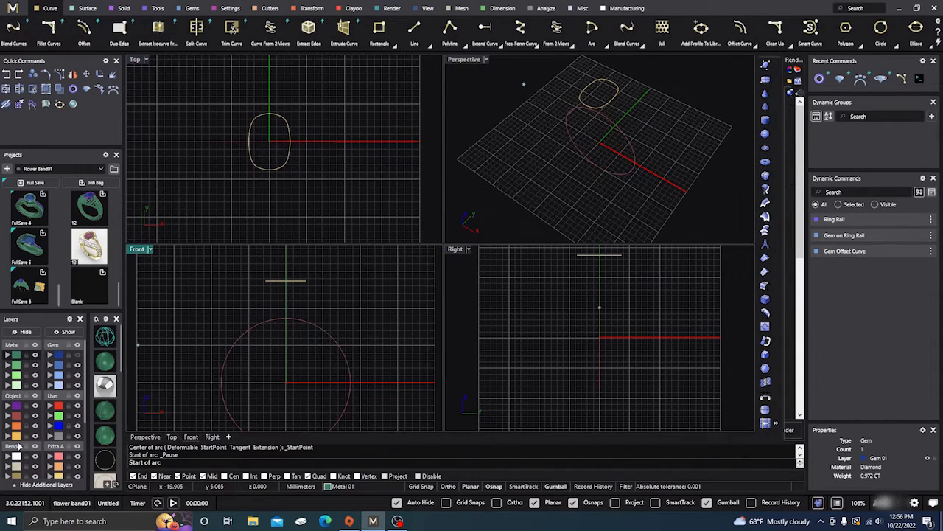
pyautogui.scroll(1, 368, 151)
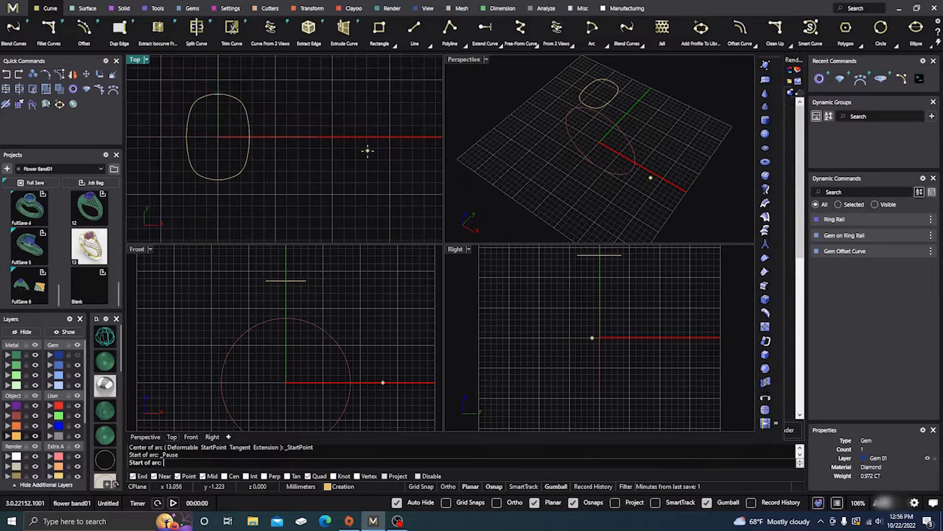
pyautogui.scroll(4, 367, 151)
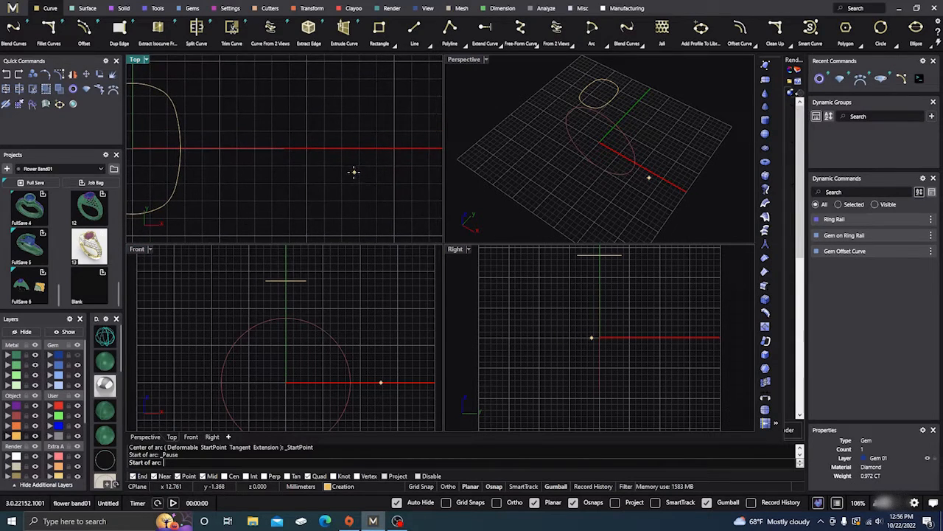
pyautogui.doubleClick(136, 60)
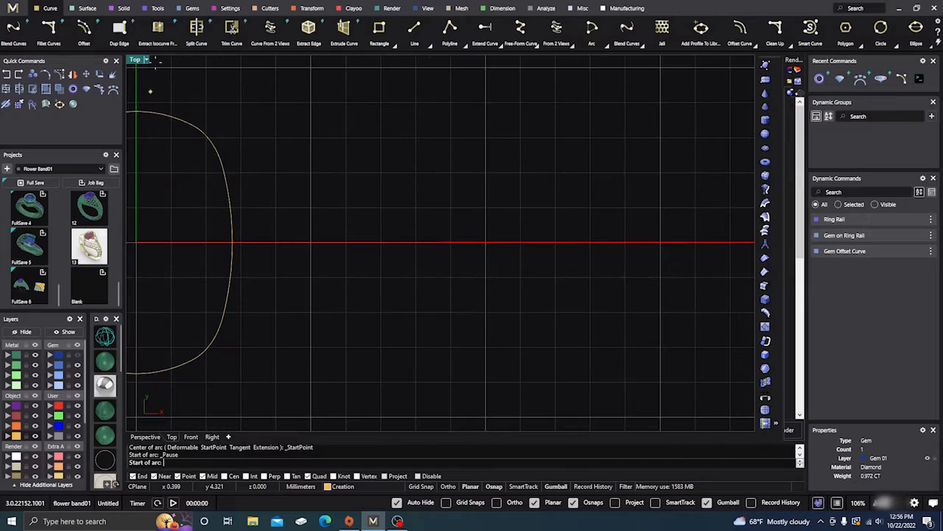
pyautogui.click(555, 313)
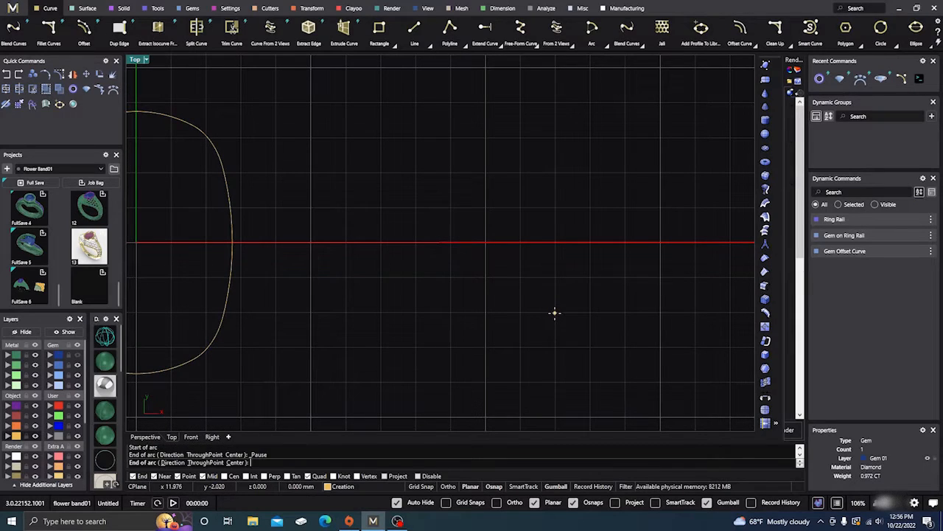
pyautogui.click(555, 208)
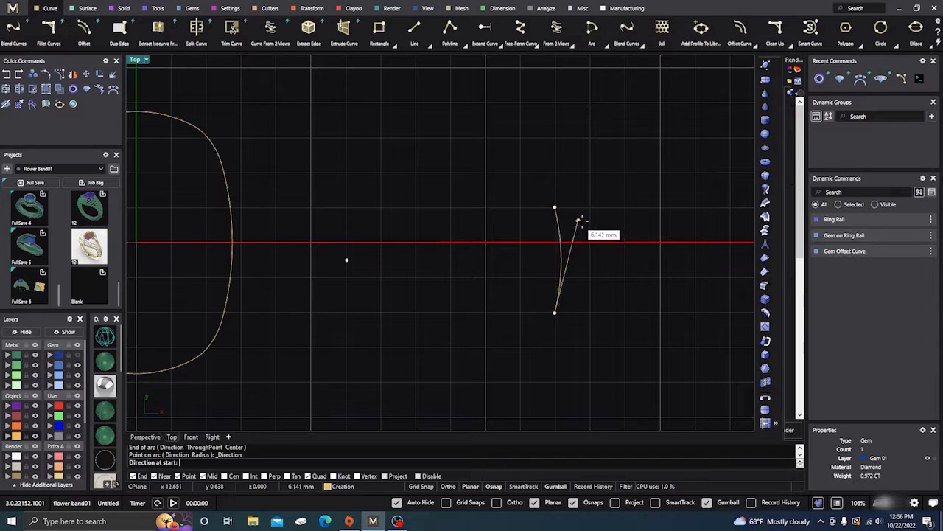
pyautogui.click(613, 242)
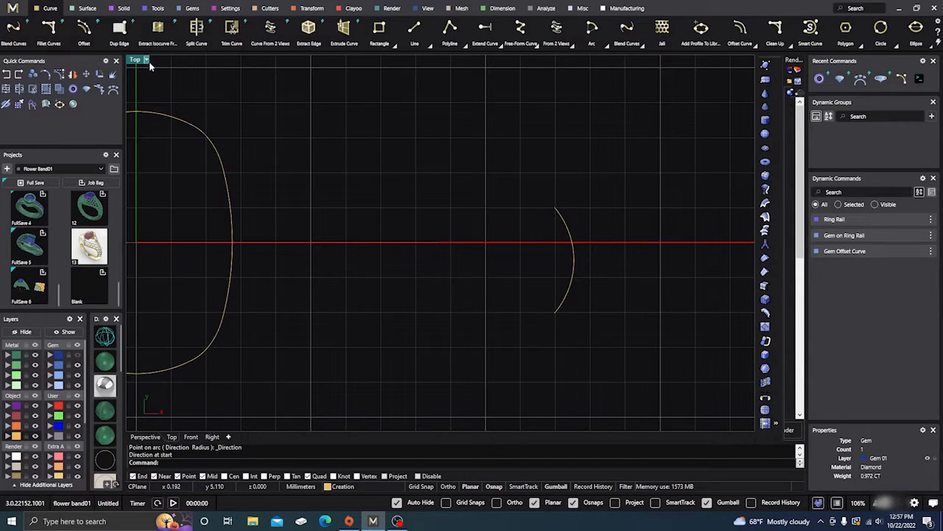
# Copy the arc from its midpoint onto the ring rail's side where it meets the X axis, and delete the original arc
pyautogui.click(146, 436)
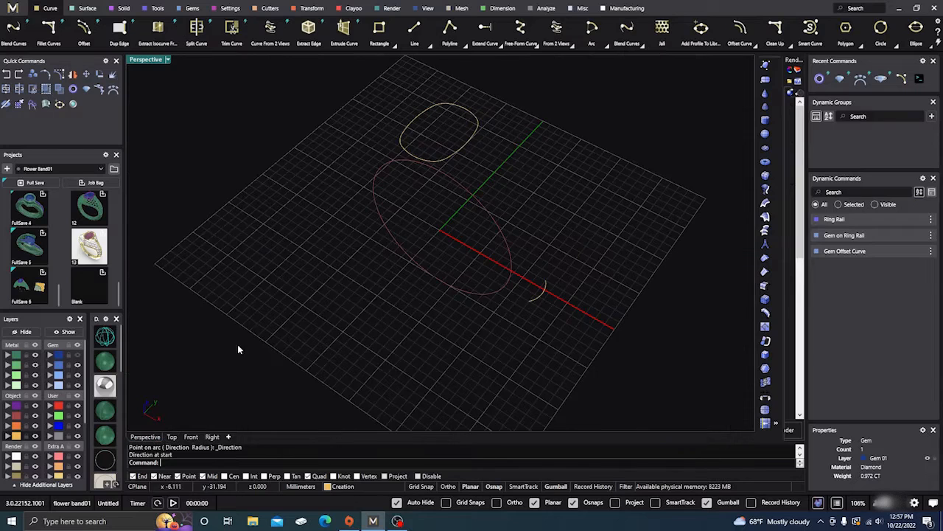
pyautogui.moveTo(238, 346); pyautogui.dragTo(224, 206, button='right')
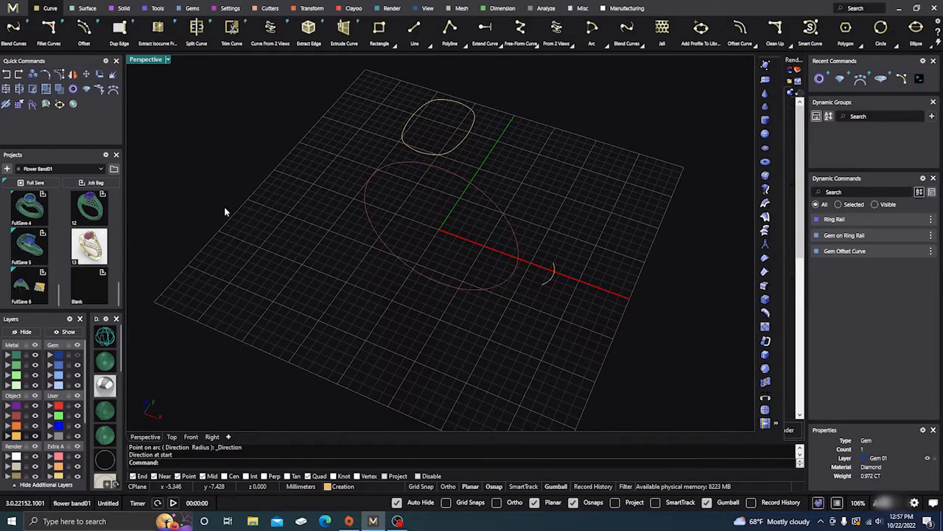
pyautogui.click(546, 286)
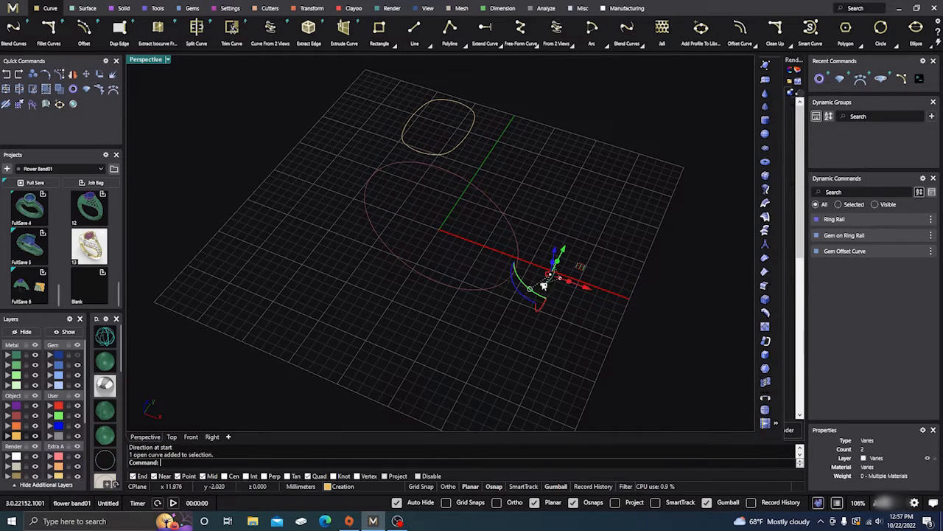
pyautogui.click(34, 76)
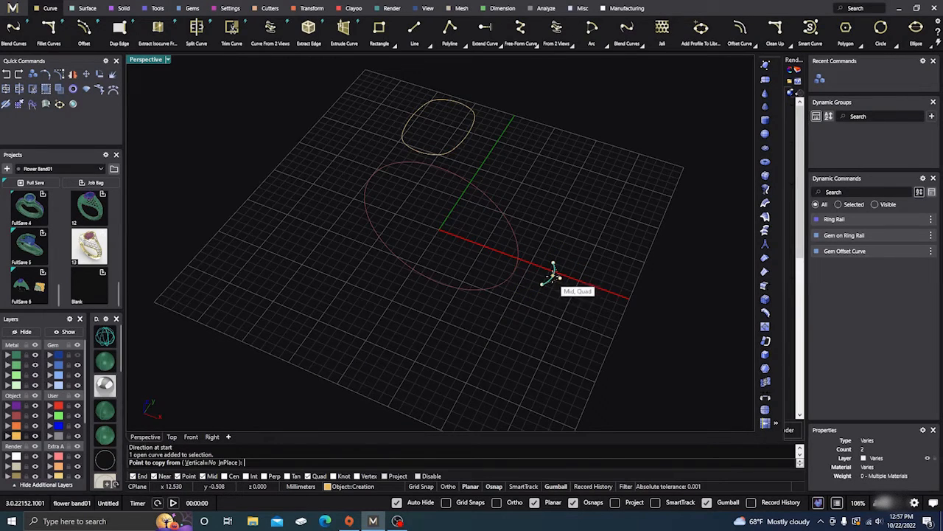
pyautogui.click(552, 275)
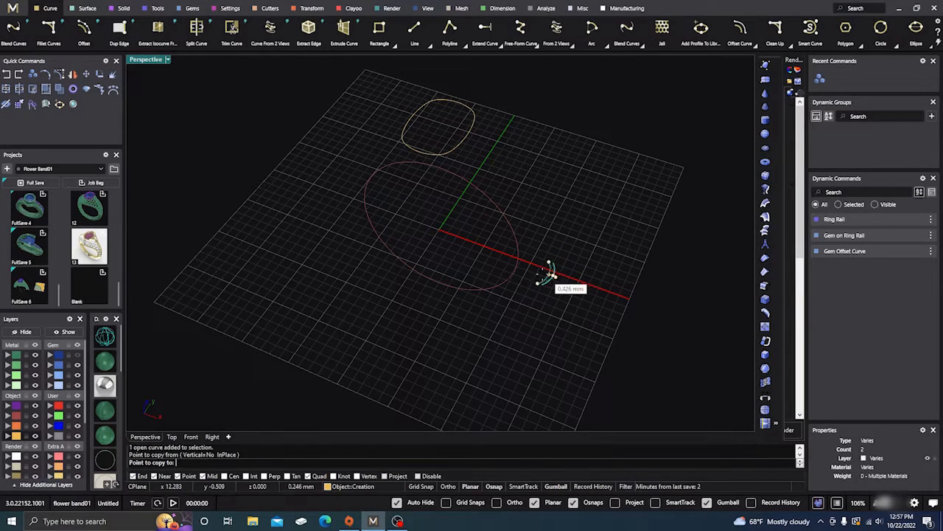
pyautogui.click(516, 268)
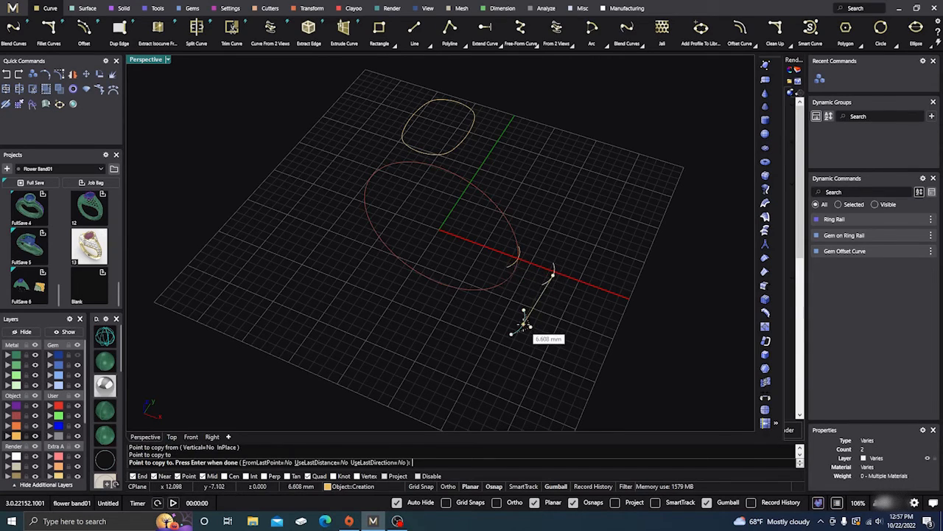
pyautogui.press('Return')
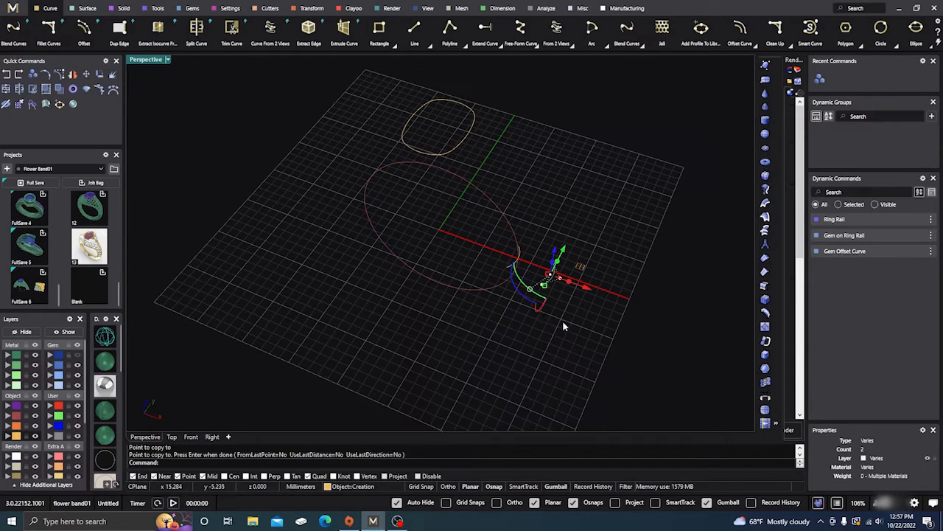
pyautogui.press('Delete')
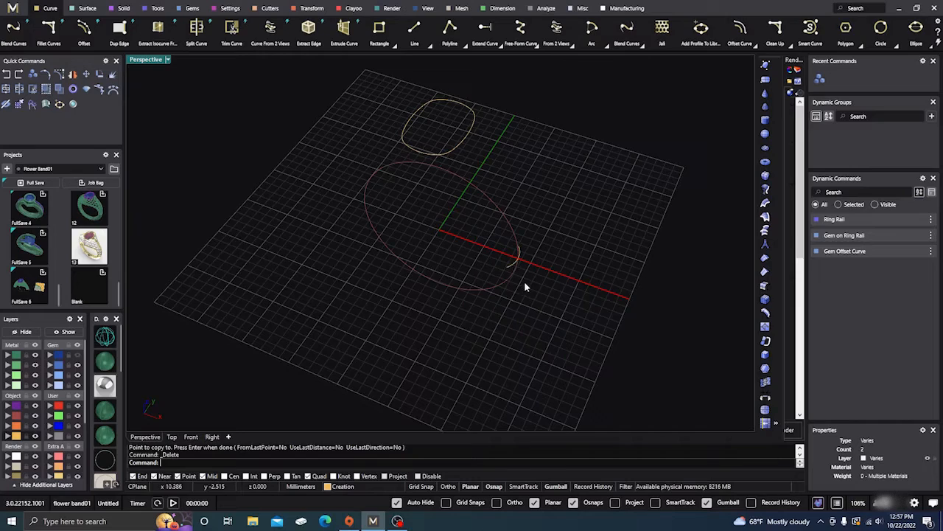
pyautogui.scroll(4, 534, 243)
pyautogui.scroll(5, 526, 288)
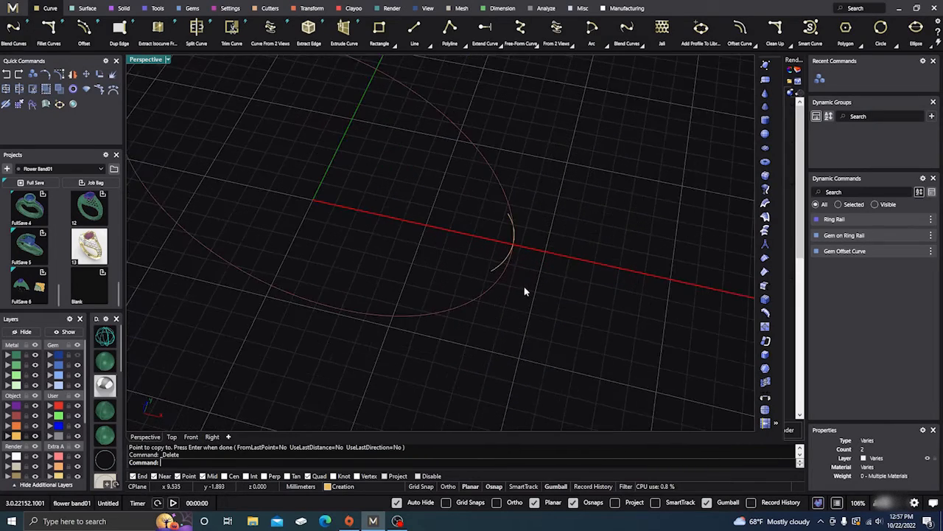
# Move the copied arc 2.5 mm outward from the ring rail along the X axis
pyautogui.click(497, 247)
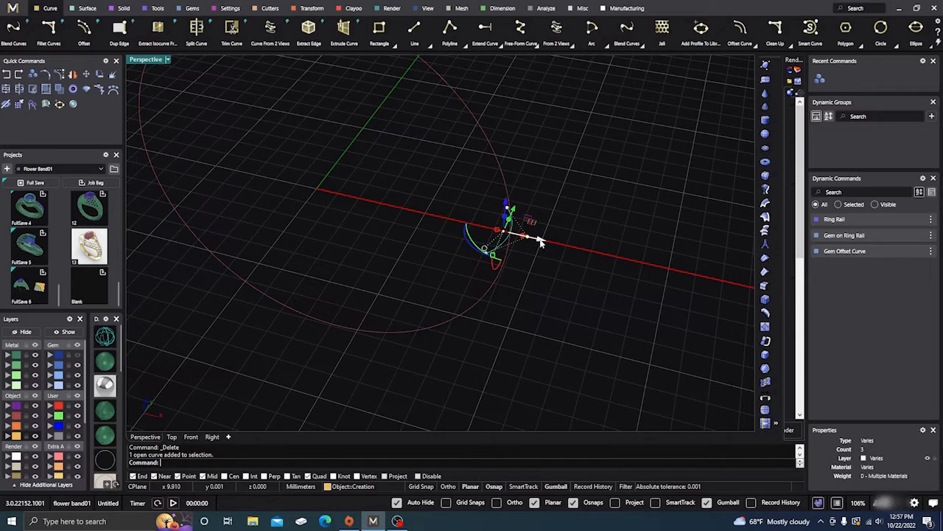
pyautogui.click(540, 242)
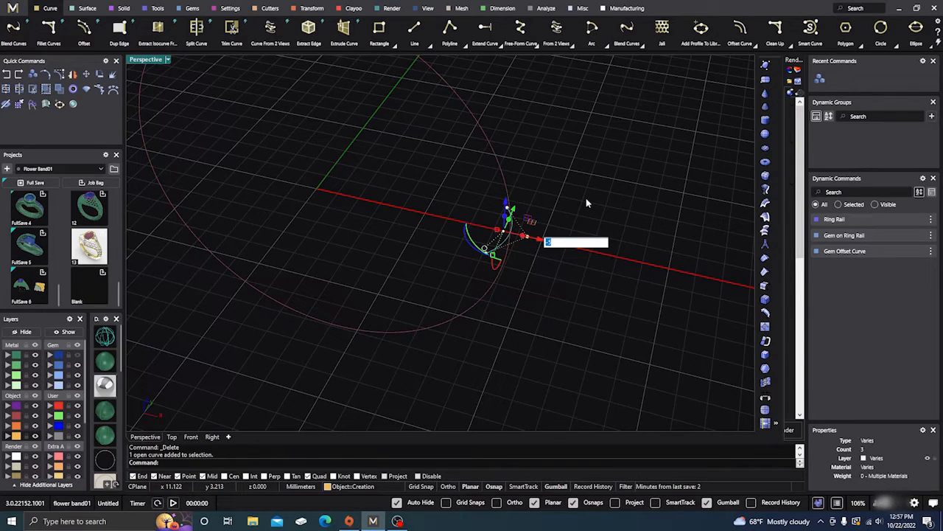
pyautogui.write('2.5')
pyautogui.press('Return')
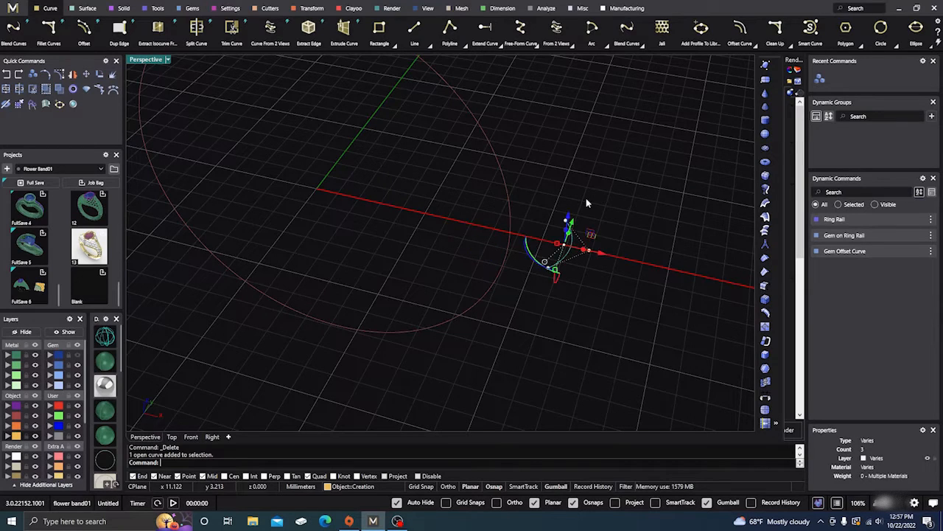
pyautogui.press('Escape')
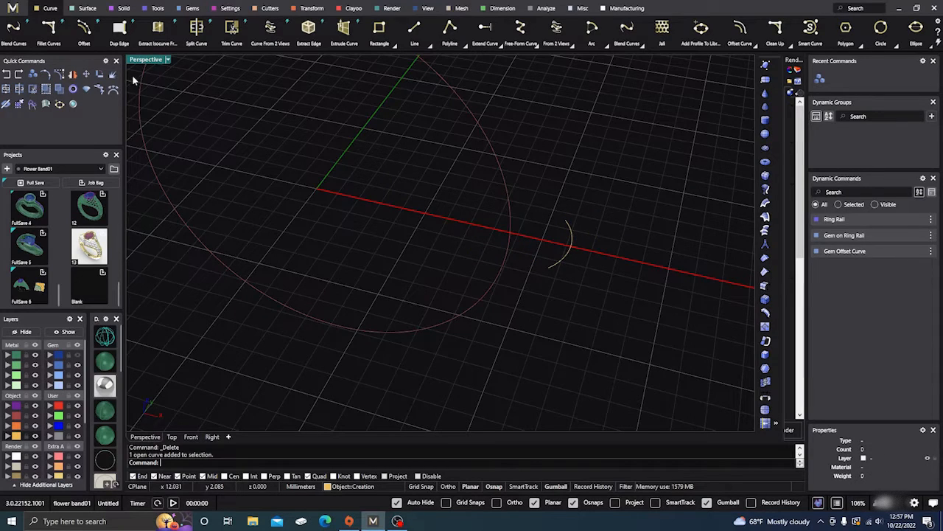
# Draw a line from the ring rail's quadrant on the X axis to the arc's midpoint and split the arc with it
pyautogui.click(414, 30)
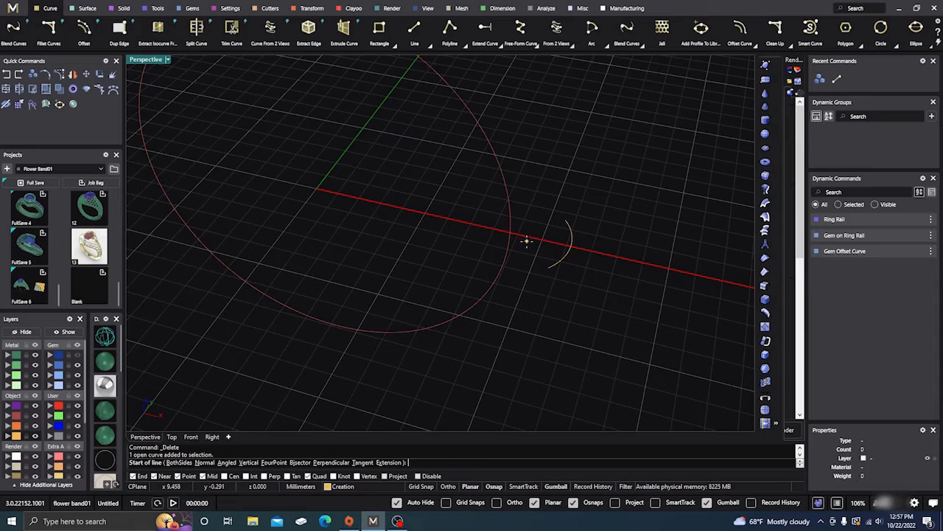
pyautogui.click(510, 233)
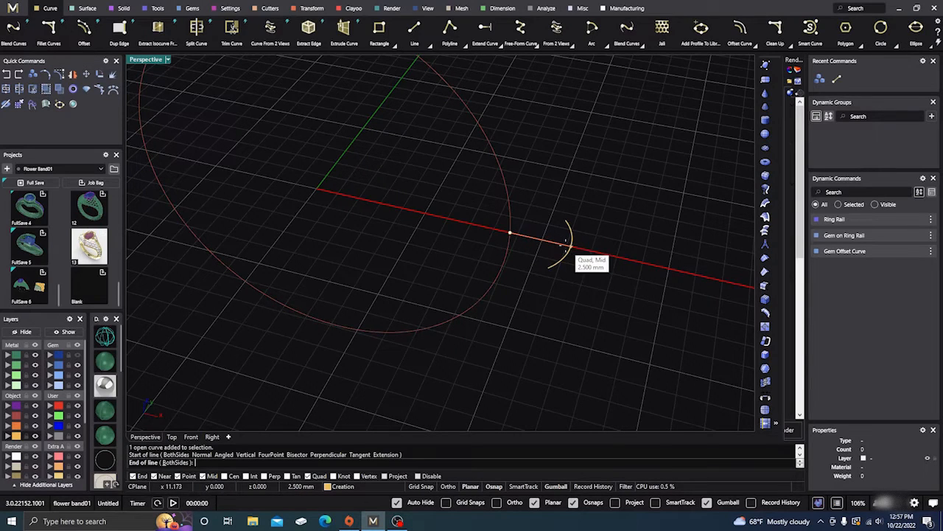
pyautogui.click(566, 243)
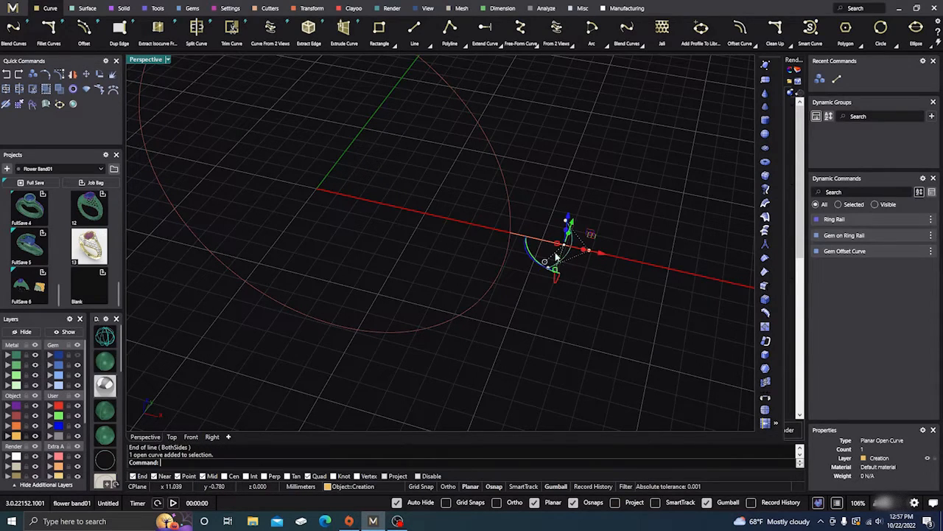
pyautogui.click(20, 89)
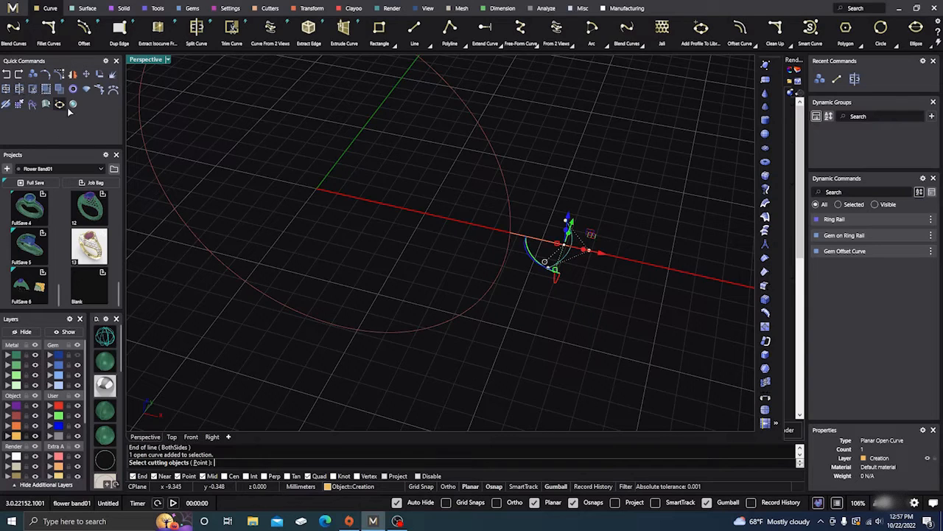
pyautogui.click(532, 244)
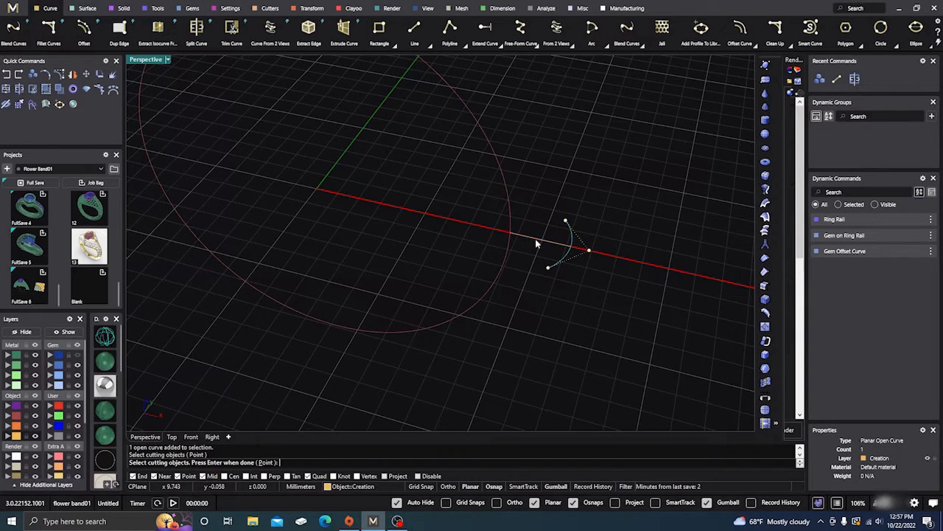
pyautogui.press('Return')
# Delete the cutting line and the arc half on the positive Y side of the X axis
pyautogui.click(537, 247)
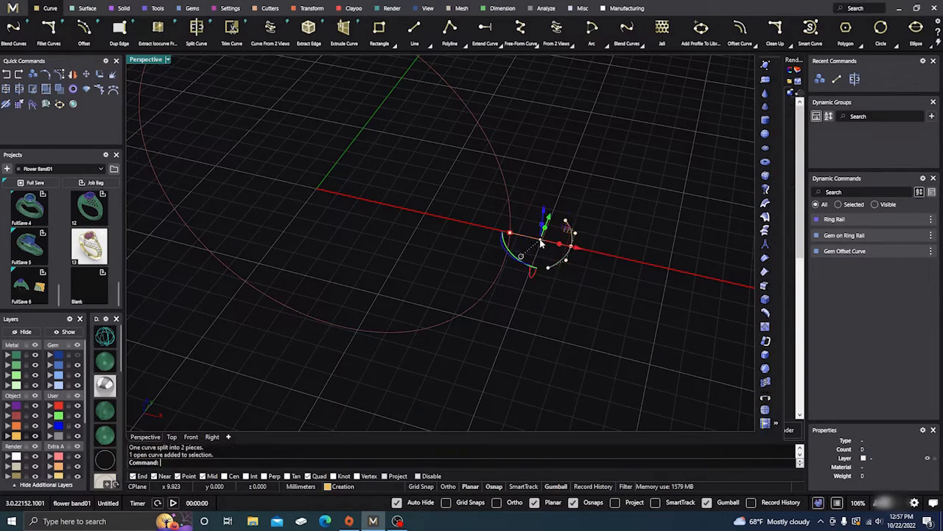
pyautogui.press('Delete')
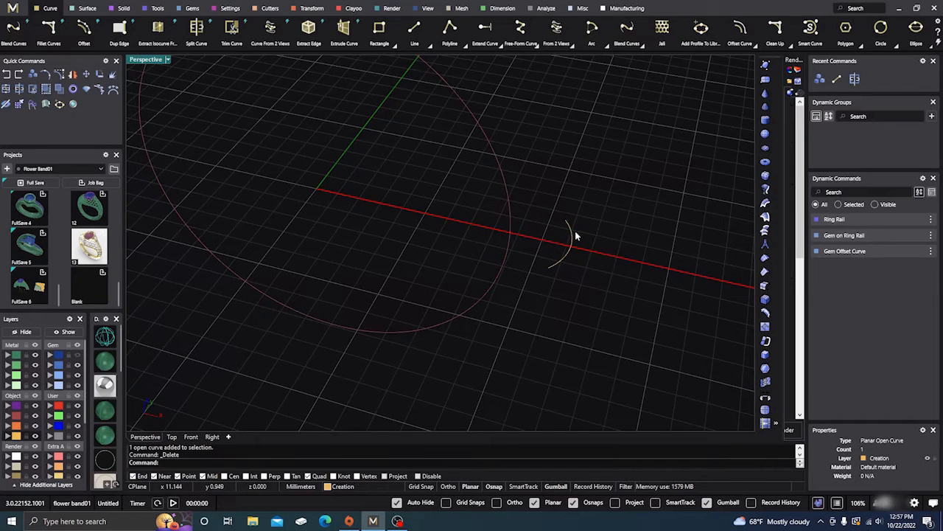
pyautogui.click(572, 235)
pyautogui.press('Delete')
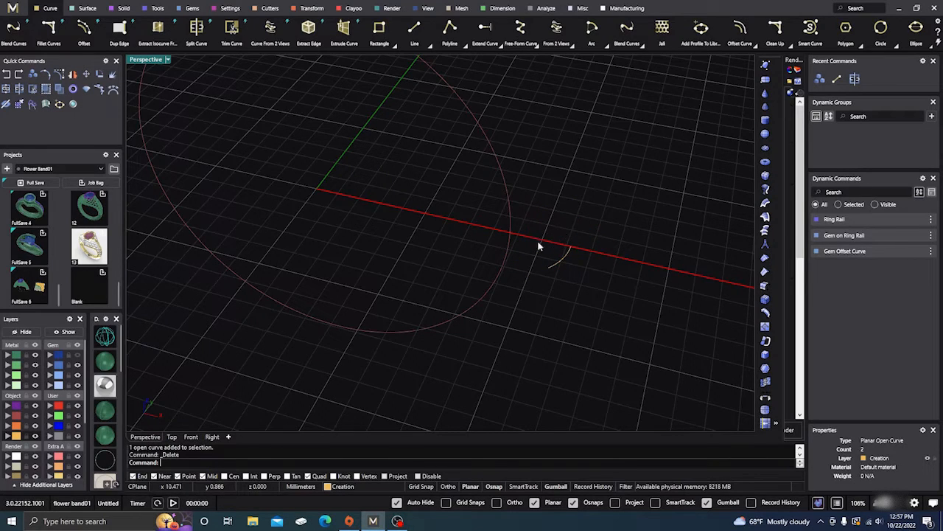
# Draw two short lines inside the gem outline, running inward from its negative Y quadrant (about 2 mm) and its positive X quadrant
pyautogui.scroll(-3, 478, 293)
pyautogui.moveTo(478, 344); pyautogui.dragTo(452, 322, button='right')
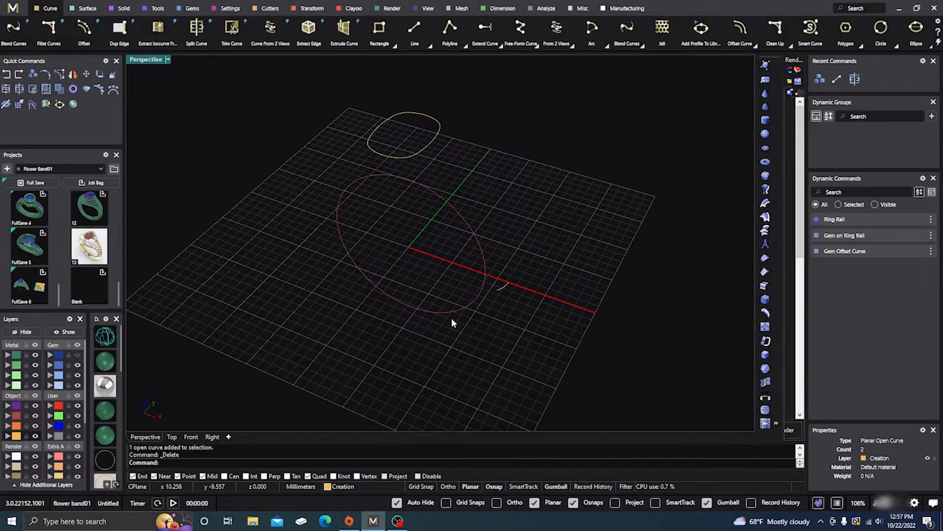
pyautogui.click(415, 29)
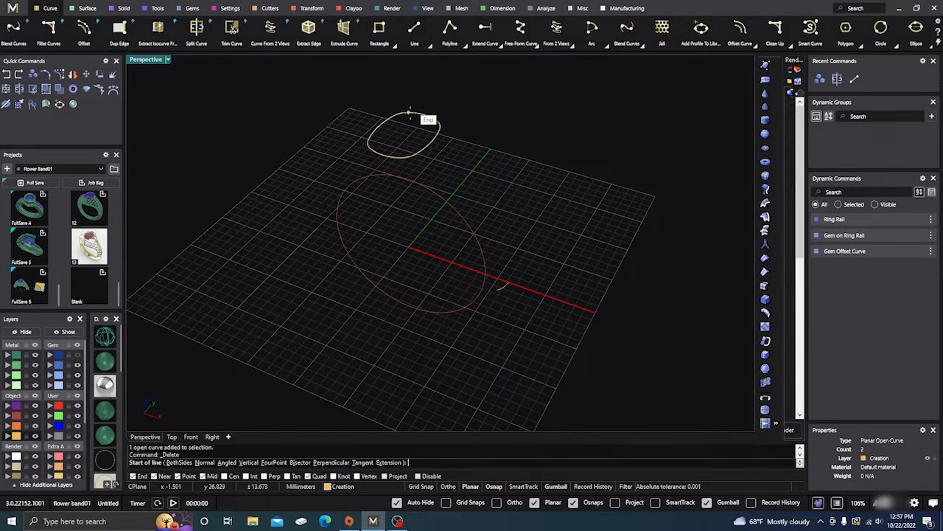
pyautogui.click(384, 154)
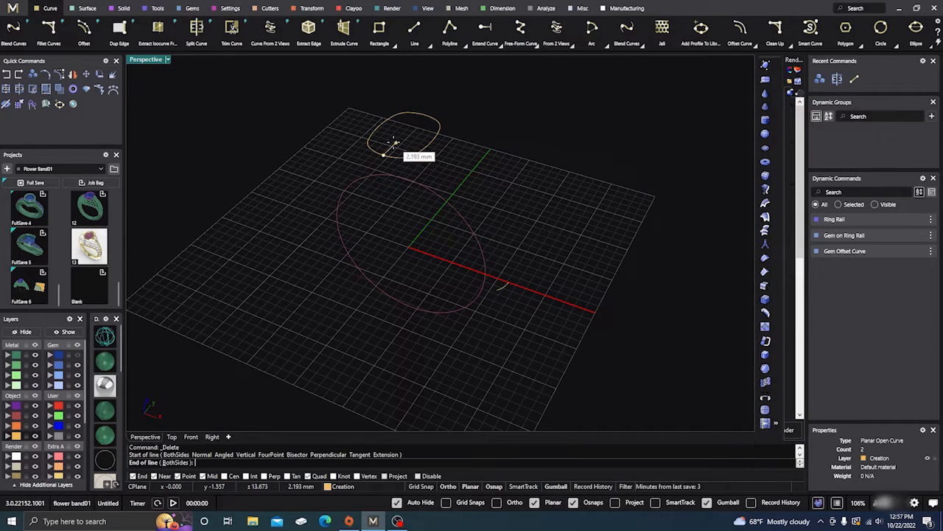
pyautogui.click(391, 144)
pyautogui.press('Return')
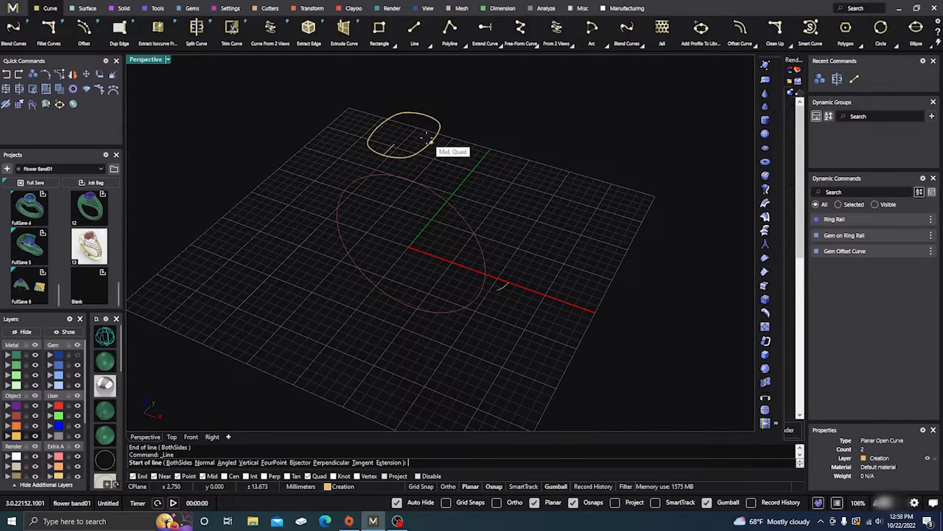
pyautogui.click(432, 142)
pyautogui.click(413, 137)
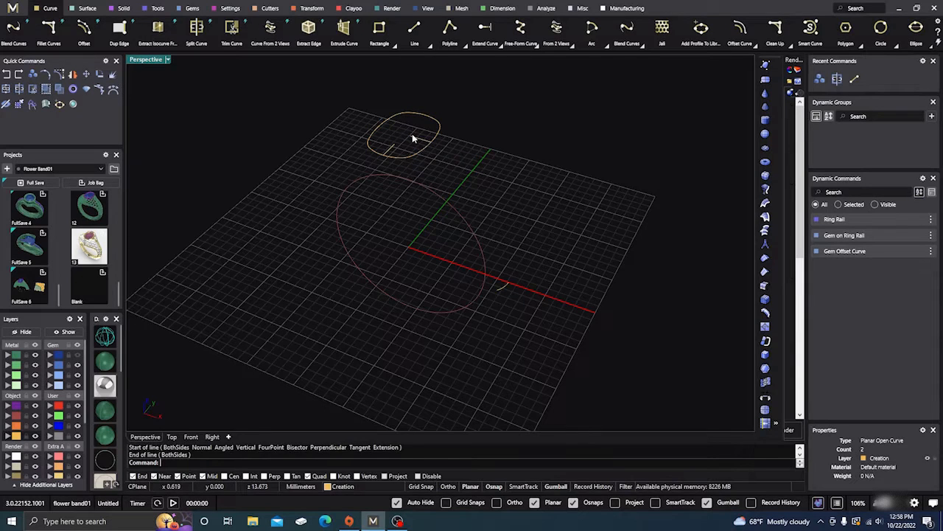
# Draw a vertical line about 1.3 mm downward in the Front view from the half arc's end on the X axis
pyautogui.scroll(5, 515, 277)
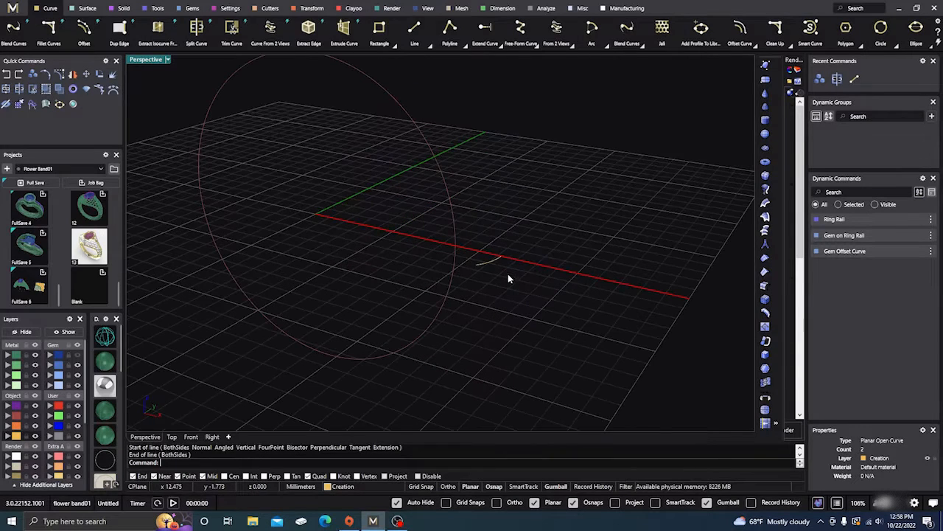
pyautogui.press('Return')
pyautogui.click(500, 257)
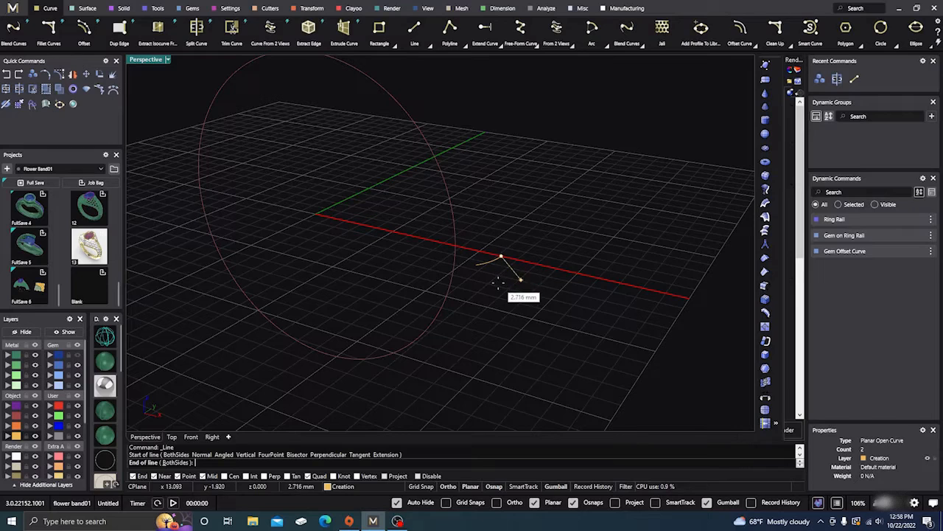
pyautogui.click(213, 437)
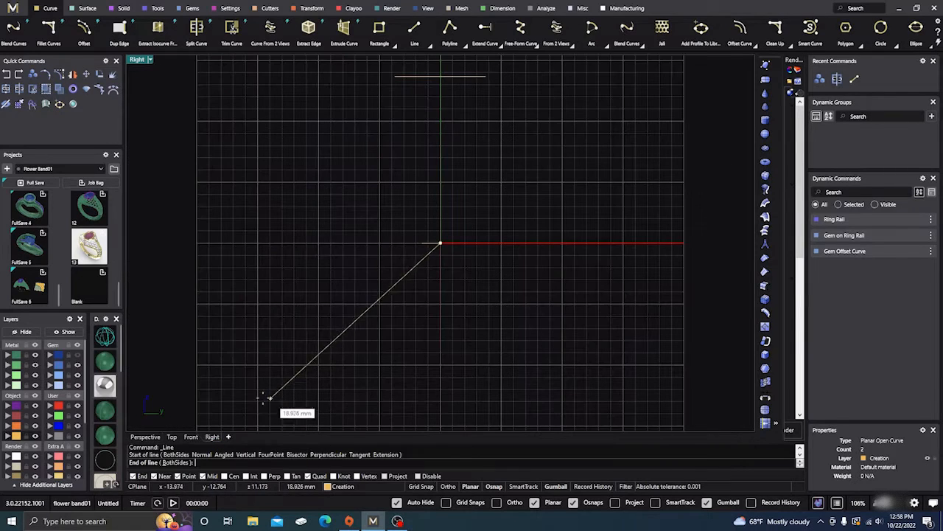
pyautogui.click(191, 437)
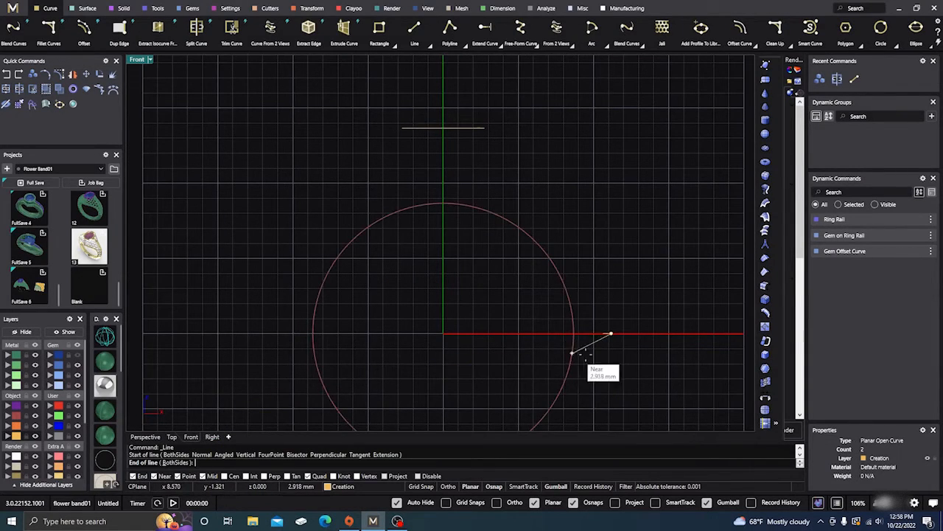
pyautogui.click(612, 353)
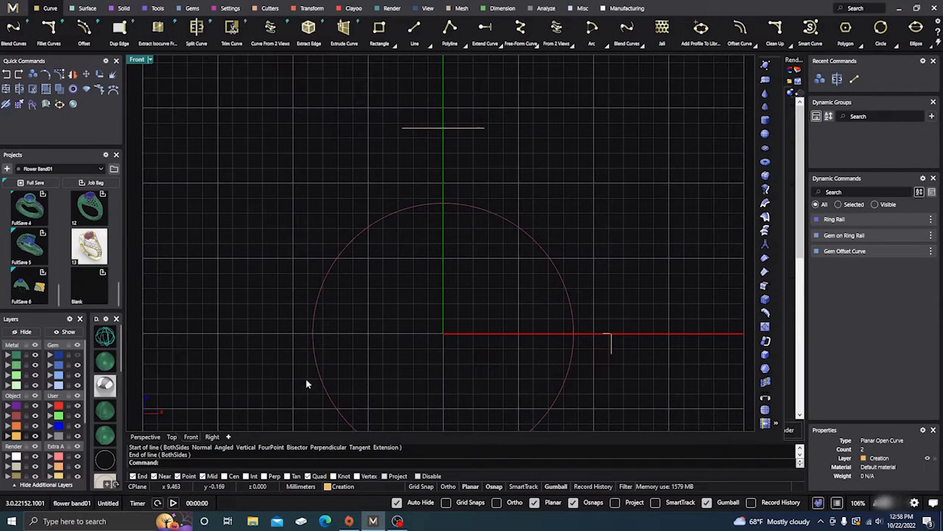
pyautogui.click(145, 437)
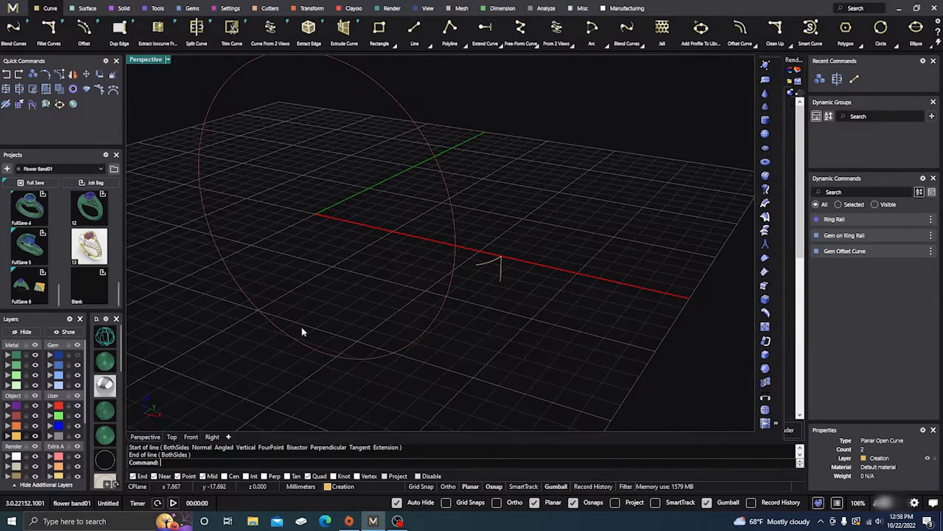
# Draw a horizontal line in the Front view from the half arc's other end, running outward parallel to the X axis past the vertical line
pyautogui.press('Return')
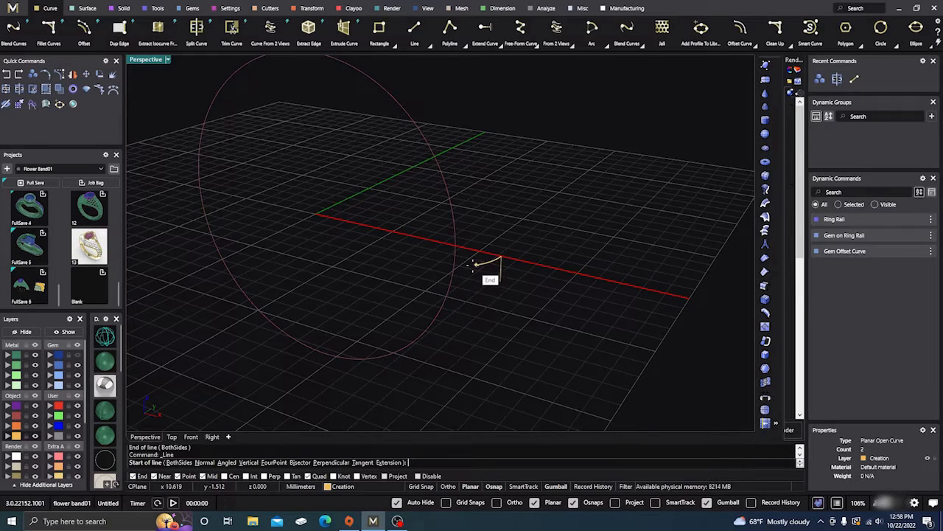
pyautogui.click(476, 264)
pyautogui.click(191, 437)
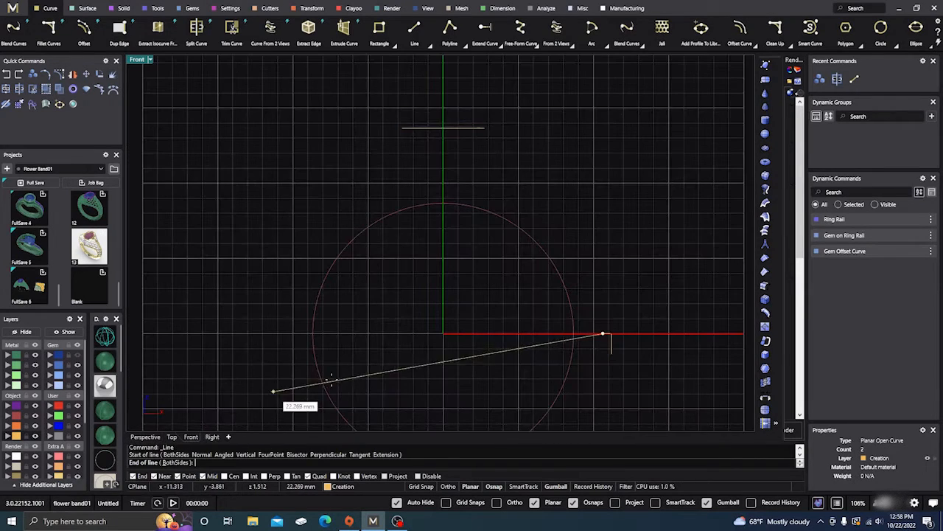
pyautogui.click(634, 334)
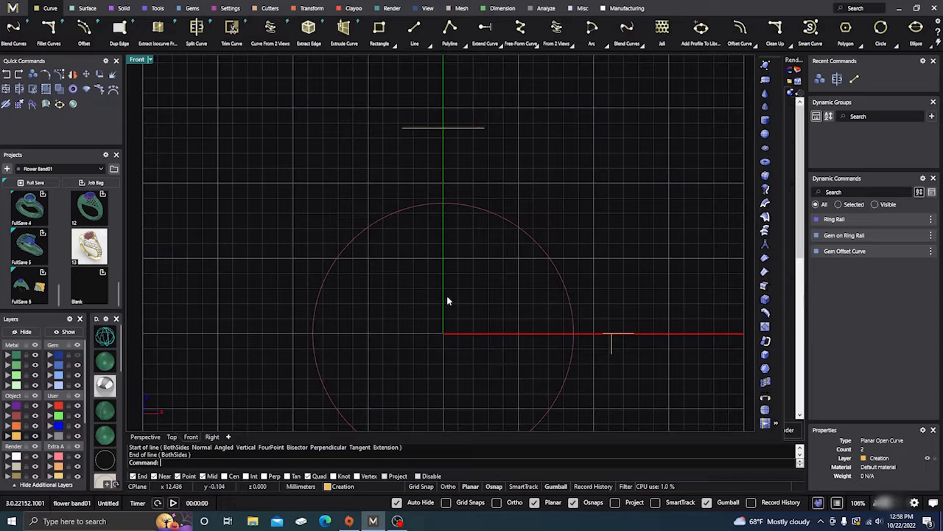
pyautogui.click(145, 437)
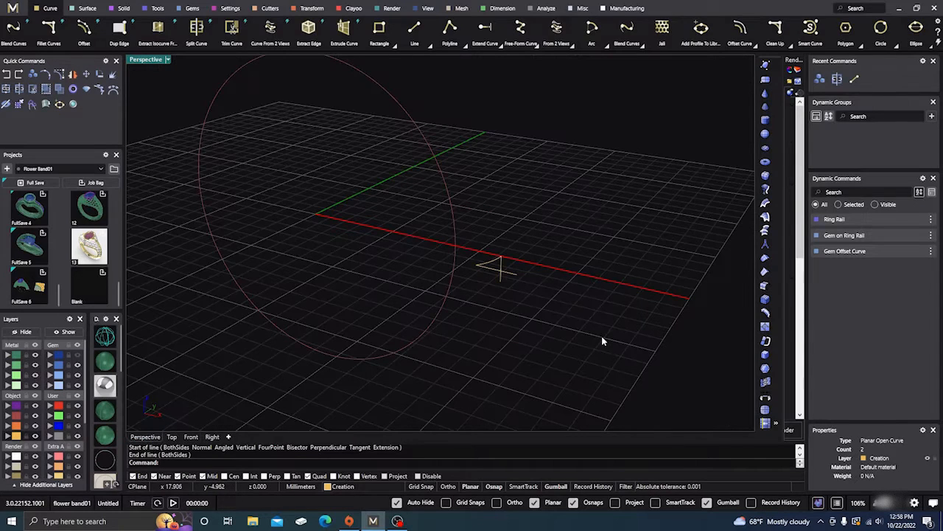
# Draw a line about 3 mm long from the origin 0,0,0 along the positive Y axis
pyautogui.scroll(-2, 602, 341)
pyautogui.moveTo(603, 341); pyautogui.dragTo(592, 348, button='right')
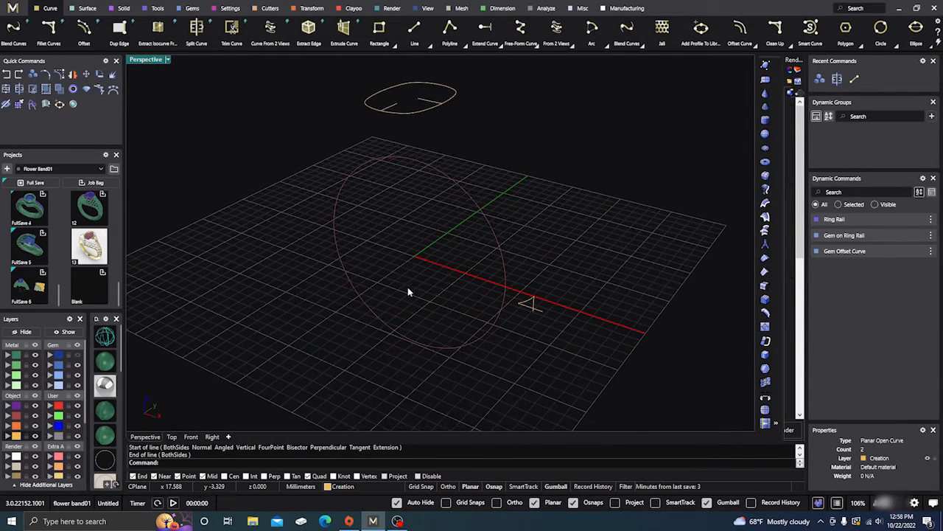
pyautogui.press('Return')
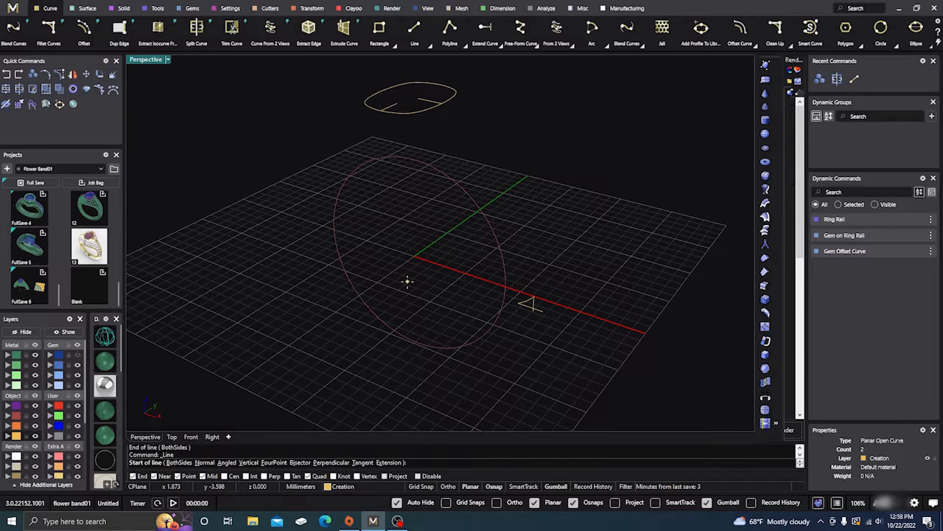
pyautogui.write('0,0,0')
pyautogui.press('Return')
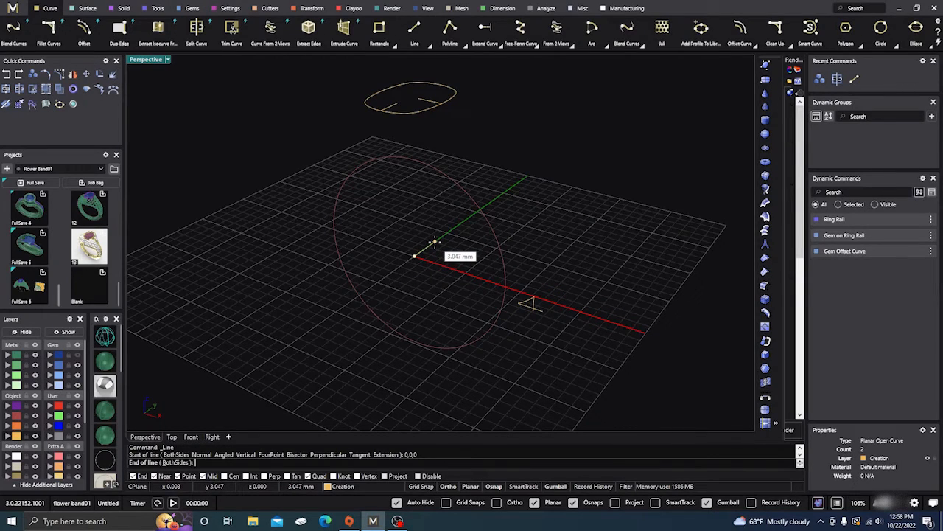
pyautogui.click(435, 243)
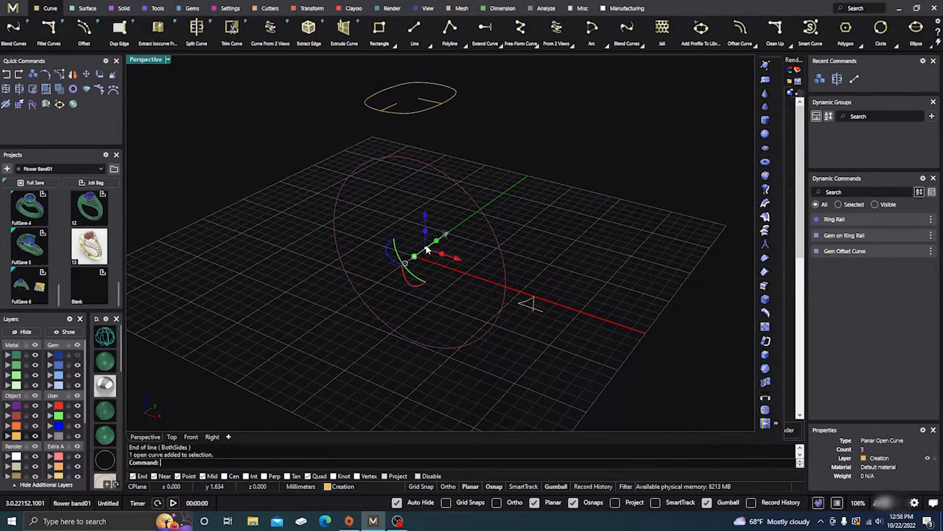
# Move the line drawn from the origin 5 mm along the negative Y direction
pyautogui.moveTo(474, 261); pyautogui.dragTo(442, 257, button='right')
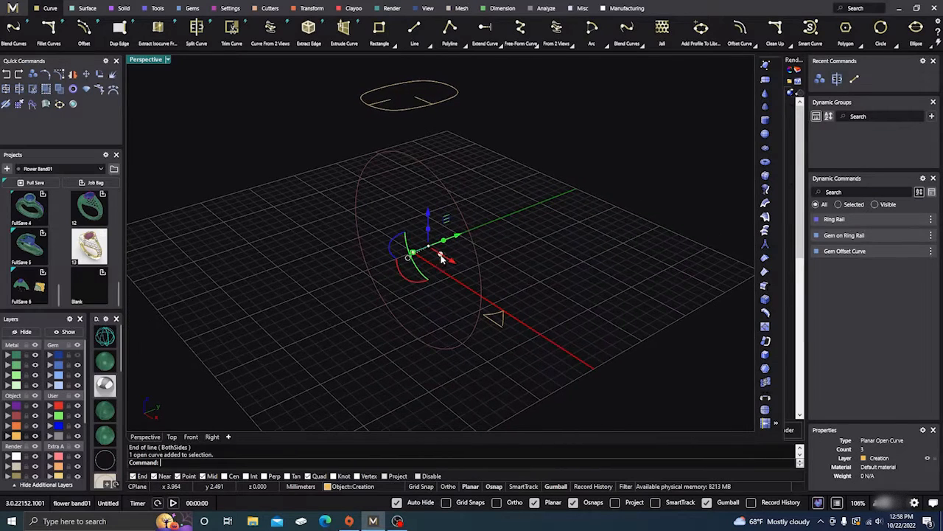
pyautogui.click(460, 239)
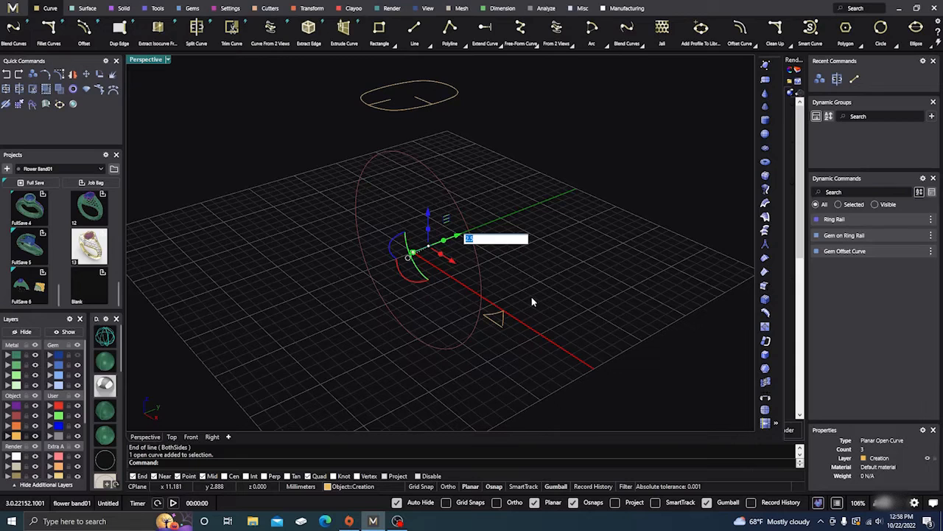
pyautogui.press('BackSpace')
pyautogui.press('Return')
pyautogui.click(356, 319)
# Draw a vertical line about 1.4 mm downward in the Front view from the moved line's outer end at Y -5
pyautogui.moveTo(355, 319); pyautogui.dragTo(364, 309, button='right')
pyautogui.rightClick(365, 301)
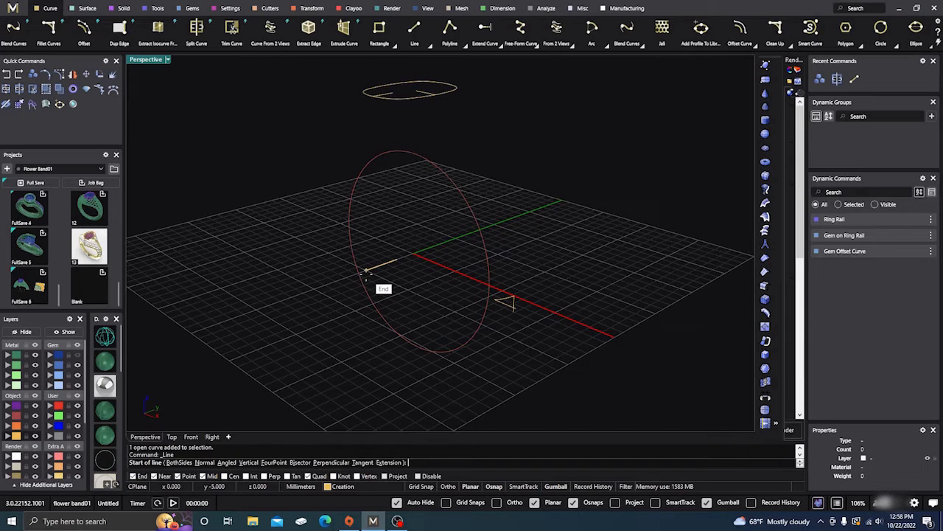
pyautogui.click(366, 270)
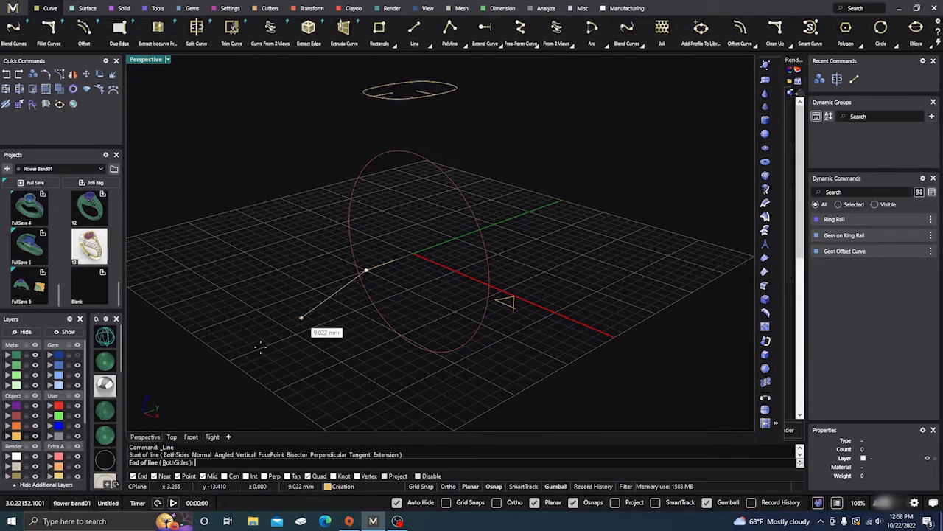
pyautogui.click(190, 436)
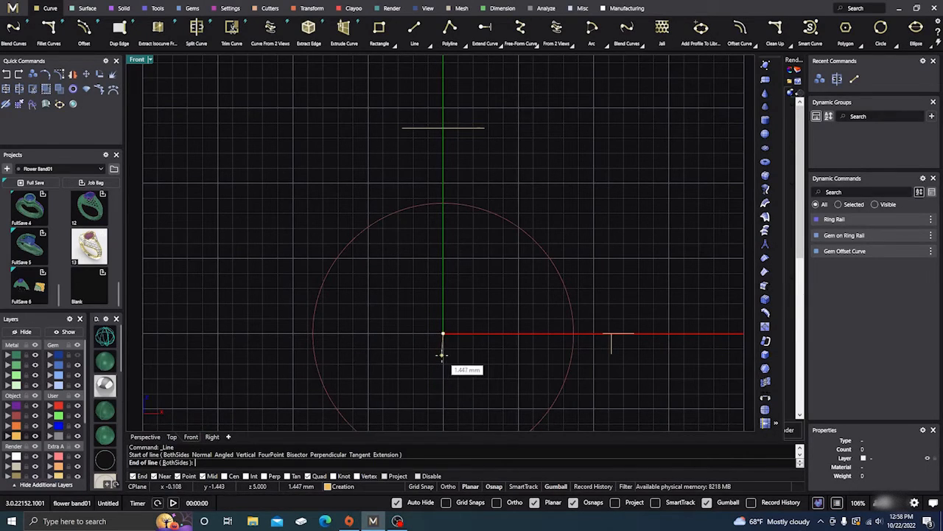
pyautogui.press('Escape')
# Draw a short horizontal line in the Front view from the same endpoint along negative X, and return to the Perspective view
pyautogui.press('Return')
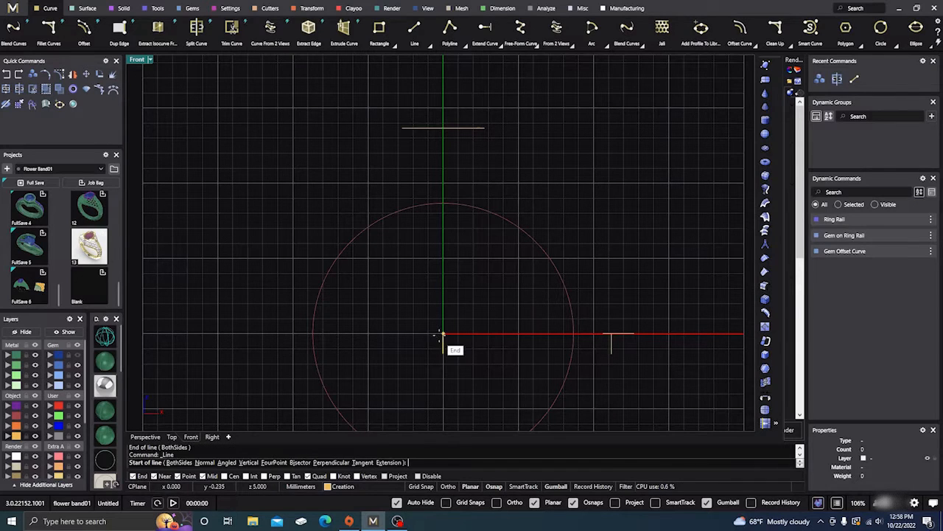
pyautogui.click(443, 334)
pyautogui.click(422, 334)
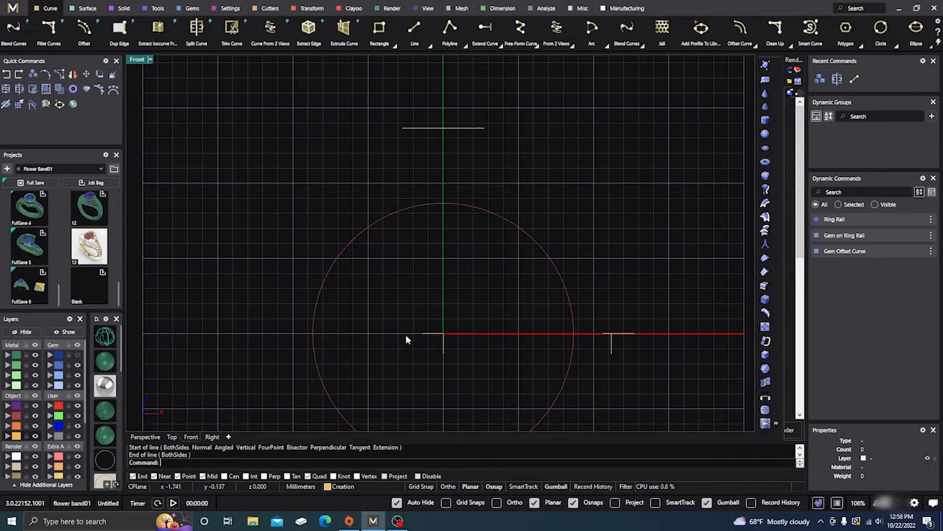
pyautogui.click(145, 436)
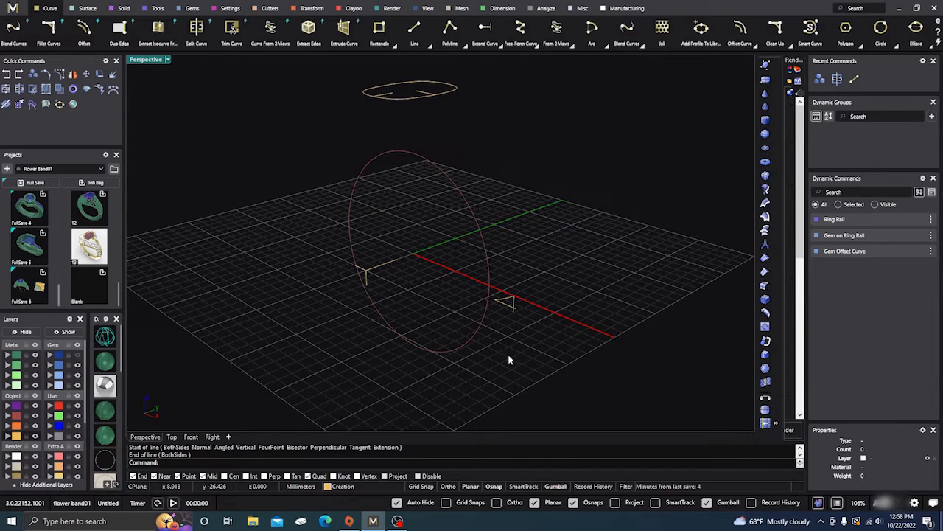
pyautogui.scroll(-4, 522, 349)
pyautogui.moveTo(535, 356); pyautogui.dragTo(530, 356, button='right')
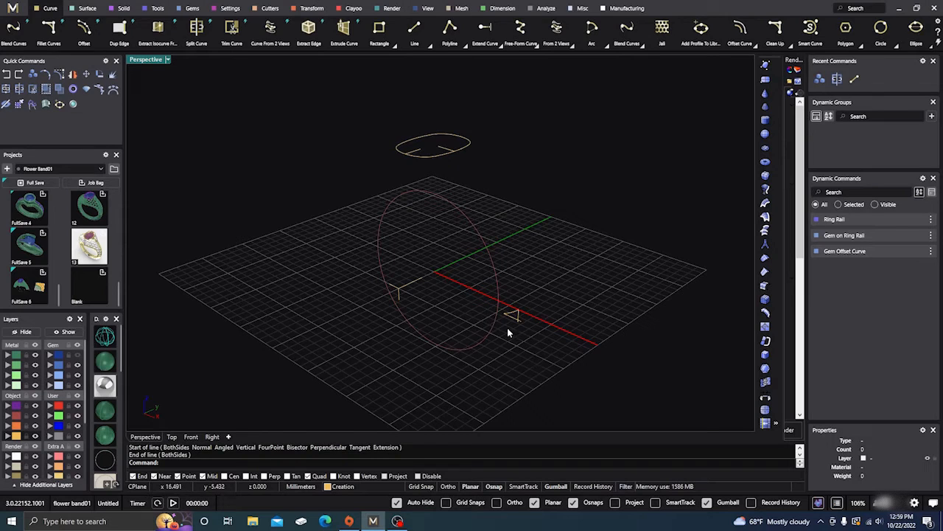
pyautogui.moveTo(461, 316); pyautogui.dragTo(448, 318, button='right')
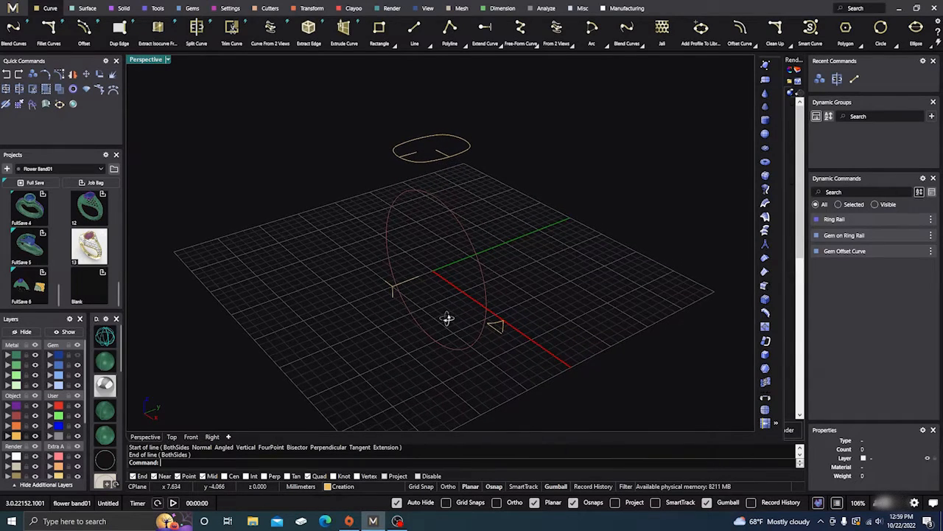
pyautogui.scroll(4, 427, 239)
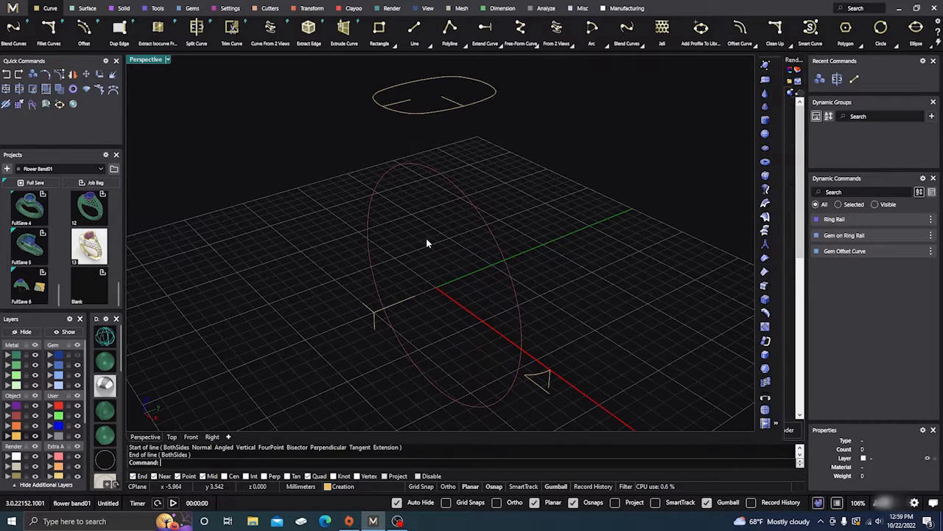
pyautogui.scroll(-2, 429, 240)
pyautogui.moveTo(445, 262); pyautogui.dragTo(452, 272, button='right')
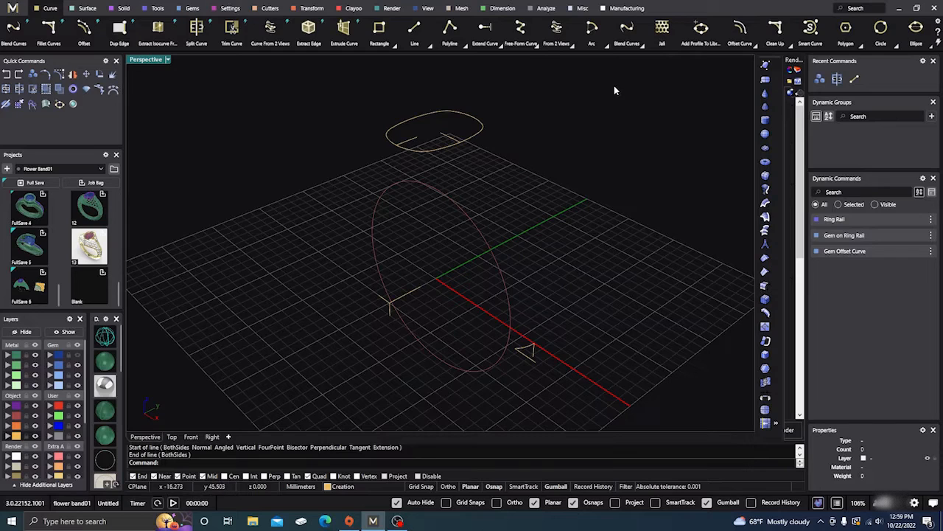
# Split the gem outline with the two short guide lines touching it and delete the larger far portion
pyautogui.click(450, 148)
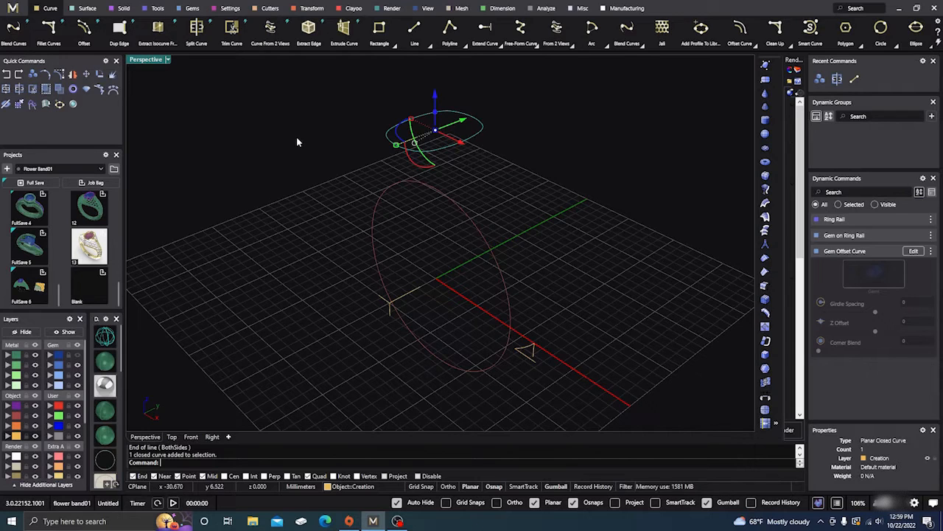
pyautogui.click(19, 89)
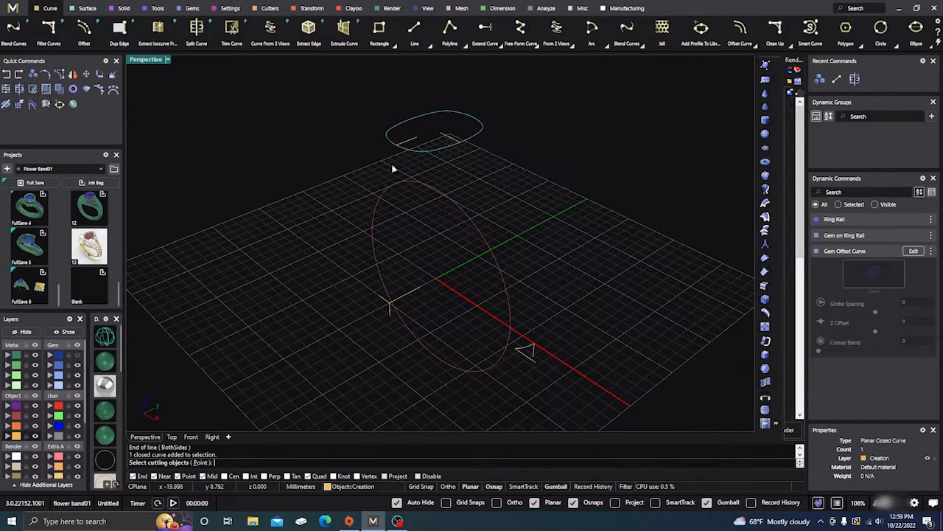
pyautogui.click(442, 135)
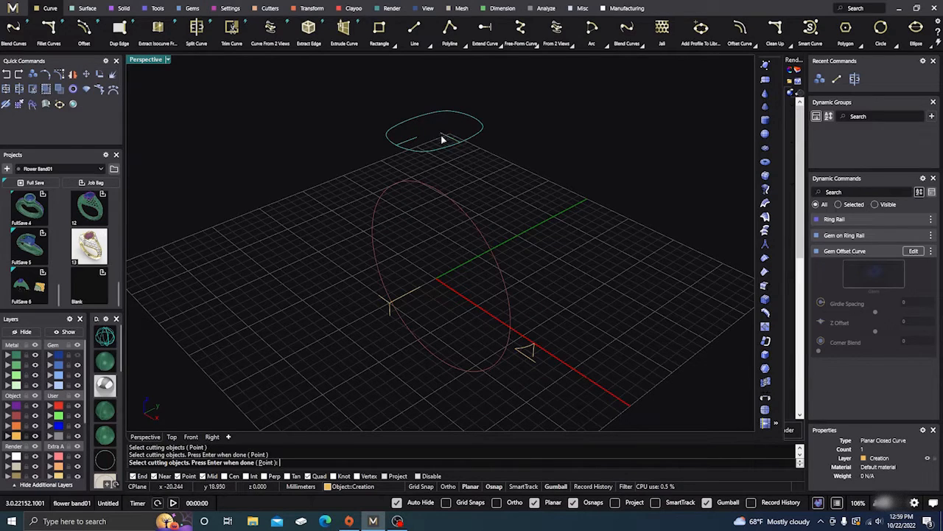
pyautogui.press('Return')
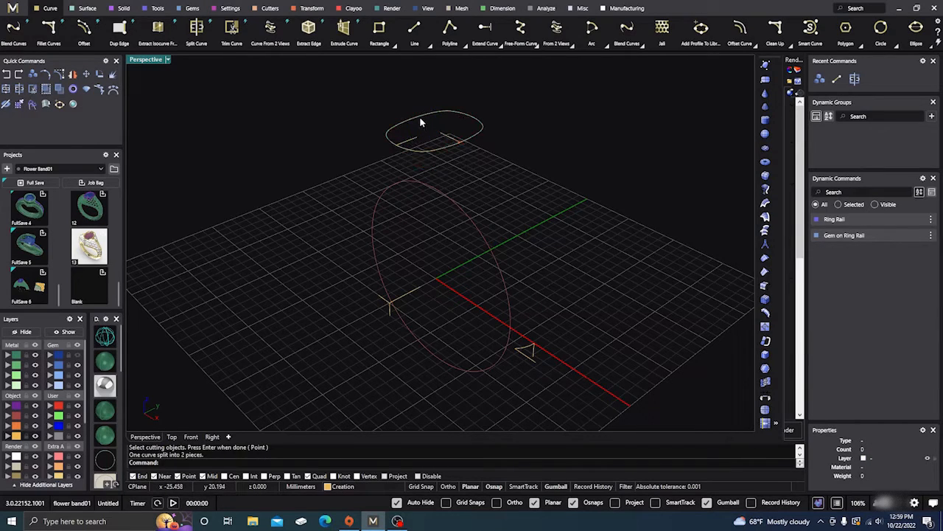
pyautogui.click(419, 115)
pyautogui.press('Delete')
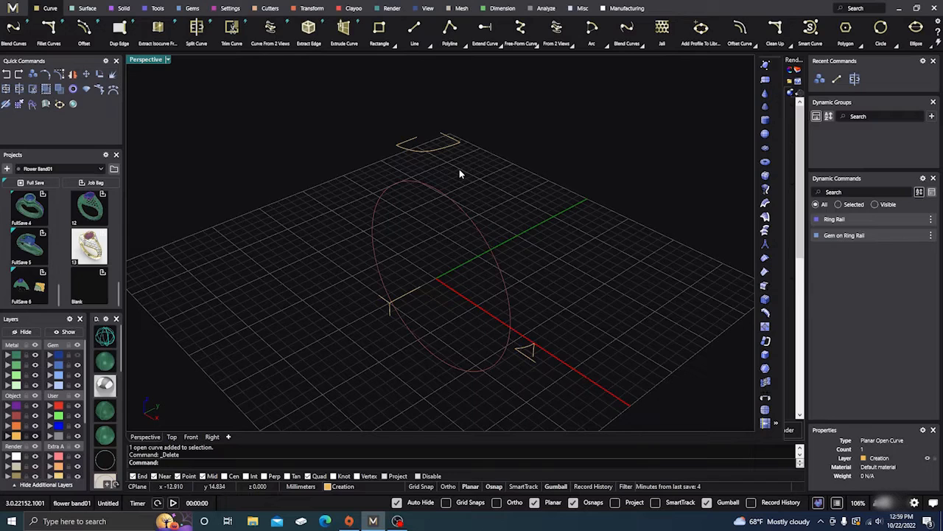
# Blend the gem's guide line running along Y with the short vertical line at Y -5, using curvature continuity
pyautogui.moveTo(440, 156)
pyautogui.mouseDown(button='right')
pyautogui.moveTo(452, 169)
pyautogui.moveTo(446, 162)
pyautogui.mouseUp(button='right')
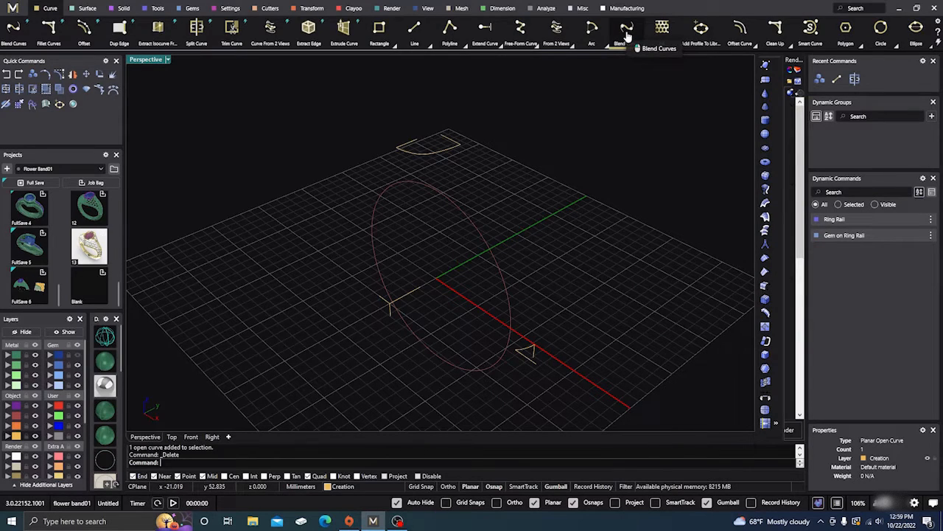
pyautogui.click(406, 148)
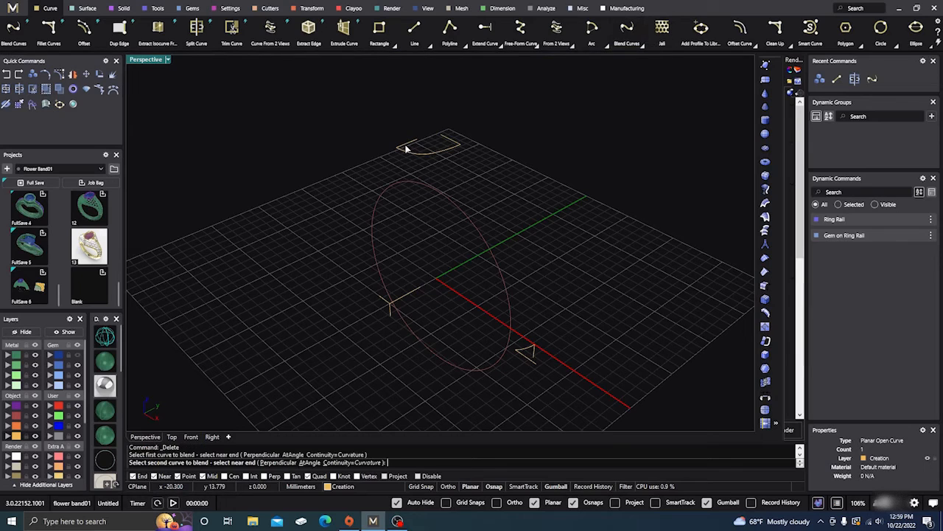
pyautogui.click(390, 310)
pyautogui.moveTo(390, 309); pyautogui.dragTo(270, 390, button='right')
# Delete the outermost upper corner control point of the new side blend curve in the Right view
pyautogui.click(212, 436)
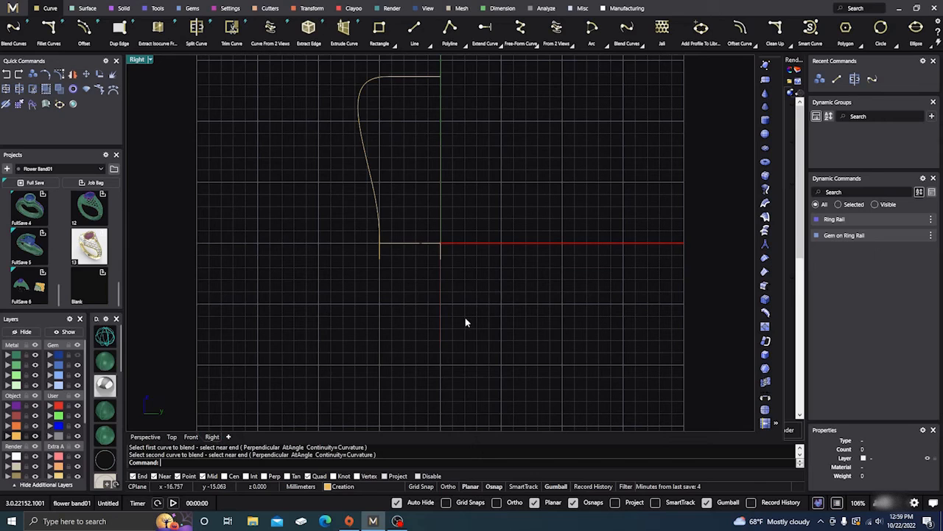
pyautogui.scroll(3, 430, 225)
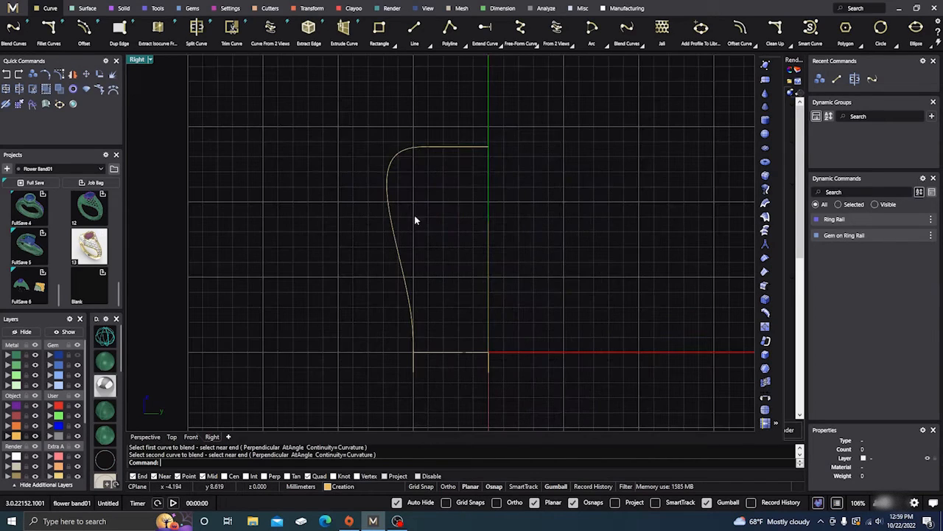
pyautogui.click(389, 202)
pyautogui.moveTo(327, 159); pyautogui.dragTo(362, 164)
pyautogui.press('Delete')
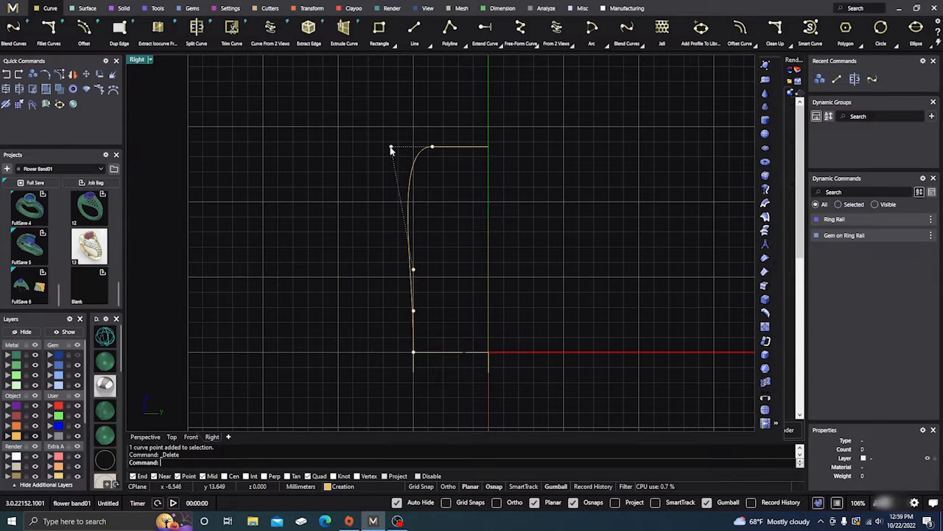
# Move the side blend curve's remaining upper corner control point outward and slightly down to widen the bulge
pyautogui.click(392, 147)
pyautogui.moveTo(392, 147); pyautogui.dragTo(366, 152)
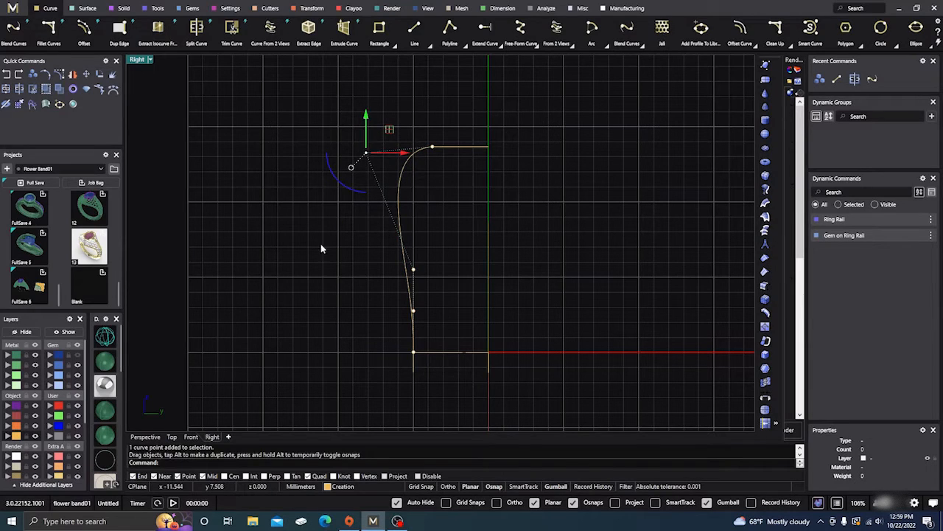
pyautogui.click(269, 226)
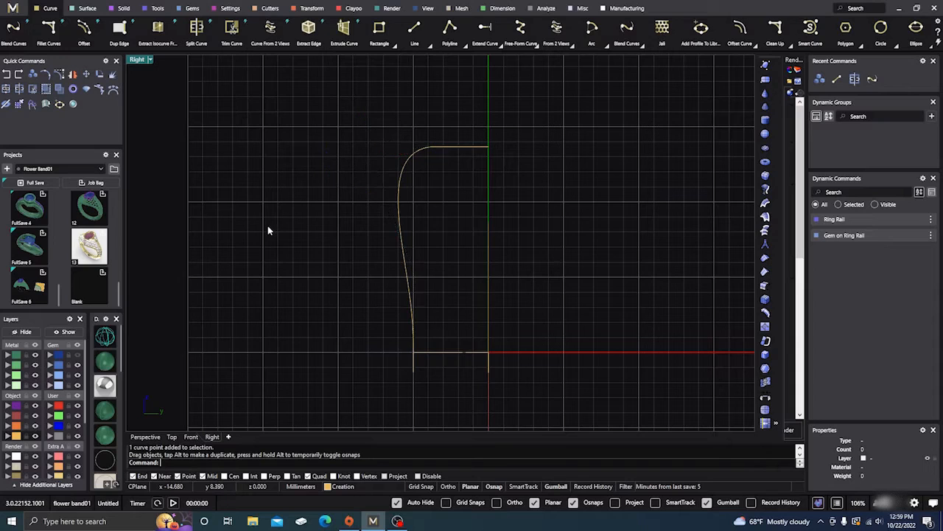
# In the Perspective view, blend the short horizontal line at Y -5 with the horizontal line at the half arc's outer end
pyautogui.click(140, 437)
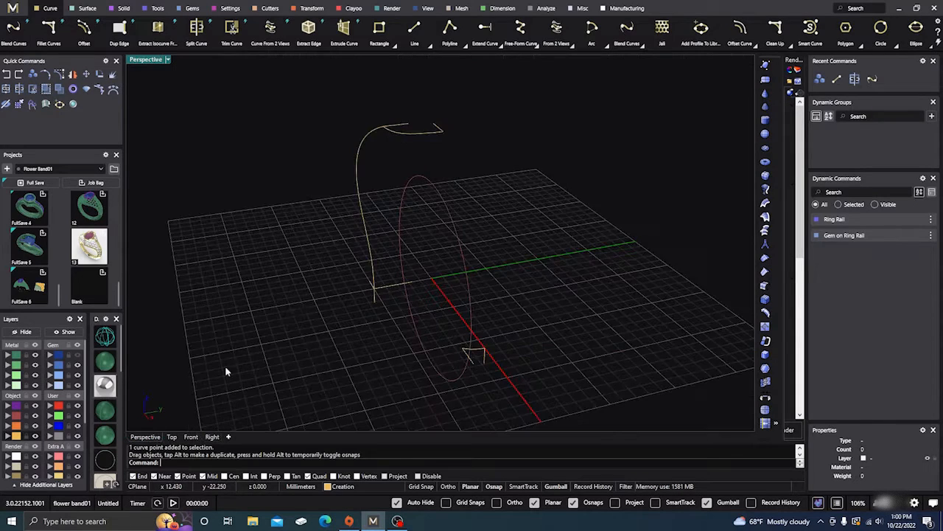
pyautogui.moveTo(294, 311); pyautogui.dragTo(343, 312, button='right')
pyautogui.rightClick(370, 322)
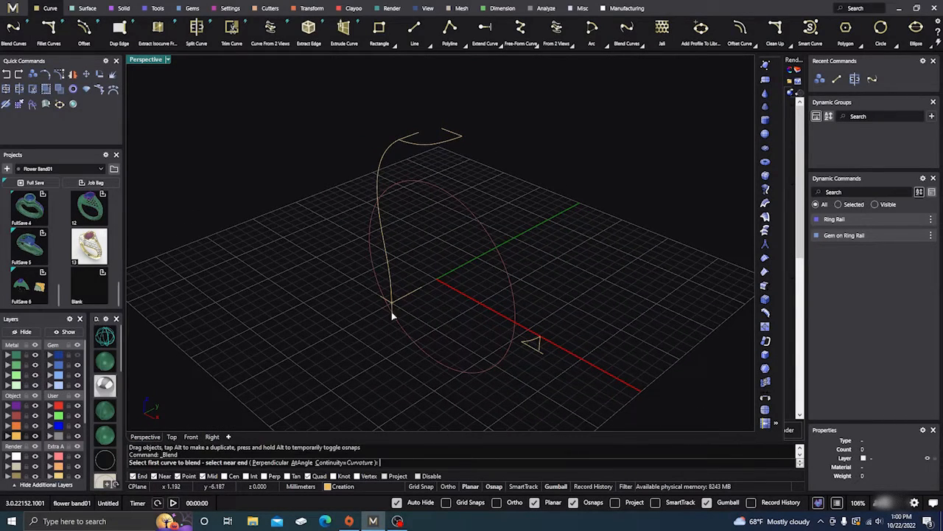
pyautogui.click(391, 307)
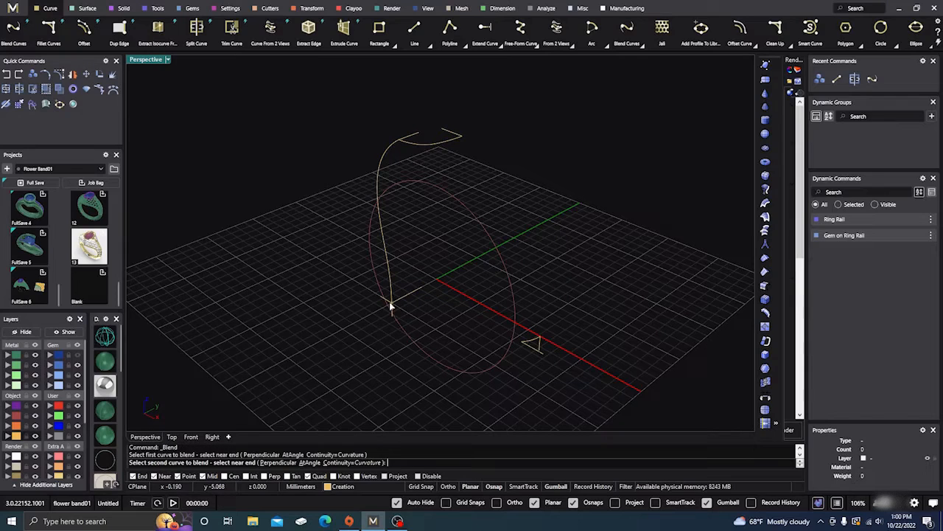
pyautogui.click(526, 346)
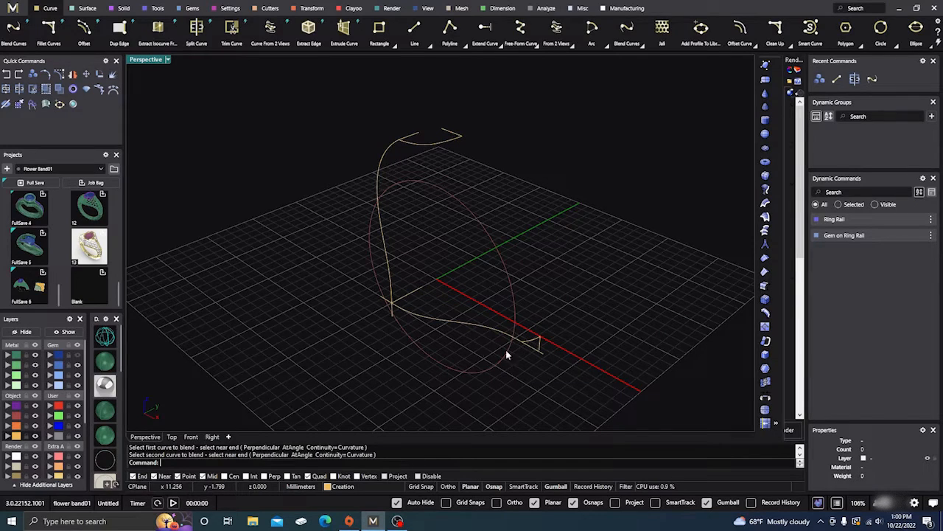
# Blend the gem's guide line running along X with the vertical line at the half arc's end on the X axis
pyautogui.rightClick(465, 352)
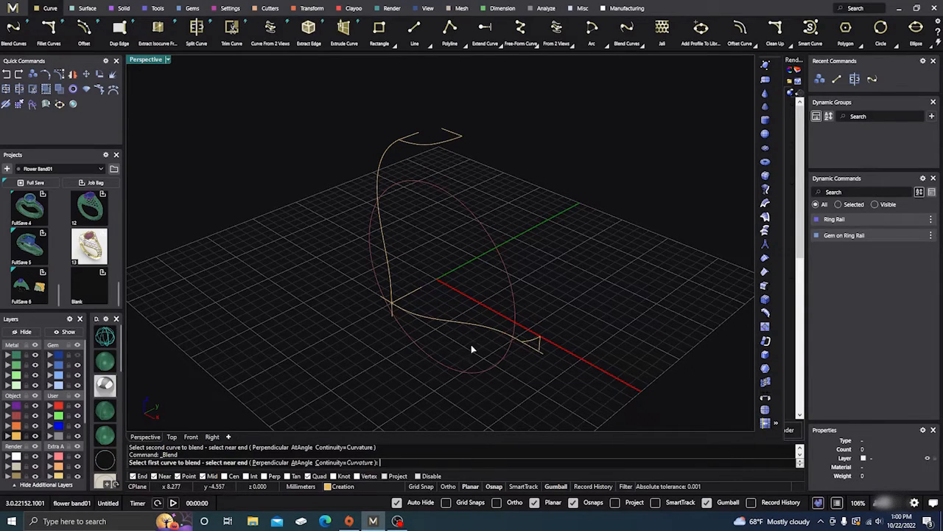
pyautogui.click(456, 135)
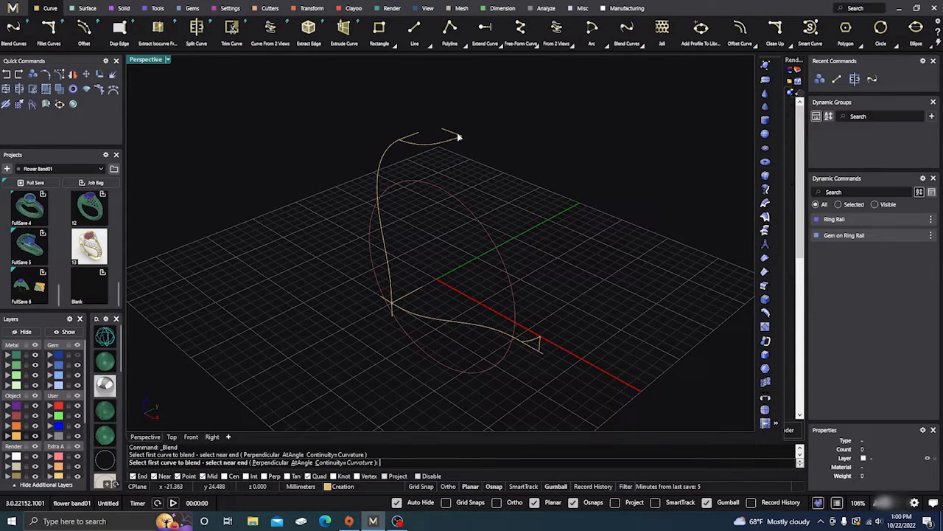
pyautogui.click(539, 345)
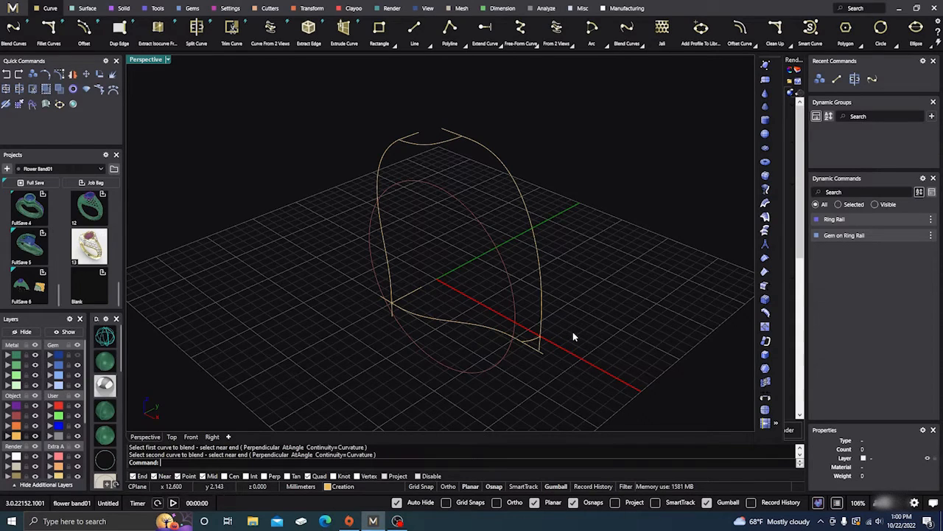
# In the Front view, delete the upper middle control point between the start and corner of the gem-to-half-arc blend curve
pyautogui.moveTo(573, 332); pyautogui.dragTo(596, 331, button='right')
pyautogui.click(562, 254)
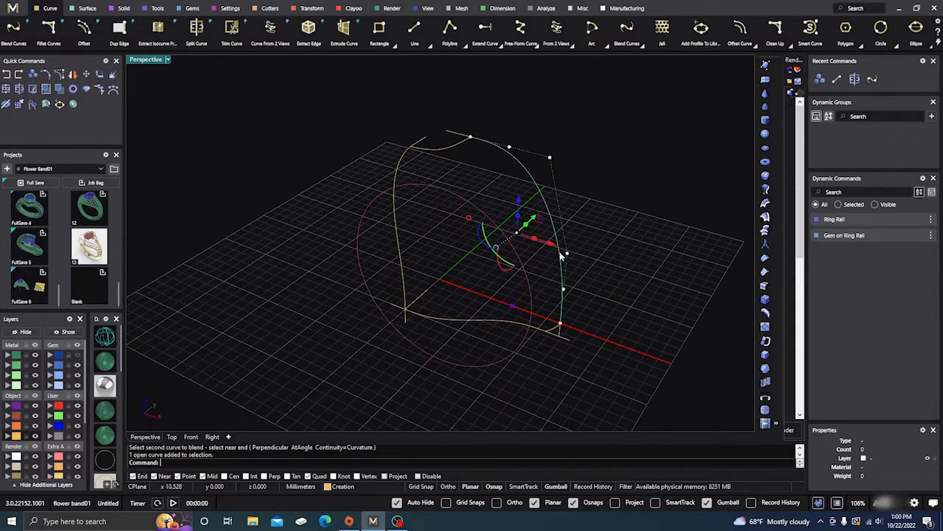
pyautogui.click(191, 436)
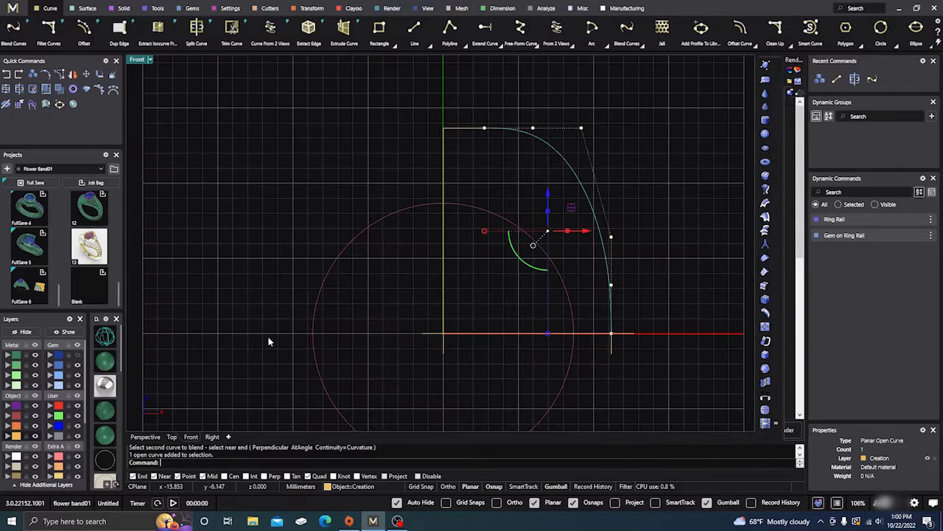
pyautogui.scroll(-3, 268, 341)
pyautogui.press('Escape')
pyautogui.press('Escape')
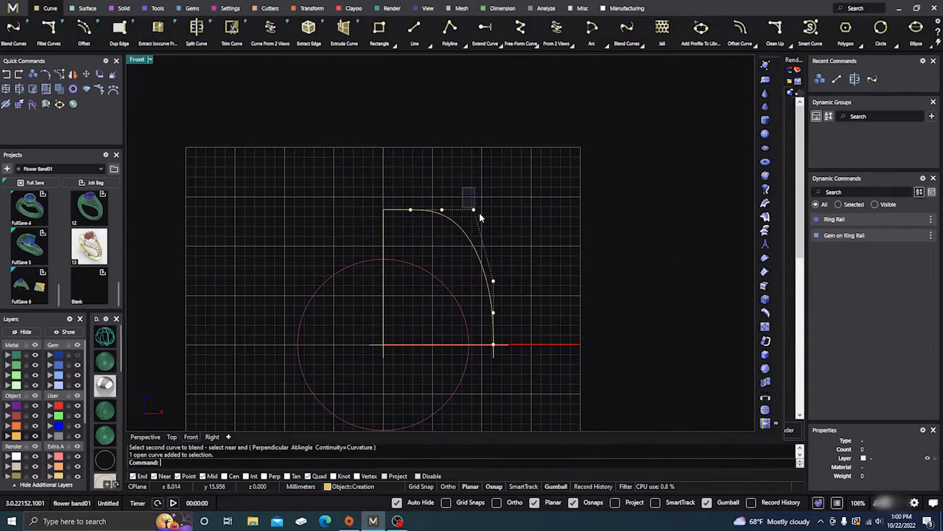
pyautogui.click(448, 215)
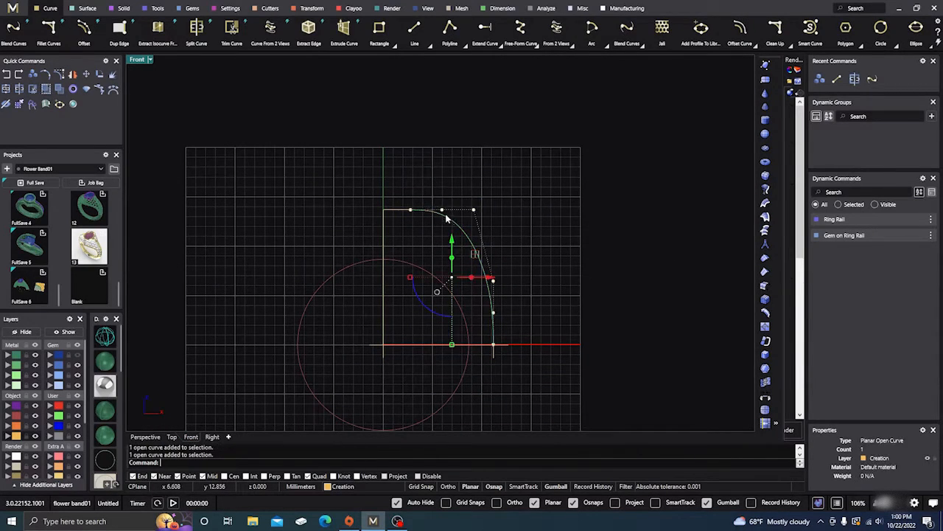
pyautogui.click(441, 211)
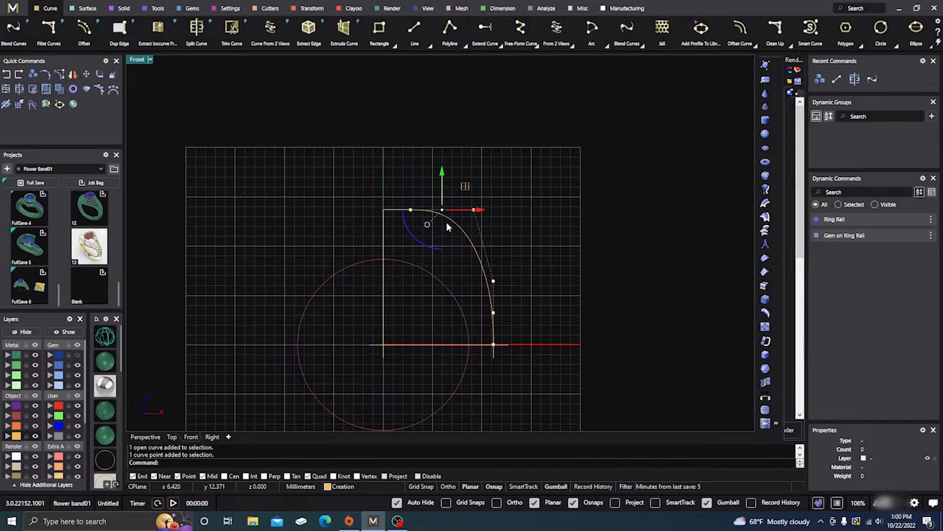
pyautogui.press('Delete')
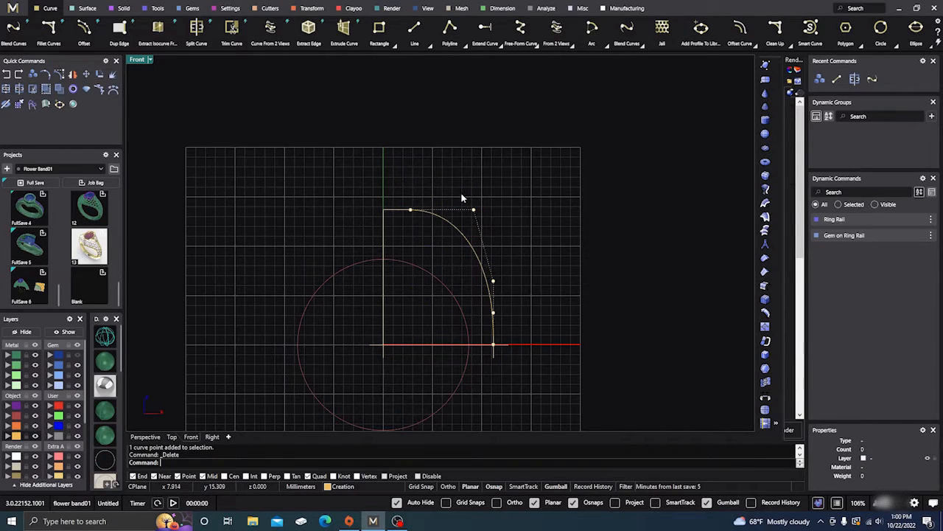
# Move the gem-to-half-arc blend curve's upper corner control point slightly inward and down, leaving point editing
pyautogui.click(474, 210)
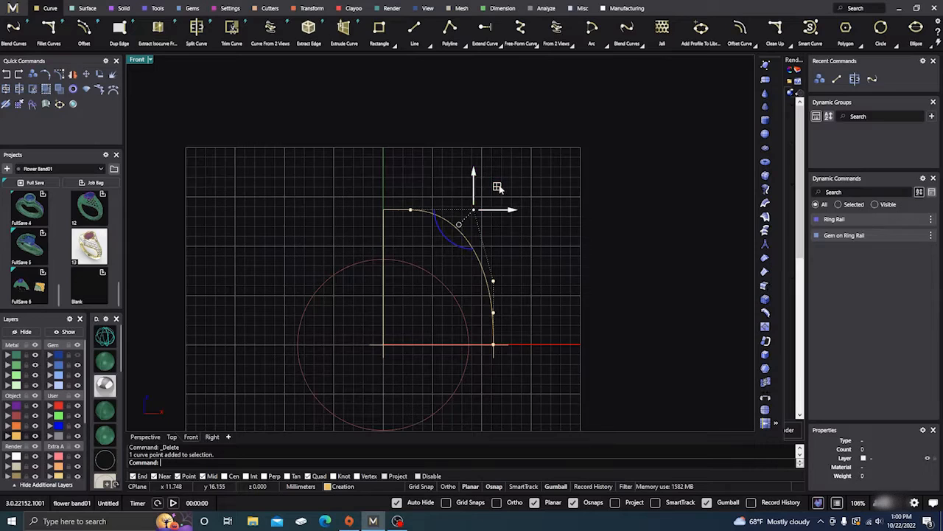
pyautogui.moveTo(498, 188); pyautogui.dragTo(494, 193)
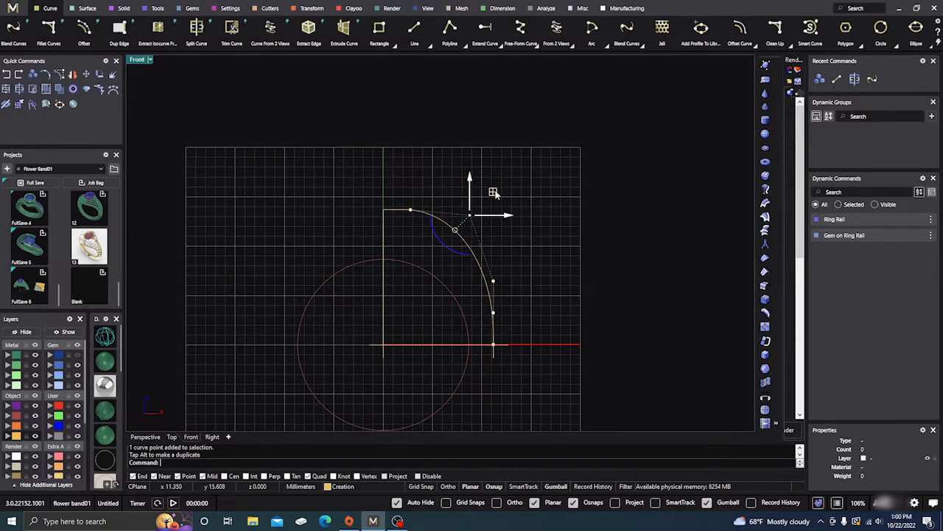
pyautogui.rightClick(580, 259)
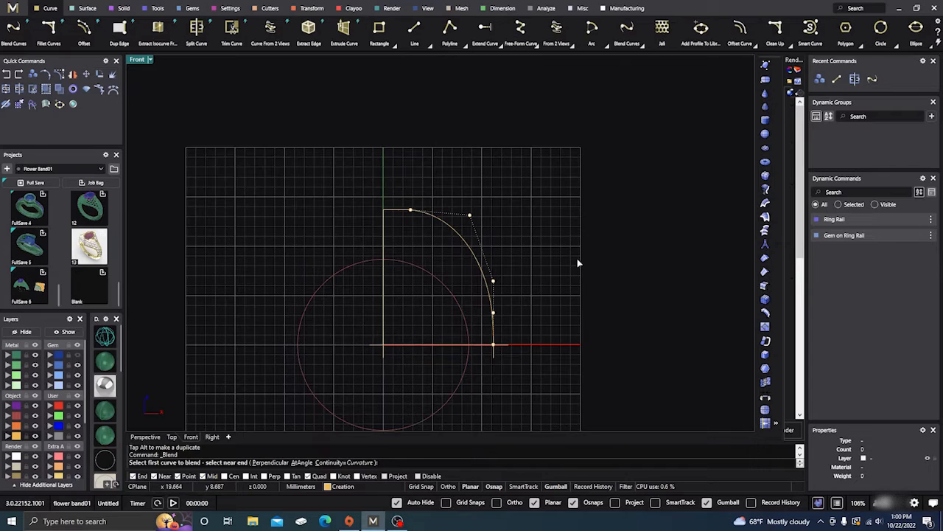
pyautogui.press('Escape')
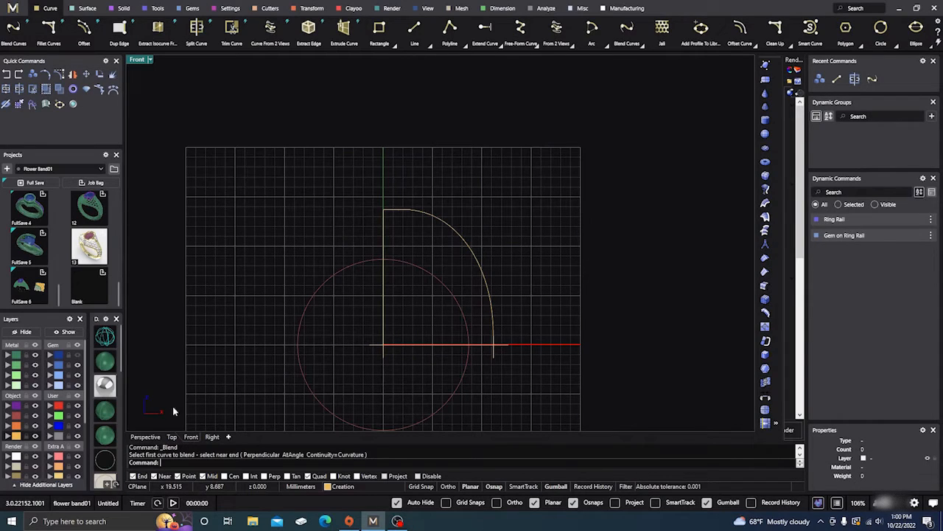
# In the Perspective view, delete the seven short guide lines at the corners of the curve outline
pyautogui.click(147, 436)
pyautogui.moveTo(475, 275); pyautogui.dragTo(454, 268, button='right')
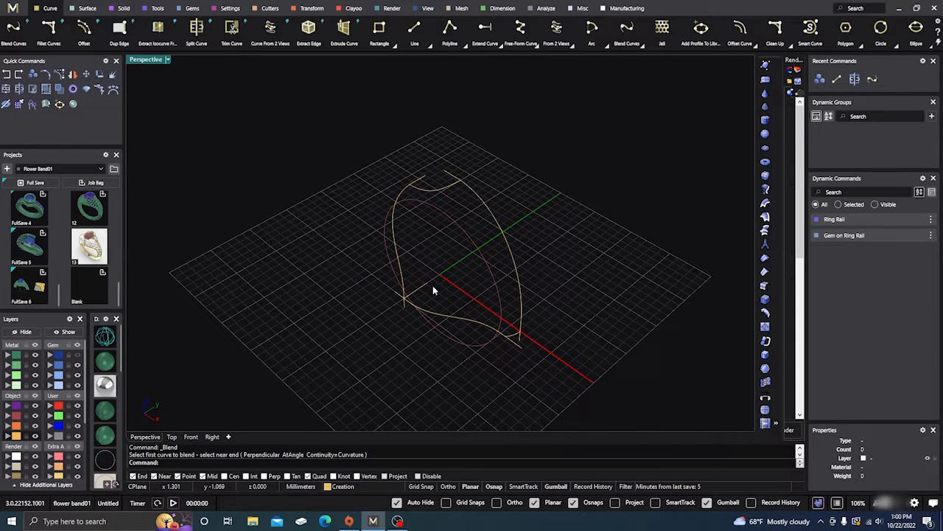
pyautogui.click(421, 181)
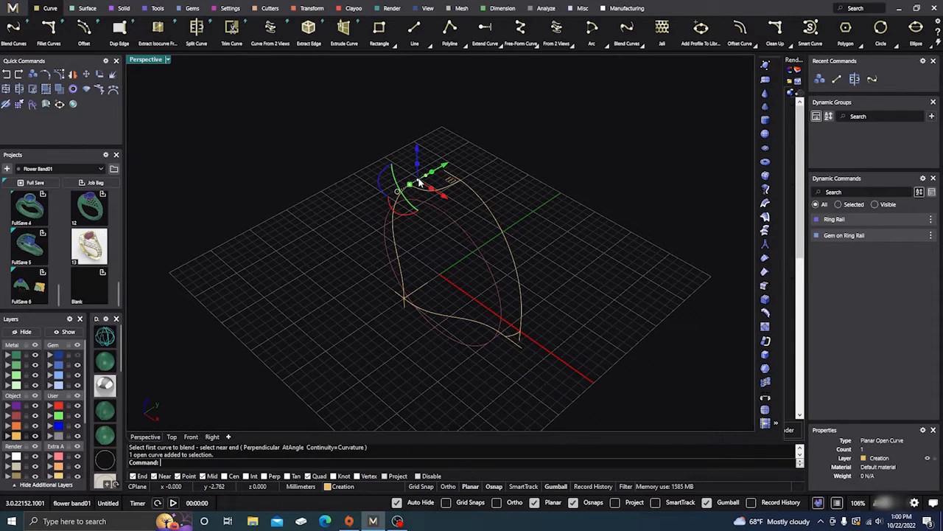
pyautogui.keyDown('shift'); pyautogui.click(394, 221); pyautogui.keyUp('shift')
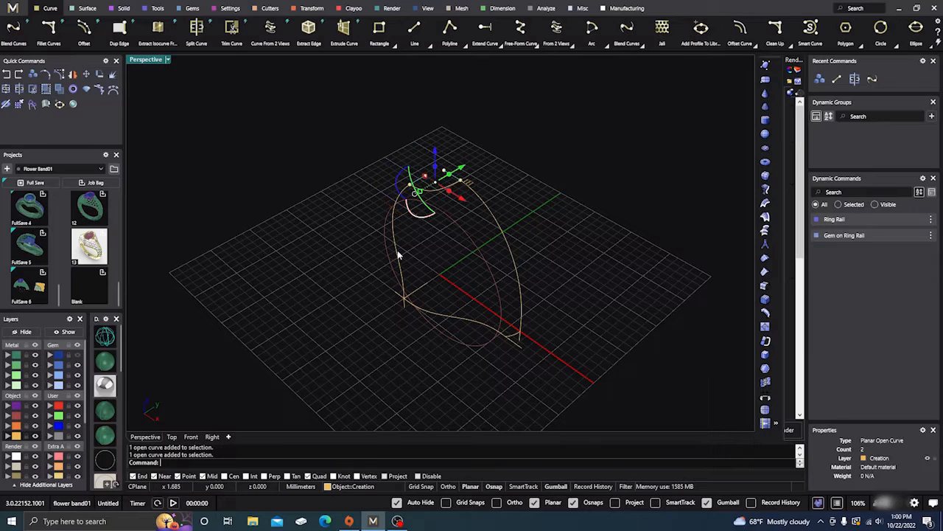
pyautogui.keyDown('shift'); pyautogui.click(397, 293); pyautogui.keyUp('shift')
pyautogui.keyDown('shift'); pyautogui.click(419, 289); pyautogui.keyUp('shift')
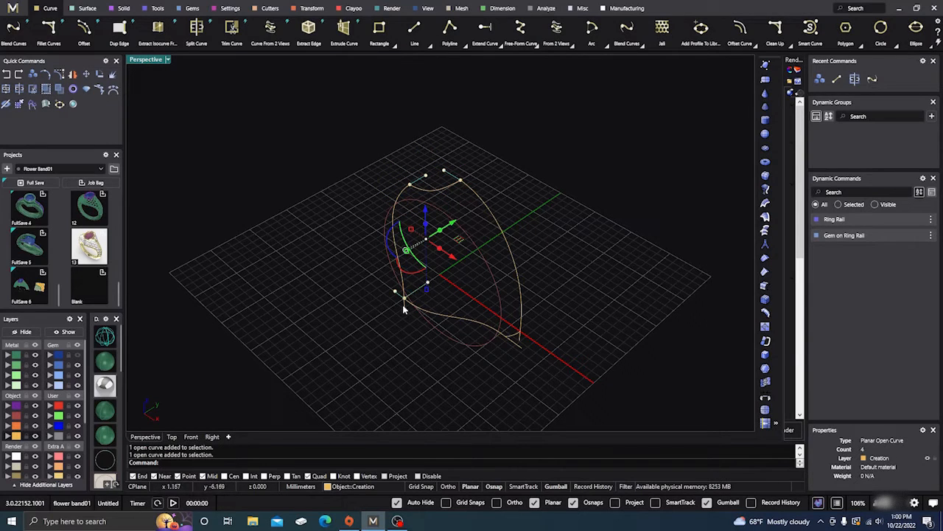
pyautogui.keyDown('shift'); pyautogui.click(404, 309); pyautogui.keyUp('shift')
pyautogui.keyDown('shift'); pyautogui.click(514, 341); pyautogui.keyUp('shift')
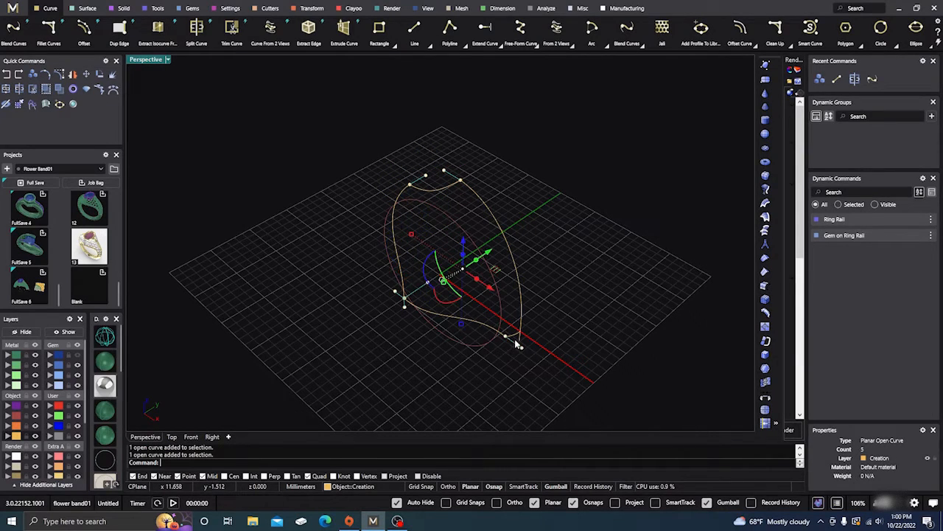
pyautogui.keyDown('shift'); pyautogui.click(520, 339); pyautogui.keyUp('shift')
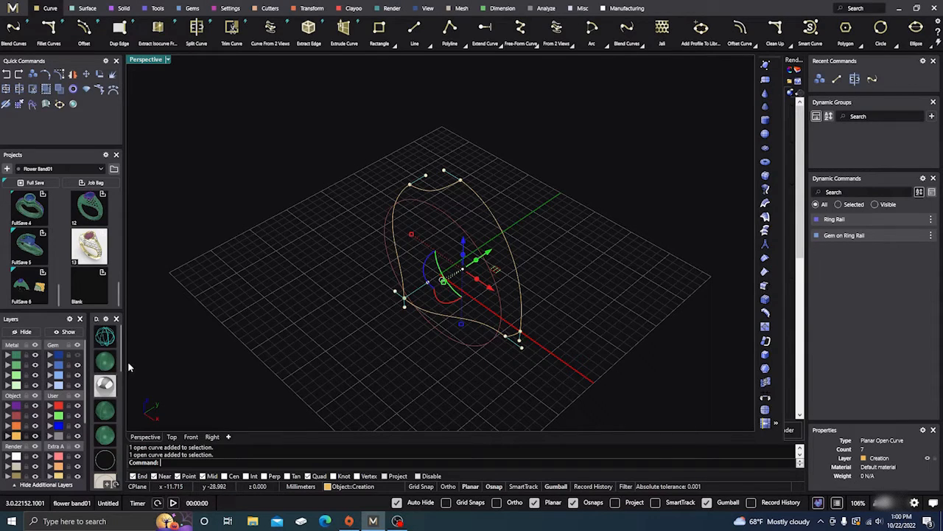
pyautogui.press('Delete')
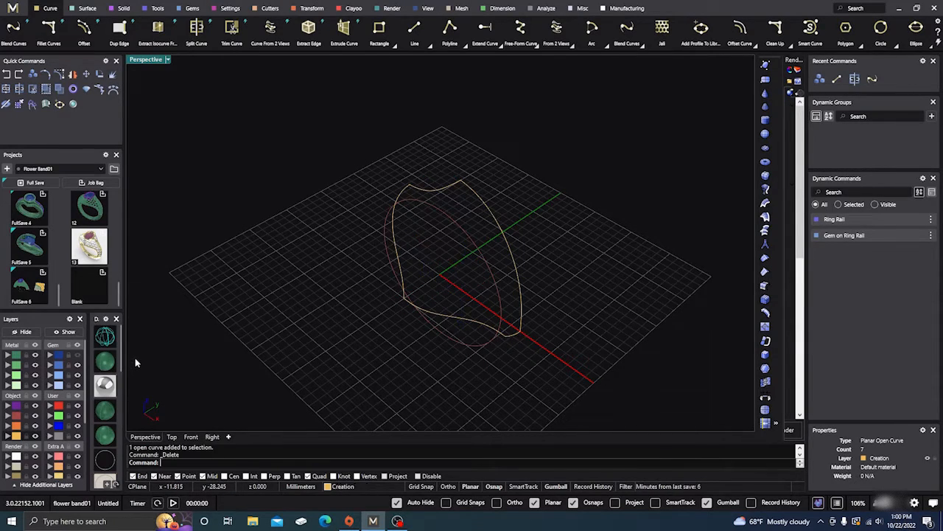
# Join the half arc near the X axis with the adjoining lower blend curve into one open curve
pyautogui.moveTo(324, 358); pyautogui.dragTo(426, 319, button='right')
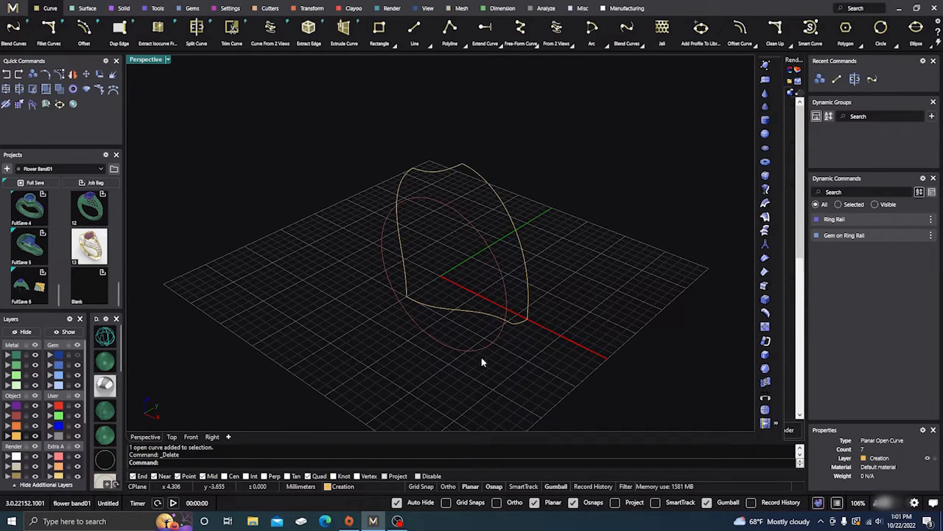
pyautogui.moveTo(481, 359); pyautogui.dragTo(436, 233, button='right')
pyautogui.moveTo(564, 359); pyautogui.dragTo(485, 336, button='right')
pyautogui.click(507, 337)
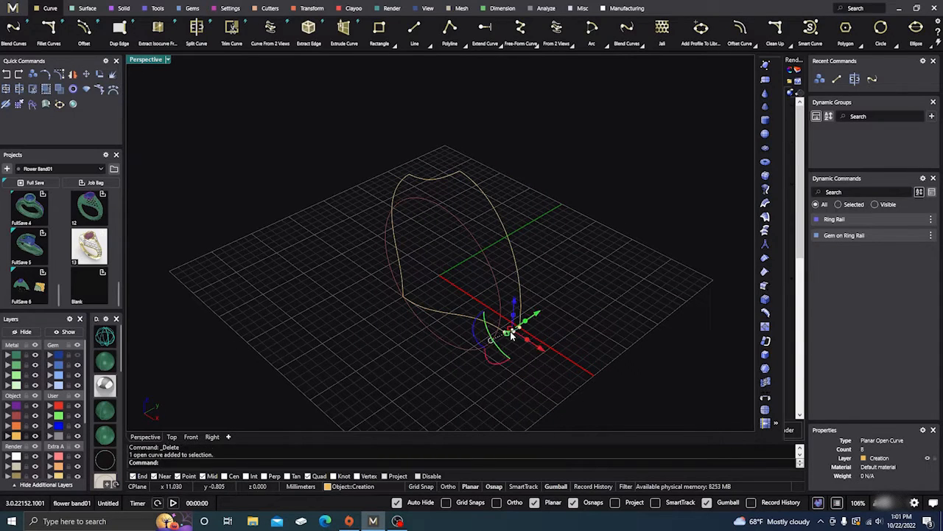
pyautogui.keyDown('shift'); pyautogui.click(456, 314); pyautogui.keyUp('shift')
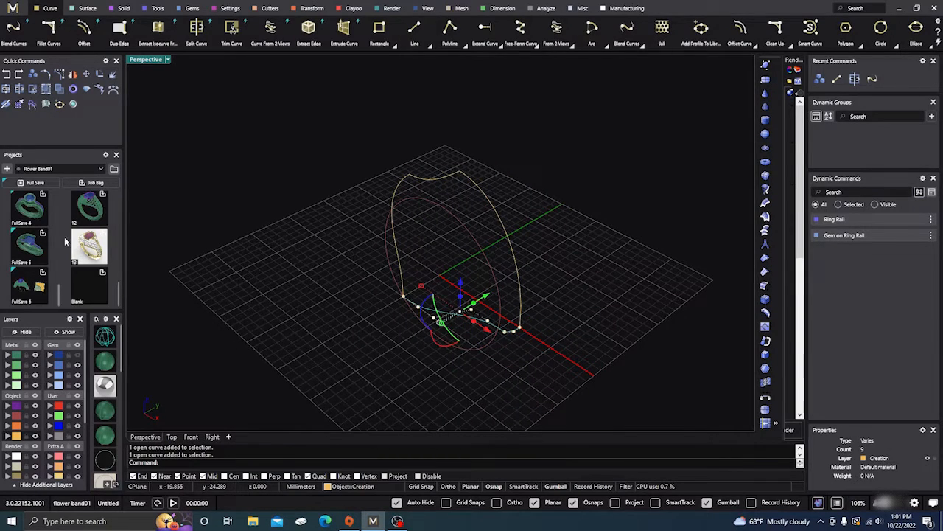
pyautogui.click(6, 89)
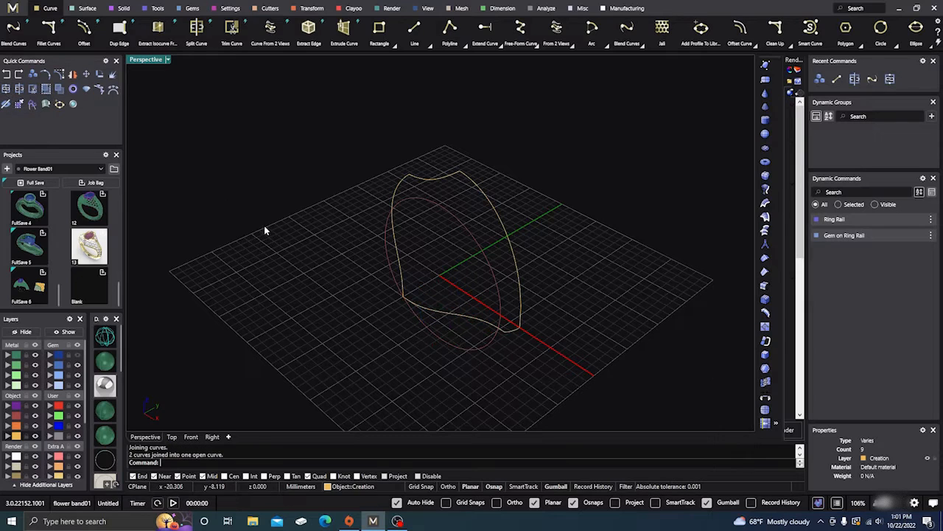
pyautogui.click(443, 312)
pyautogui.keyDown('shift'); pyautogui.click(397, 245); pyautogui.keyUp('shift')
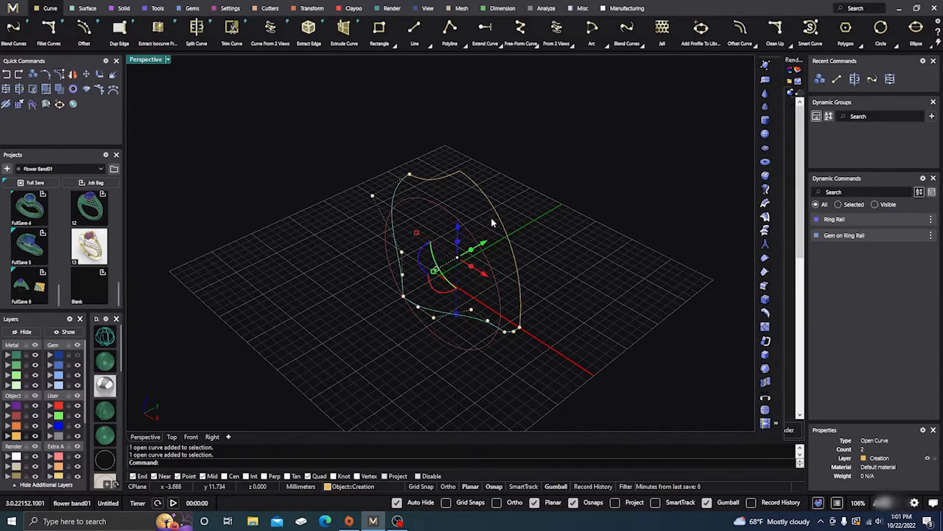
pyautogui.click(506, 161)
pyautogui.moveTo(529, 212); pyautogui.dragTo(541, 215, button='right')
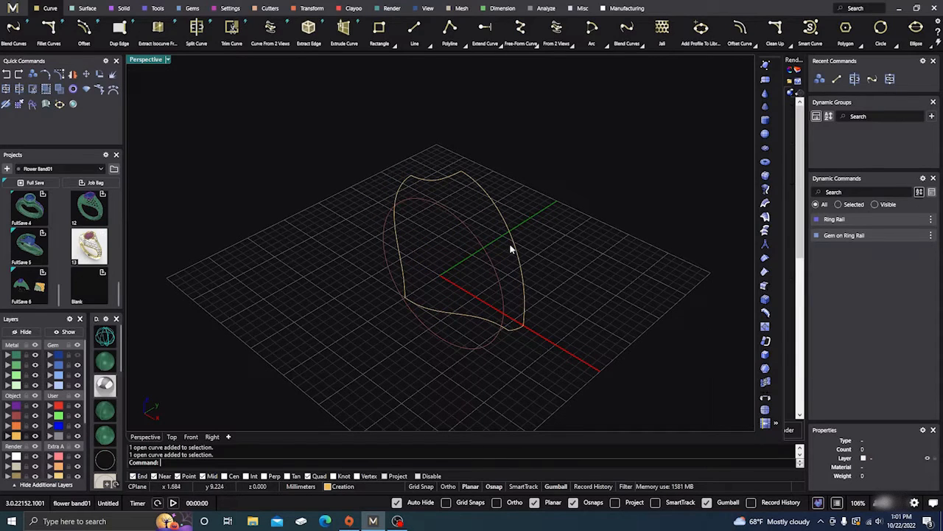
# Move the two side blend curves, the joined lower curve and the gem outline curve to the Light layer
pyautogui.click(516, 249)
pyautogui.keyDown('shift'); pyautogui.click(431, 306); pyautogui.keyUp('shift')
pyautogui.keyDown('shift'); pyautogui.click(399, 253); pyautogui.keyUp('shift')
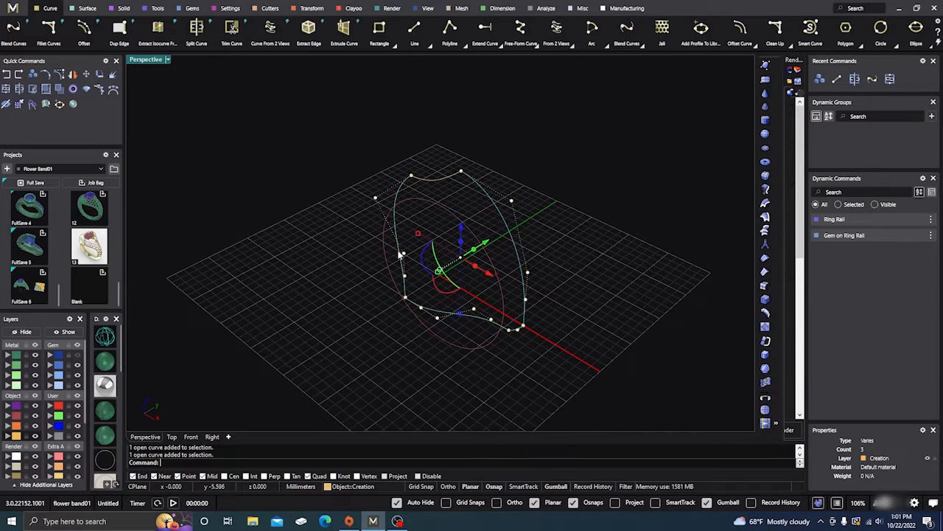
pyautogui.keyDown('shift'); pyautogui.click(438, 180); pyautogui.keyUp('shift')
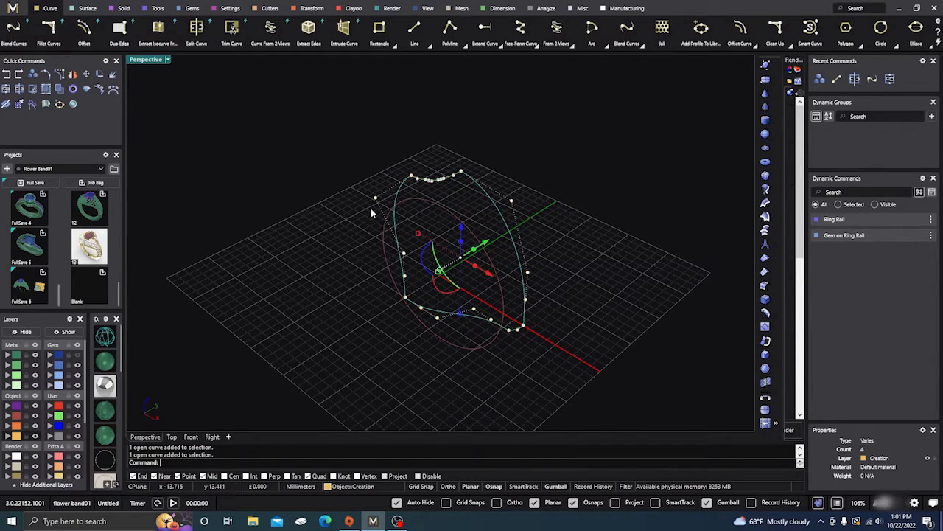
pyautogui.click(8, 458)
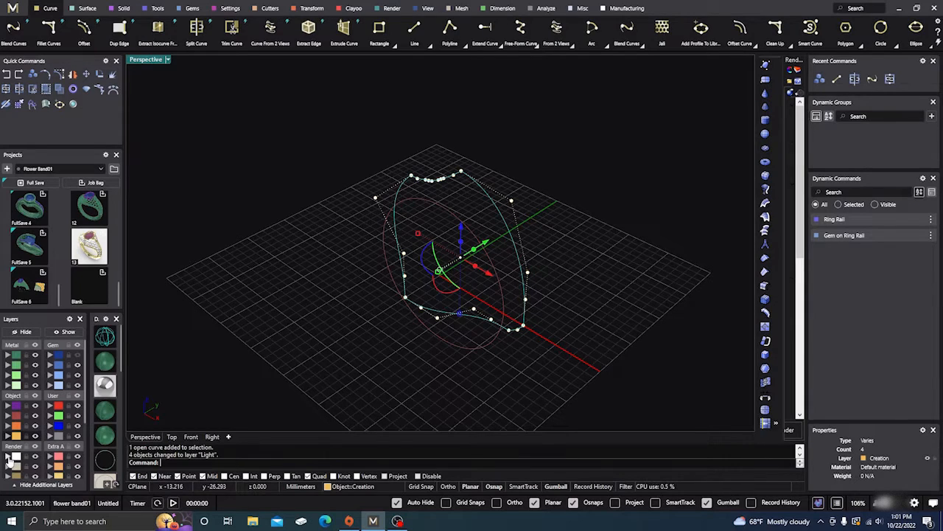
# Build a Curve Network surface from the four boundary curves with loose matching on all edges
pyautogui.click(291, 287)
pyautogui.moveTo(290, 287); pyautogui.dragTo(381, 347, button='right')
pyautogui.moveTo(395, 359); pyautogui.dragTo(598, 129)
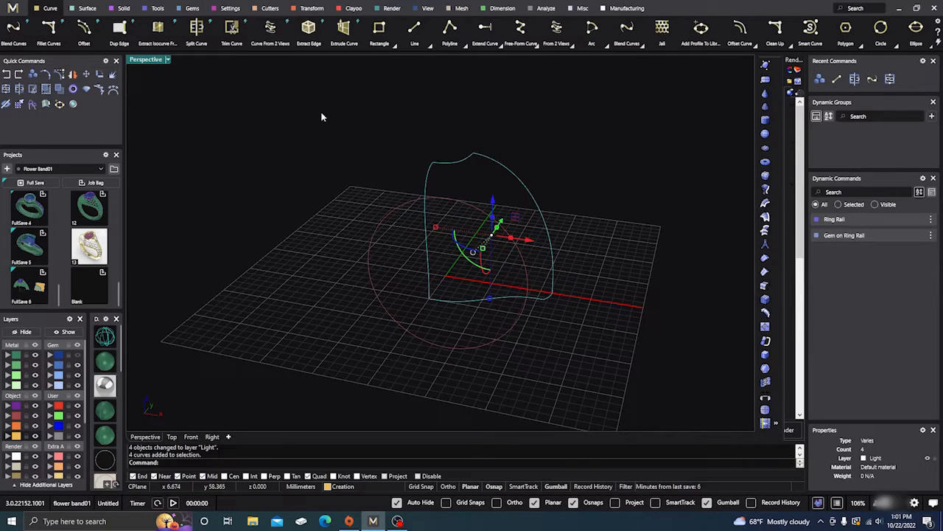
pyautogui.click(76, 9)
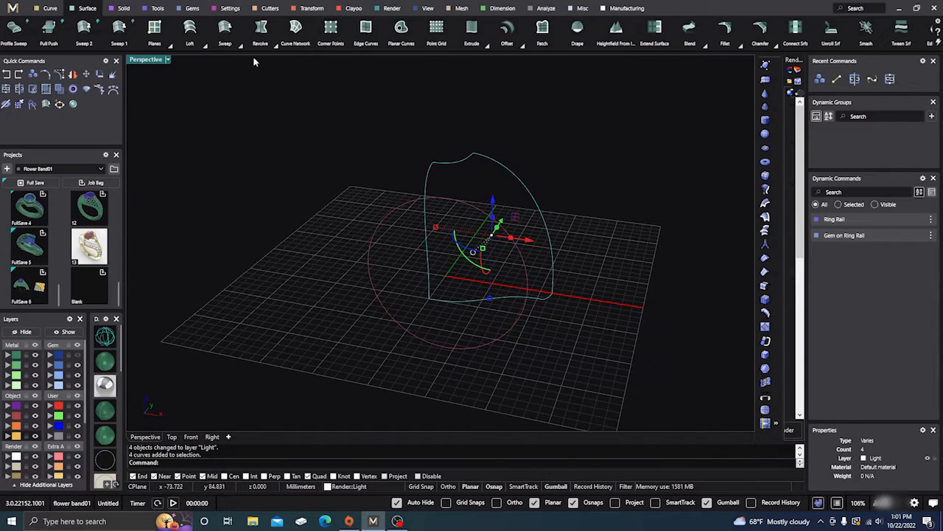
pyautogui.click(296, 28)
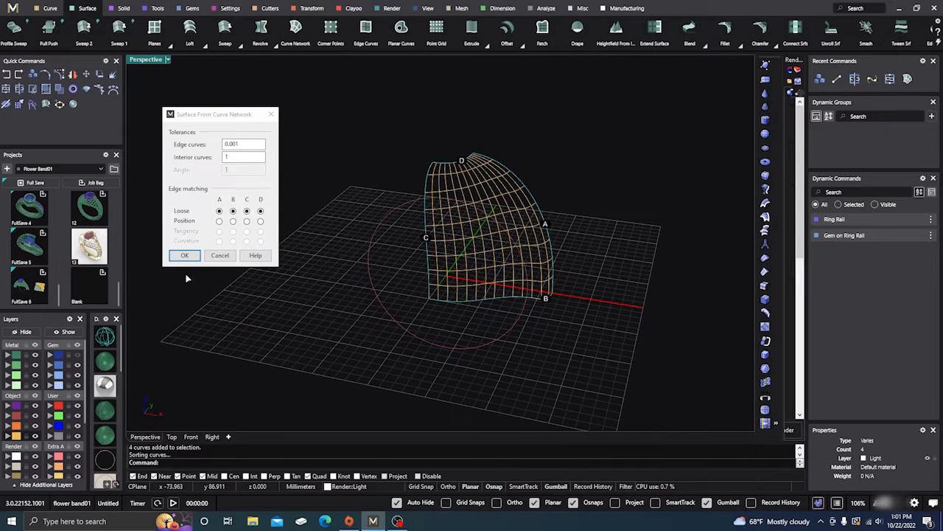
pyautogui.click(185, 255)
pyautogui.moveTo(239, 282); pyautogui.dragTo(296, 341, button='right')
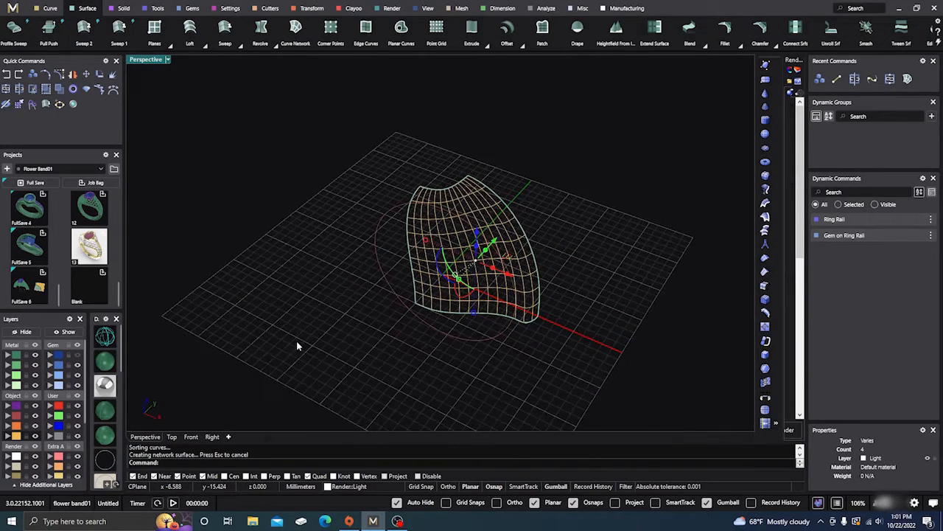
pyautogui.press('Escape')
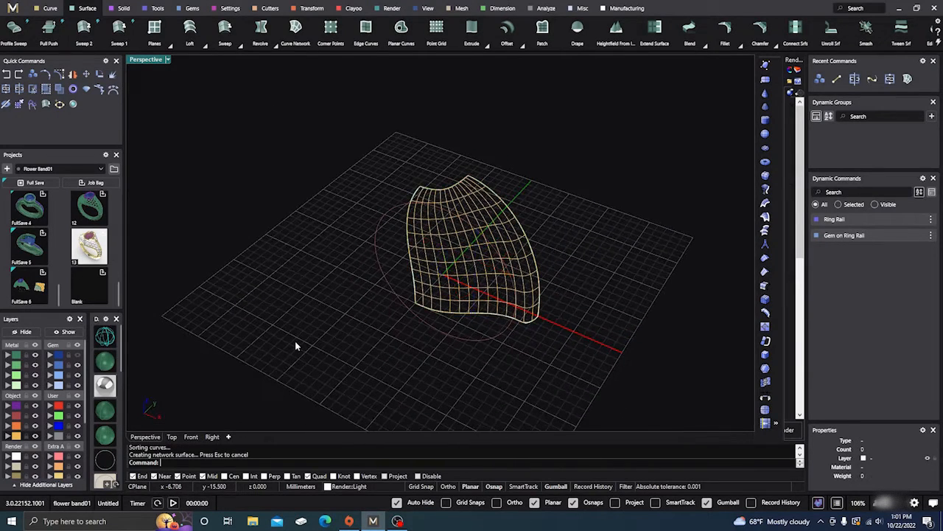
# Assign the network surface to the Metal 01 layer and display the Perspective view shaded
pyautogui.click(435, 270)
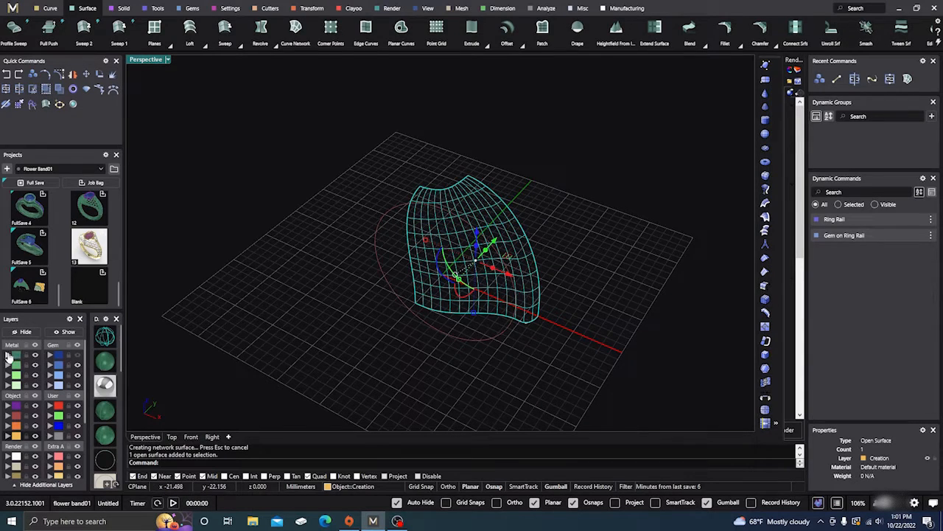
pyautogui.click(8, 356)
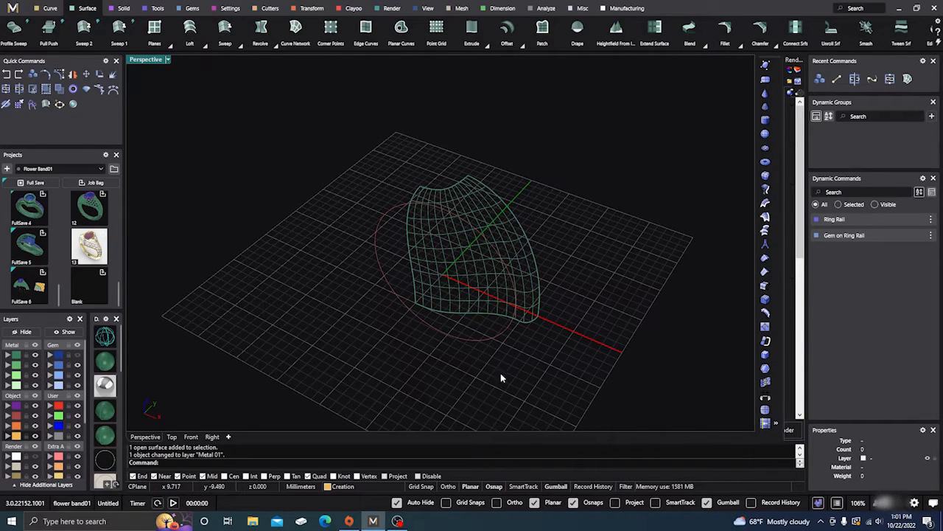
pyautogui.moveTo(501, 376); pyautogui.dragTo(501, 341, button='right')
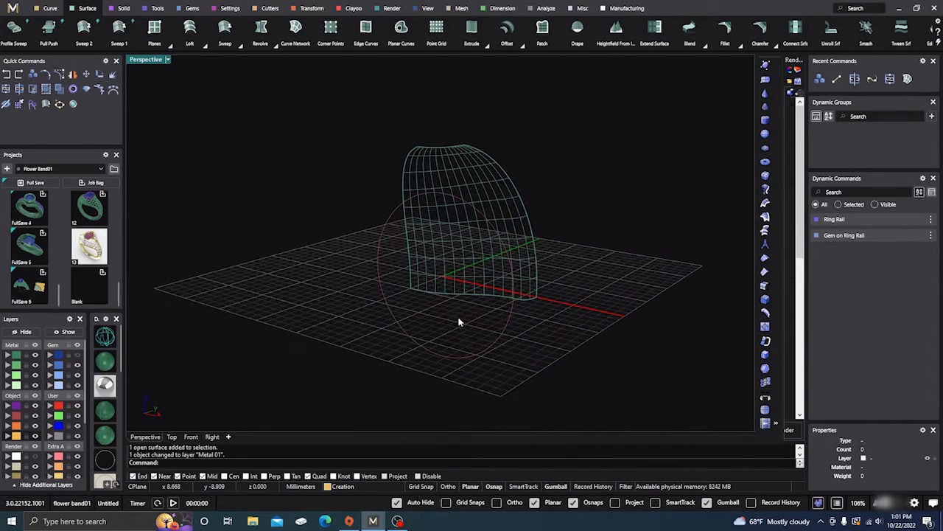
pyautogui.moveTo(463, 282)
pyautogui.mouseDown(button='right')
pyautogui.moveTo(471, 305)
pyautogui.moveTo(451, 284)
pyautogui.mouseUp(button='right')
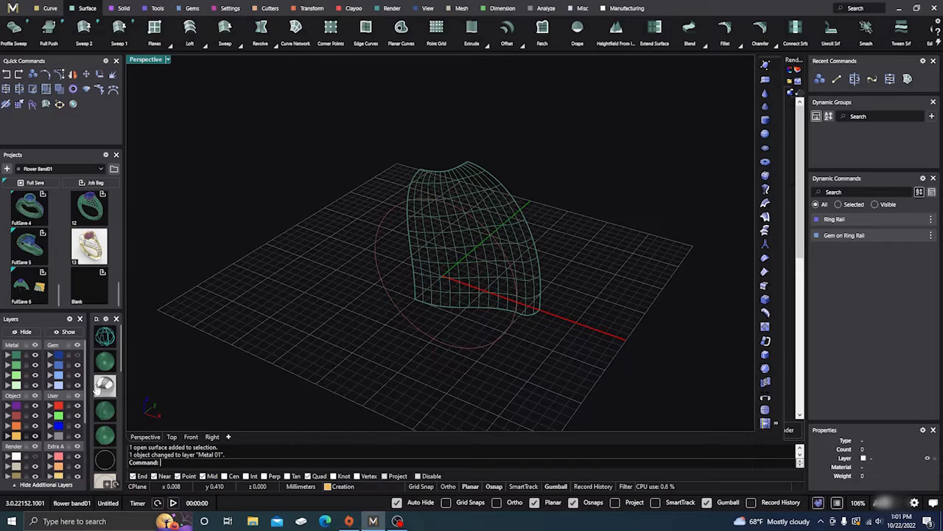
pyautogui.click(104, 362)
pyautogui.moveTo(343, 311)
pyautogui.mouseDown(button='right')
pyautogui.moveTo(347, 351)
pyautogui.moveTo(329, 320)
pyautogui.moveTo(333, 341)
pyautogui.moveTo(285, 305)
pyautogui.moveTo(322, 316)
pyautogui.mouseUp(button='right')
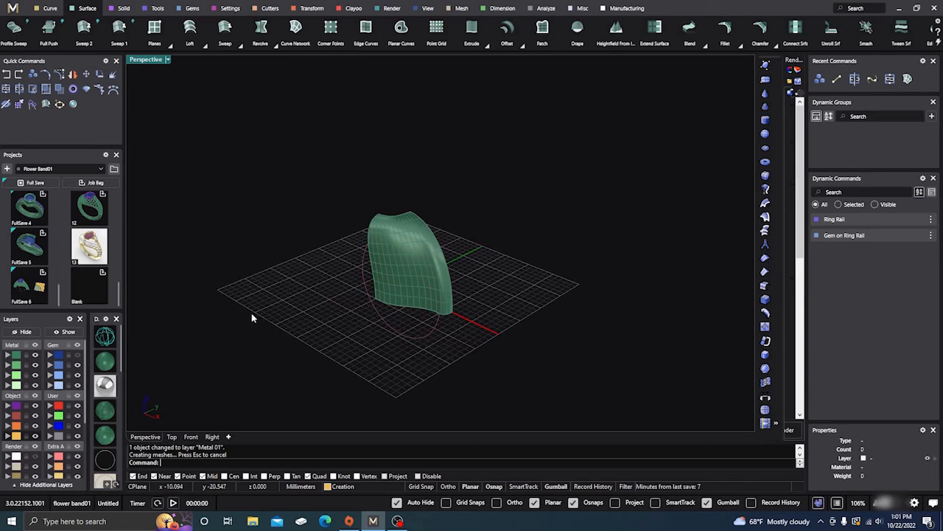
pyautogui.moveTo(253, 316); pyautogui.dragTo(273, 326, button='right')
# Create an Auto Base from the network surface, place it away from the ring along positive Y, on layer User 04
pyautogui.click(419, 279)
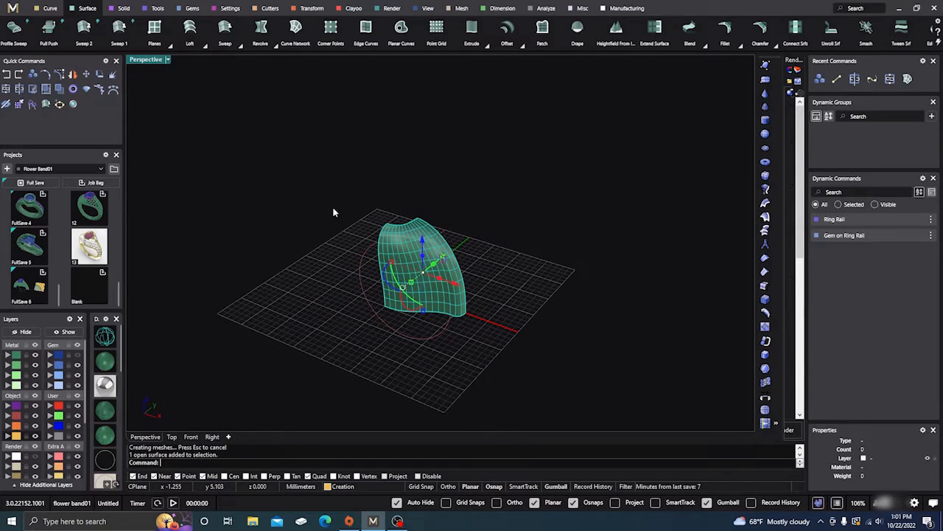
pyautogui.click(311, 8)
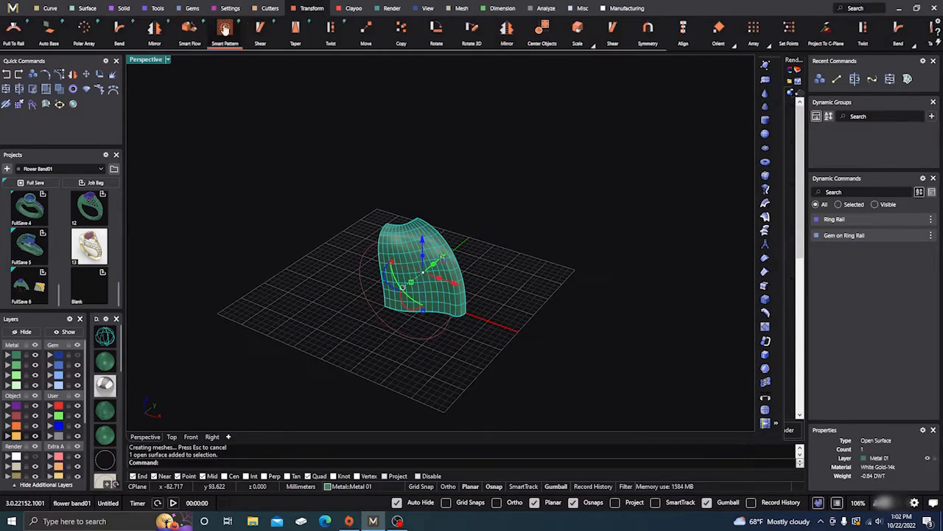
pyautogui.click(45, 35)
pyautogui.moveTo(297, 297); pyautogui.dragTo(352, 379, button='right')
pyautogui.moveTo(425, 251); pyautogui.dragTo(440, 185)
pyautogui.moveTo(451, 226); pyautogui.dragTo(431, 224)
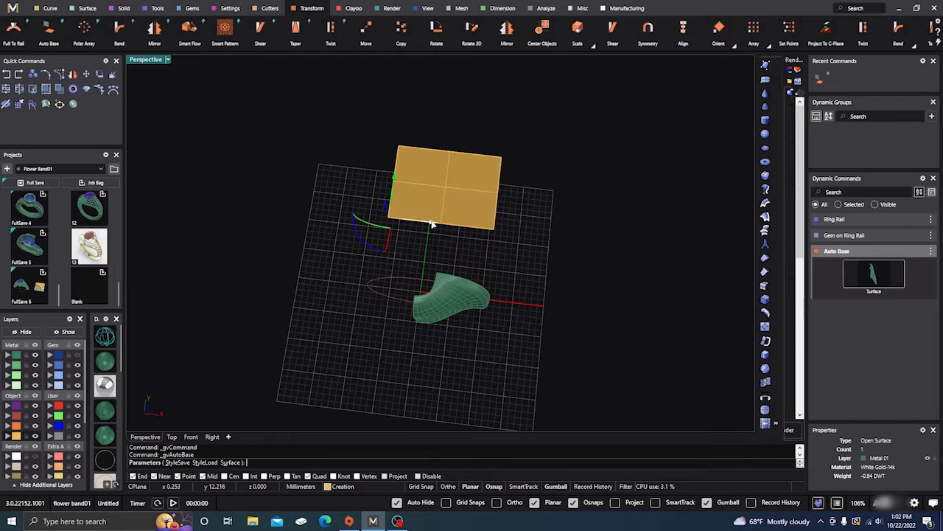
pyautogui.rightClick(420, 258)
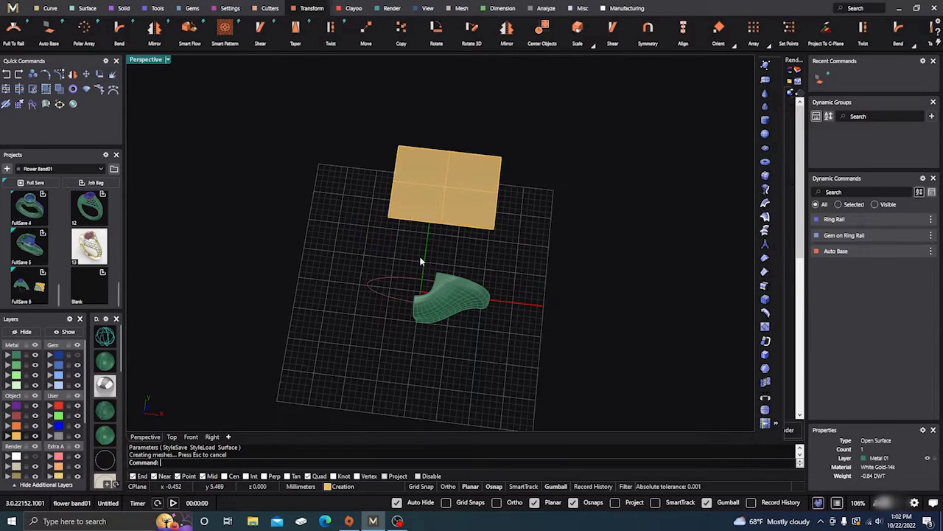
pyautogui.click(411, 199)
pyautogui.click(50, 436)
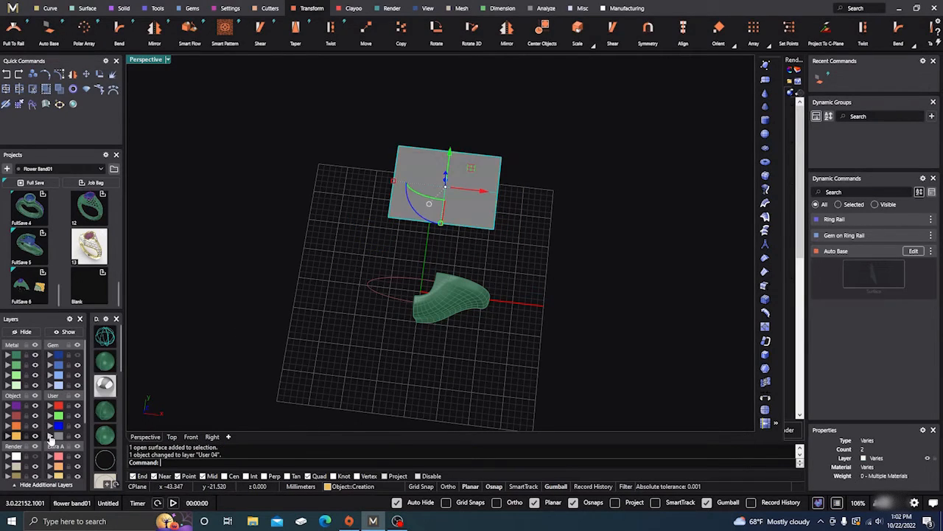
# Extrude the finger rail circle into a closed solid cylinder on both sides, passing completely through the quarter band surface
pyautogui.click(301, 370)
pyautogui.moveTo(340, 373); pyautogui.dragTo(337, 324, button='right')
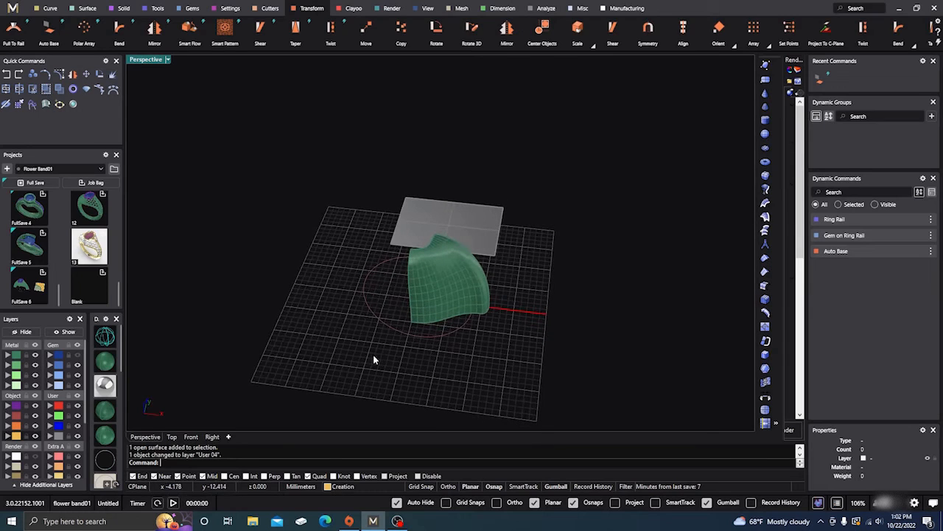
pyautogui.moveTo(375, 358); pyautogui.dragTo(346, 343, button='right')
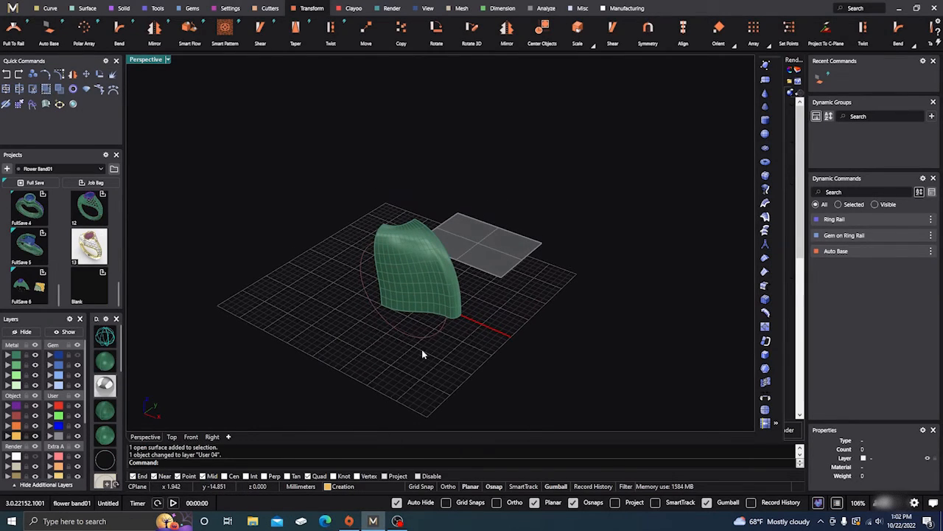
pyautogui.click(438, 328)
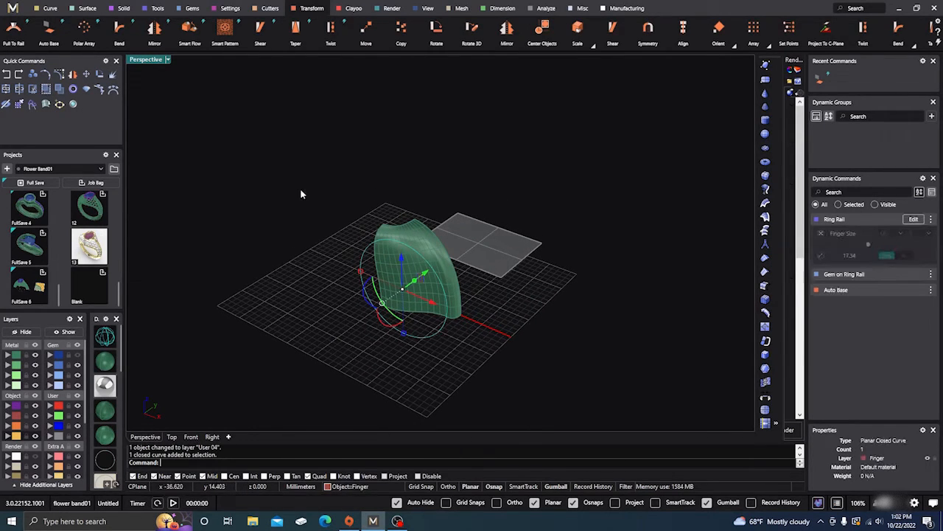
pyautogui.click(123, 8)
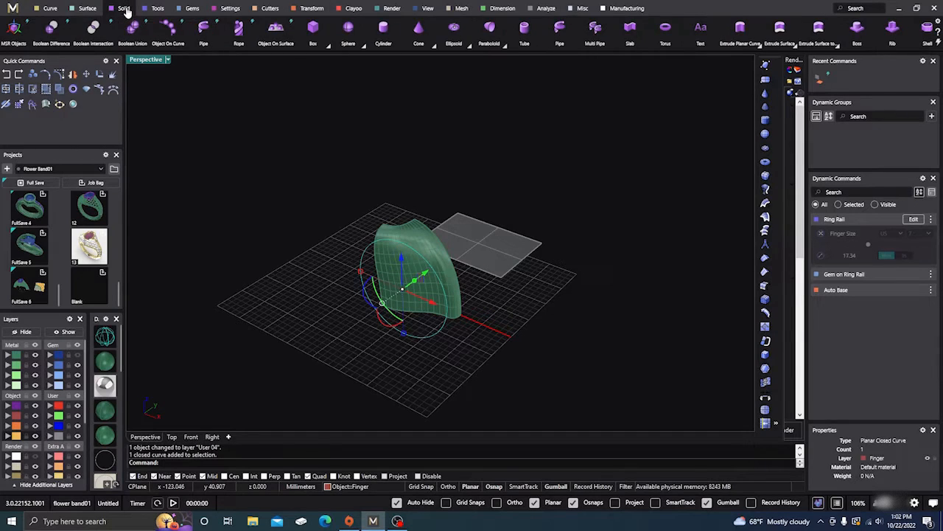
pyautogui.click(761, 46)
pyautogui.click(841, 65)
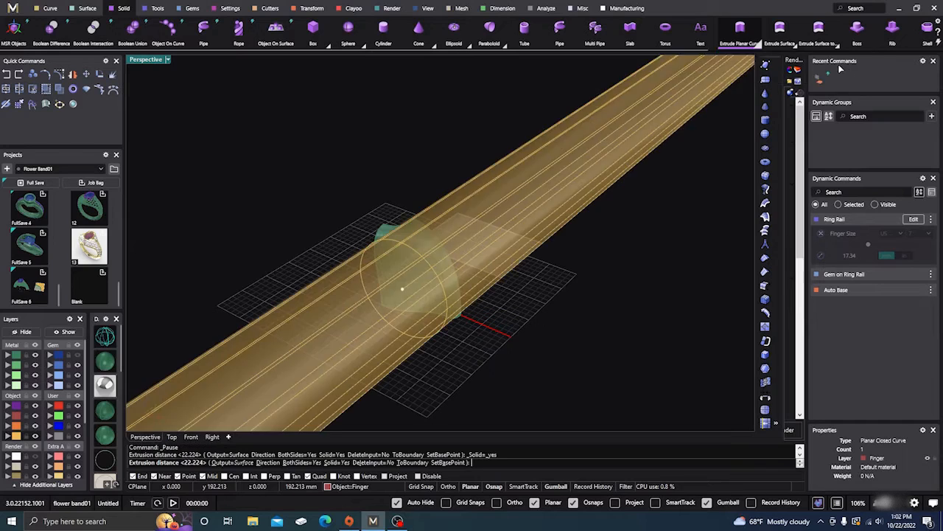
pyautogui.click(372, 328)
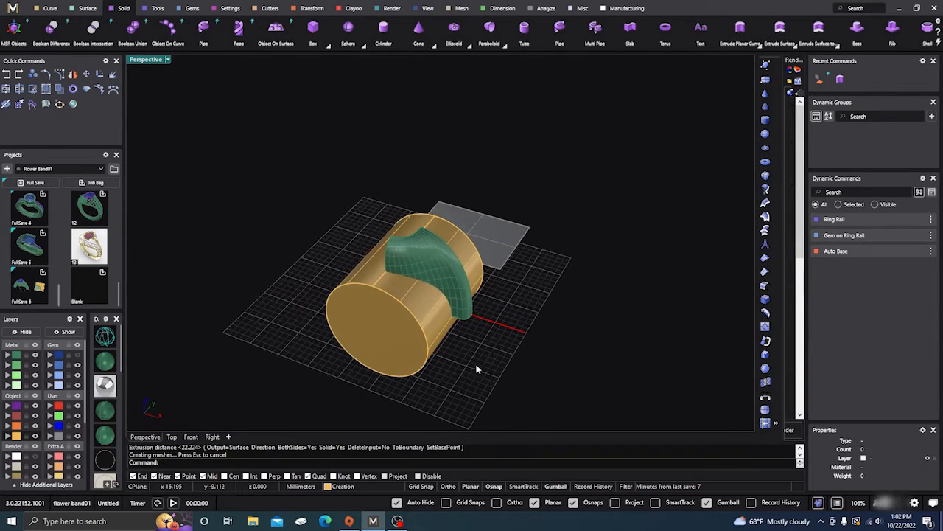
# Create the intersection curve between the finger cylinder and the quarter band surface, and delete the cylinder
pyautogui.moveTo(472, 366); pyautogui.dragTo(452, 328, button='right')
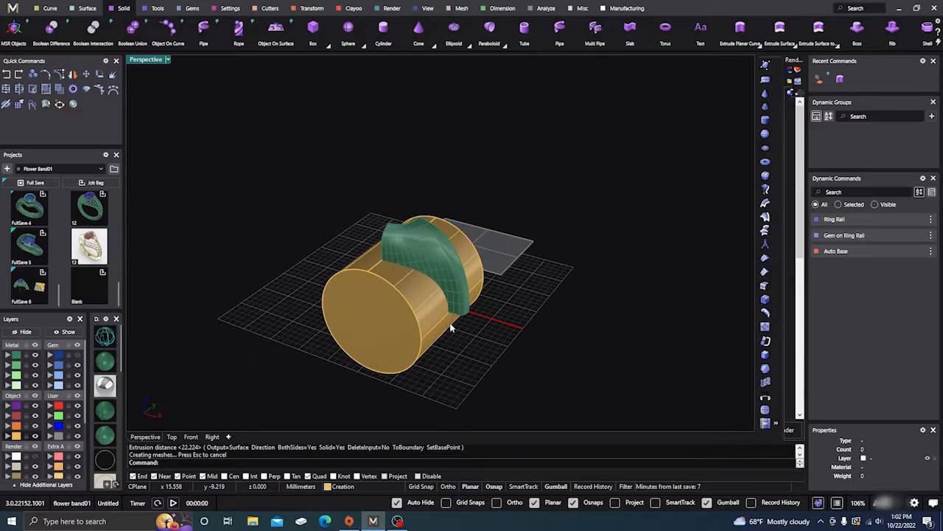
pyautogui.click(45, 8)
pyautogui.scroll(-5, 596, 42)
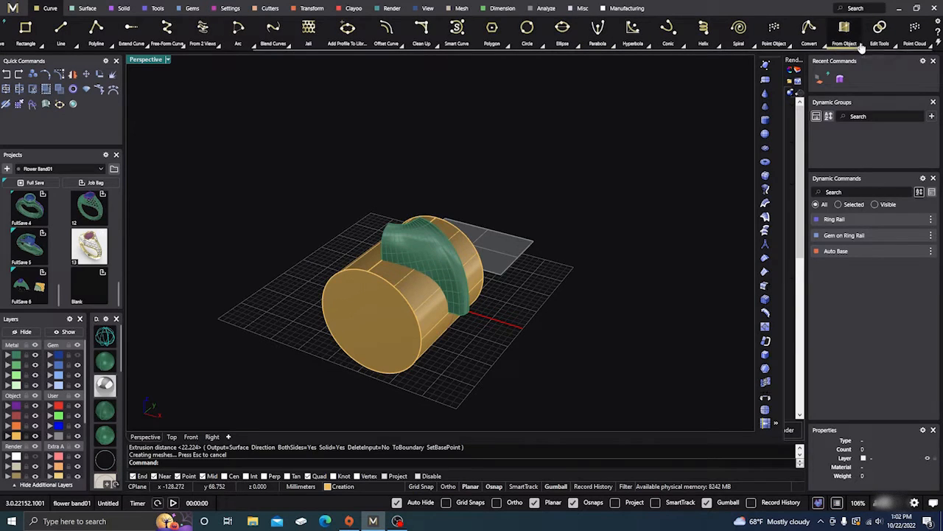
pyautogui.click(861, 46)
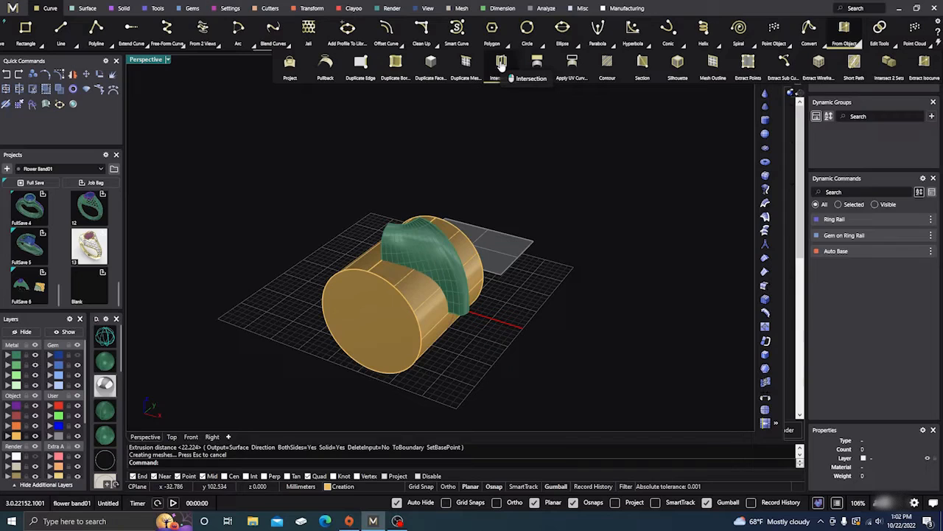
pyautogui.click(501, 64)
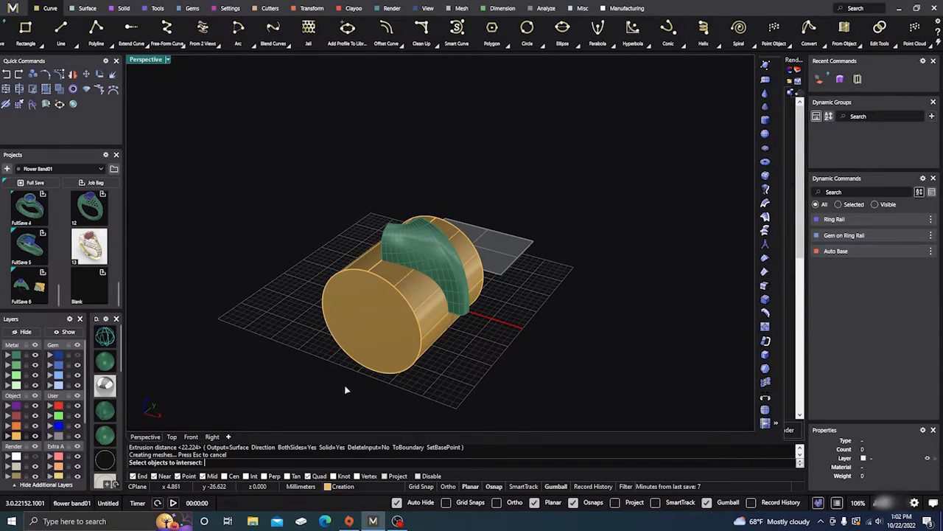
pyautogui.click(392, 315)
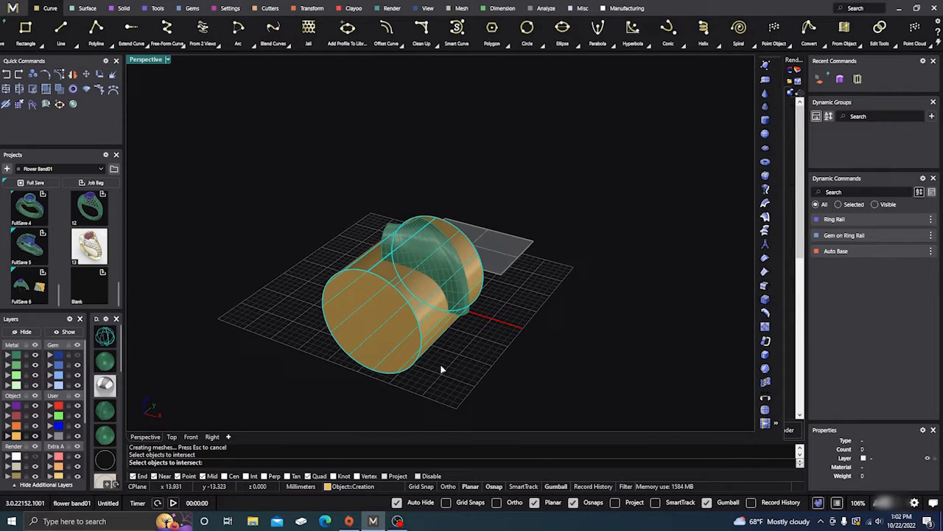
pyautogui.click(438, 267)
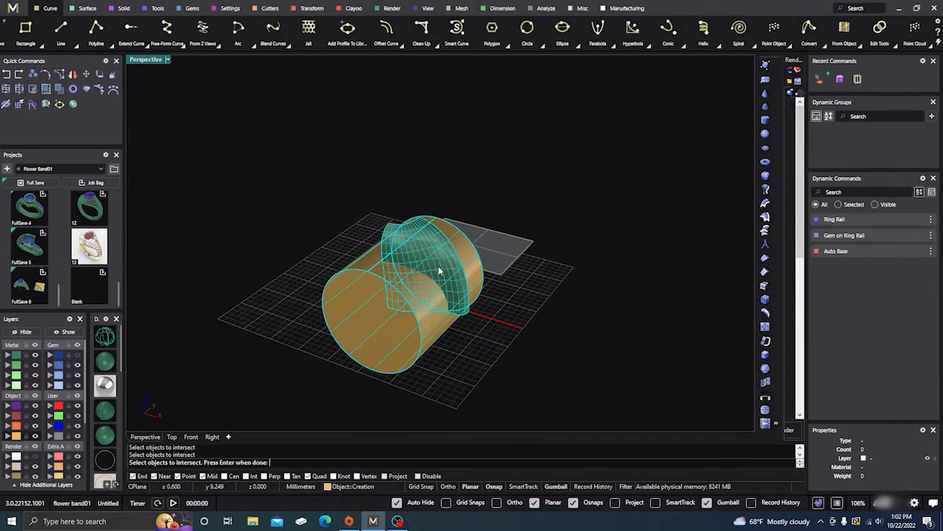
pyautogui.press('Return')
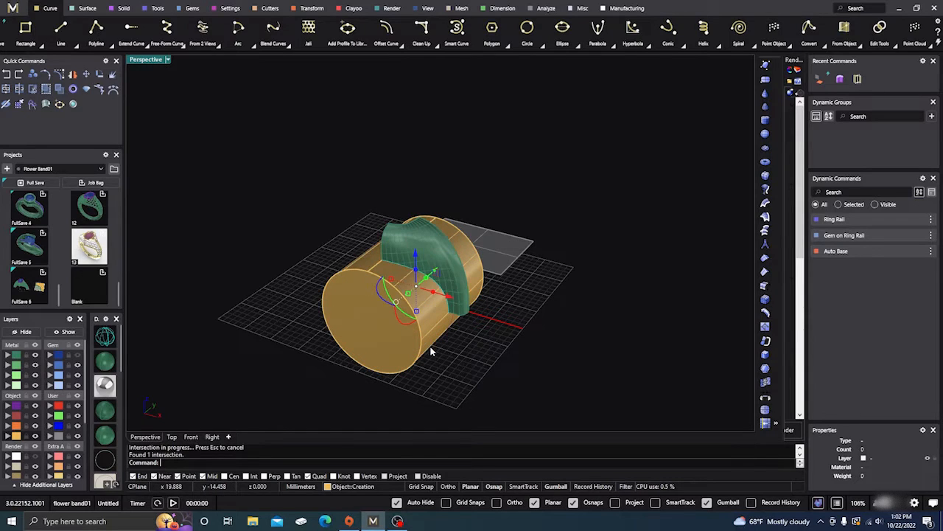
pyautogui.click(430, 347)
pyautogui.press('Delete')
# Create UV curves from the quarter band surface, including the intersection curve that lies on it
pyautogui.moveTo(439, 362); pyautogui.dragTo(449, 310, button='right')
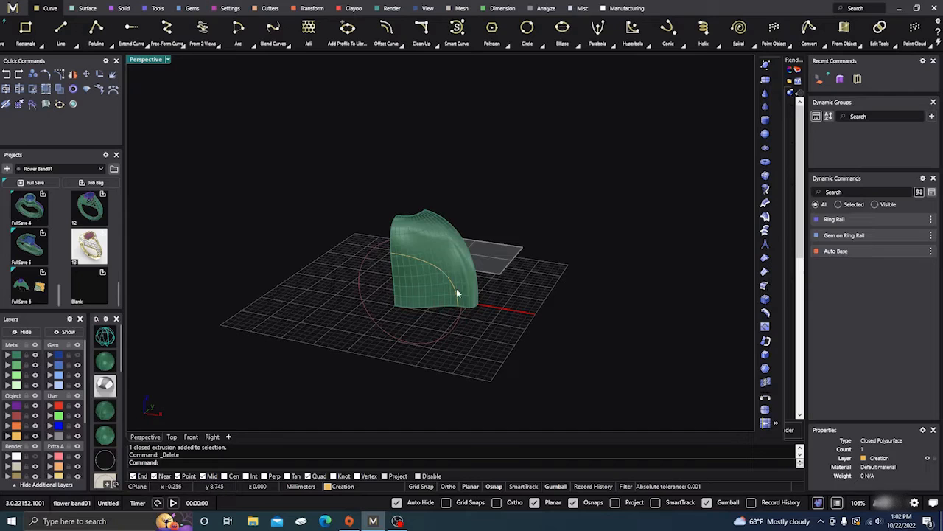
pyautogui.moveTo(473, 324)
pyautogui.mouseDown(button='right')
pyautogui.moveTo(503, 358)
pyautogui.moveTo(489, 366)
pyautogui.moveTo(474, 341)
pyautogui.mouseUp(button='right')
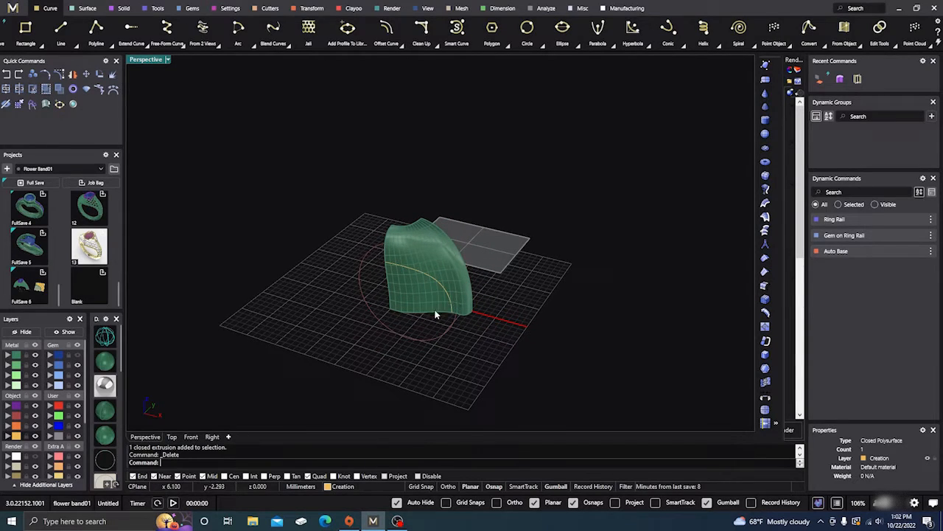
pyautogui.moveTo(435, 315); pyautogui.dragTo(438, 322, button='right')
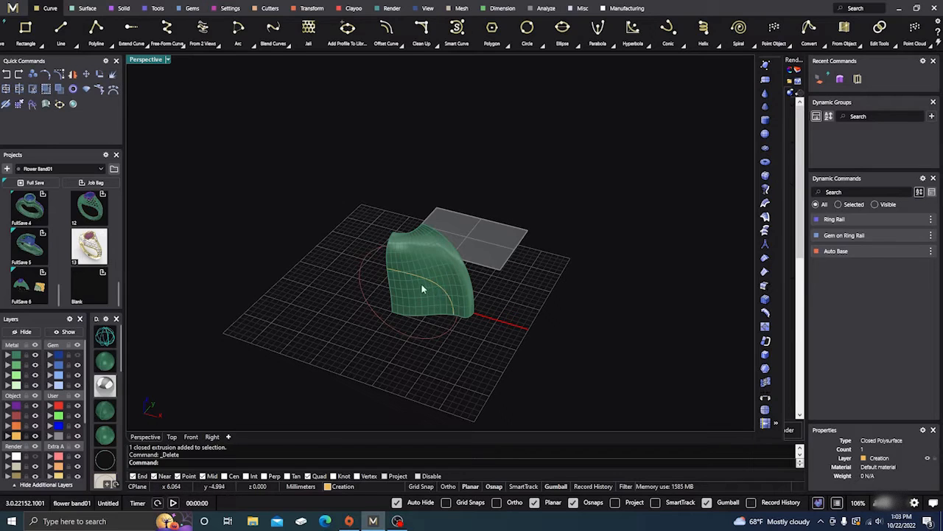
pyautogui.moveTo(432, 303); pyautogui.dragTo(431, 323, button='right')
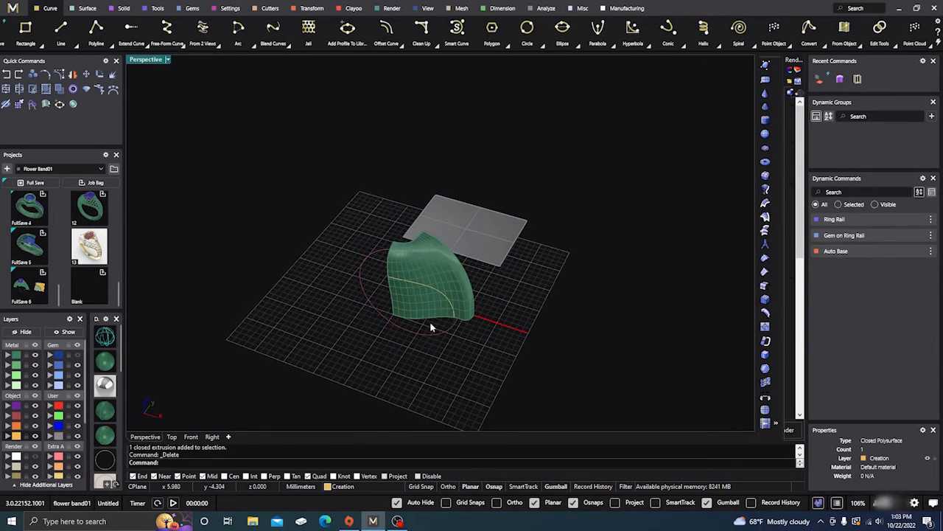
pyautogui.scroll(2, 417, 301)
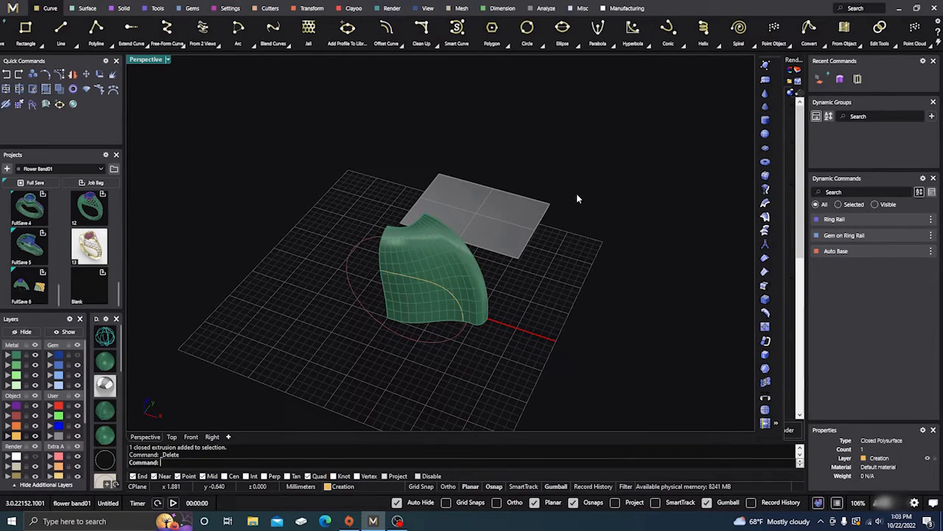
pyautogui.click(856, 43)
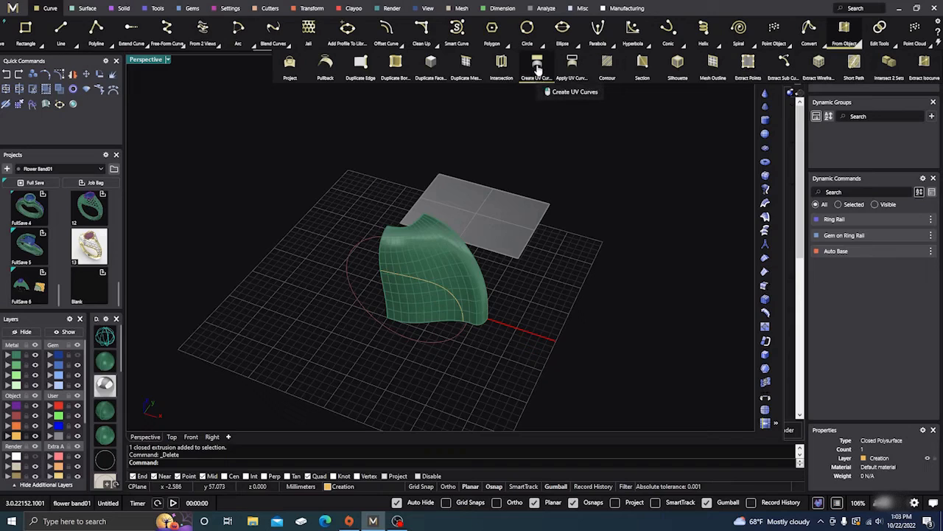
pyautogui.click(537, 63)
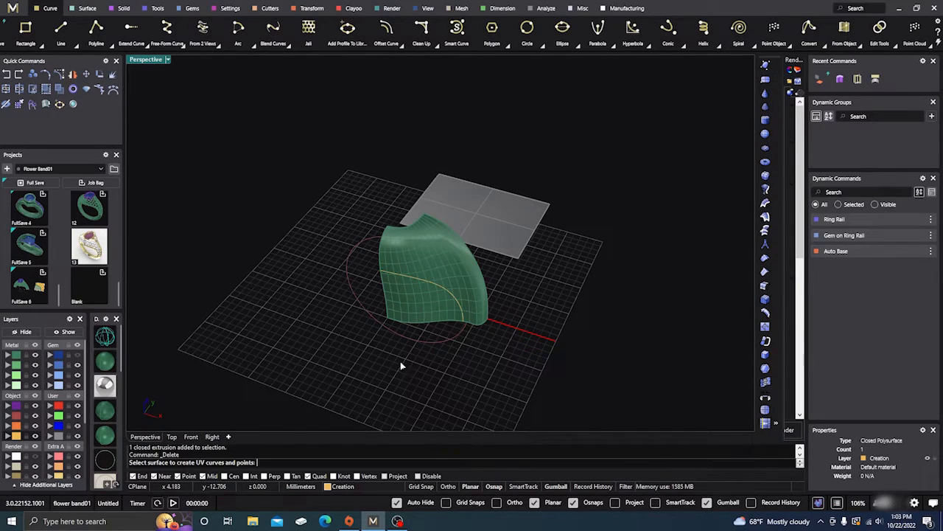
pyautogui.click(424, 299)
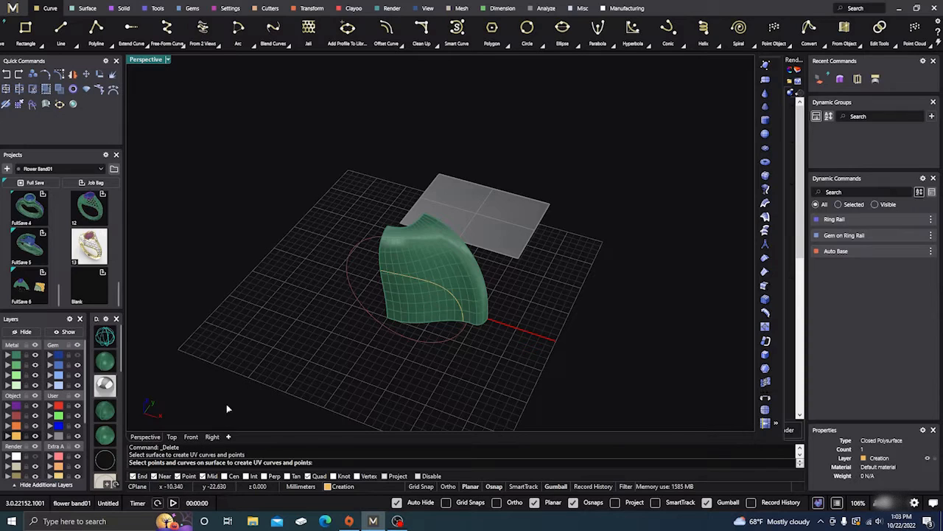
pyautogui.click(432, 283)
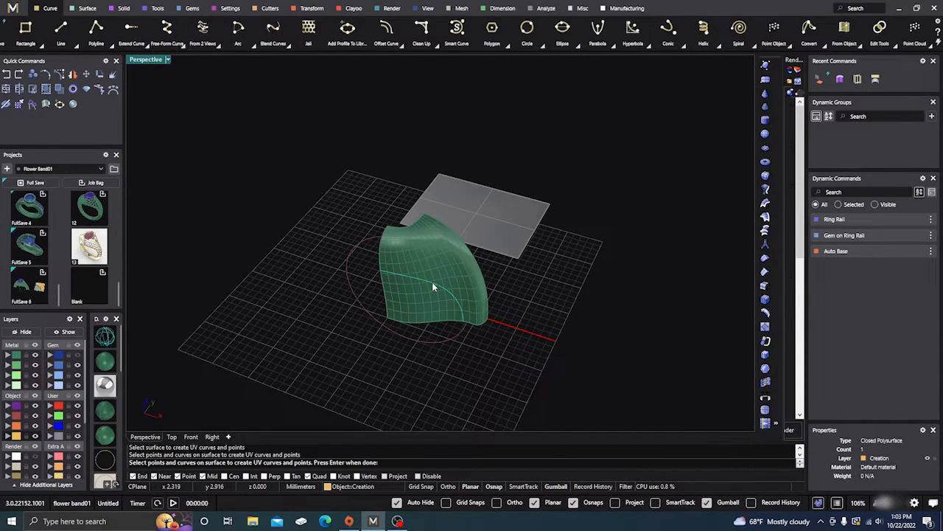
pyautogui.press('Return')
# Move the flattened UV rectangle and curve along positive Y and X to a clear spot beside the Auto Base
pyautogui.moveTo(293, 351); pyautogui.dragTo(306, 377, button='right')
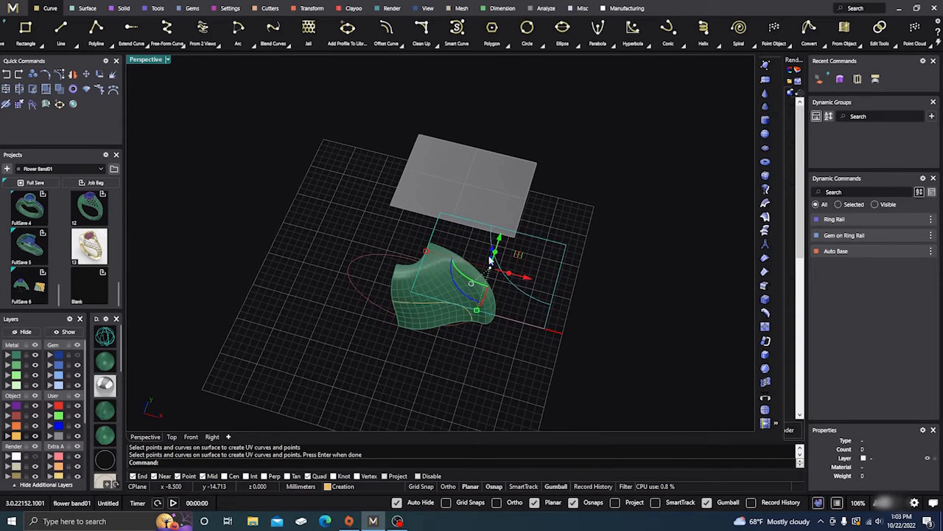
pyautogui.moveTo(492, 261); pyautogui.dragTo(539, 140)
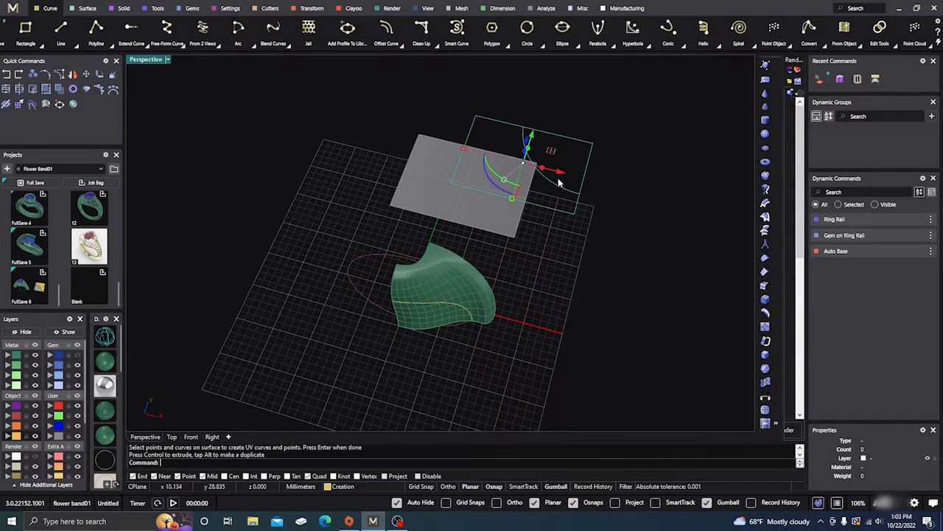
pyautogui.moveTo(559, 176); pyautogui.dragTo(656, 214)
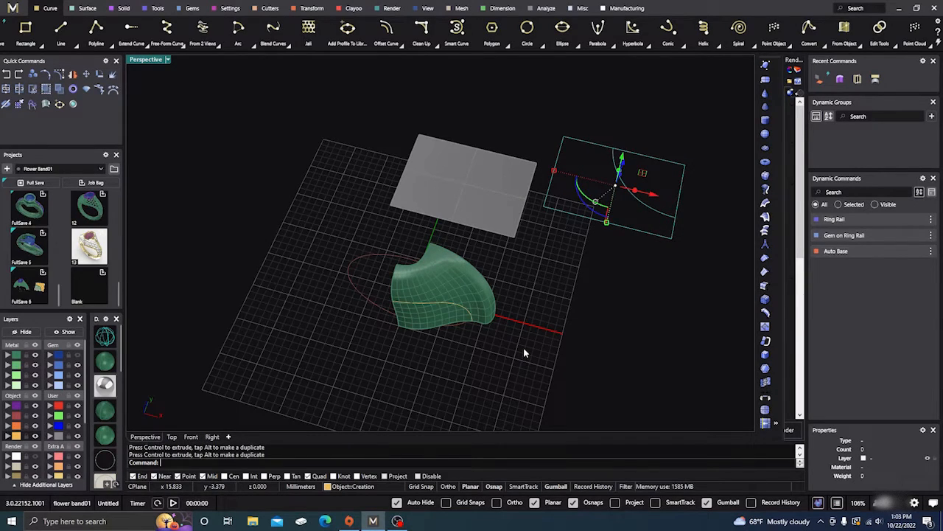
# Move the intersection curve on the quarter band surface to the Light layer
pyautogui.moveTo(511, 362); pyautogui.dragTo(425, 275, button='right')
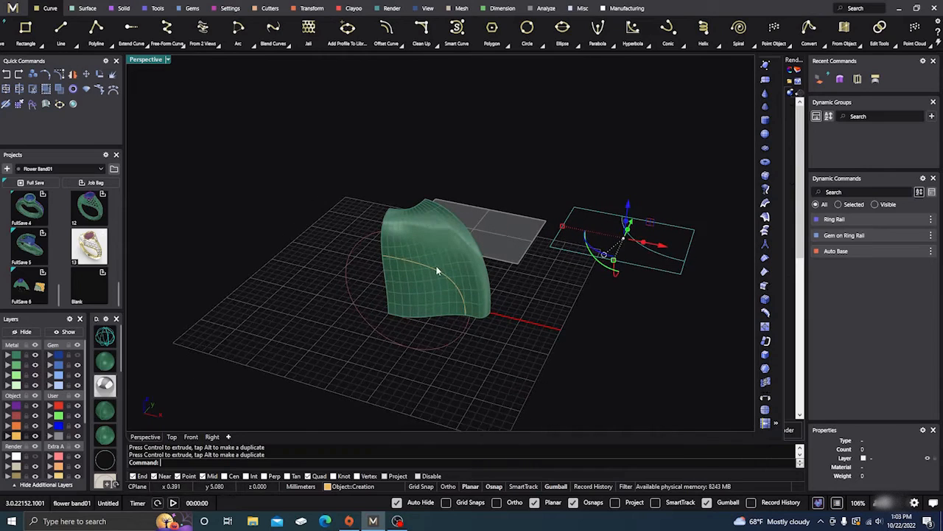
pyautogui.click(436, 269)
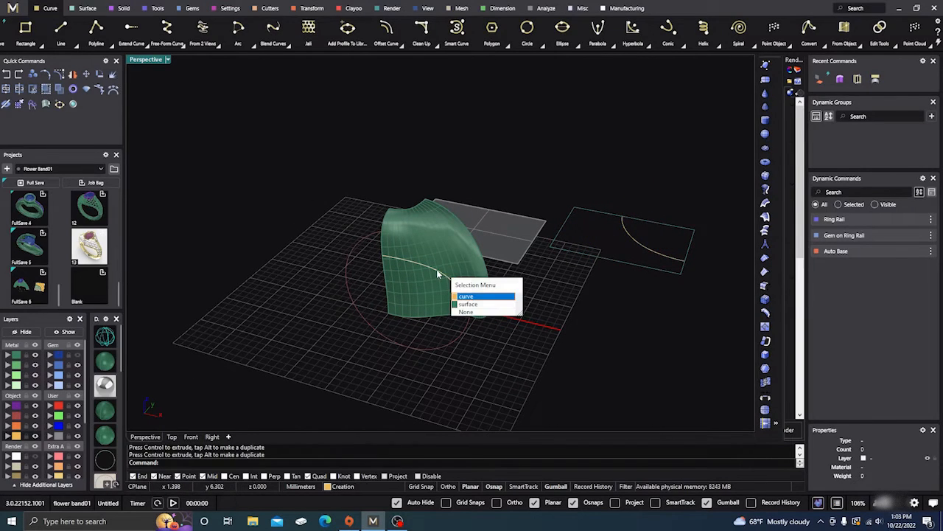
pyautogui.click(472, 297)
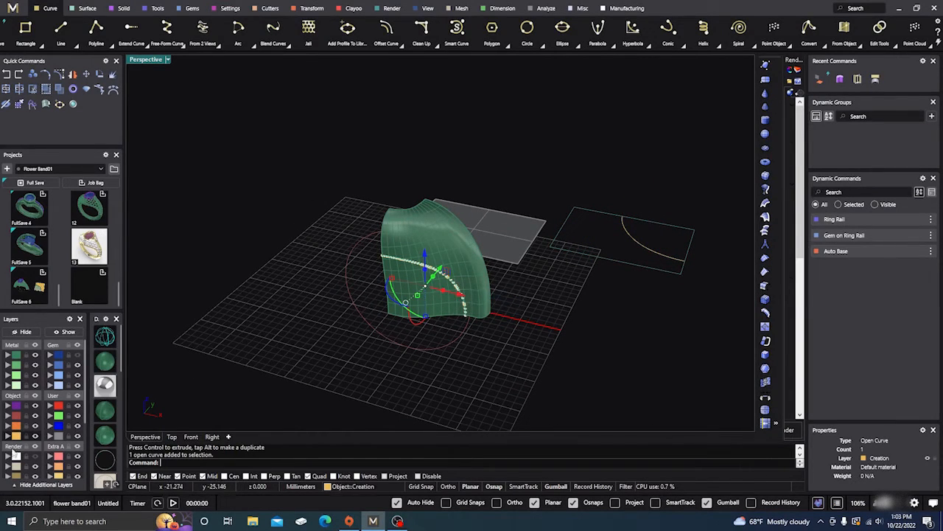
pyautogui.click(10, 457)
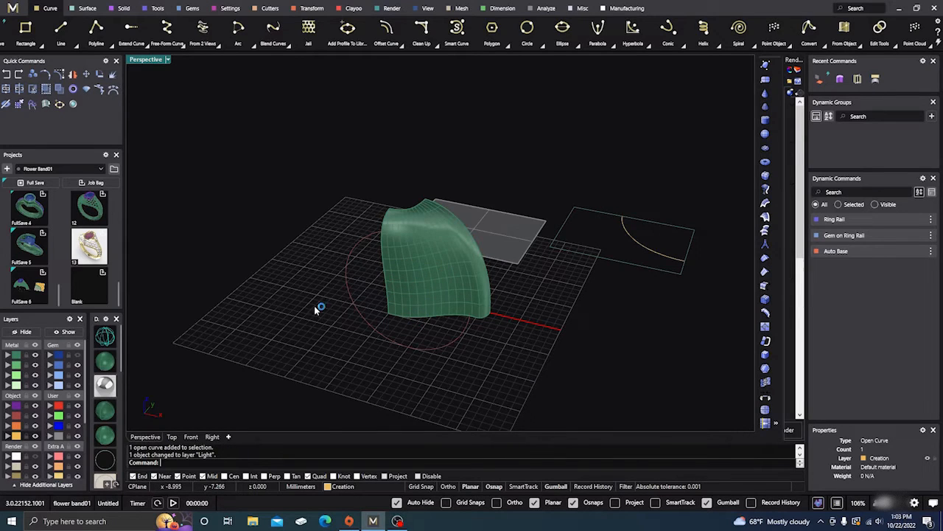
# Show the Auto Base and the UV curves in the Top view with wireframe display
pyautogui.moveTo(314, 305); pyautogui.dragTo(332, 352, button='right')
pyautogui.moveTo(562, 288); pyautogui.dragTo(459, 329, button='right')
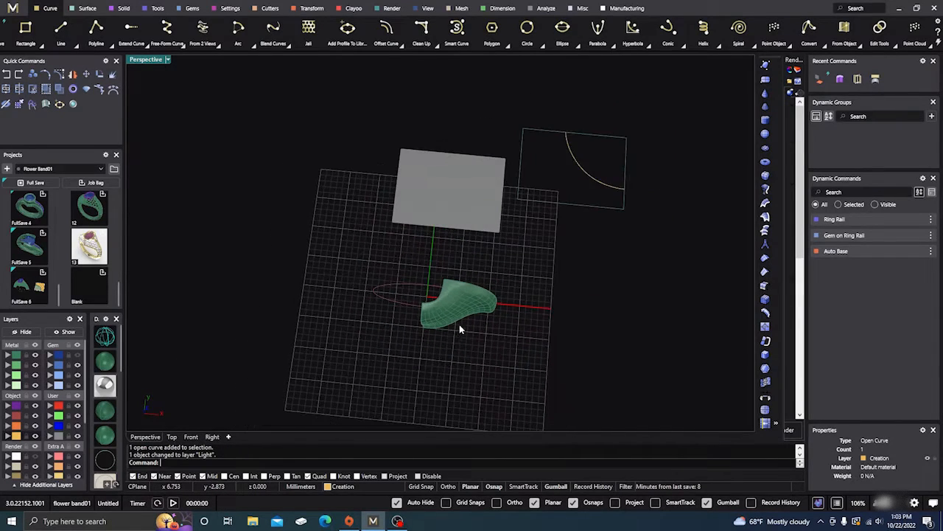
pyautogui.click(171, 436)
pyautogui.scroll(-10, 454, 259)
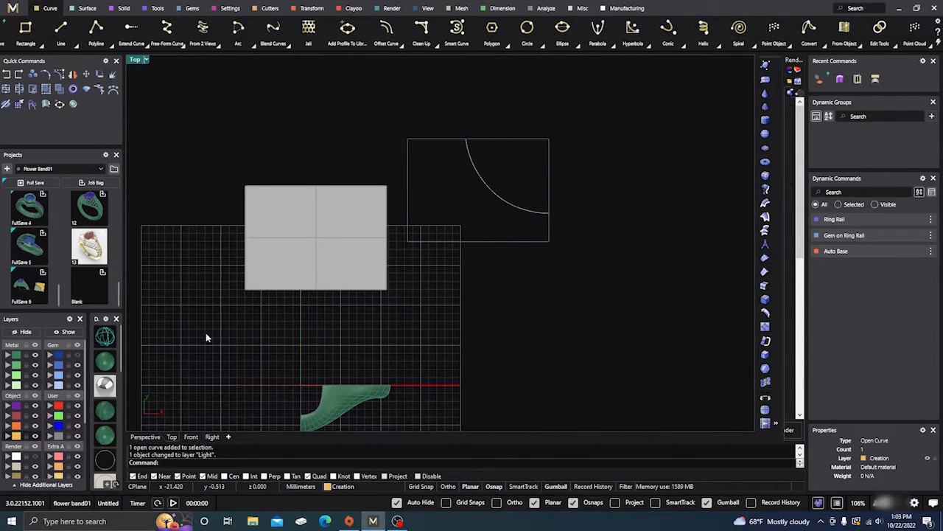
pyautogui.click(105, 337)
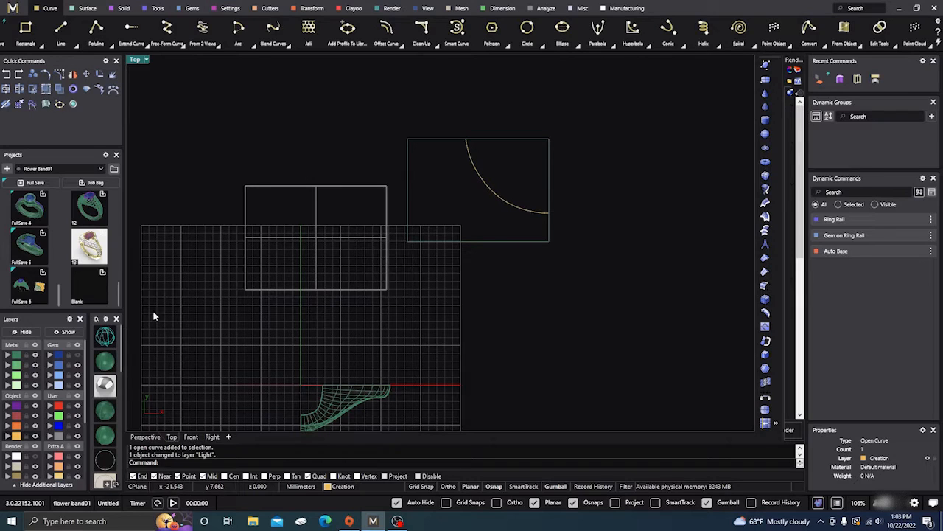
# Move the UV rectangle and its curve onto the Auto Base so that the rectangle matches the base outline
pyautogui.moveTo(523, 206); pyautogui.dragTo(531, 214, button='right')
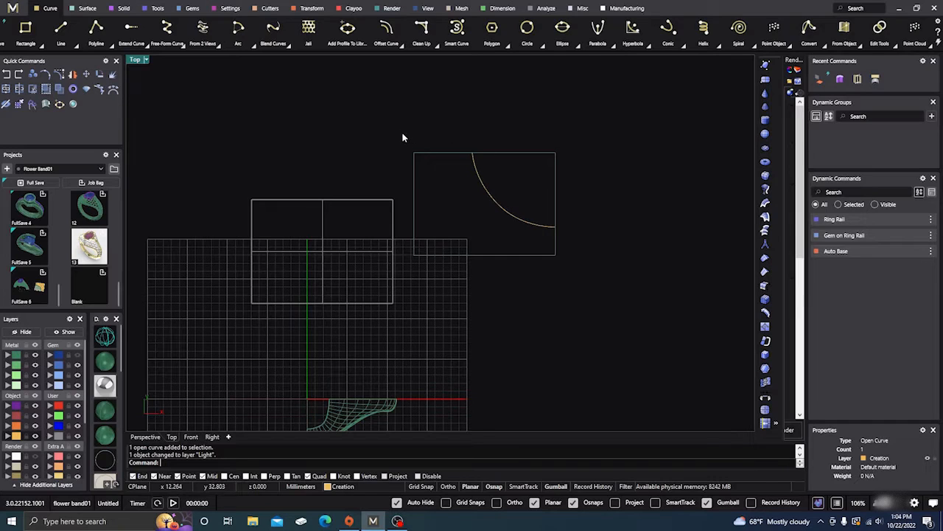
pyautogui.moveTo(403, 137); pyautogui.dragTo(581, 272)
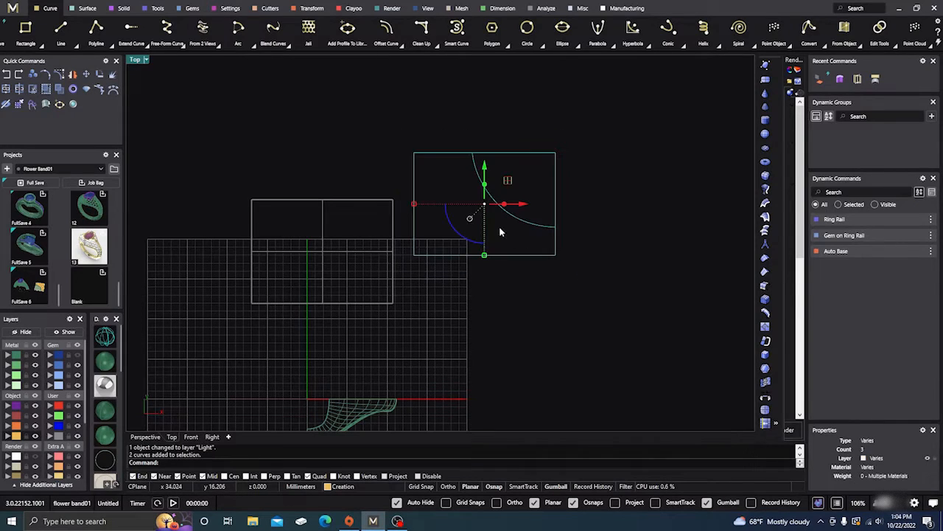
pyautogui.moveTo(504, 203); pyautogui.dragTo(347, 228)
pyautogui.moveTo(291, 180); pyautogui.dragTo(388, 154, button='right')
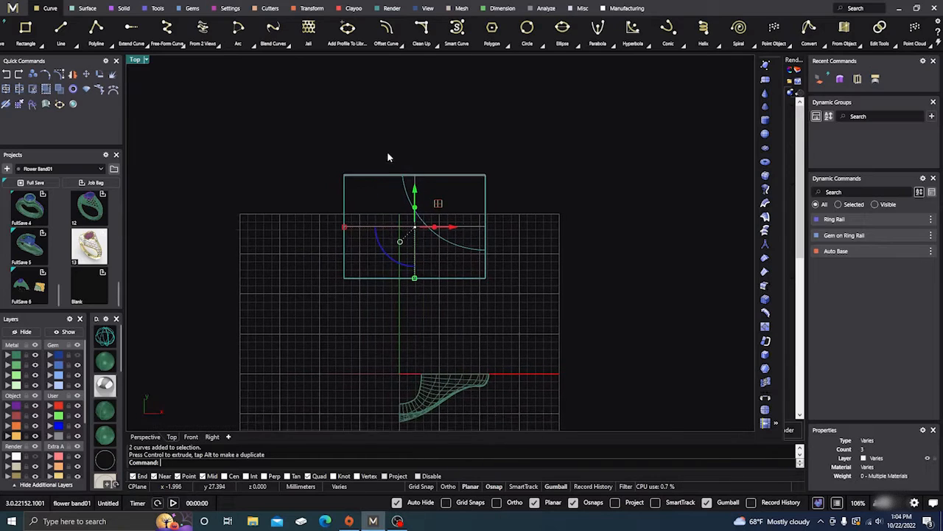
# Nudge the UV rectangle and its curve along Y until the rectangle lines up with the Auto Base outline
pyautogui.scroll(3, 398, 166)
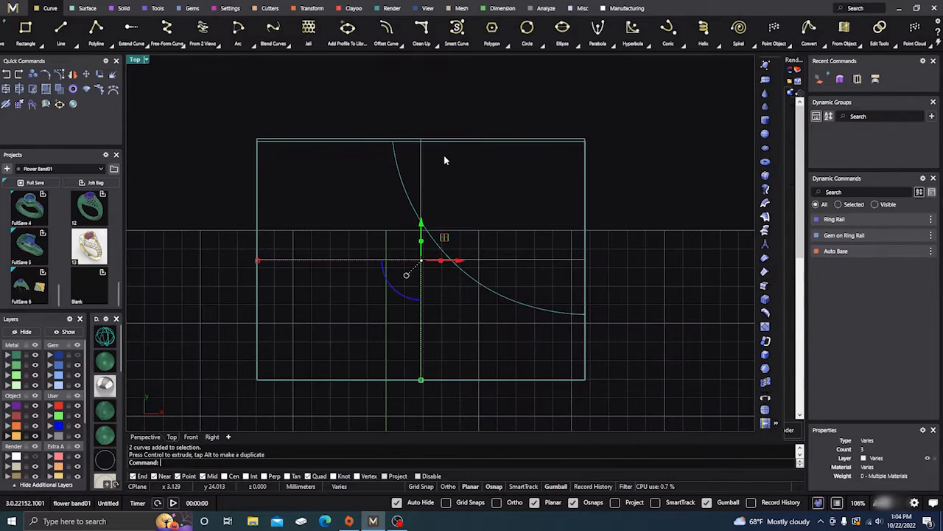
pyautogui.moveTo(422, 221); pyautogui.dragTo(421, 221)
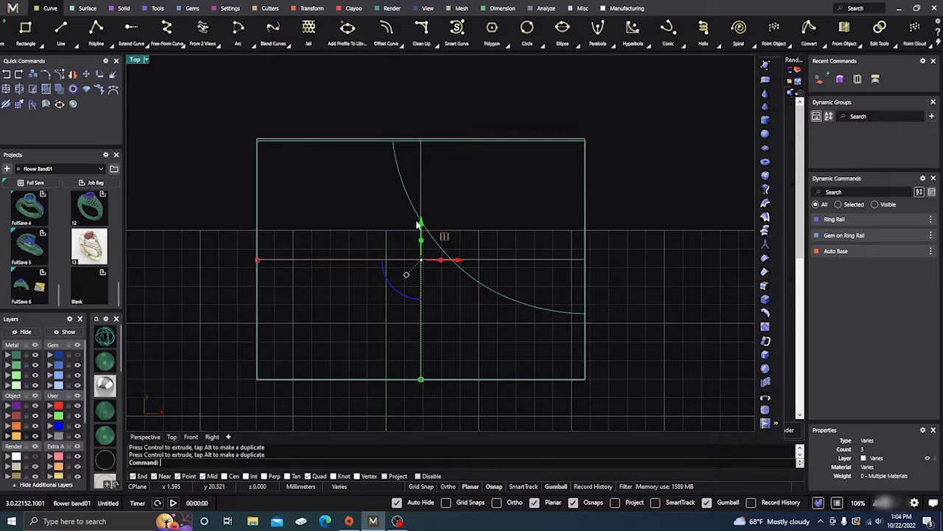
pyautogui.moveTo(420, 223); pyautogui.dragTo(421, 221)
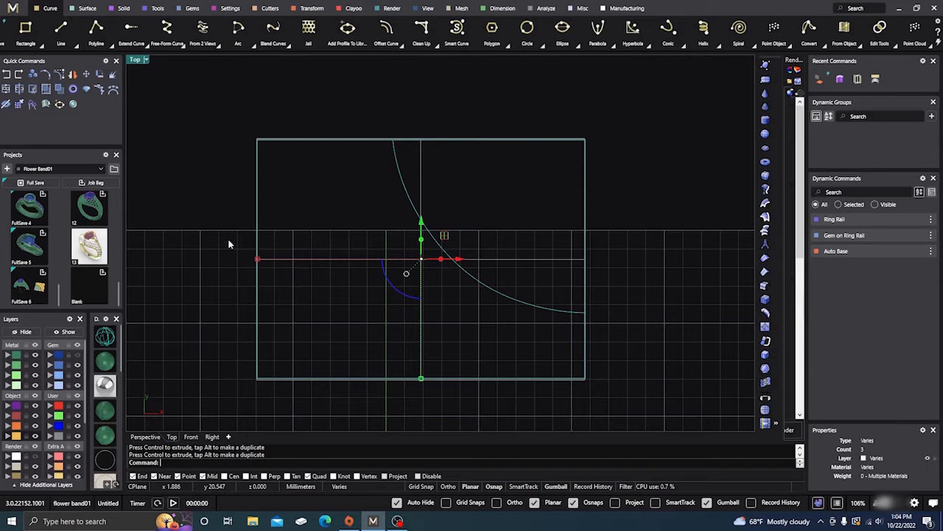
# Hide the Auto Base so only the UV rectangle and its curve remain, and cancel the CreateUVCrv command
pyautogui.rightClick(488, 72)
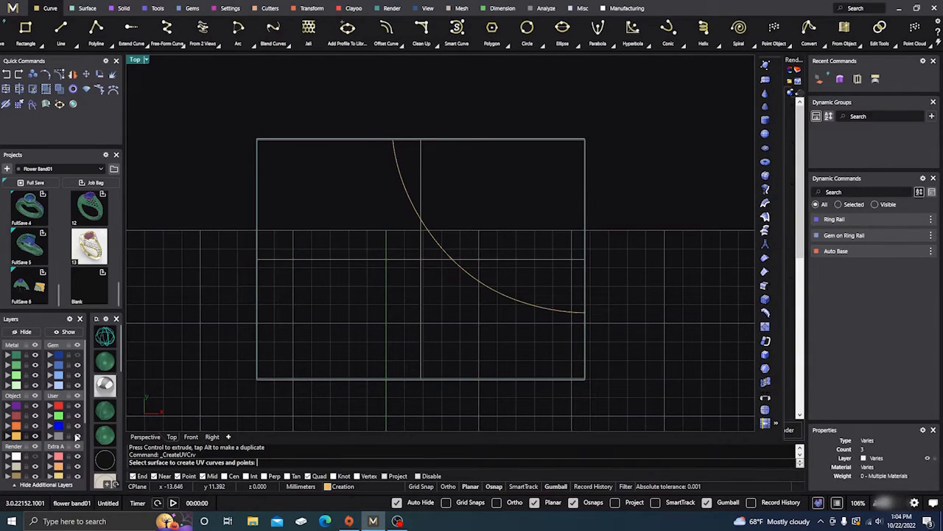
pyautogui.scroll(-2, 536, 193)
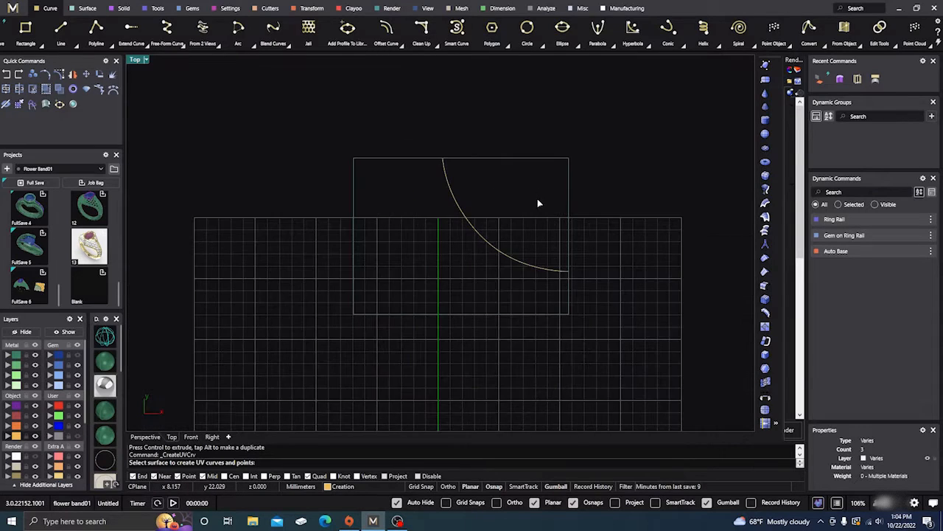
pyautogui.moveTo(539, 212); pyautogui.dragTo(563, 219, button='right')
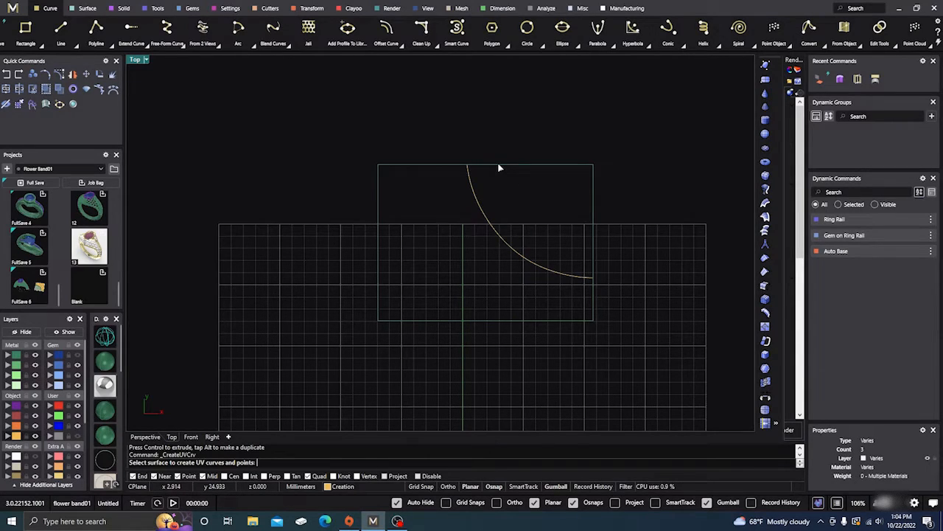
pyautogui.press('Escape')
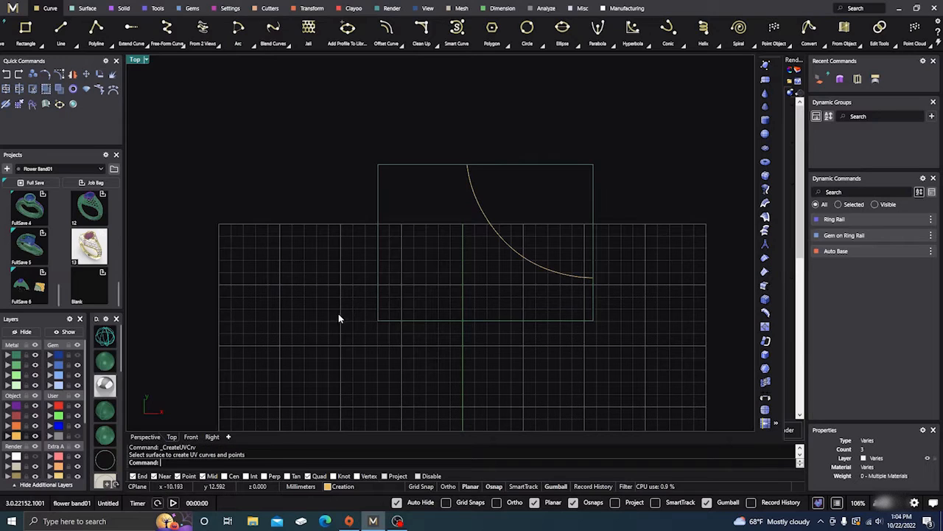
# Split the UV rectangle with the finger boundary curve and delete the corner piece outside the curve
pyautogui.click(516, 166)
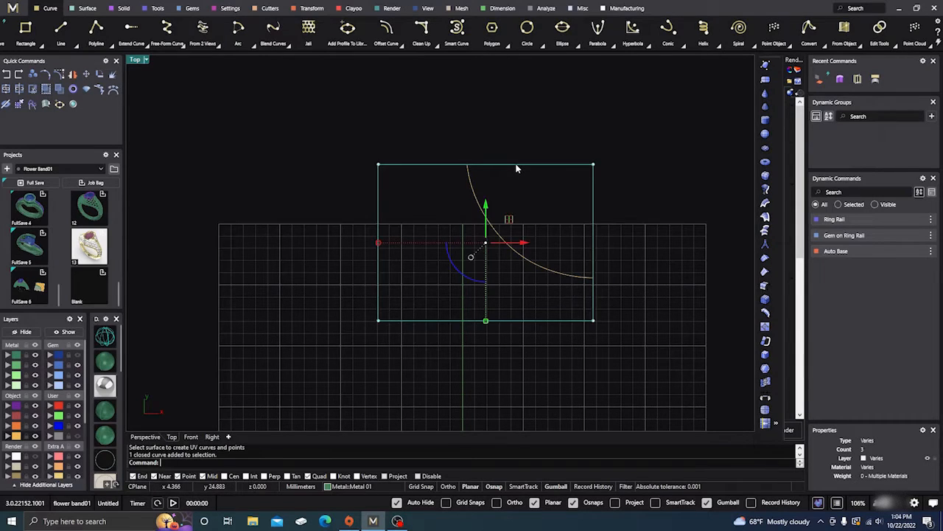
pyautogui.click(19, 88)
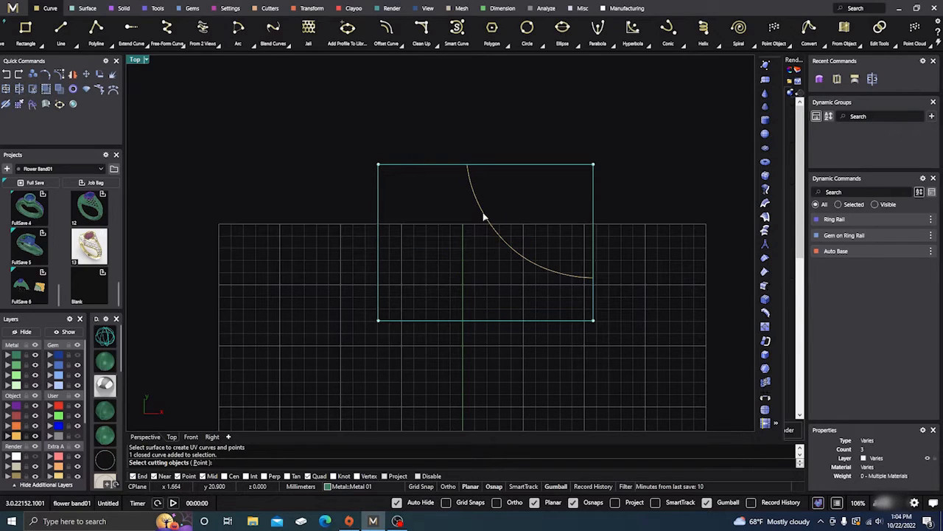
pyautogui.click(483, 216)
pyautogui.press('Return')
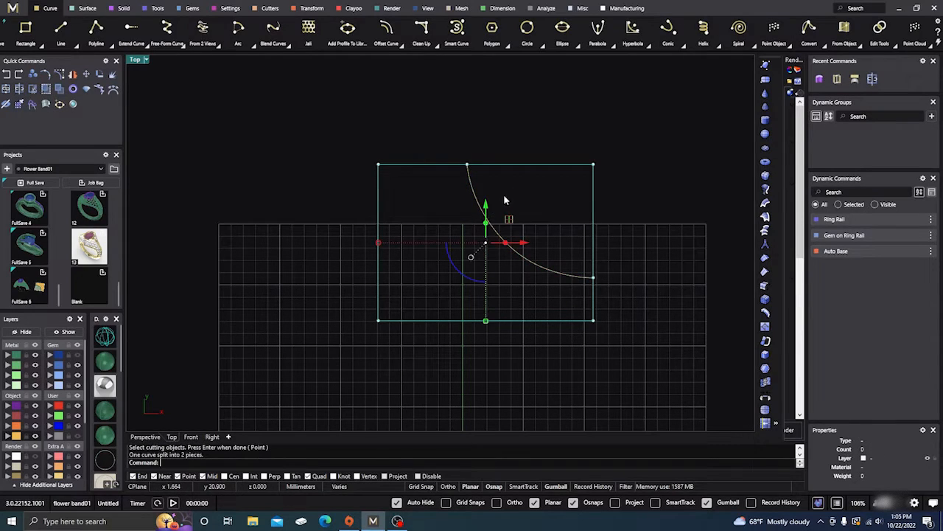
pyautogui.click(524, 166)
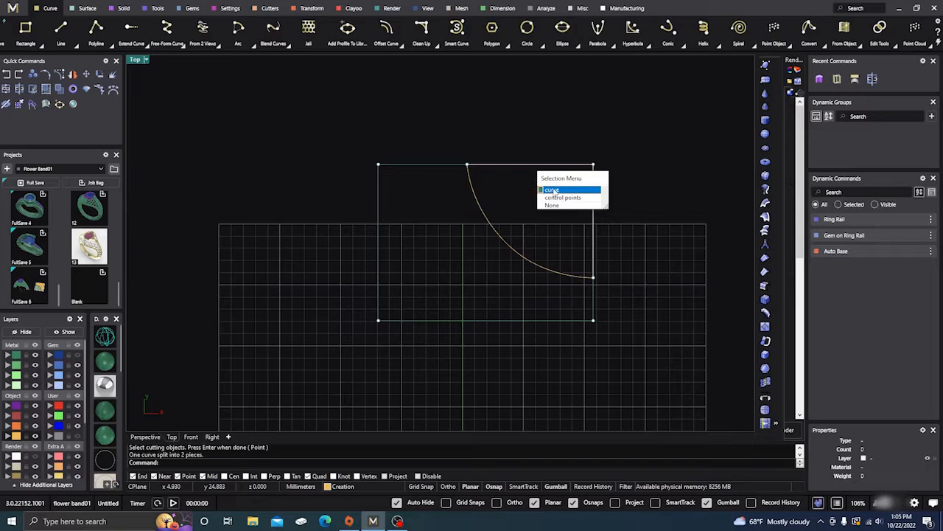
pyautogui.click(554, 190)
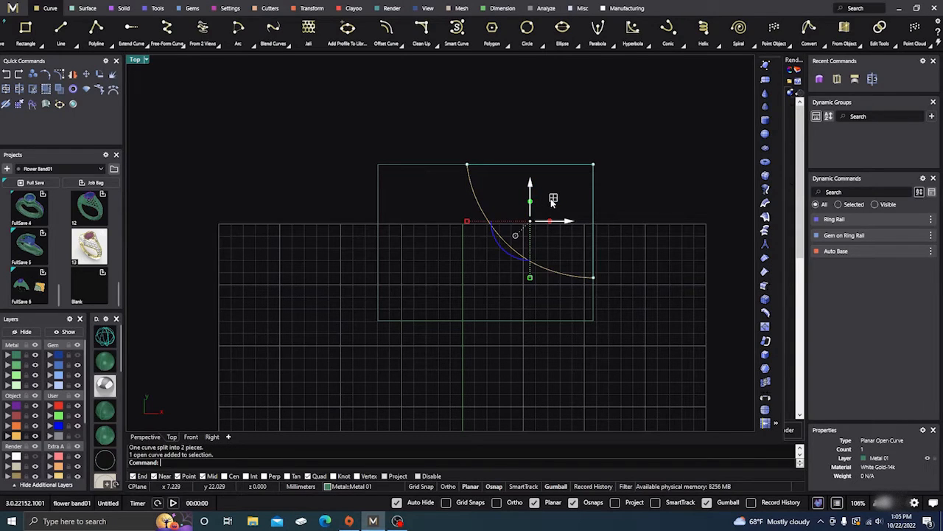
pyautogui.press('Delete')
# Join the remaining outline with the boundary curve into one closed curve and fill it with a Planar Curves surface
pyautogui.scroll(-2, 542, 203)
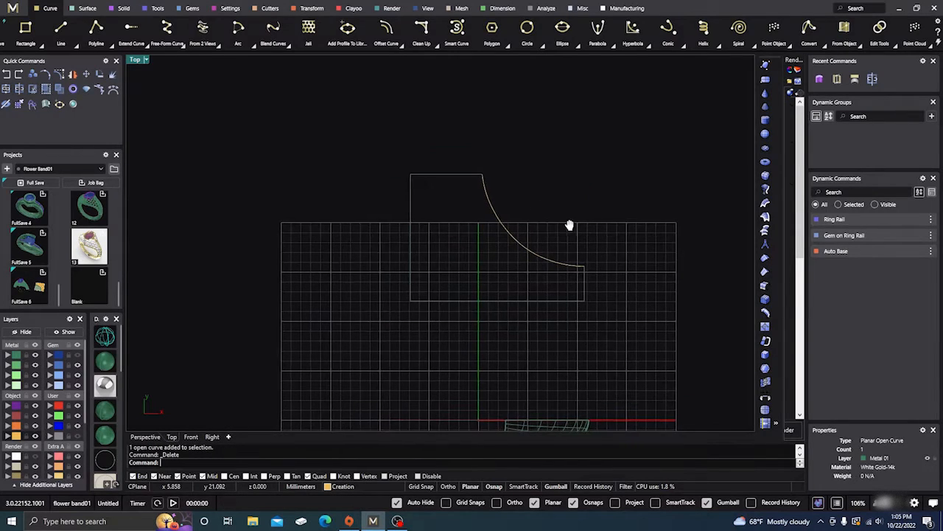
pyautogui.moveTo(631, 328); pyautogui.dragTo(361, 146)
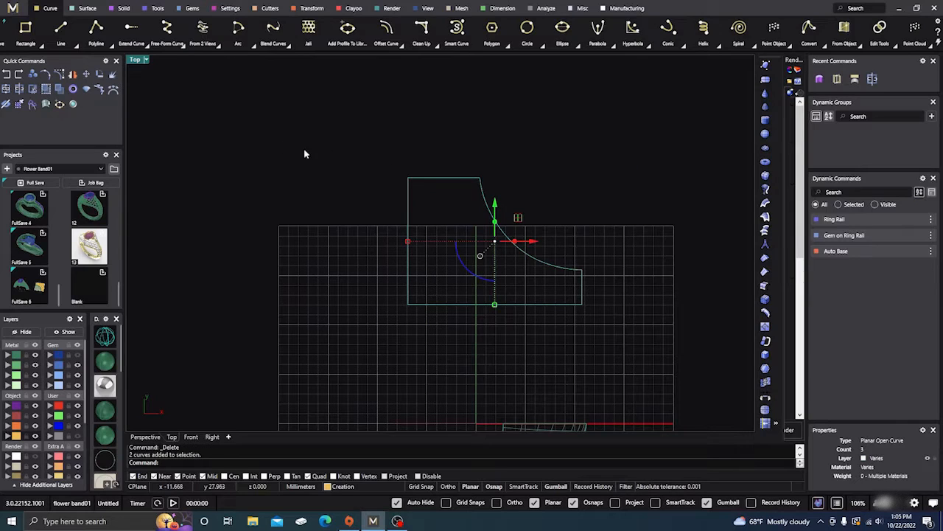
pyautogui.click(6, 90)
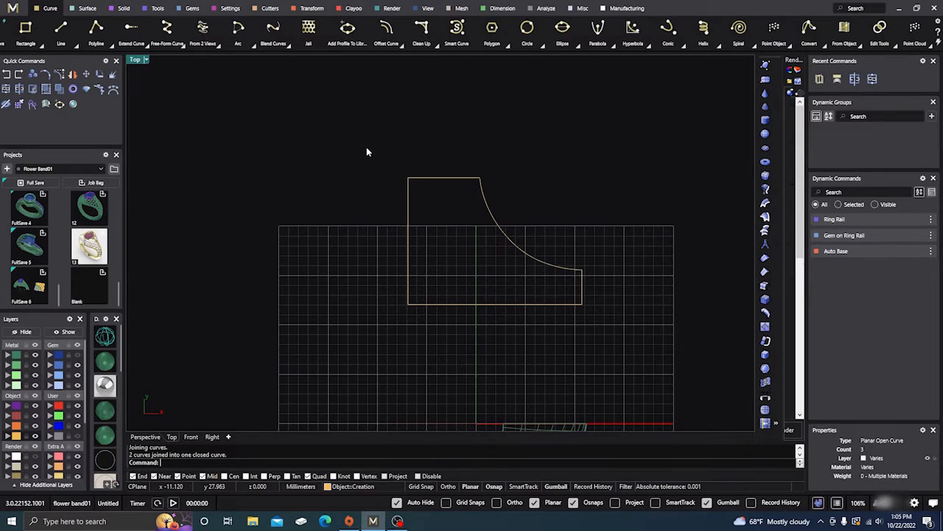
pyautogui.click(441, 178)
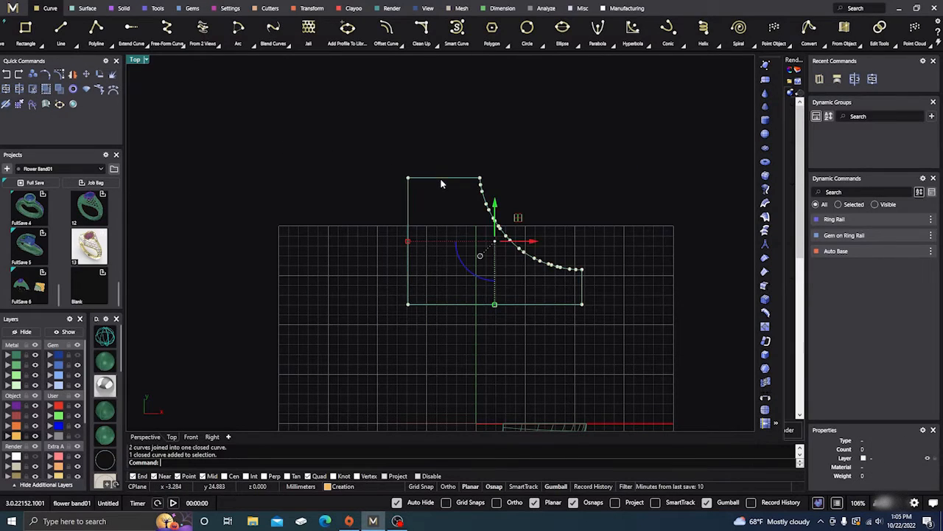
pyautogui.click(85, 9)
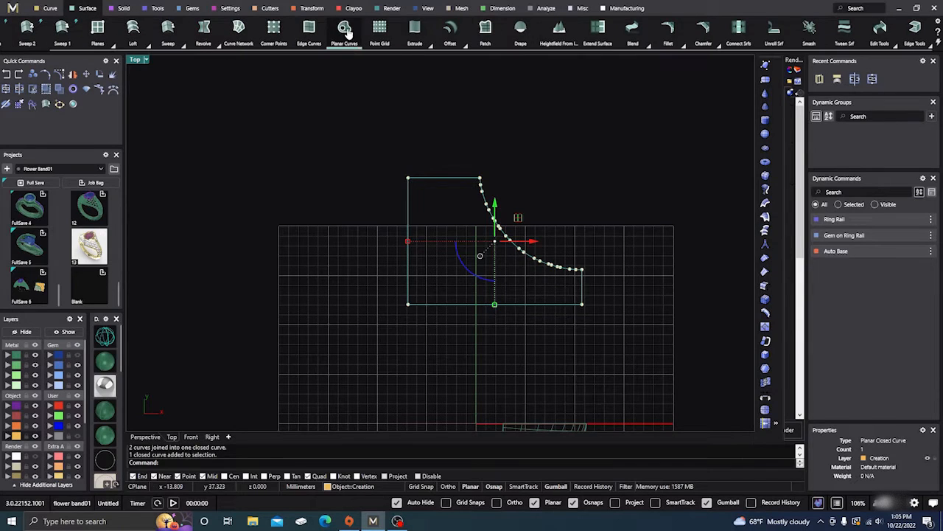
pyautogui.click(345, 31)
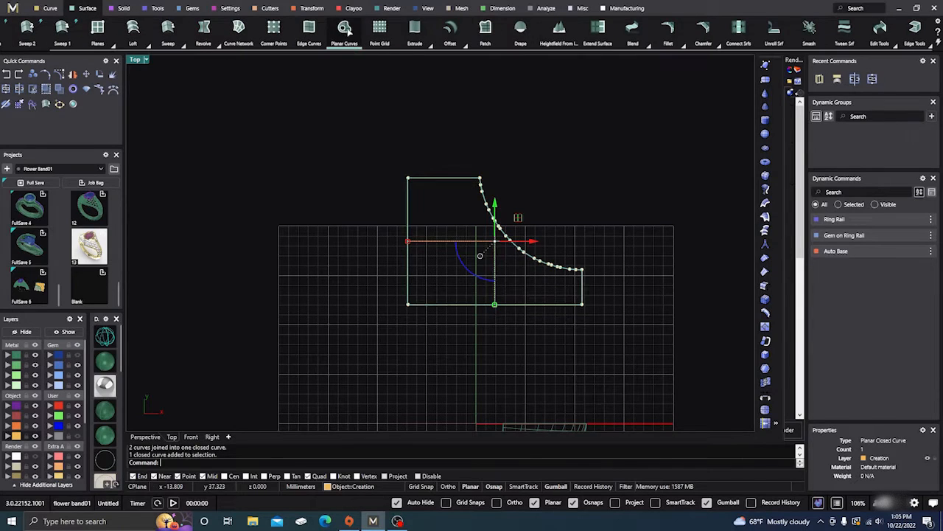
# Move the planar surface to the Metal 02 layer and switch the view to shaded display
pyautogui.click(407, 259)
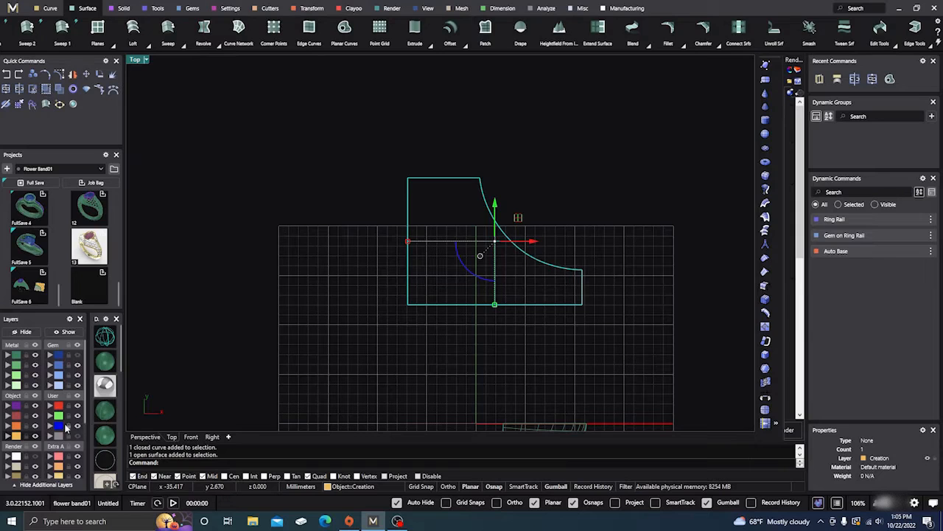
pyautogui.click(8, 365)
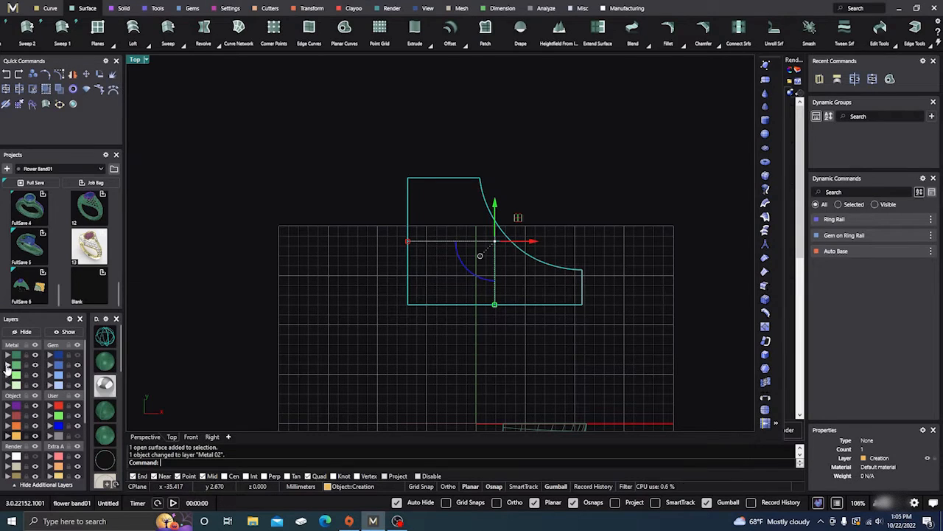
pyautogui.click(337, 286)
pyautogui.click(104, 361)
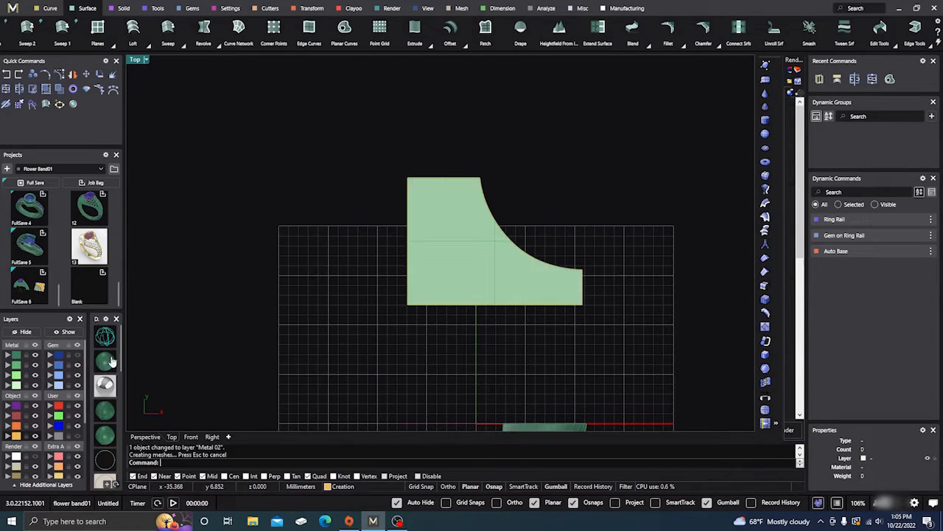
# Start the Jali command in the Perspective view and assign the flat planar surface as its surface
pyautogui.scroll(-3, 496, 198)
pyautogui.moveTo(491, 298); pyautogui.dragTo(439, 270, button='right')
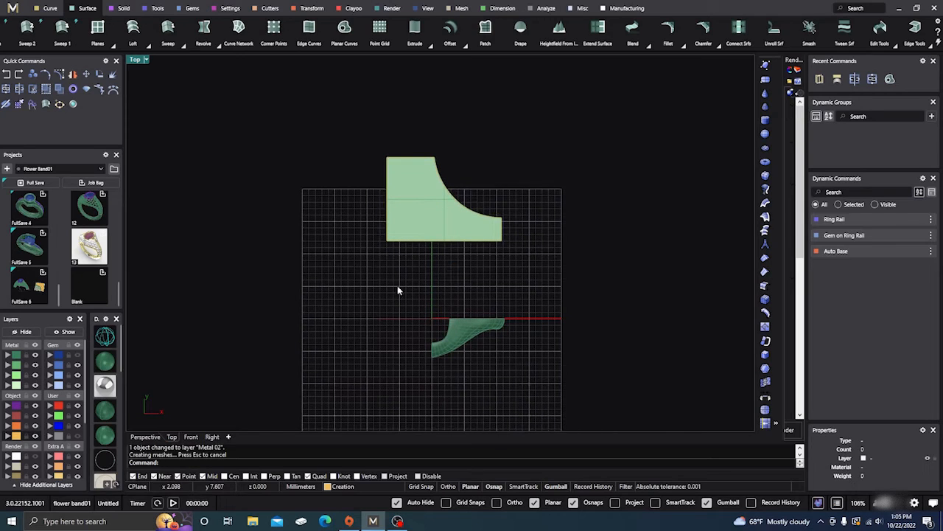
pyautogui.moveTo(389, 359); pyautogui.dragTo(393, 319, button='right')
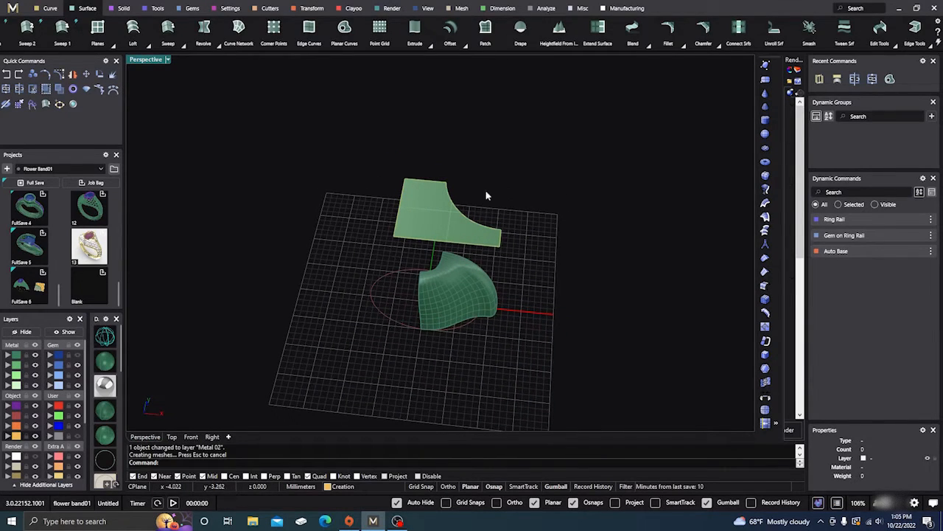
pyautogui.scroll(2, 522, 197)
pyautogui.moveTo(522, 197); pyautogui.dragTo(535, 207, button='right')
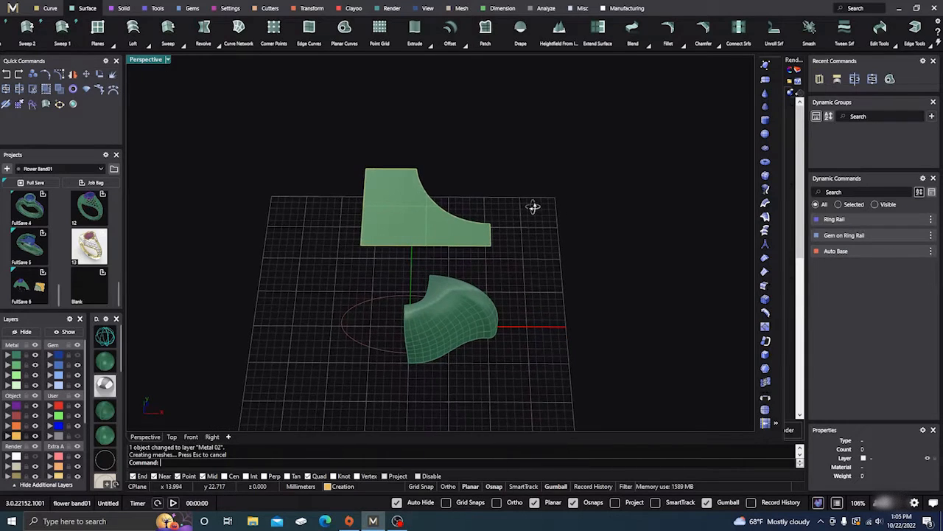
pyautogui.moveTo(467, 157); pyautogui.dragTo(466, 176, button='right')
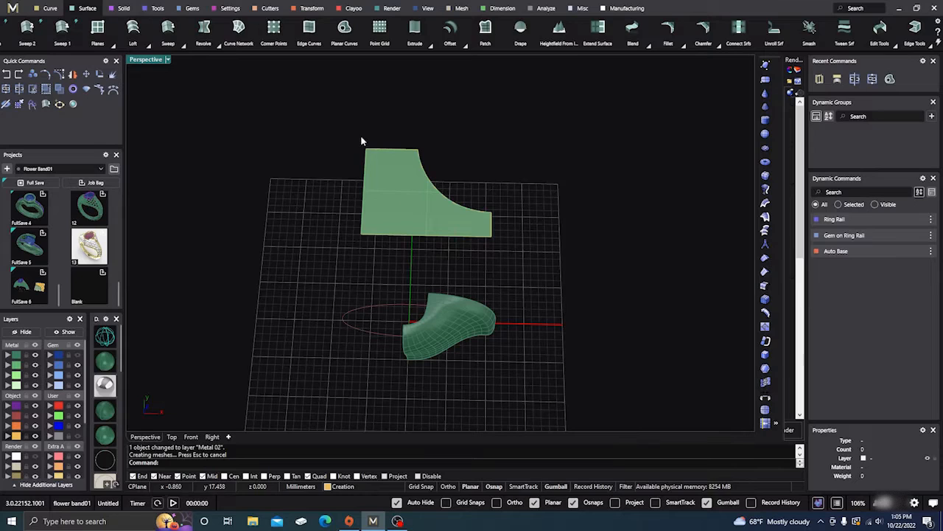
pyautogui.click(50, 8)
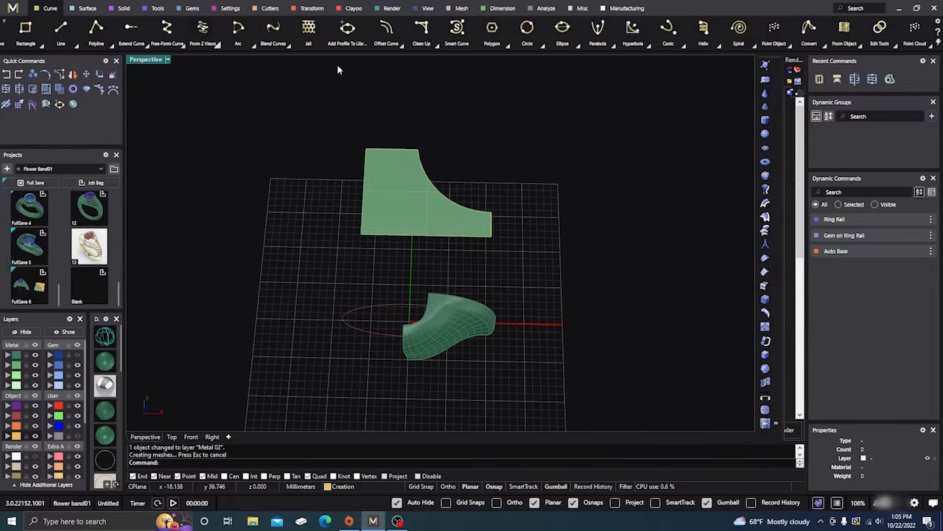
pyautogui.click(308, 34)
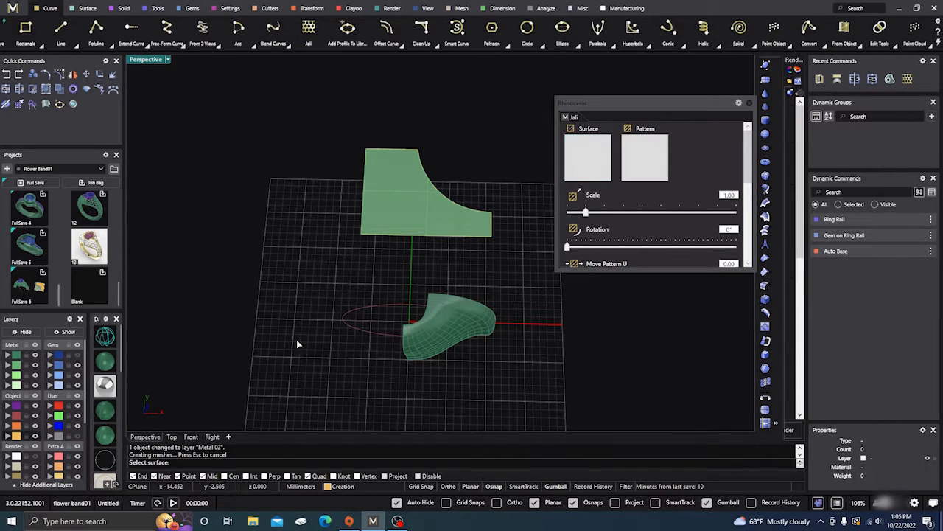
pyautogui.click(406, 204)
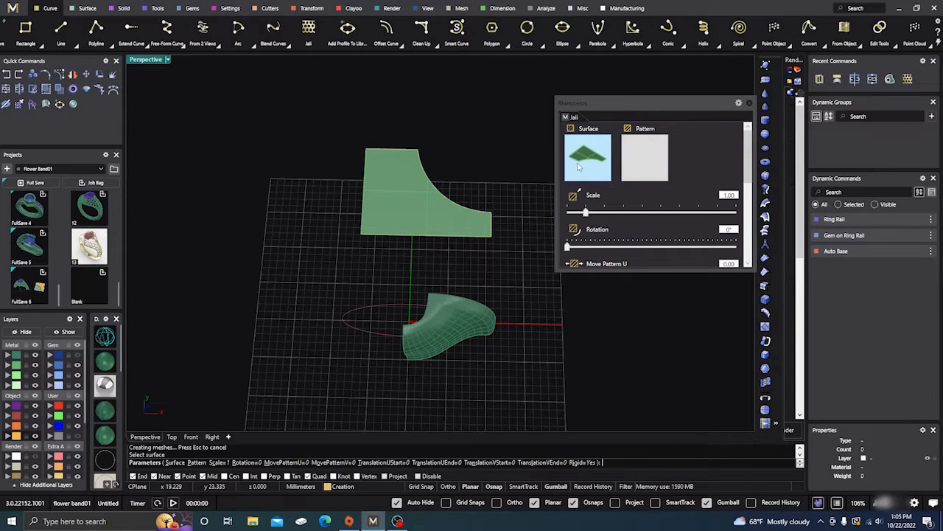
pyautogui.moveTo(525, 273); pyautogui.dragTo(522, 270, button='right')
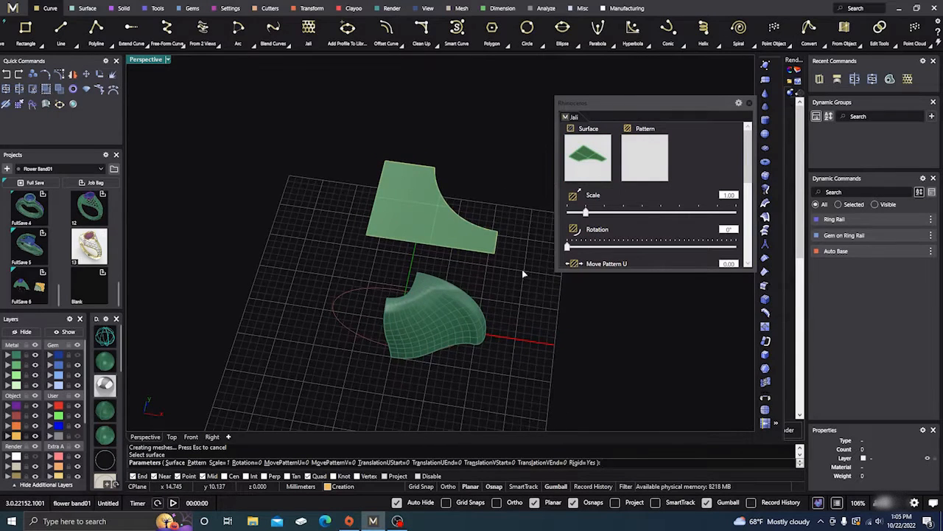
# Apply diamond lattice pattern 023 to the Jali surface and set the pattern scale to 2.00
pyautogui.click(648, 169)
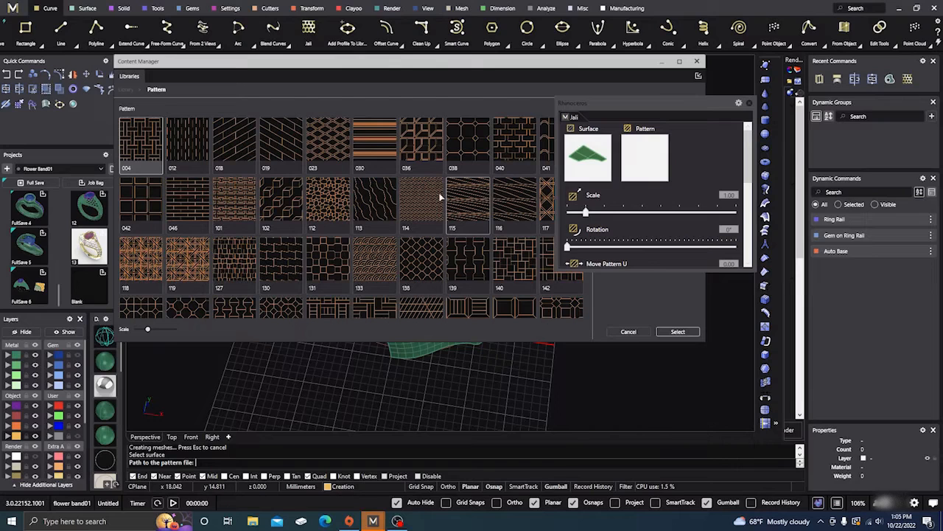
pyautogui.click(328, 140)
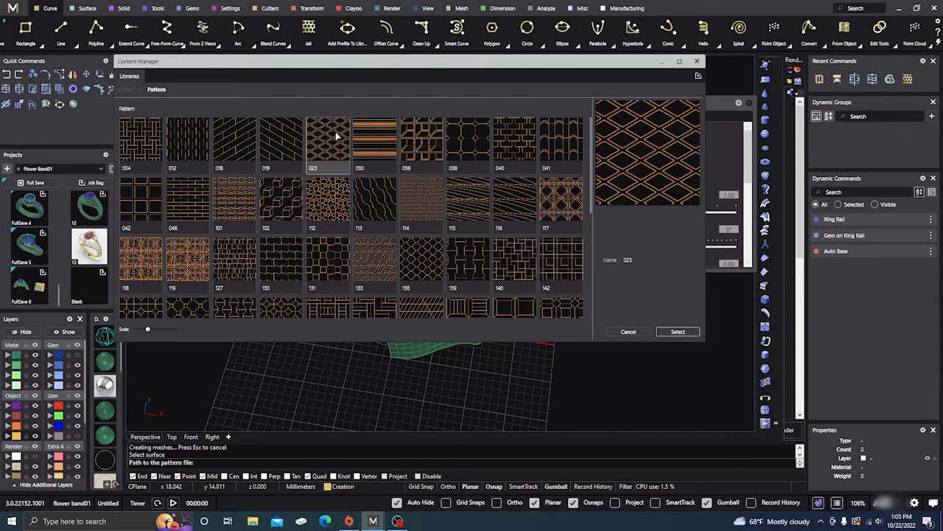
pyautogui.click(684, 333)
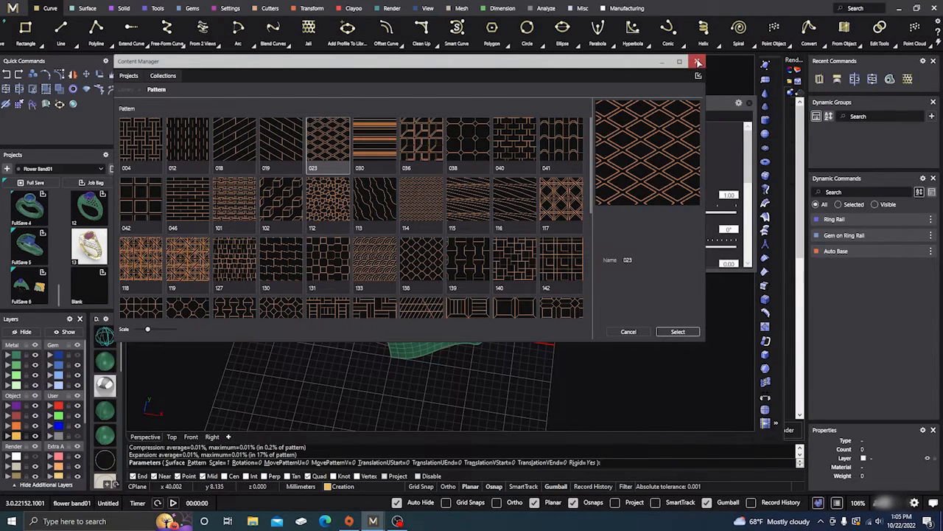
pyautogui.click(699, 62)
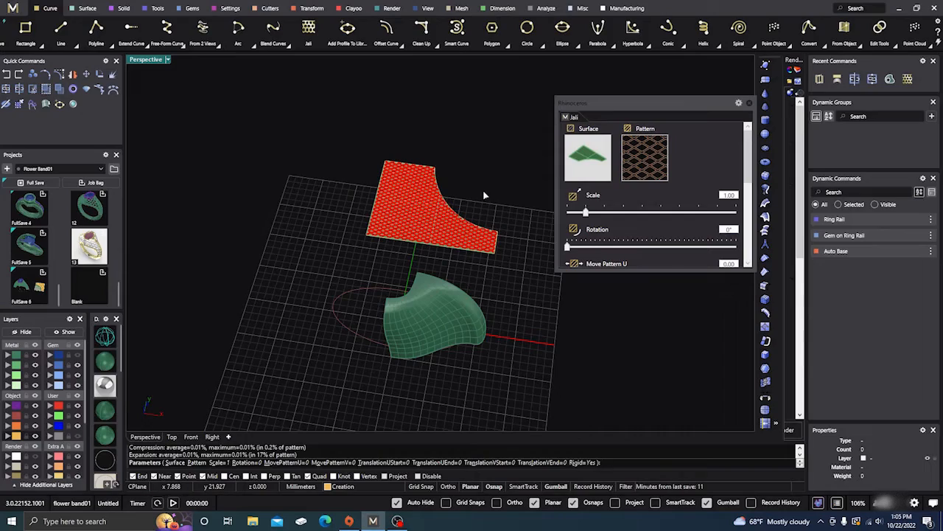
pyautogui.scroll(5, 395, 190)
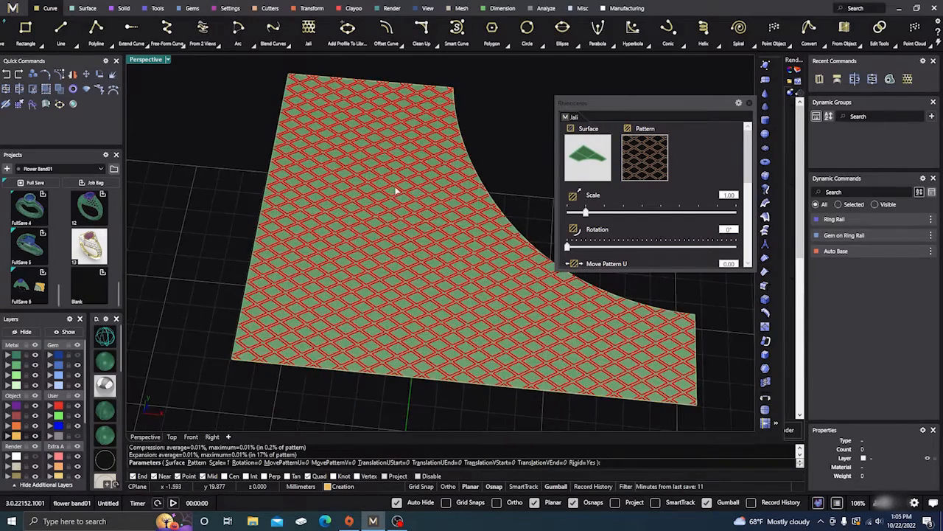
pyautogui.scroll(-3, 393, 196)
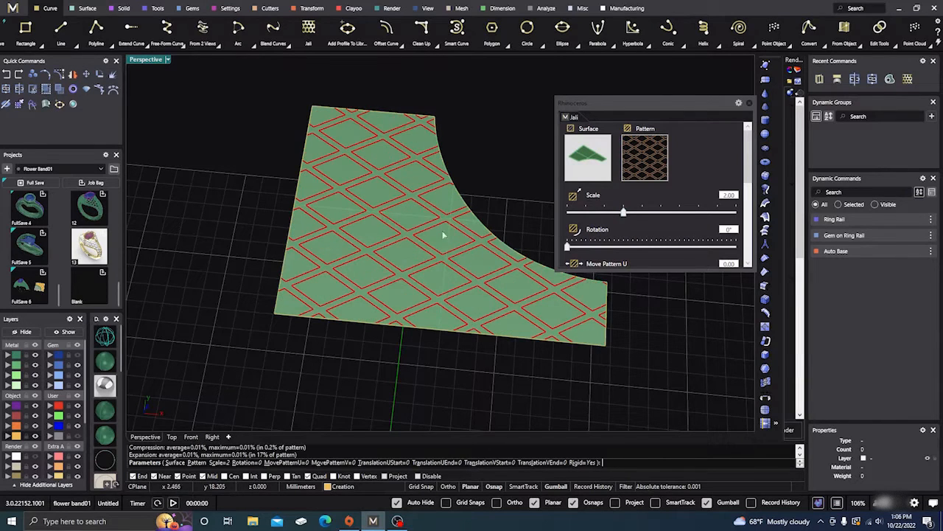
# Accept the Jali lattice at scale 2.00 and hide the Metal 02 layer so only the pattern and boundary curves show
pyautogui.scroll(-2, 401, 247)
pyautogui.scroll(-2, 428, 267)
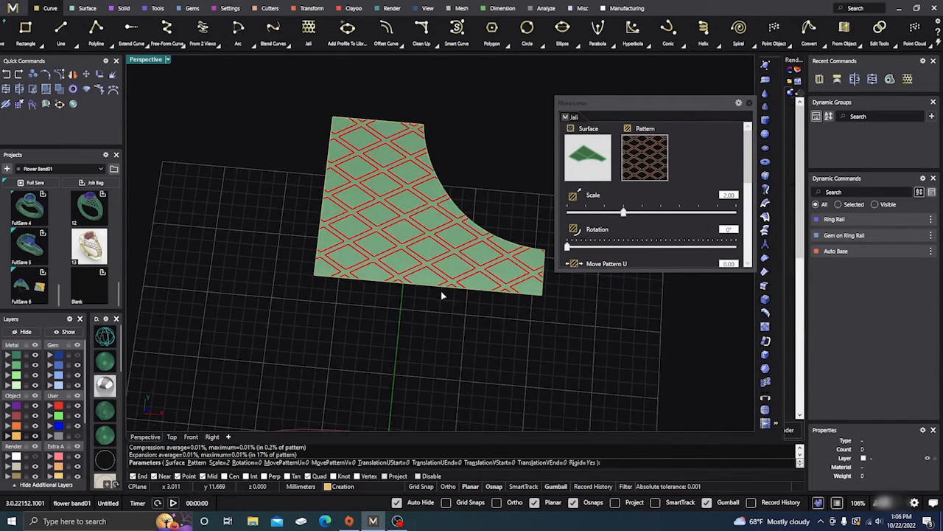
pyautogui.press('Return')
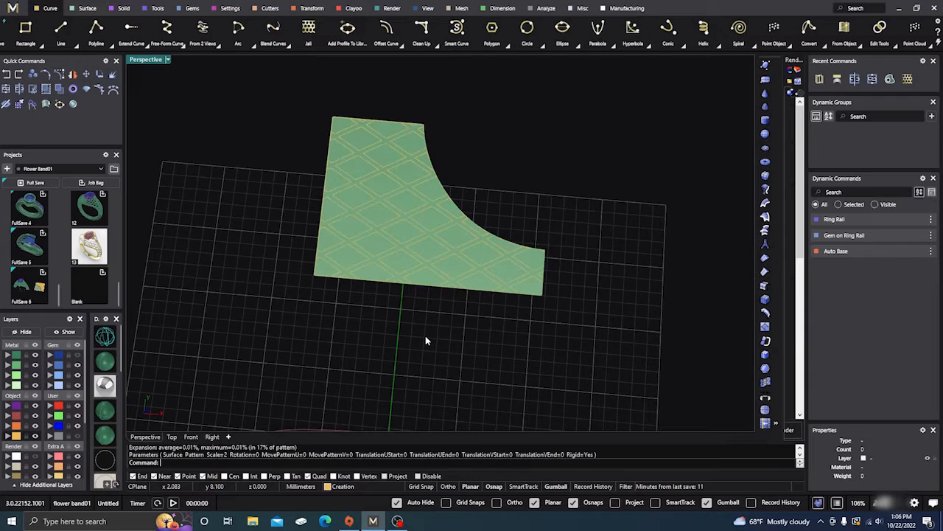
pyautogui.click(35, 364)
pyautogui.moveTo(466, 336); pyautogui.dragTo(474, 350, button='right')
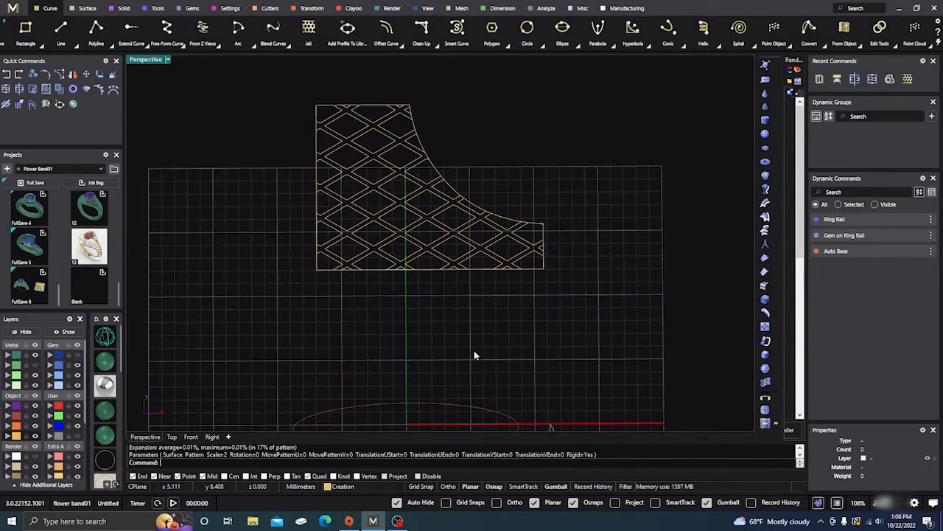
pyautogui.scroll(-1, 494, 328)
pyautogui.scroll(3, 437, 227)
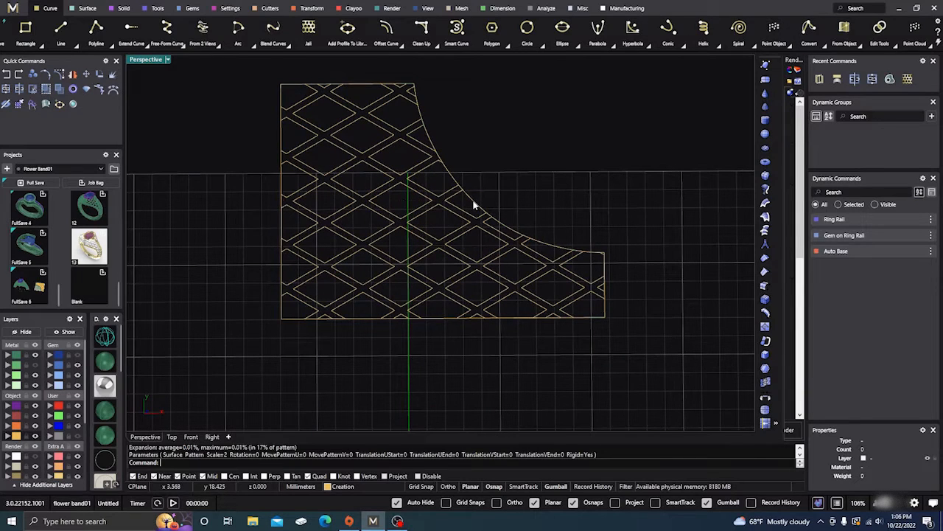
# Move the closed outer boundary curve of the lattice to the User 01 layer
pyautogui.click(475, 203)
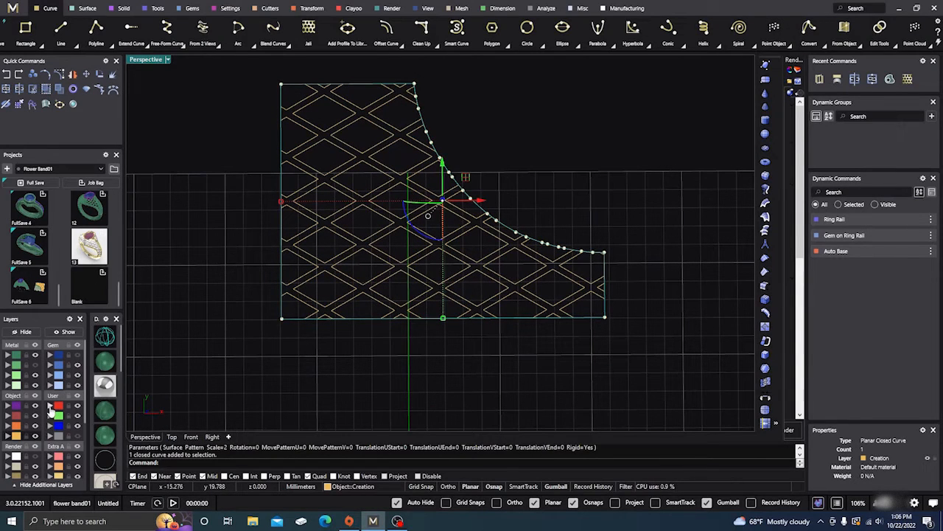
pyautogui.click(50, 405)
pyautogui.click(548, 181)
pyautogui.scroll(-2, 580, 199)
pyautogui.moveTo(580, 199); pyautogui.dragTo(534, 248, button='right')
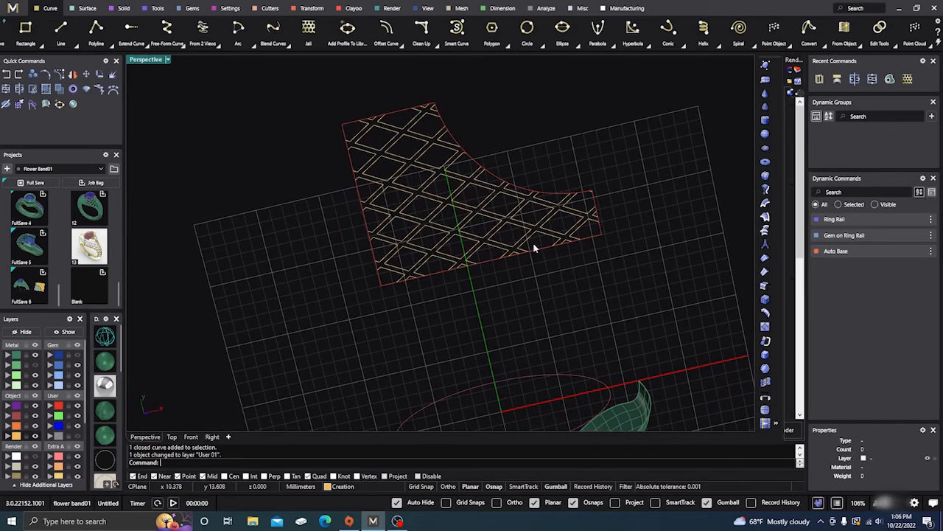
# In the Top view, split the outer boundary curve using all the Jali lattice curves as cutting objects
pyautogui.click(172, 436)
pyautogui.scroll(3, 435, 214)
pyautogui.scroll(4, 422, 186)
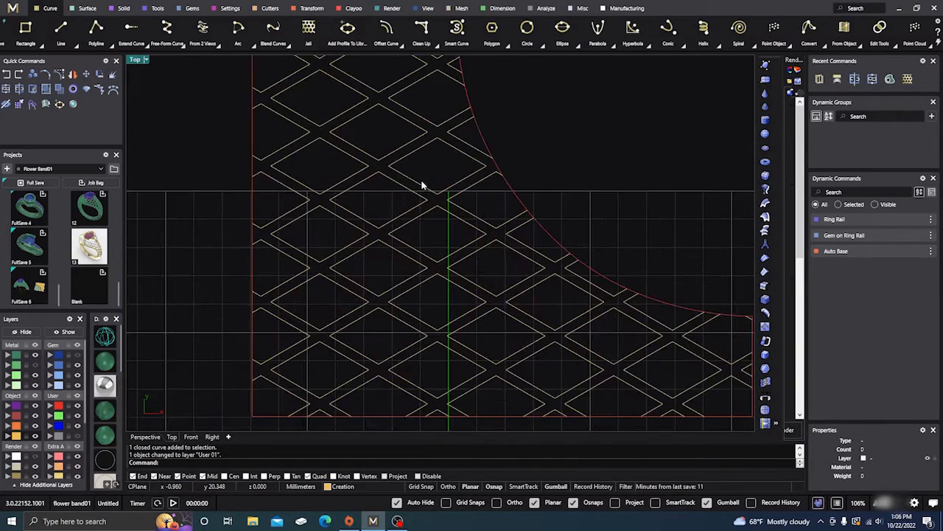
pyautogui.scroll(-3, 422, 186)
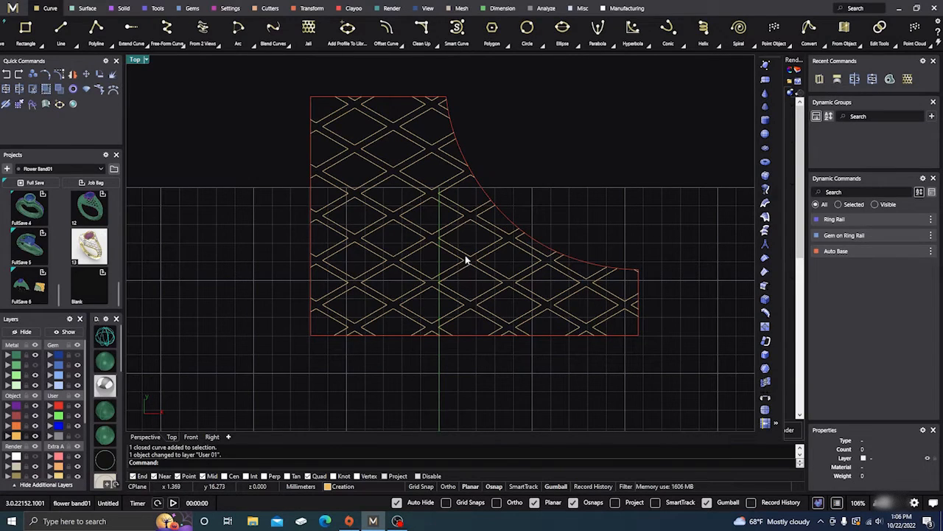
pyautogui.click(499, 219)
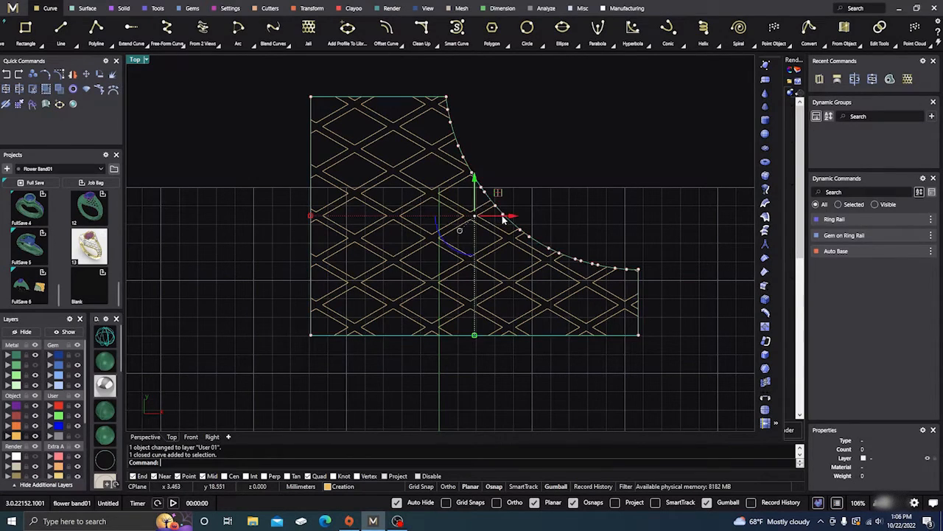
pyautogui.click(19, 90)
pyautogui.click(367, 159)
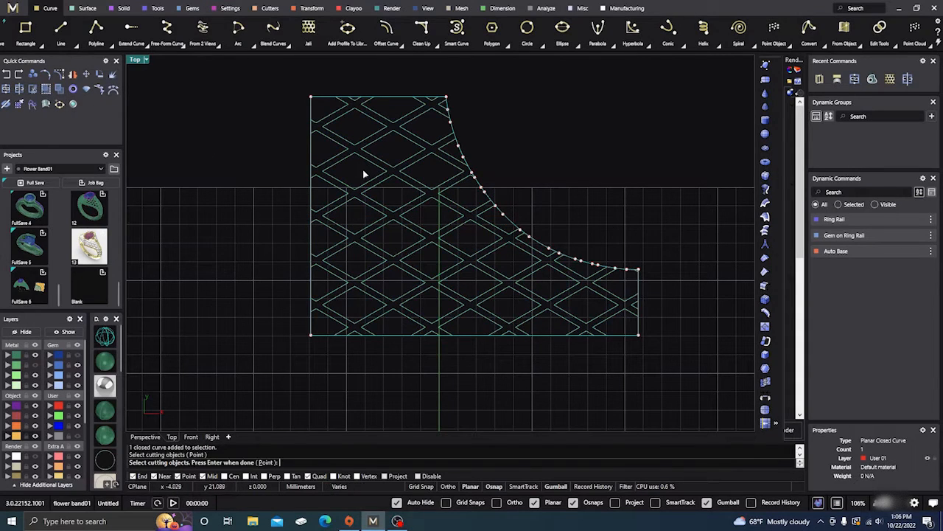
pyautogui.press('Return')
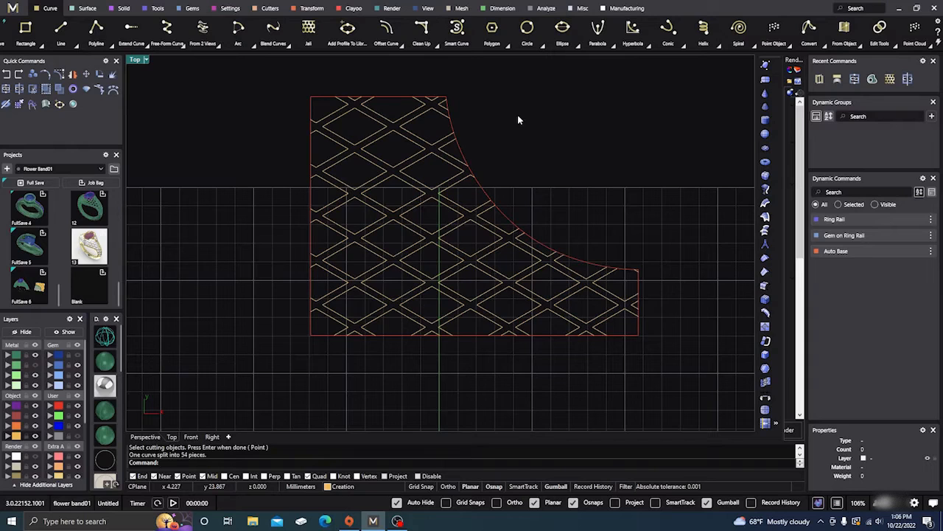
# Delete the boundary segments between the lattice strip ends on the right part of the upper edge and the top of the concave edge
pyautogui.moveTo(518, 119); pyautogui.dragTo(539, 157, button='right')
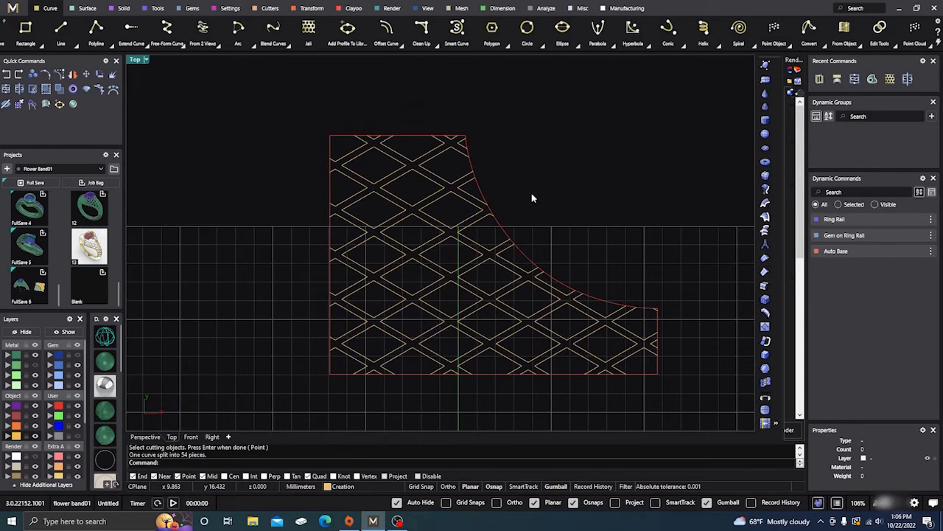
pyautogui.scroll(3, 444, 142)
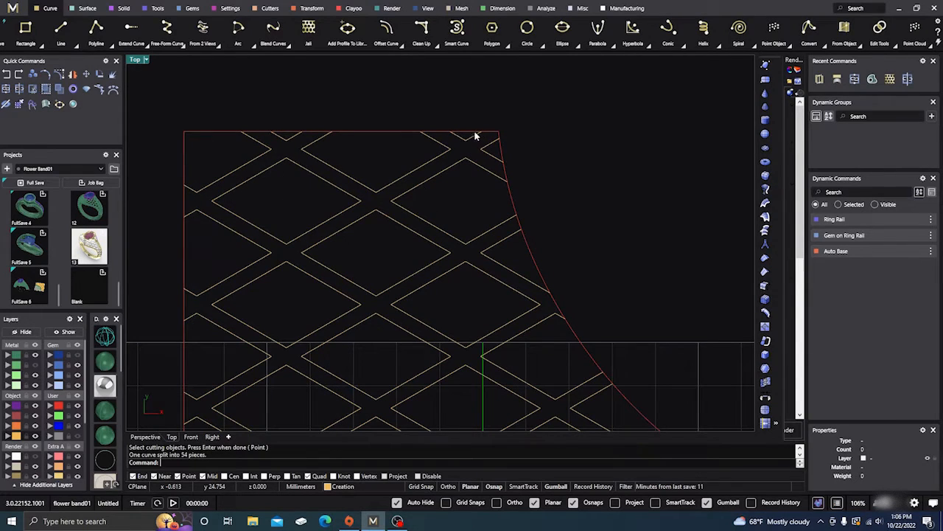
pyautogui.click(381, 132)
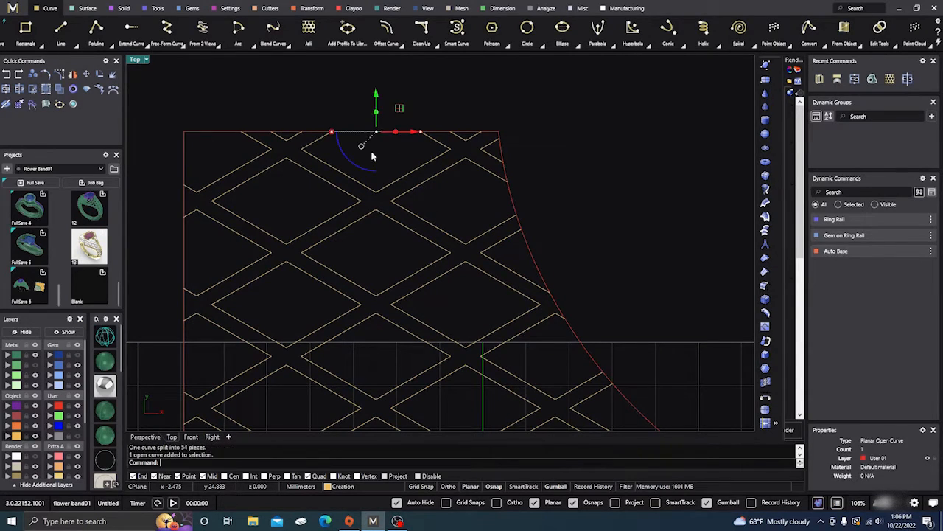
pyautogui.press('Delete')
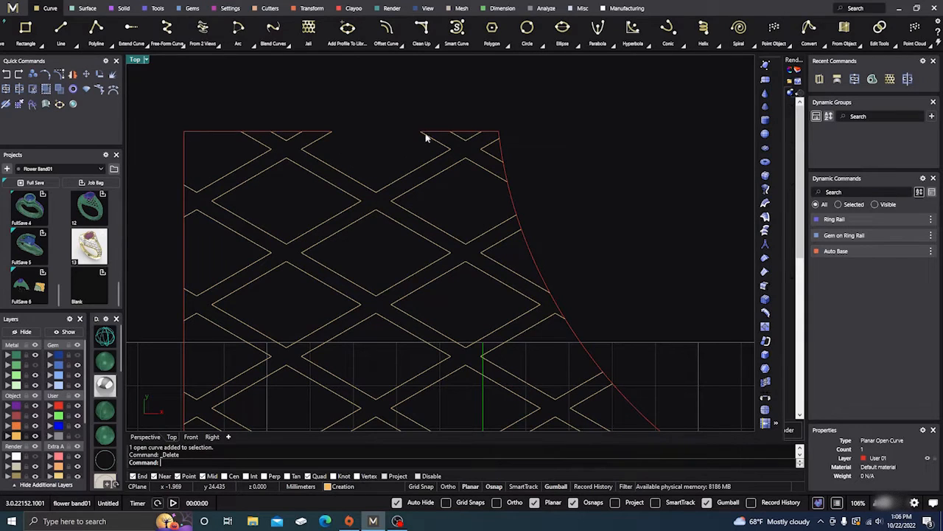
pyautogui.click(466, 133)
pyautogui.press('Delete')
pyautogui.click(501, 151)
pyautogui.press('Delete')
pyautogui.click(514, 199)
pyautogui.press('Delete')
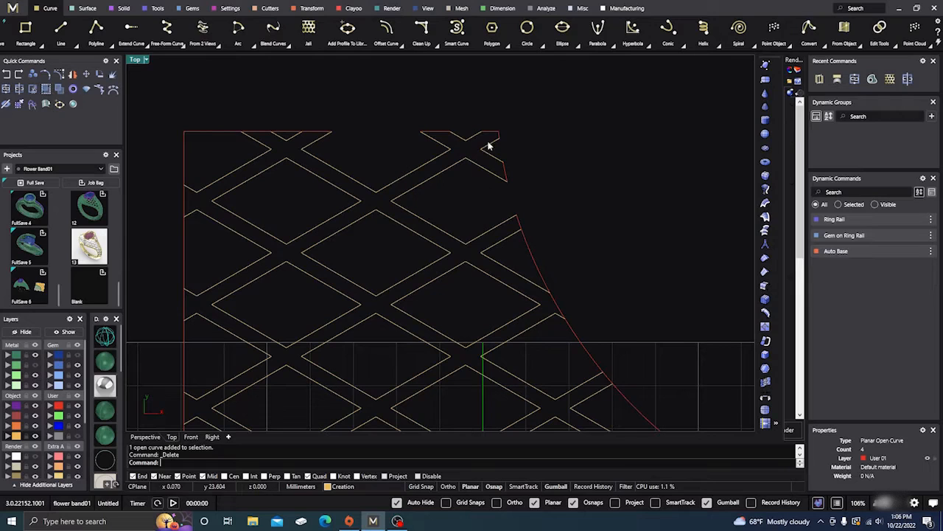
# Delete the boundary segments closing the gaps at the pattern's upper-left corner and on the adjoining top and left edges
pyautogui.click(287, 131)
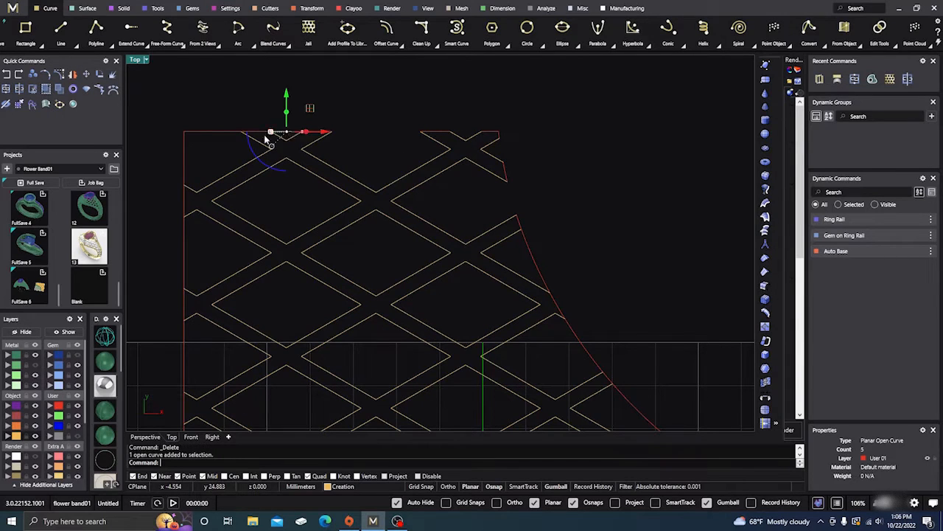
pyautogui.press('Delete')
pyautogui.click(208, 131)
pyautogui.press('Delete')
pyautogui.click(184, 230)
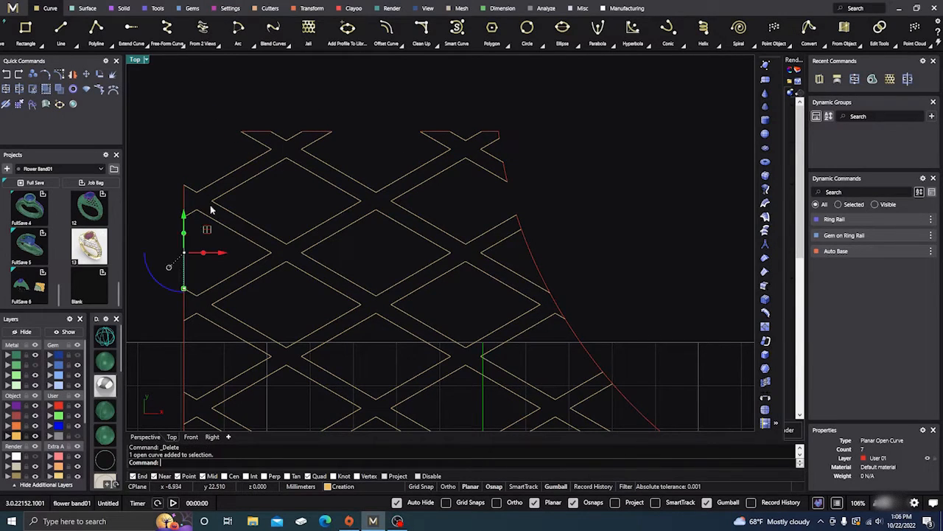
pyautogui.press('Delete')
# Delete the remaining boundary segments across the diamond openings down the left edge, including the lower-left corner piece
pyautogui.scroll(-6, 307, 120)
pyautogui.scroll(6, 250, 240)
pyautogui.click(220, 233)
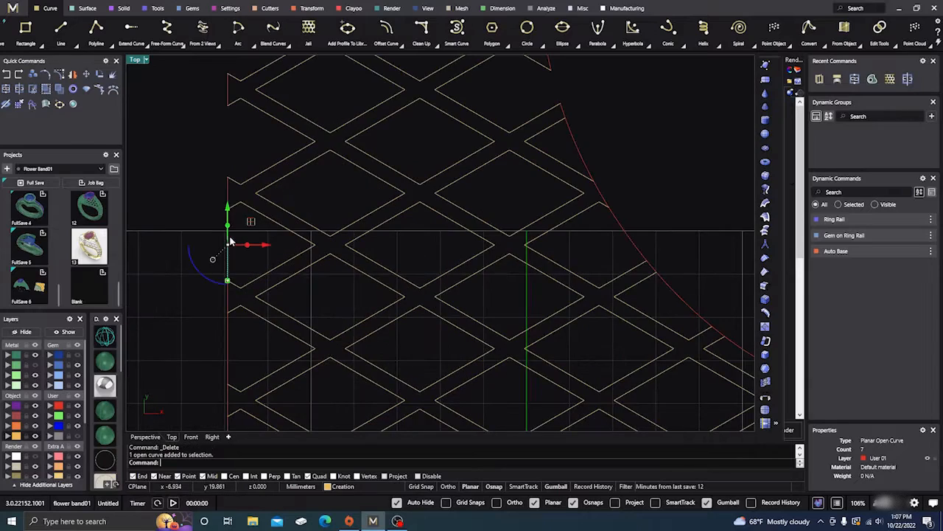
pyautogui.press('Delete')
pyautogui.scroll(-5, 406, 137)
pyautogui.scroll(5, 332, 249)
pyautogui.click(298, 242)
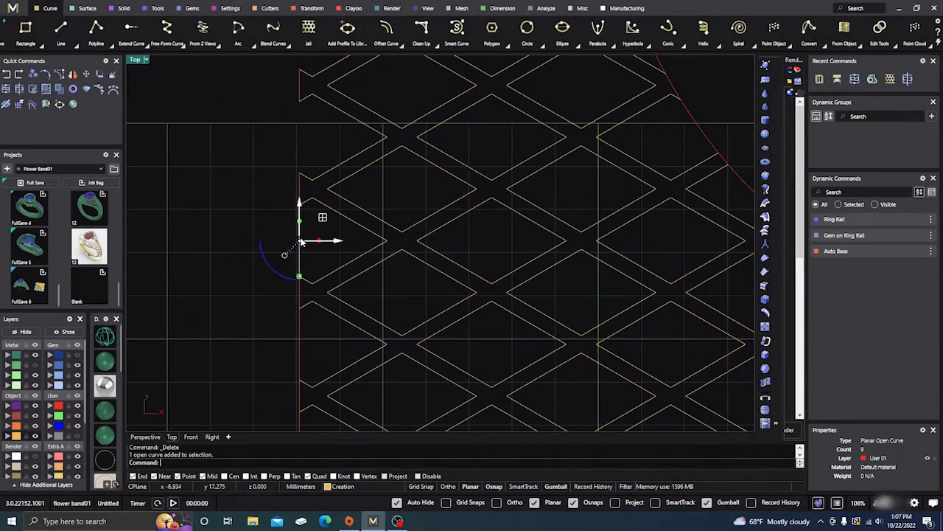
pyautogui.scroll(-5, 347, 180)
pyautogui.scroll(5, 331, 285)
pyautogui.press('Delete')
pyautogui.scroll(-5, 332, 223)
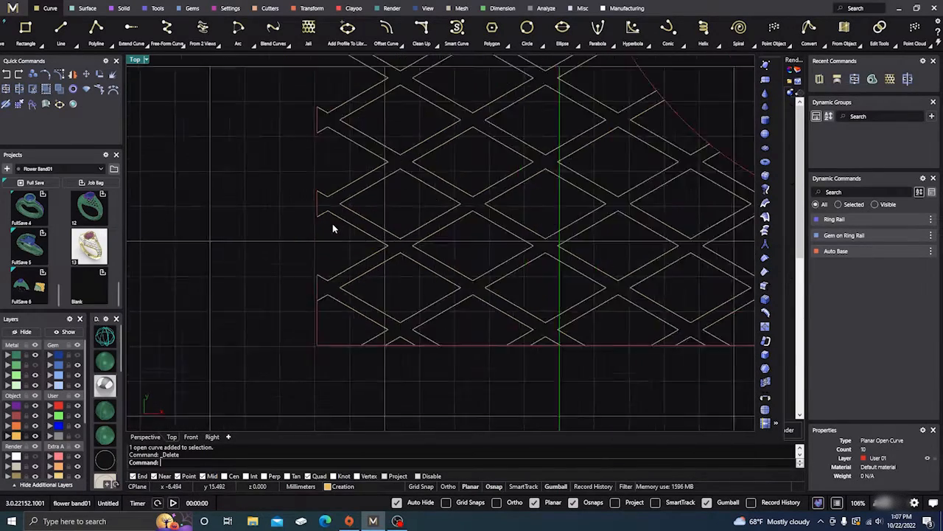
pyautogui.scroll(5, 331, 309)
pyautogui.click(321, 289)
pyautogui.press('Delete')
# Delete the boundary segments spanning the openings along the pattern's bottom edge
pyautogui.scroll(-5, 279, 258)
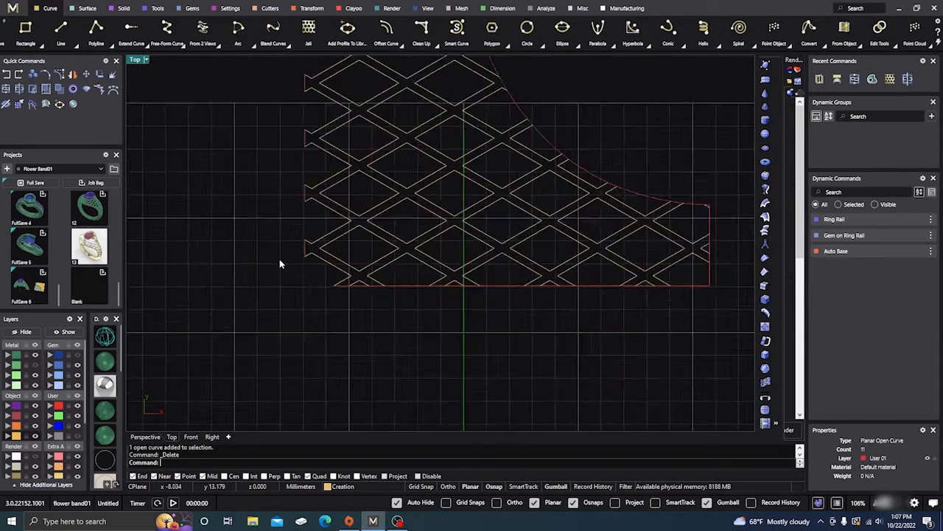
pyautogui.scroll(5, 339, 289)
pyautogui.click(342, 274)
pyautogui.press('Delete')
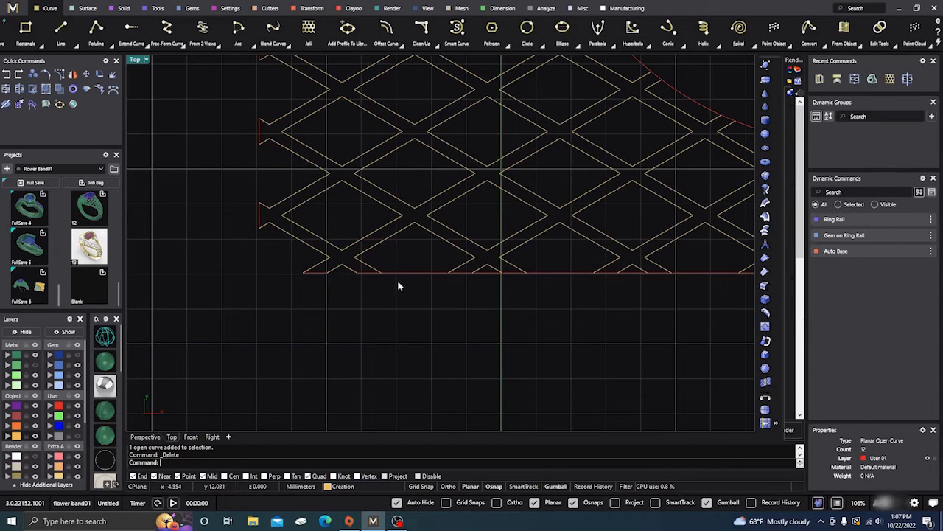
pyautogui.click(405, 273)
pyautogui.press('Delete')
pyautogui.click(561, 273)
pyautogui.press('Delete')
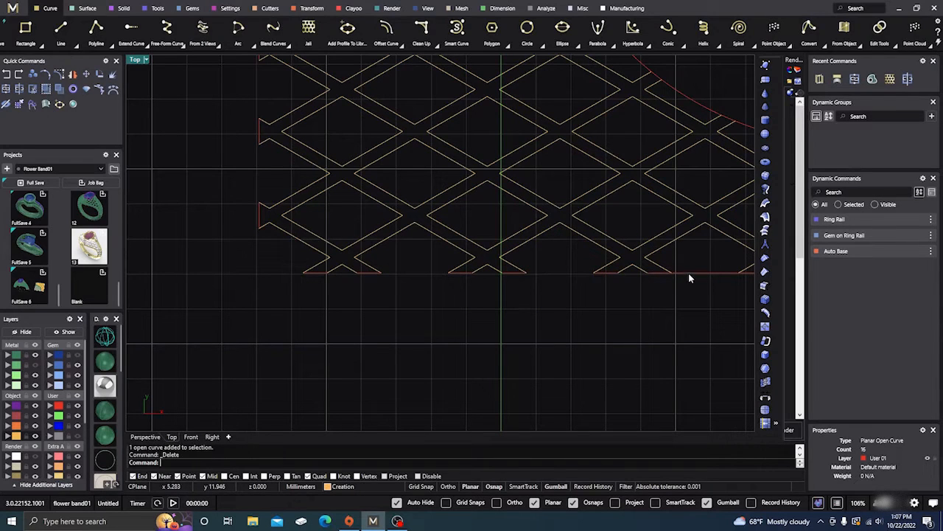
pyautogui.click(690, 274)
pyautogui.press('Delete')
# Delete the boundary segments at the pattern's lower-right corner and the adjoining openings on the bottom and right edges
pyautogui.moveTo(697, 255); pyautogui.dragTo(424, 268, button='right')
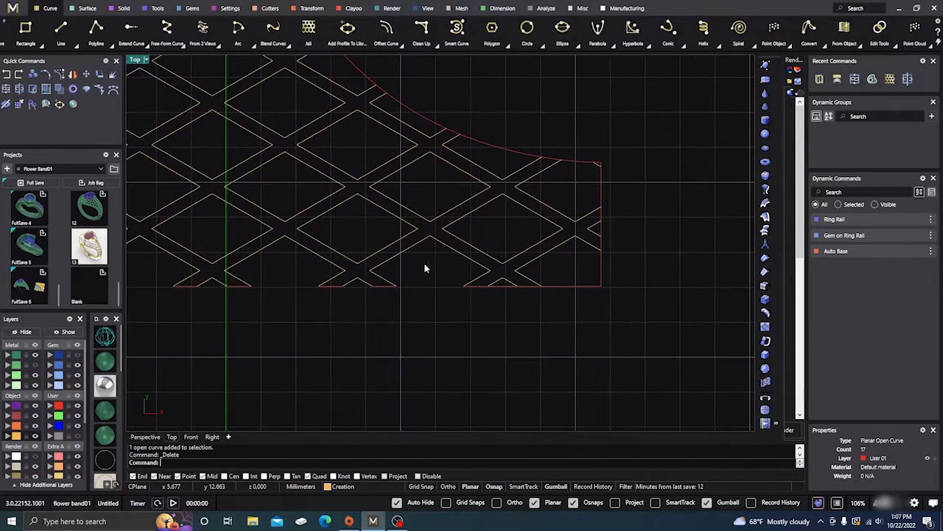
pyautogui.click(508, 286)
pyautogui.press('Delete')
pyautogui.click(583, 286)
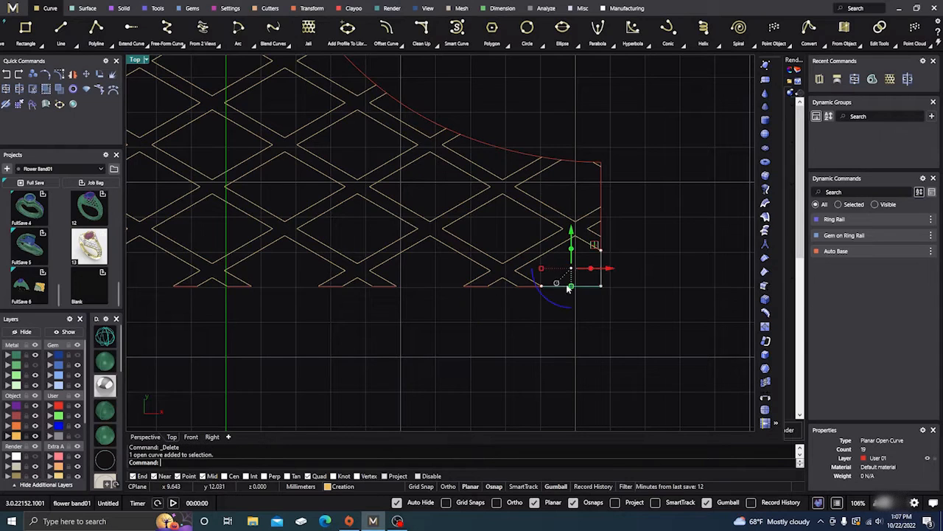
pyautogui.press('Delete')
pyautogui.click(601, 230)
pyautogui.press('Delete')
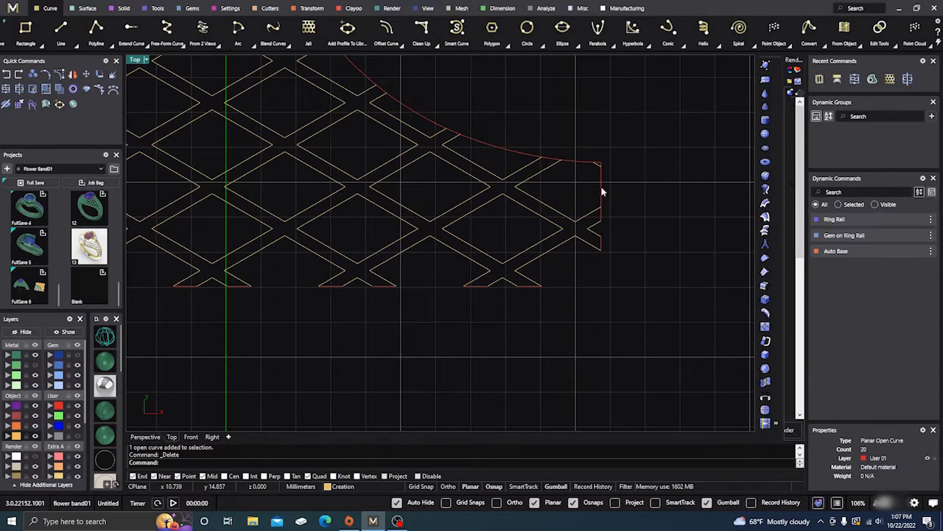
# Delete the boundary segments across the openings along the concave edge, from the upper-right corner of the pattern up the curve
pyautogui.click(573, 161)
pyautogui.press('Delete')
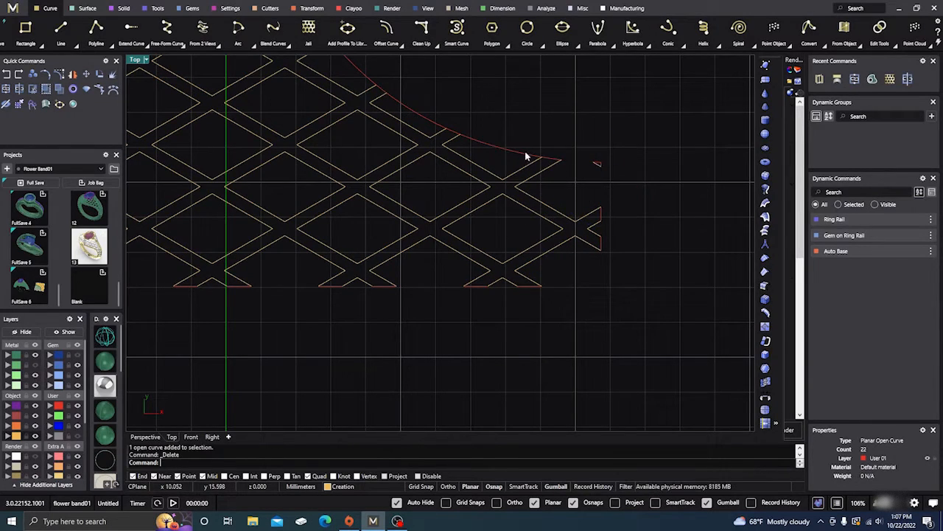
pyautogui.click(525, 153)
pyautogui.press('Delete')
pyautogui.scroll(4, 590, 147)
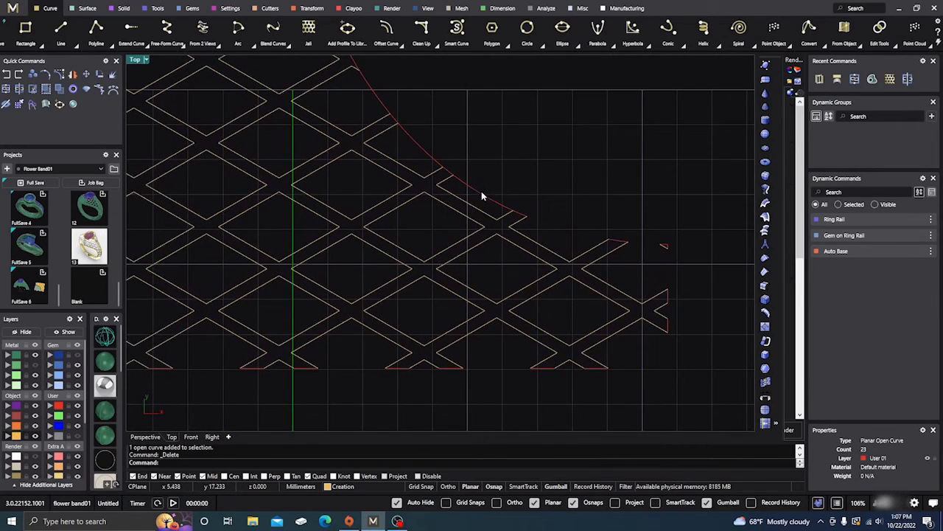
pyautogui.click(493, 194)
pyautogui.press('Delete')
pyautogui.moveTo(503, 155); pyautogui.dragTo(562, 227, button='right')
pyautogui.click(476, 217)
pyautogui.press('Delete')
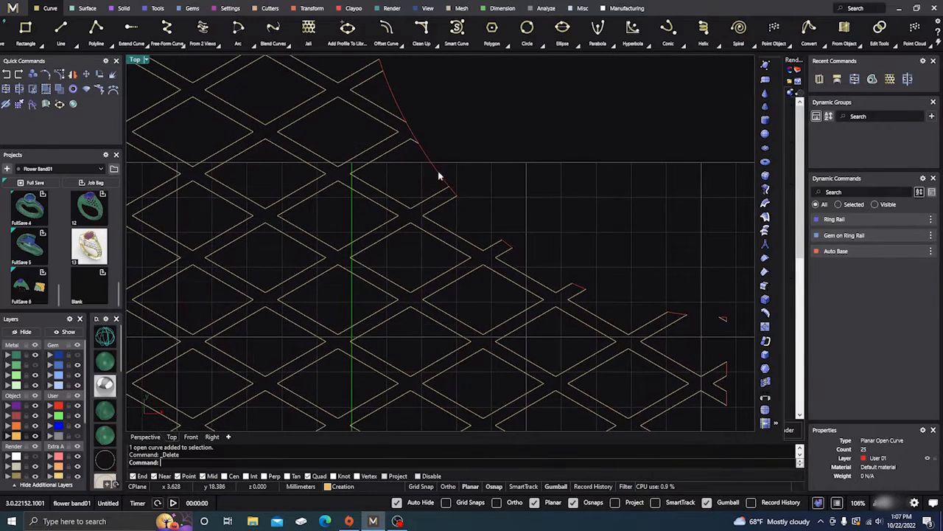
pyautogui.click(433, 166)
pyautogui.press('Delete')
pyautogui.moveTo(407, 94); pyautogui.dragTo(522, 208, button='right')
pyautogui.scroll(-5, 430, 146)
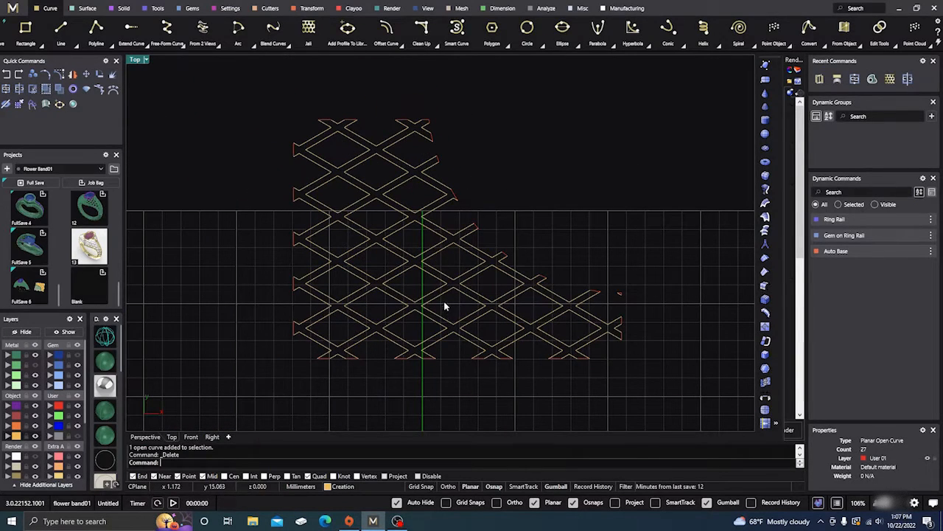
# Select all the lattice curves and remaining boundary segments and join them into closed curves
pyautogui.scroll(-2, 409, 274)
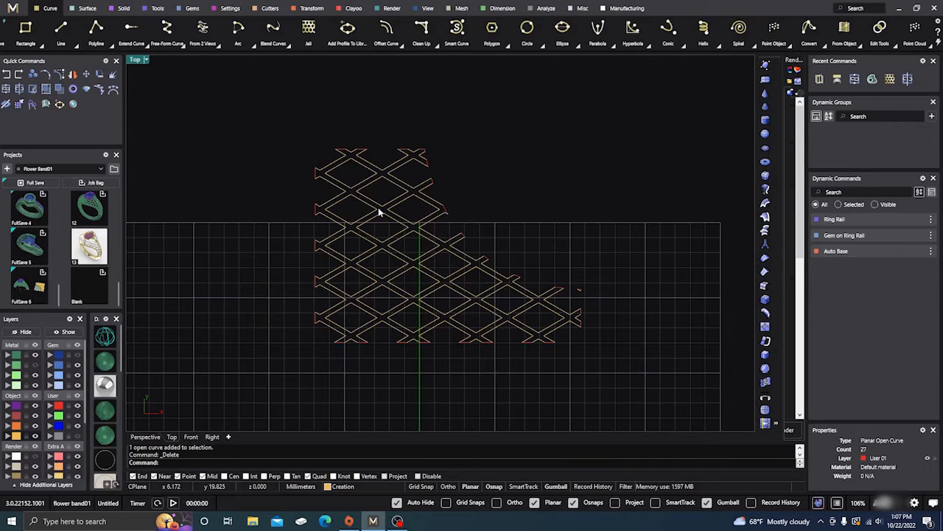
pyautogui.moveTo(280, 111); pyautogui.dragTo(613, 399)
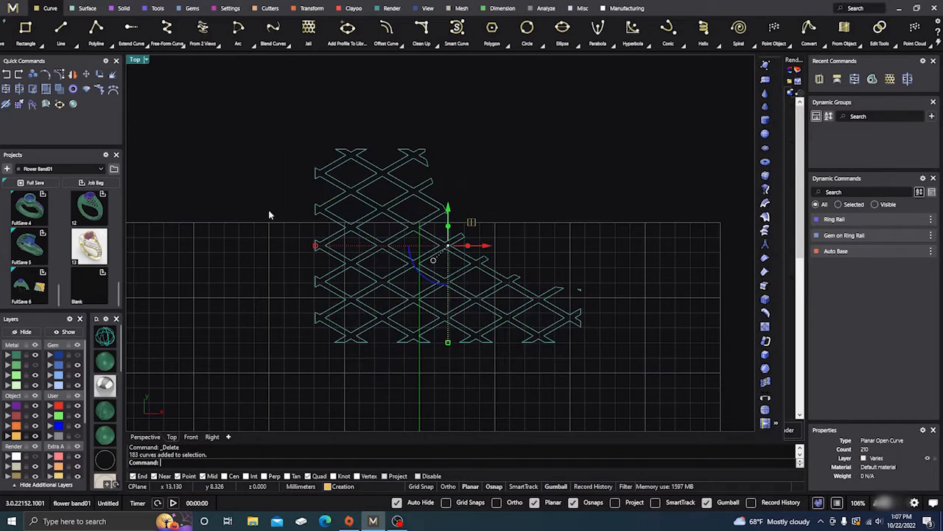
pyautogui.click(26, 88)
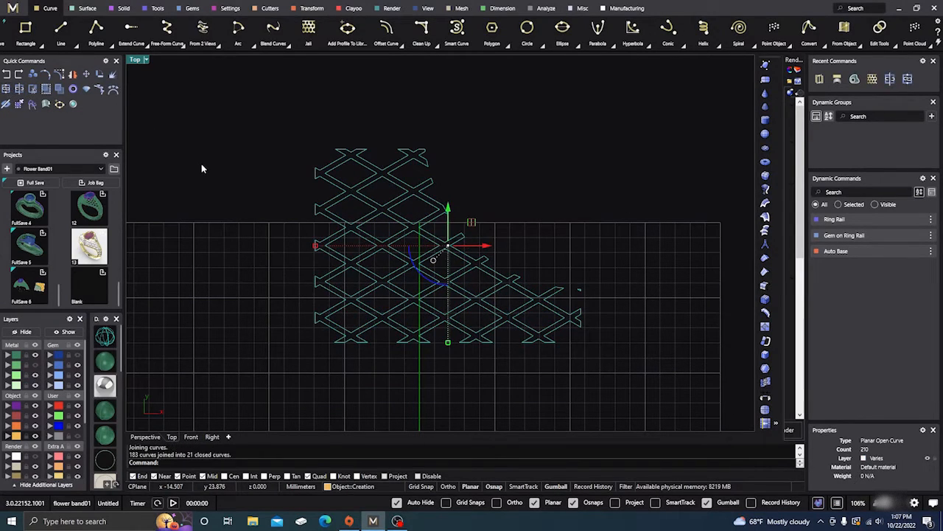
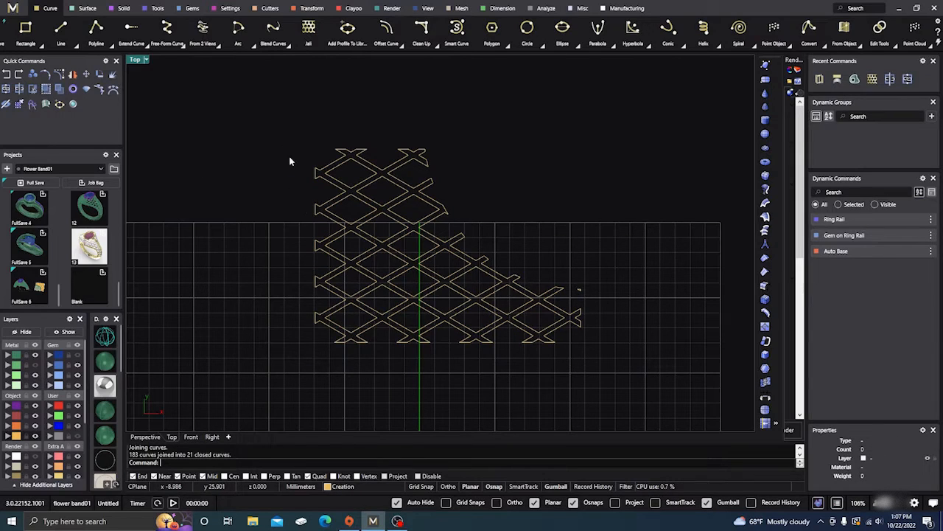
# Extrude all the closed lattice curves into a solid about 1.54 mm to both sides
pyautogui.moveTo(286, 133); pyautogui.dragTo(611, 383)
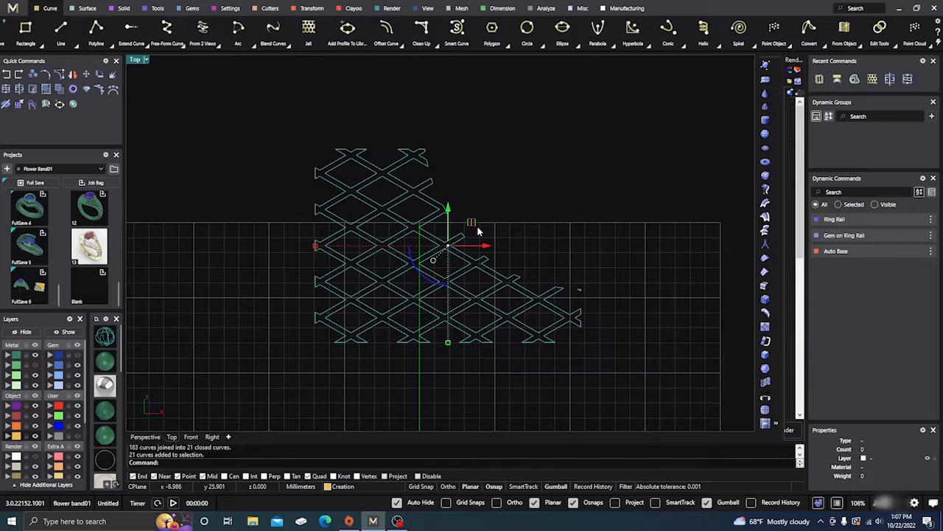
pyautogui.click(123, 8)
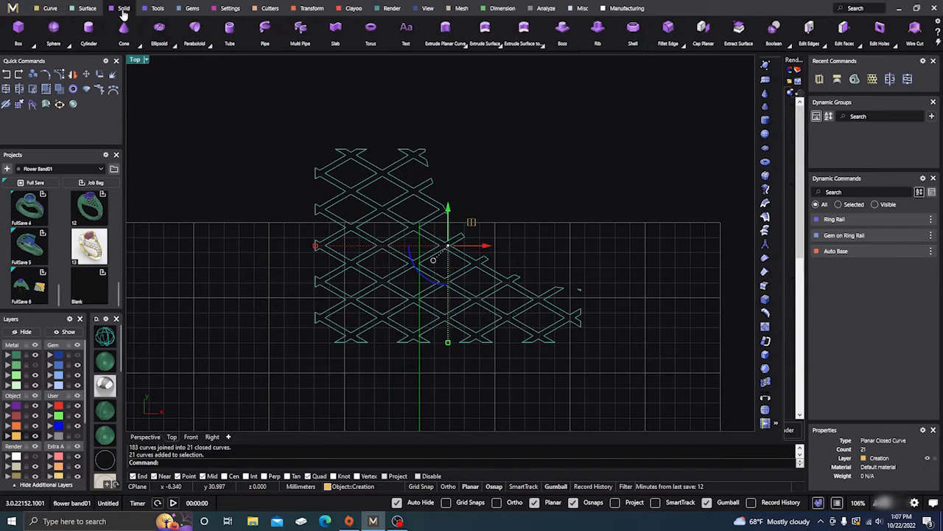
pyautogui.click(466, 45)
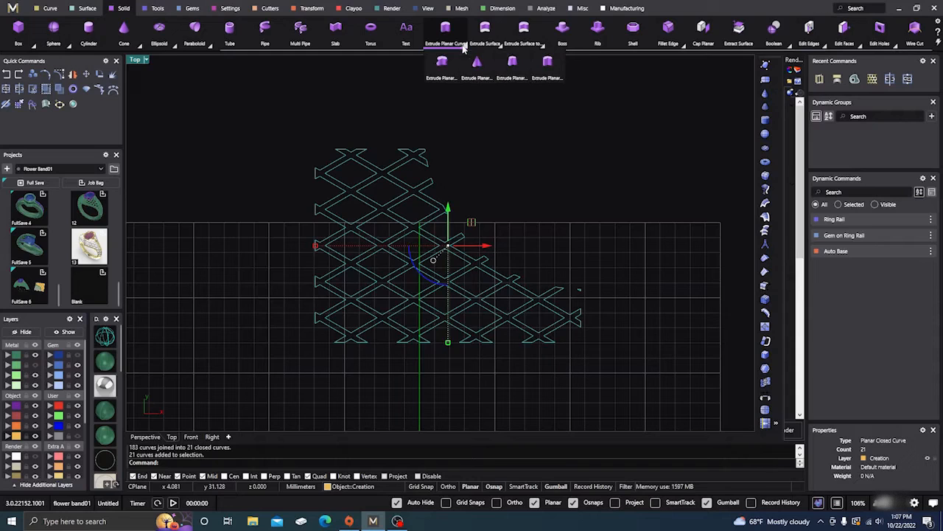
pyautogui.click(546, 65)
pyautogui.click(213, 437)
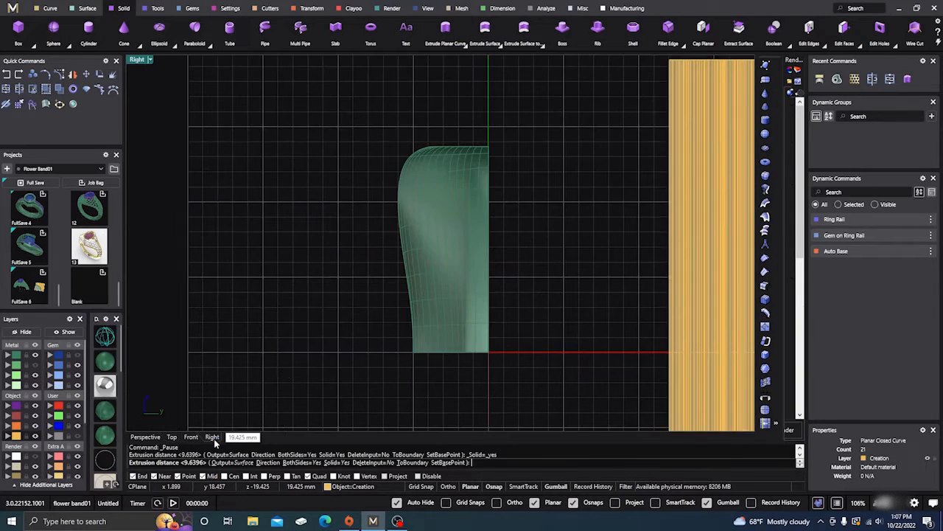
pyautogui.scroll(-3, 244, 265)
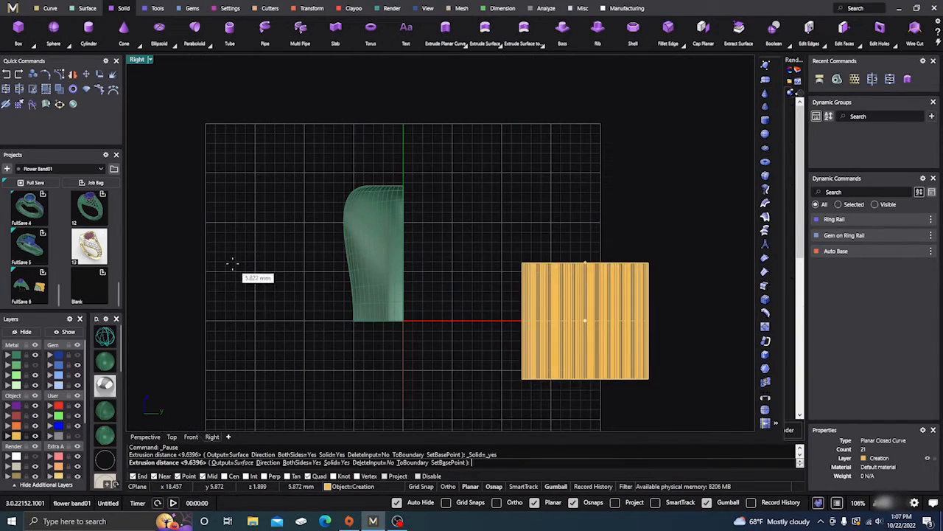
pyautogui.click(517, 304)
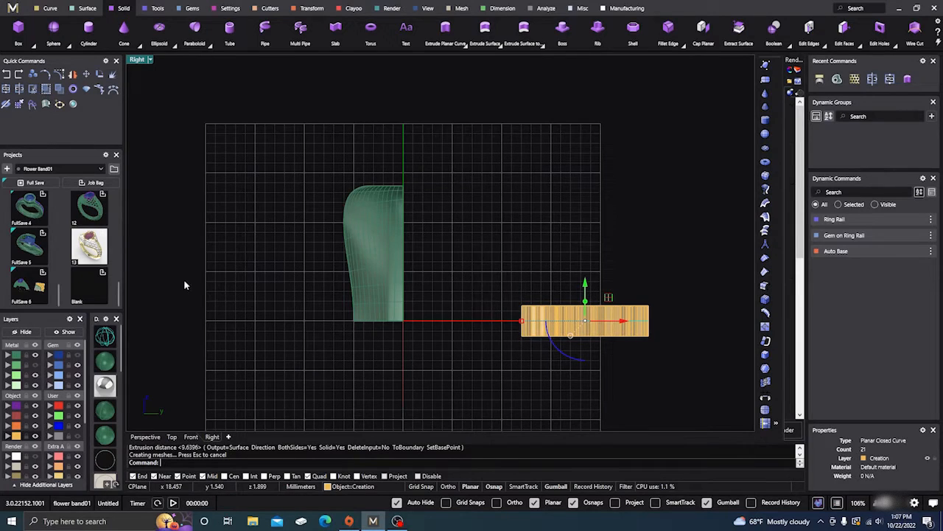
# Check the extruded lattice solid for naked and non-manifold edges with Show Edges
pyautogui.click(145, 436)
pyautogui.moveTo(223, 351); pyautogui.dragTo(263, 239, button='right')
pyautogui.moveTo(628, 213); pyautogui.dragTo(431, 197, button='right')
pyautogui.click(430, 196)
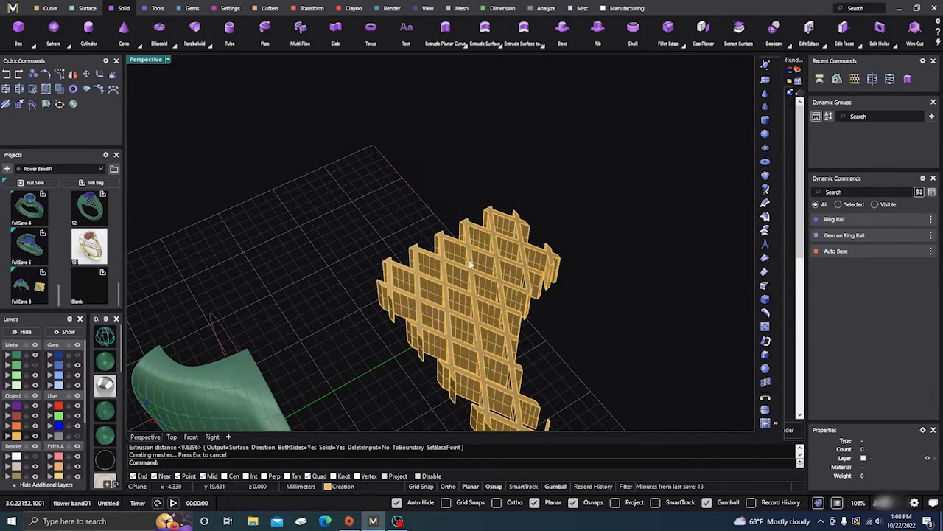
pyautogui.click(447, 245)
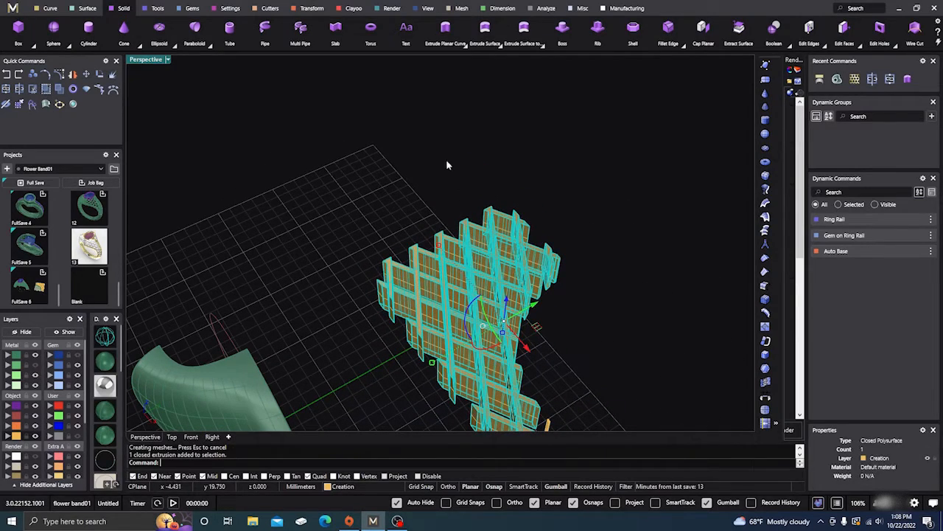
pyautogui.click(547, 9)
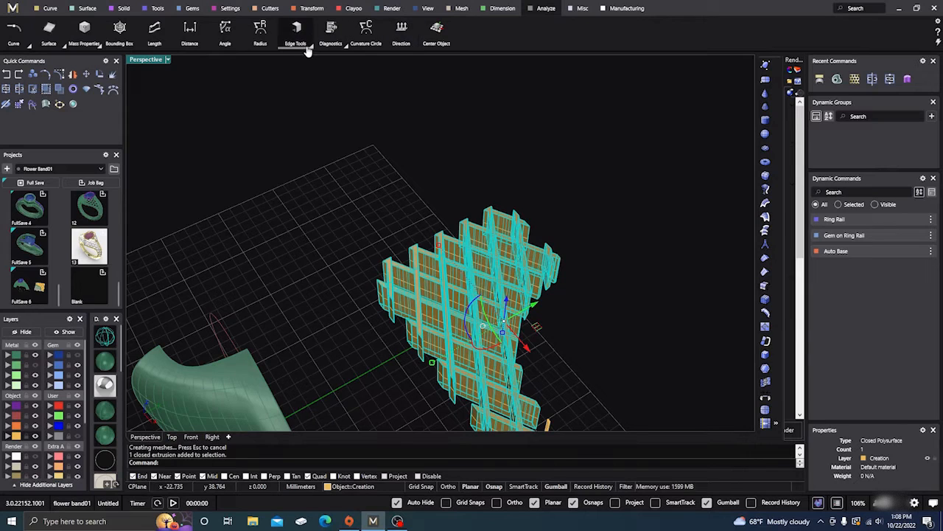
pyautogui.click(309, 46)
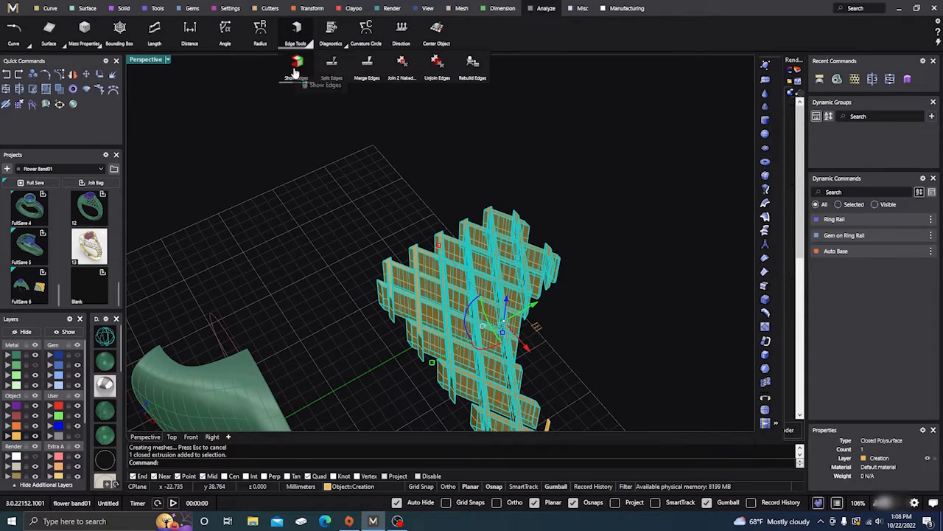
pyautogui.click(295, 65)
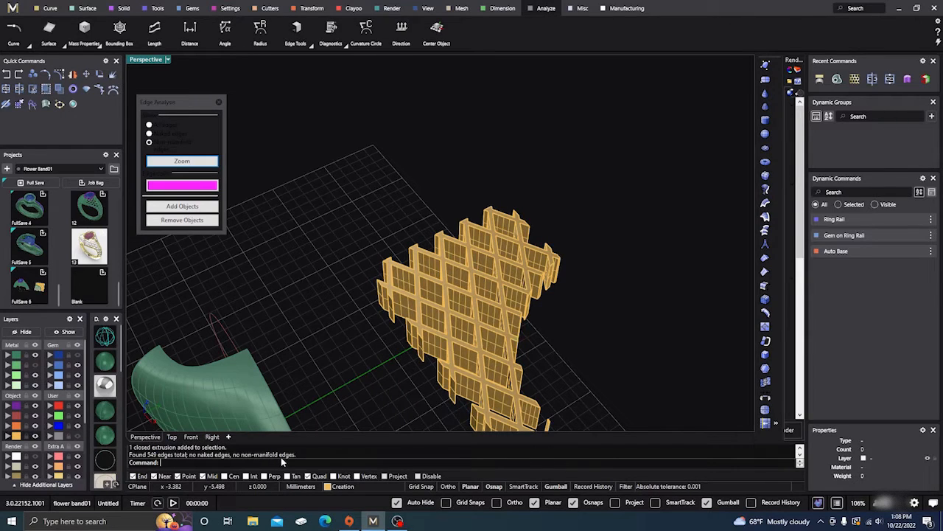
pyautogui.click(219, 103)
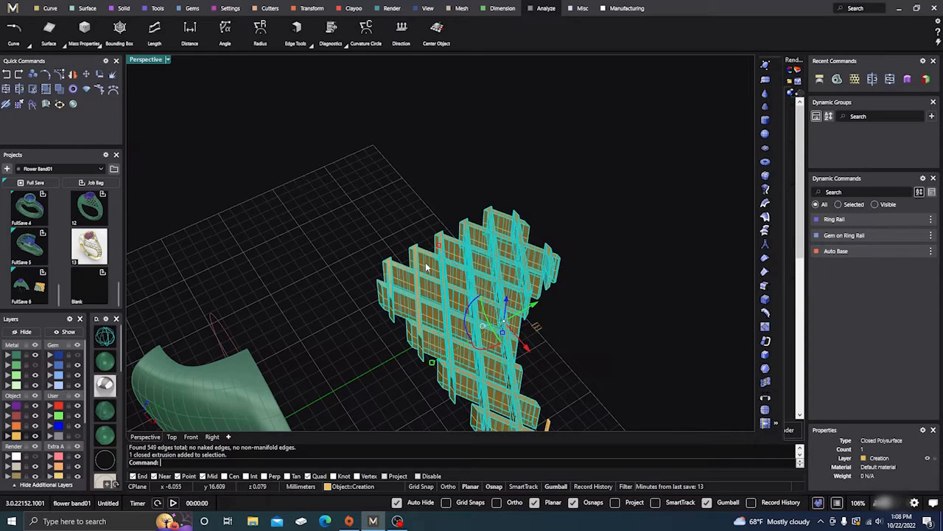
# Delete the extruded lattice solid and the small separate extruded piece beside it, keeping the flat curves
pyautogui.press('Delete')
pyautogui.moveTo(415, 267); pyautogui.dragTo(351, 202, button='right')
pyautogui.scroll(-4, 350, 206)
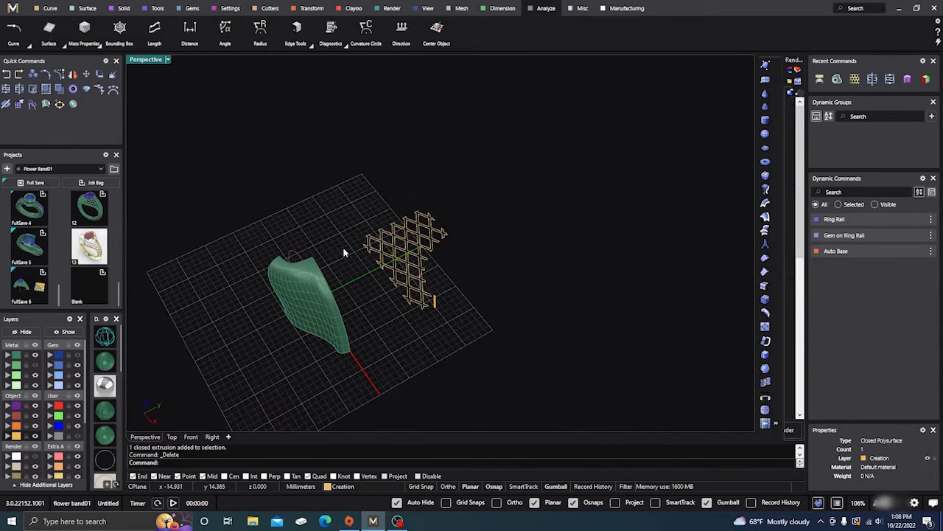
pyautogui.moveTo(344, 251); pyautogui.dragTo(391, 239, button='right')
pyautogui.scroll(6, 456, 297)
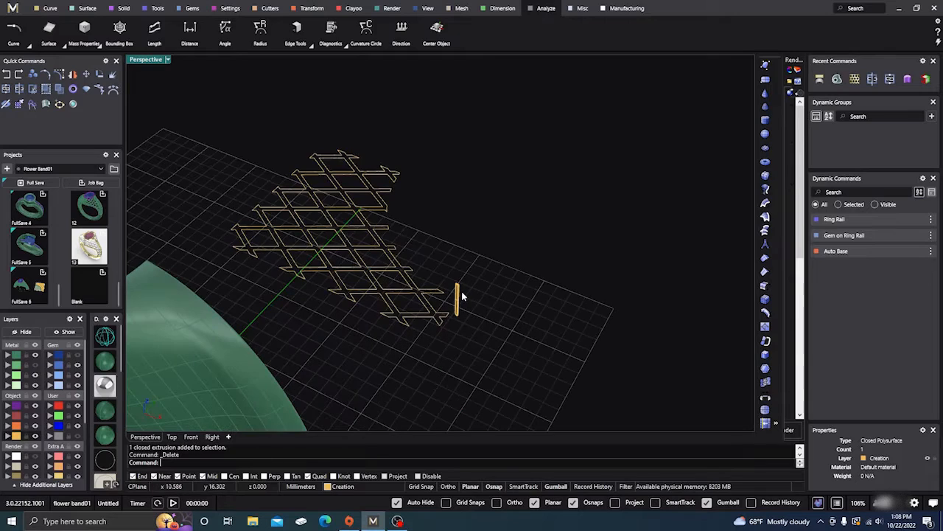
pyautogui.click(457, 297)
pyautogui.press('Delete')
pyautogui.scroll(-3, 513, 247)
pyautogui.moveTo(512, 247); pyautogui.dragTo(344, 327, button='right')
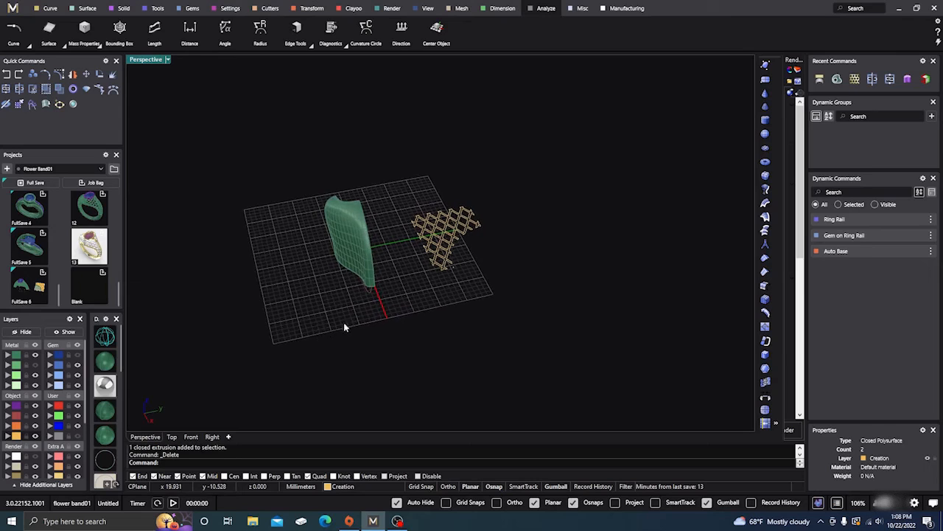
# Extrude the flat lattice curves downward as a 0.75 mm thick solid, with extrusion to both sides turned off
pyautogui.scroll(3, 406, 256)
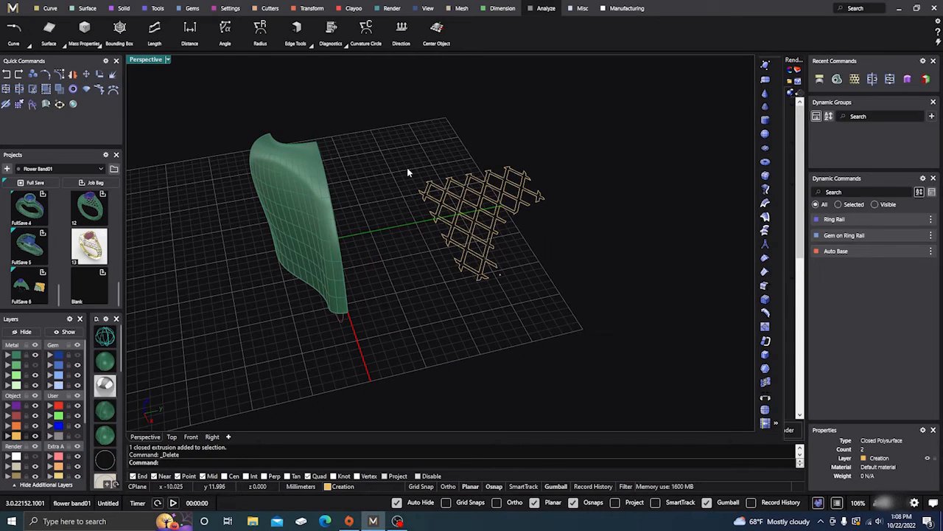
pyautogui.moveTo(406, 167); pyautogui.dragTo(552, 302)
pyautogui.moveTo(414, 148); pyautogui.dragTo(577, 313)
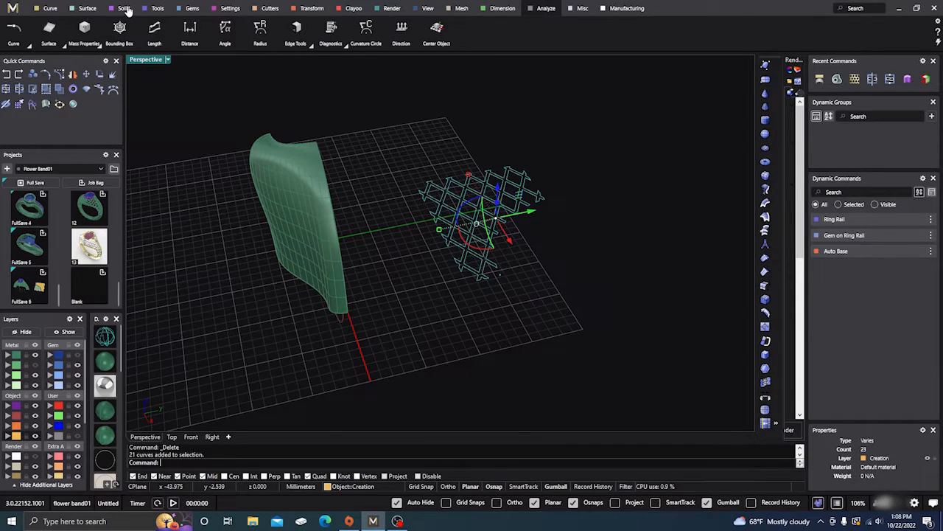
pyautogui.click(123, 9)
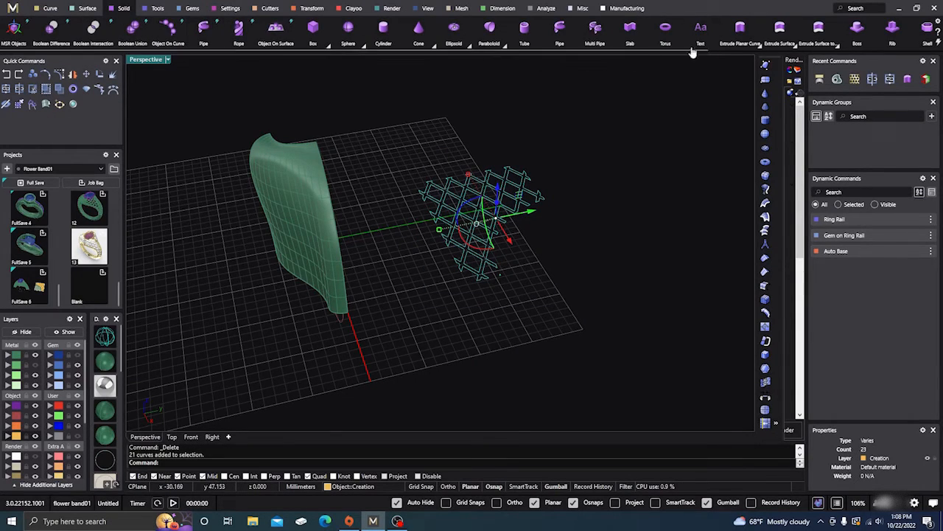
pyautogui.click(759, 47)
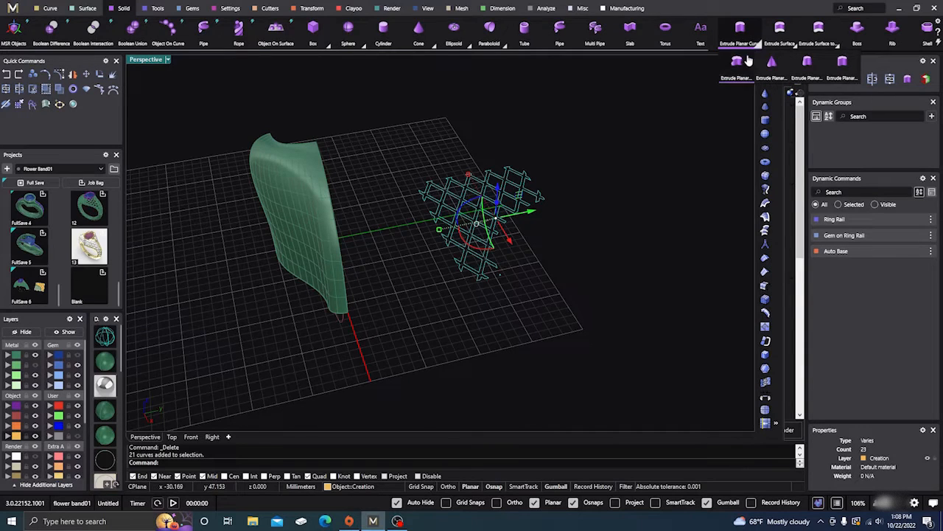
pyautogui.click(842, 69)
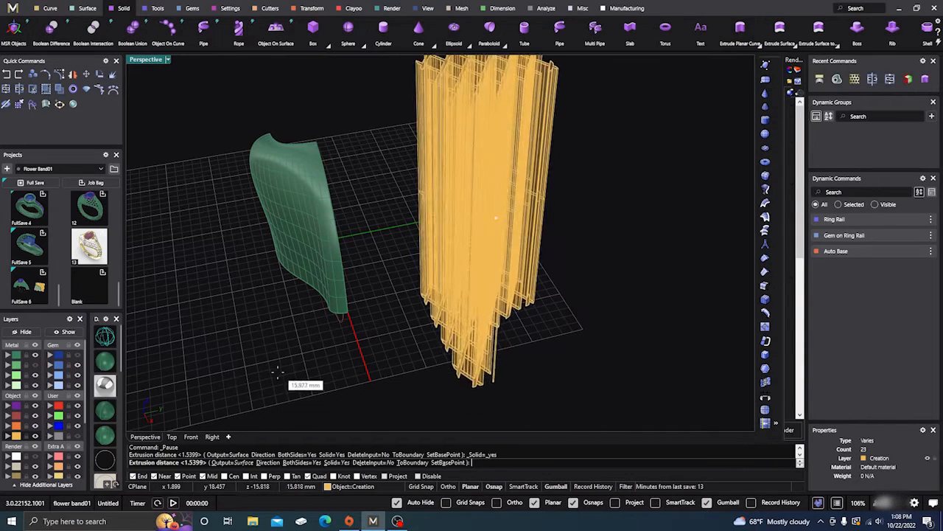
pyautogui.click(301, 462)
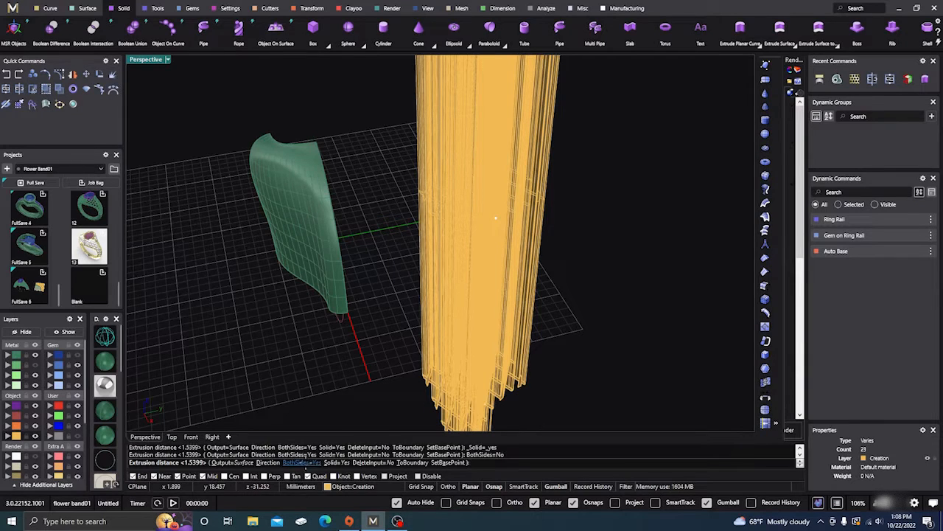
pyautogui.click(212, 436)
pyautogui.scroll(3, 443, 340)
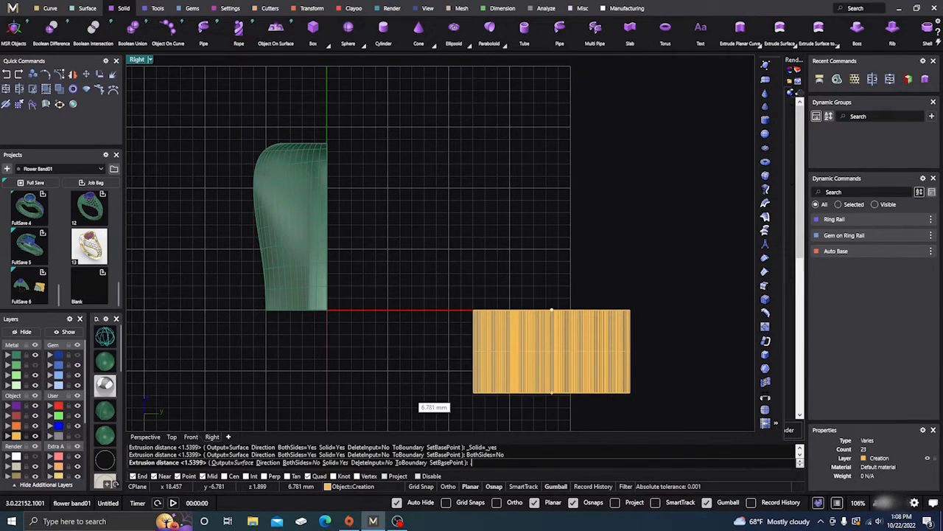
pyautogui.write('.7')
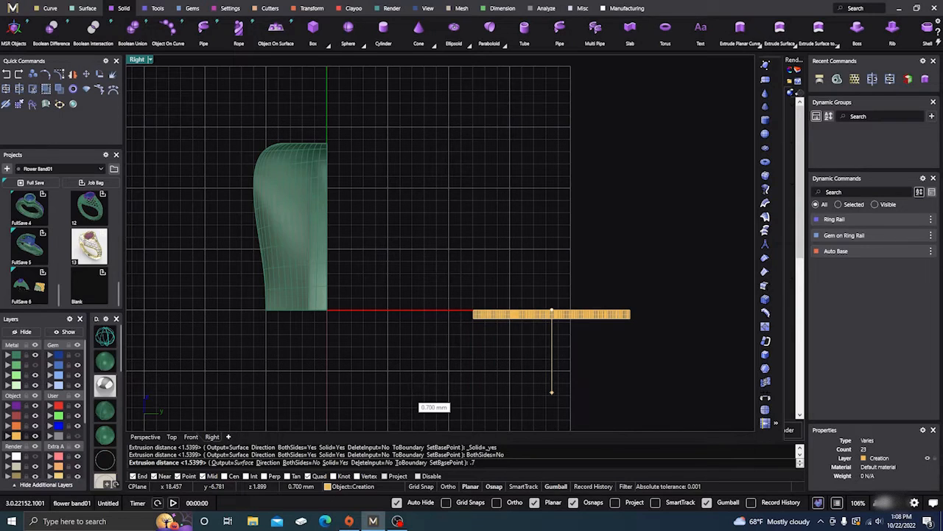
pyautogui.write('5')
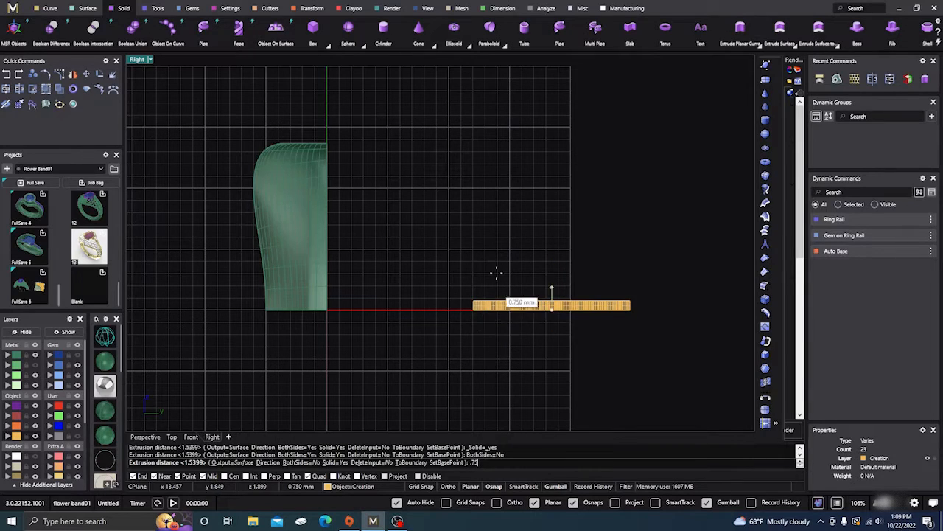
pyautogui.press('Return')
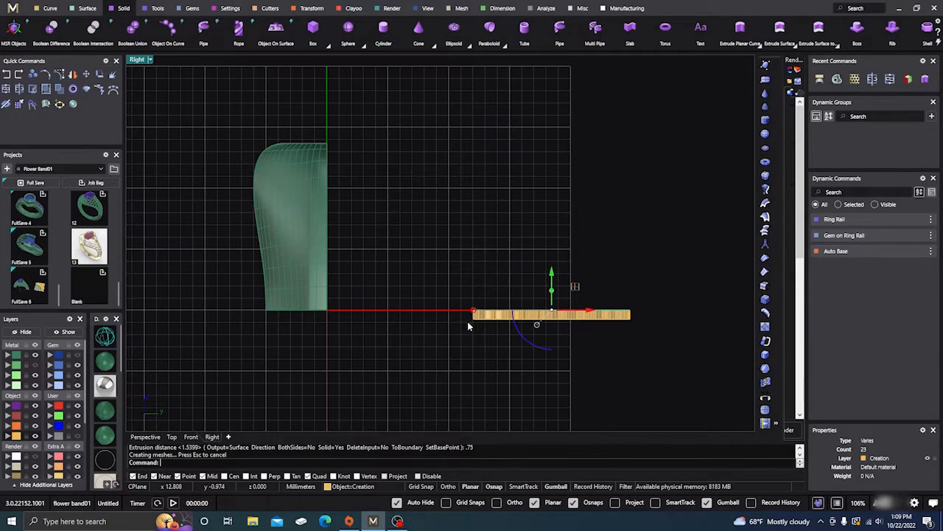
pyautogui.press('Escape')
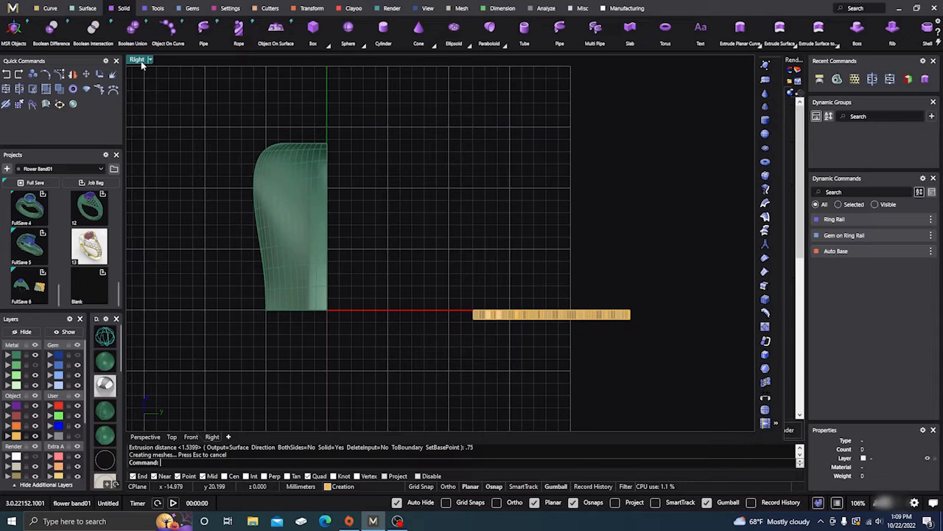
# Return to a full perspective view and show the hidden grey layer holding the flat base surface of the lattice
pyautogui.doubleClick(138, 60)
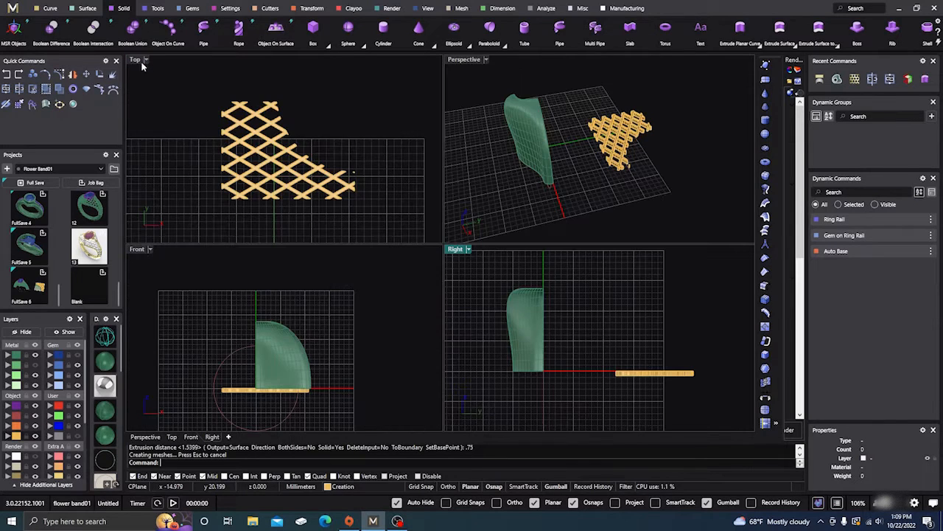
pyautogui.doubleClick(465, 60)
pyautogui.scroll(-4, 431, 276)
pyautogui.moveTo(431, 277); pyautogui.dragTo(451, 313, button='right')
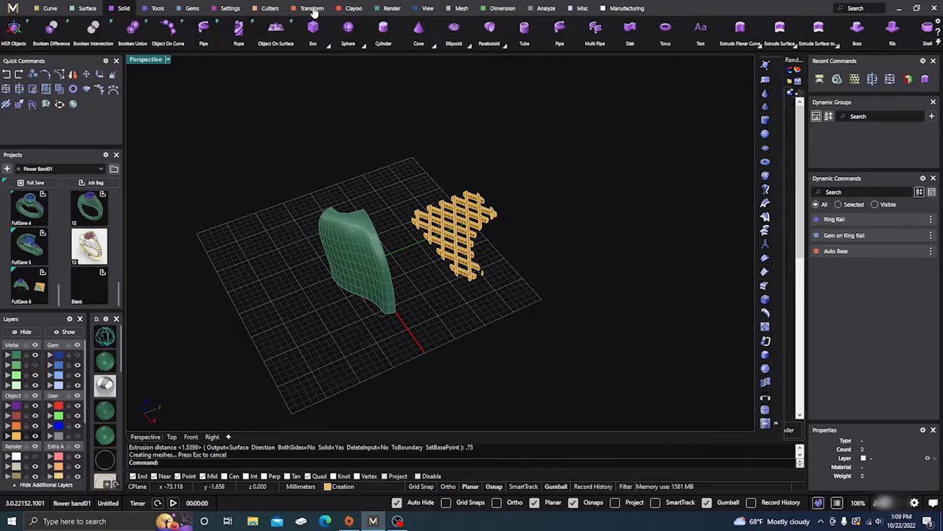
pyautogui.click(312, 8)
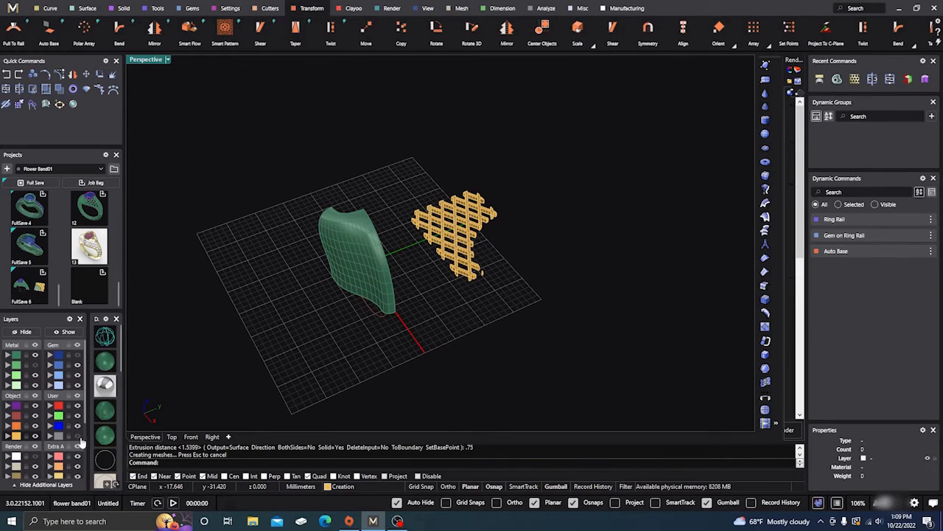
pyautogui.click(78, 436)
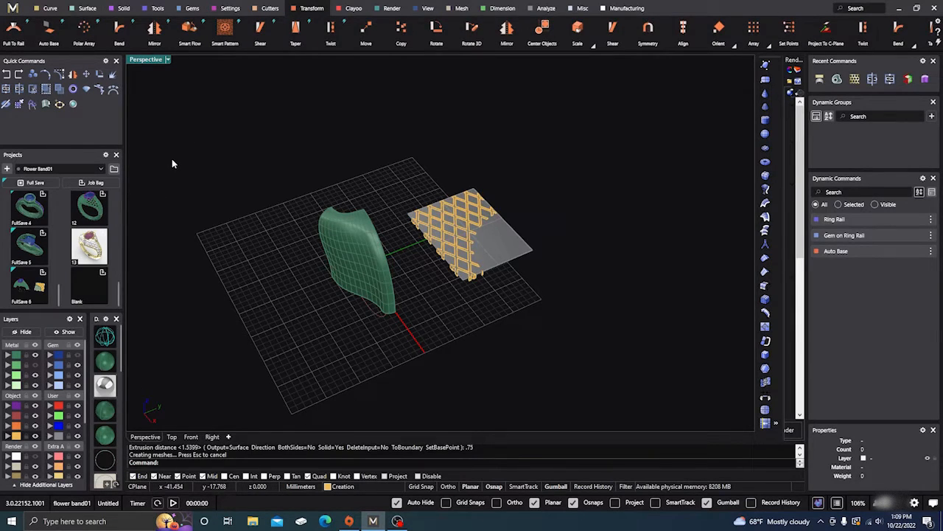
# Set up a Smart Flow with the flat grey surface as base and the curved quarter band surface as destination
pyautogui.scroll(7, 418, 229)
pyautogui.moveTo(421, 229); pyautogui.dragTo(455, 235, button='right')
pyautogui.scroll(-5, 450, 230)
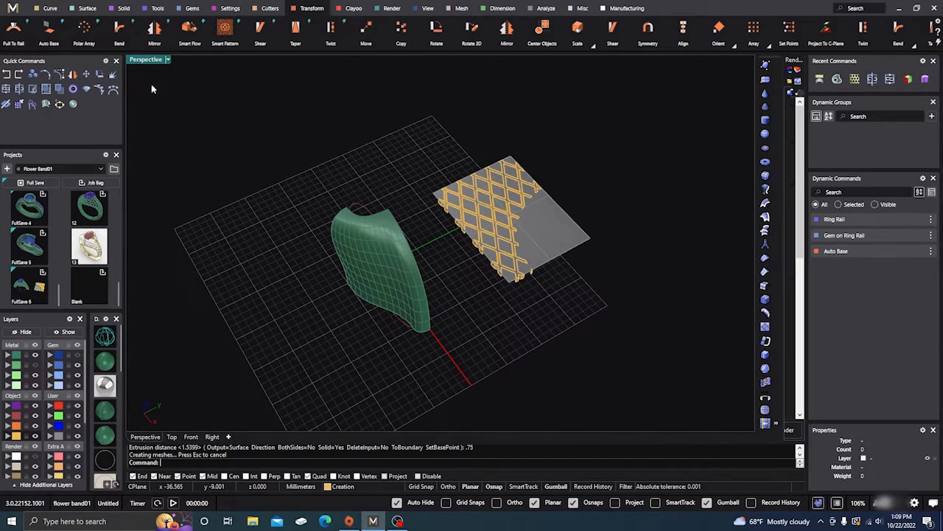
pyautogui.click(189, 29)
pyautogui.click(558, 244)
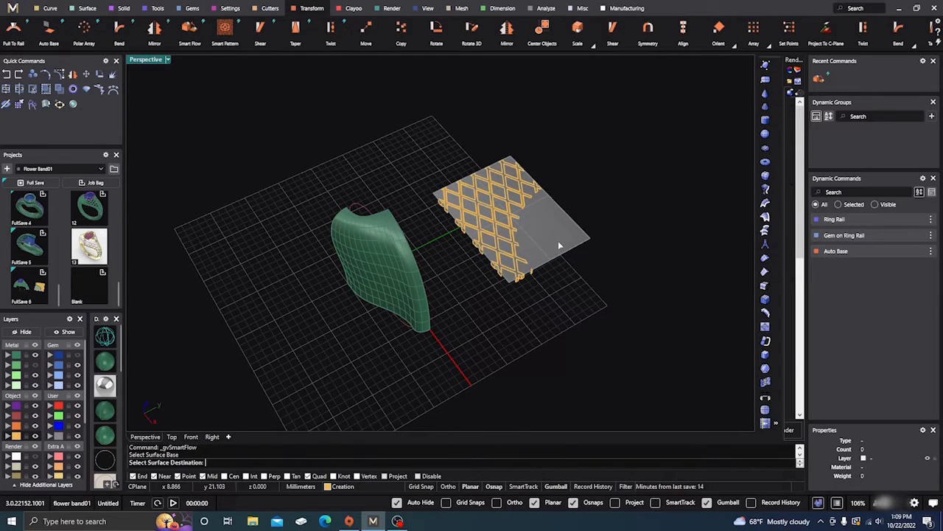
pyautogui.click(405, 292)
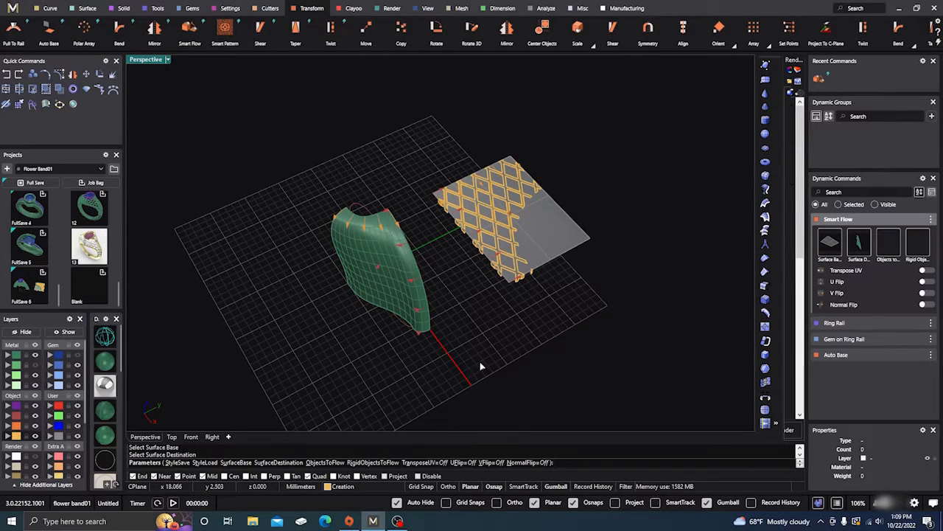
pyautogui.moveTo(480, 362); pyautogui.dragTo(480, 331, button='right')
# Choose the extruded lattice and the small separate piece at its corner as the objects to flow
pyautogui.click(897, 246)
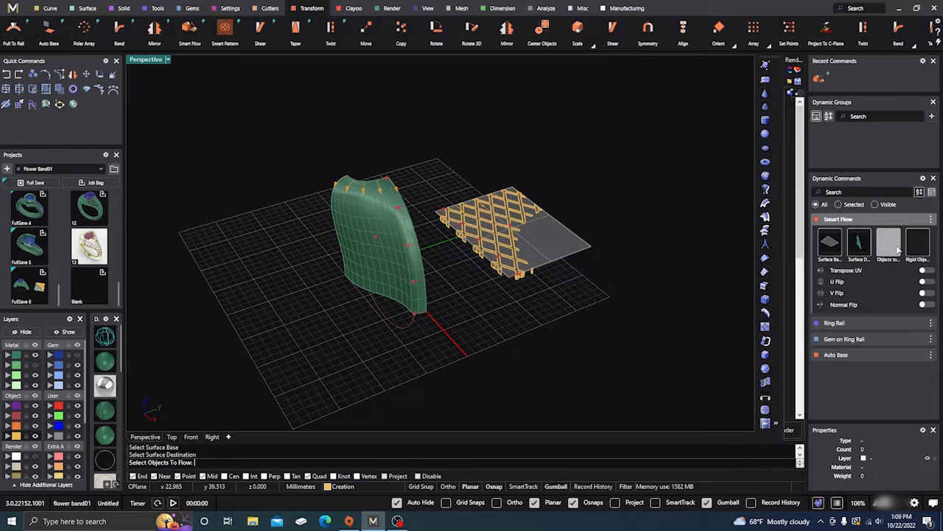
pyautogui.scroll(3, 525, 280)
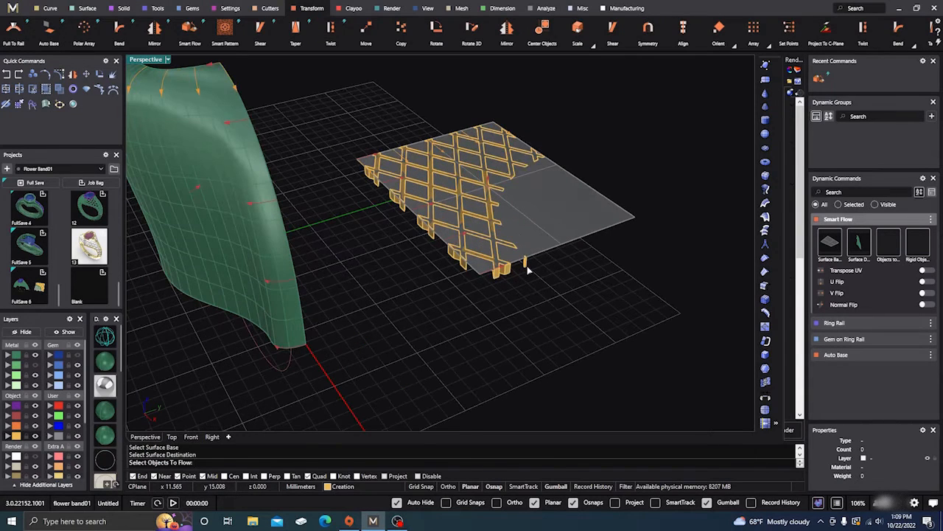
pyautogui.click(527, 268)
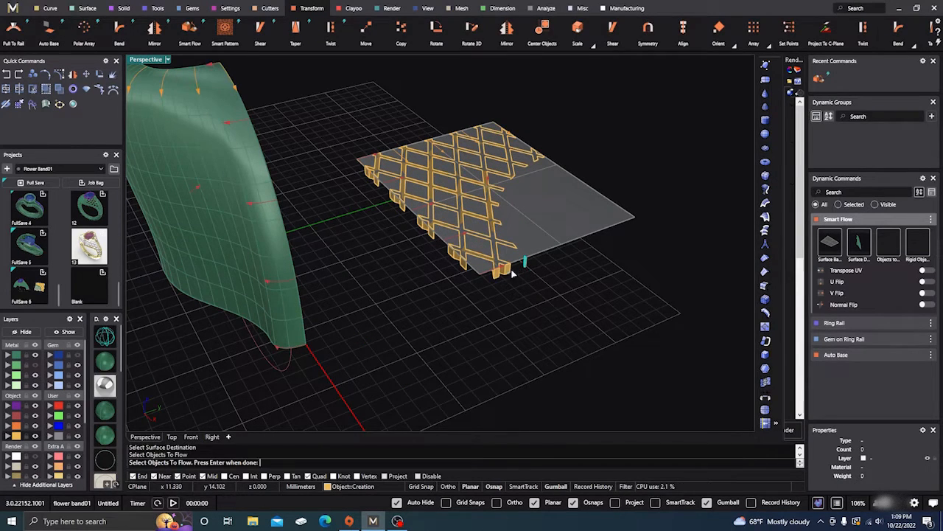
pyautogui.click(507, 272)
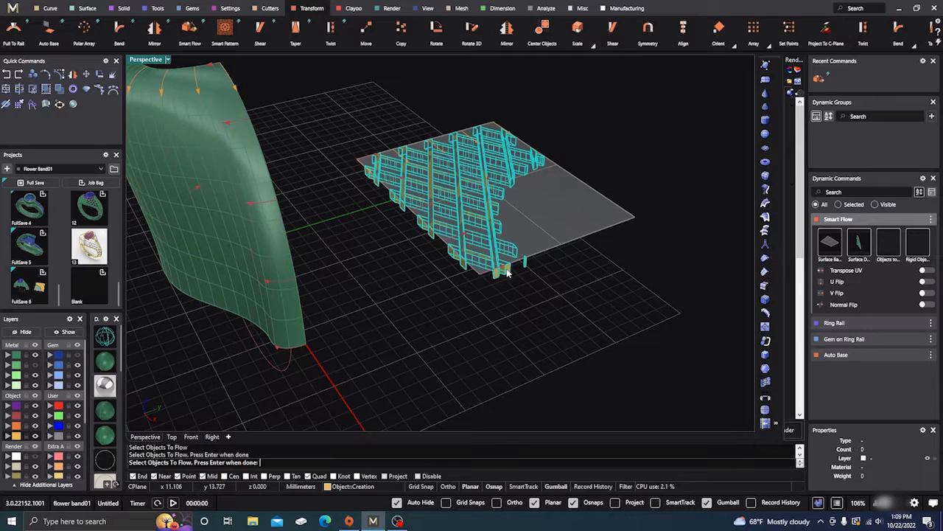
pyautogui.scroll(-3, 481, 292)
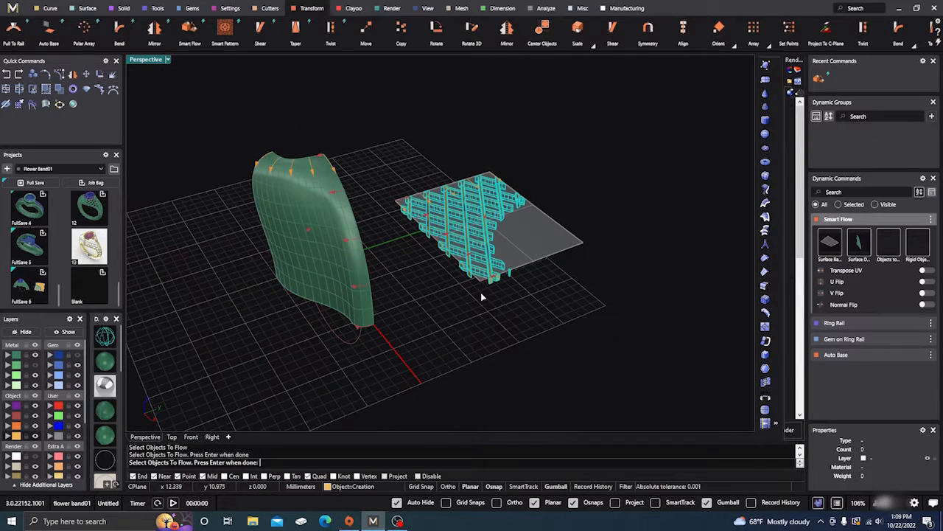
pyautogui.press('Return')
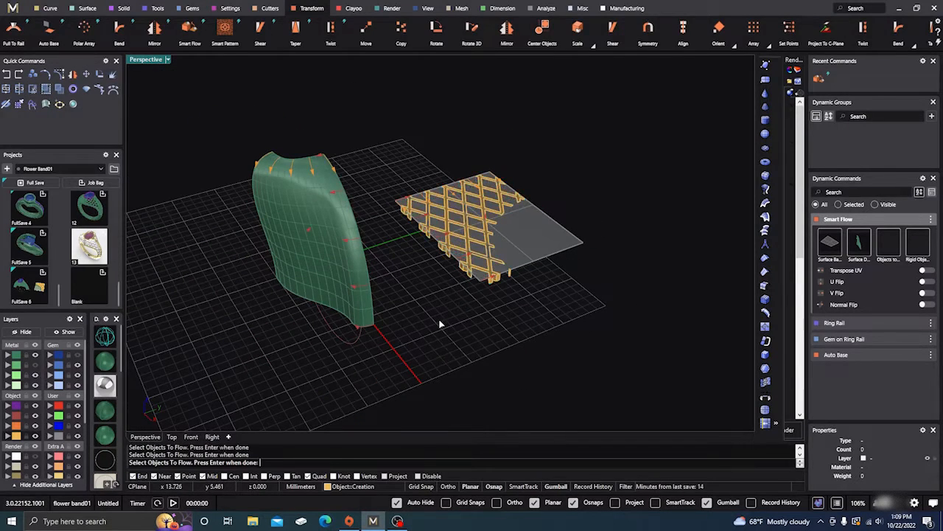
pyautogui.moveTo(454, 342)
pyautogui.mouseDown(button='right')
pyautogui.moveTo(484, 327)
pyautogui.moveTo(469, 332)
pyautogui.mouseUp(button='right')
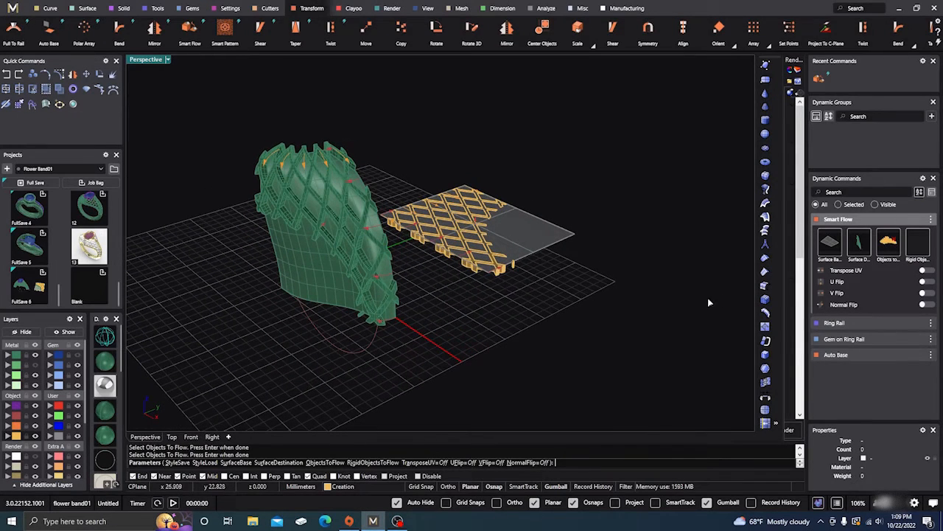
# Try the Transpose UV, U Flip, V Flip and Normal Flip options, leaving only Normal Flip turned on
pyautogui.click(927, 283)
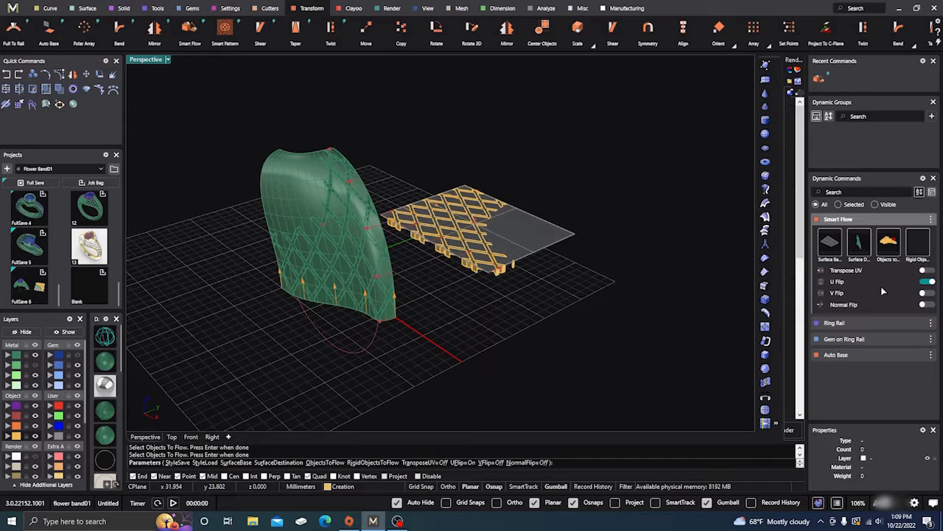
pyautogui.click(928, 271)
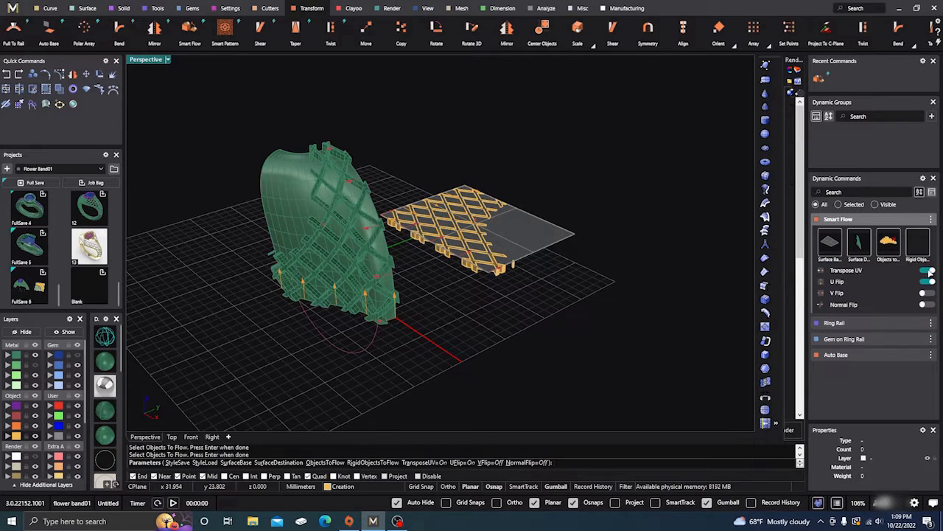
pyautogui.click(930, 294)
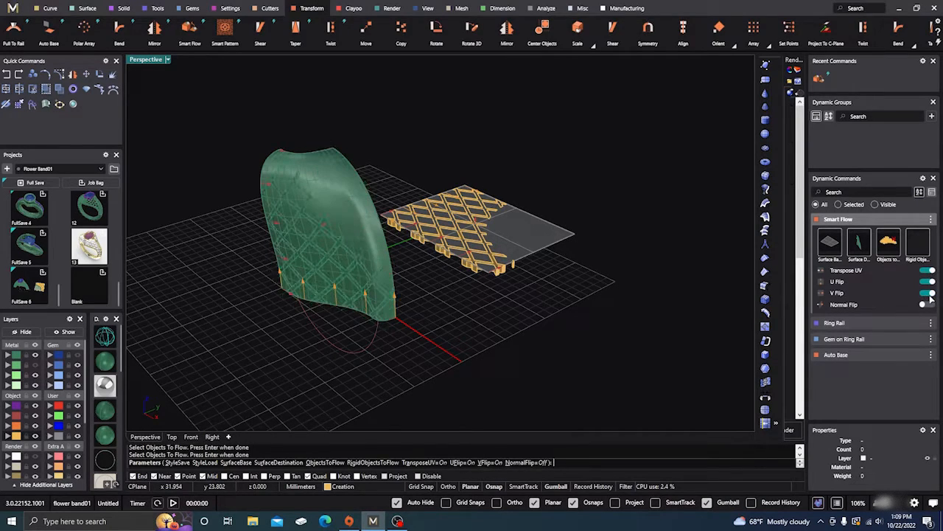
pyautogui.click(928, 305)
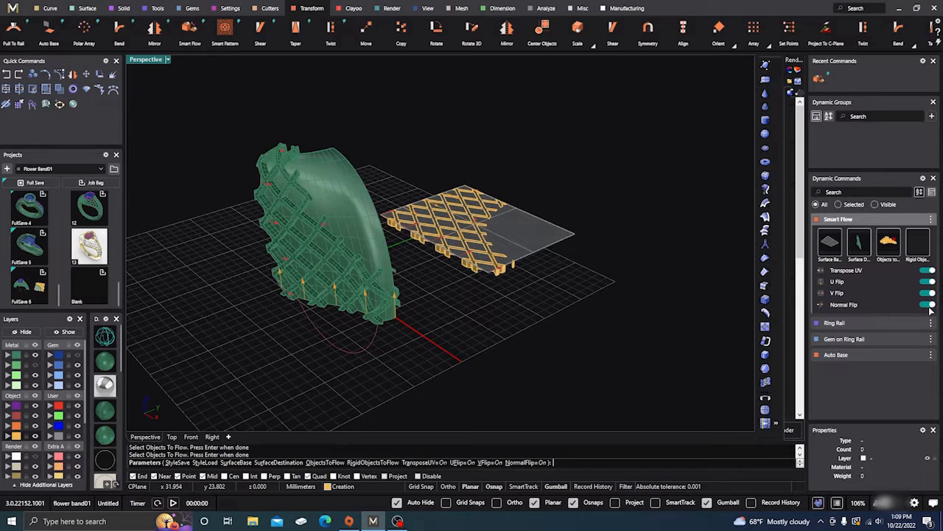
pyautogui.click(930, 294)
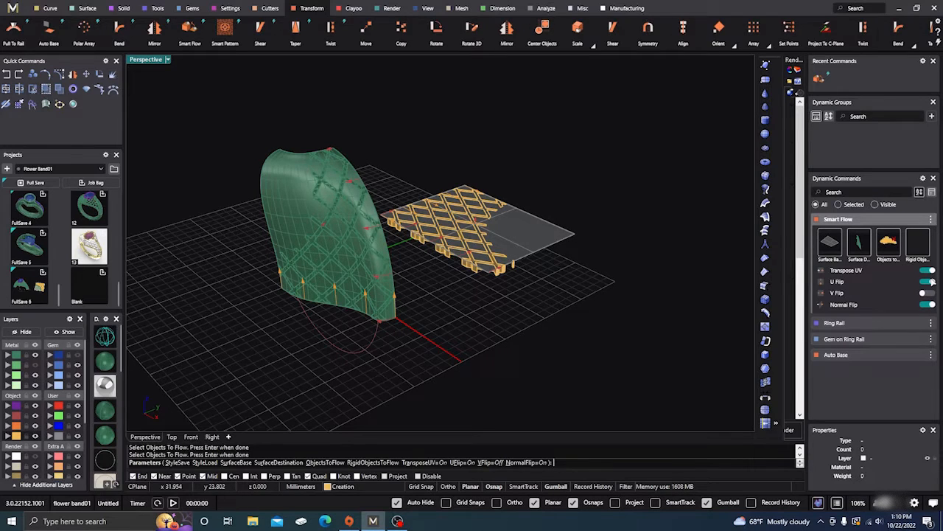
pyautogui.click(927, 282)
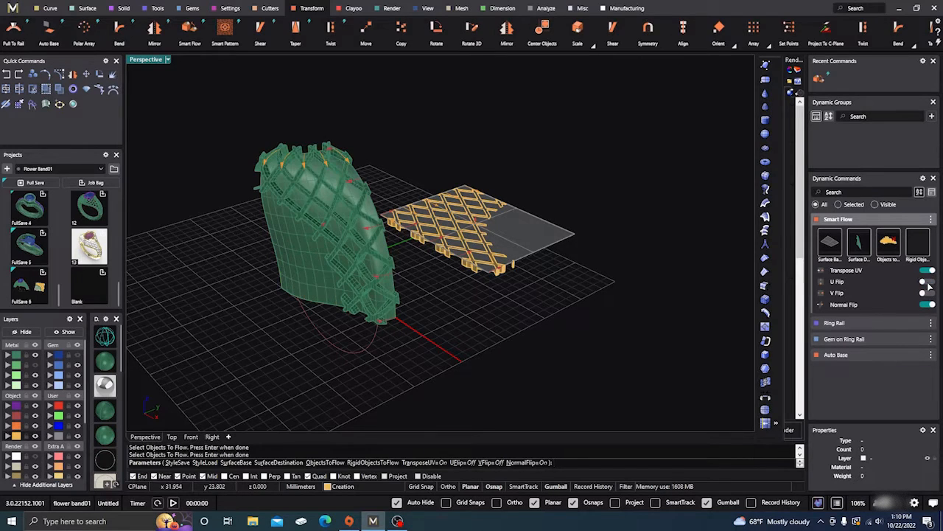
pyautogui.click(929, 270)
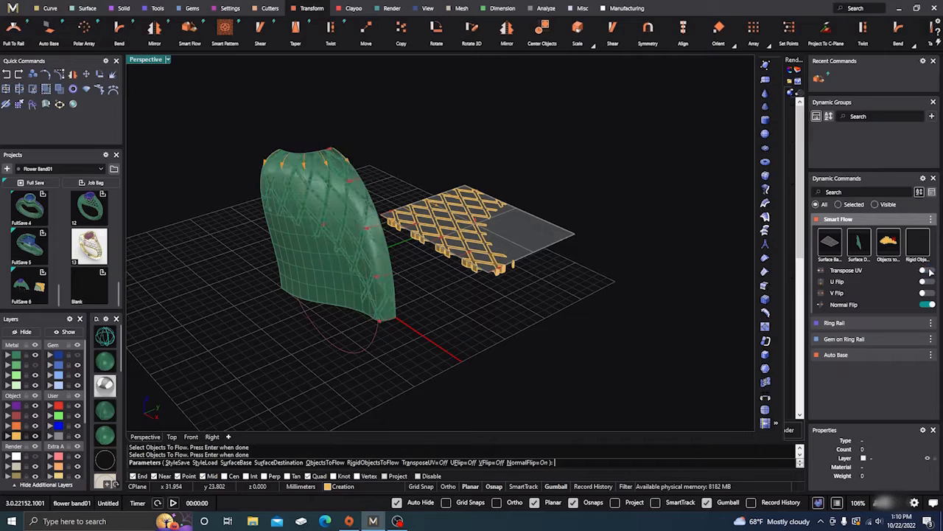
# Inspect how the flowed lattice sits on the inner side of the band surface and accept the Smart Flow
pyautogui.moveTo(560, 332); pyautogui.dragTo(365, 186, button='right')
pyautogui.scroll(5, 366, 225)
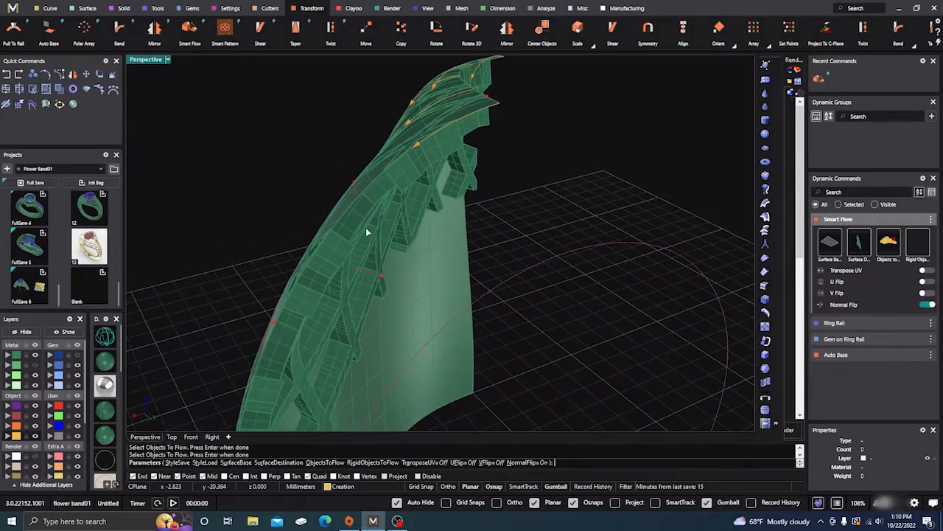
pyautogui.scroll(-4, 365, 227)
pyautogui.moveTo(366, 232); pyautogui.dragTo(449, 269, button='right')
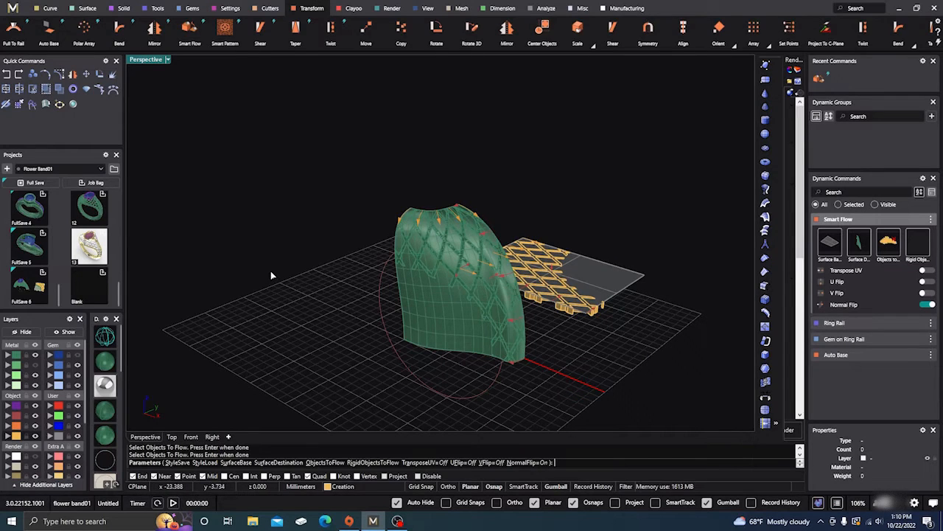
pyautogui.moveTo(269, 274); pyautogui.dragTo(354, 274, button='right')
pyautogui.rightClick(341, 239)
# Put the band surface on the Metal 04 layer with that layer hidden, and hide the flat lattice, its curves and base surface
pyautogui.click(463, 321)
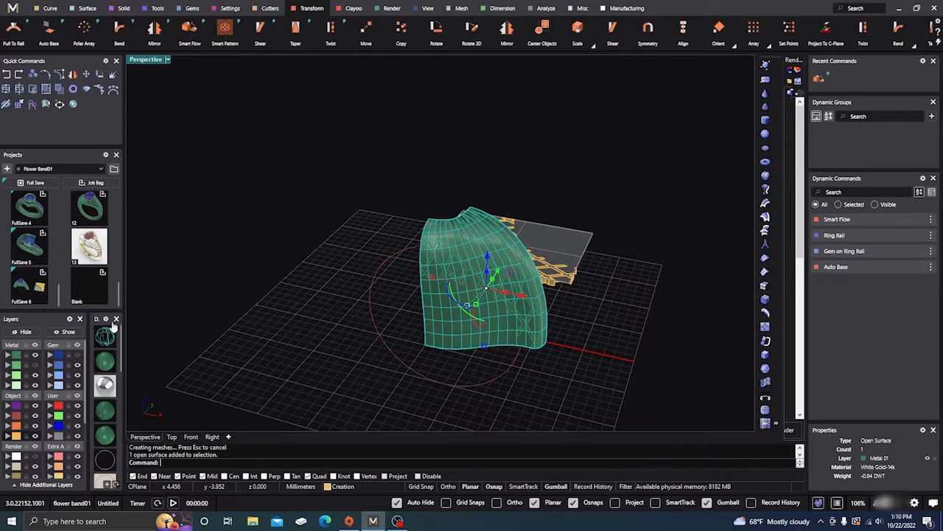
pyautogui.click(14, 386)
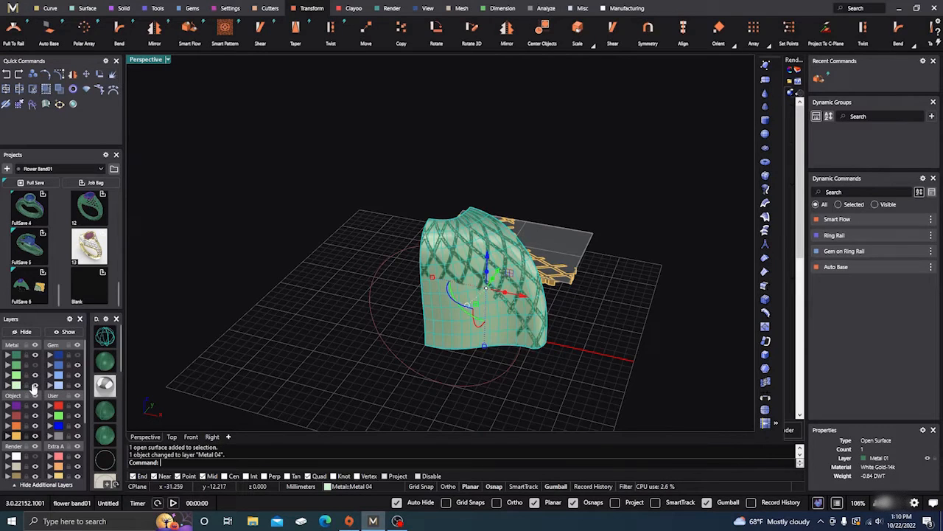
pyautogui.moveTo(336, 283); pyautogui.dragTo(385, 350, button='right')
pyautogui.moveTo(348, 74); pyautogui.dragTo(546, 235)
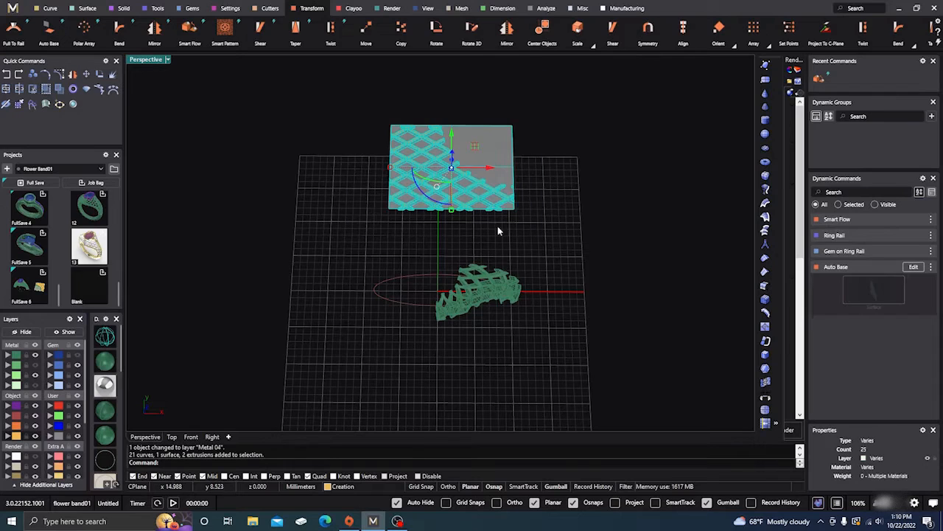
pyautogui.click(31, 333)
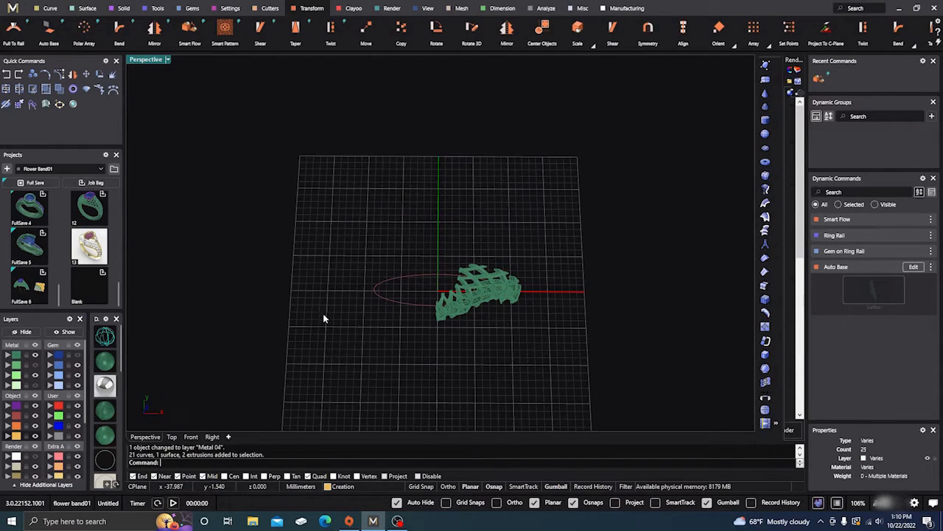
pyautogui.moveTo(322, 313); pyautogui.dragTo(306, 270, button='right')
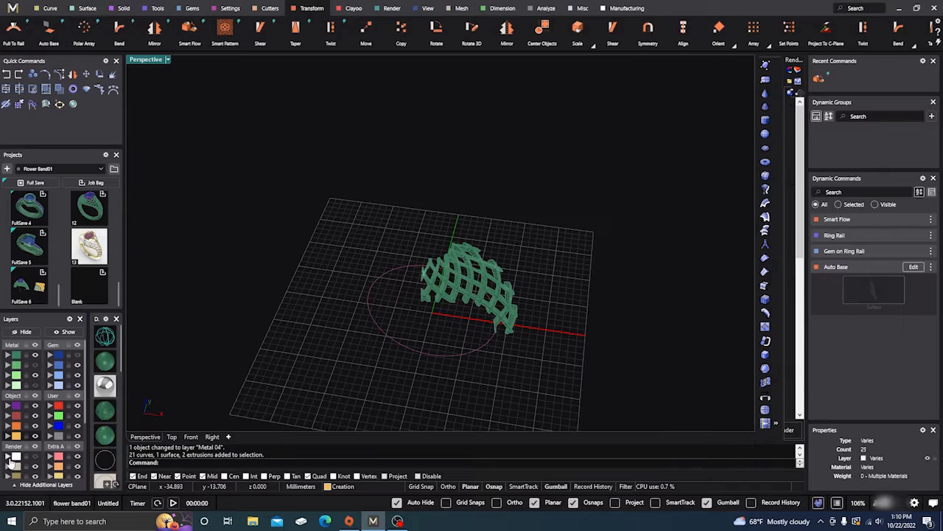
# Show the white Render layer holding the band's outline curves and select the side curve beside the narrow end of the flowed lattice
pyautogui.click(37, 457)
pyautogui.moveTo(398, 391); pyautogui.dragTo(372, 306, button='right')
pyautogui.scroll(7, 447, 270)
pyautogui.moveTo(516, 243); pyautogui.dragTo(440, 247, button='right')
pyautogui.scroll(5, 439, 247)
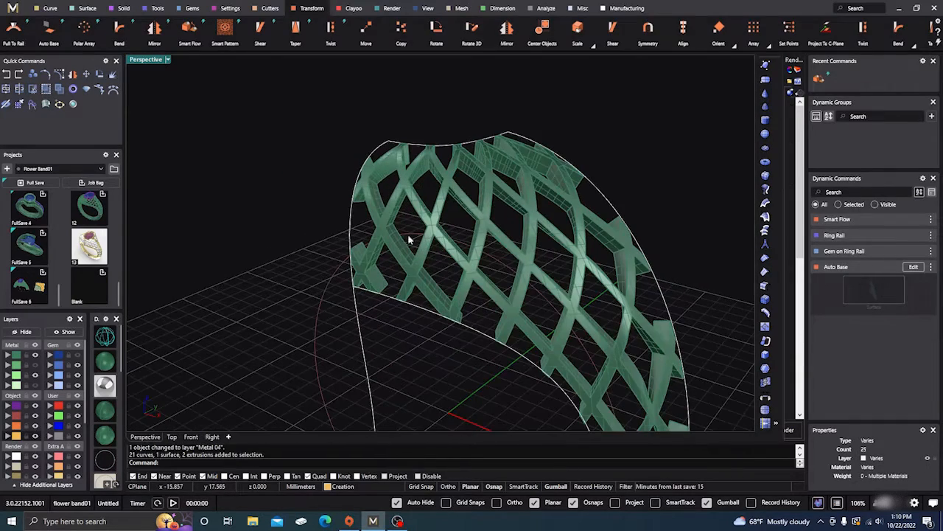
pyautogui.keyDown('shift'); pyautogui.click(360, 334); pyautogui.keyUp('shift')
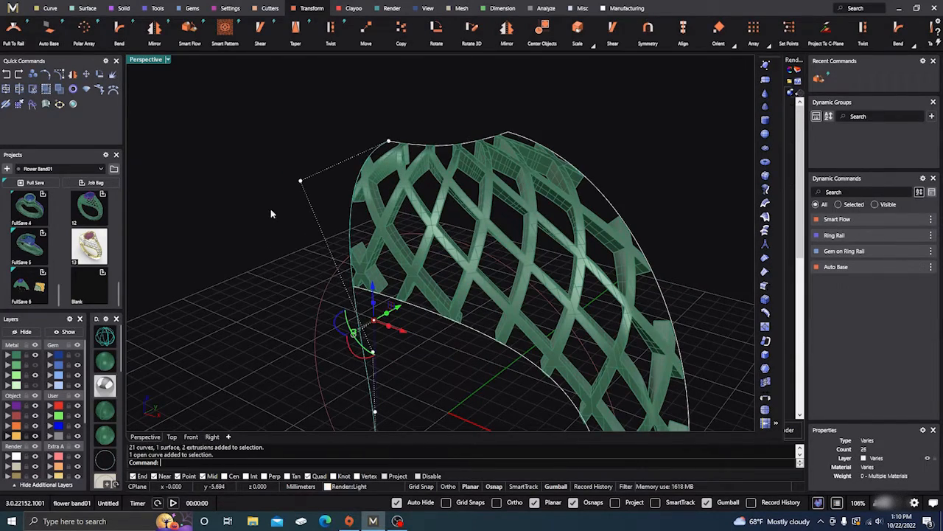
# Split the upright curve at the lattice's open end, using the lattice's lower boundary curve as the cutting object
pyautogui.click(19, 90)
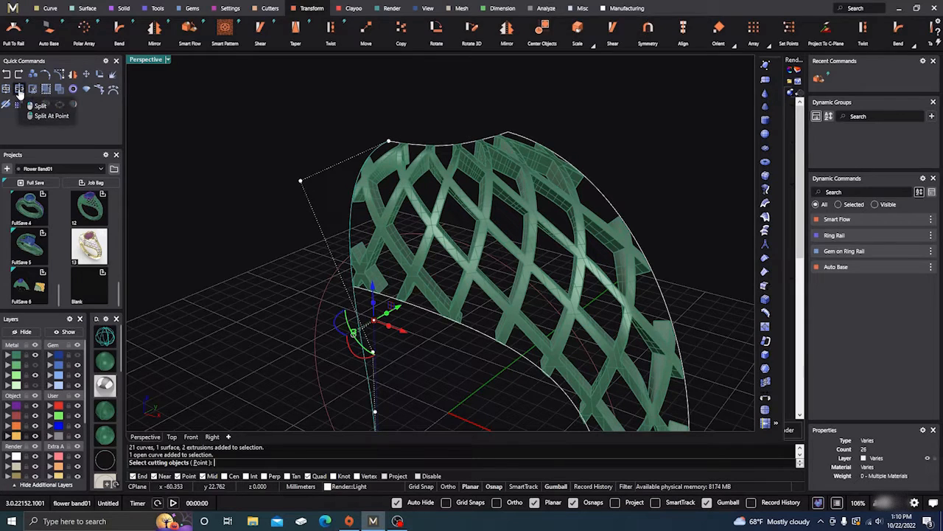
pyautogui.click(416, 309)
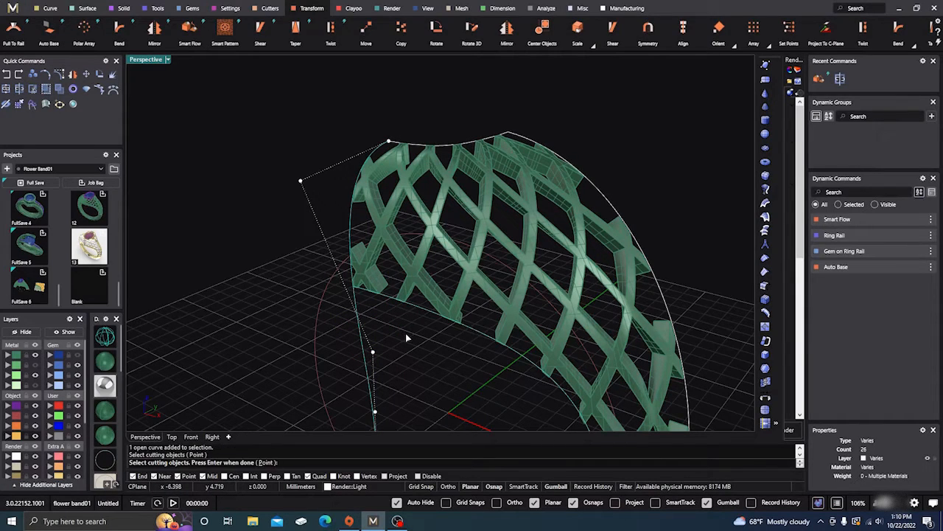
pyautogui.rightClick(405, 334)
pyautogui.click(459, 358)
pyautogui.moveTo(458, 361); pyautogui.dragTo(391, 207, button='right')
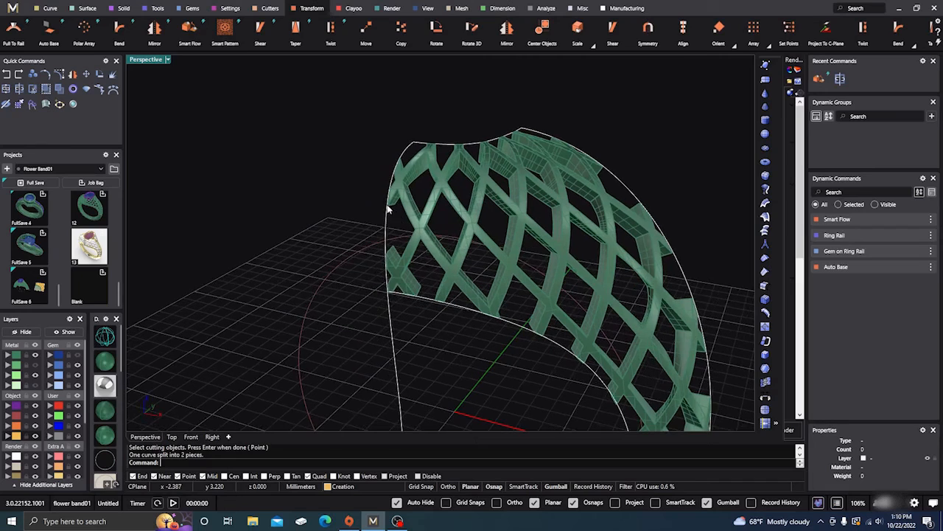
# Place a profile at the upper end of the split curve with Profile Placer, rotated 90 degrees and using shank shape 02
pyautogui.click(384, 227)
pyautogui.moveTo(266, 268); pyautogui.dragTo(308, 270, button='right')
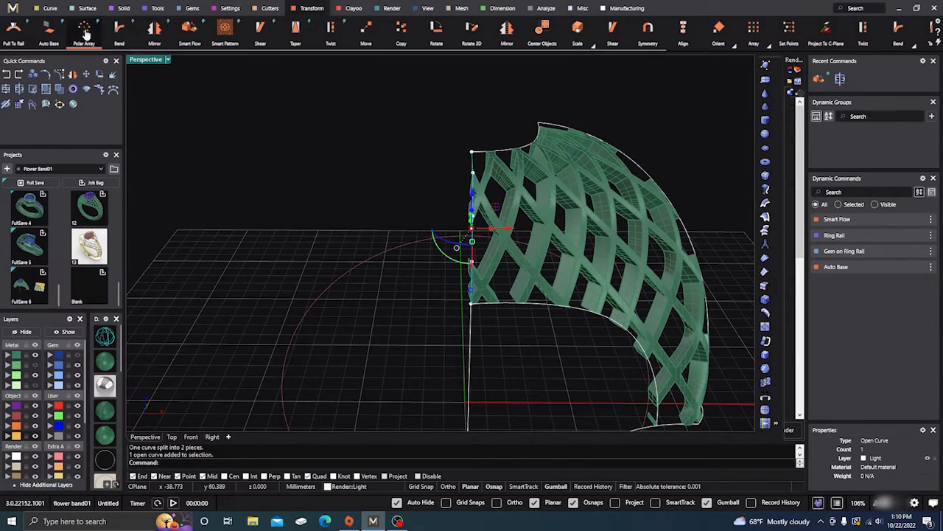
pyautogui.click(51, 8)
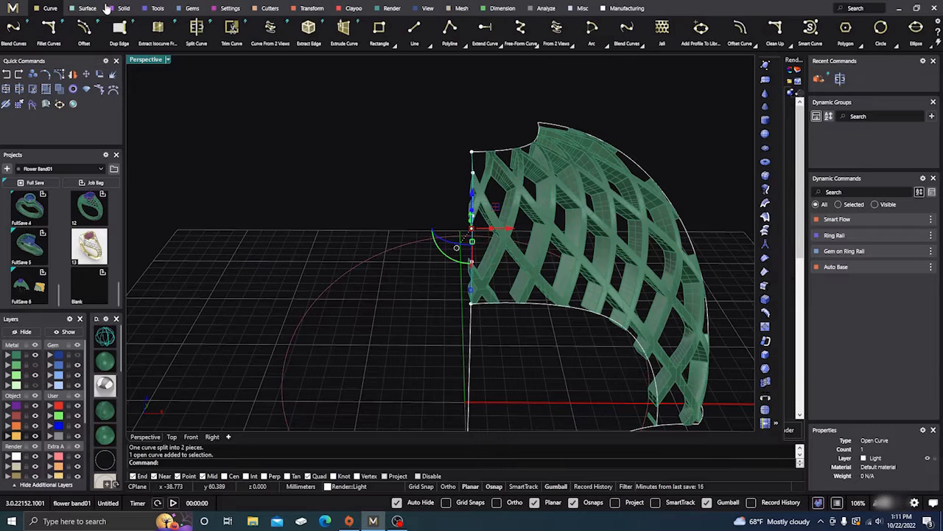
pyautogui.click(123, 9)
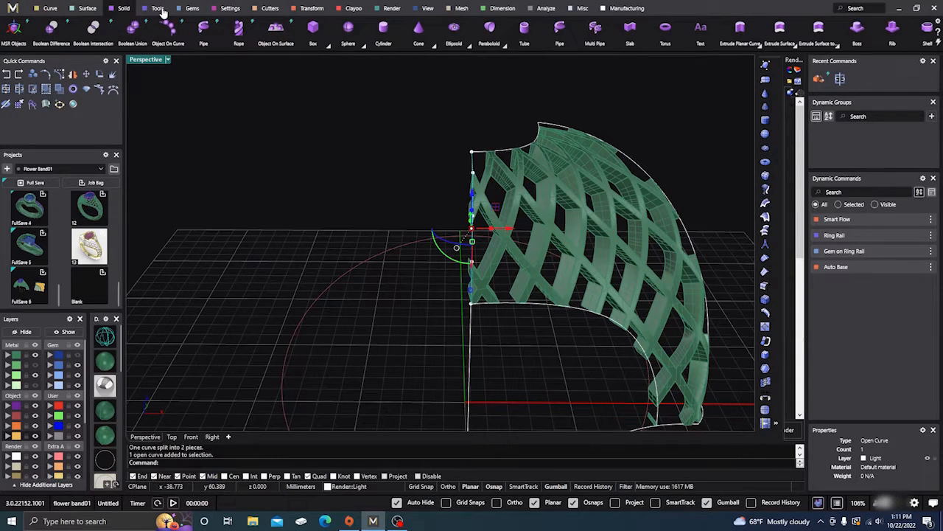
pyautogui.click(159, 9)
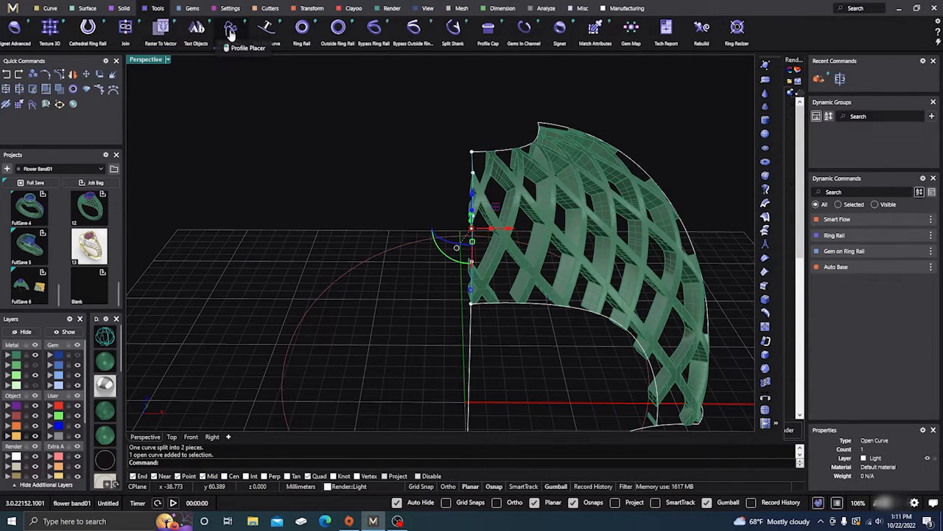
pyautogui.click(230, 31)
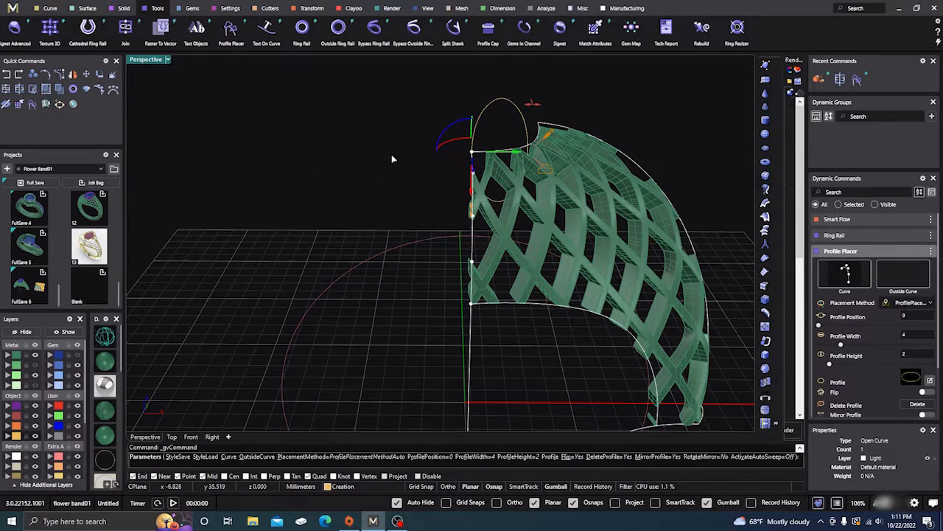
pyautogui.click(458, 127)
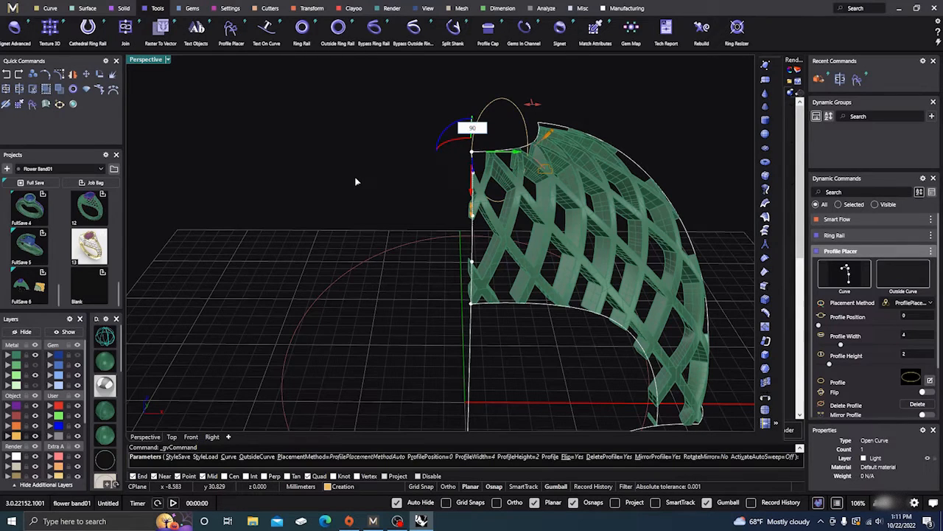
pyautogui.press('Return')
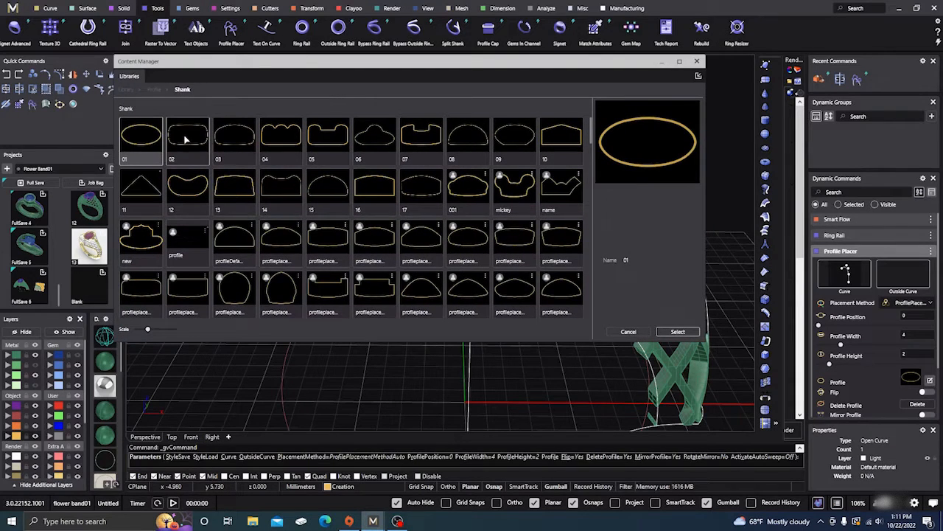
pyautogui.click(186, 139)
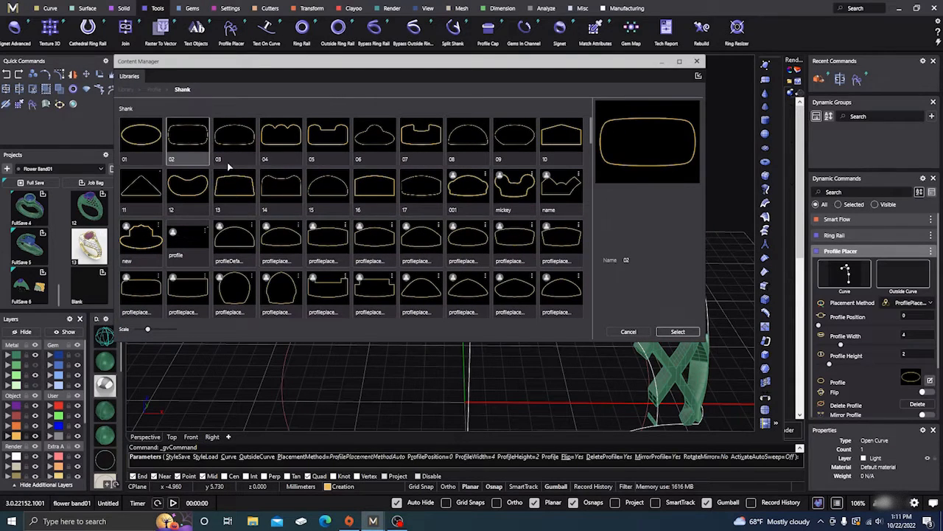
pyautogui.click(678, 332)
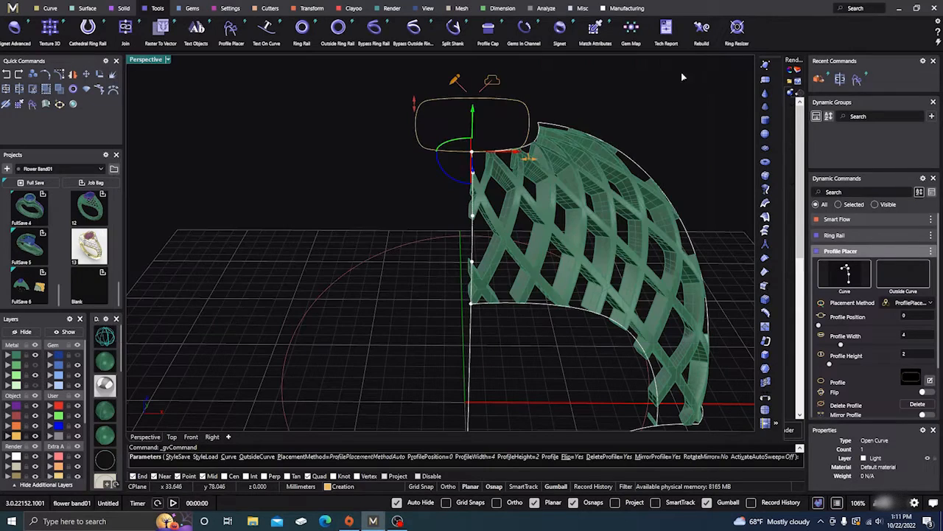
# Size the upper profile to 0.8 mm wide and 1 mm high and lower it so its top meets the curve's end
pyautogui.moveTo(426, 247); pyautogui.dragTo(424, 275, button='right')
pyautogui.scroll(-6, 424, 315)
pyautogui.scroll(6, 457, 180)
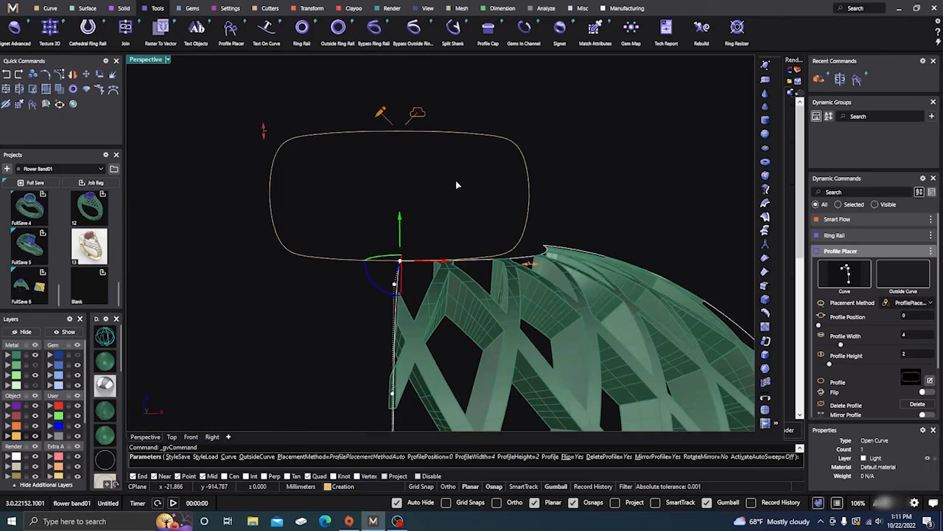
pyautogui.moveTo(531, 264); pyautogui.dragTo(328, 251)
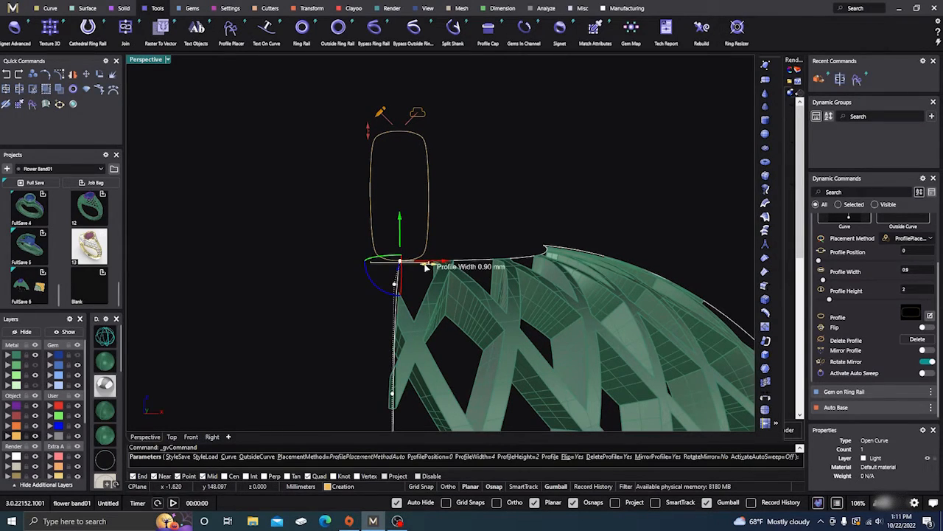
pyautogui.moveTo(426, 268); pyautogui.dragTo(425, 267)
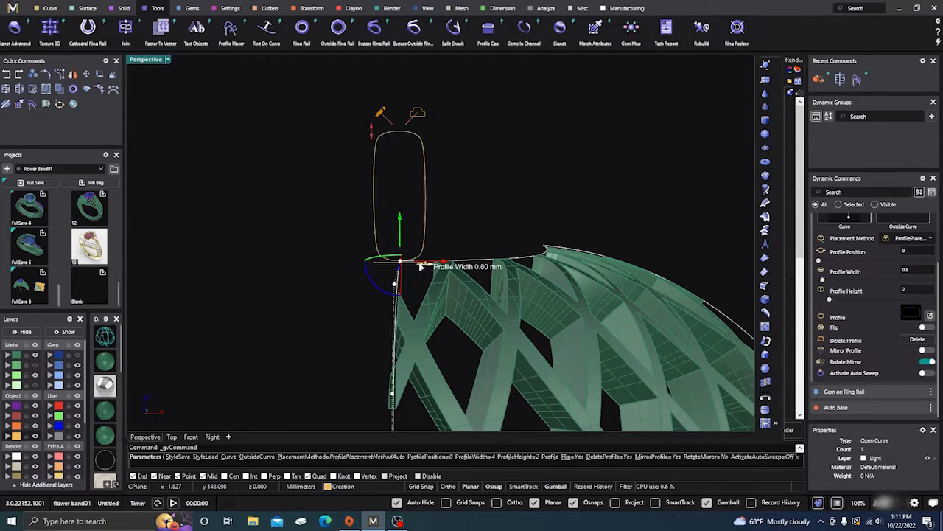
pyautogui.moveTo(372, 133); pyautogui.dragTo(375, 202)
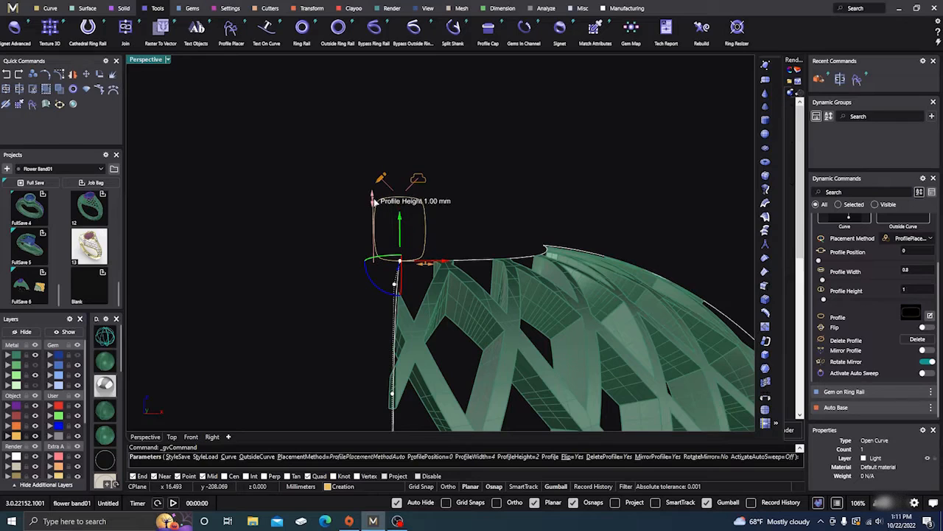
pyautogui.moveTo(319, 281); pyautogui.dragTo(337, 285, button='right')
pyautogui.moveTo(468, 234); pyautogui.dragTo(467, 288)
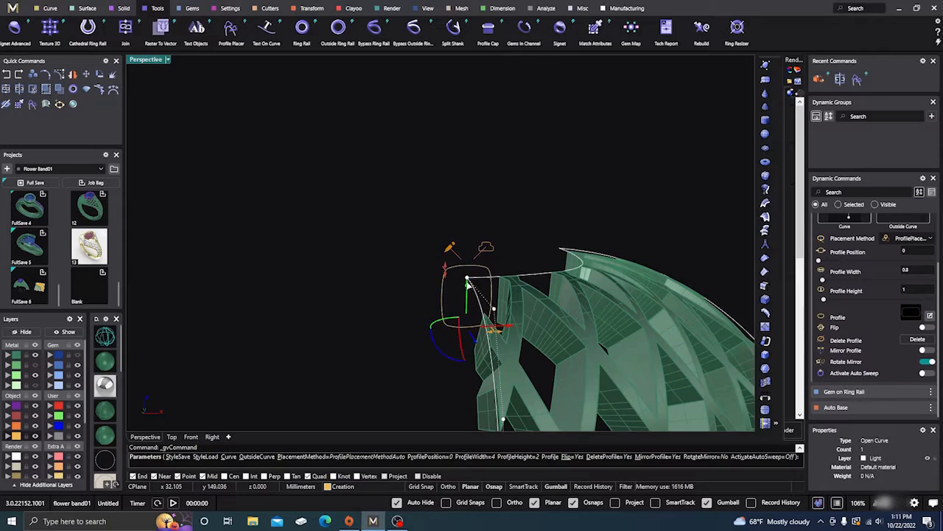
# Add a second profile at the lower end of the curve (profile position 1) and rotate it 90 degrees
pyautogui.moveTo(457, 320); pyautogui.dragTo(370, 296, button='right')
pyautogui.scroll(-10, 470, 133)
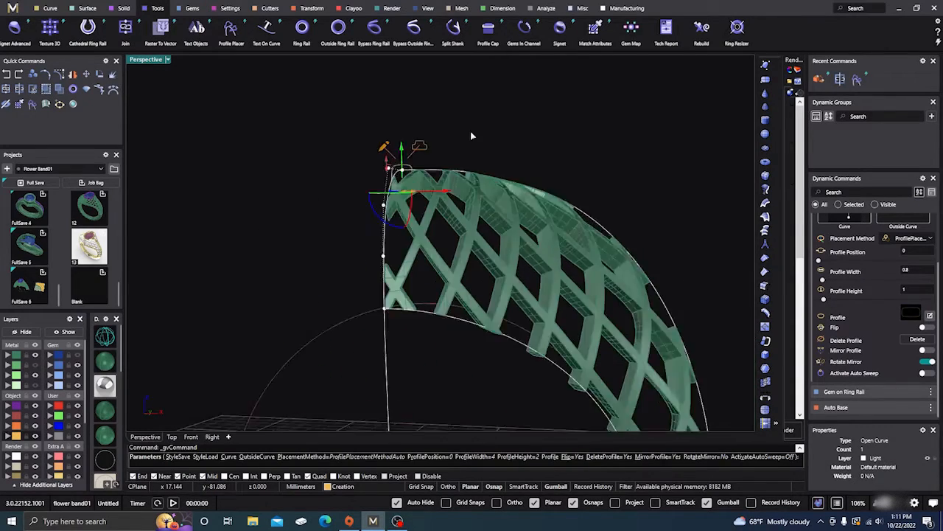
pyautogui.moveTo(454, 186); pyautogui.dragTo(521, 223, button='right')
pyautogui.scroll(-6, 397, 224)
pyautogui.moveTo(397, 225); pyautogui.dragTo(411, 317, button='right')
pyautogui.scroll(6, 478, 290)
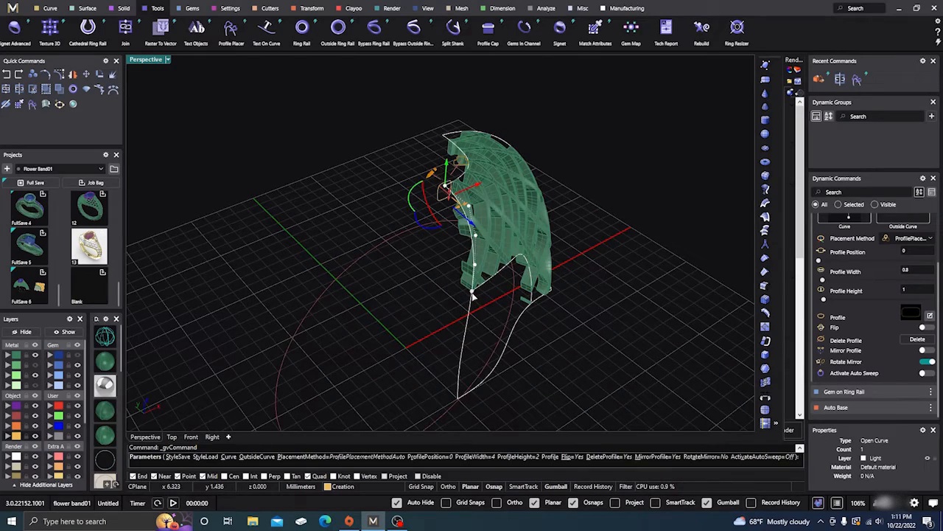
pyautogui.moveTo(473, 295); pyautogui.dragTo(398, 378, button='right')
pyautogui.click(387, 357)
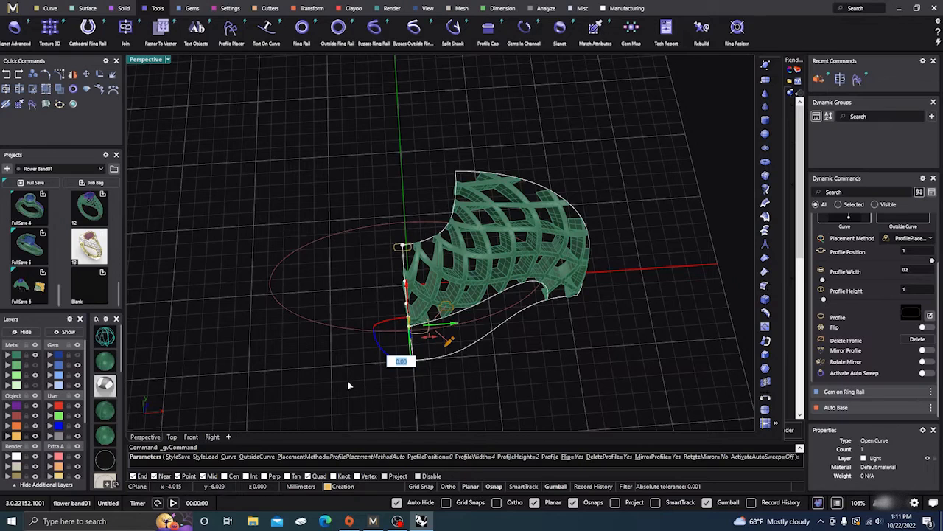
pyautogui.write('90')
pyautogui.press('Return')
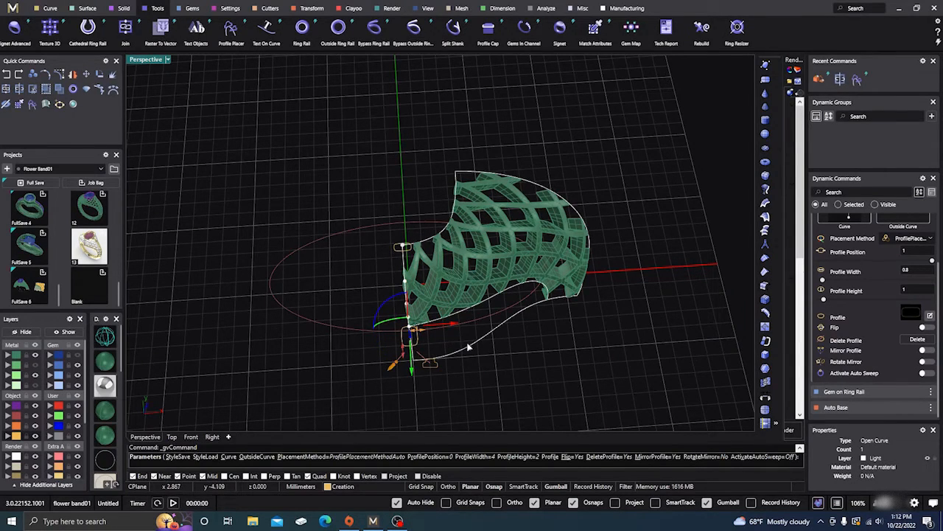
# Set the lower profile's width to 1 mm
pyautogui.moveTo(470, 358); pyautogui.dragTo(447, 382, button='right')
pyautogui.scroll(8, 392, 343)
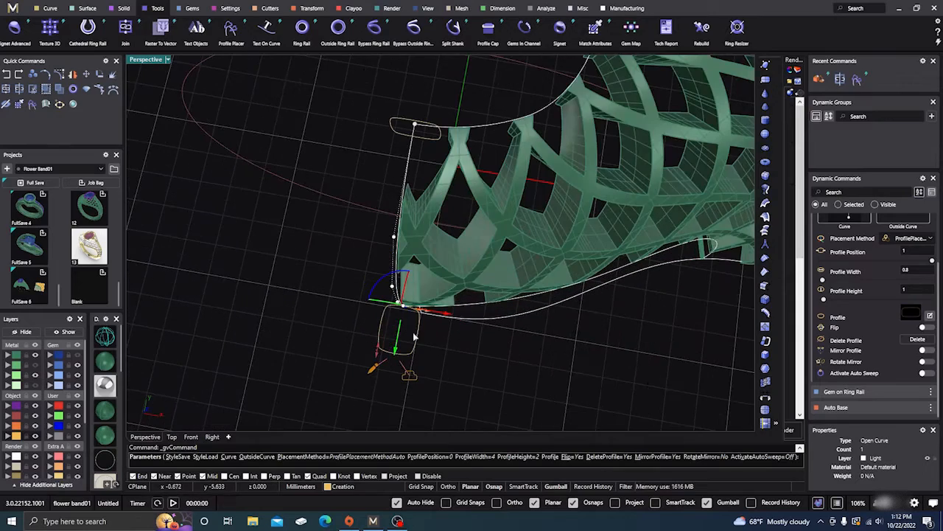
pyautogui.moveTo(415, 336); pyautogui.dragTo(472, 320, button='right')
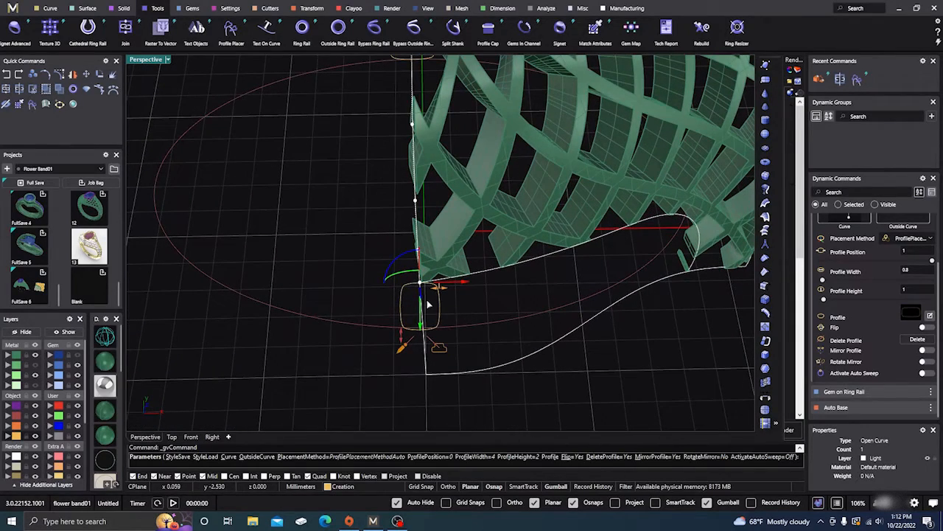
pyautogui.moveTo(439, 290); pyautogui.dragTo(447, 292)
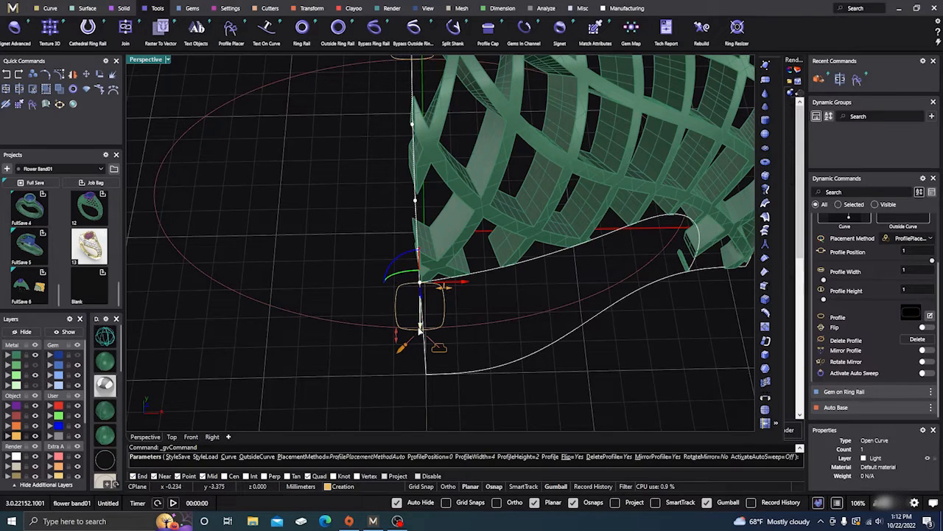
# Move the lower profile inward in the top view so it overlaps the lattice's lower corner, and finish placing profiles
pyautogui.click(171, 436)
pyautogui.scroll(-14, 446, 237)
pyautogui.scroll(20, 445, 359)
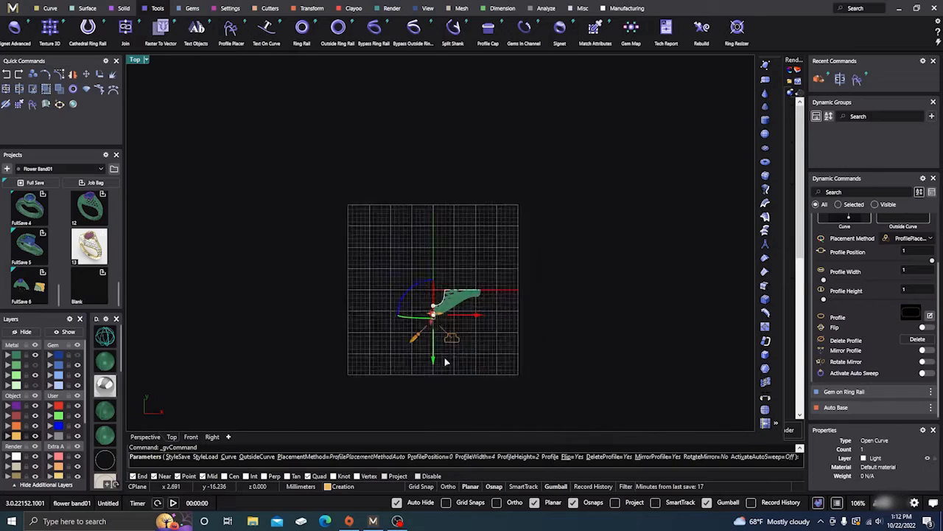
pyautogui.scroll(4, 424, 293)
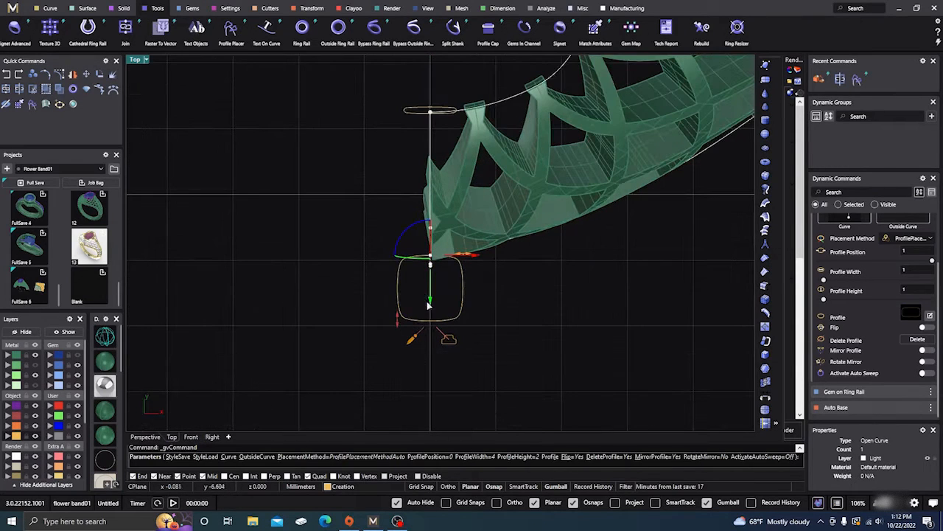
pyautogui.moveTo(431, 301); pyautogui.dragTo(438, 251)
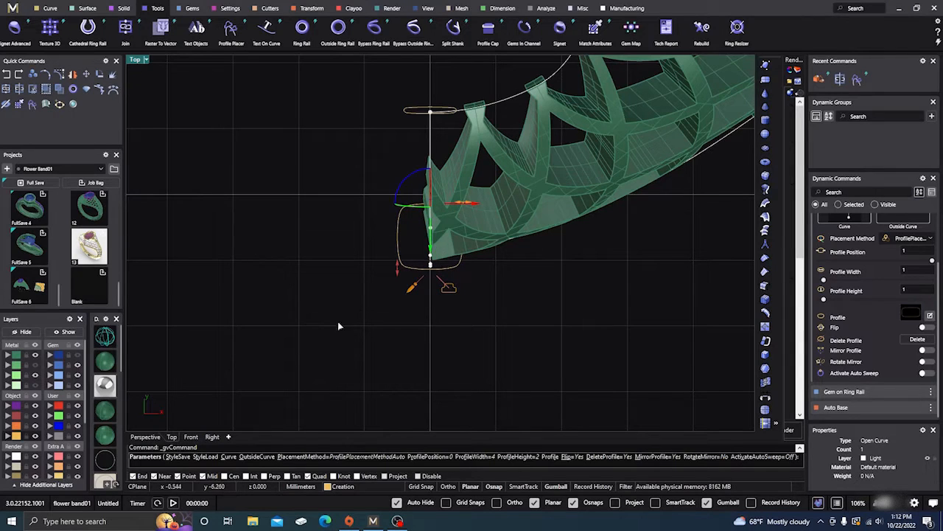
pyautogui.rightClick(295, 352)
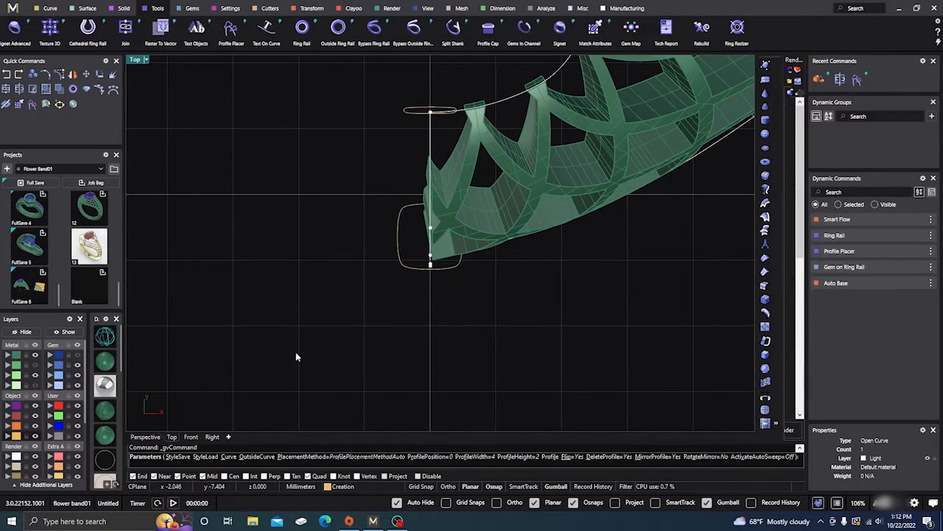
# Create a Sweep 1 border along the split end curve through the upper and lower profiles, with mirror cap and start dome enabled
pyautogui.click(145, 436)
pyautogui.moveTo(362, 327)
pyautogui.mouseDown(button='right')
pyautogui.moveTo(398, 371)
pyautogui.moveTo(352, 309)
pyautogui.moveTo(362, 331)
pyautogui.moveTo(357, 325)
pyautogui.mouseUp(button='right')
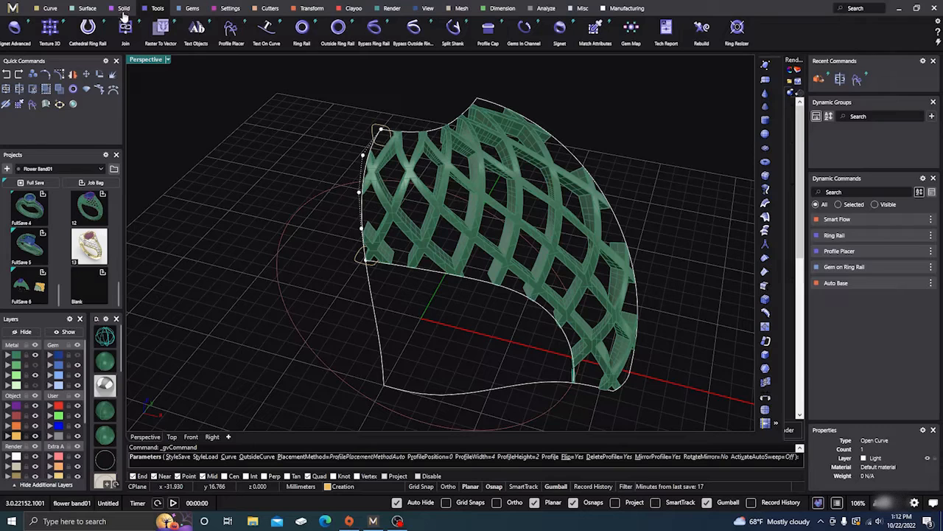
pyautogui.click(87, 8)
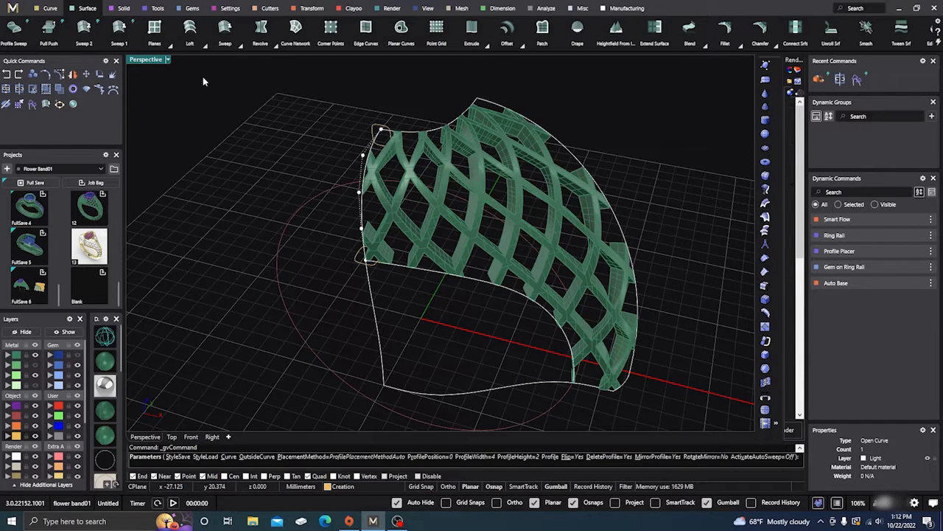
pyautogui.click(120, 29)
pyautogui.click(361, 203)
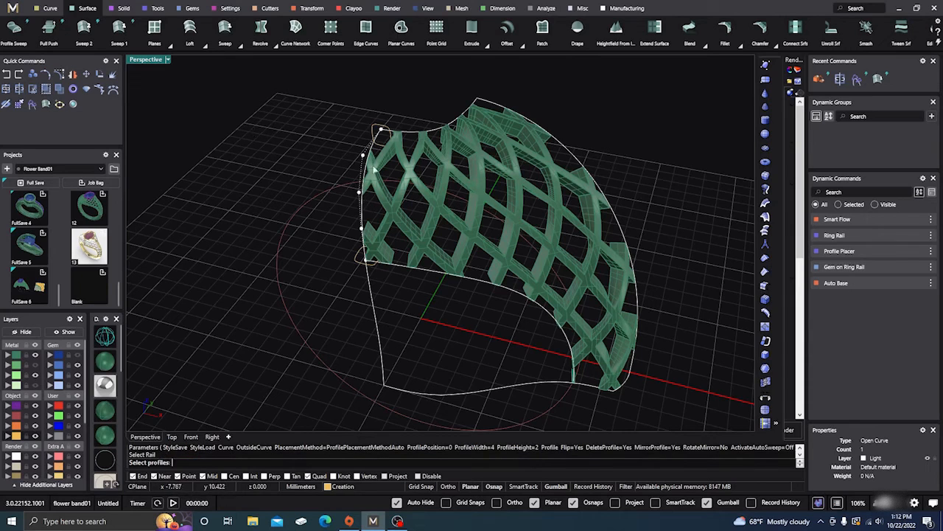
pyautogui.click(378, 131)
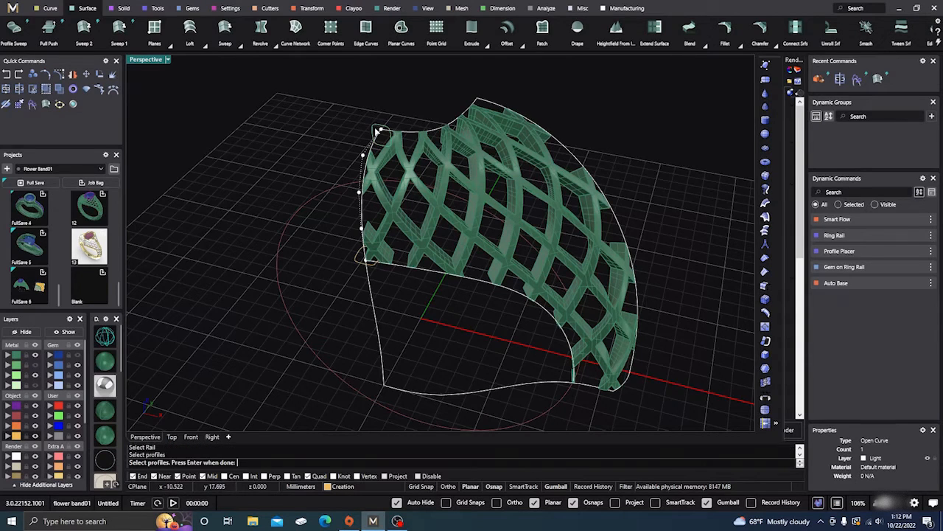
pyautogui.click(362, 264)
pyautogui.press('Return')
pyautogui.moveTo(314, 306); pyautogui.dragTo(364, 261, button='right')
pyautogui.scroll(5, 405, 252)
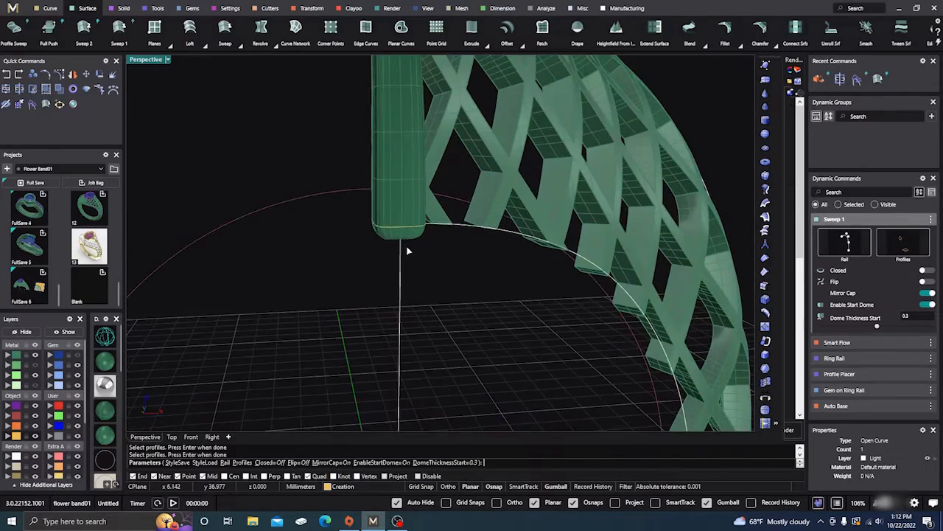
pyautogui.scroll(-6, 406, 257)
pyautogui.moveTo(406, 259); pyautogui.dragTo(409, 278, button='right')
pyautogui.press('Return')
# Place a profile at the upper end of the lattice's boundary curve along the ring's centre plane and rotate it 90 degrees
pyautogui.keyDown('shift'); pyautogui.click(536, 198); pyautogui.keyUp('shift')
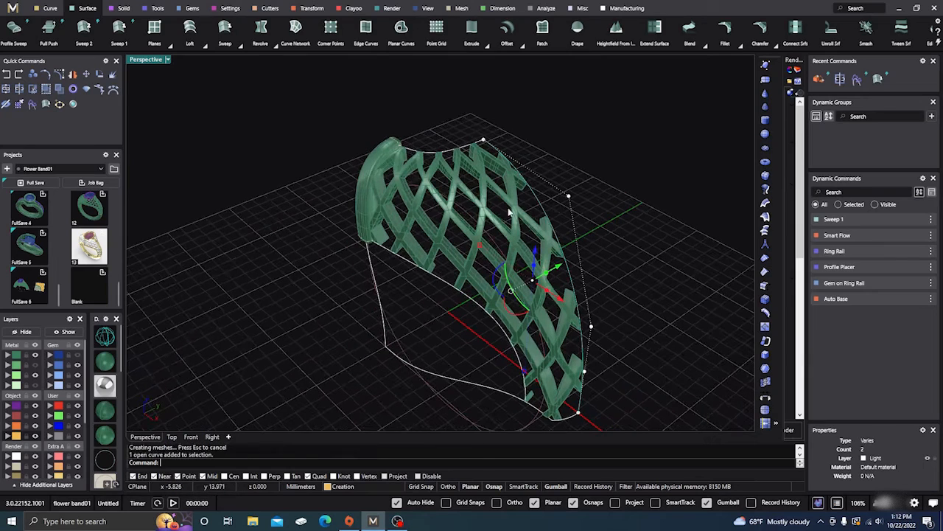
pyautogui.moveTo(273, 231); pyautogui.dragTo(238, 251, button='right')
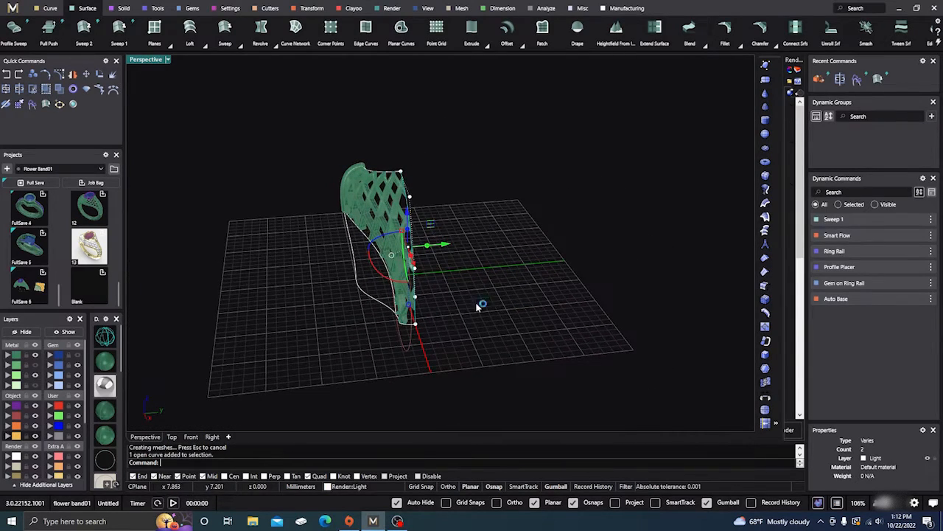
pyautogui.moveTo(477, 306)
pyautogui.mouseDown(button='right')
pyautogui.moveTo(460, 326)
pyautogui.moveTo(482, 318)
pyautogui.moveTo(471, 310)
pyautogui.mouseUp(button='right')
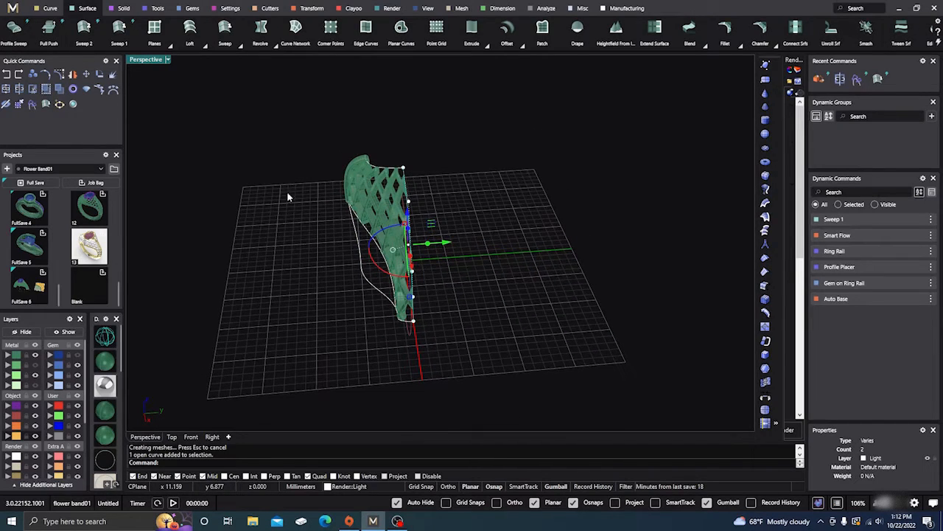
pyautogui.click(49, 8)
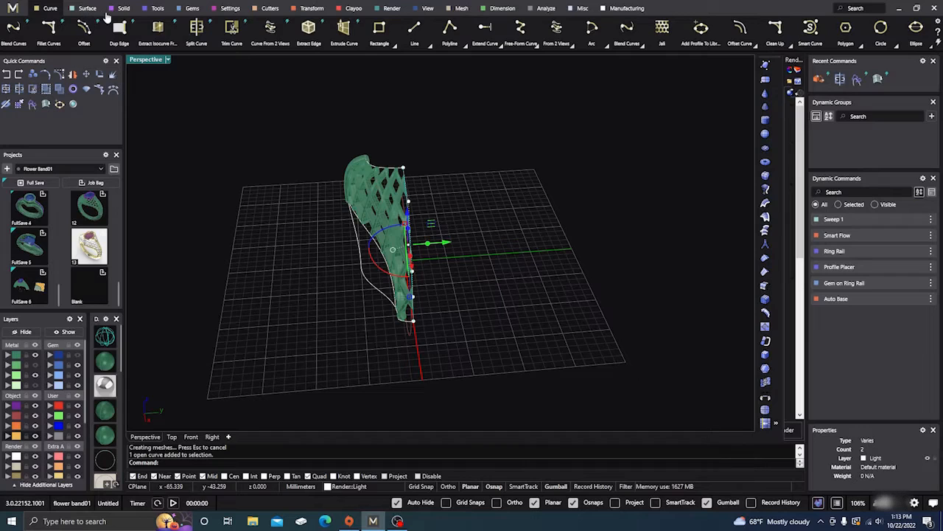
pyautogui.click(161, 10)
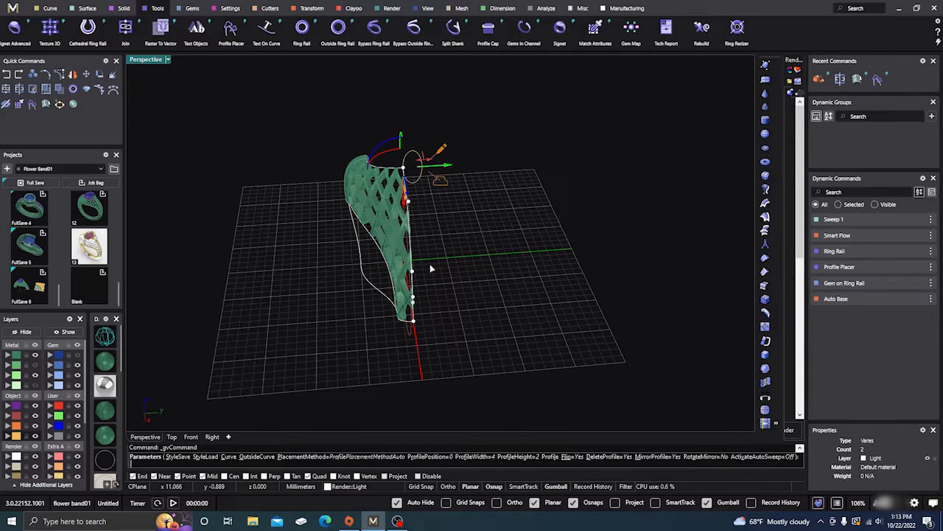
pyautogui.moveTo(444, 214); pyautogui.dragTo(417, 157, button='right')
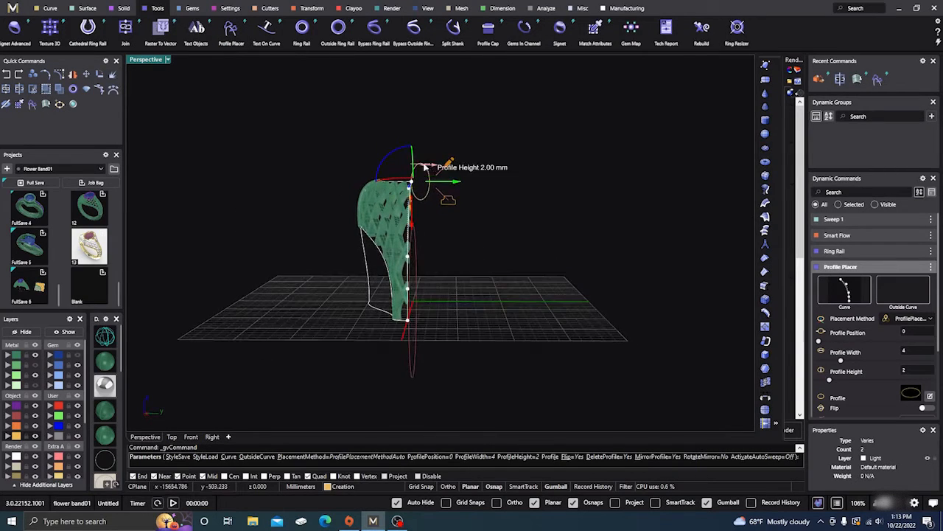
pyautogui.click(395, 153)
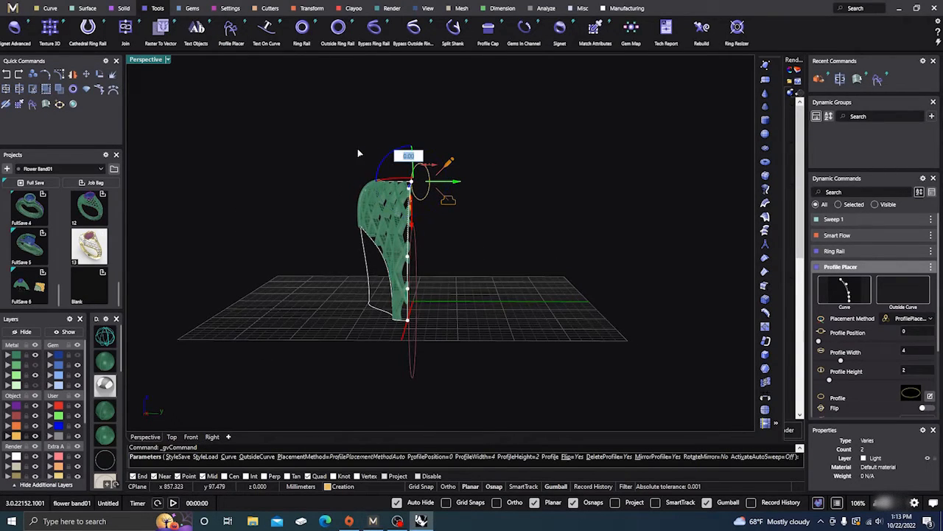
pyautogui.write('90')
pyautogui.press('Return')
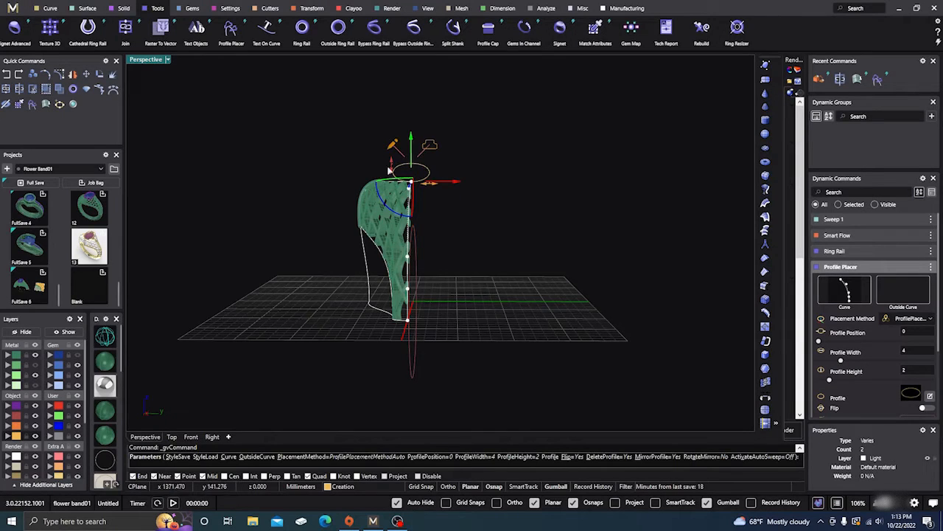
# Change the upper profile's shape to Shank library profile 02, the rounded rectangle
pyautogui.scroll(2, 390, 171)
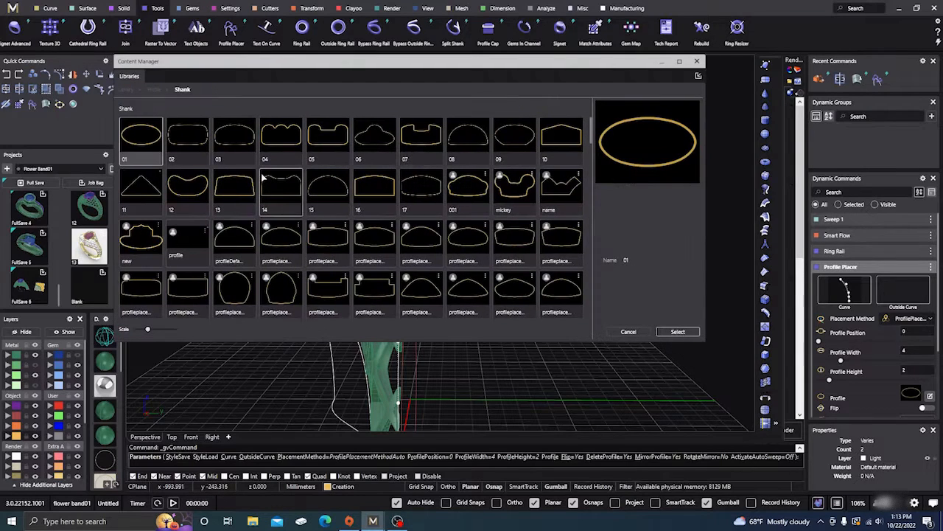
pyautogui.click(191, 134)
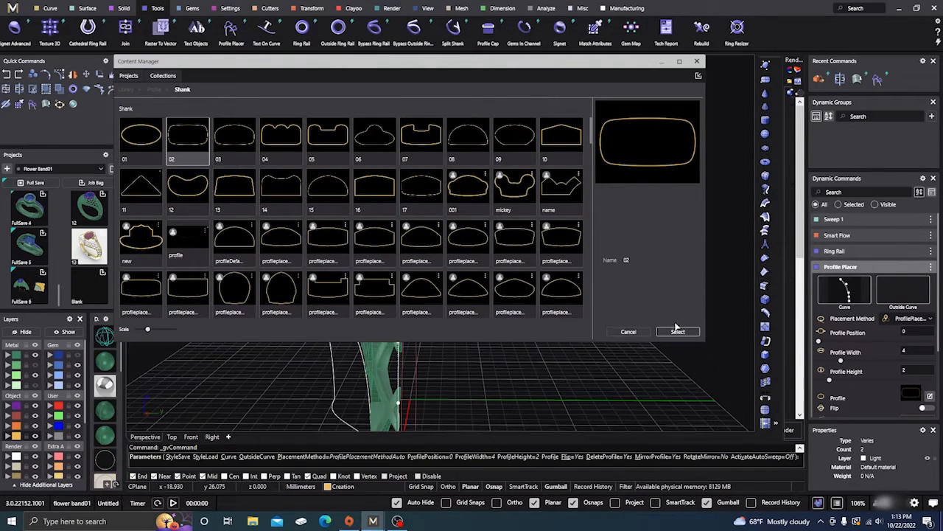
pyautogui.click(696, 61)
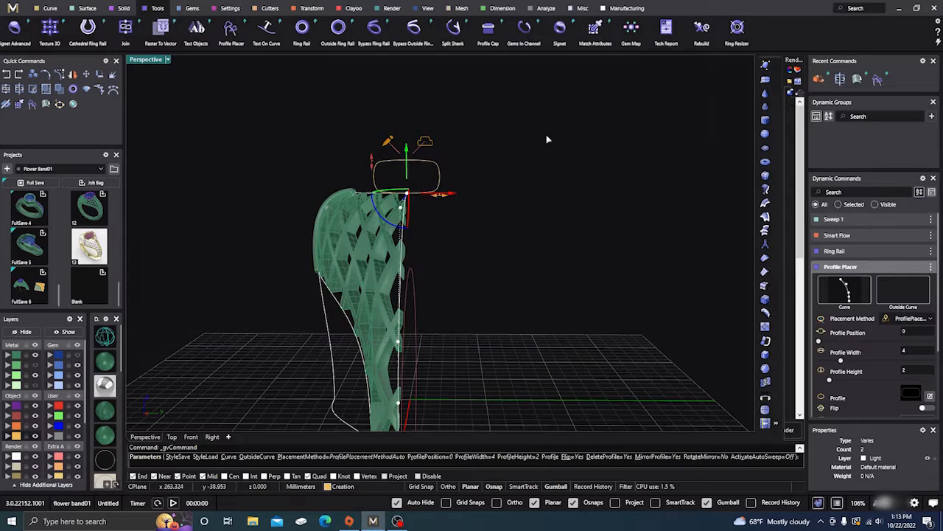
# Resize the upper profile to 1.8 mm wide and 1.5 mm high
pyautogui.scroll(5, 396, 172)
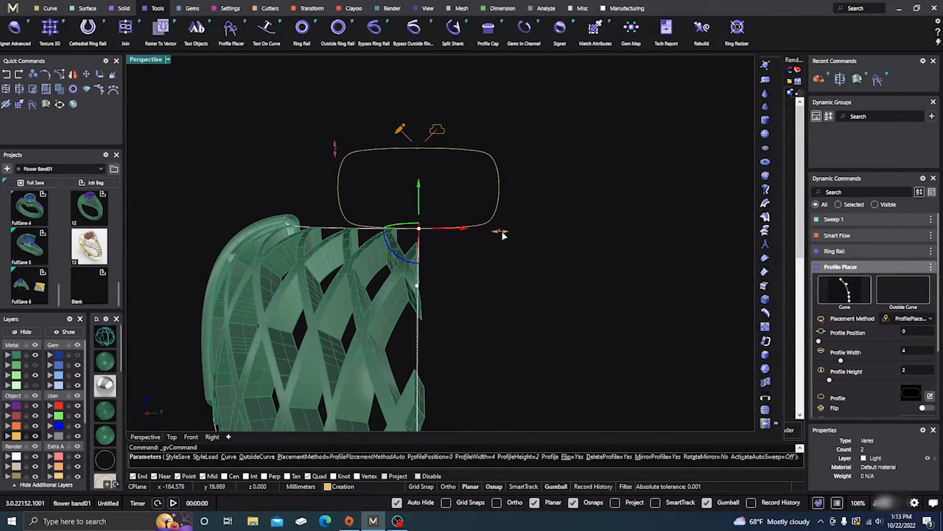
pyautogui.moveTo(501, 234); pyautogui.dragTo(413, 233)
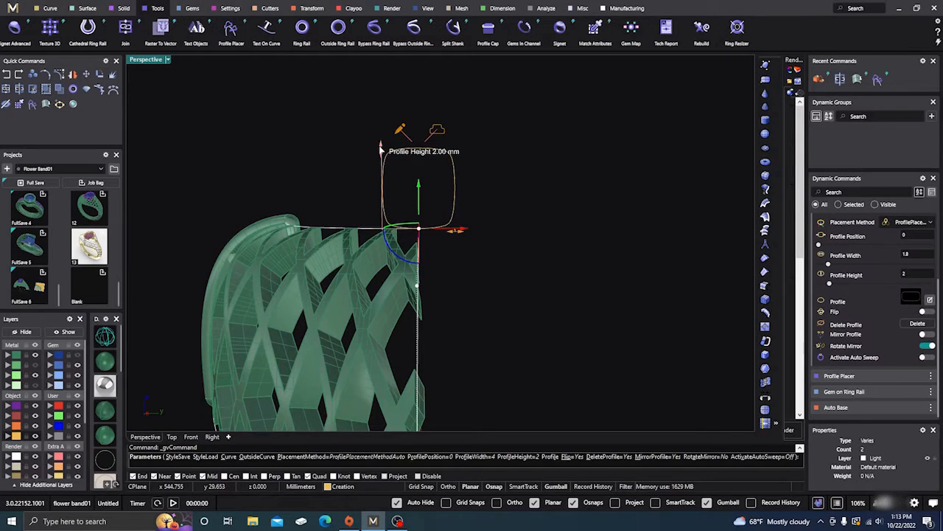
pyautogui.moveTo(381, 151); pyautogui.dragTo(380, 172)
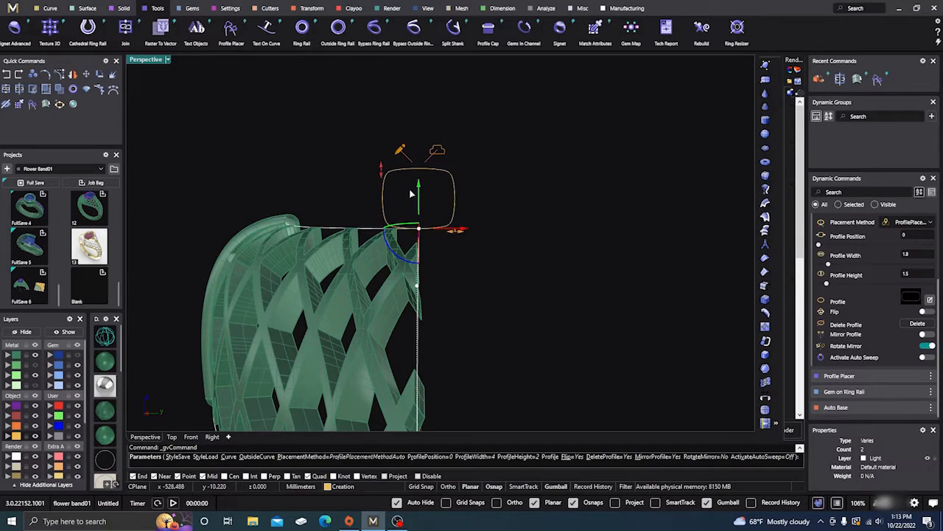
# Move the upper profile down in the right view so it overlaps the lattice's upper corner
pyautogui.click(212, 438)
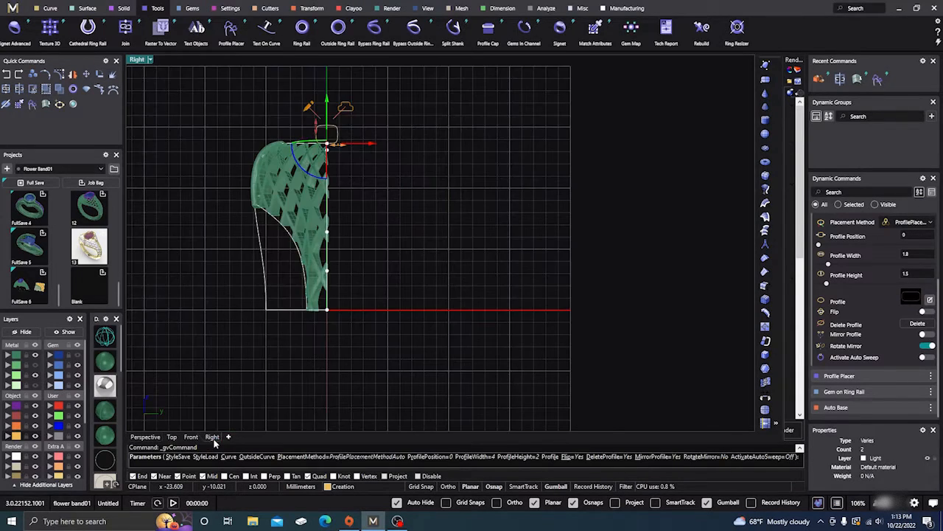
pyautogui.scroll(5, 383, 214)
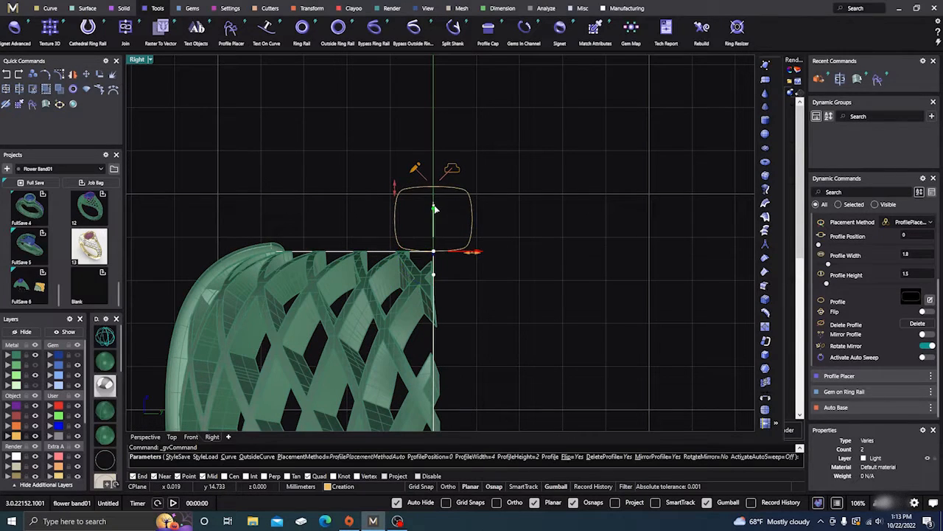
pyautogui.moveTo(434, 210); pyautogui.dragTo(432, 258)
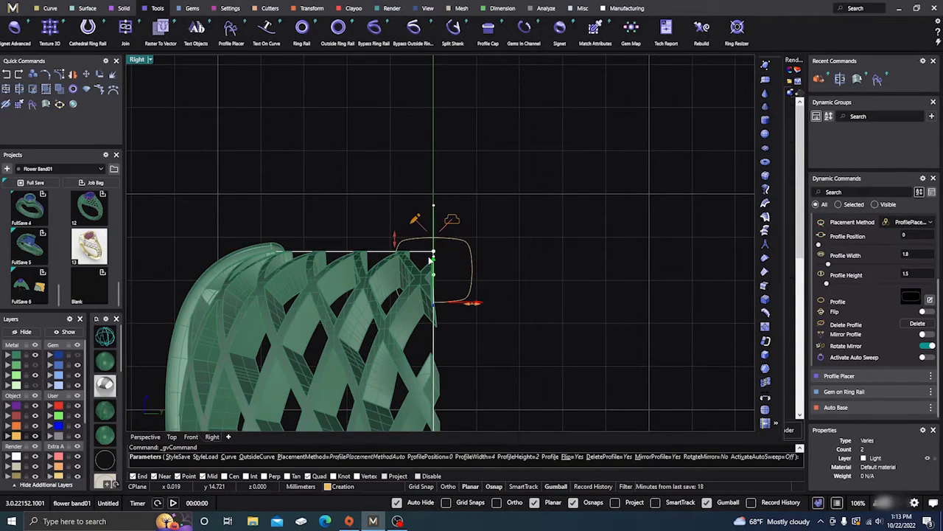
pyautogui.scroll(-3, 386, 150)
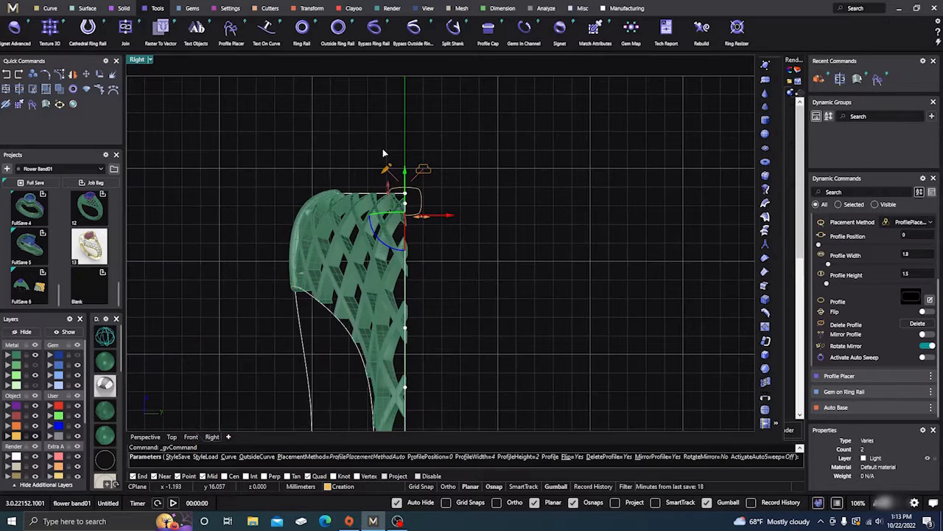
pyautogui.scroll(-2, 372, 142)
# Add a second profile at the lower end of the centre-plane curve (profile position 1) and rotate it 90 degrees
pyautogui.click(145, 436)
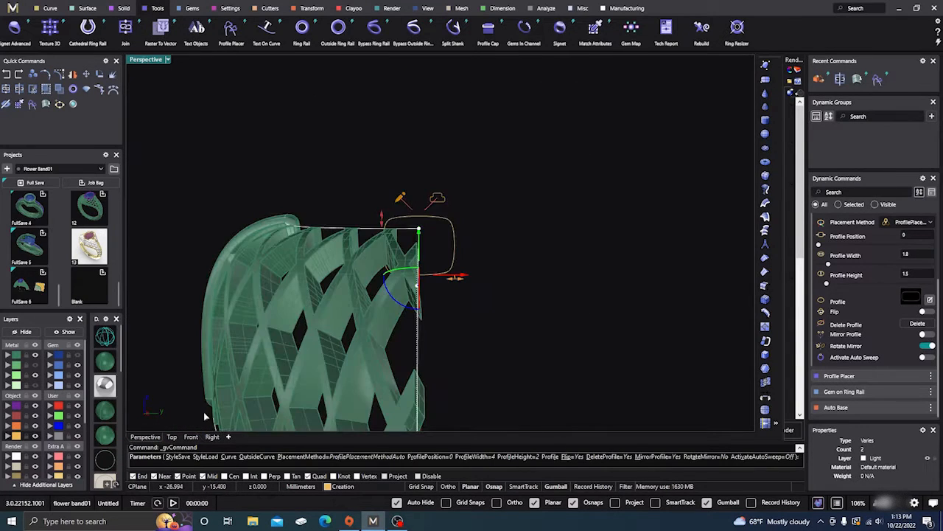
pyautogui.moveTo(556, 177); pyautogui.dragTo(507, 270, button='right')
pyautogui.scroll(4, 472, 317)
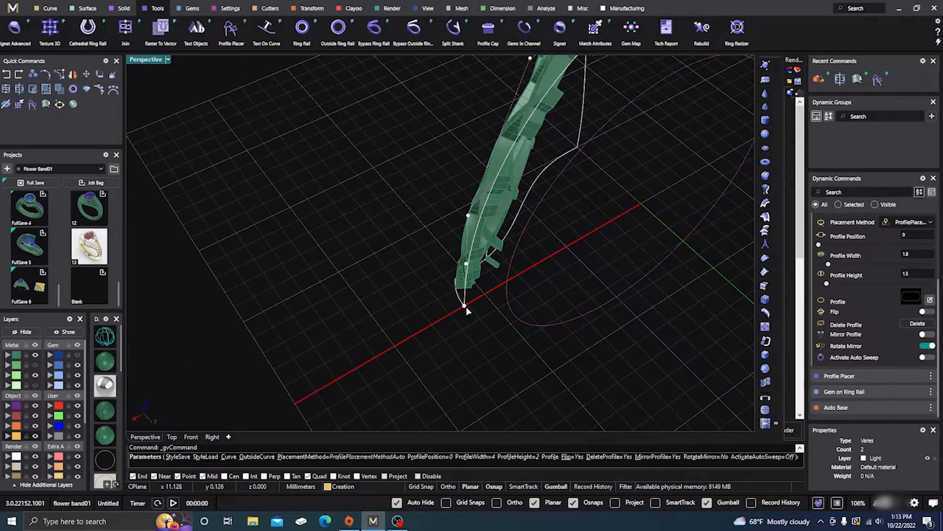
pyautogui.click(467, 306)
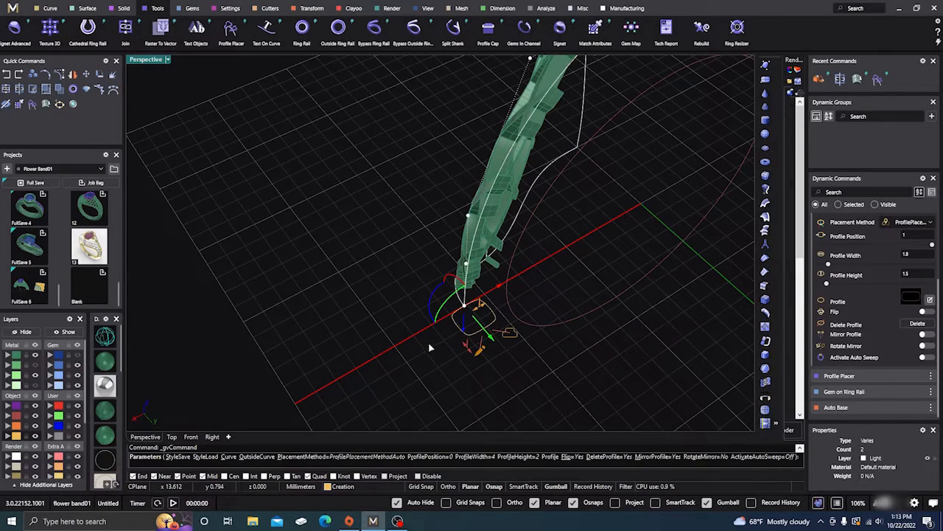
pyautogui.moveTo(429, 344); pyautogui.dragTo(457, 355, button='right')
pyautogui.click(435, 306)
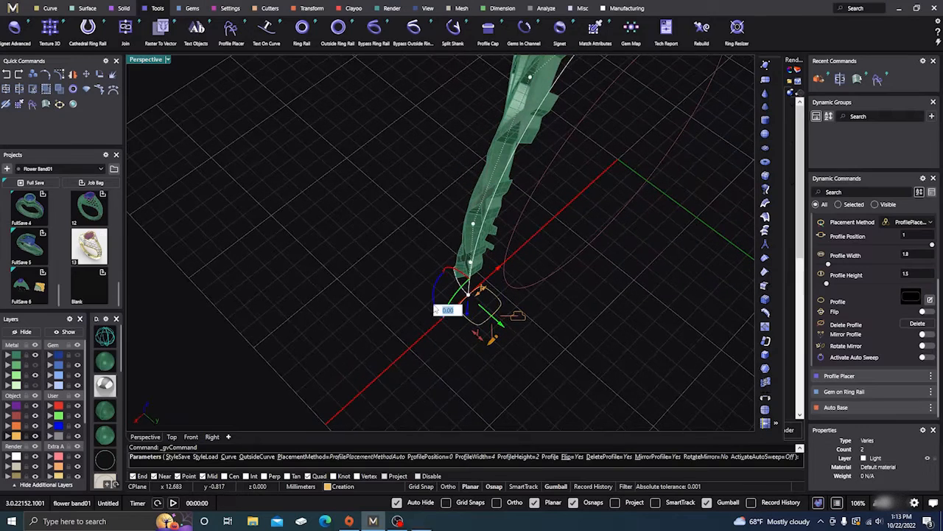
pyautogui.write('90')
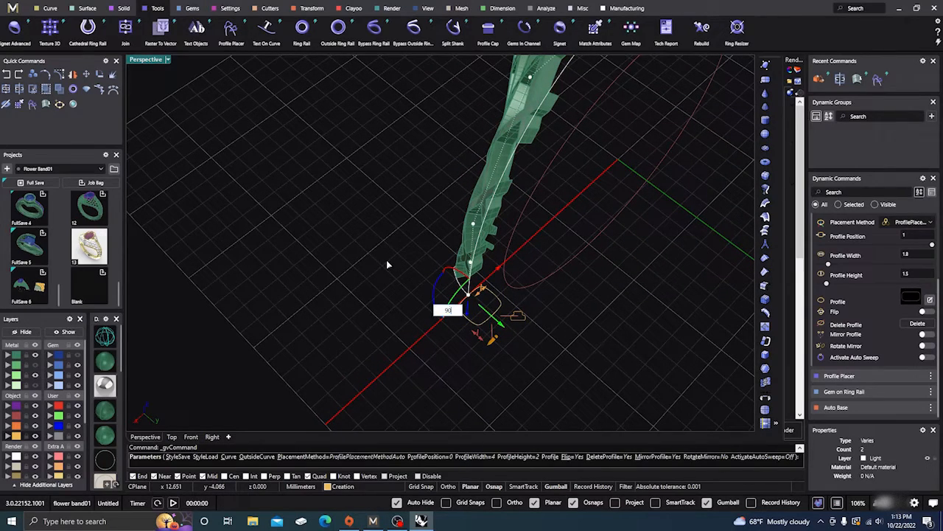
pyautogui.press('Return')
# Set the width of the centre-plane curve's lower profile to 2 mm
pyautogui.moveTo(343, 331); pyautogui.dragTo(423, 346, button='right')
pyautogui.moveTo(476, 283); pyautogui.dragTo(482, 268, button='right')
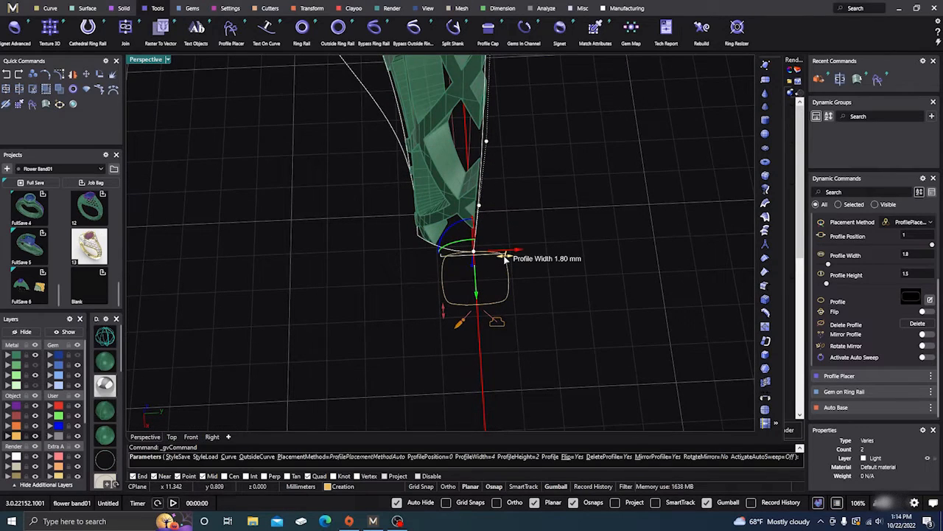
pyautogui.moveTo(508, 258); pyautogui.dragTo(514, 262)
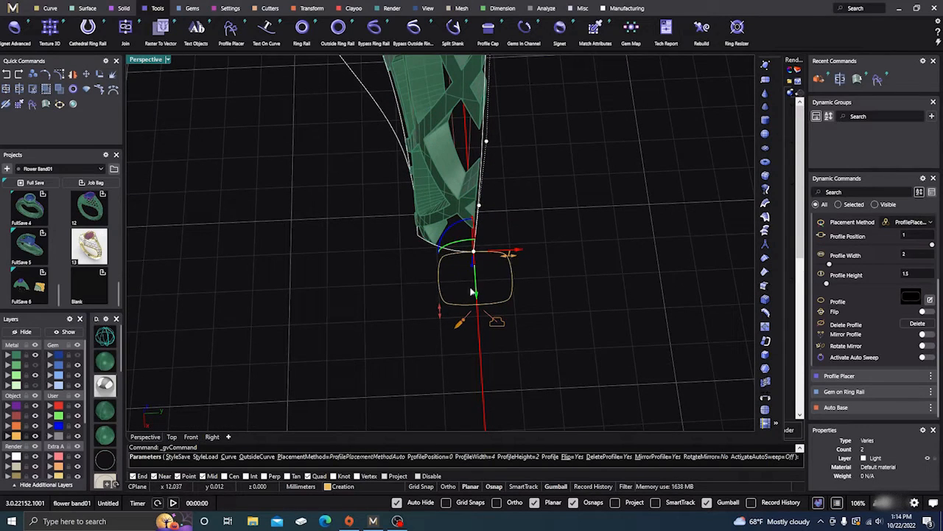
# Move the lower profile inward so it overlaps the lattice's lower end, and finish placing profiles on the centre-plane curve
pyautogui.moveTo(485, 313); pyautogui.dragTo(380, 305, button='right')
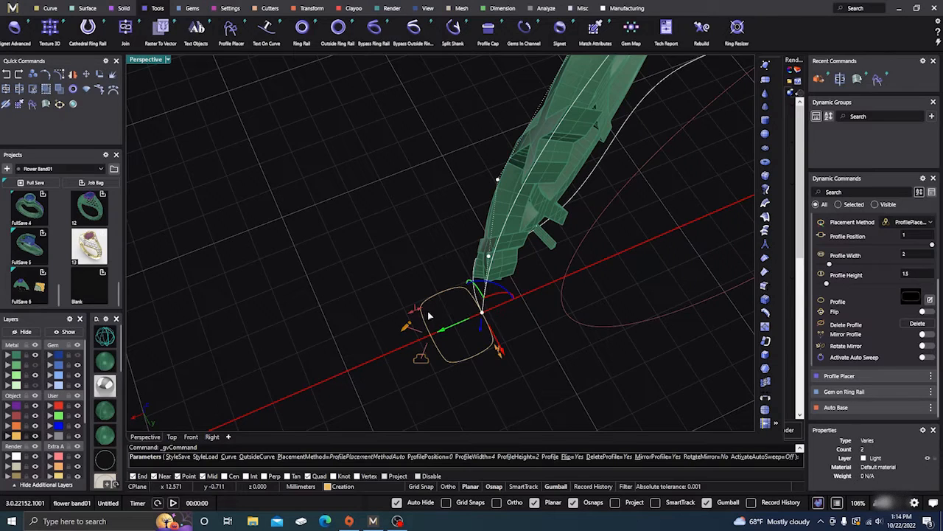
pyautogui.moveTo(442, 331); pyautogui.dragTo(489, 320)
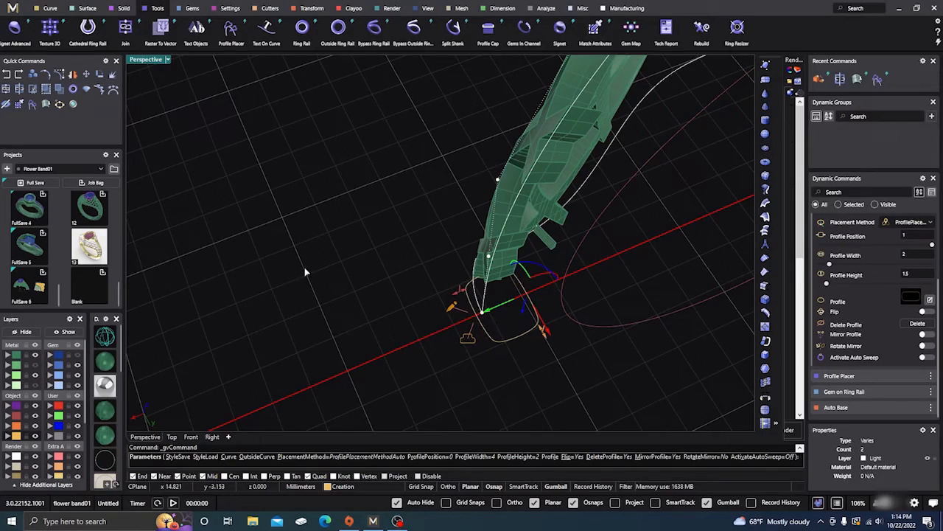
pyautogui.moveTo(305, 270); pyautogui.dragTo(459, 327, button='right')
pyautogui.moveTo(395, 362); pyautogui.dragTo(341, 350, button='right')
pyautogui.scroll(-5, 363, 343)
# Place a profile with Profile Placer at the lower end of the lattice's curved side boundary
pyautogui.moveTo(501, 316); pyautogui.dragTo(438, 262, button='right')
pyautogui.scroll(3, 420, 250)
pyautogui.click(425, 268)
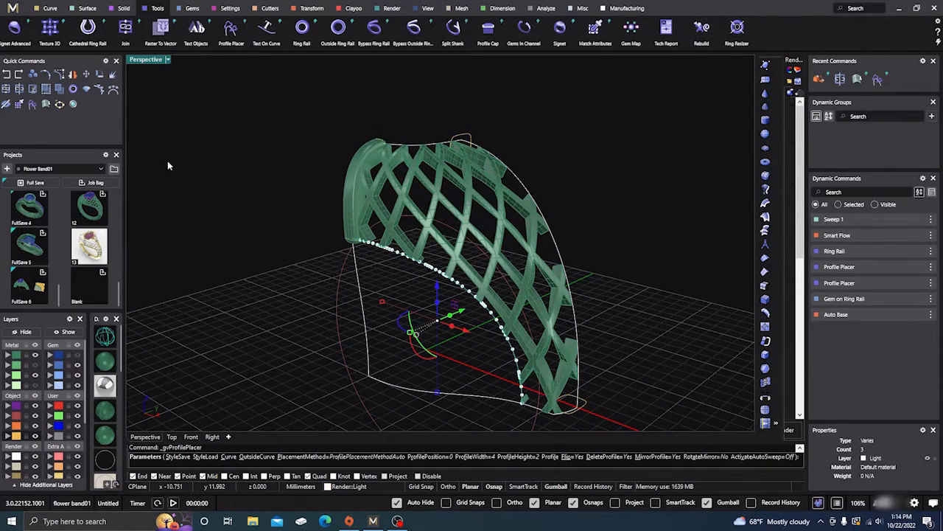
pyautogui.click(231, 30)
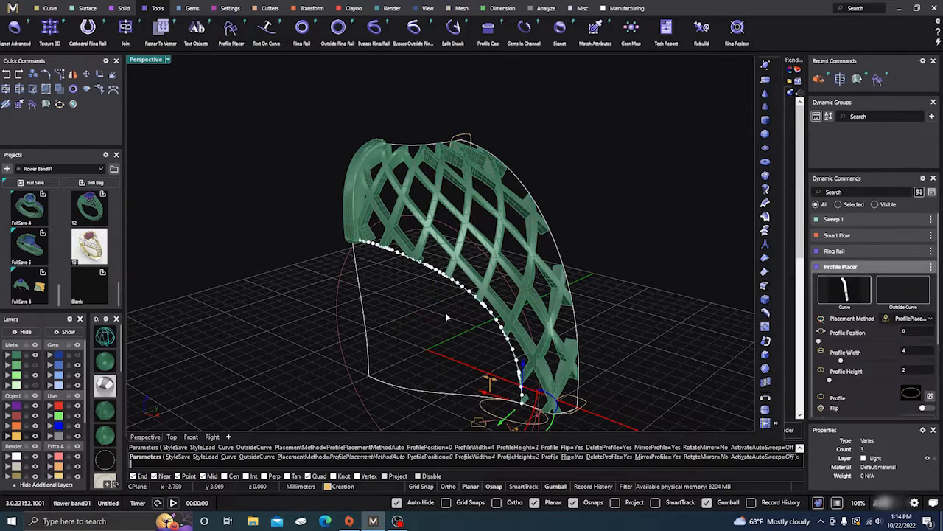
pyautogui.moveTo(446, 315)
pyautogui.mouseDown(button='right')
pyautogui.moveTo(371, 410)
pyautogui.moveTo(466, 367)
pyautogui.moveTo(432, 404)
pyautogui.moveTo(446, 333)
pyautogui.mouseUp(button='right')
pyautogui.scroll(2, 453, 331)
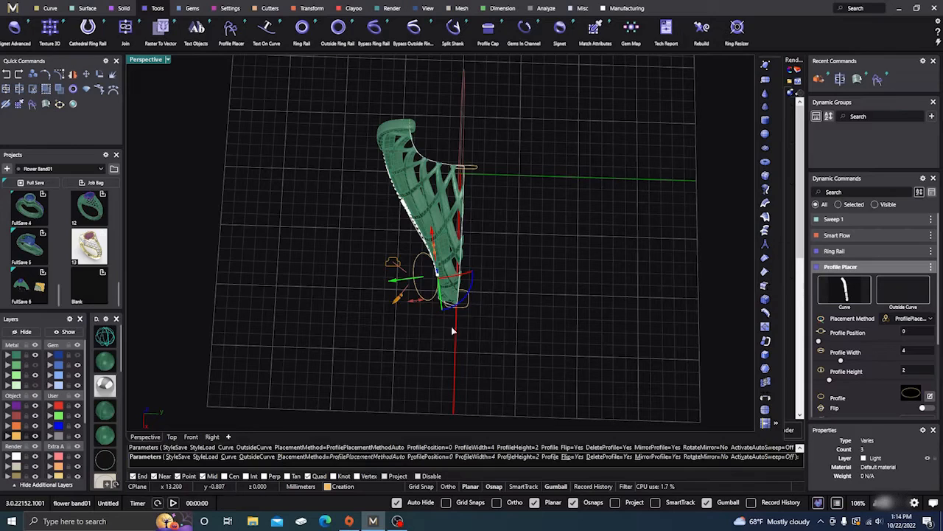
# Try rotating the side boundary's new profile by 90 degrees
pyautogui.click(473, 285)
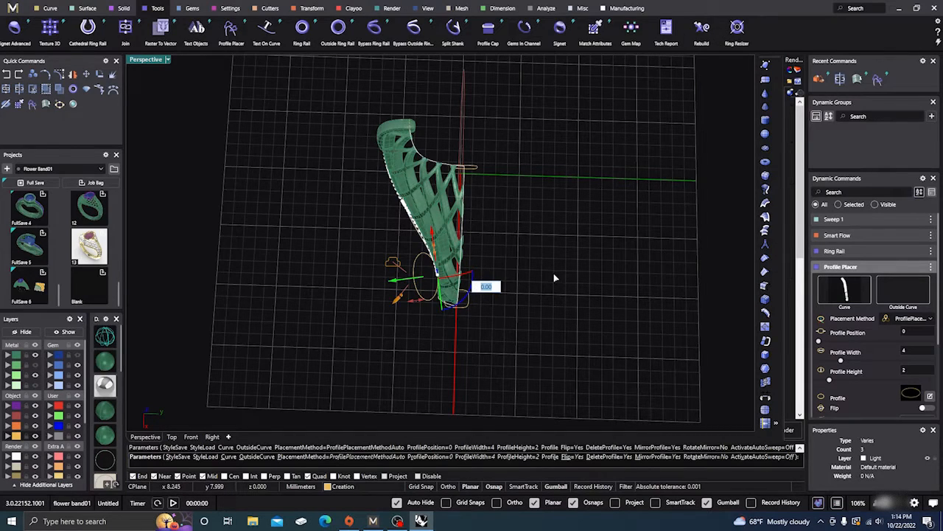
pyautogui.write('90')
pyautogui.press('Return')
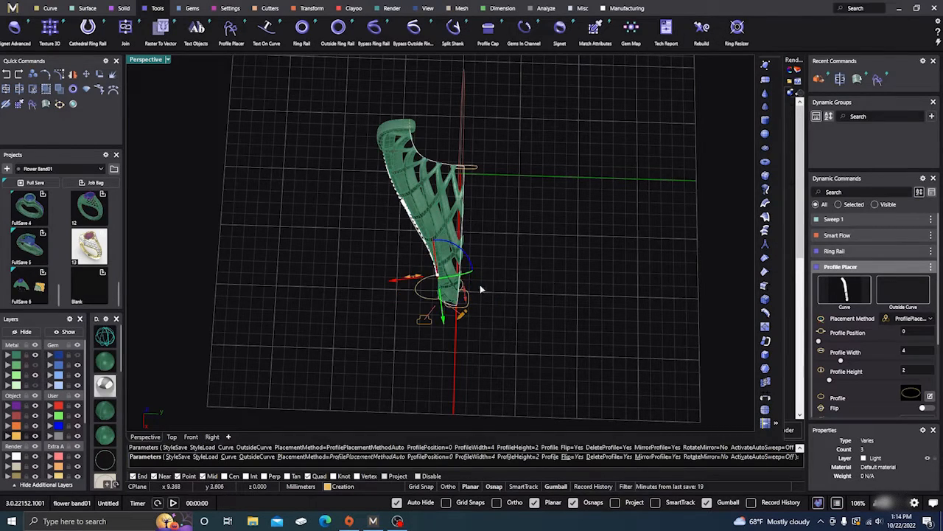
pyautogui.scroll(3, 426, 285)
pyautogui.moveTo(426, 355); pyautogui.dragTo(447, 289, button='right')
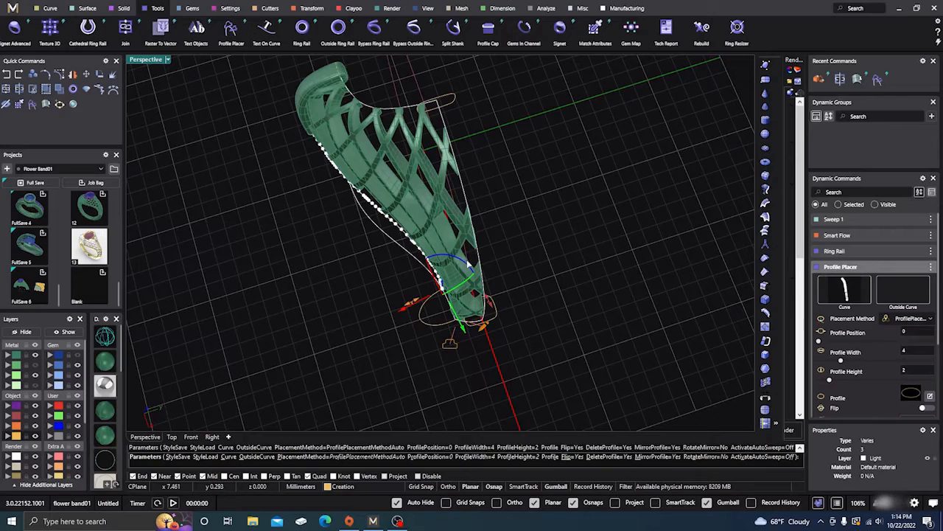
# Rotate the side boundary's profile back by -90 degrees
pyautogui.click(467, 269)
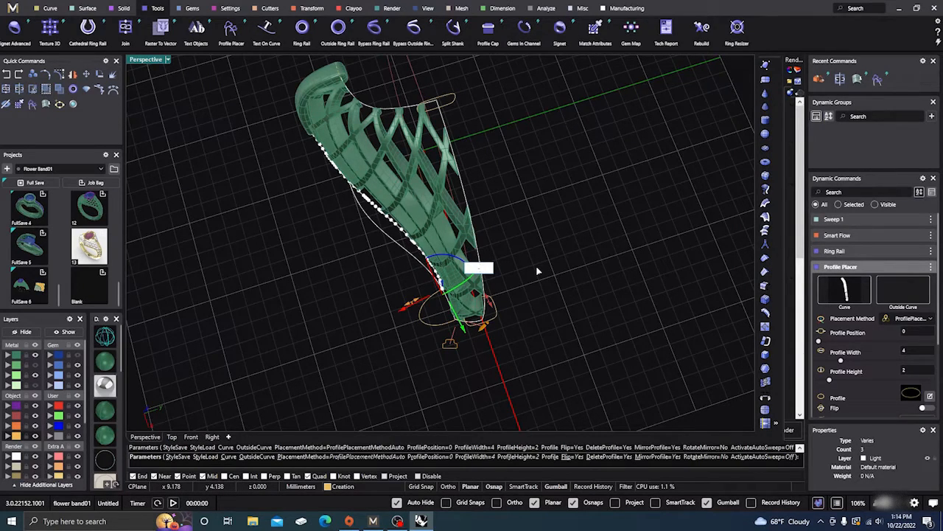
pyautogui.write('-90')
pyautogui.press('Return')
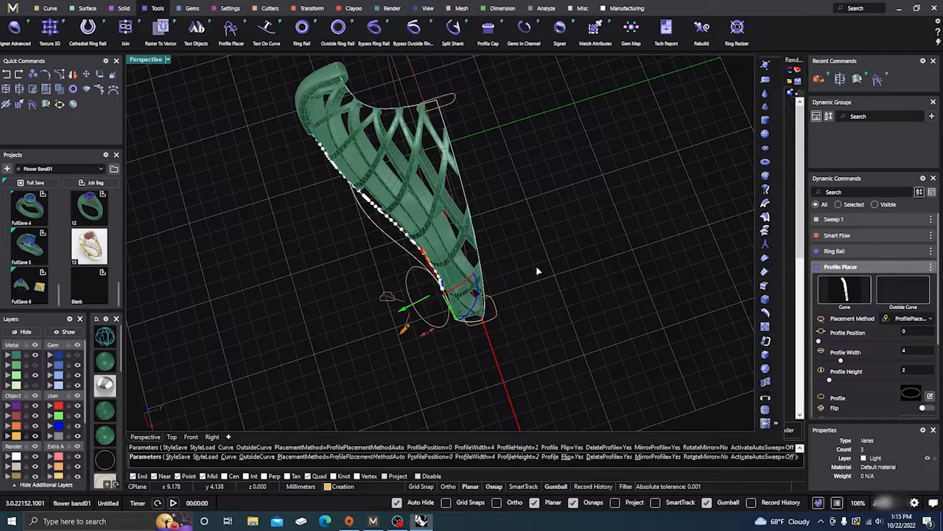
# Rotate the side boundary's lower profile by 90 degrees in its own plane
pyautogui.scroll(3, 432, 322)
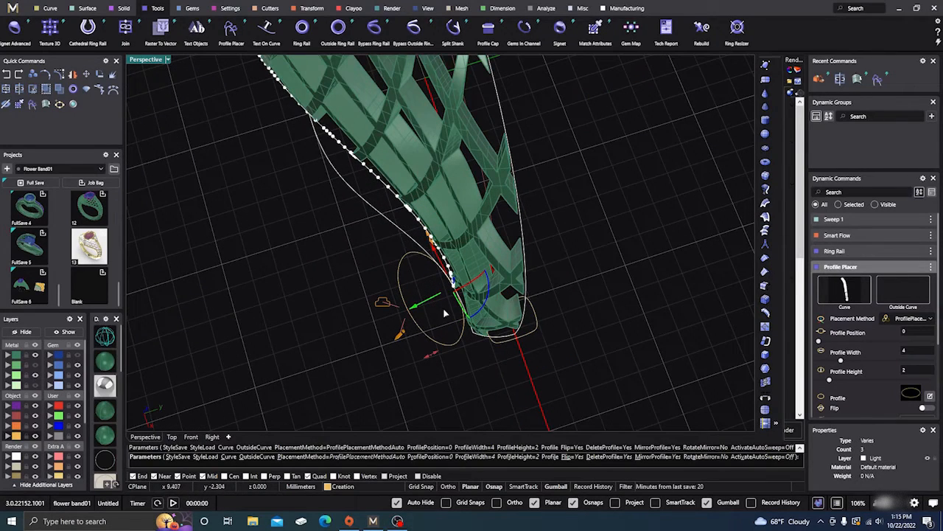
pyautogui.click(480, 303)
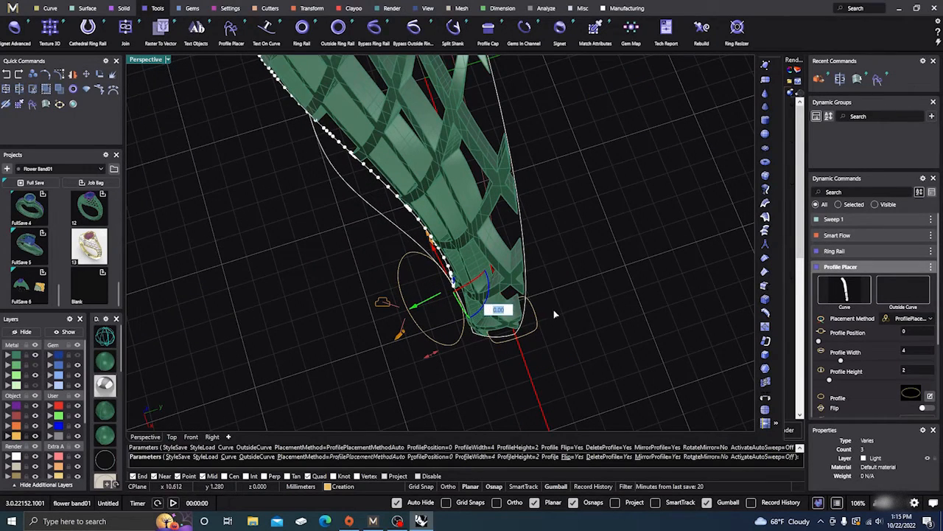
pyautogui.write('0')
pyautogui.press('BackSpace')
pyautogui.write('90')
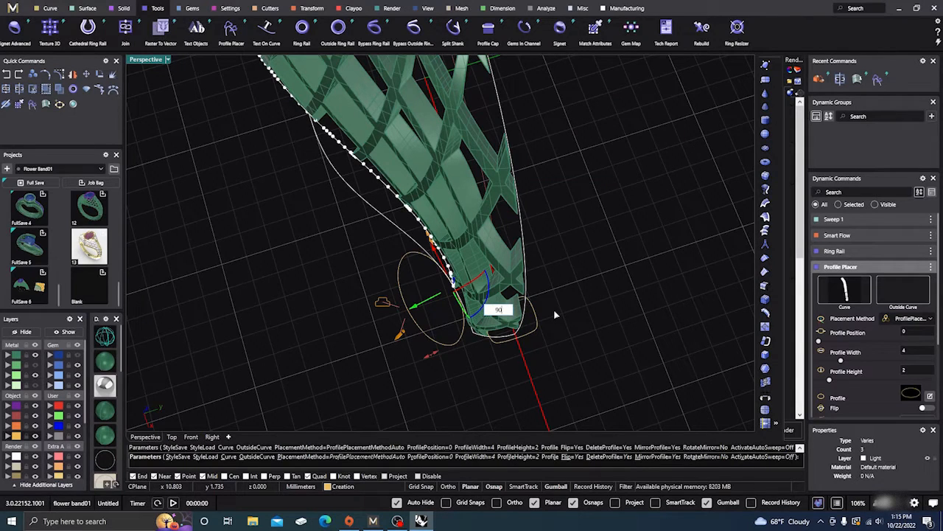
pyautogui.press('Return')
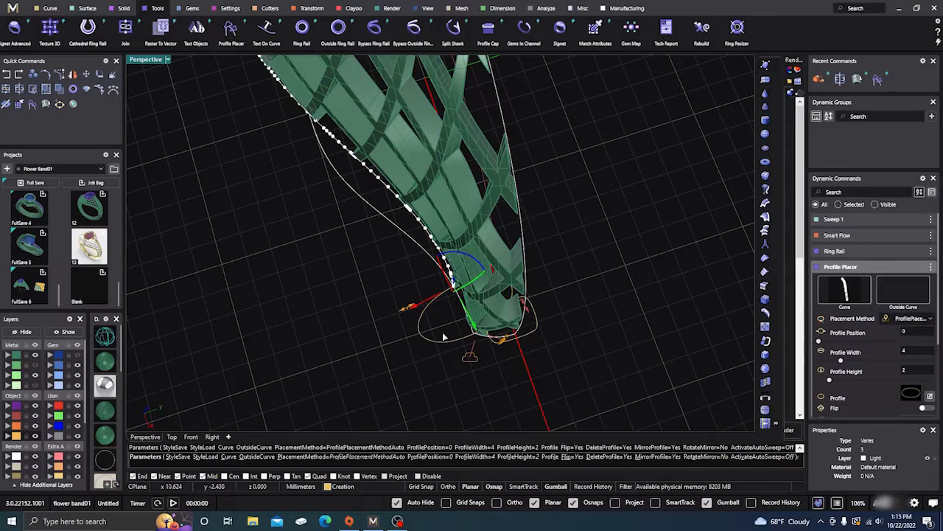
# Change the side boundary's profile shape to Shank profile 02 from the profile library
pyautogui.scroll(2, 443, 331)
pyautogui.moveTo(432, 325); pyautogui.dragTo(727, 289, button='right')
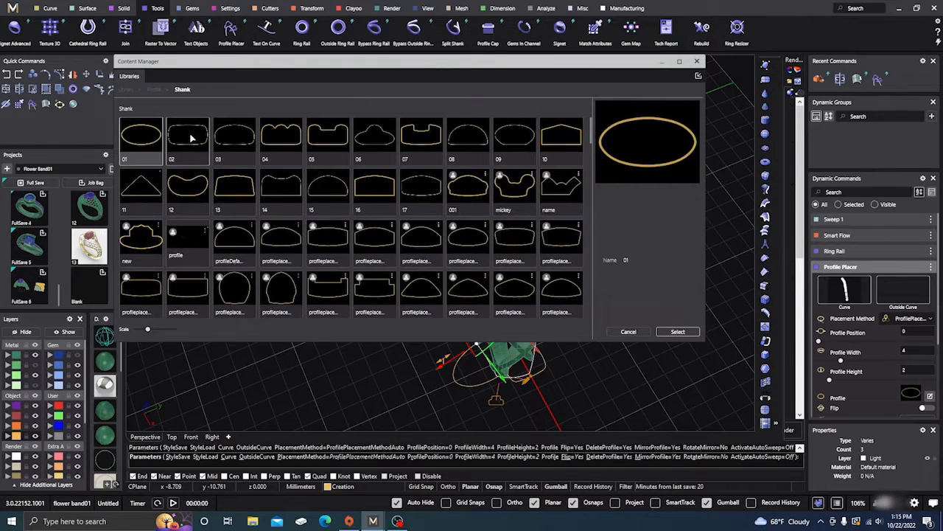
pyautogui.click(189, 135)
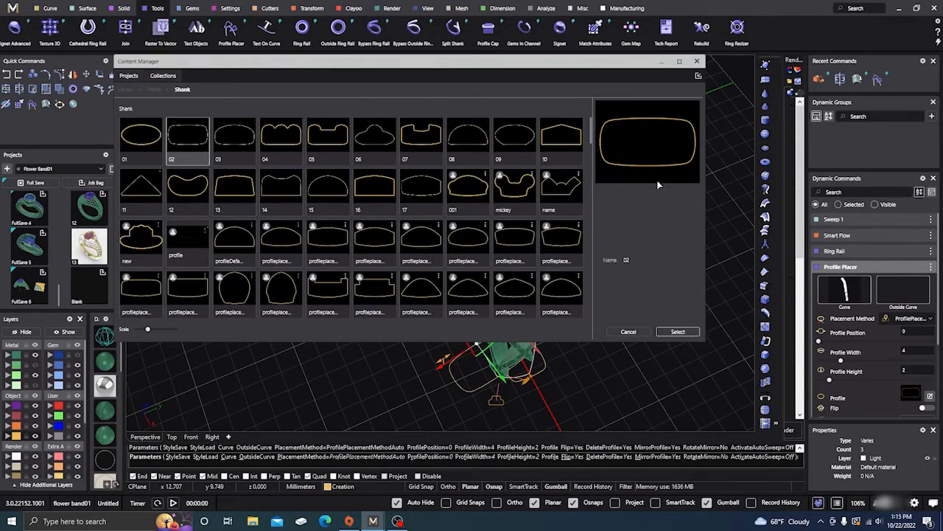
pyautogui.click(698, 62)
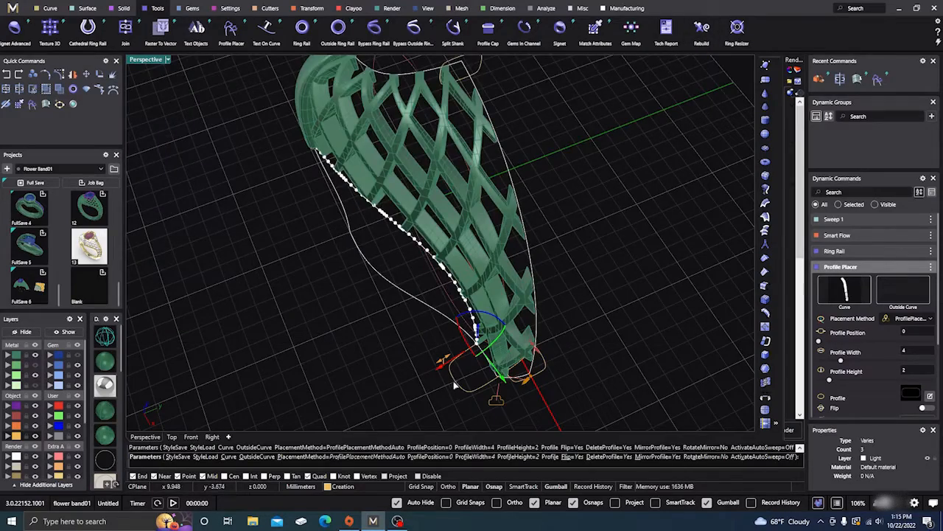
# Reduce the side boundary's lower profile to a width of 1.2 and shift it inward against the lattice's lower end
pyautogui.scroll(2, 454, 384)
pyautogui.scroll(-2, 481, 365)
pyautogui.moveTo(489, 361); pyautogui.dragTo(471, 365, button='right')
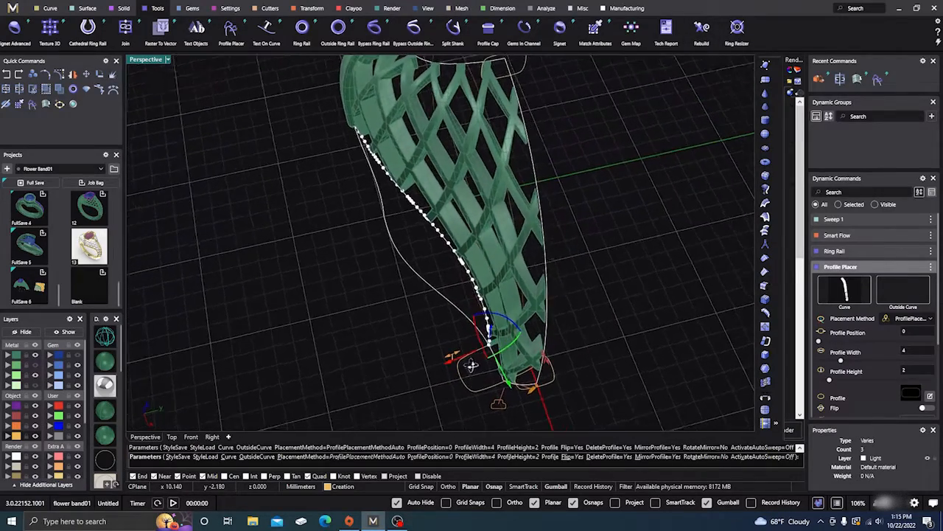
pyautogui.scroll(-4, 472, 366)
pyautogui.scroll(8, 468, 298)
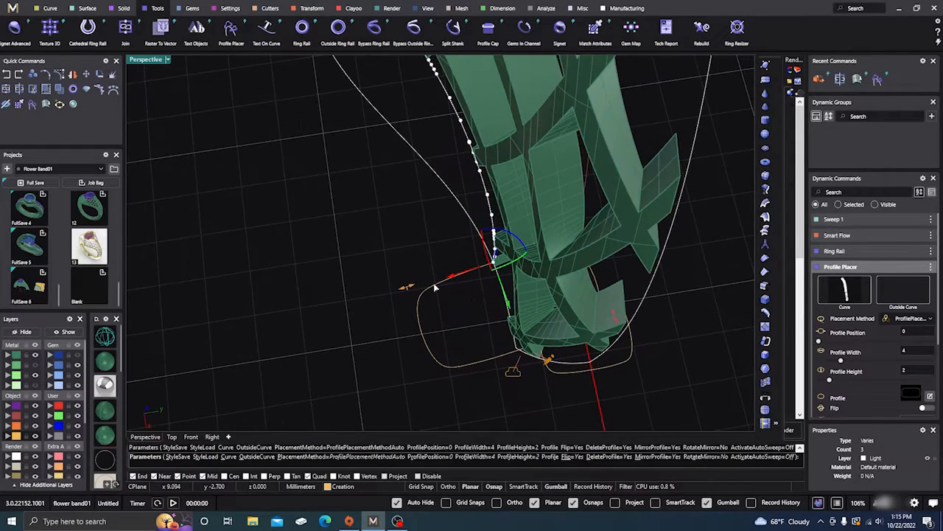
pyautogui.moveTo(407, 286); pyautogui.dragTo(526, 259)
pyautogui.scroll(4, 460, 288)
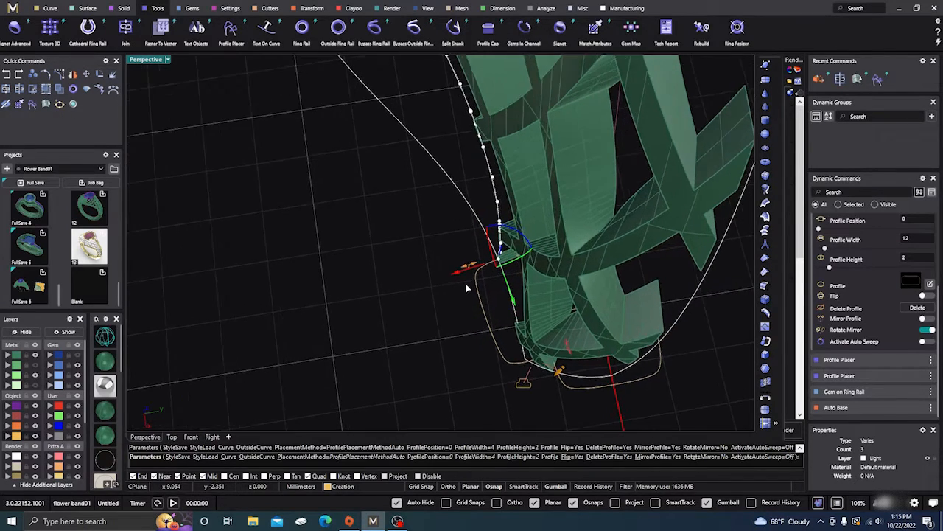
pyautogui.scroll(1, 467, 288)
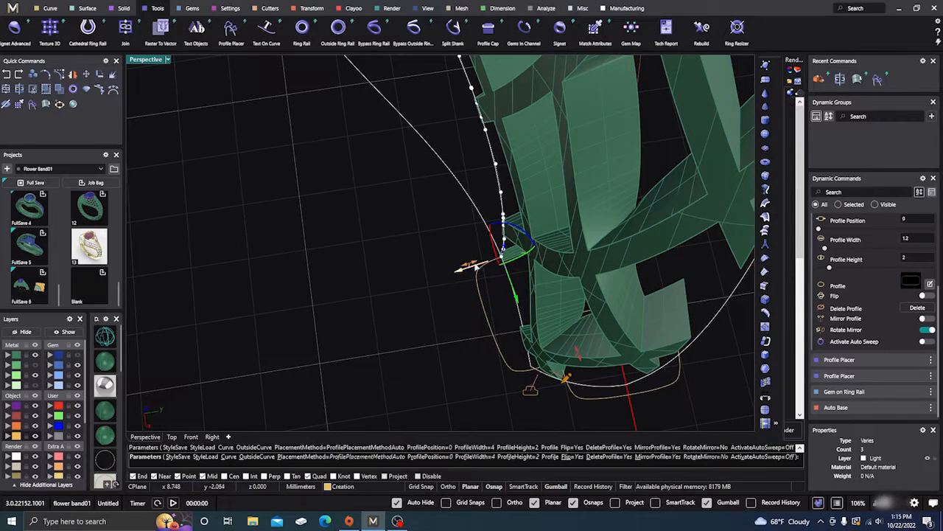
pyautogui.moveTo(459, 272); pyautogui.dragTo(483, 272)
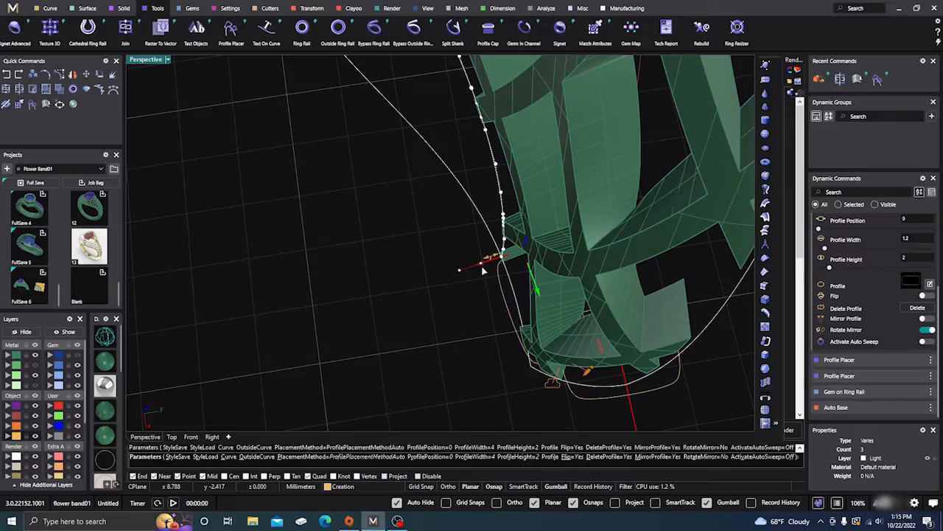
pyautogui.scroll(-1, 406, 272)
pyautogui.moveTo(406, 272); pyautogui.dragTo(558, 282, button='right')
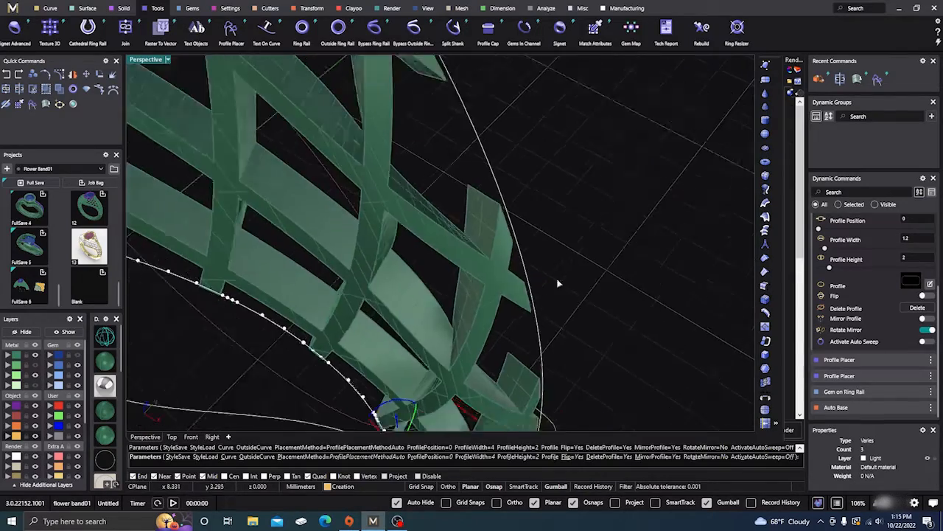
# Switch the view to wireframe display and place a second profile at the upper end of the side boundary curve
pyautogui.scroll(-8, 576, 282)
pyautogui.scroll(4, 317, 309)
pyautogui.moveTo(342, 248); pyautogui.dragTo(353, 213, button='right')
pyautogui.scroll(2, 312, 278)
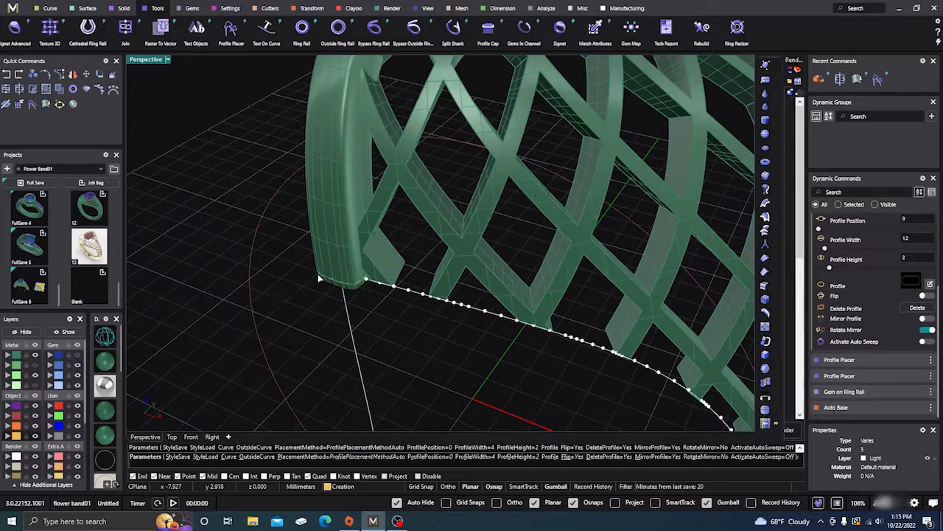
pyautogui.click(110, 336)
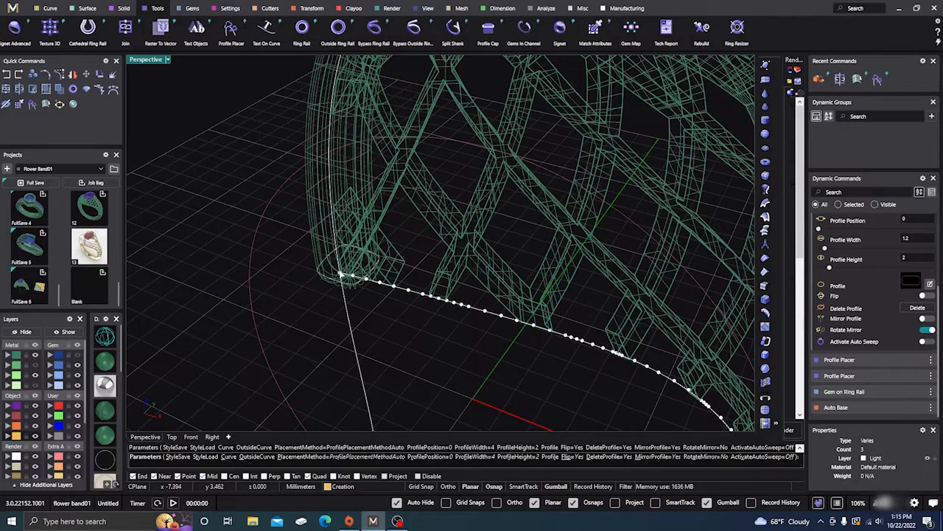
pyautogui.click(338, 275)
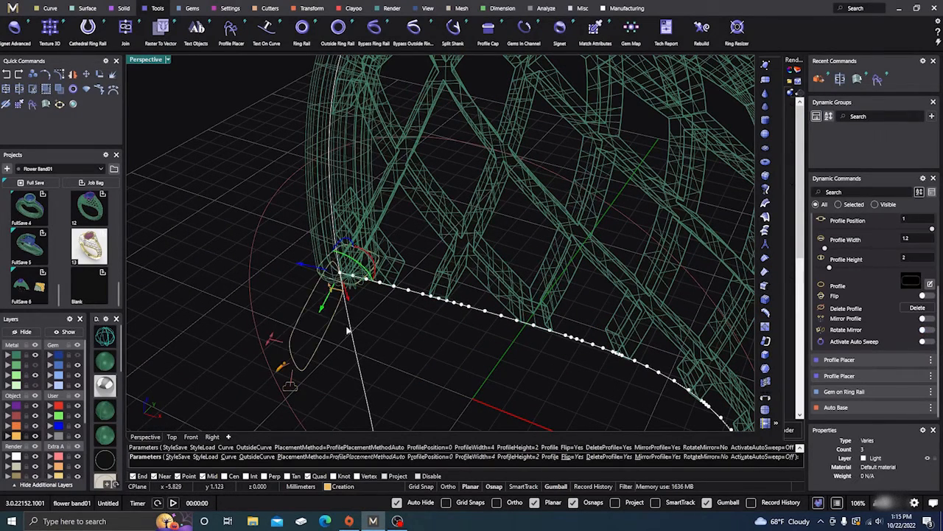
# Rotate the side boundary's upper profile by 90 degrees in its own plane
pyautogui.moveTo(410, 341); pyautogui.dragTo(403, 307, button='right')
pyautogui.scroll(-6, 417, 287)
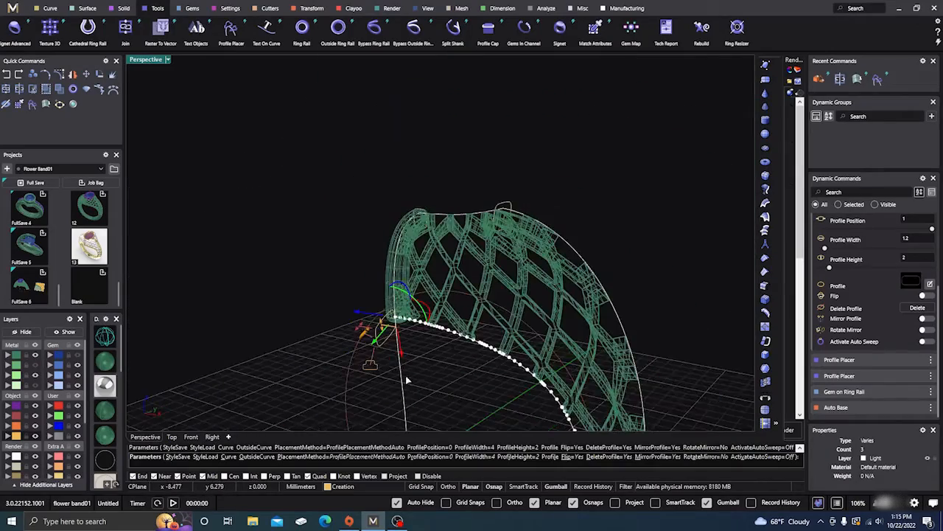
pyautogui.moveTo(405, 375); pyautogui.dragTo(353, 369, button='right')
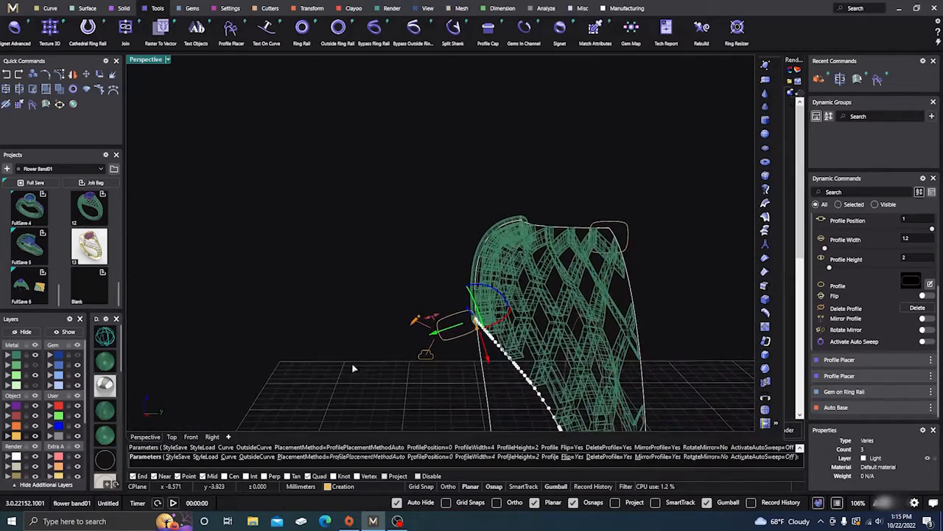
pyautogui.click(496, 293)
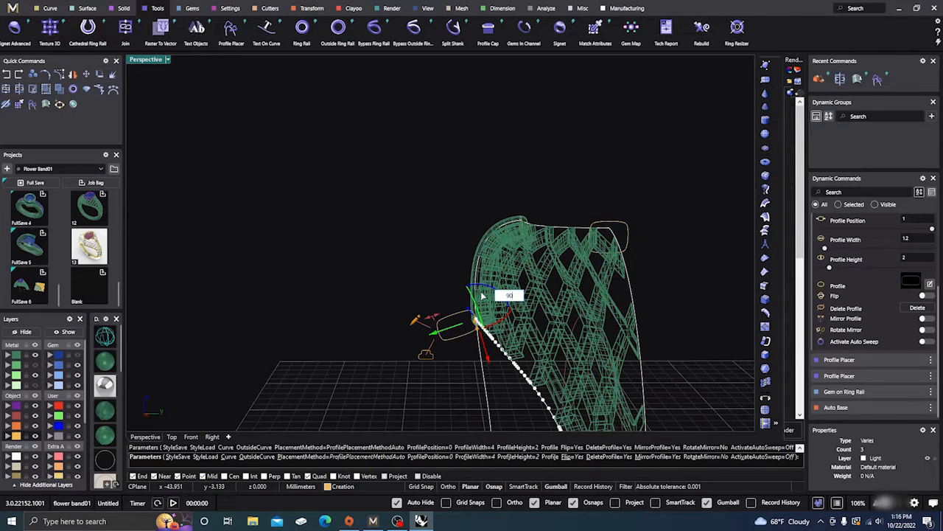
pyautogui.press('Return')
pyautogui.scroll(5, 472, 306)
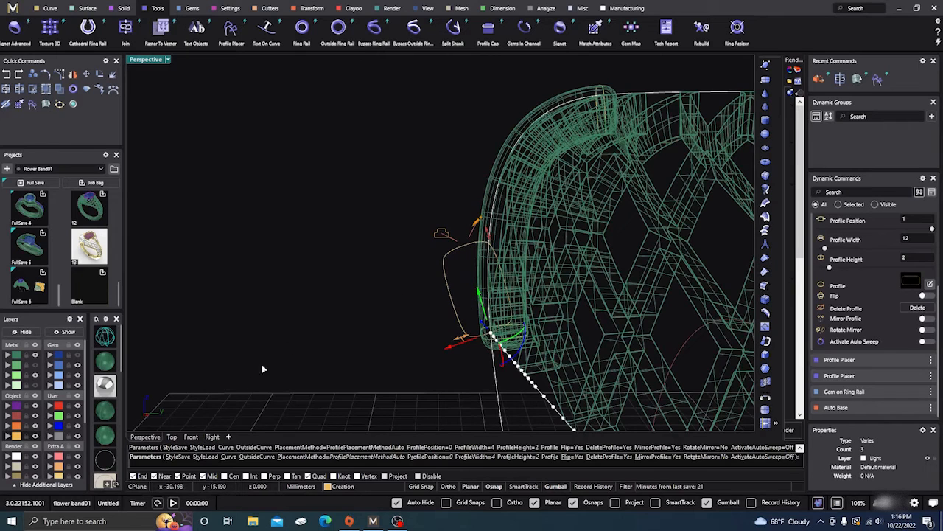
# In the Right view, turn the upper profile slightly so it stands upright along the lattice's outer edge
pyautogui.click(211, 437)
pyautogui.scroll(3, 324, 199)
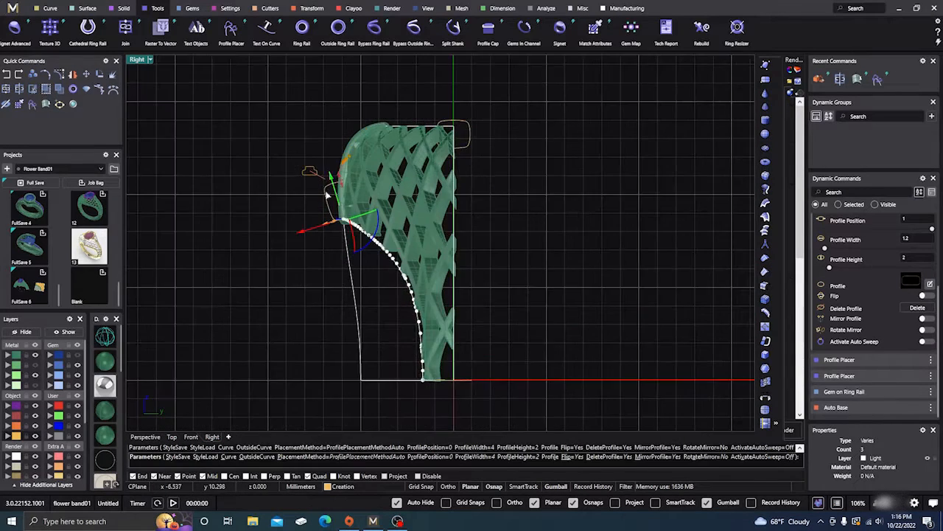
pyautogui.scroll(4, 324, 193)
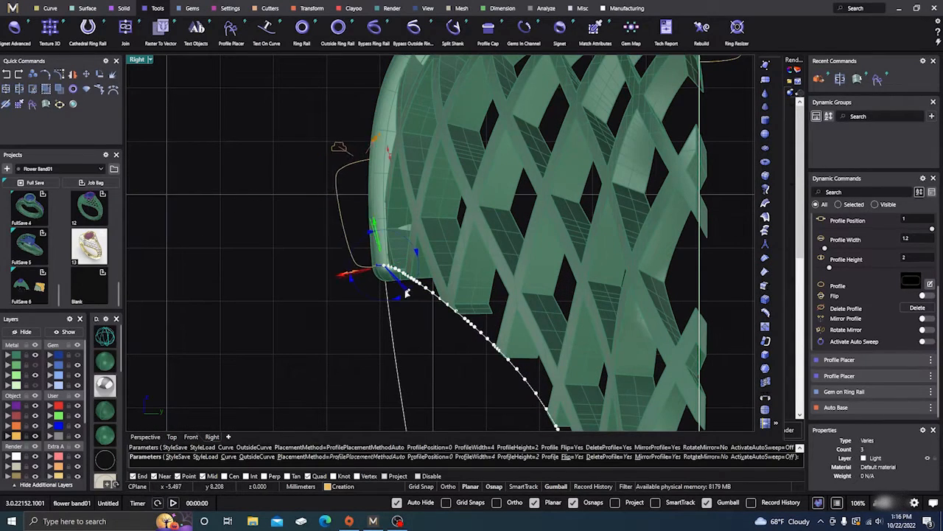
pyautogui.moveTo(405, 291); pyautogui.dragTo(399, 293)
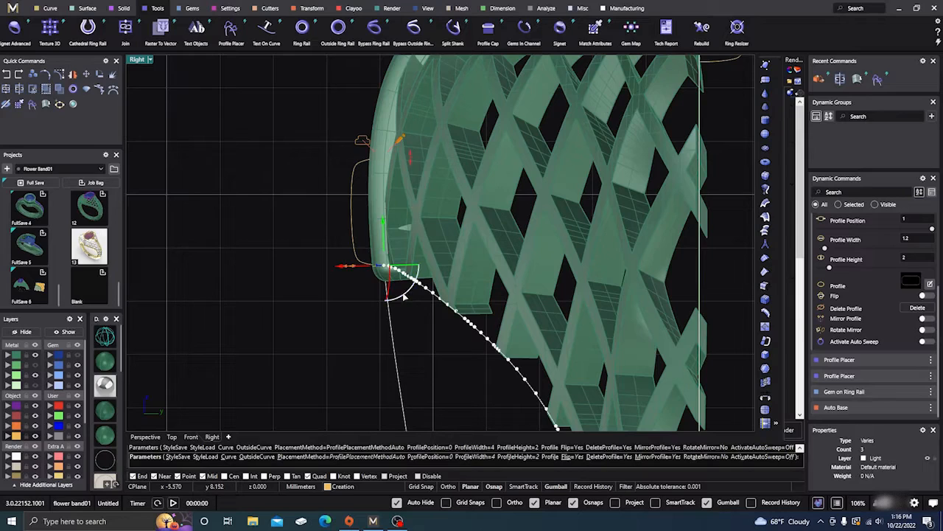
pyautogui.moveTo(404, 295); pyautogui.dragTo(398, 295)
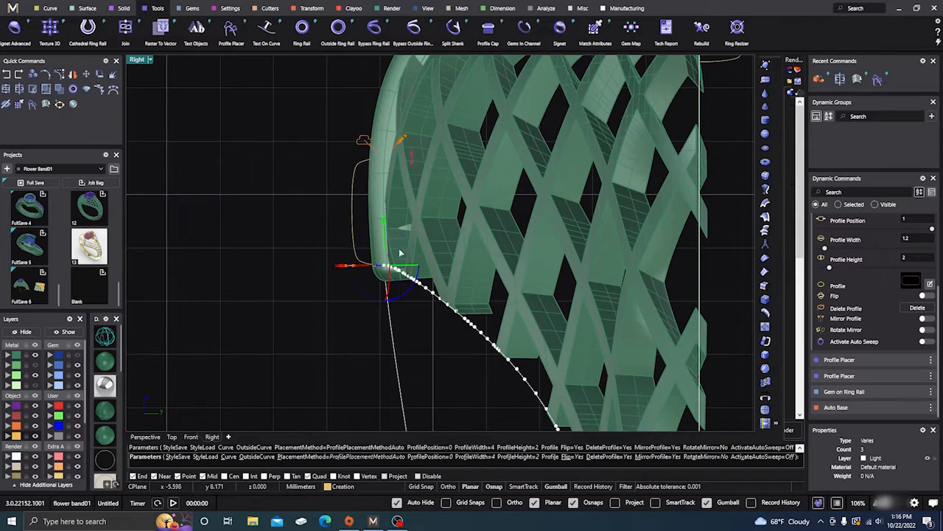
# Reduce the upper profile's height to 1 and shift it slightly inward over the lattice edge
pyautogui.moveTo(409, 162); pyautogui.dragTo(414, 214)
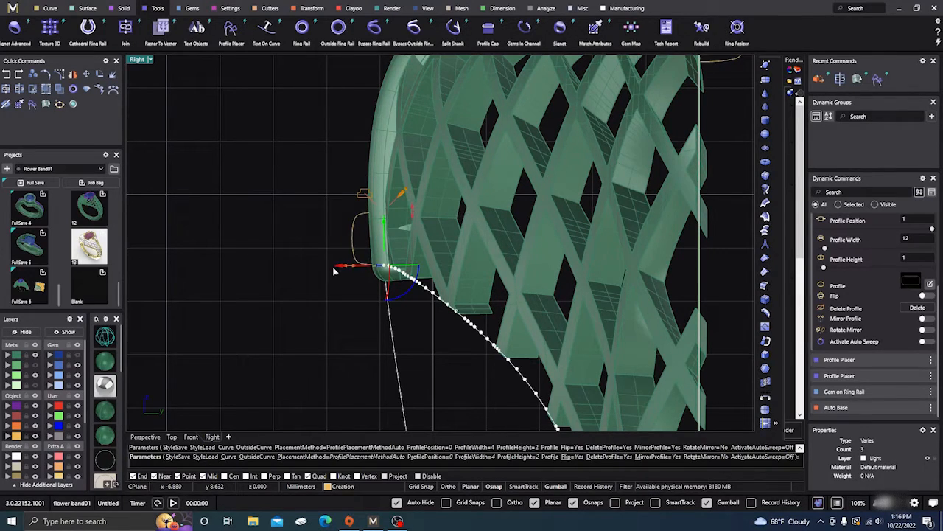
pyautogui.moveTo(339, 267); pyautogui.dragTo(352, 268)
pyautogui.scroll(-3, 309, 272)
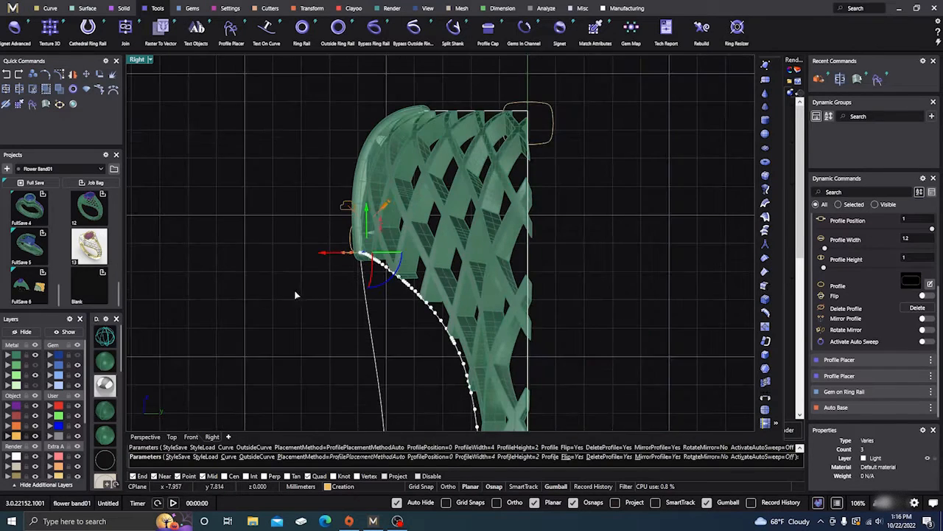
pyautogui.scroll(1, 298, 324)
# Return to the Perspective view and finish placing profiles on the side boundary curve
pyautogui.click(151, 438)
pyautogui.moveTo(310, 314); pyautogui.dragTo(370, 321, button='right')
pyautogui.scroll(-5, 370, 301)
pyautogui.scroll(-5, 340, 277)
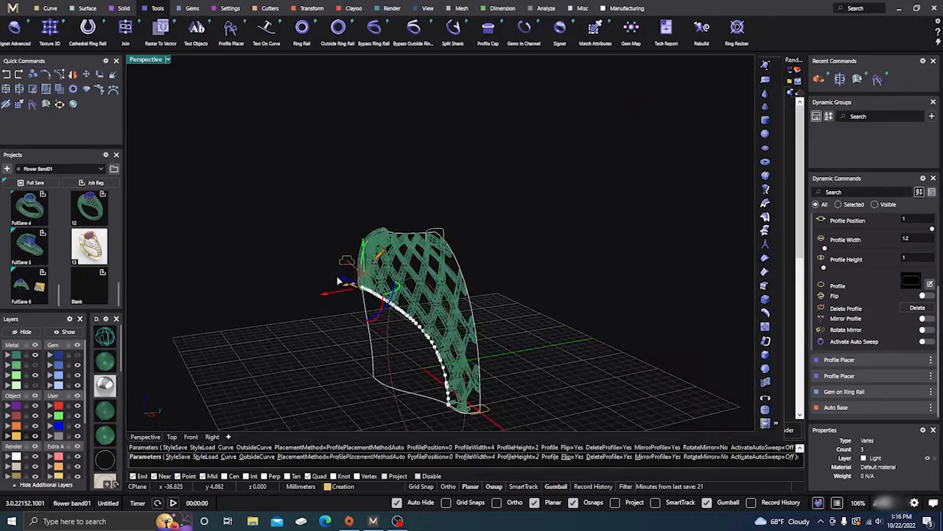
pyautogui.moveTo(340, 281); pyautogui.dragTo(350, 318, button='right')
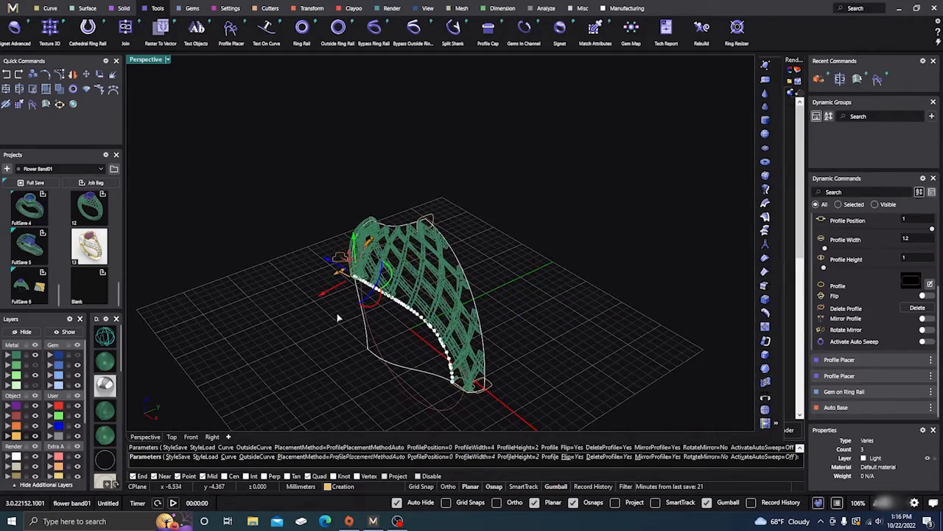
pyautogui.rightClick(336, 312)
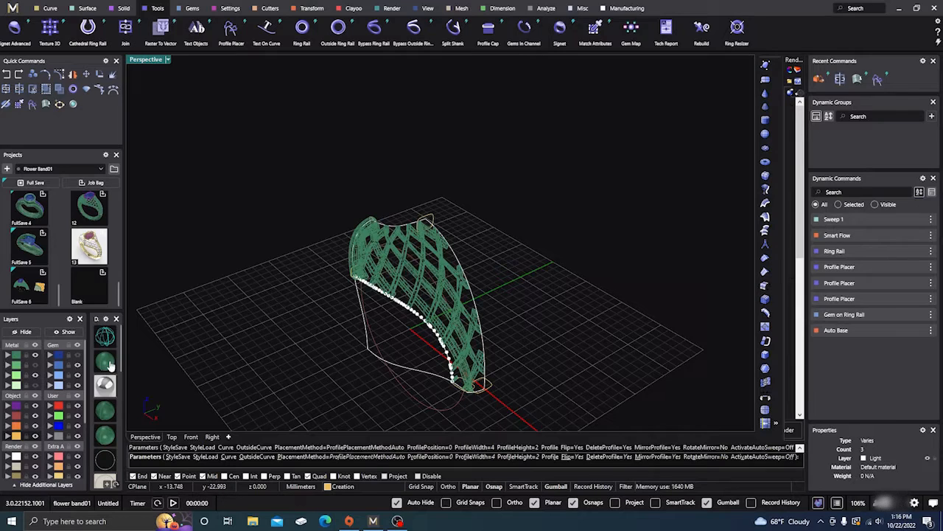
# Use Sweep 1 to sweep the profiles at the ends of the centre-plane curve along that curve as rail
pyautogui.moveTo(221, 335); pyautogui.dragTo(284, 338, button='right')
pyautogui.scroll(2, 434, 283)
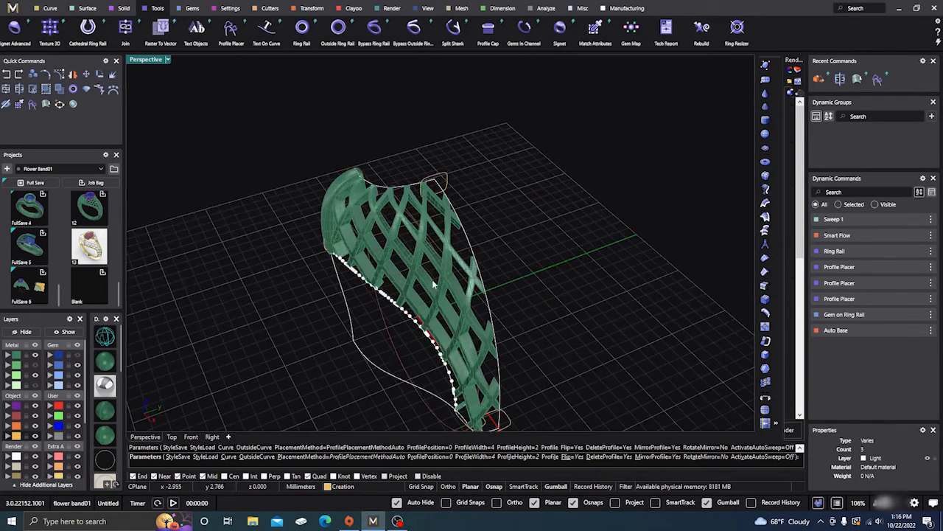
pyautogui.moveTo(390, 354); pyautogui.dragTo(476, 262, button='right')
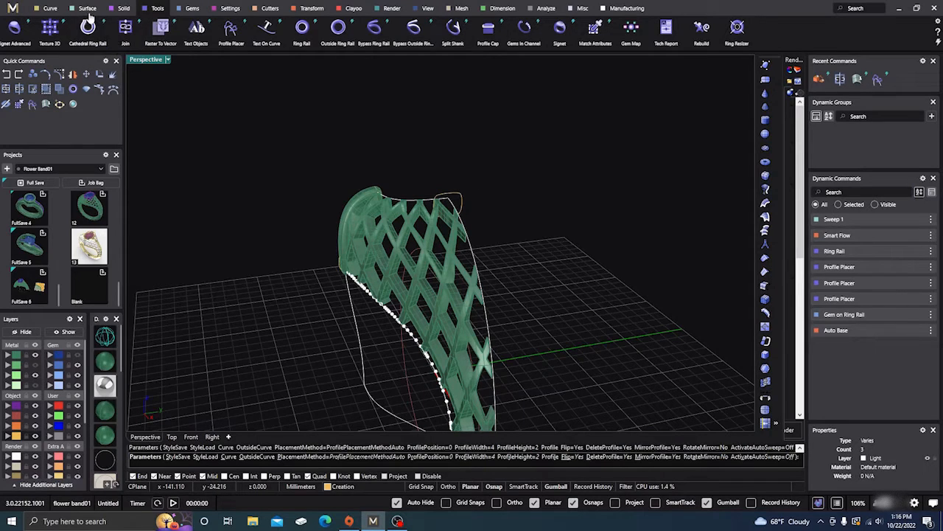
pyautogui.click(86, 8)
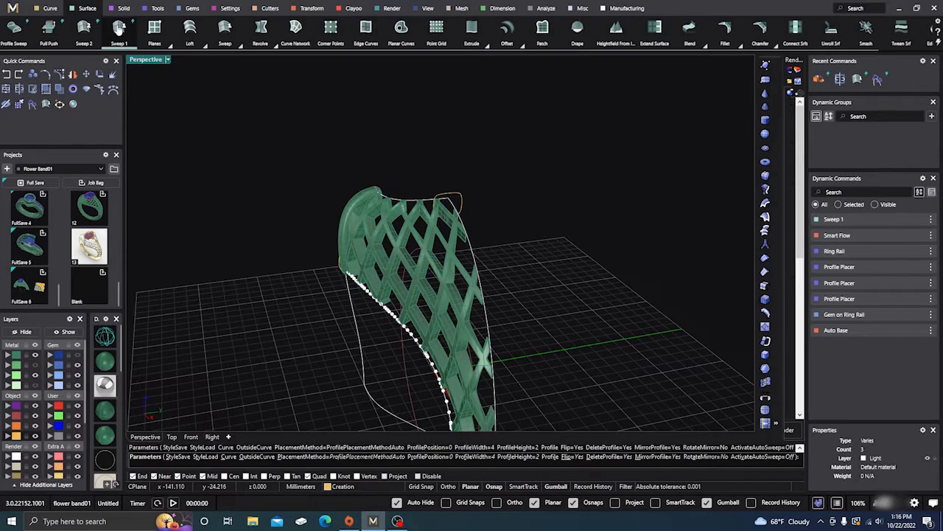
pyautogui.click(119, 28)
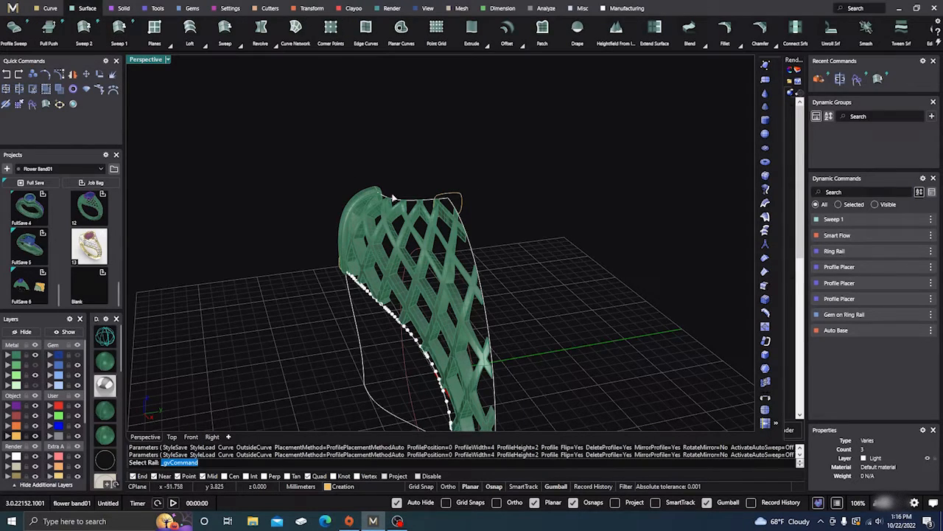
pyautogui.click(454, 197)
pyautogui.scroll(-3, 436, 160)
pyautogui.scroll(5, 463, 296)
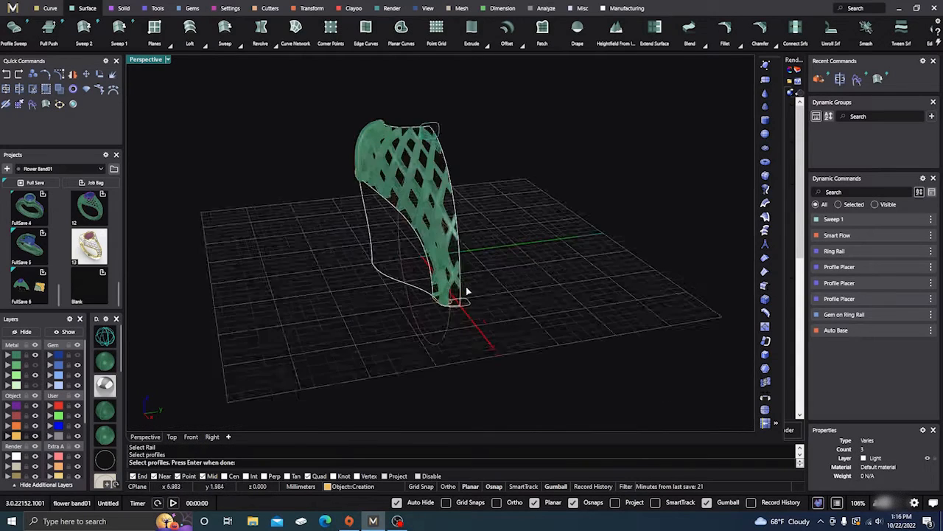
pyautogui.click(467, 315)
pyautogui.rightClick(463, 331)
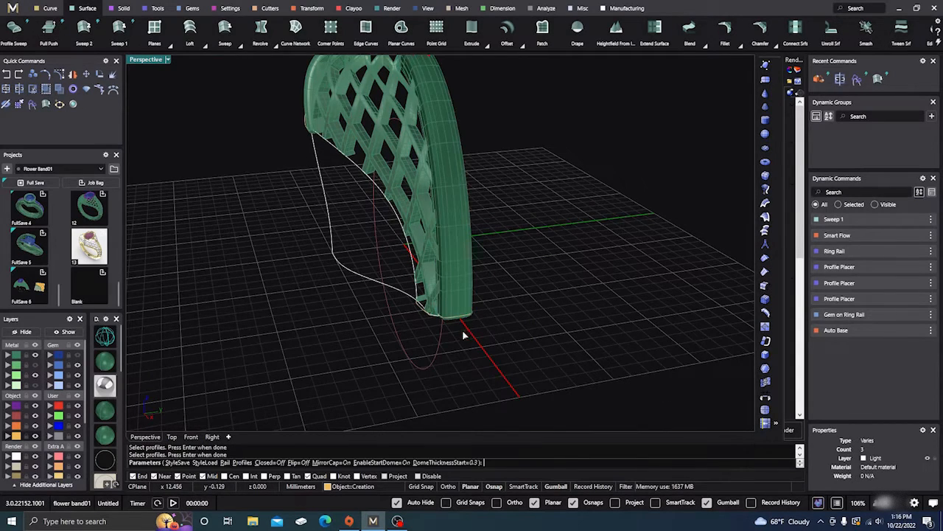
# Examine the centre-plane border's sweep preview at its upper and lower ends and against the lattice
pyautogui.moveTo(483, 343); pyautogui.dragTo(531, 358, button='right')
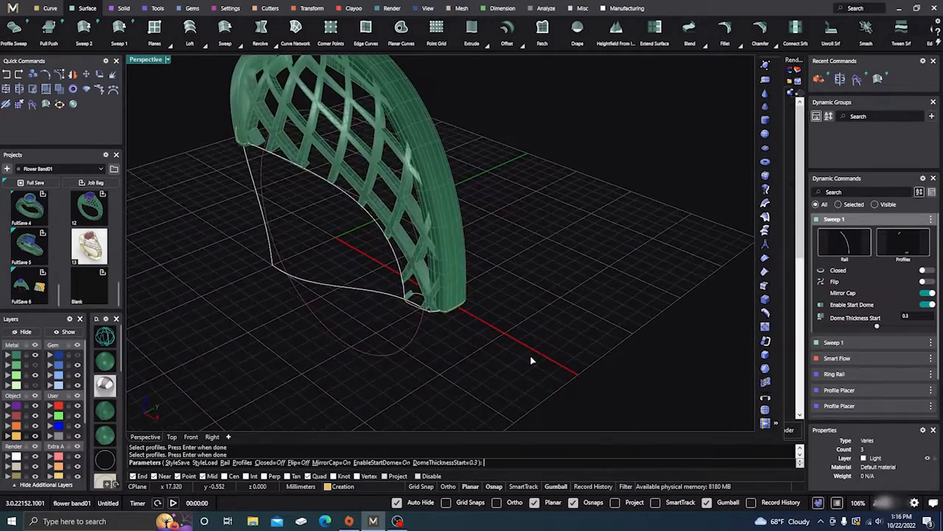
pyautogui.scroll(-5, 531, 358)
pyautogui.scroll(10, 419, 162)
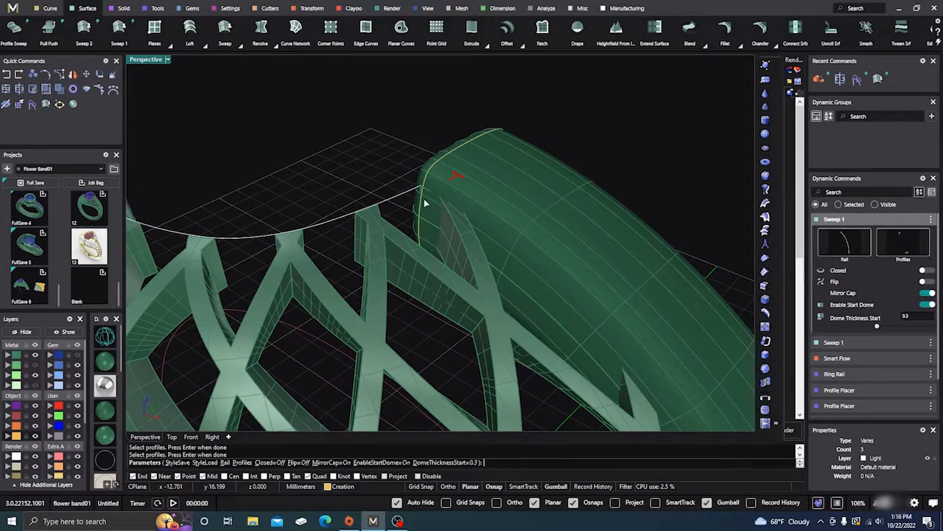
pyautogui.scroll(1, 425, 201)
pyautogui.scroll(-3, 424, 201)
pyautogui.scroll(-4, 424, 198)
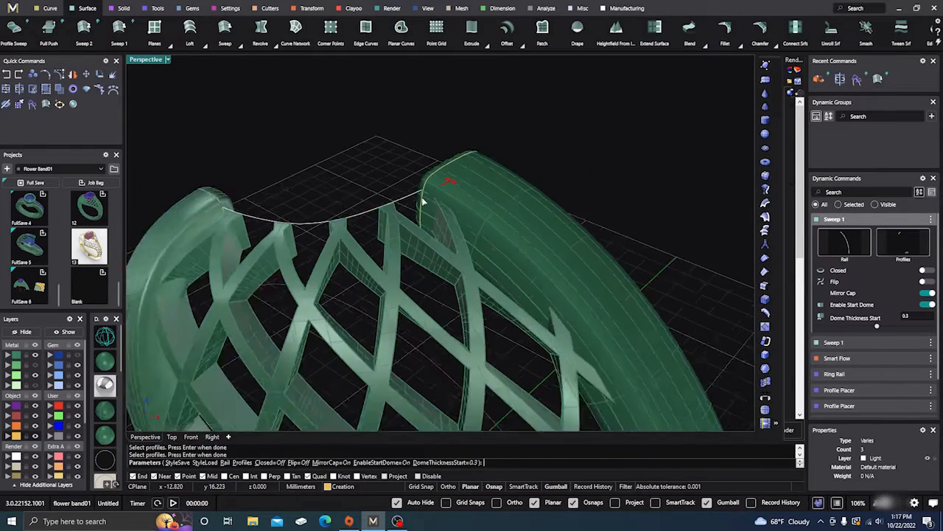
pyautogui.moveTo(424, 198); pyautogui.dragTo(520, 193, button='right')
pyautogui.scroll(-3, 417, 212)
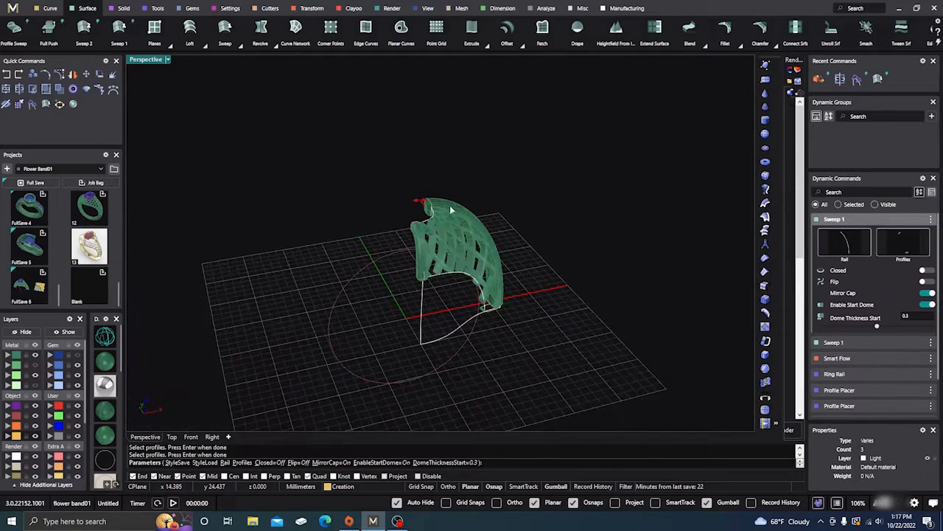
pyautogui.moveTo(521, 401); pyautogui.dragTo(522, 349, button='right')
pyautogui.scroll(4, 522, 349)
pyautogui.scroll(3, 523, 344)
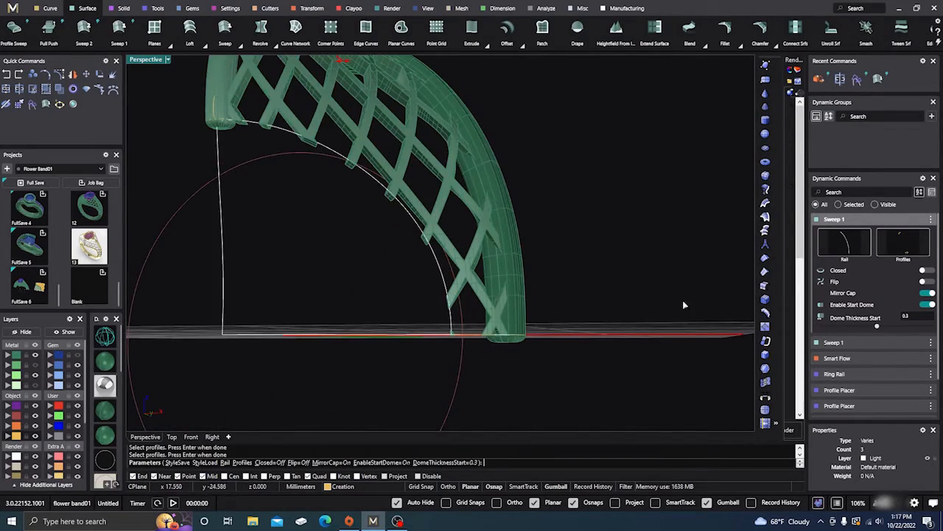
# Turn off Mirror Cap and the end dome for the centre-plane sweep, keep the start dome, and accept the sweep
pyautogui.click(927, 293)
pyautogui.click(928, 335)
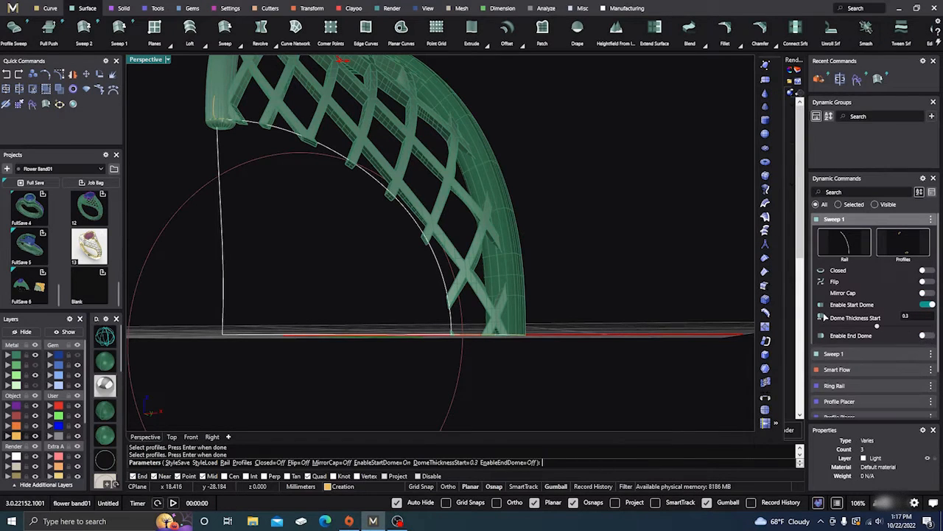
pyautogui.scroll(-3, 580, 232)
pyautogui.moveTo(580, 233); pyautogui.dragTo(494, 296, button='right')
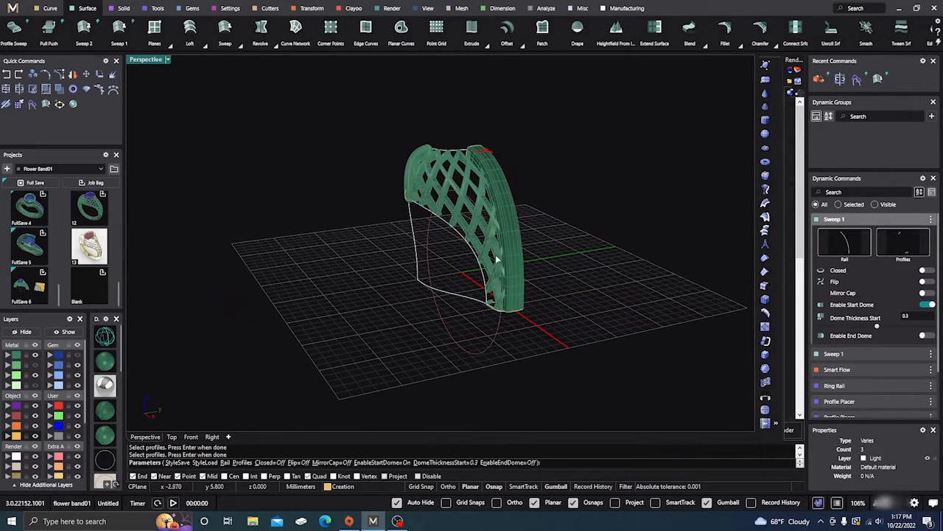
pyautogui.scroll(2, 492, 230)
pyautogui.rightClick(492, 231)
# Reopen the centre-plane curve's Profile Placer for editing and set the upper profile's height to 1.4 mm
pyautogui.scroll(2, 473, 133)
pyautogui.scroll(4, 470, 127)
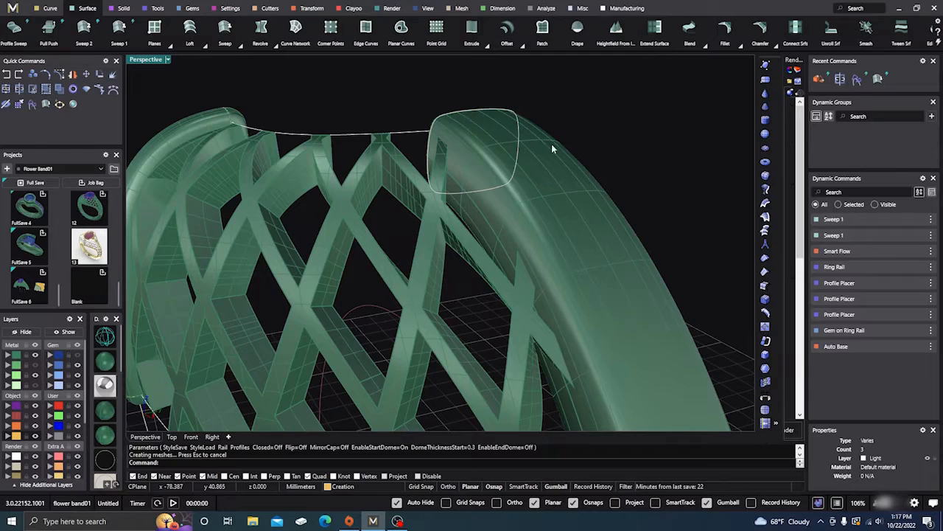
pyautogui.click(473, 111)
pyautogui.click(503, 135)
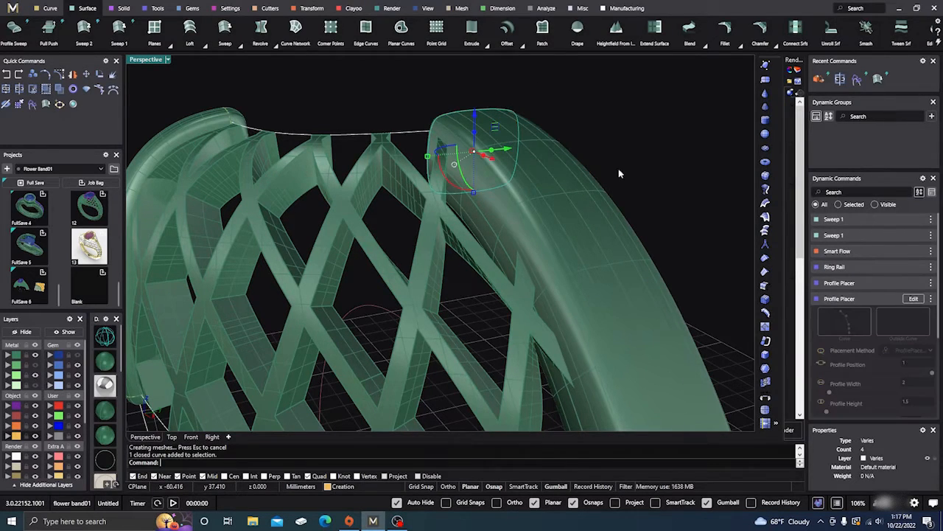
pyautogui.click(912, 299)
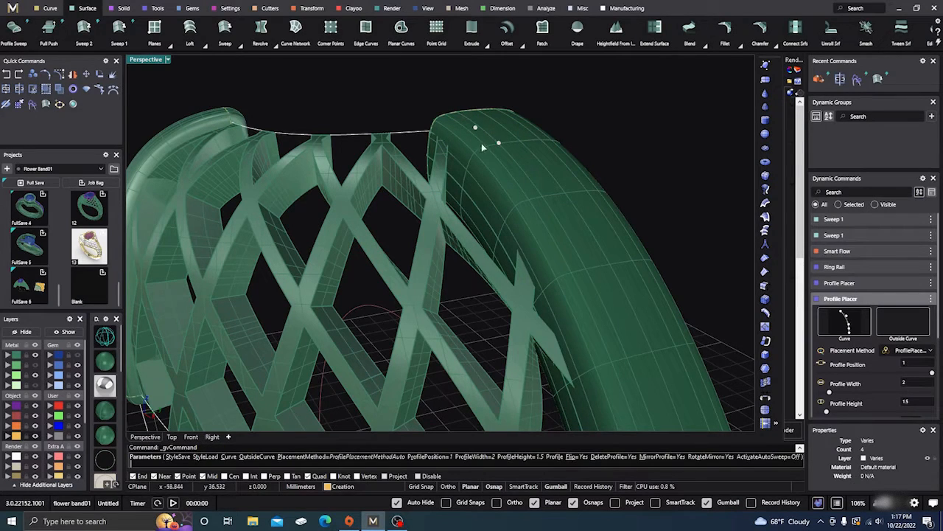
pyautogui.click(476, 130)
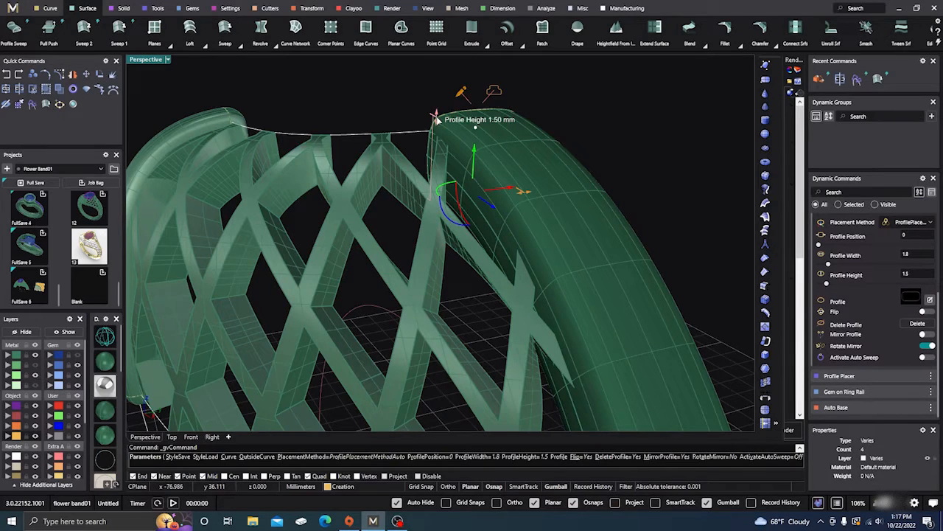
pyautogui.moveTo(437, 122); pyautogui.dragTo(437, 126)
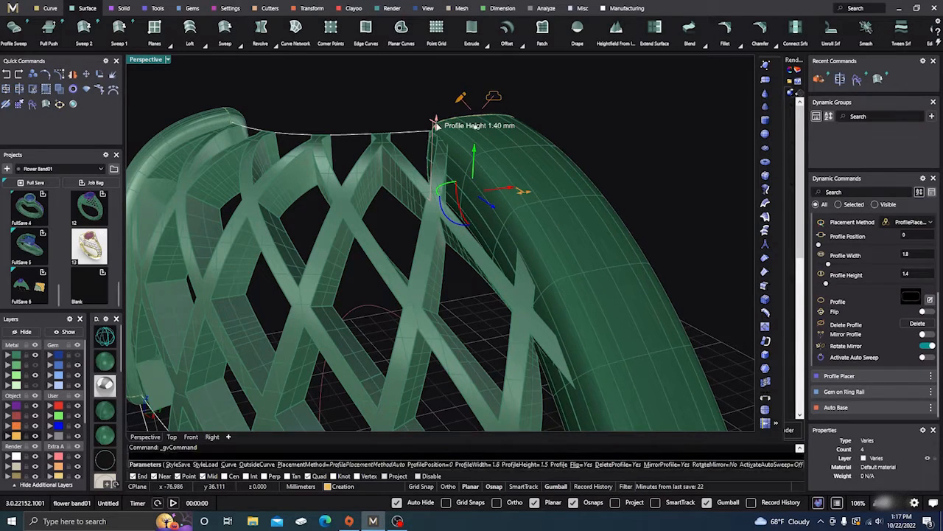
# Set the centre-plane curve's lower profile to a width of 2.2 mm and a height of 1.3 mm
pyautogui.scroll(-6, 443, 122)
pyautogui.scroll(-3, 442, 122)
pyautogui.scroll(10, 497, 317)
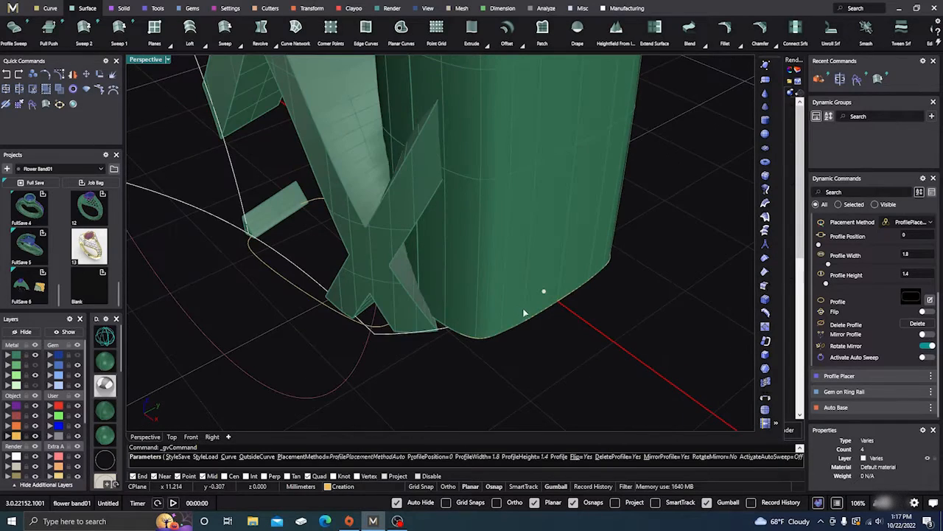
pyautogui.moveTo(433, 359); pyautogui.dragTo(412, 369, button='right')
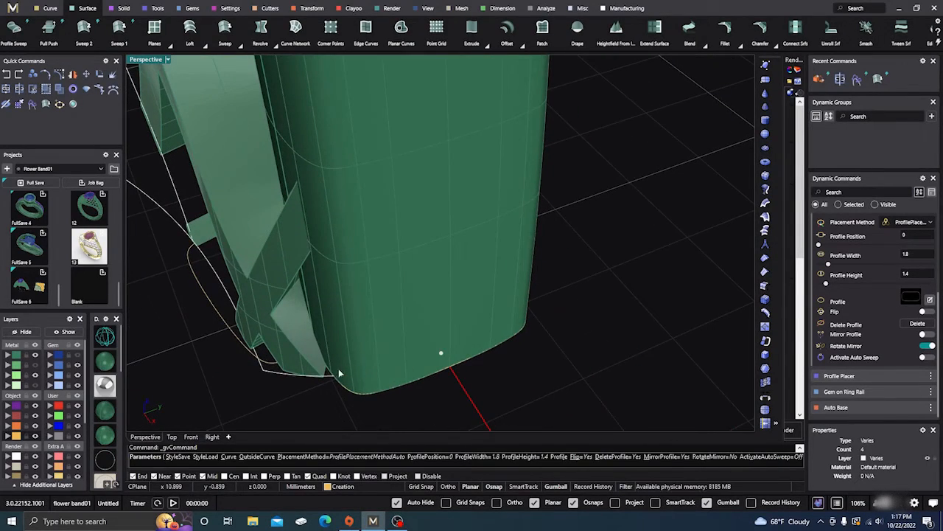
pyautogui.click(441, 355)
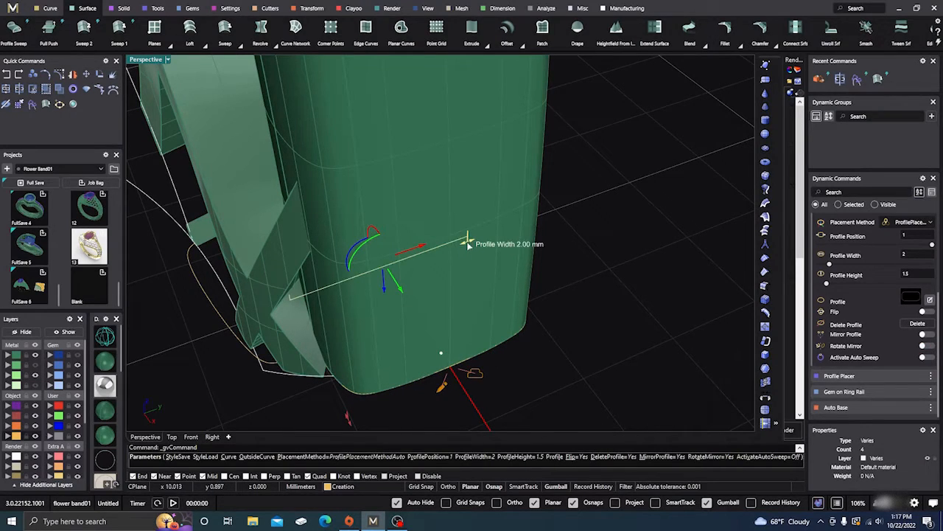
pyautogui.moveTo(467, 244); pyautogui.dragTo(489, 246)
pyautogui.moveTo(493, 313); pyautogui.dragTo(460, 337, button='right')
pyautogui.scroll(5, 443, 337)
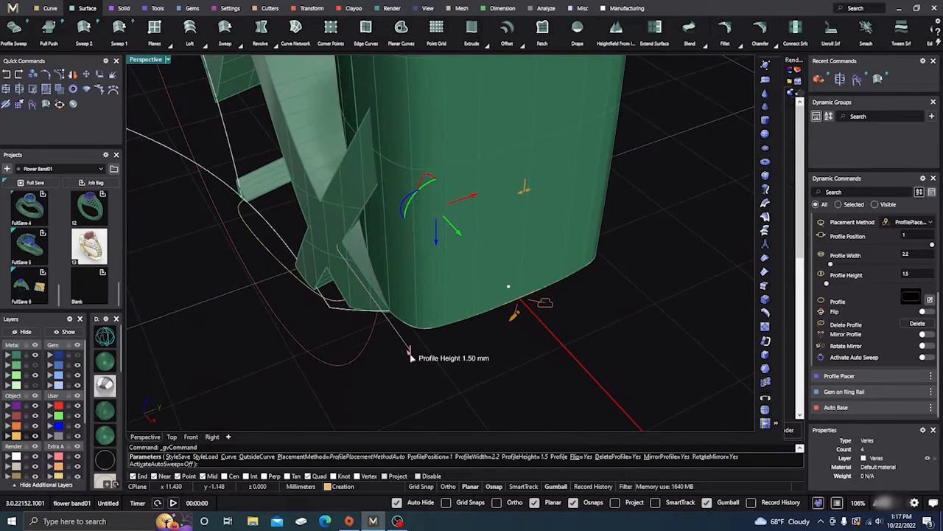
pyautogui.moveTo(411, 356); pyautogui.dragTo(402, 341)
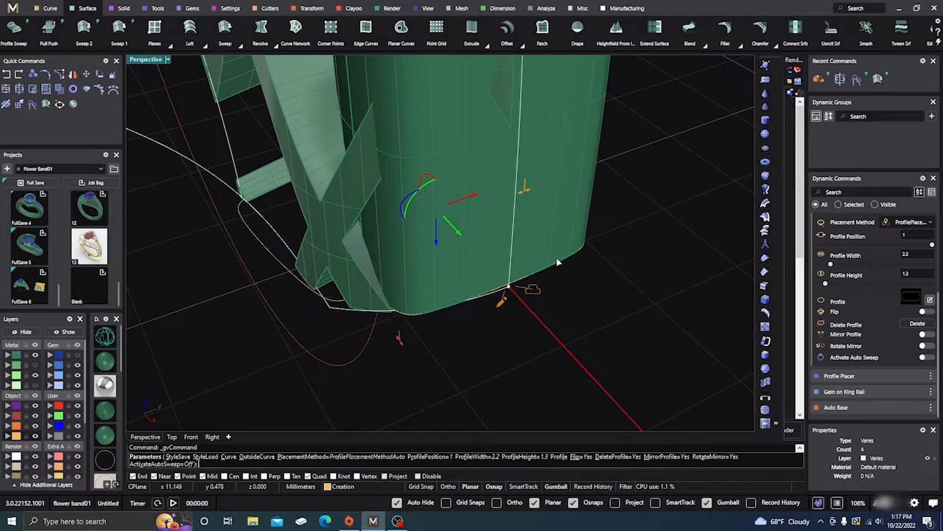
# Widen the centre-plane curve's lower profile to 2.3 mm and accept the profile edits
pyautogui.moveTo(525, 192)
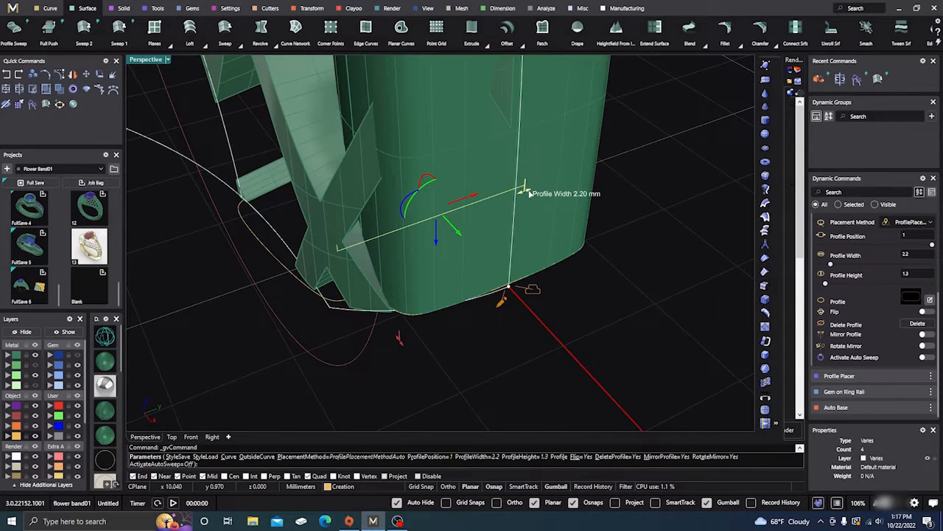
pyautogui.moveTo(529, 192); pyautogui.dragTo(532, 190)
pyautogui.scroll(-3, 455, 423)
pyautogui.moveTo(501, 392); pyautogui.dragTo(596, 302, button='right')
pyautogui.scroll(-8, 516, 366)
pyautogui.rightClick(525, 375)
pyautogui.scroll(-2, 618, 330)
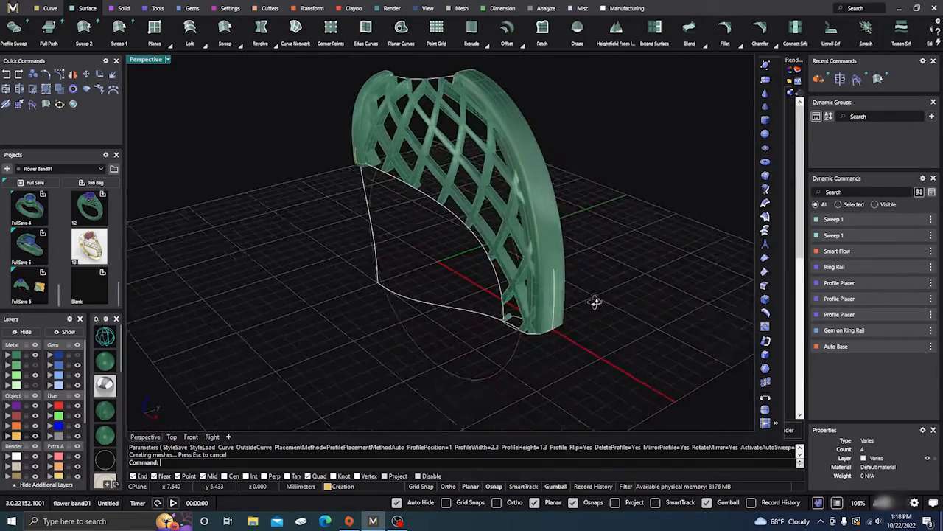
# Sweep the upper and lower end profiles along the lattice's side boundary curve with Sweep 1
pyautogui.scroll(5, 467, 244)
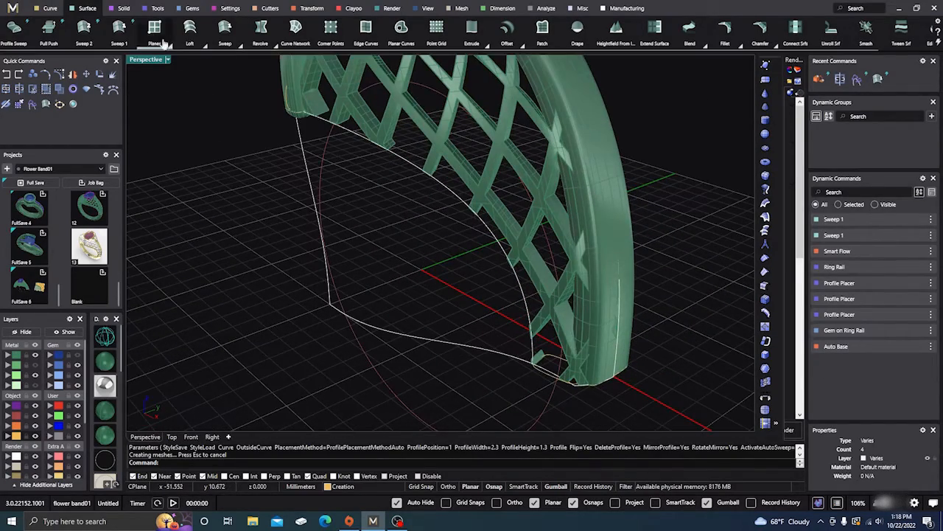
pyautogui.click(119, 28)
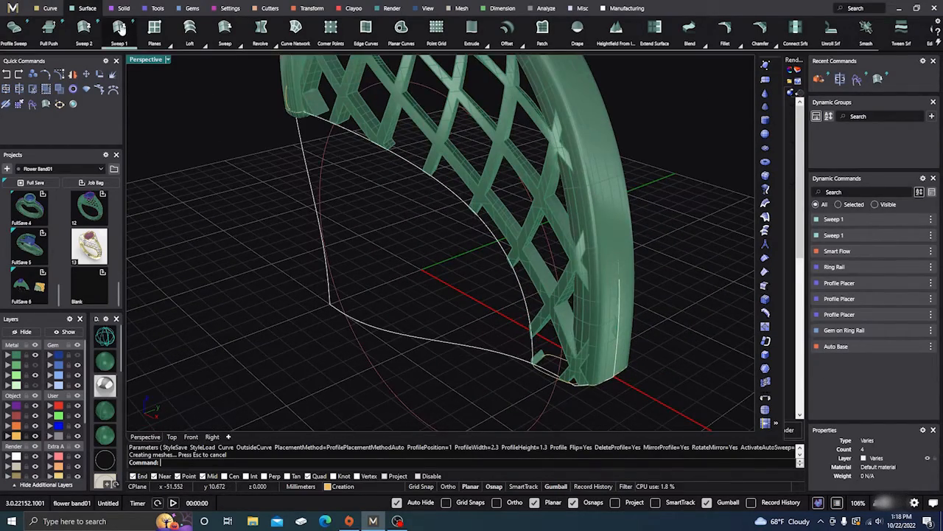
pyautogui.click(352, 135)
pyautogui.click(286, 107)
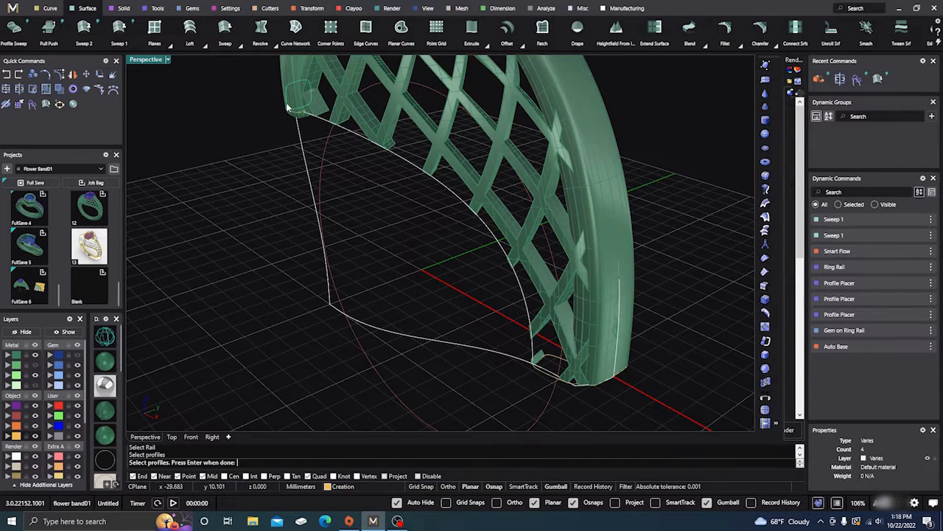
pyautogui.click(546, 374)
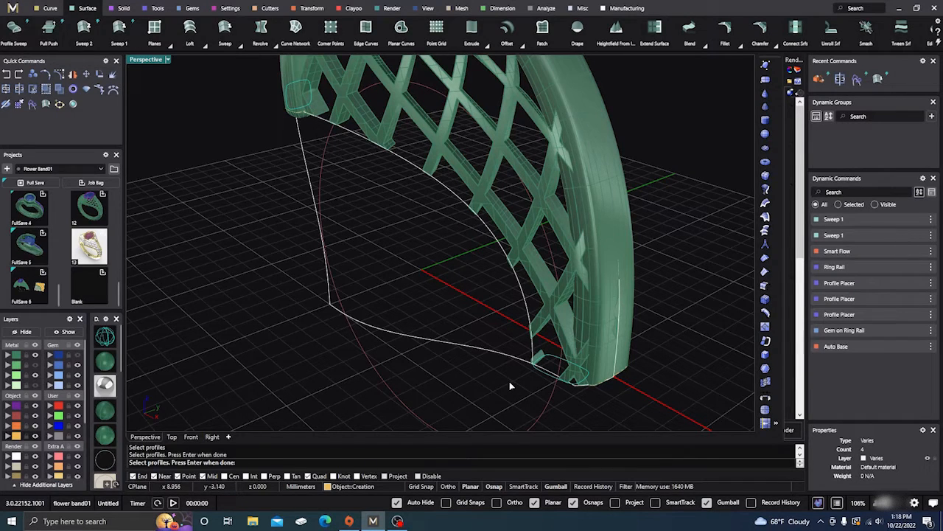
pyautogui.press('Return')
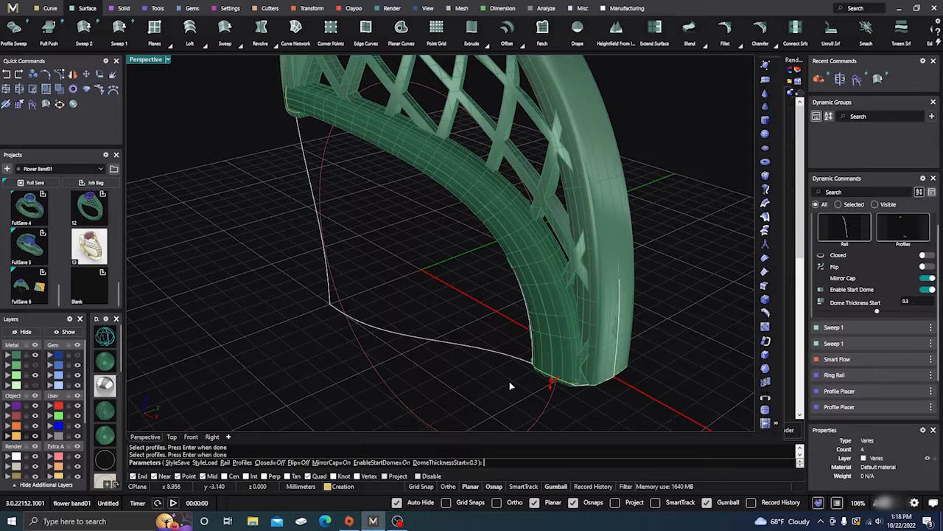
# Inspect the side border's sweep preview at its upper end and along the lattice's inner side, and accept the sweep
pyautogui.scroll(-2, 509, 381)
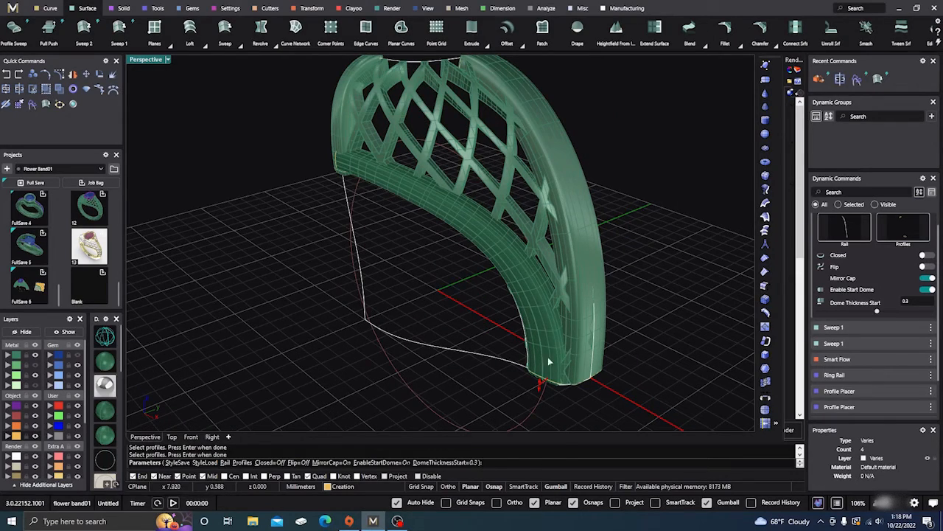
pyautogui.moveTo(459, 315); pyautogui.dragTo(402, 221, button='right')
pyautogui.scroll(4, 390, 212)
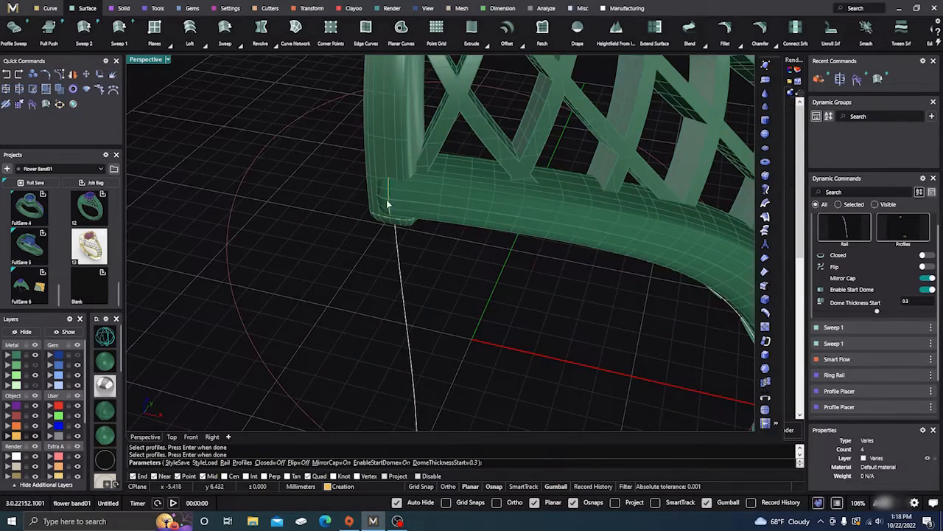
pyautogui.scroll(2, 389, 204)
pyautogui.scroll(-6, 442, 301)
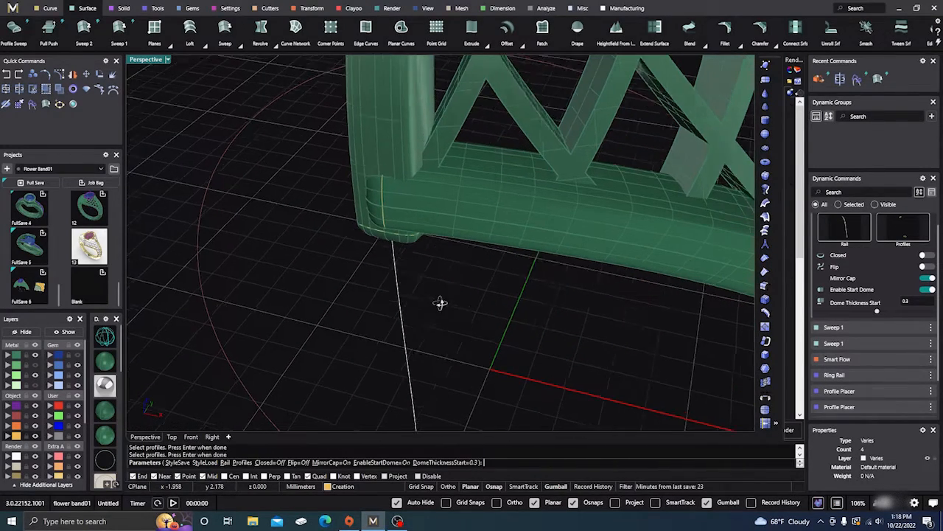
pyautogui.scroll(-2, 438, 311)
pyautogui.moveTo(445, 316); pyautogui.dragTo(295, 341, button='right')
pyautogui.scroll(5, 298, 234)
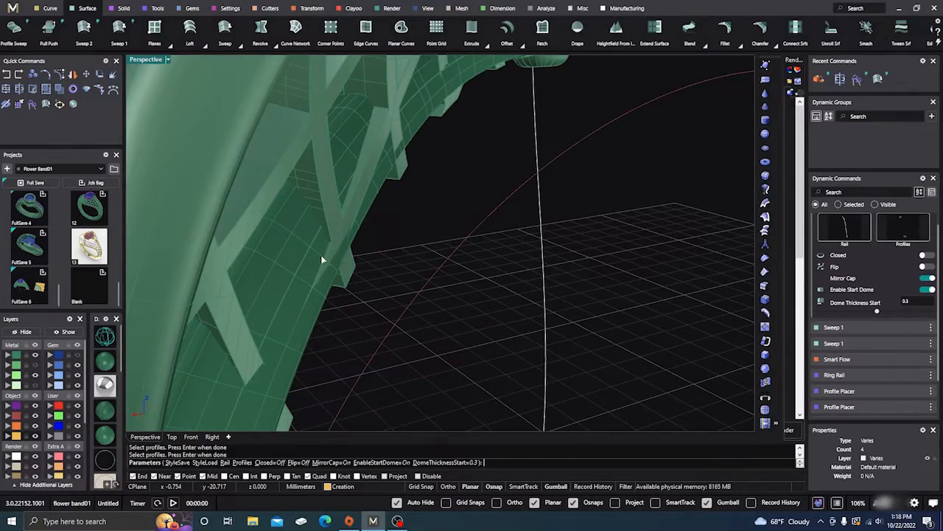
pyautogui.scroll(-5, 324, 258)
pyautogui.moveTo(326, 257); pyautogui.dragTo(514, 290, button='right')
pyautogui.scroll(-4, 516, 288)
pyautogui.rightClick(554, 389)
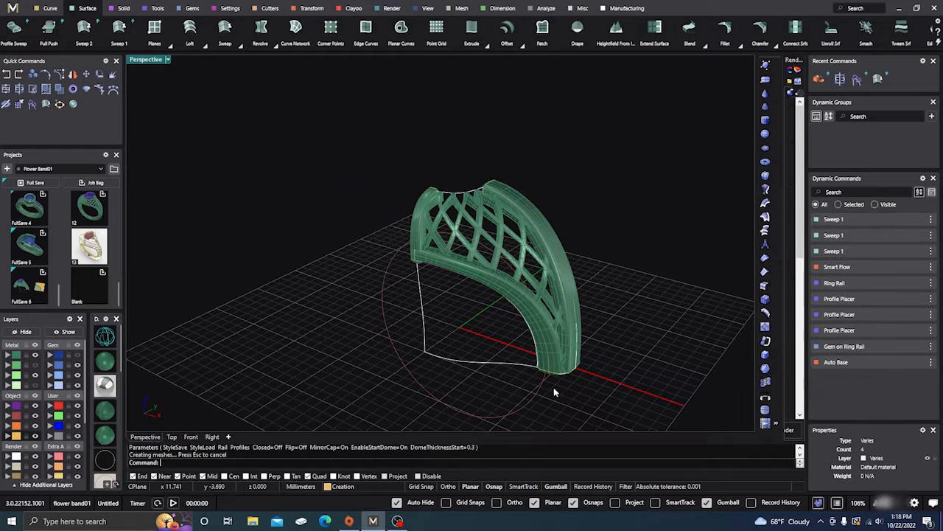
# Reopen the side curve's Profile Placer for editing and set the lower profile's height to 0.8 mm
pyautogui.scroll(3, 553, 389)
pyautogui.click(549, 361)
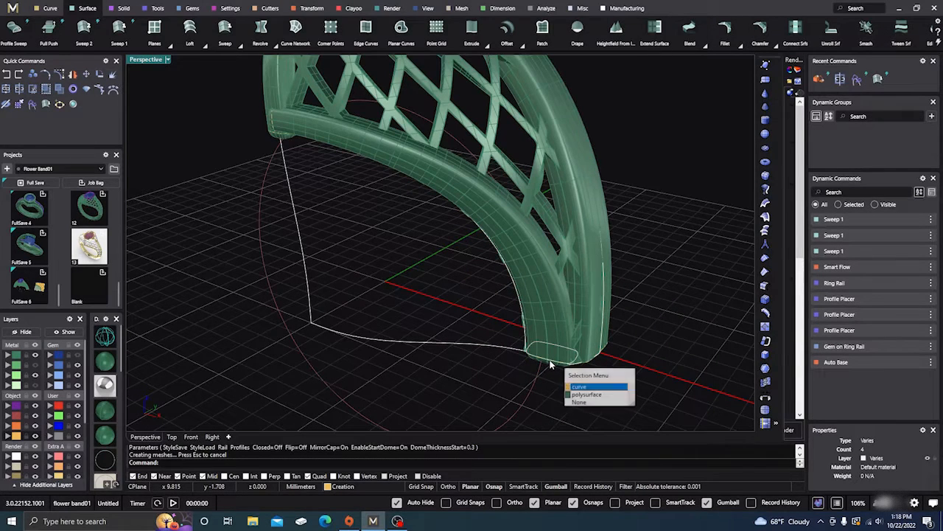
pyautogui.click(581, 387)
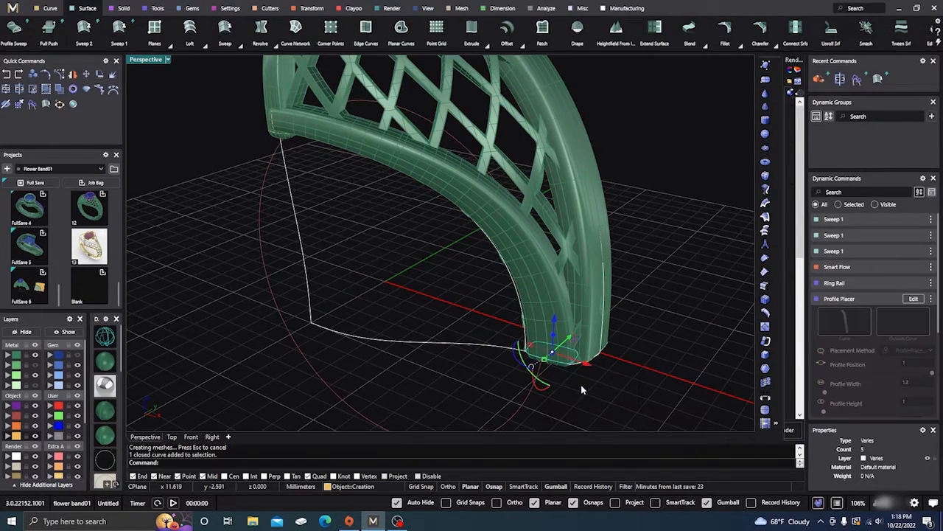
pyautogui.click(914, 298)
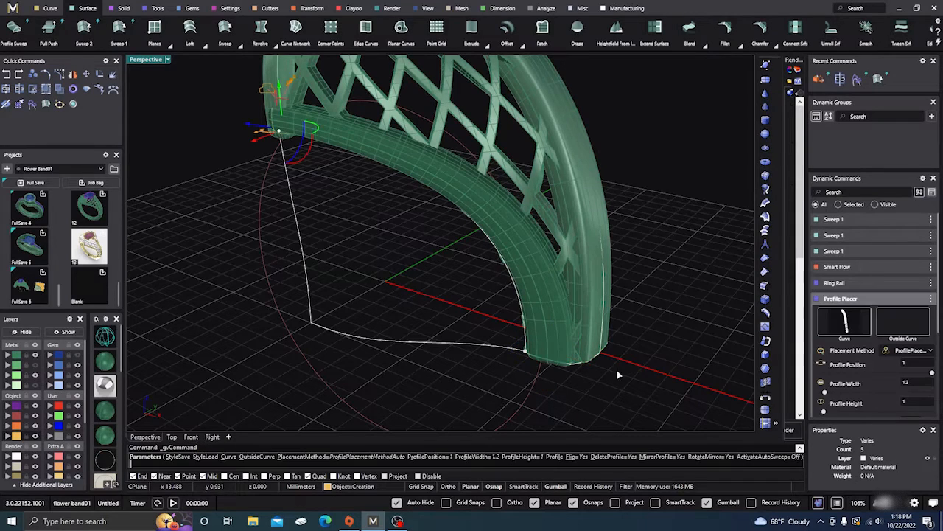
pyautogui.click(524, 353)
pyautogui.scroll(3, 578, 366)
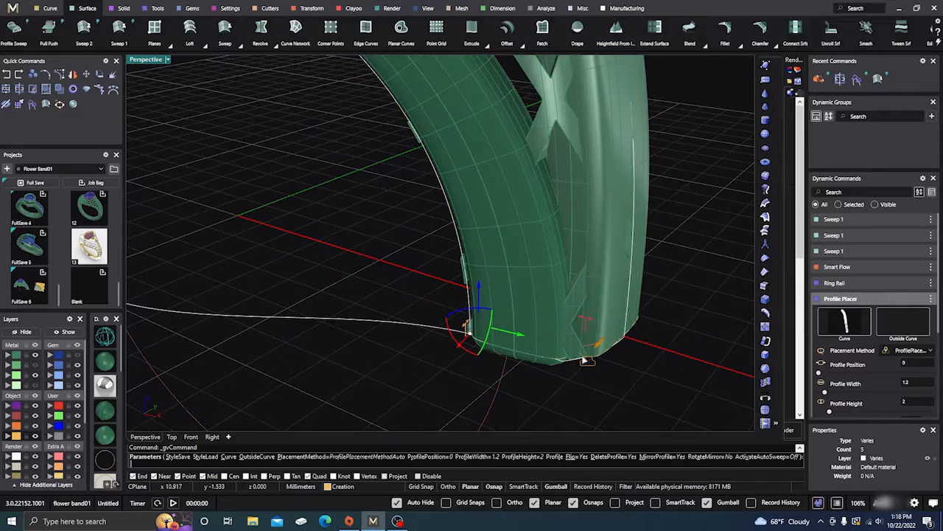
pyautogui.moveTo(584, 320); pyautogui.dragTo(528, 295)
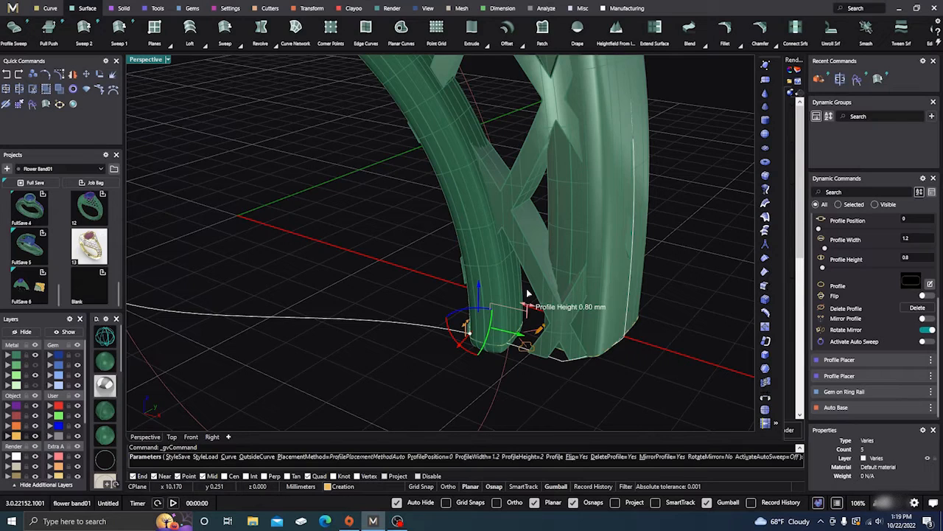
pyautogui.scroll(-5, 533, 368)
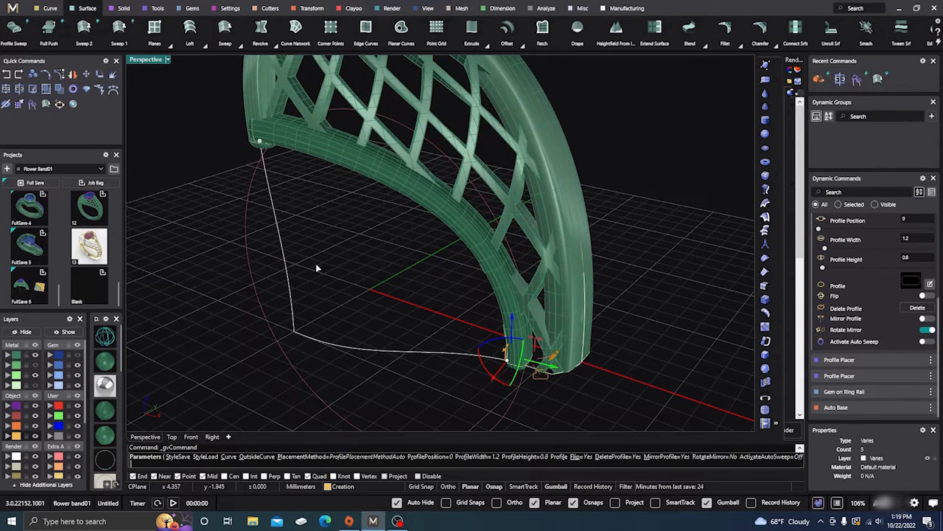
# Set the side curve's upper profile height to 0.8 mm and shift that profile slightly inward toward the lattice
pyautogui.click(259, 142)
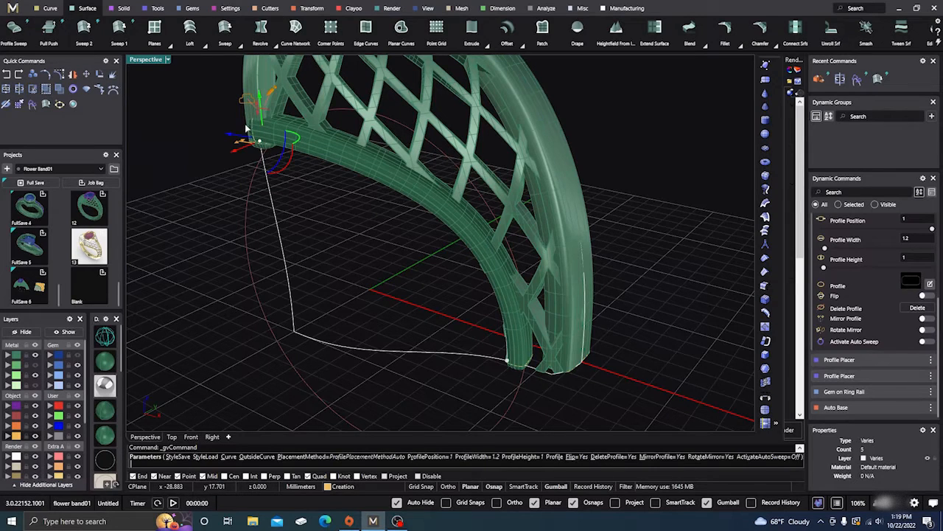
pyautogui.moveTo(253, 110); pyautogui.dragTo(257, 117)
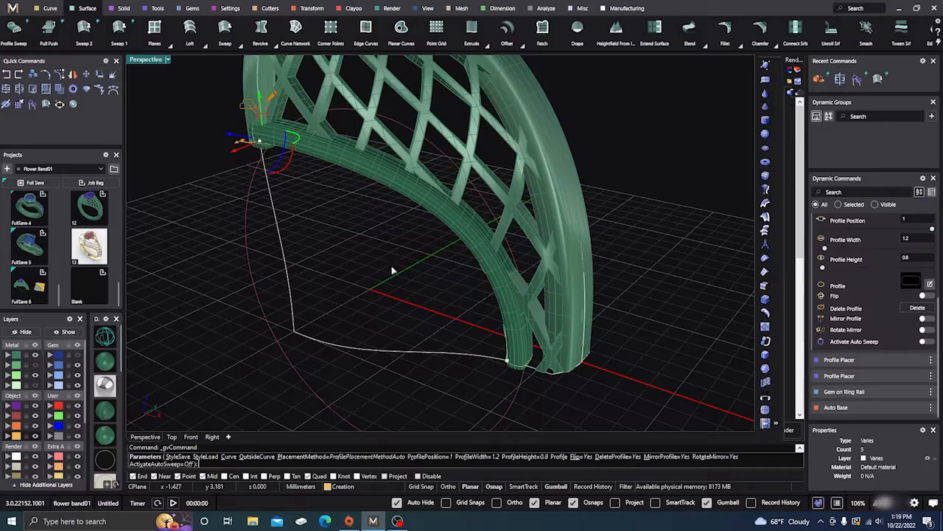
pyautogui.scroll(-2, 395, 284)
pyautogui.moveTo(395, 287); pyautogui.dragTo(352, 320, button='right')
pyautogui.scroll(4, 334, 178)
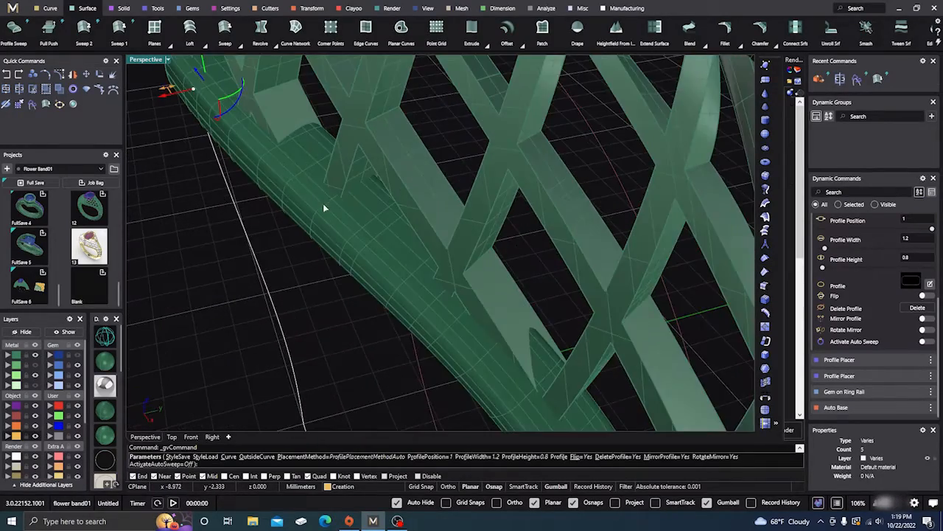
pyautogui.scroll(-3, 323, 203)
pyautogui.scroll(2, 284, 185)
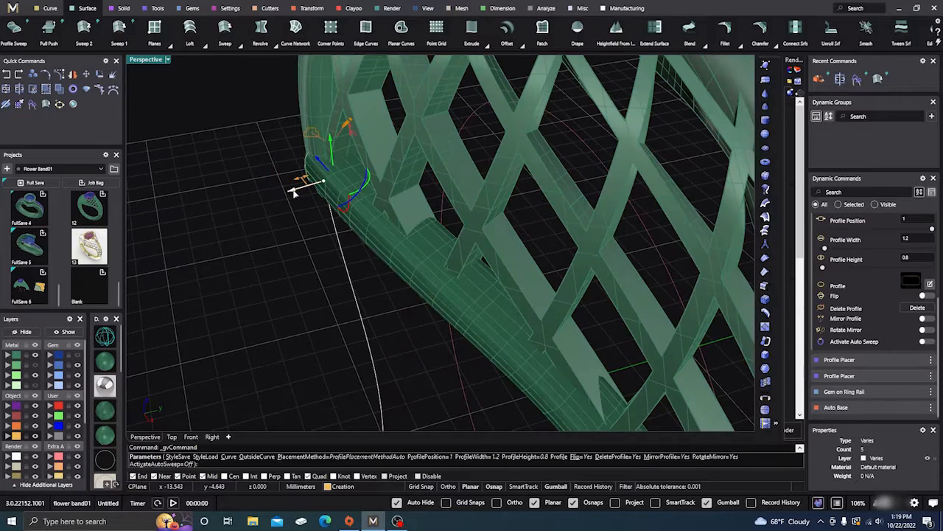
pyautogui.moveTo(292, 190); pyautogui.dragTo(297, 191)
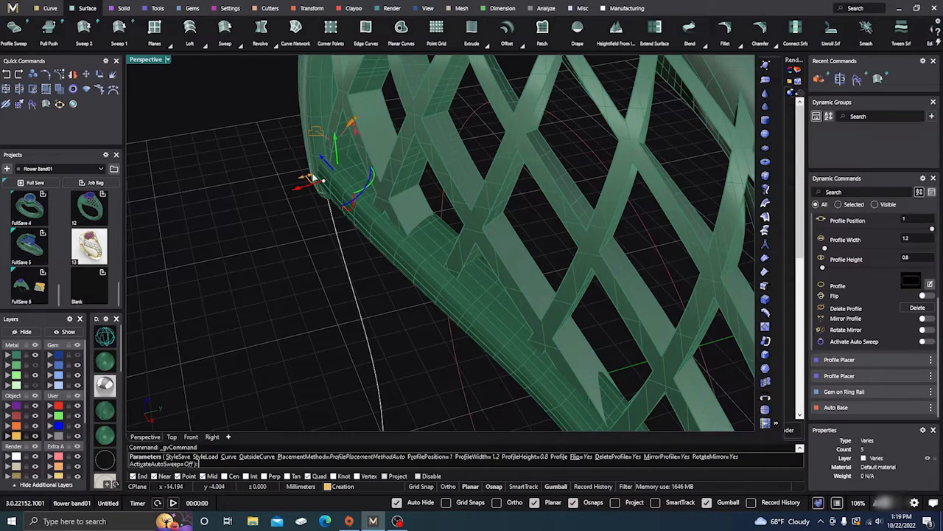
pyautogui.moveTo(307, 184)
pyautogui.mouseDown(button='right')
pyautogui.moveTo(274, 202)
pyautogui.moveTo(316, 190)
pyautogui.mouseUp(button='right')
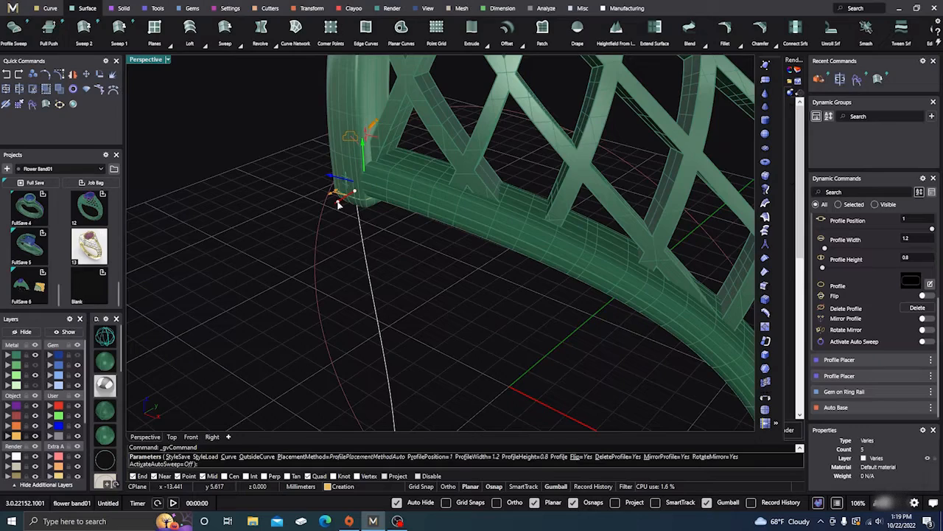
# Shift the side curve's lower profile slightly inward toward the lattice at the shank end
pyautogui.moveTo(338, 205); pyautogui.dragTo(334, 199, button='right')
pyautogui.scroll(-6, 333, 199)
pyautogui.moveTo(467, 366); pyautogui.dragTo(432, 363, button='right')
pyautogui.scroll(6, 447, 349)
pyautogui.scroll(2, 484, 336)
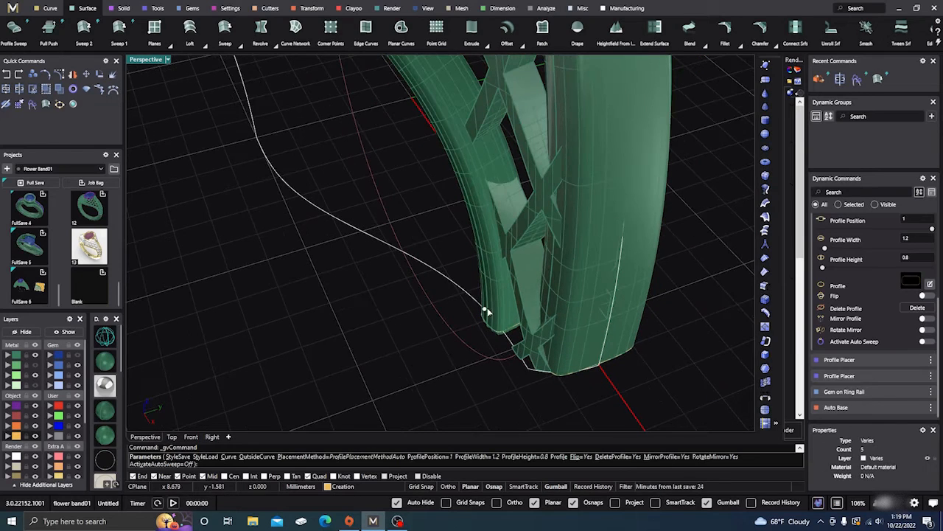
pyautogui.click(484, 312)
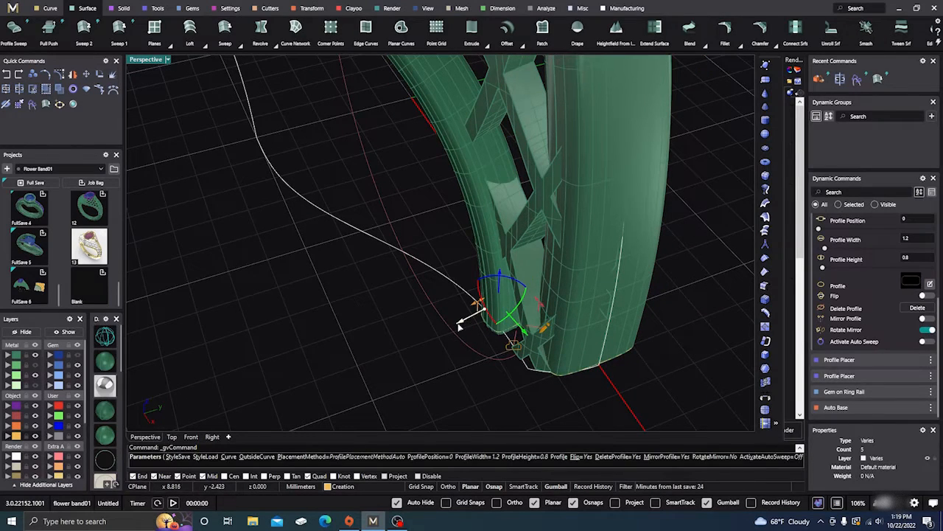
pyautogui.moveTo(459, 323); pyautogui.dragTo(467, 321)
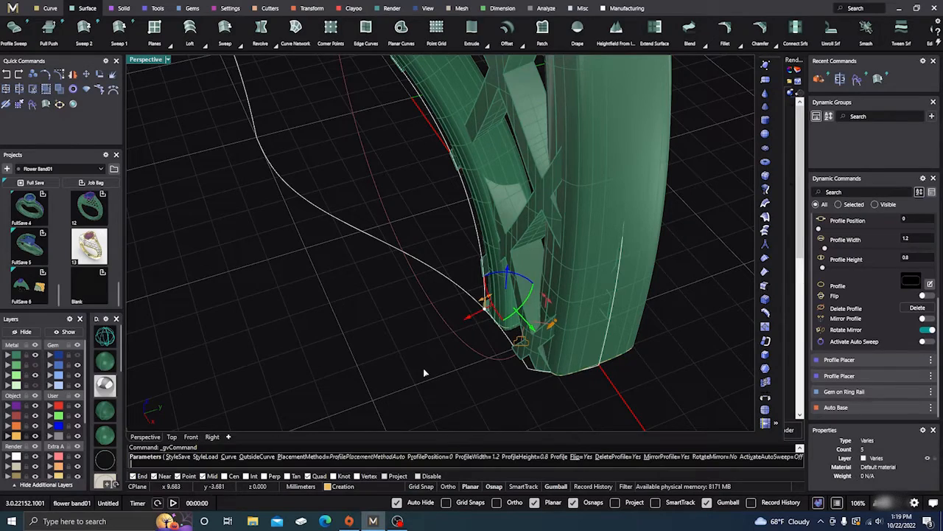
# Check the side border against the lattice ends and accept the profile edits
pyautogui.scroll(-3, 424, 369)
pyautogui.moveTo(424, 368); pyautogui.dragTo(476, 198, button='right')
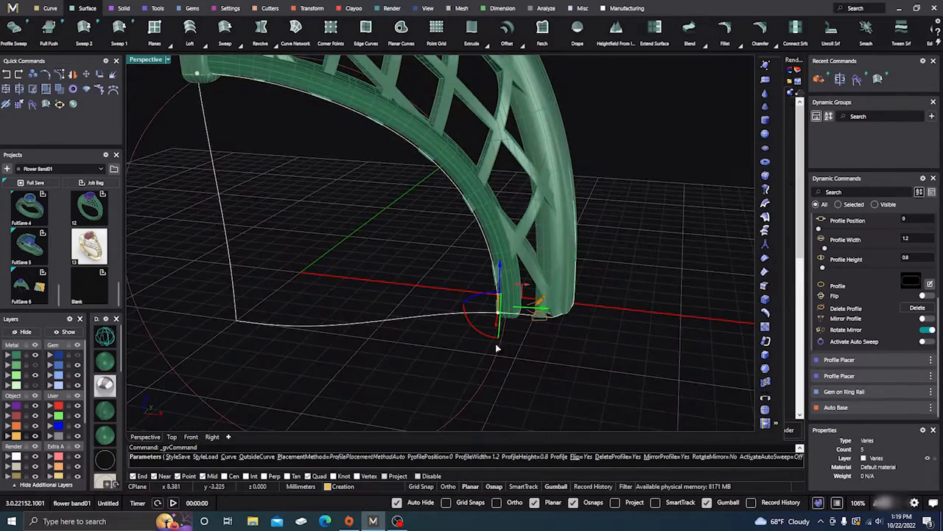
pyautogui.moveTo(497, 348); pyautogui.dragTo(590, 394, button='right')
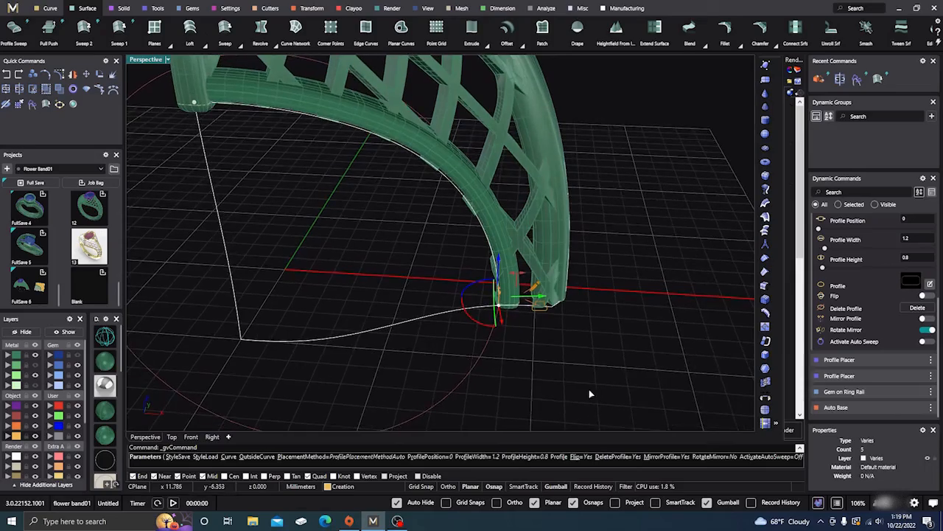
pyautogui.rightClick(586, 388)
pyautogui.moveTo(591, 348); pyautogui.dragTo(561, 376, button='right')
pyautogui.scroll(-7, 497, 362)
pyautogui.moveTo(496, 361); pyautogui.dragTo(497, 395, button='right')
pyautogui.scroll(6, 453, 305)
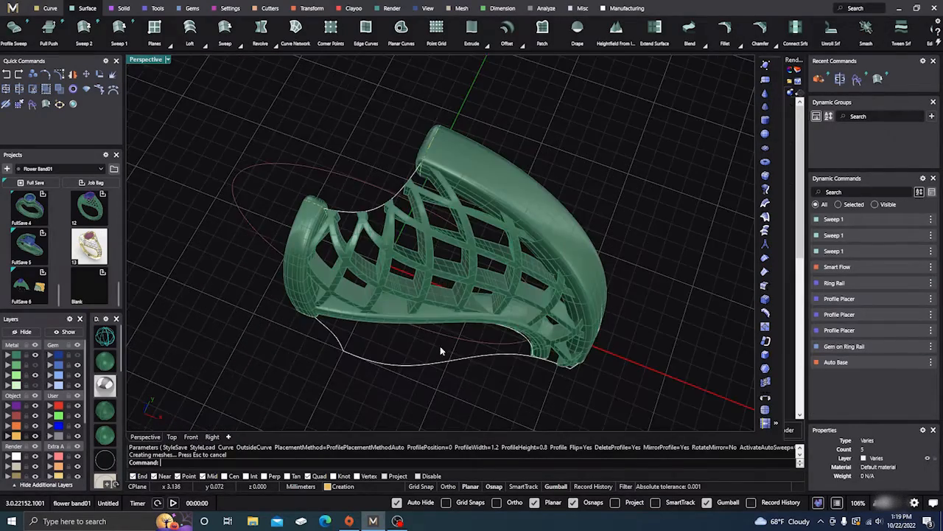
pyautogui.moveTo(440, 345); pyautogui.dragTo(461, 333, button='right')
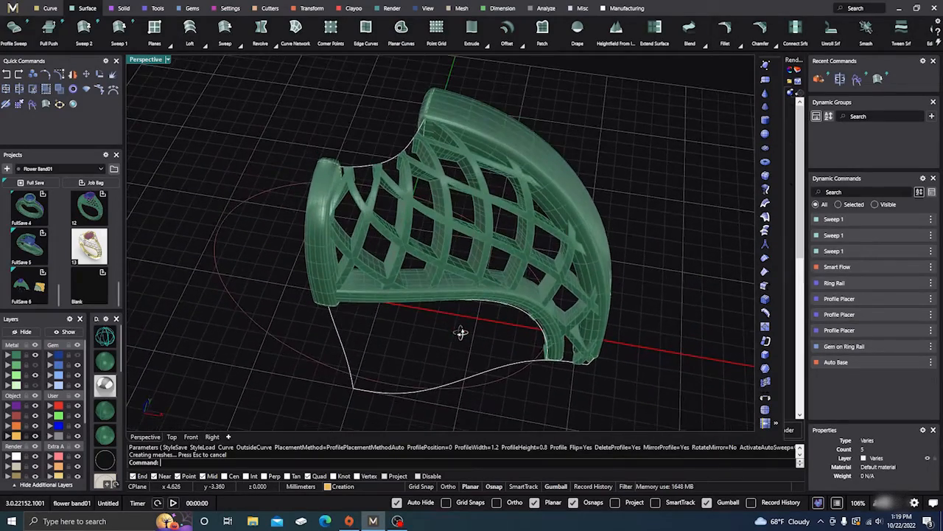
pyautogui.scroll(-3, 455, 337)
# Mirror the lattice section to all four quarters of the ring with X Mirror, Y Mirror and Multi on
pyautogui.click(453, 326)
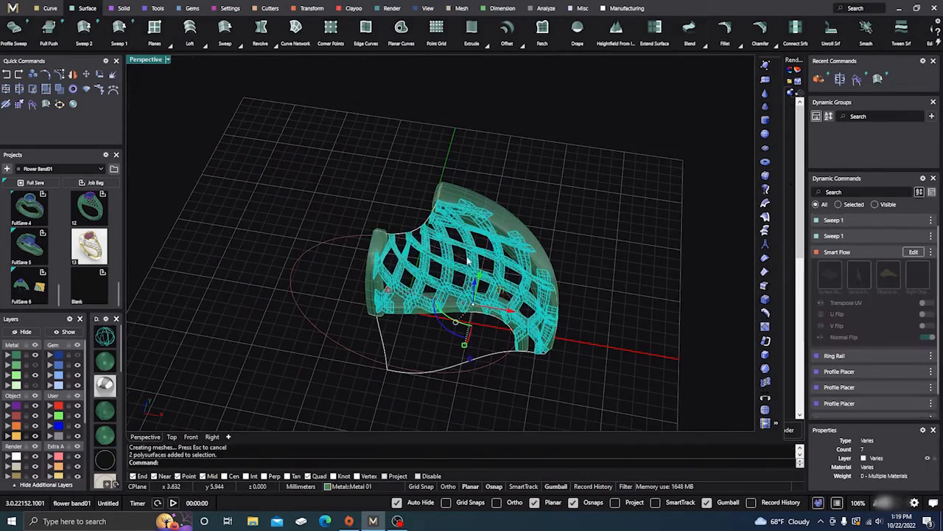
pyautogui.click(309, 8)
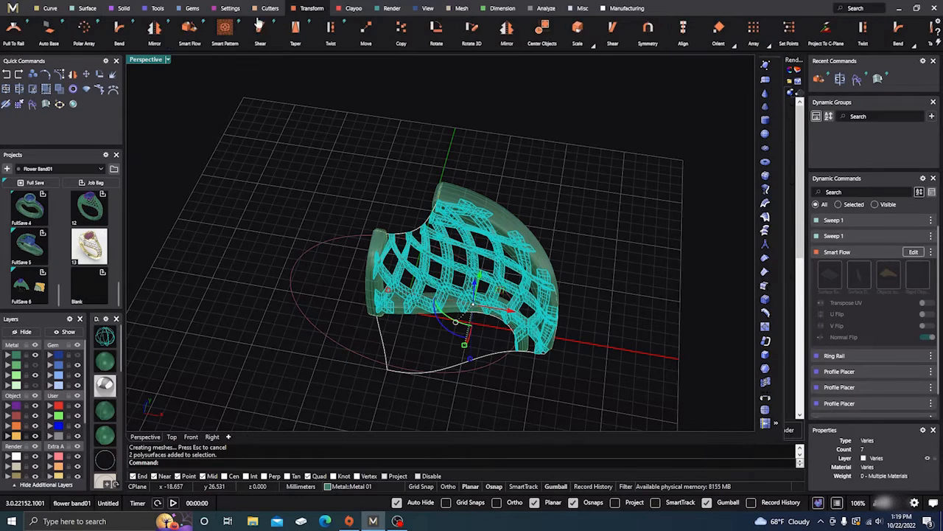
pyautogui.click(154, 30)
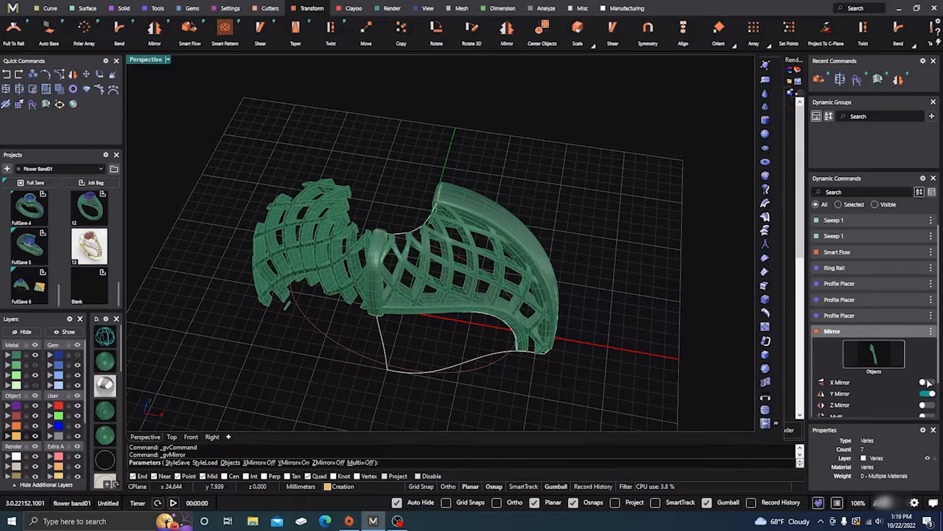
pyautogui.click(927, 383)
pyautogui.scroll(-2, 912, 374)
pyautogui.click(927, 374)
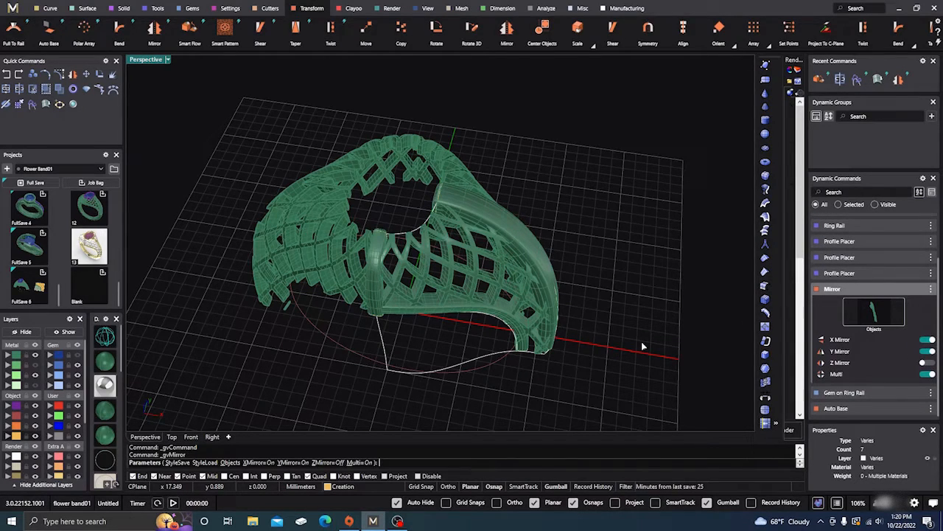
pyautogui.press('Return')
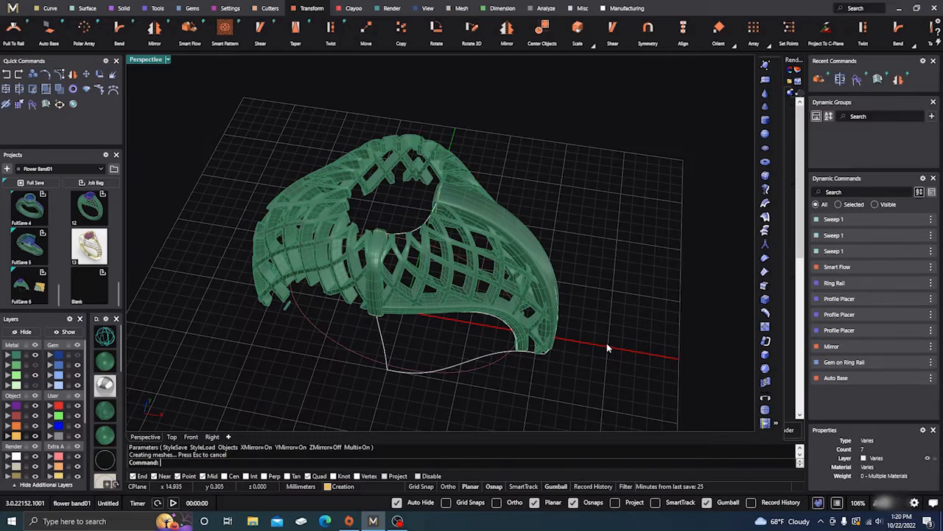
# Mirror the long centre-plane border to the opposite half of the ring with Y Mirror only
pyautogui.moveTo(603, 345); pyautogui.dragTo(589, 318, button='right')
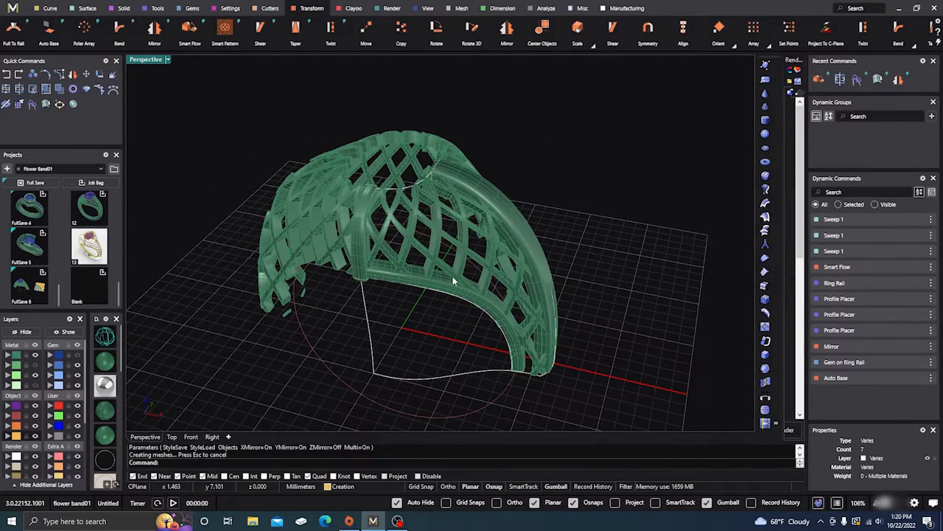
pyautogui.scroll(3, 453, 280)
pyautogui.click(515, 156)
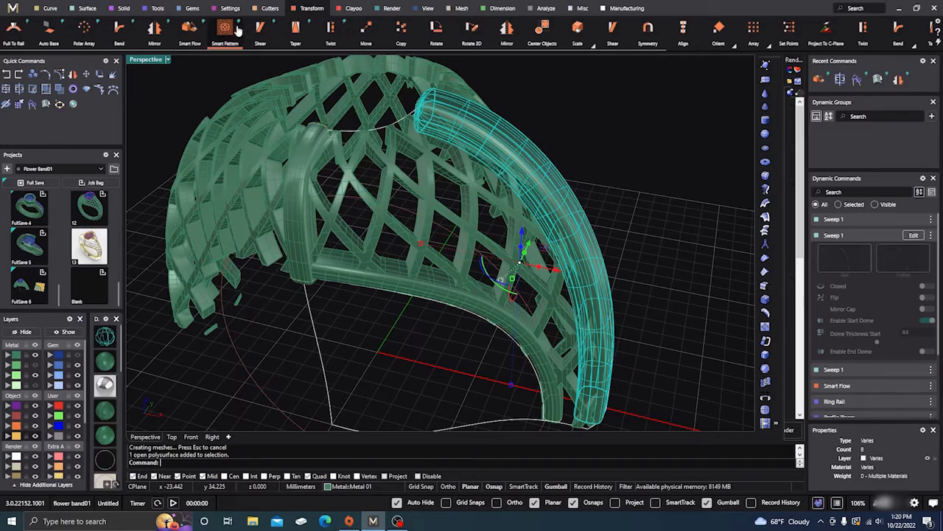
pyautogui.click(155, 31)
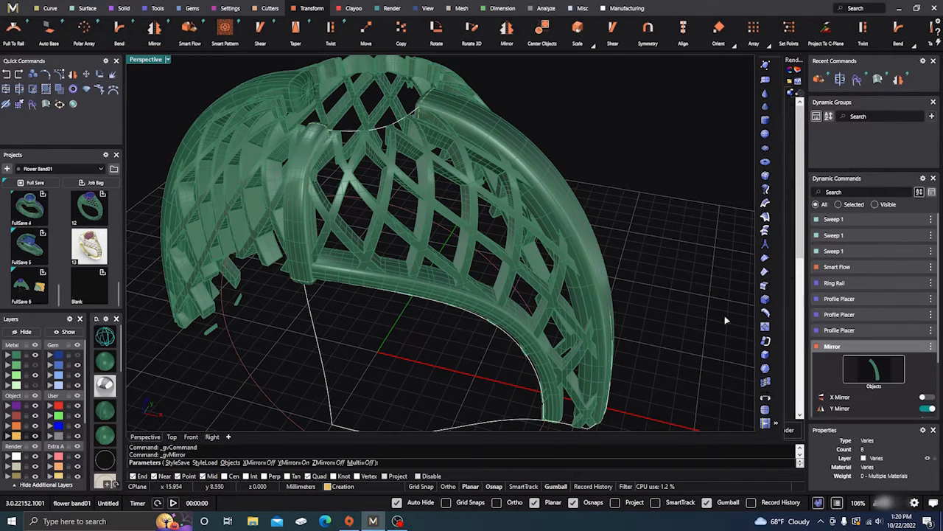
pyautogui.moveTo(662, 229); pyautogui.dragTo(645, 256, button='right')
pyautogui.rightClick(695, 268)
# Mirror the short cross border to the other side of the band with X Mirror on and Y Mirror off
pyautogui.click(426, 249)
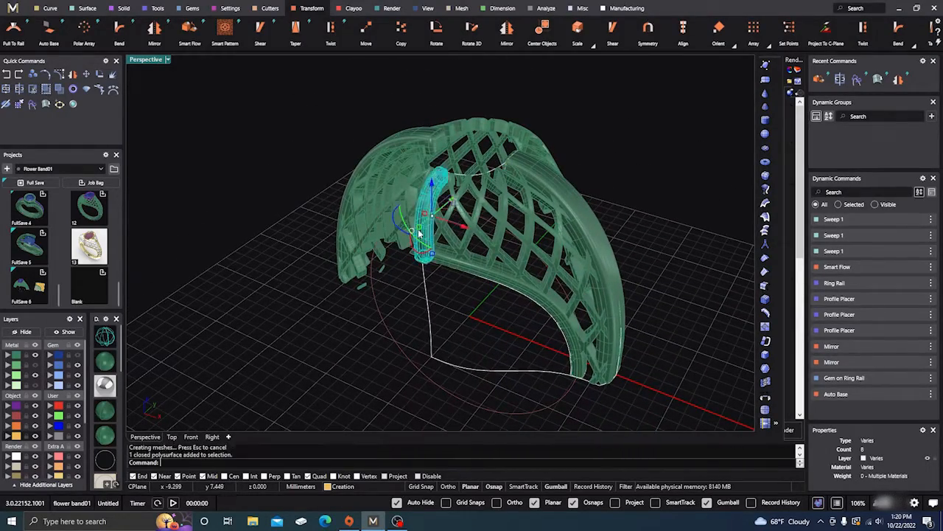
pyautogui.rightClick(419, 233)
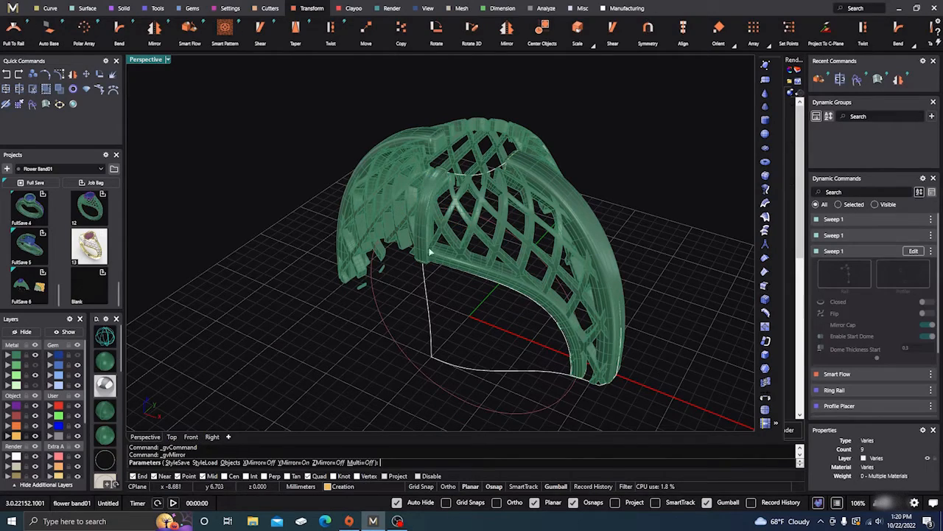
pyautogui.moveTo(477, 319); pyautogui.dragTo(404, 330, button='right')
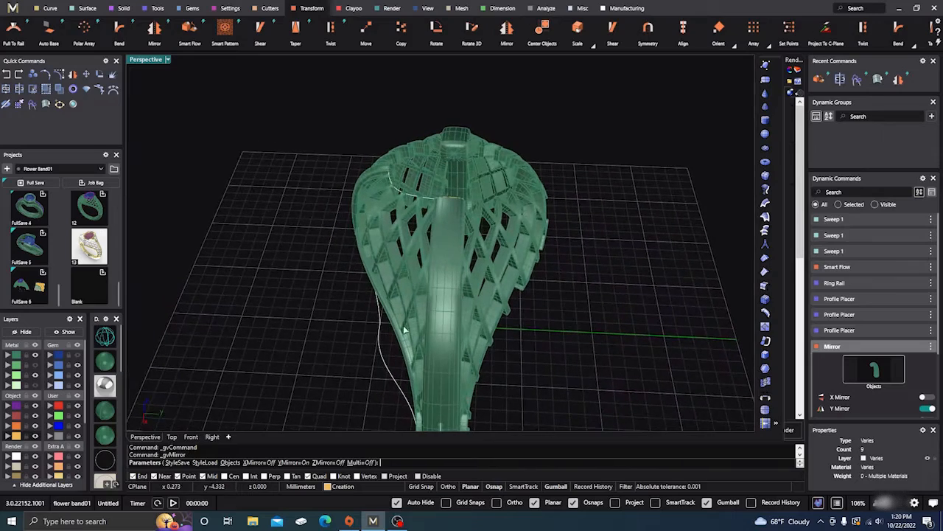
pyautogui.click(927, 397)
pyautogui.moveTo(615, 344); pyautogui.dragTo(488, 314, button='right')
pyautogui.moveTo(447, 337); pyautogui.dragTo(597, 321, button='right')
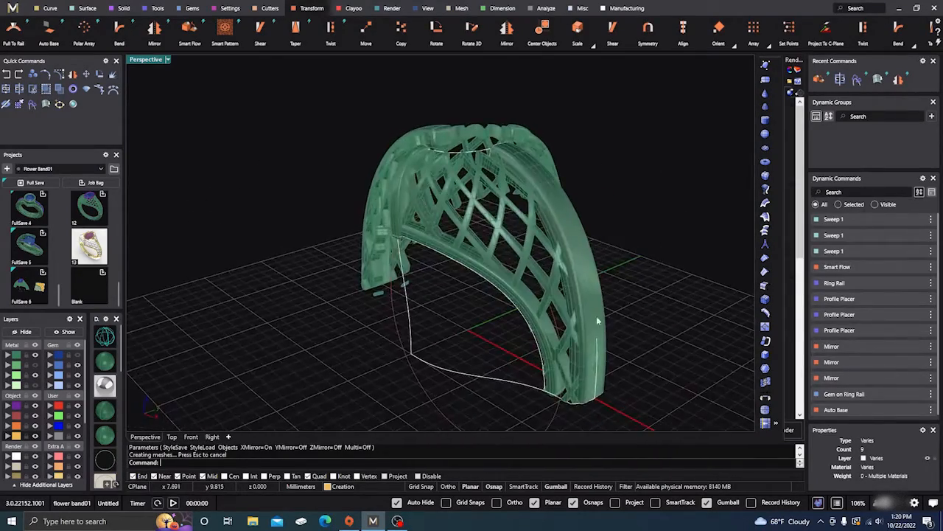
# Mirror the lattice's side border to all four quarters of the ring with X Mirror, Y Mirror and Multi on
pyautogui.click(466, 259)
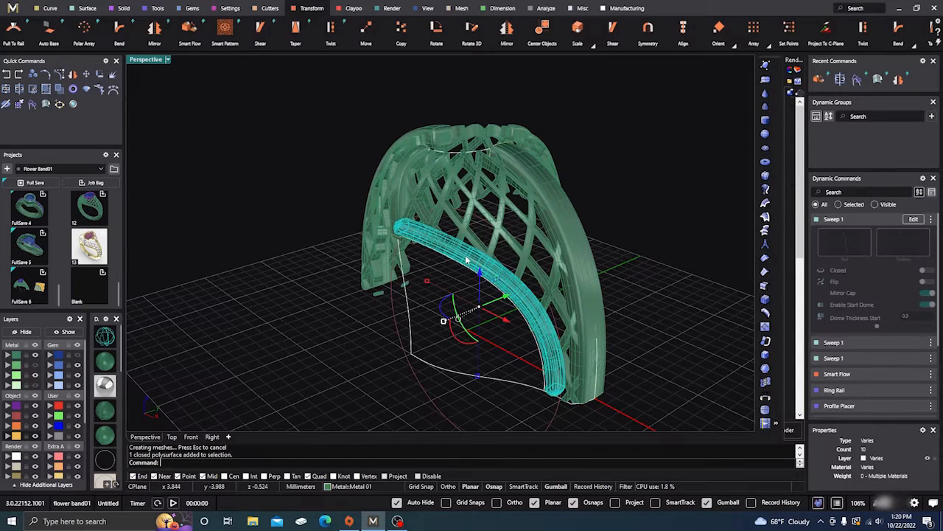
pyautogui.press('F6')
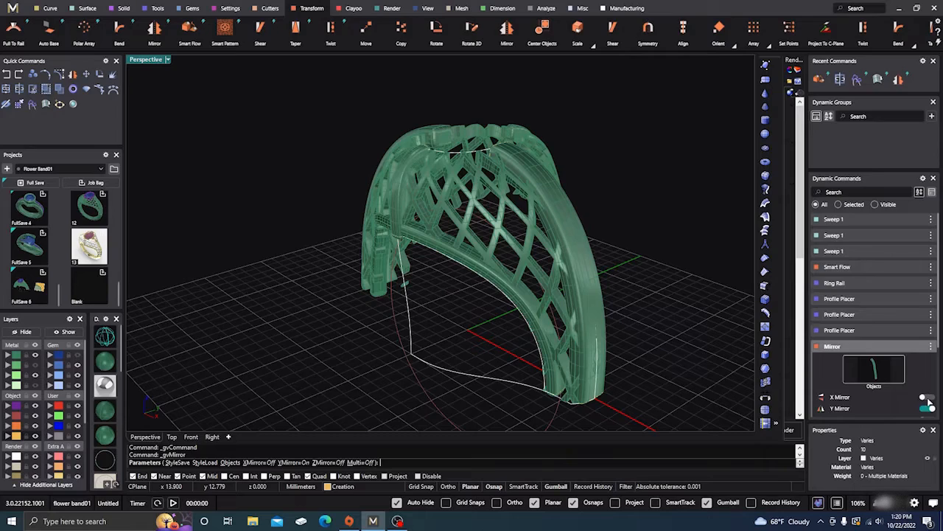
pyautogui.click(926, 397)
pyautogui.scroll(-3, 921, 368)
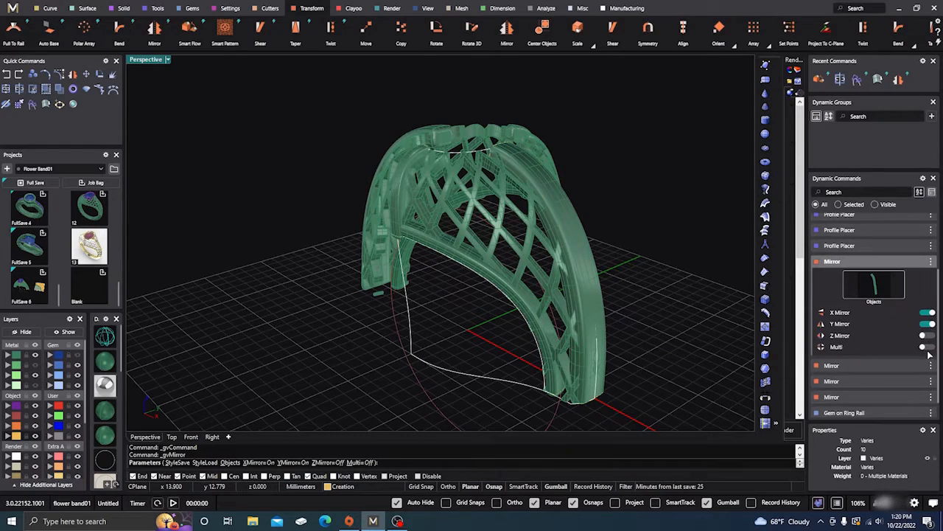
pyautogui.click(926, 347)
pyautogui.moveTo(733, 326); pyautogui.dragTo(604, 351, button='right')
pyautogui.rightClick(319, 336)
pyautogui.scroll(-4, 515, 310)
pyautogui.moveTo(492, 321); pyautogui.dragTo(496, 344, button='right')
pyautogui.scroll(8, 469, 299)
pyautogui.scroll(-3, 502, 330)
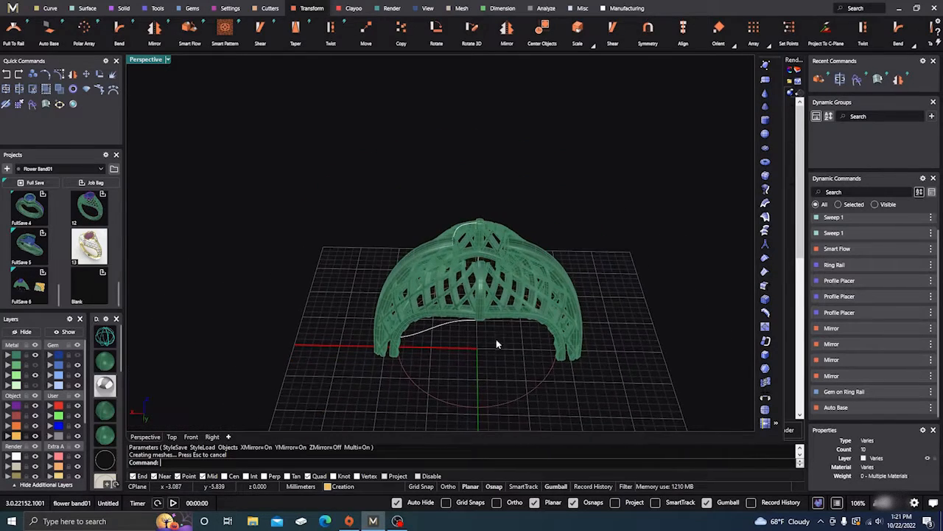
# Make the Gem 01 layer visible to show the centre stone on the ring
pyautogui.click(77, 356)
pyautogui.moveTo(516, 381); pyautogui.dragTo(494, 310, button='right')
pyautogui.scroll(3, 481, 256)
# Edit the centre stone's Gem on Ring Rail settings, raising its Z Offset to 6.1 mm, and accept the change
pyautogui.click(482, 230)
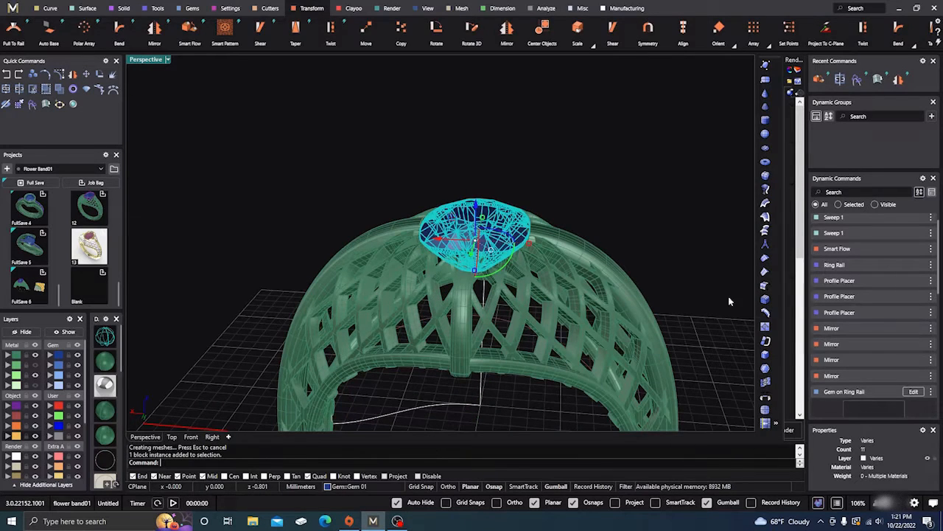
pyautogui.click(914, 391)
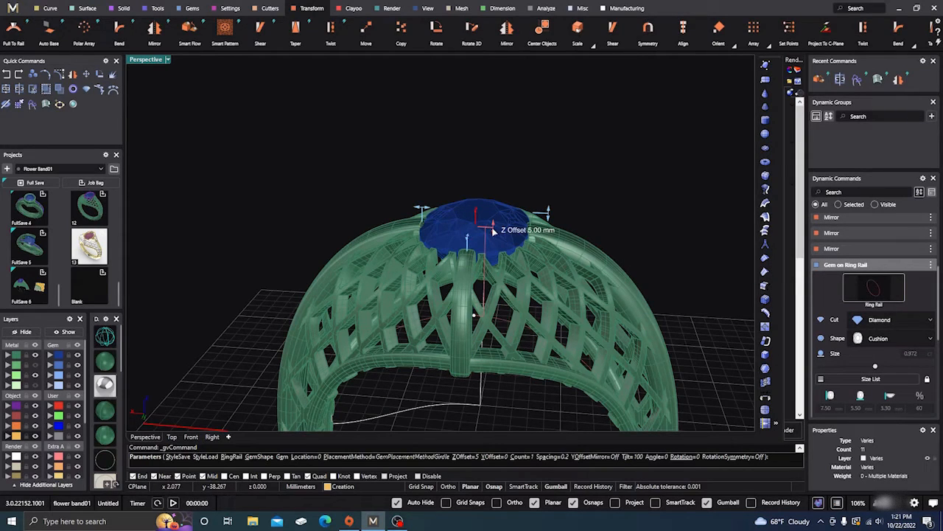
pyautogui.moveTo(494, 231); pyautogui.dragTo(496, 205)
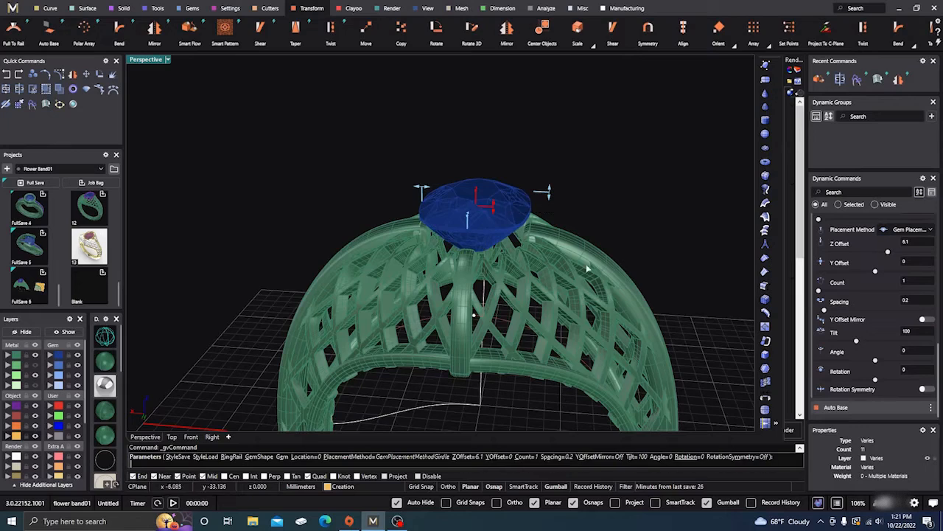
pyautogui.moveTo(587, 268)
pyautogui.mouseDown(button='right')
pyautogui.moveTo(494, 248)
pyautogui.moveTo(572, 263)
pyautogui.mouseUp(button='right')
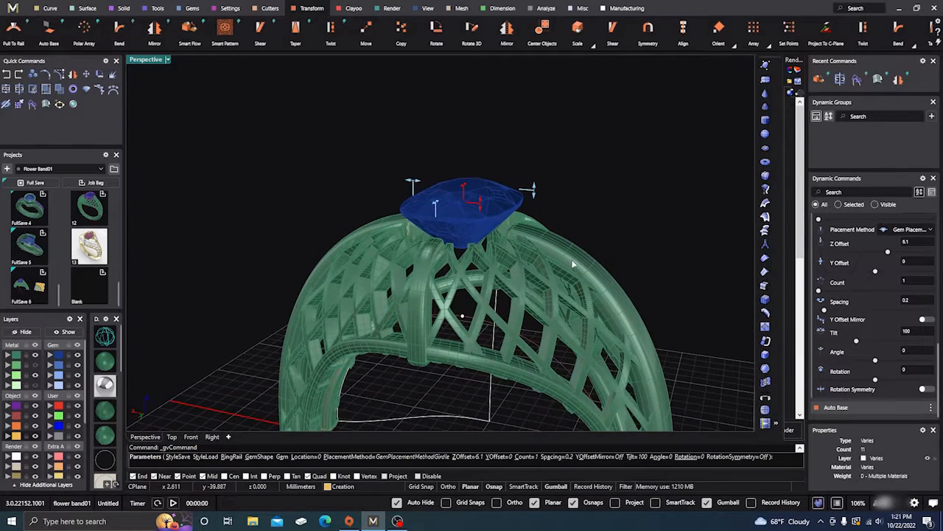
pyautogui.rightClick(567, 262)
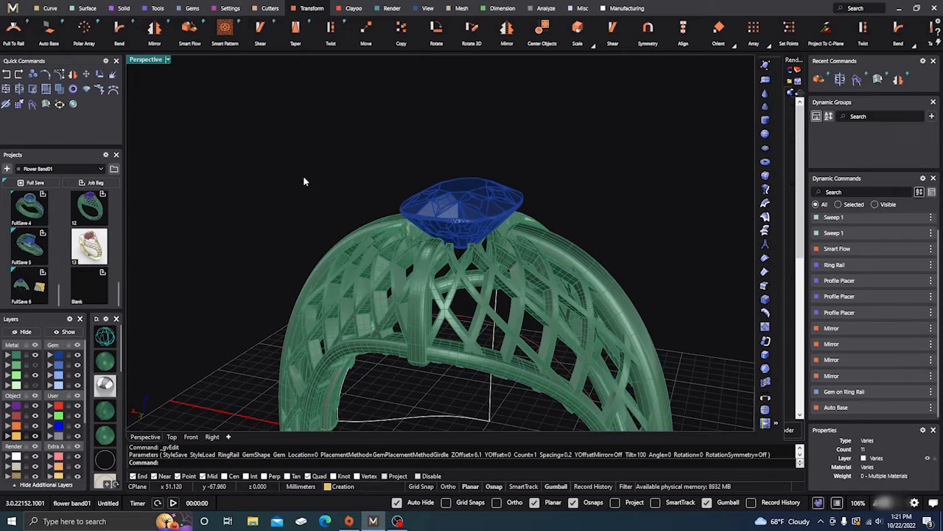
pyautogui.scroll(-4, 303, 176)
pyautogui.moveTo(303, 175); pyautogui.dragTo(325, 188, button='right')
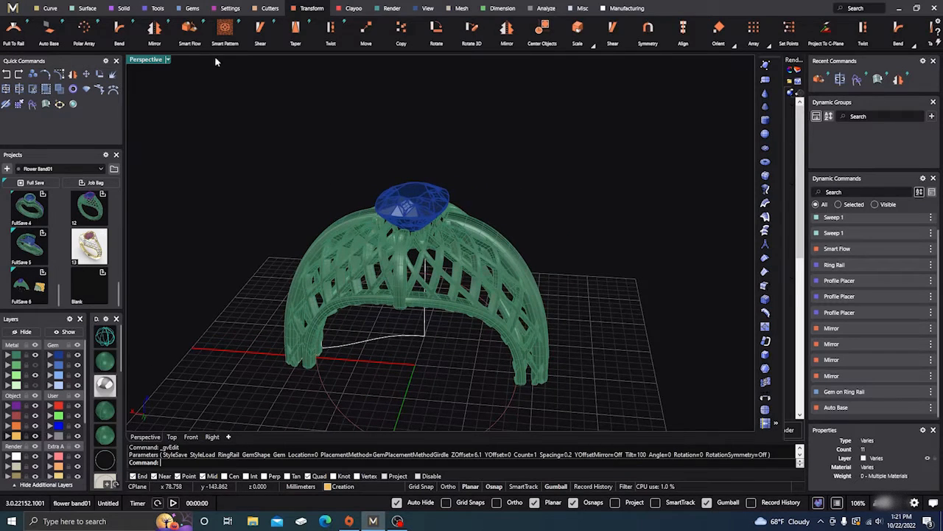
# Add a bezel around the cushion centre stone with its height lowered to 2.43 mm and accept it
pyautogui.click(230, 9)
pyautogui.click(306, 29)
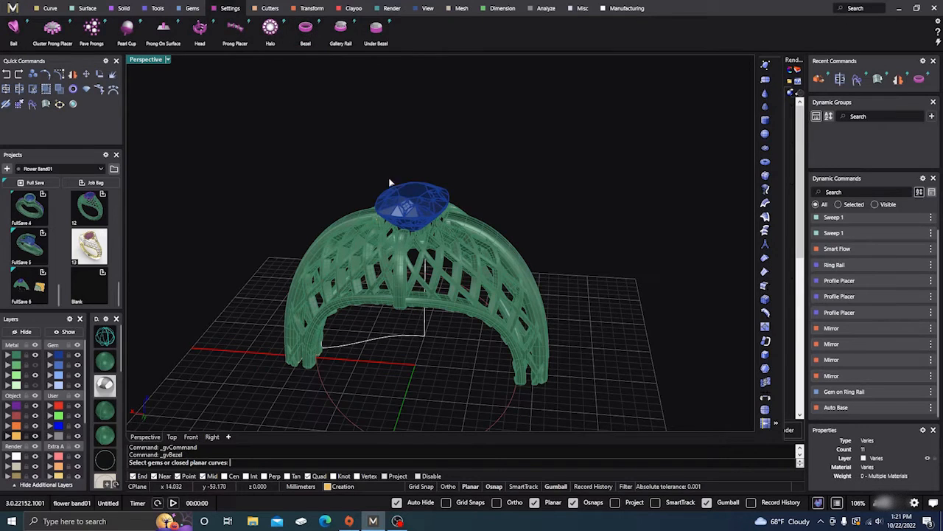
pyautogui.click(406, 202)
pyautogui.press('Return')
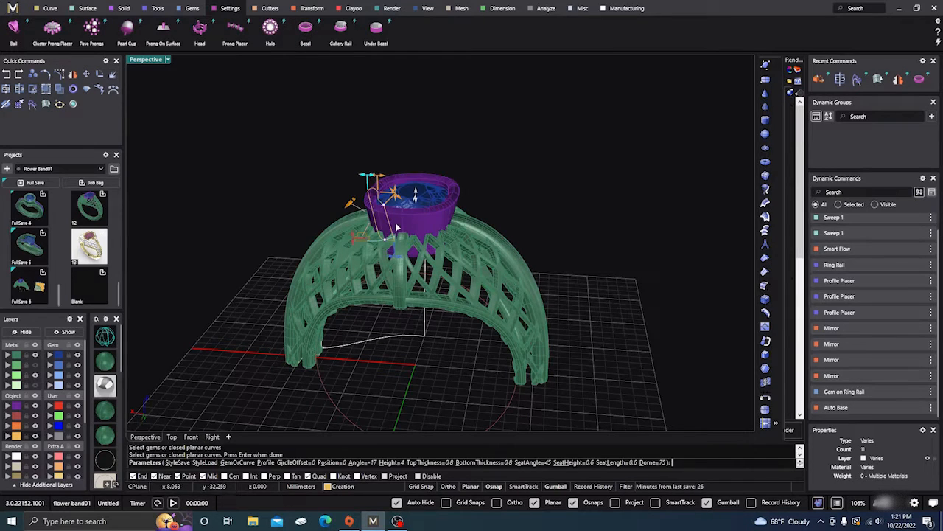
pyautogui.scroll(5, 387, 203)
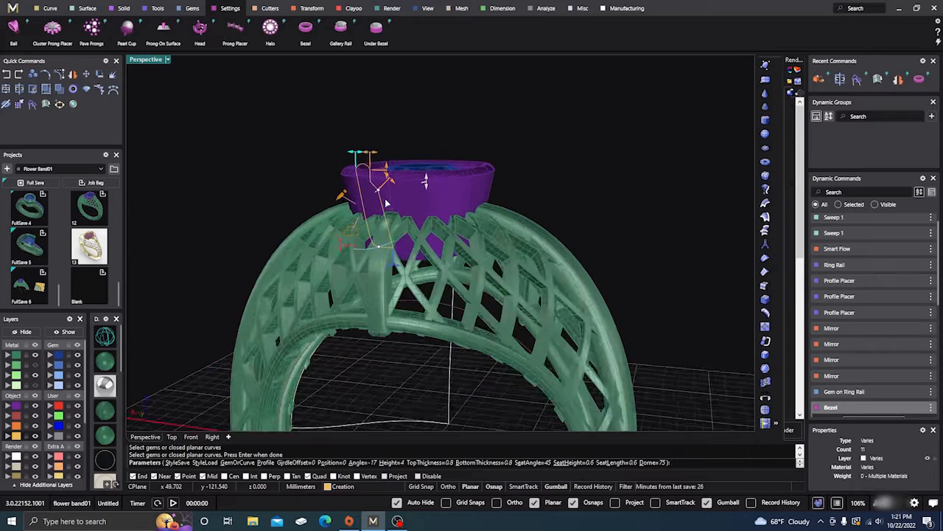
pyautogui.scroll(2, 386, 203)
pyautogui.moveTo(419, 258); pyautogui.dragTo(346, 261, button='right')
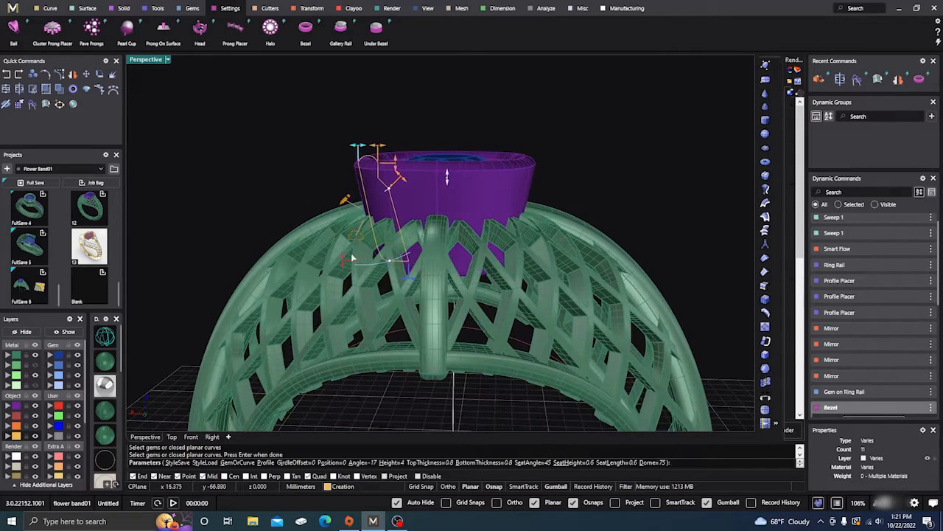
pyautogui.moveTo(344, 262); pyautogui.dragTo(353, 227)
pyautogui.press('Return')
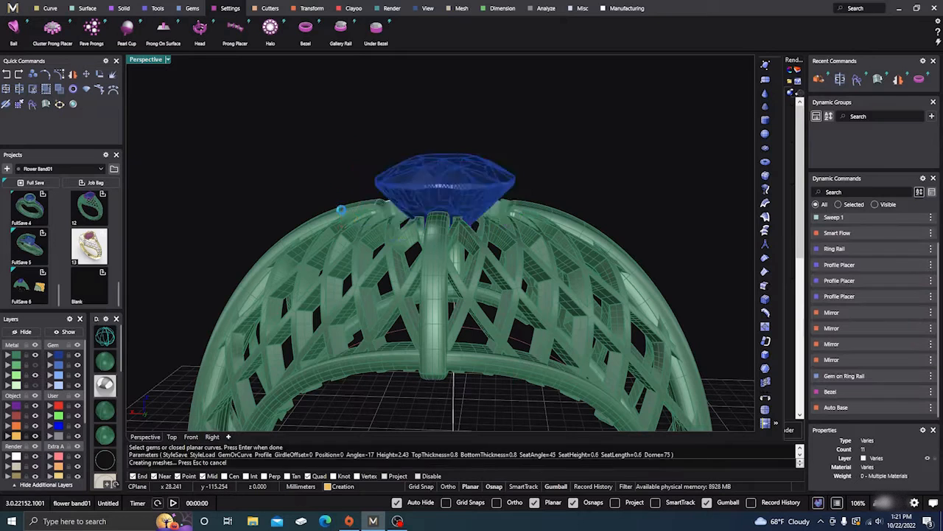
# Edit the centre stone's Gem on Ring Rail settings, lowering its Z Offset to 5.3 mm, and accept the change
pyautogui.moveTo(408, 168); pyautogui.dragTo(439, 191, button='right')
pyautogui.click(440, 190)
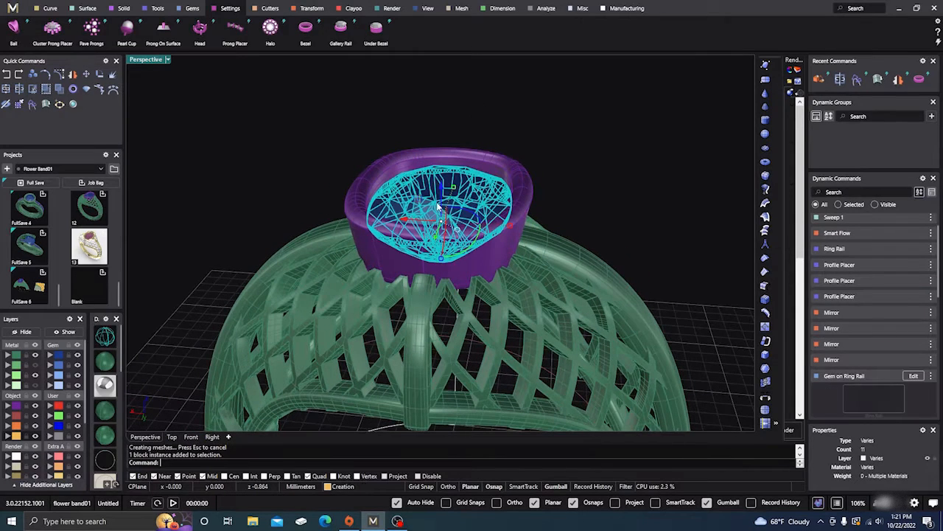
pyautogui.click(912, 377)
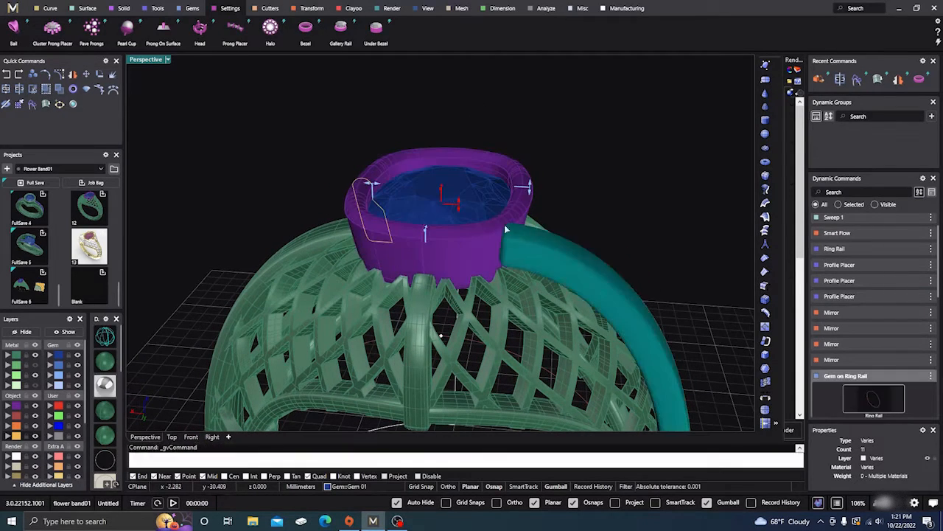
pyautogui.moveTo(447, 243); pyautogui.dragTo(465, 196, button='right')
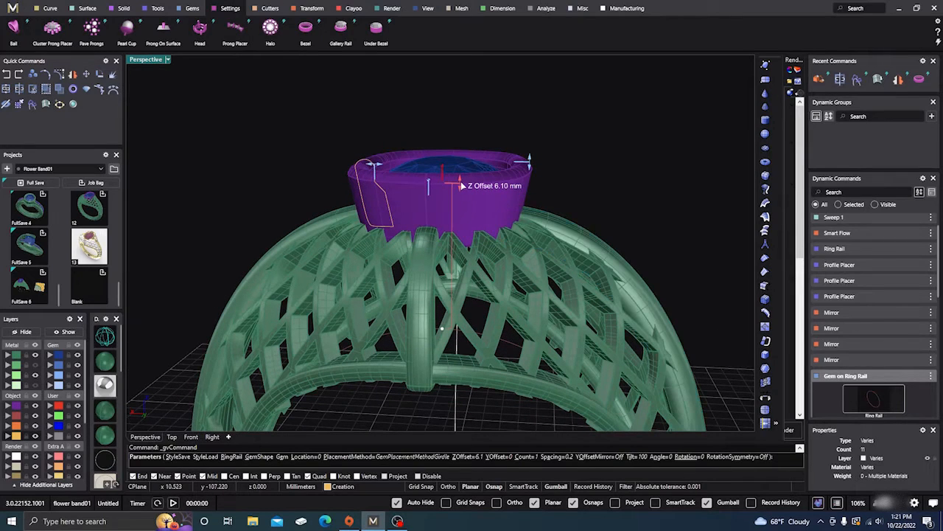
pyautogui.moveTo(462, 185); pyautogui.dragTo(463, 205)
pyautogui.moveTo(484, 271); pyautogui.dragTo(496, 270, button='right')
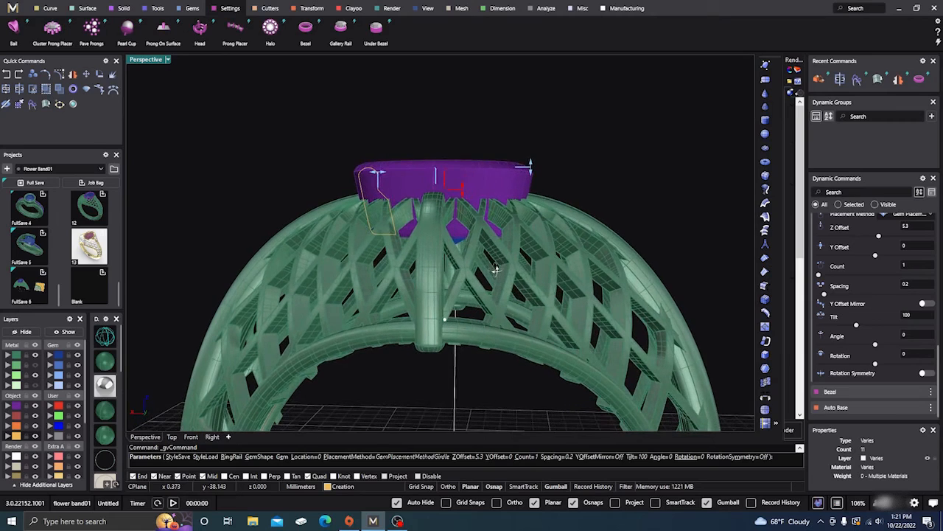
pyautogui.rightClick(496, 270)
# Edit the bezel around the centre stone, shortening its Height to 2.05 mm, and accept the change
pyautogui.click(462, 187)
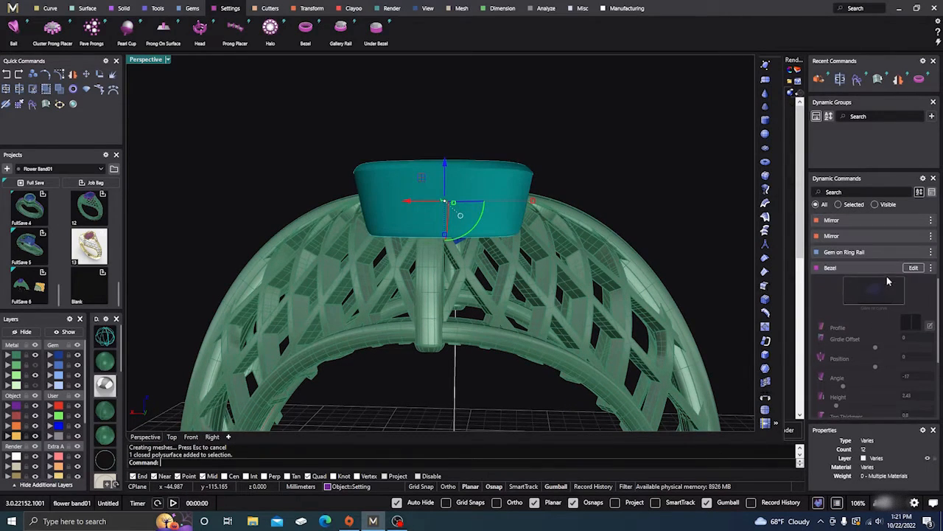
pyautogui.click(914, 269)
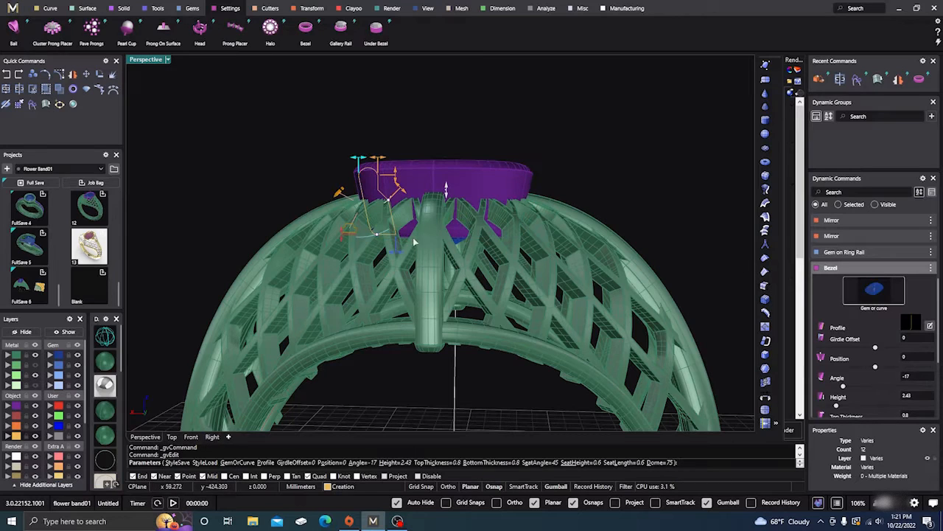
pyautogui.moveTo(378, 237)
pyautogui.moveTo(343, 238)
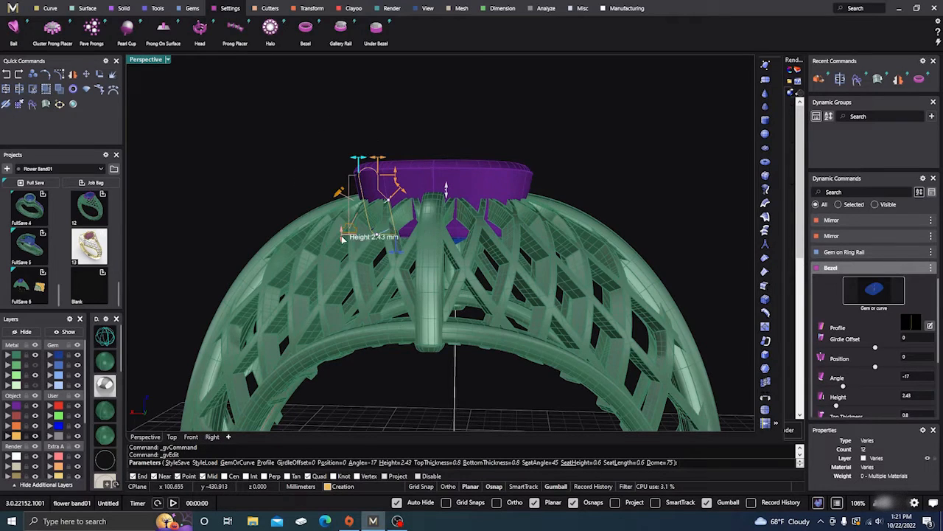
pyautogui.moveTo(342, 238)
pyautogui.mouseDown()
pyautogui.moveTo(342, 220)
pyautogui.moveTo(343, 233)
pyautogui.mouseUp()
pyautogui.moveTo(410, 372); pyautogui.dragTo(404, 309, button='right')
pyautogui.moveTo(397, 380); pyautogui.dragTo(402, 423, button='right')
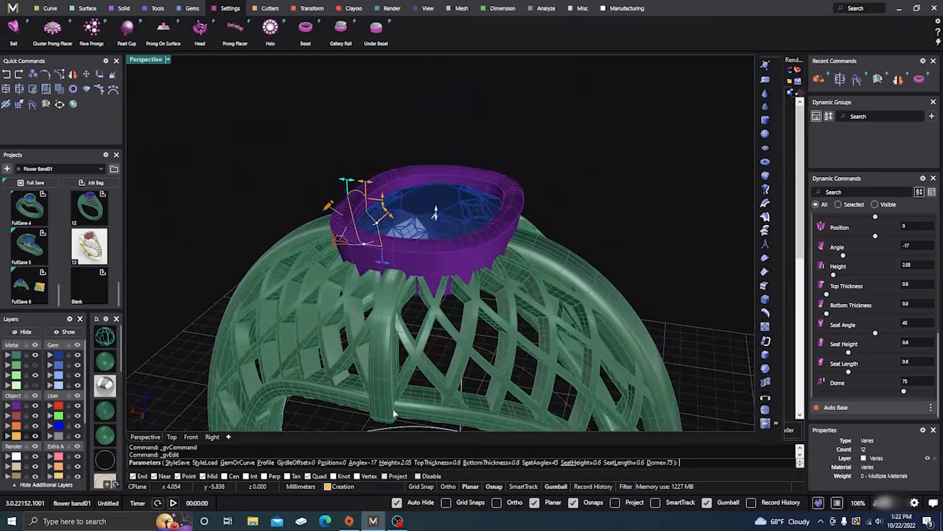
pyautogui.rightClick(453, 280)
# Edit the bezel's Position to -0.21 mm so it sits slightly lower around the stone, and accept the change
pyautogui.scroll(-7, 485, 220)
pyautogui.moveTo(481, 240); pyautogui.dragTo(446, 216, button='right')
pyautogui.scroll(5, 475, 246)
pyautogui.click(442, 210)
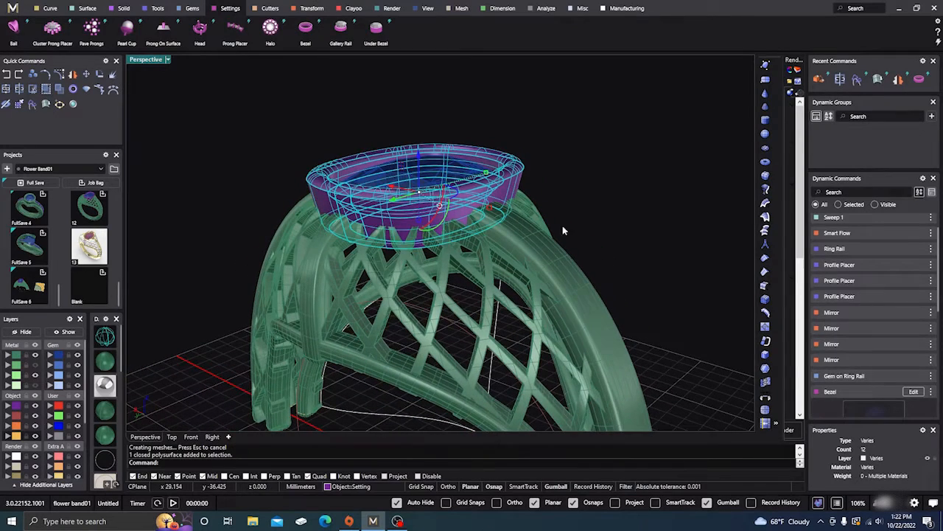
pyautogui.click(908, 392)
pyautogui.click(909, 391)
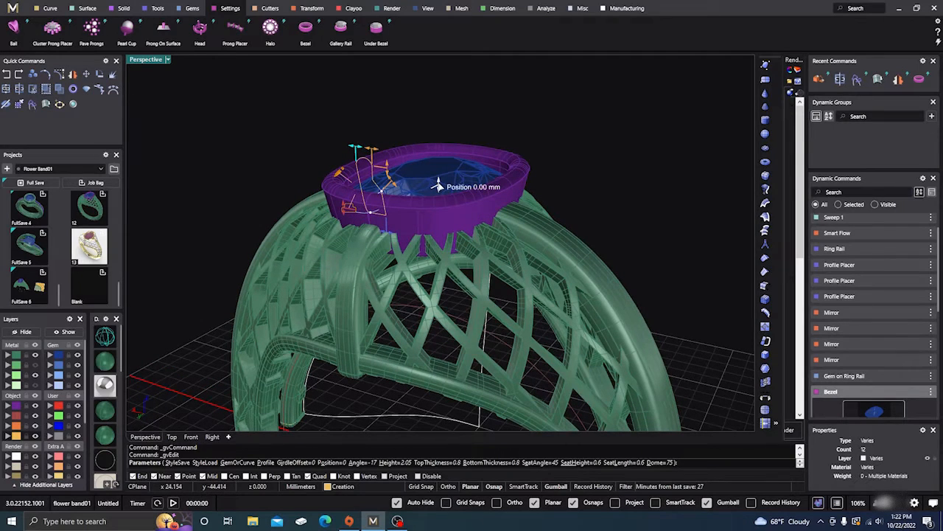
pyautogui.moveTo(438, 187); pyautogui.dragTo(438, 191)
pyautogui.rightClick(415, 187)
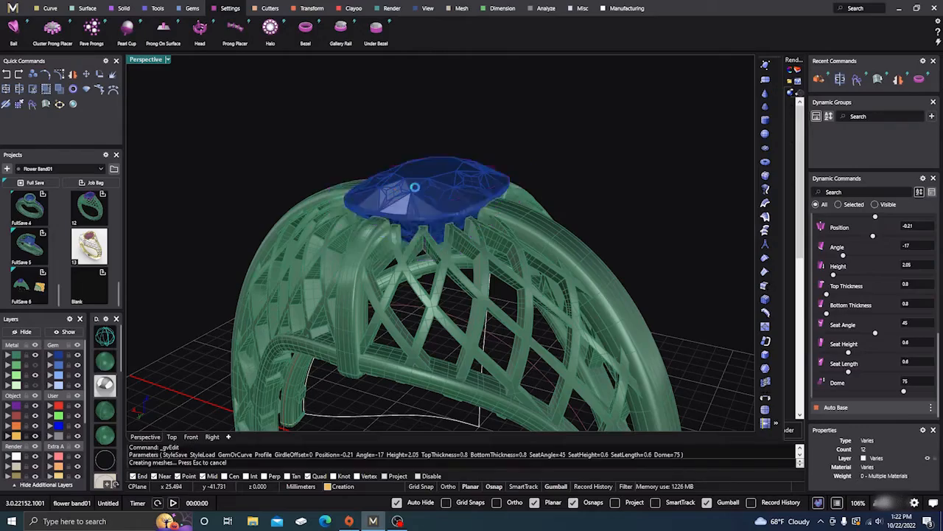
# Inspect the lattice ring and bezel from several angles in a smooth shaded display mode, then restore the wireframe-shaded display
pyautogui.moveTo(477, 293)
pyautogui.mouseDown(button='right')
pyautogui.moveTo(495, 252)
pyautogui.moveTo(490, 285)
pyautogui.mouseUp(button='right')
pyautogui.scroll(-7, 434, 163)
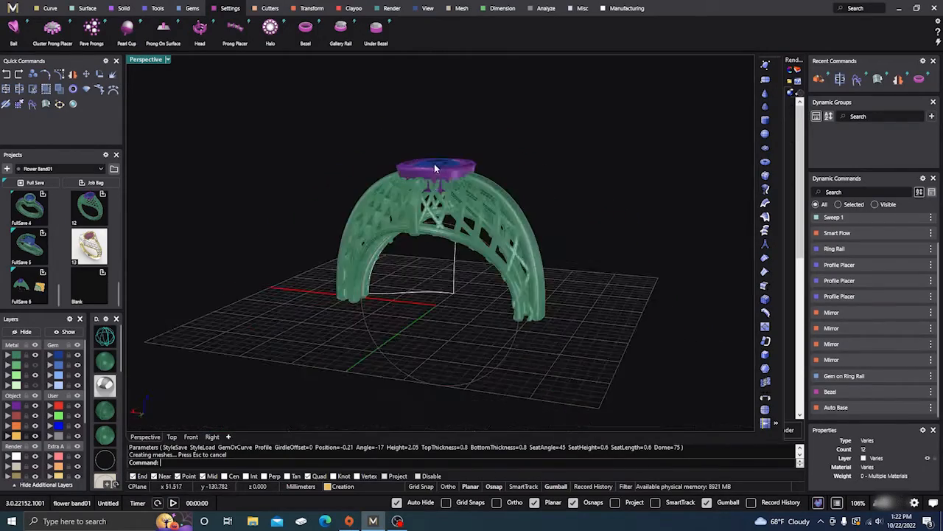
pyautogui.moveTo(434, 163); pyautogui.dragTo(378, 244, button='right')
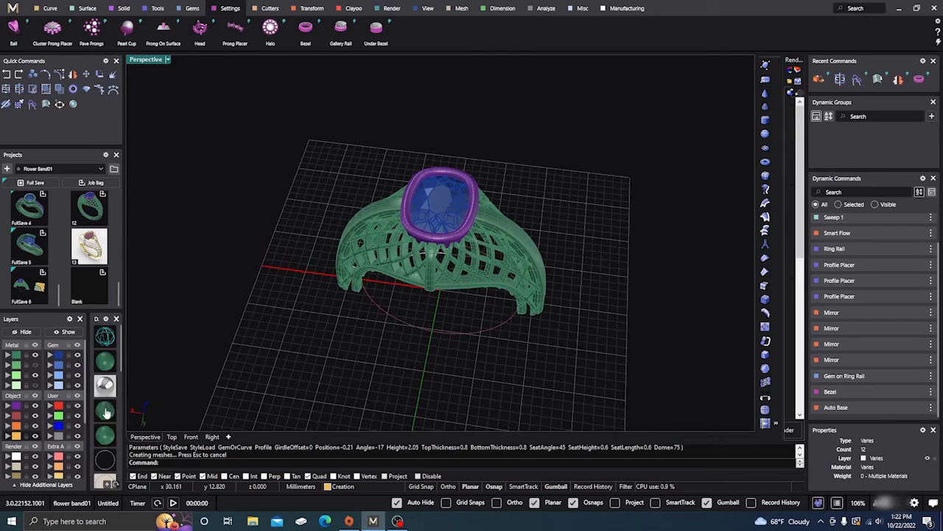
pyautogui.scroll(-5, 104, 412)
pyautogui.scroll(-2, 104, 417)
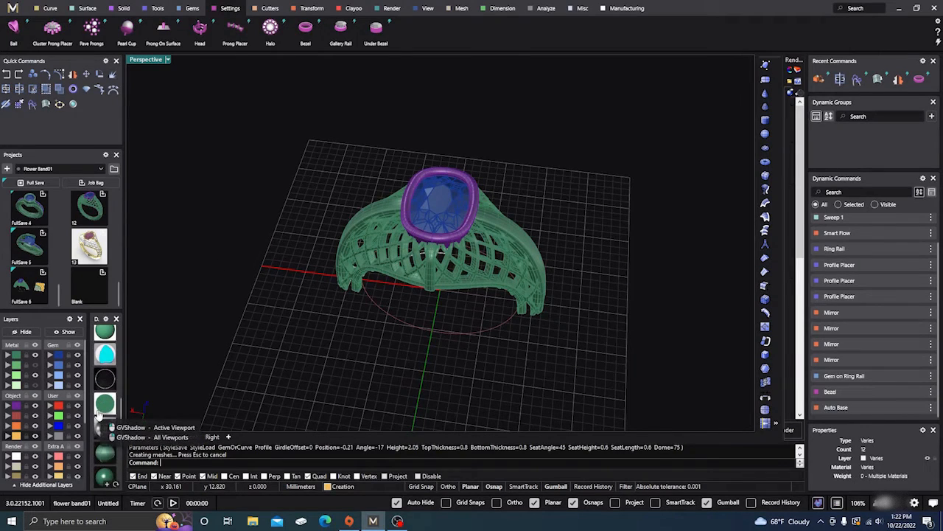
pyautogui.click(104, 479)
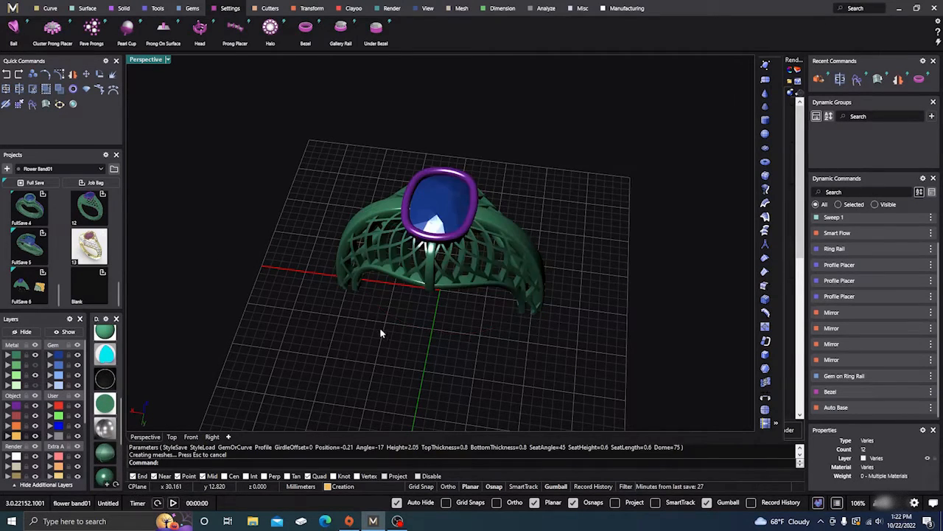
pyautogui.moveTo(386, 323); pyautogui.dragTo(376, 366, button='right')
pyautogui.scroll(4, 379, 242)
pyautogui.moveTo(381, 241); pyautogui.dragTo(389, 295, button='right')
pyautogui.scroll(-3, 484, 298)
pyautogui.scroll(-3, 105, 391)
pyautogui.scroll(5, 105, 390)
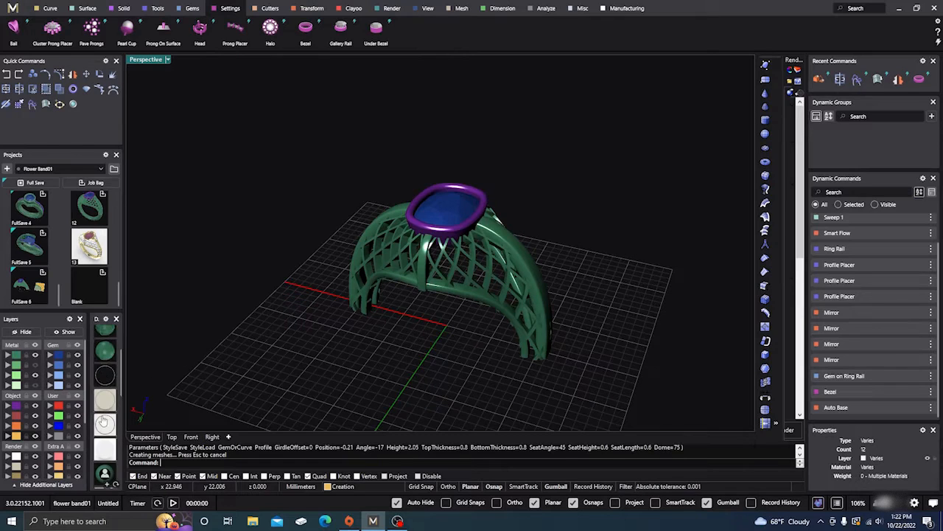
pyautogui.click(108, 367)
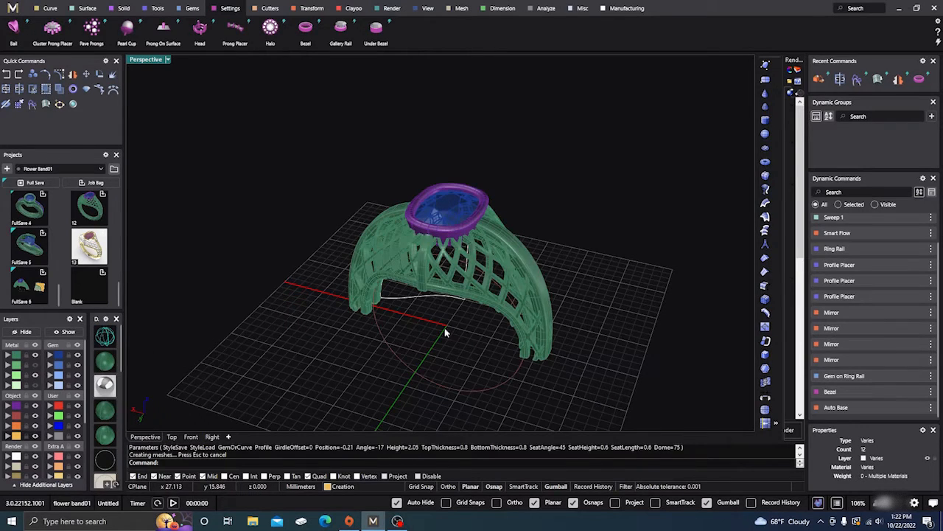
# Hide the white Render layer that holds the construction curves at the band's open ends
pyautogui.moveTo(444, 329); pyautogui.dragTo(474, 236, button='right')
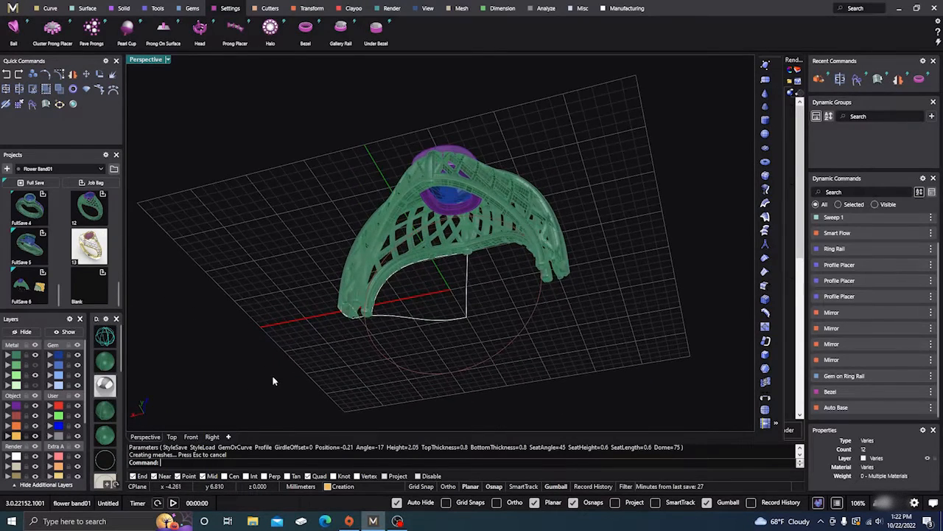
pyautogui.moveTo(272, 381); pyautogui.dragTo(577, 381, button='right')
pyautogui.scroll(3, 528, 313)
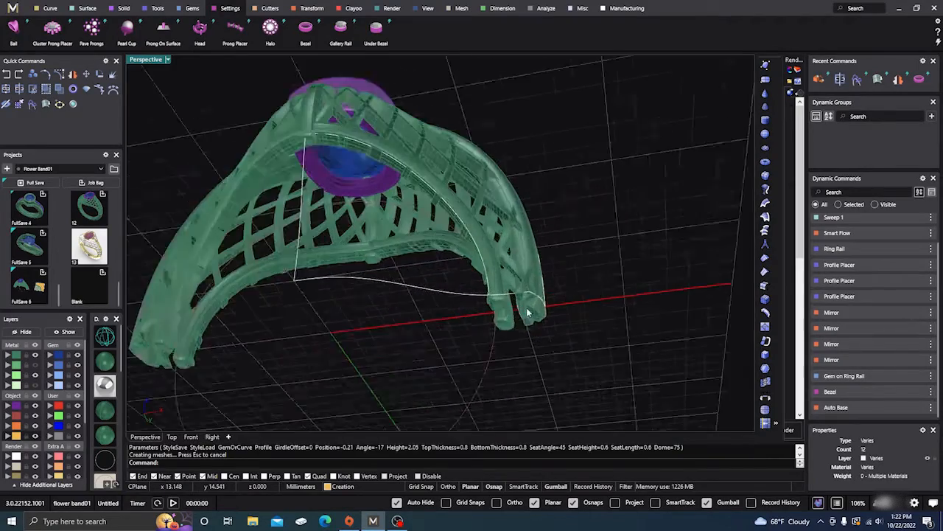
pyautogui.scroll(3, 527, 312)
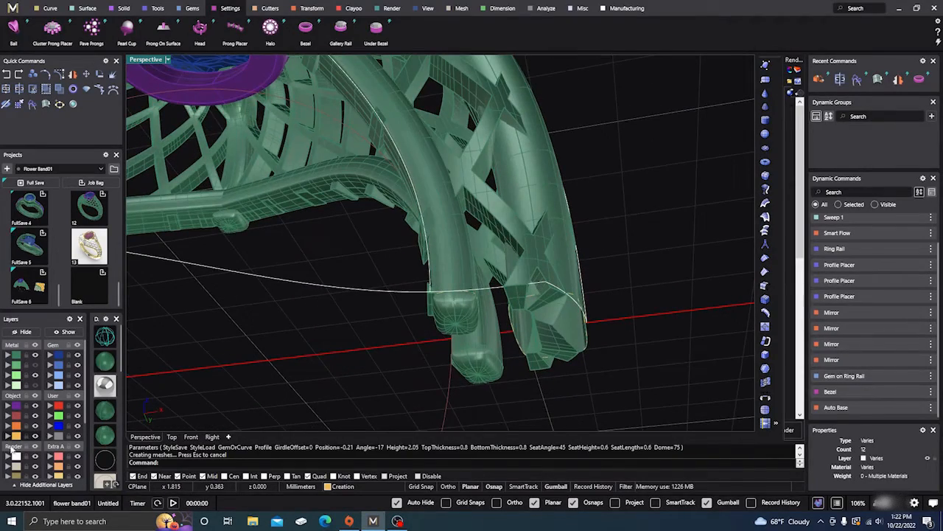
pyautogui.click(34, 457)
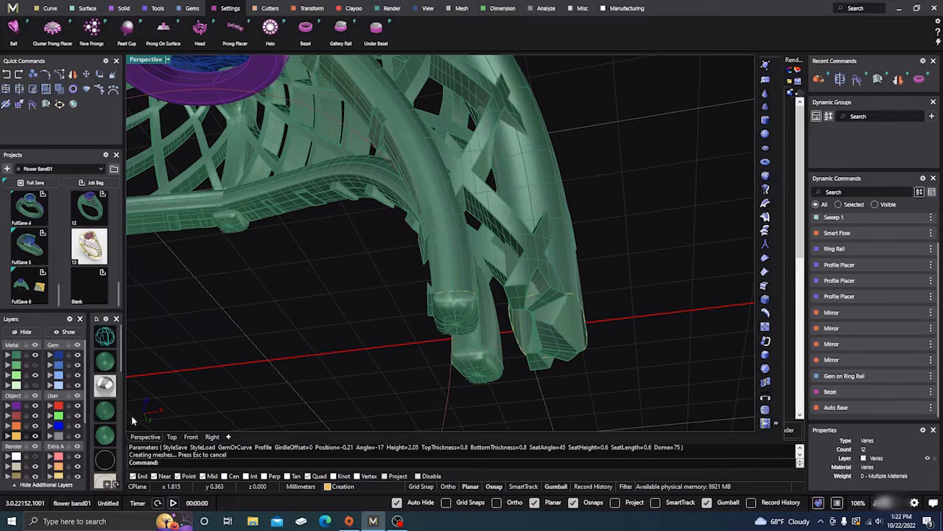
# Open the inner border rail's Sweep 1 for editing and turn off its Mirror Cap option
pyautogui.scroll(-3, 401, 276)
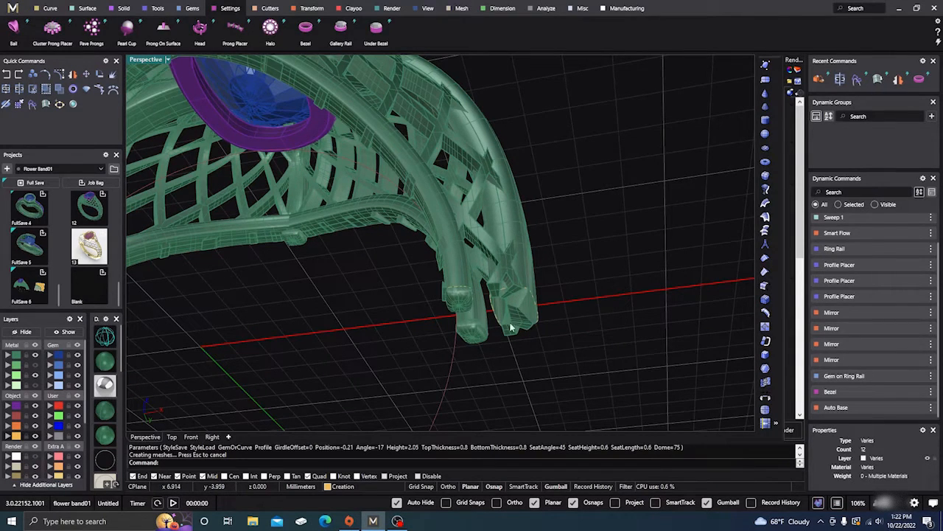
pyautogui.moveTo(579, 266); pyautogui.dragTo(546, 277, button='right')
pyautogui.scroll(2, 408, 310)
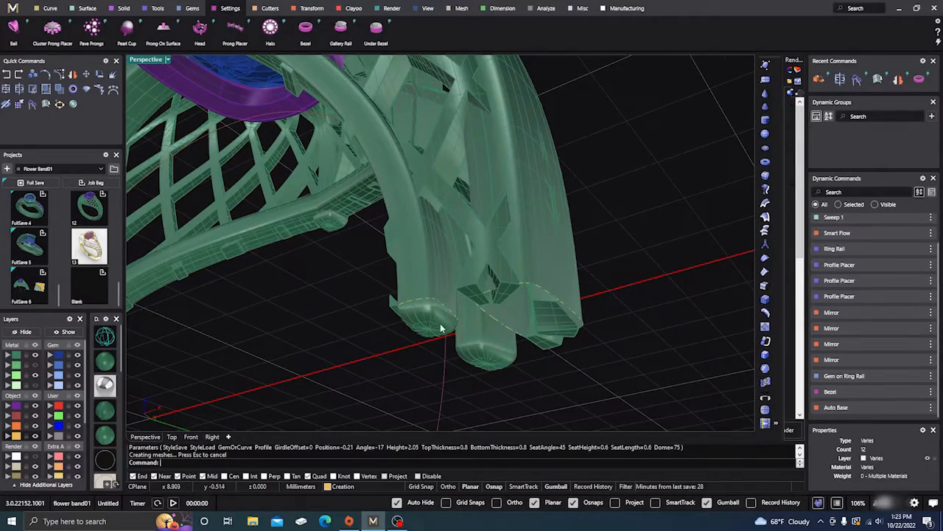
pyautogui.scroll(2, 432, 308)
pyautogui.scroll(-3, 435, 303)
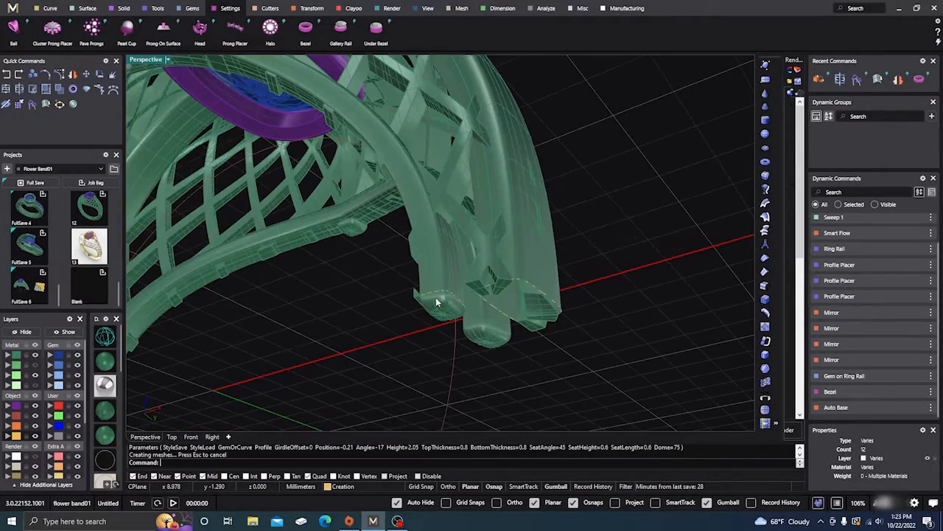
pyautogui.click(436, 302)
pyautogui.scroll(-4, 435, 262)
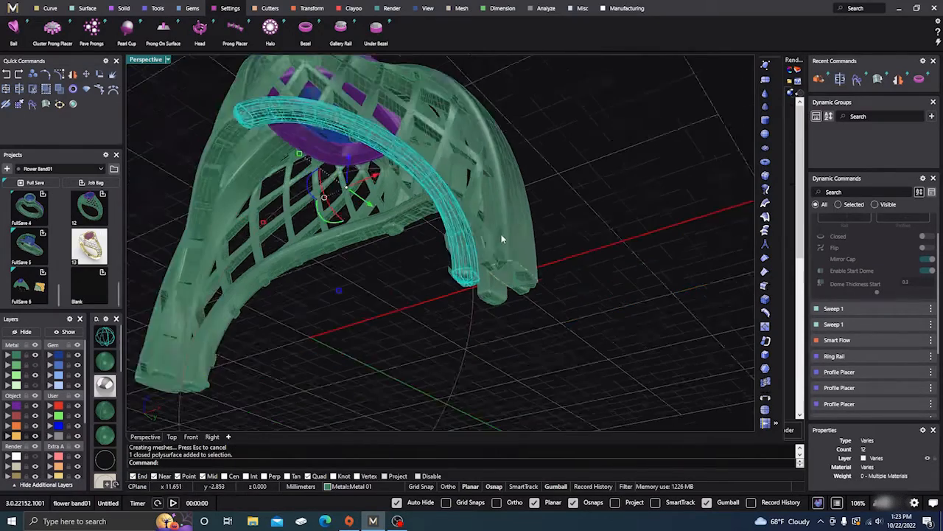
pyautogui.moveTo(432, 270); pyautogui.dragTo(482, 301, button='right')
pyautogui.scroll(1, 846, 271)
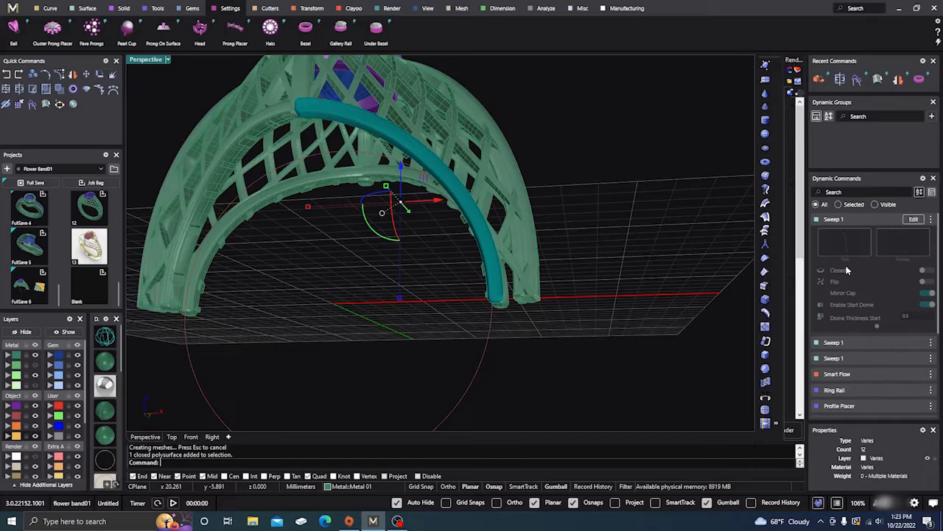
pyautogui.click(914, 218)
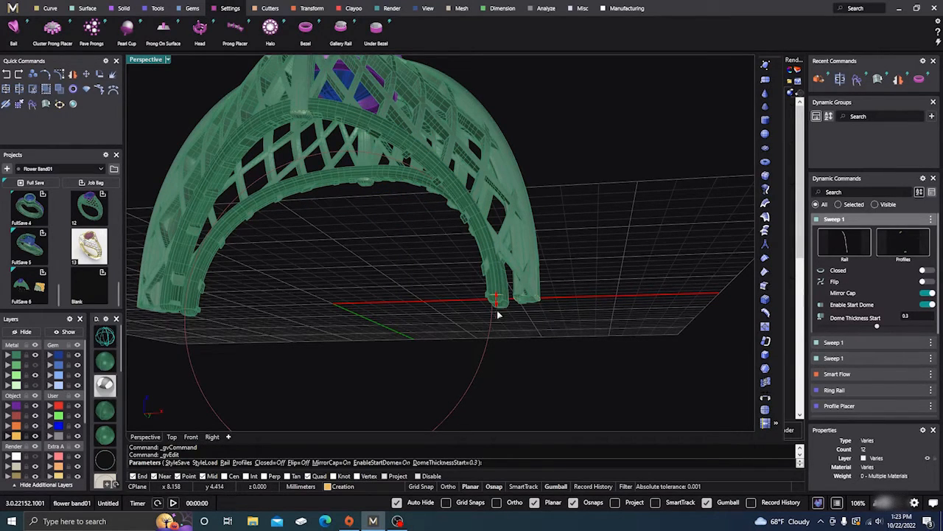
pyautogui.click(927, 292)
pyautogui.click(929, 336)
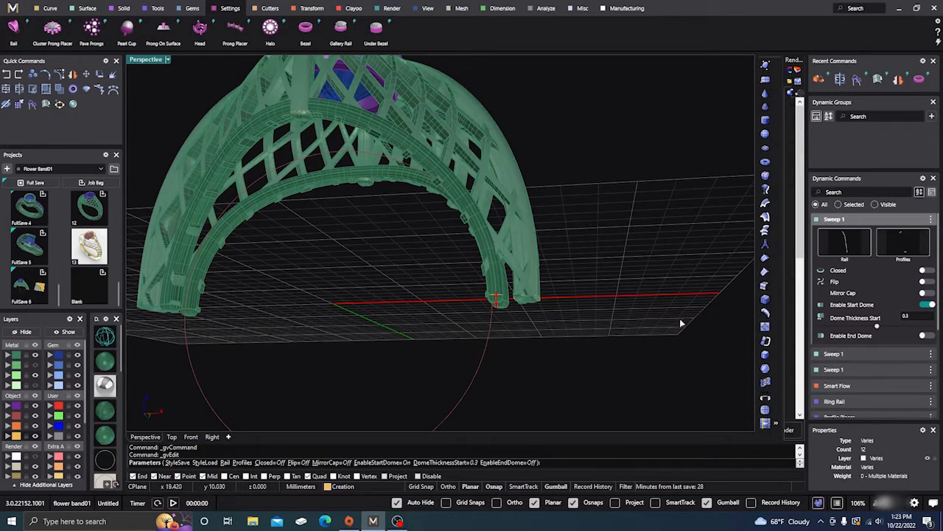
# Enable the sweep's end dome with 0.3 thickness, disable its start dome, and accept the edit
pyautogui.click(927, 335)
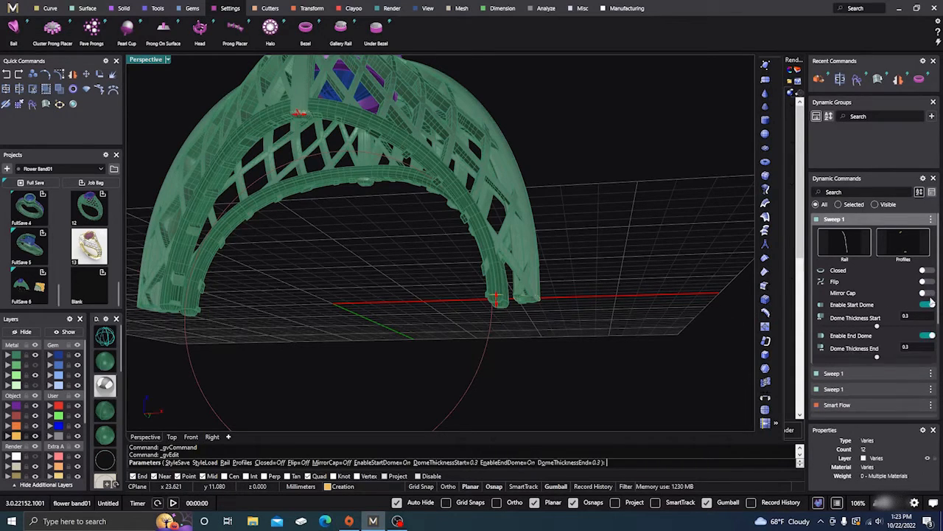
pyautogui.click(932, 305)
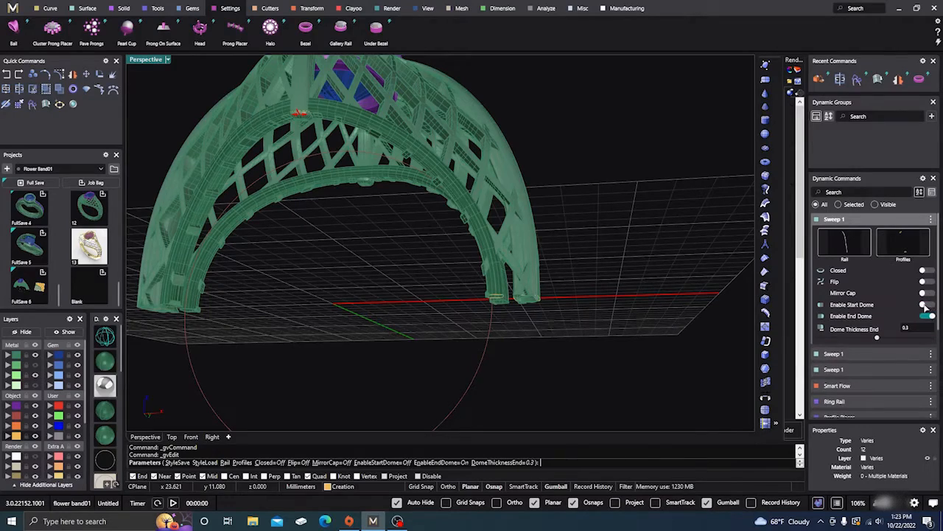
pyautogui.moveTo(658, 288); pyautogui.dragTo(641, 340, button='right')
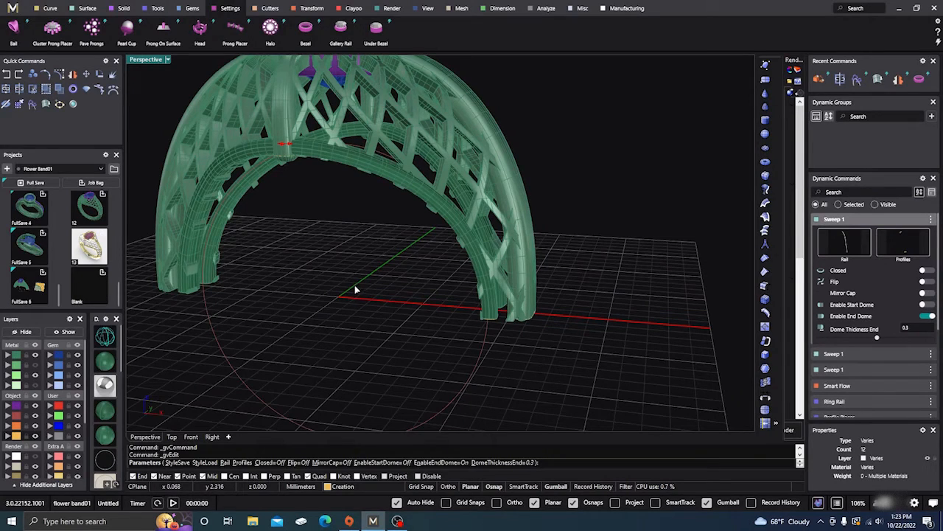
pyautogui.moveTo(353, 287); pyautogui.dragTo(361, 218, button='right')
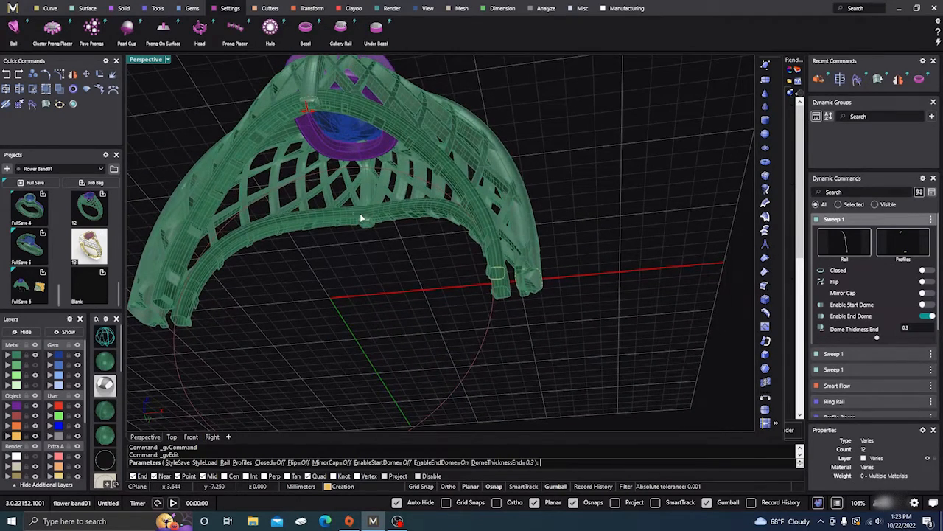
pyautogui.rightClick(361, 218)
# Examine the border rails' bottom ends and the protruding lattice tips from several angles
pyautogui.scroll(5, 480, 308)
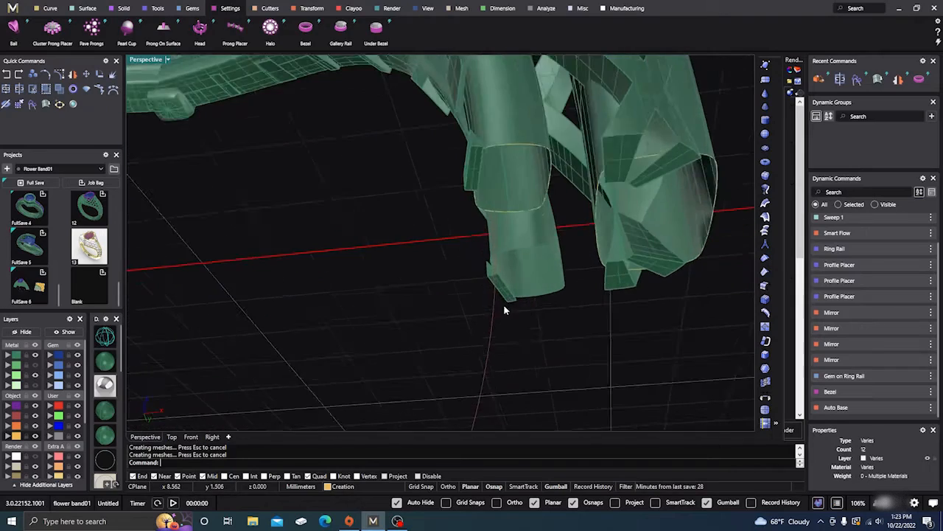
pyautogui.moveTo(505, 310); pyautogui.dragTo(452, 326, button='right')
pyautogui.click(531, 339)
pyautogui.click(458, 350)
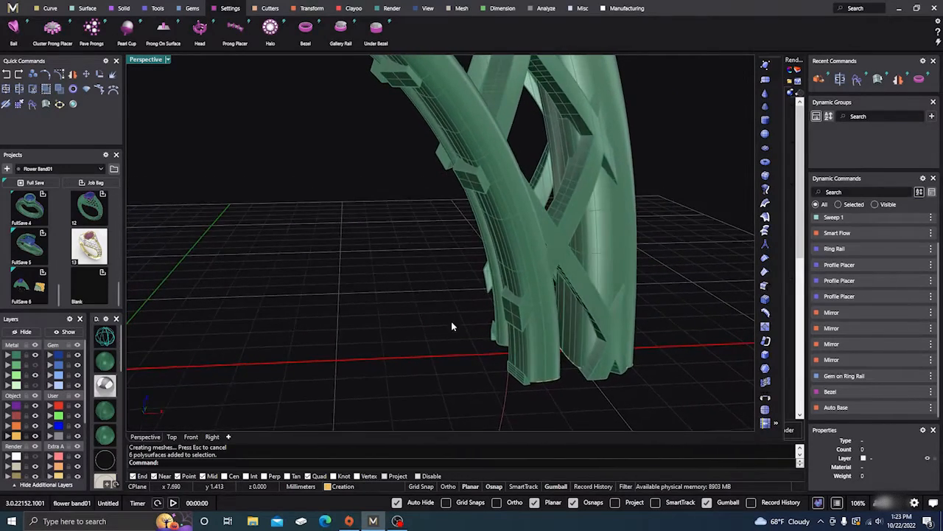
pyautogui.scroll(-4, 452, 322)
pyautogui.scroll(-5, 483, 349)
pyautogui.moveTo(517, 368); pyautogui.dragTo(501, 317, button='right')
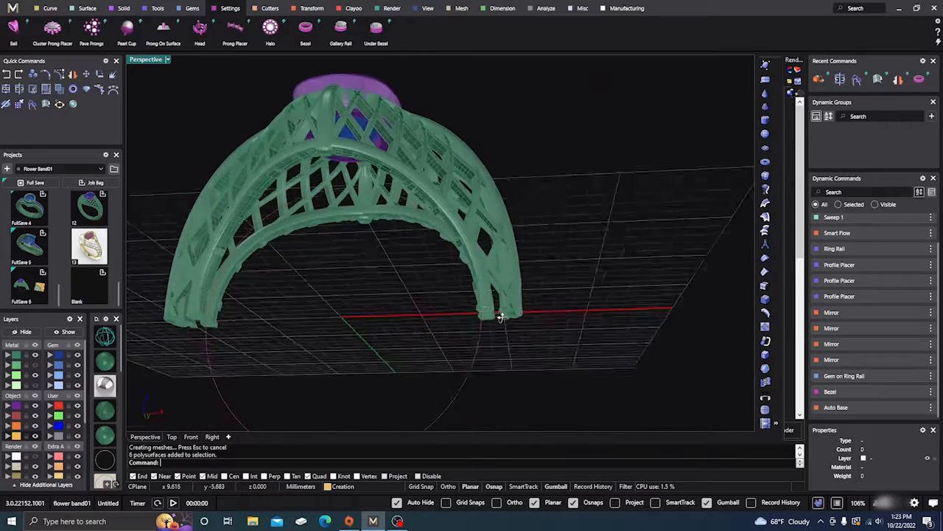
pyautogui.scroll(10, 497, 287)
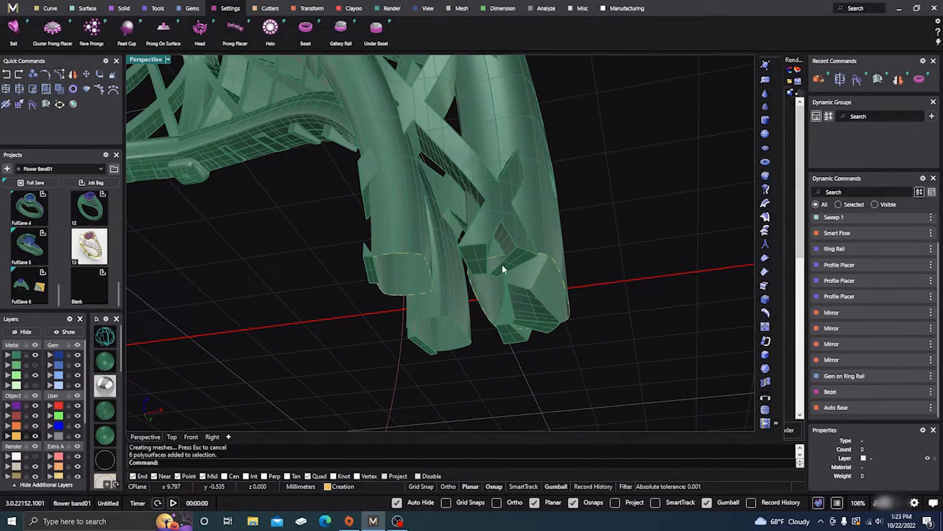
# Move all the lattice pieces on both sides of the band to the Metal 03 layer and hide that layer
pyautogui.click(485, 216)
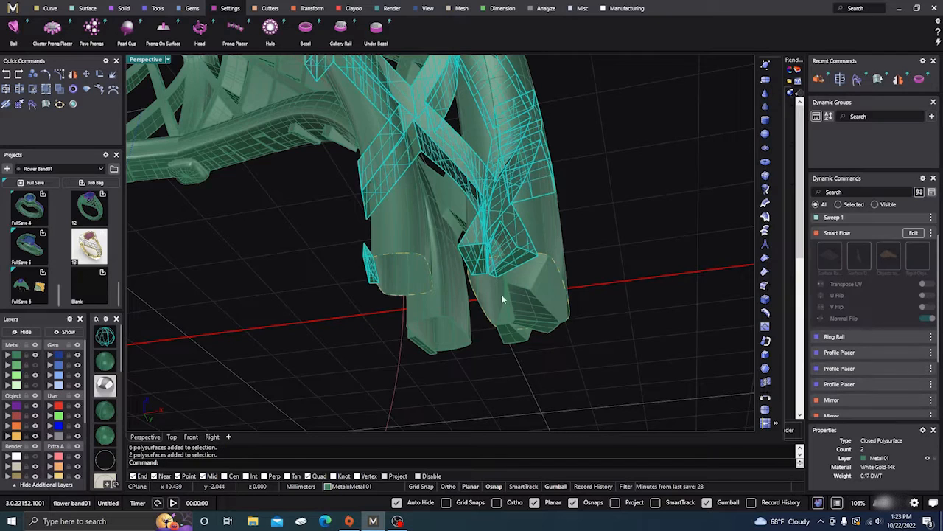
pyautogui.scroll(-5, 490, 358)
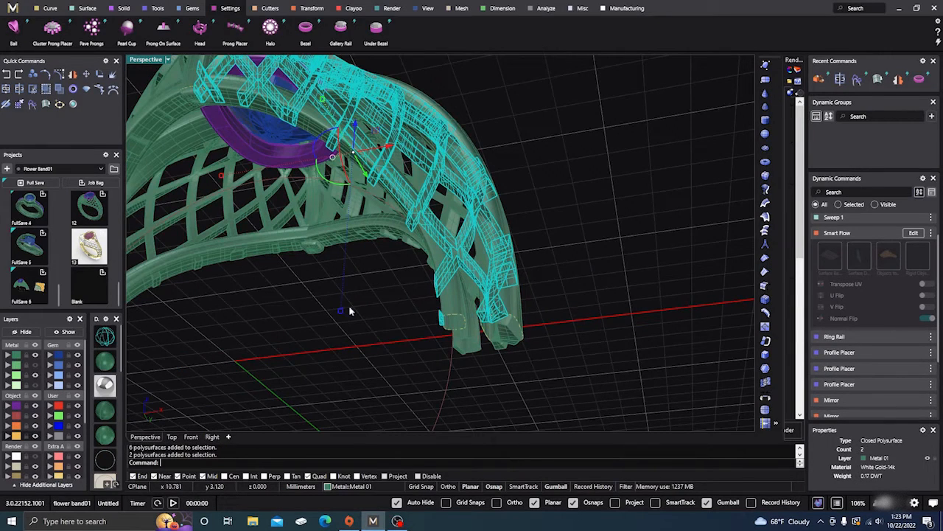
pyautogui.keyDown('shift'); pyautogui.click(230, 214); pyautogui.keyUp('shift')
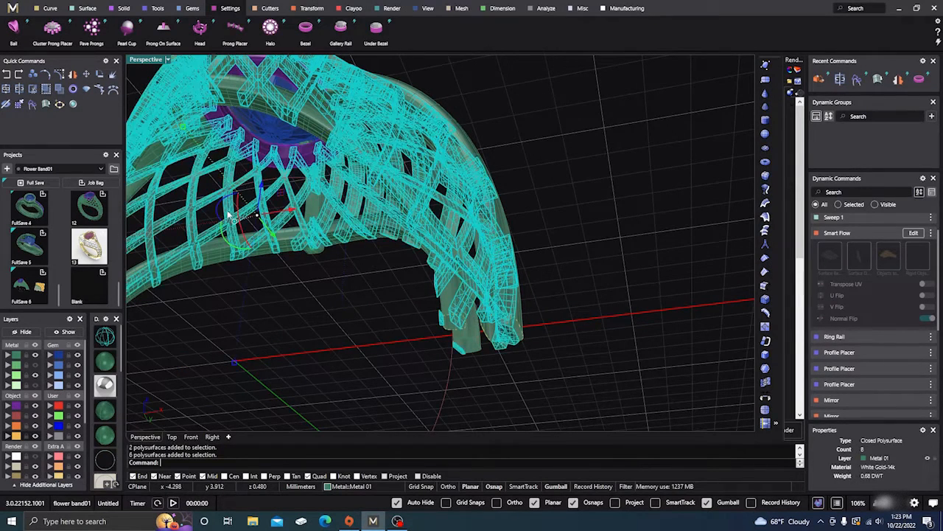
pyautogui.click(9, 376)
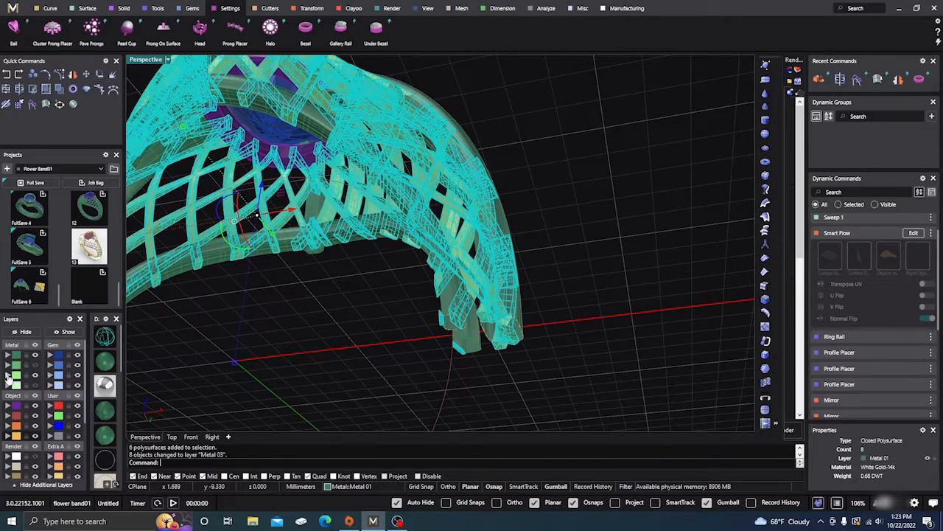
pyautogui.click(35, 375)
pyautogui.scroll(-4, 509, 199)
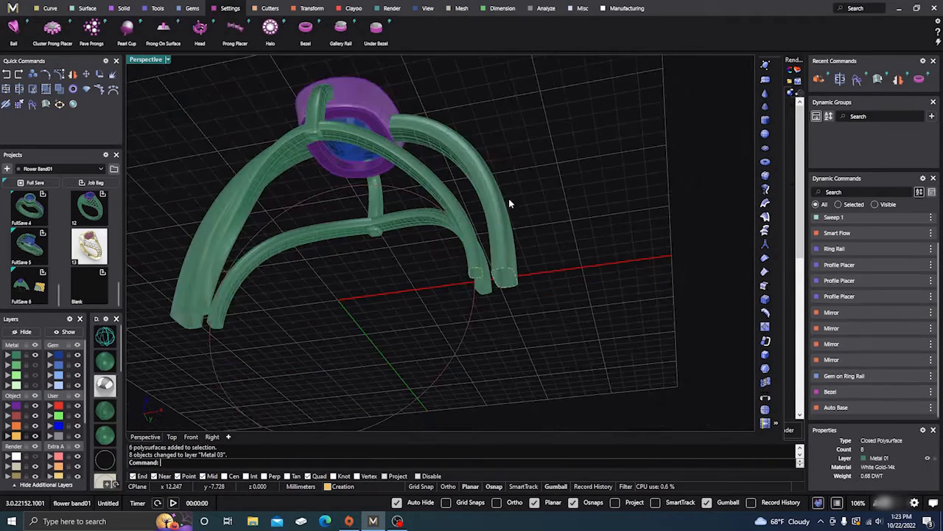
# Duplicate the edges around the bottom opening of the mirrored inner border rail with DupEdge
pyautogui.moveTo(509, 199); pyautogui.dragTo(541, 307, button='right')
pyautogui.moveTo(308, 333); pyautogui.dragTo(479, 341, button='right')
pyautogui.scroll(5, 505, 301)
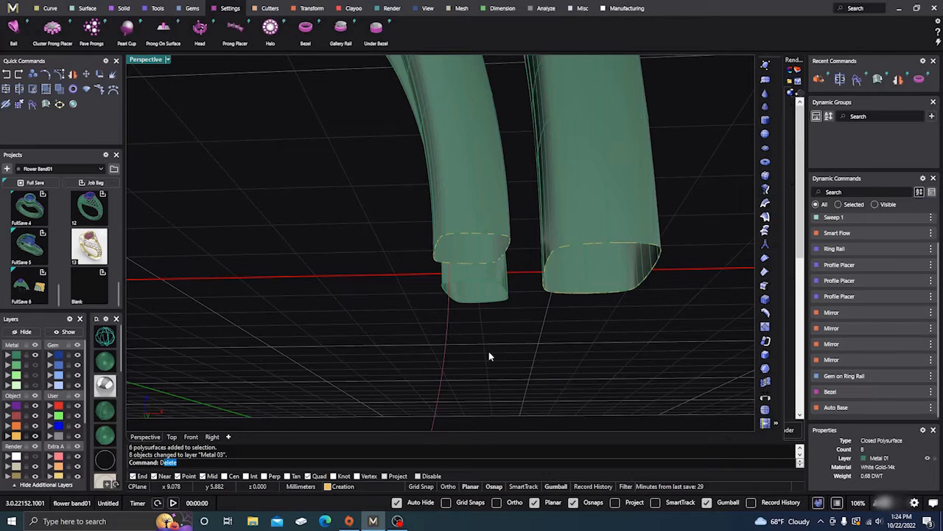
pyautogui.write('Dup')
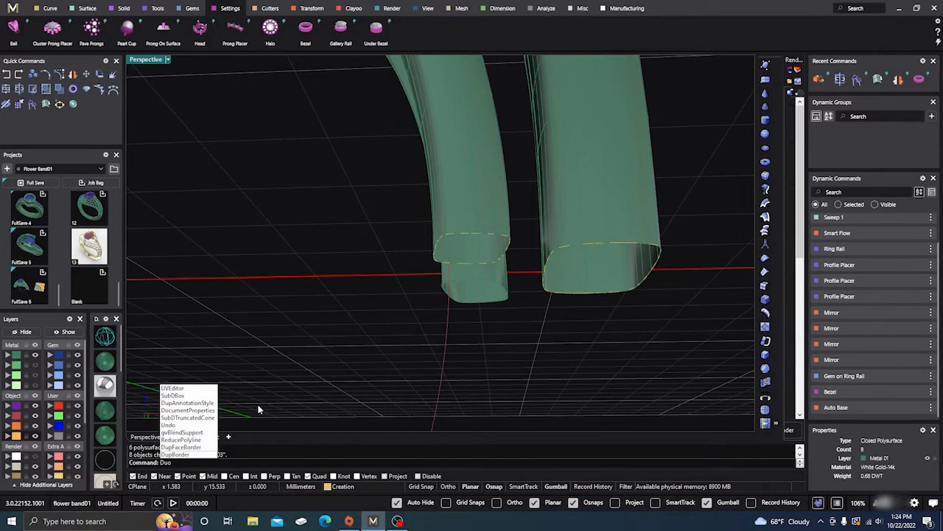
pyautogui.write('e')
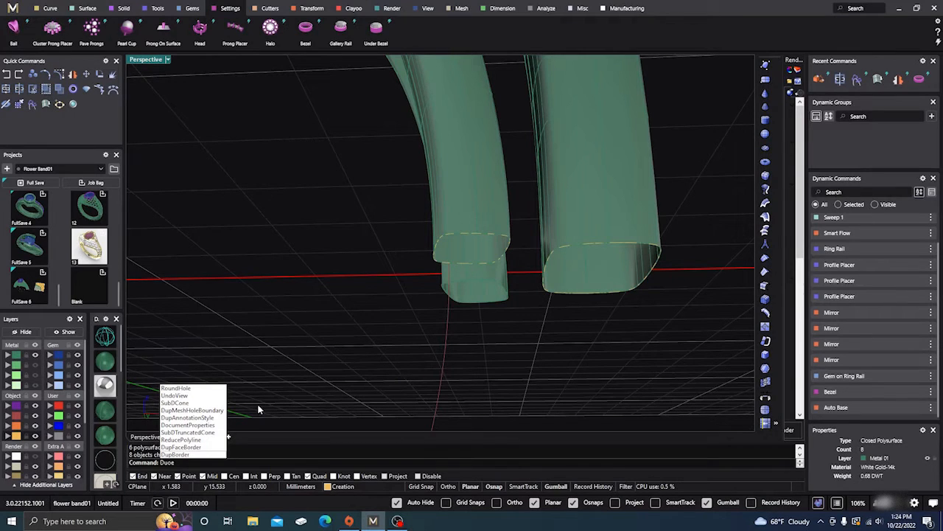
pyautogui.press('BackSpace')
pyautogui.press('BackSpace')
pyautogui.write('pEdge')
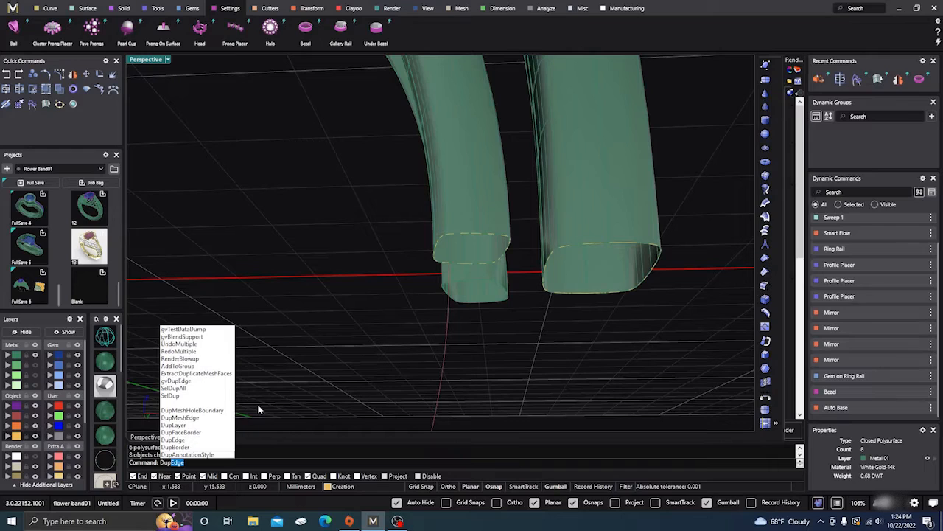
pyautogui.press('Return')
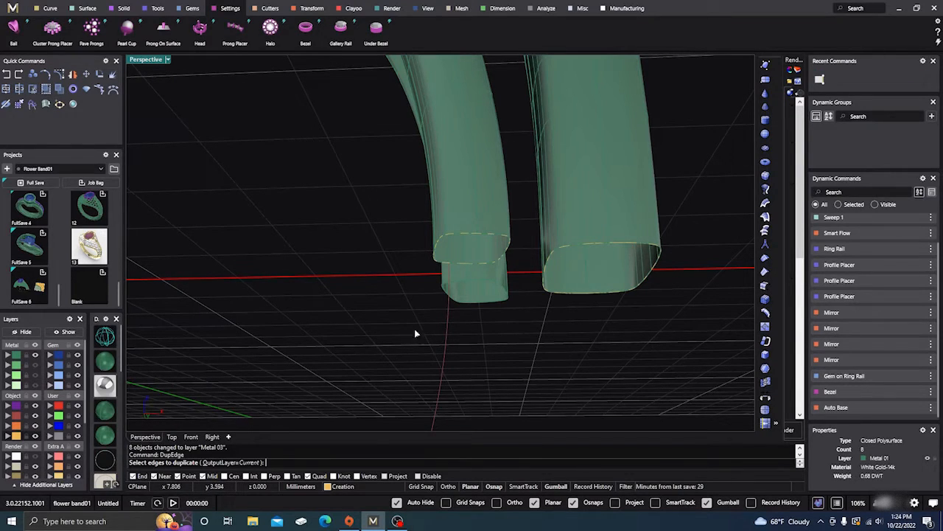
pyautogui.moveTo(415, 331); pyautogui.dragTo(530, 267)
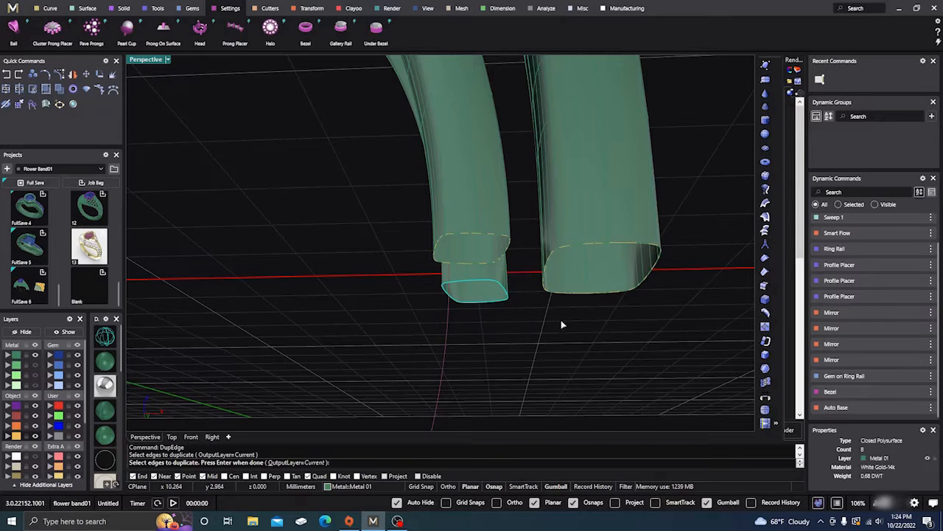
pyautogui.scroll(-6, 561, 320)
pyautogui.moveTo(561, 320)
pyautogui.mouseDown(button='right')
pyautogui.moveTo(544, 343)
pyautogui.moveTo(554, 335)
pyautogui.mouseUp(button='right')
pyautogui.press('Return')
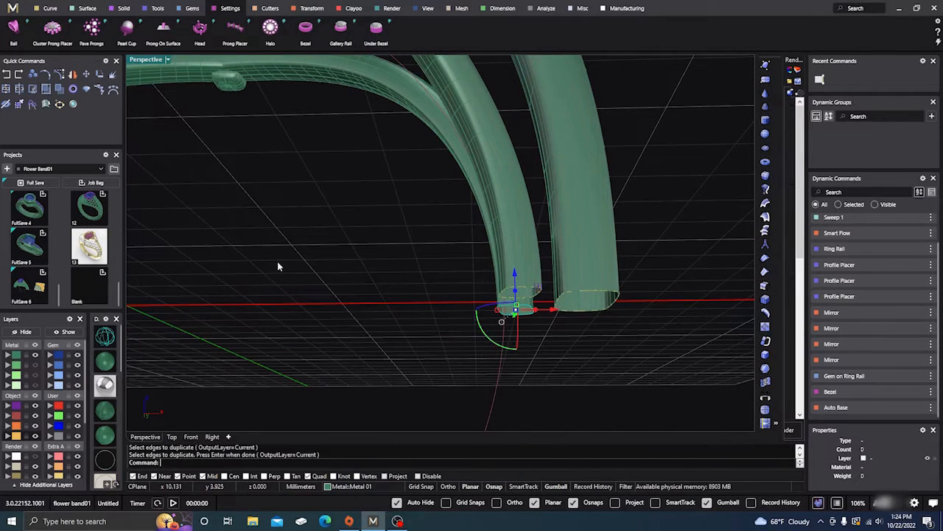
# Join the duplicated edges into one closed curve and check the end profile curves of the three border rails
pyautogui.click(6, 89)
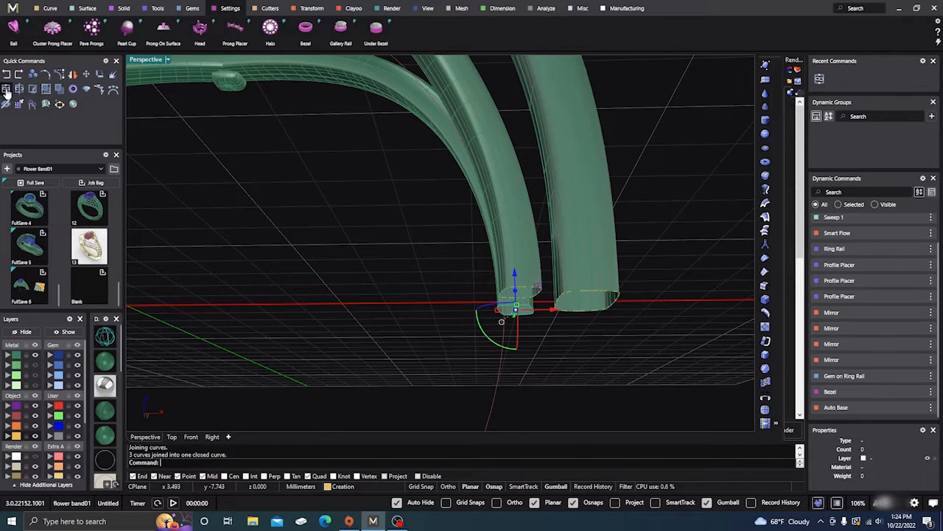
pyautogui.click(322, 309)
pyautogui.scroll(5, 509, 309)
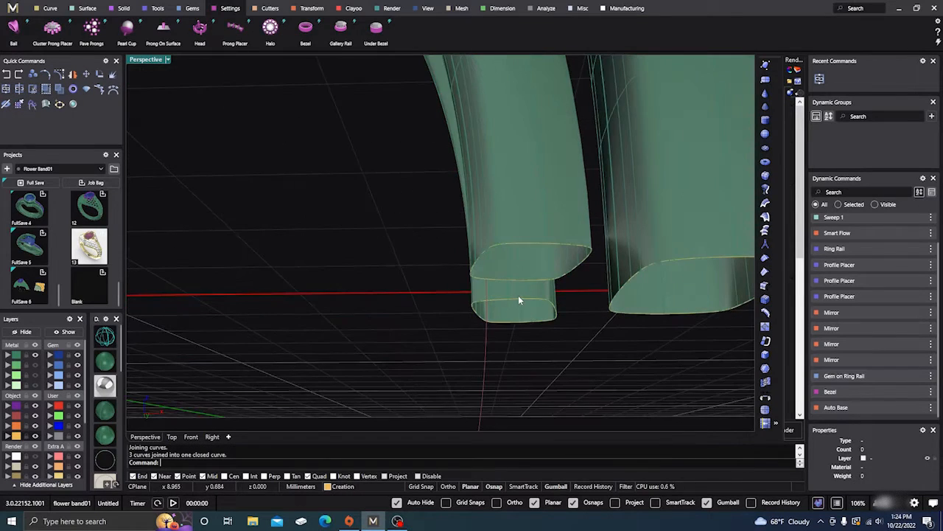
pyautogui.click(521, 299)
pyautogui.click(556, 320)
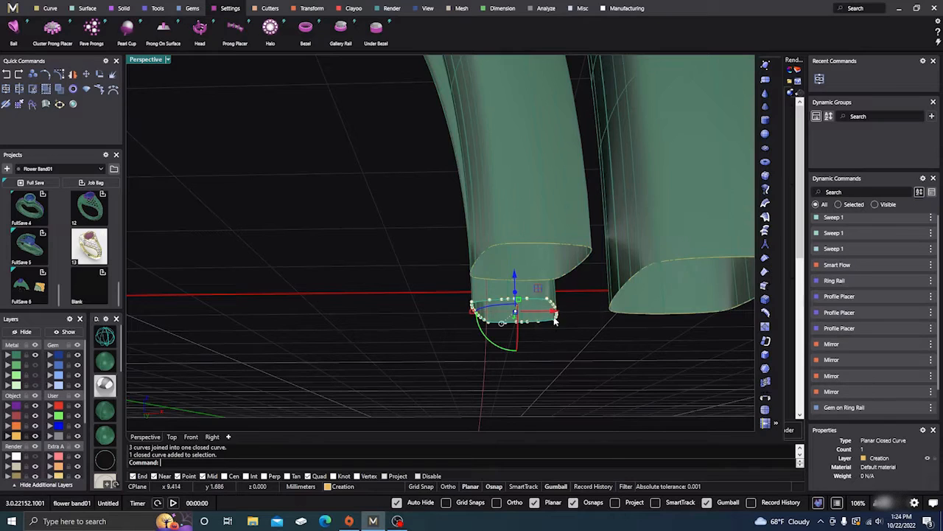
pyautogui.click(585, 250)
pyautogui.click(589, 322)
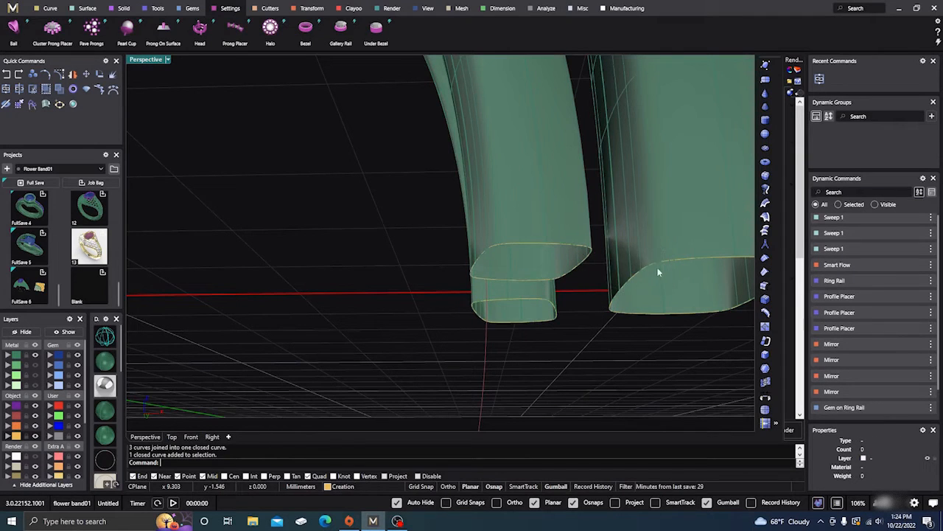
pyautogui.click(659, 262)
pyautogui.click(613, 337)
# Hide the Metal 01 layer that holds the border rails
pyautogui.scroll(-6, 484, 261)
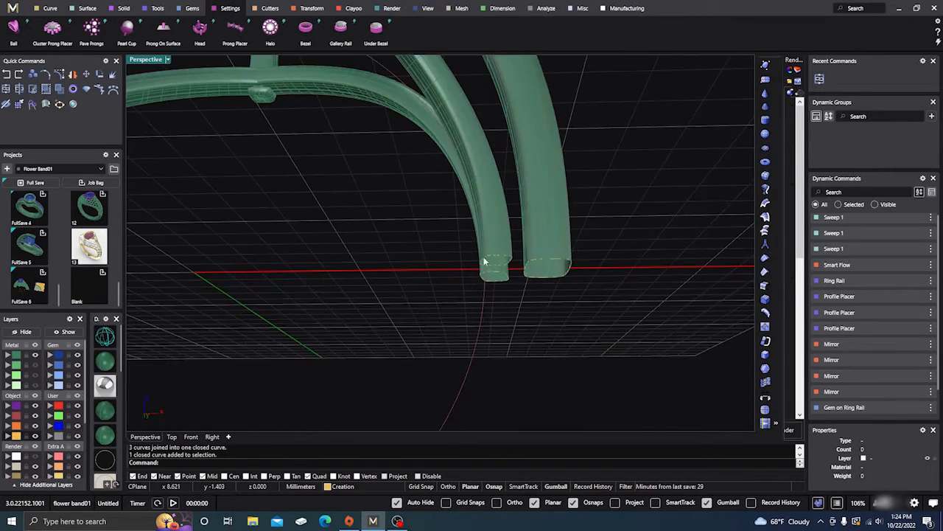
pyautogui.moveTo(484, 260); pyautogui.dragTo(484, 301, button='right')
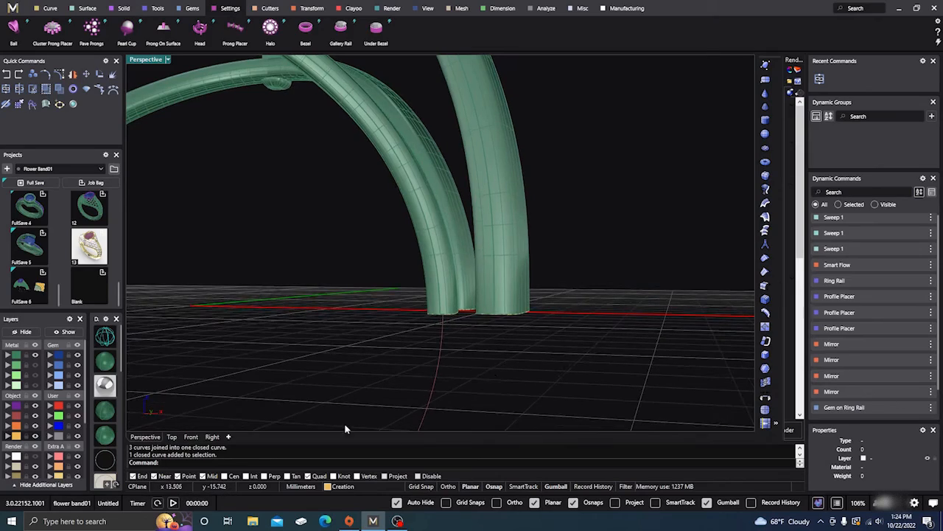
pyautogui.scroll(-8, 613, 246)
pyautogui.moveTo(613, 246); pyautogui.dragTo(377, 317, button='right')
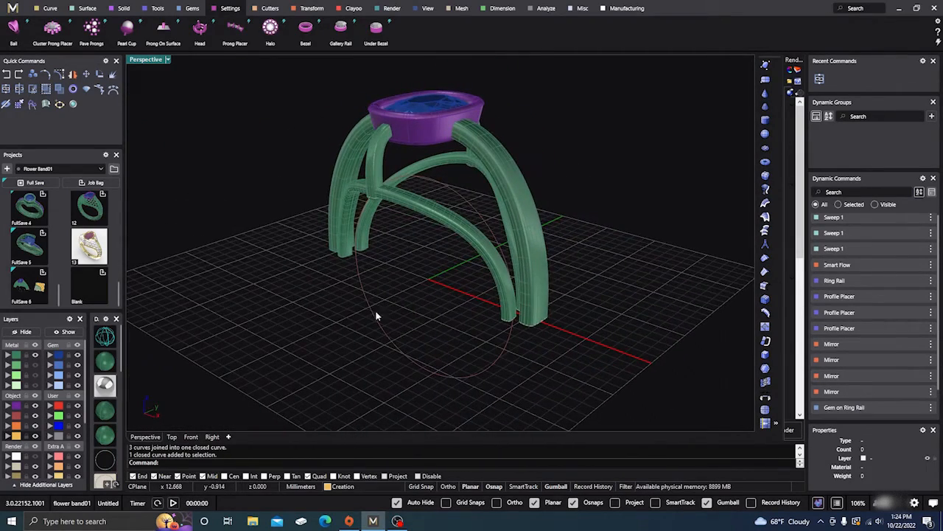
pyautogui.click(36, 355)
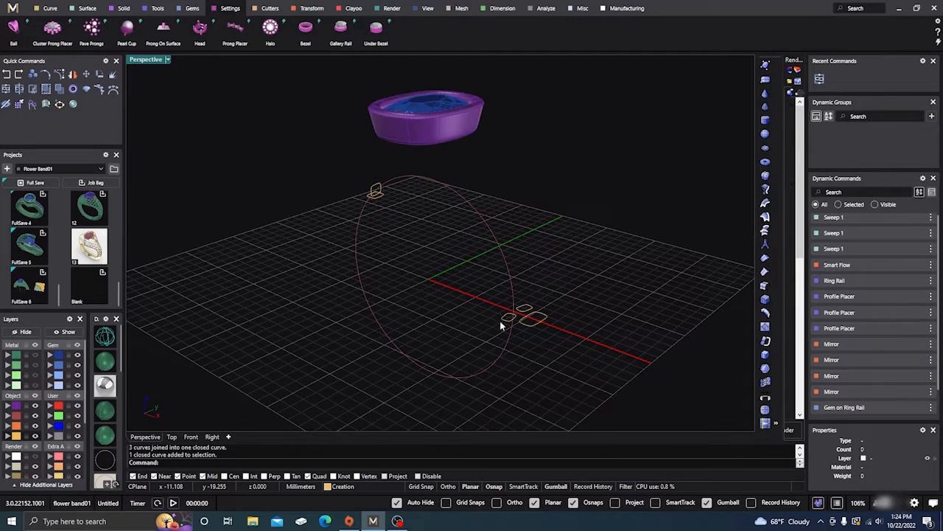
# Hide the two closed profile curves at the top of the finger rail circle
pyautogui.scroll(3, 502, 301)
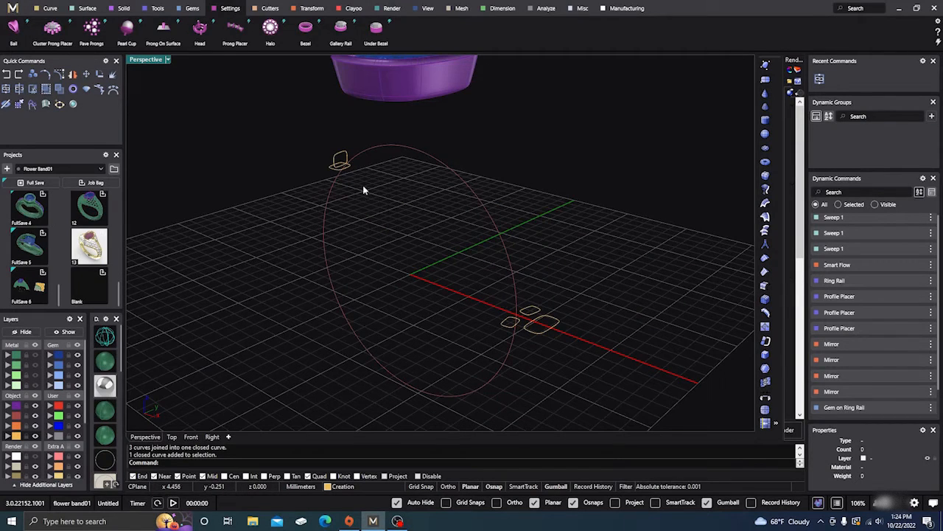
pyautogui.moveTo(362, 180)
pyautogui.mouseDown()
pyautogui.moveTo(311, 141)
pyautogui.moveTo(360, 182)
pyautogui.mouseUp()
pyautogui.click(254, 241)
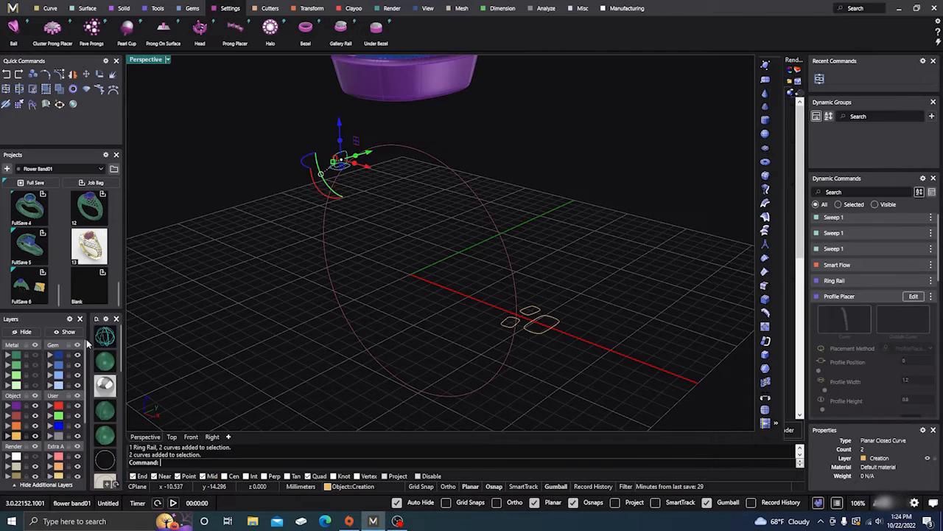
pyautogui.click(27, 337)
# Split the small end profile on the negative-Y side at two points and delete the portion facing the other profiles
pyautogui.moveTo(460, 326); pyautogui.dragTo(573, 278, button='right')
pyautogui.scroll(-2, 574, 279)
pyautogui.scroll(8, 539, 316)
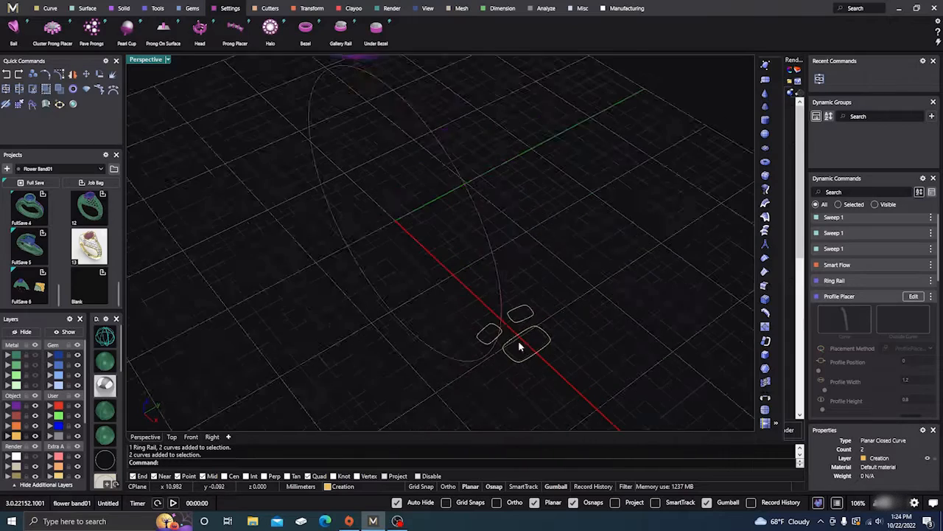
pyautogui.scroll(-4, 442, 295)
pyautogui.scroll(4, 451, 314)
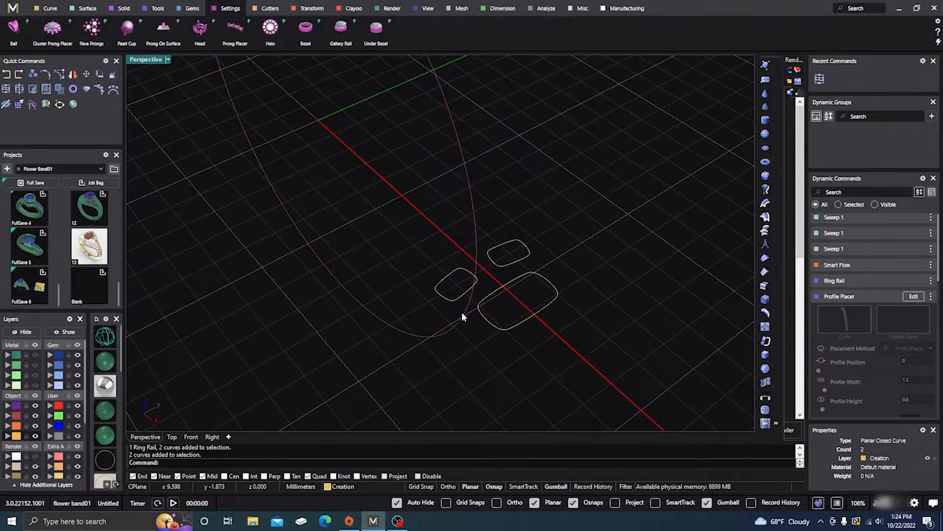
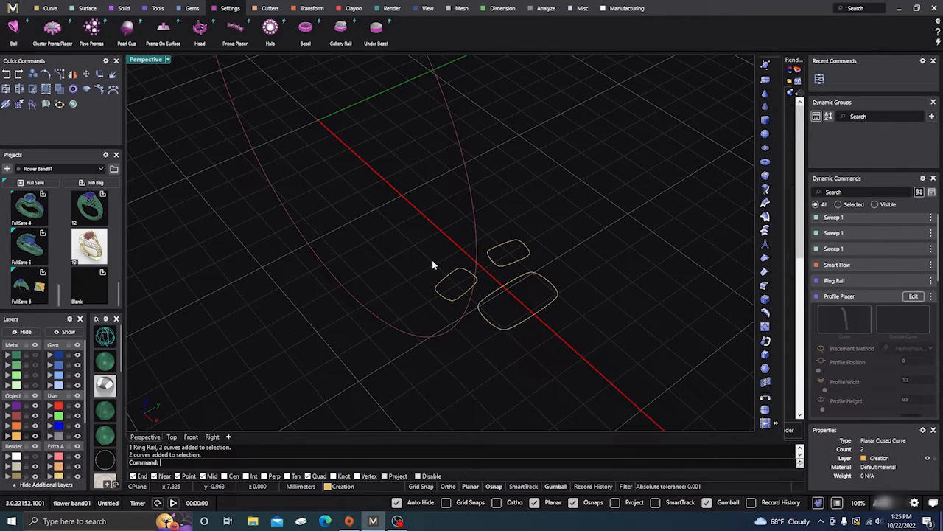
pyautogui.click(449, 275)
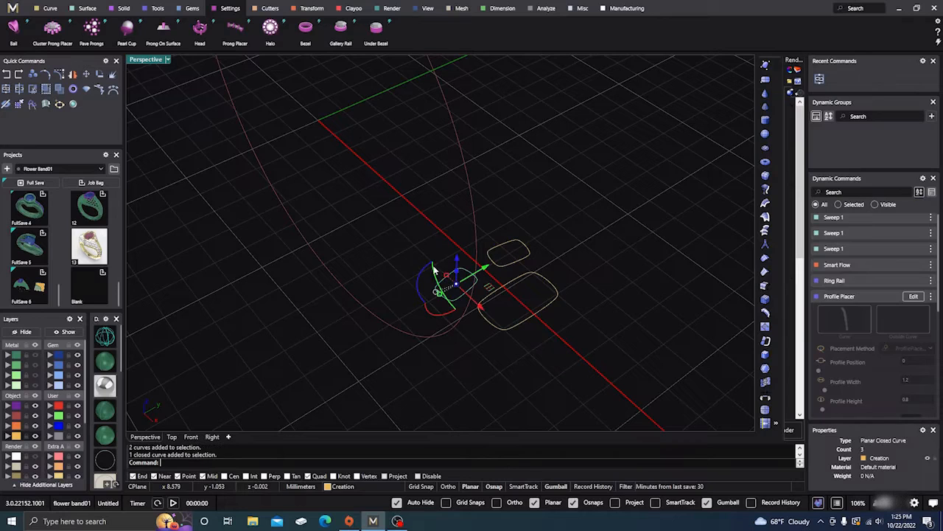
pyautogui.click(375, 200)
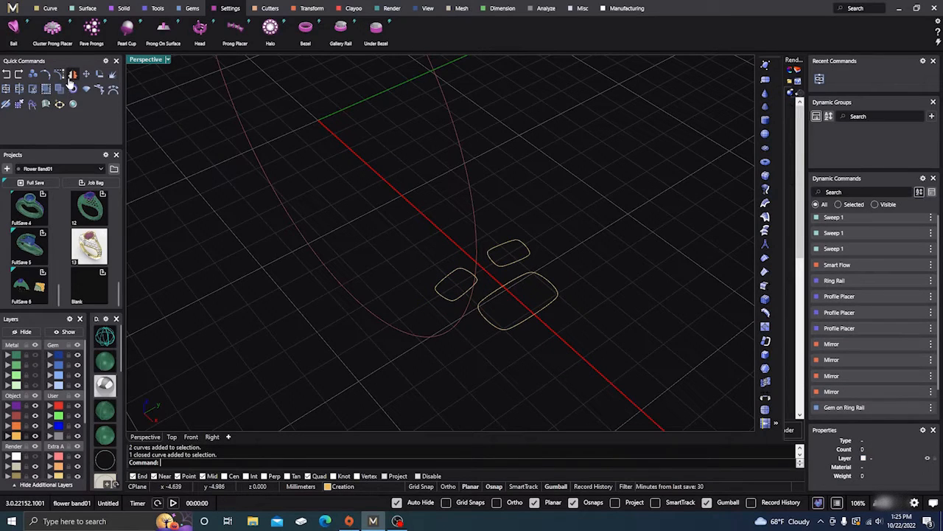
pyautogui.click(31, 89)
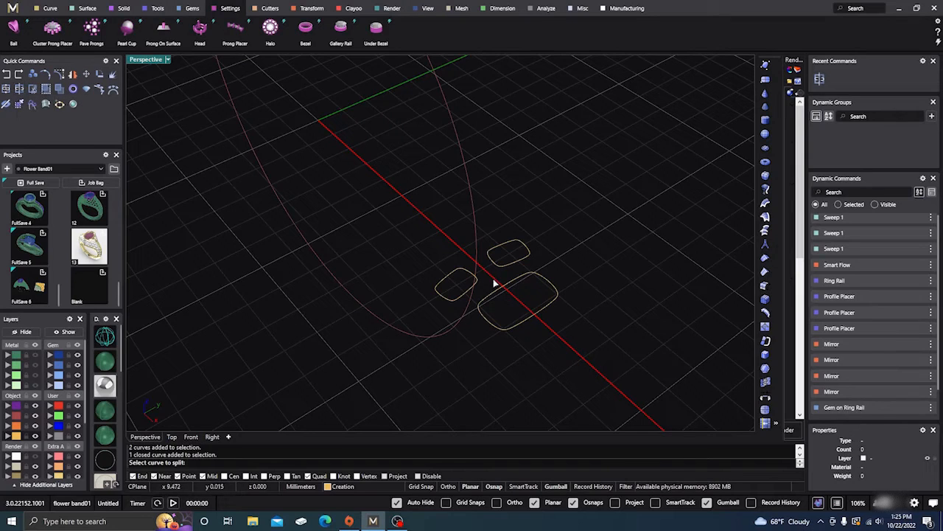
pyautogui.click(448, 277)
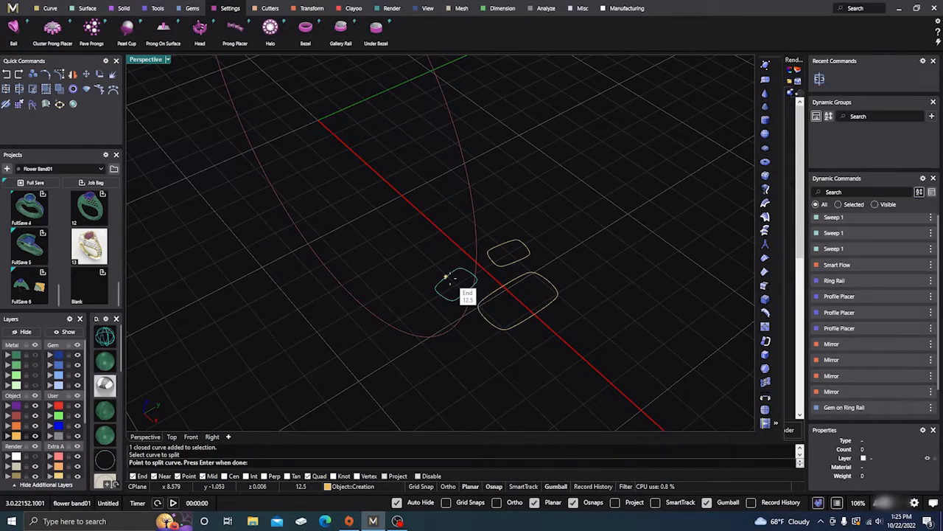
pyautogui.click(448, 277)
pyautogui.scroll(2, 448, 295)
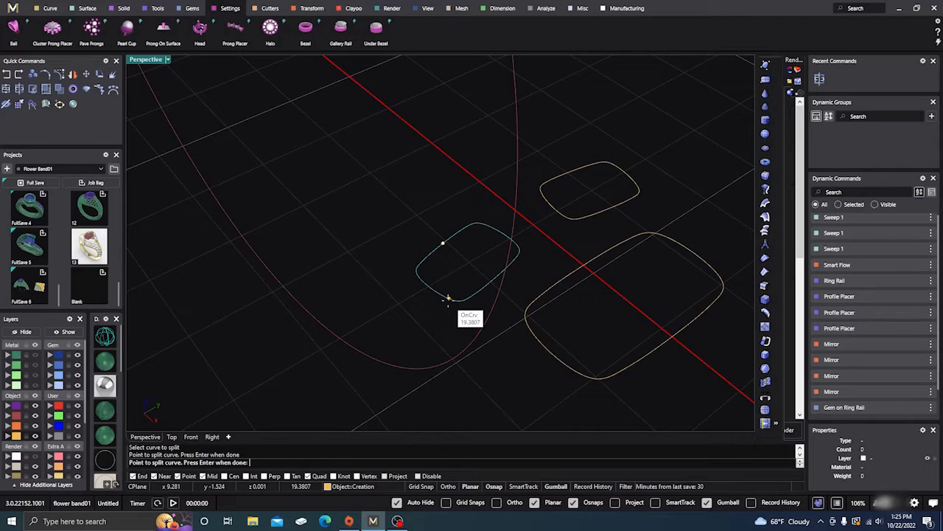
pyautogui.click(447, 298)
pyautogui.press('Return')
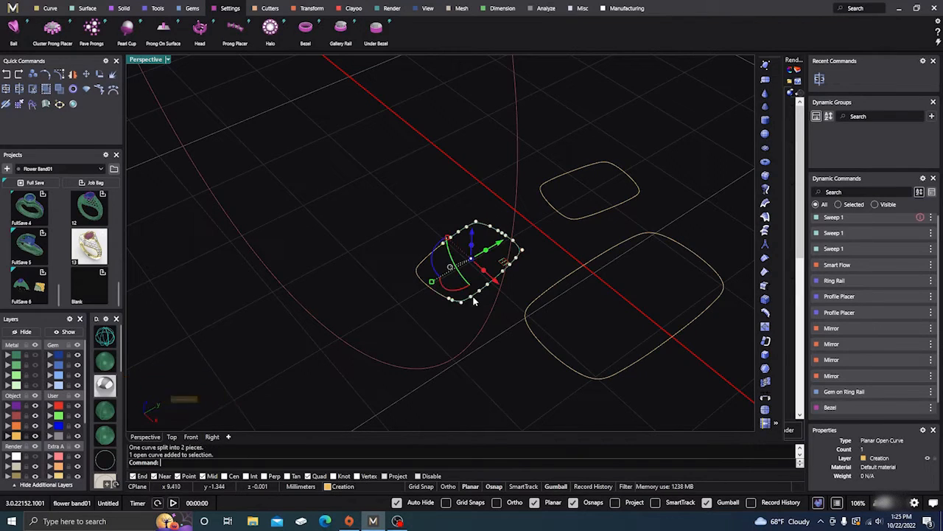
pyautogui.press('Delete')
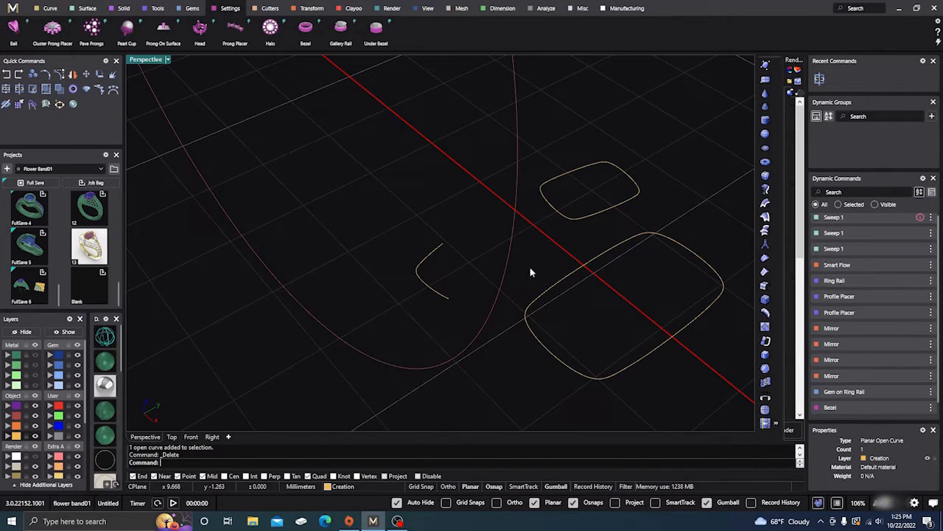
# Split the small end profile on the positive-Y side at two points and delete the portion facing the other profiles
pyautogui.click(578, 177)
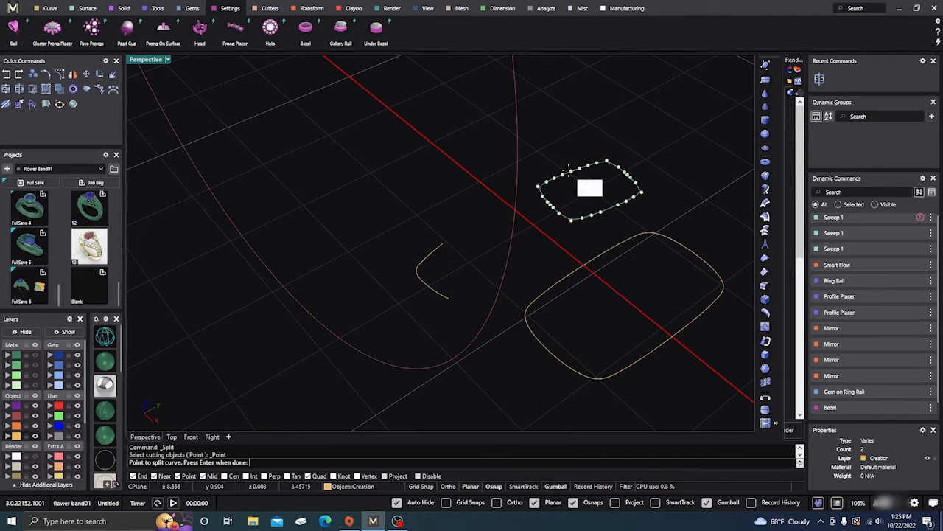
pyautogui.click(573, 174)
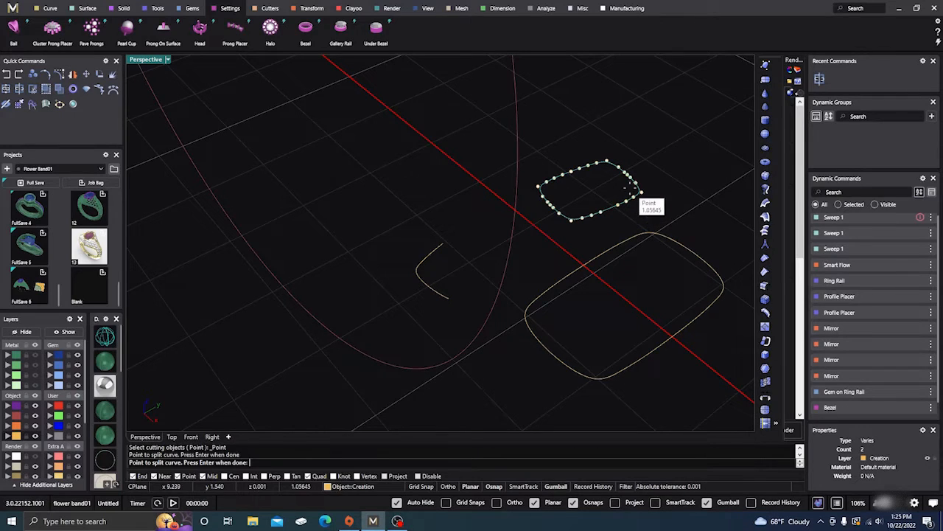
pyautogui.click(614, 188)
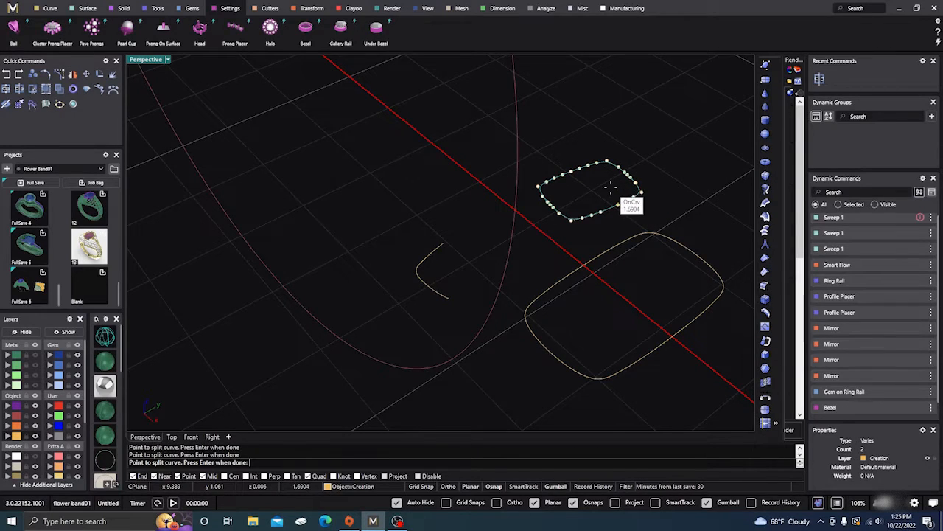
pyautogui.press('Return')
pyautogui.click(603, 212)
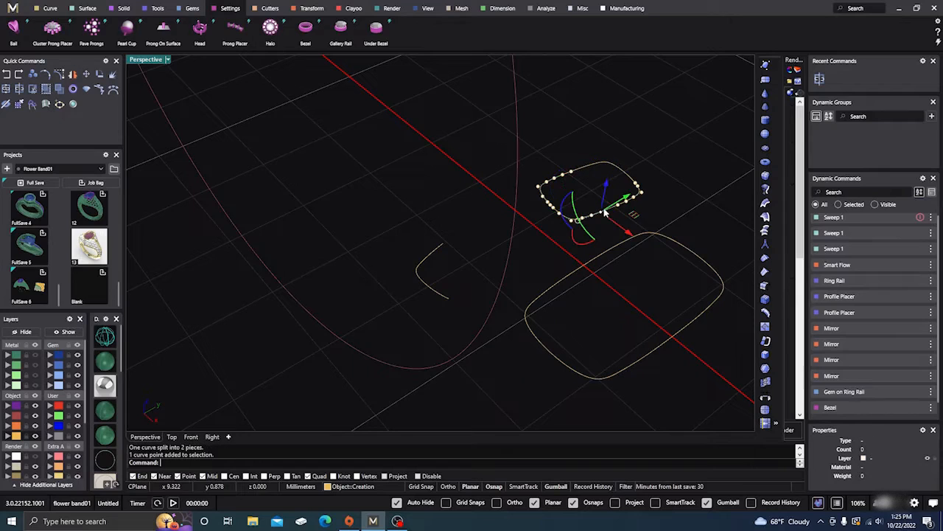
pyautogui.press('Delete')
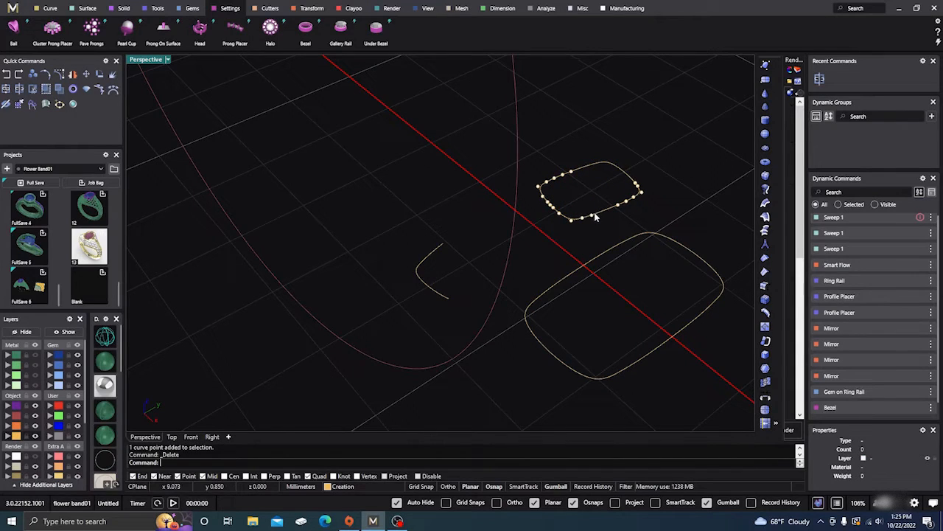
pyautogui.click(593, 215)
pyautogui.press('Escape')
pyautogui.press('Escape')
pyautogui.click(606, 211)
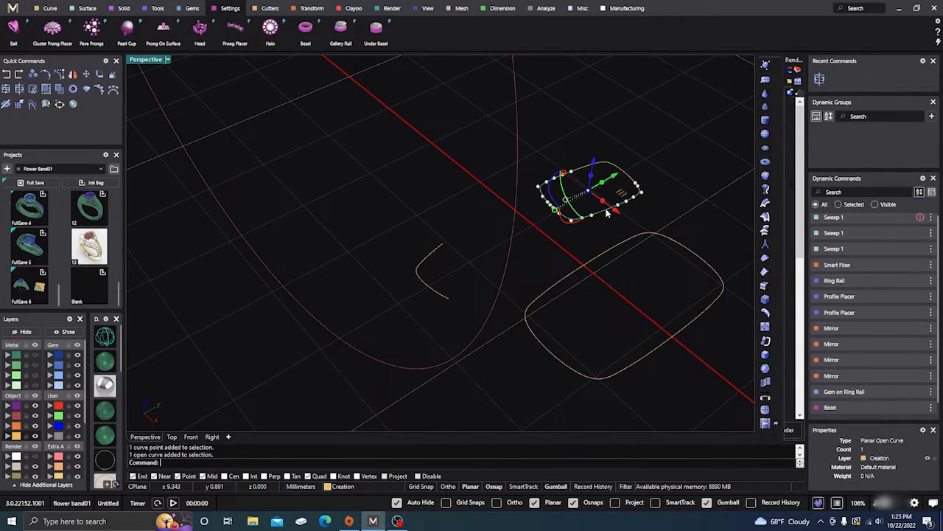
pyautogui.press('Delete')
# Split the large middle end profile at points on its two short sides and delete the portion facing the small profiles
pyautogui.scroll(-3, 567, 193)
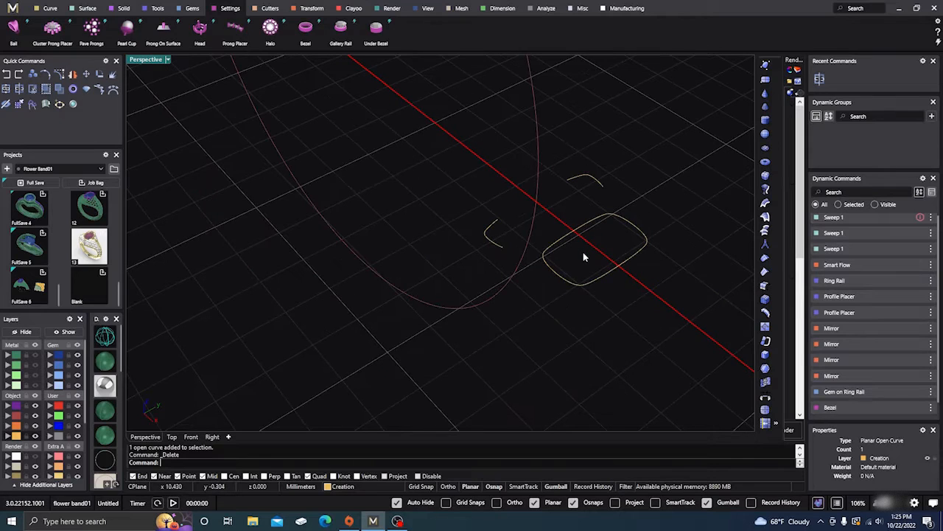
pyautogui.press('Return')
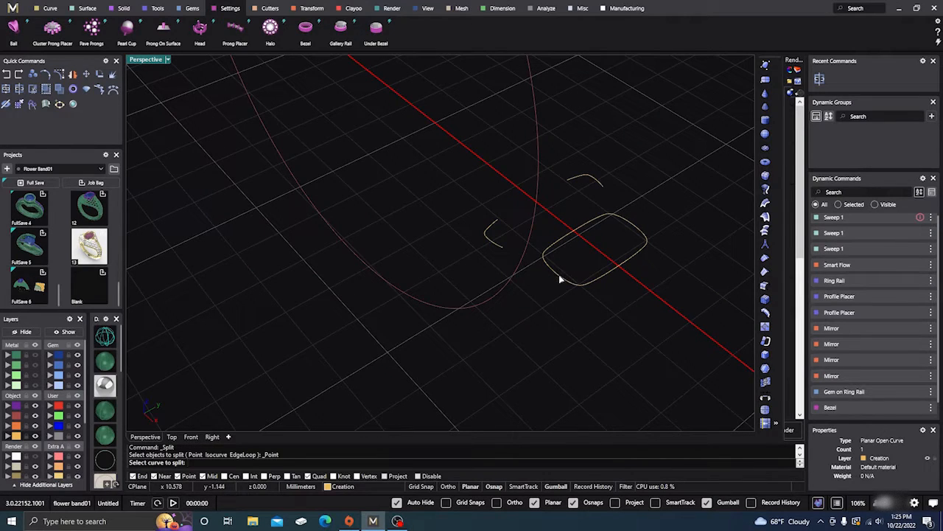
pyautogui.click(560, 278)
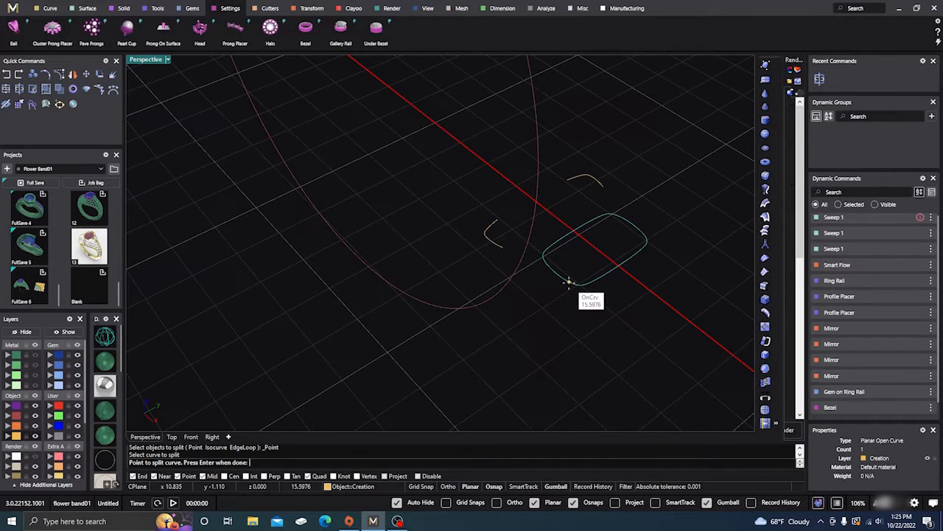
pyautogui.click(569, 282)
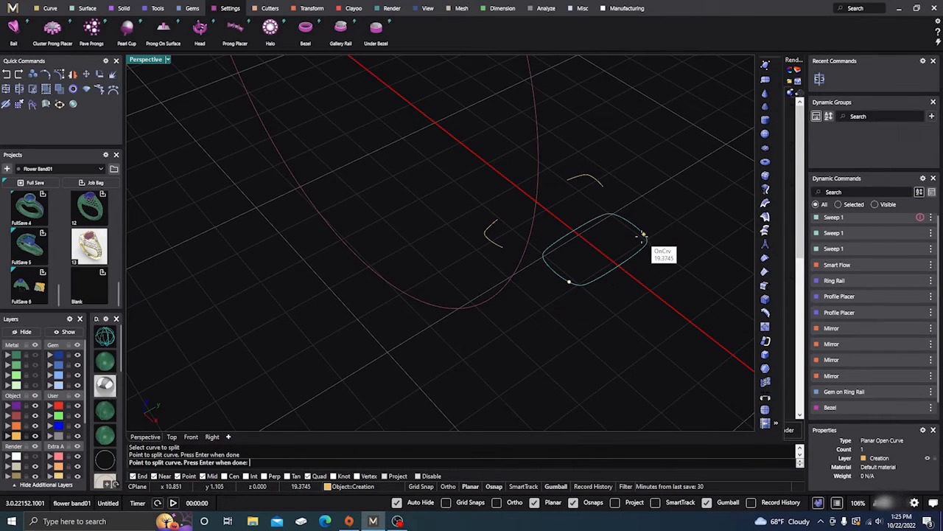
pyautogui.click(642, 235)
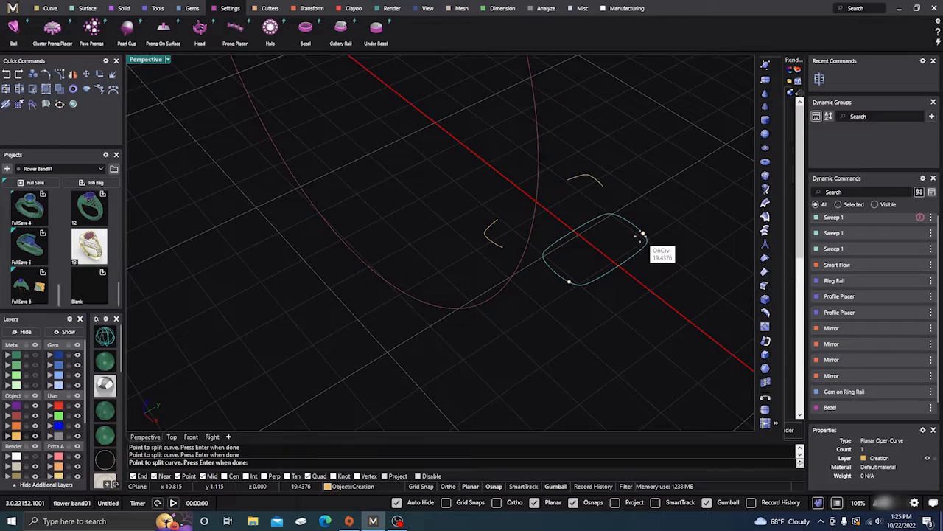
pyautogui.press('Return')
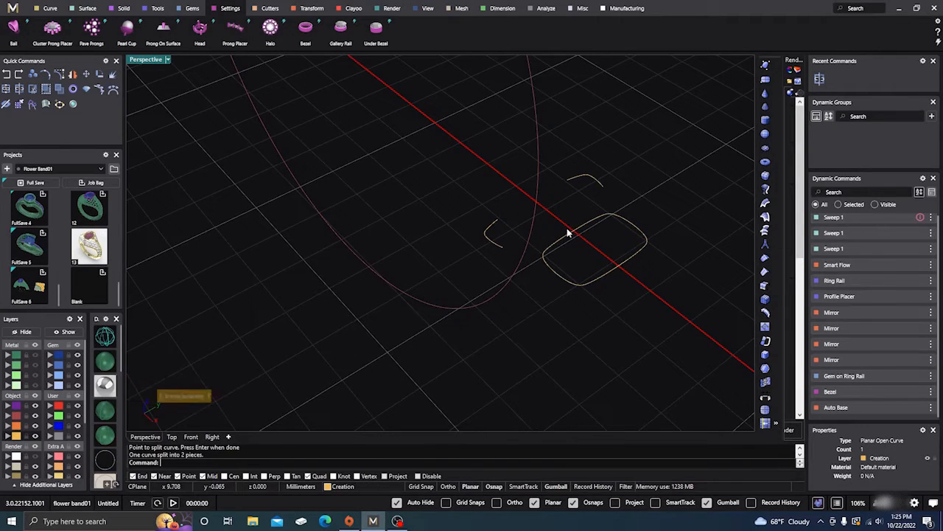
pyautogui.click(575, 238)
pyautogui.press('Delete')
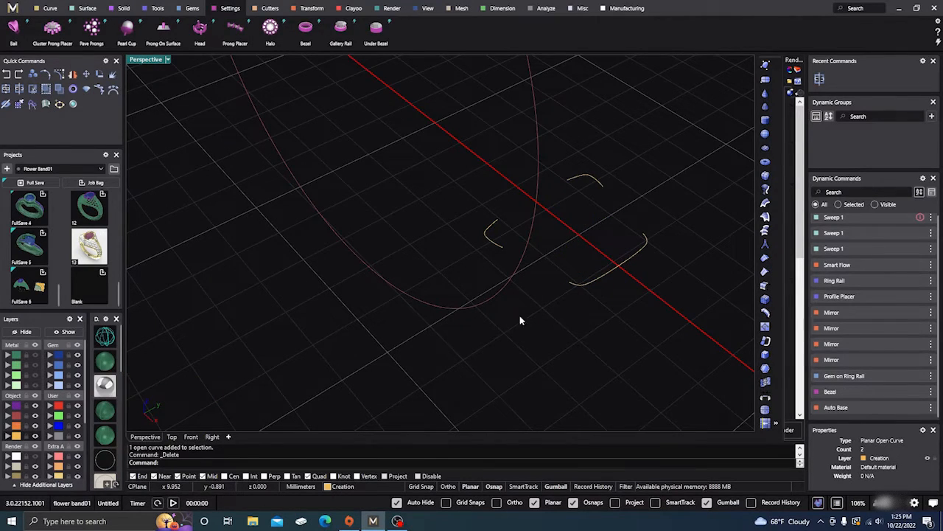
# Blend the negative-Y small profile segment to the near end of the large segment with curvature continuity, and delete the blend's middle control point
pyautogui.moveTo(520, 320); pyautogui.dragTo(521, 348, button='right')
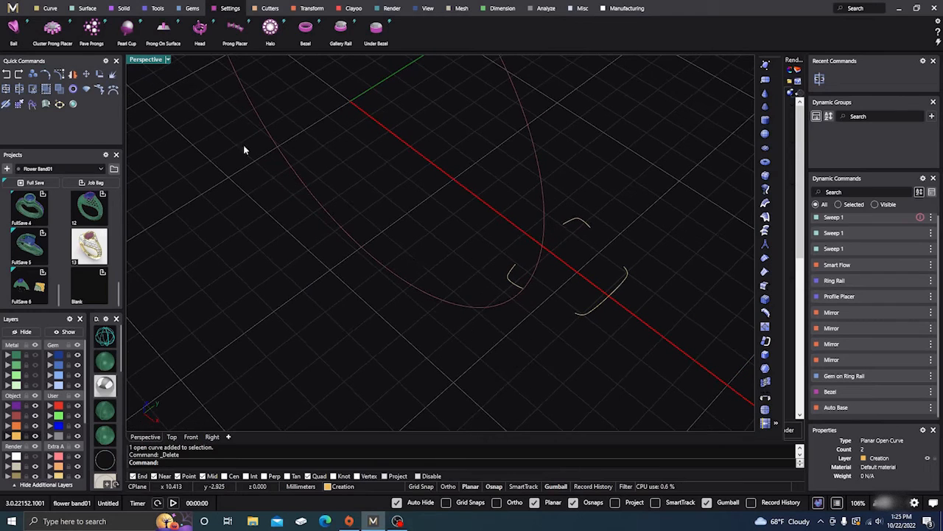
pyautogui.click(49, 9)
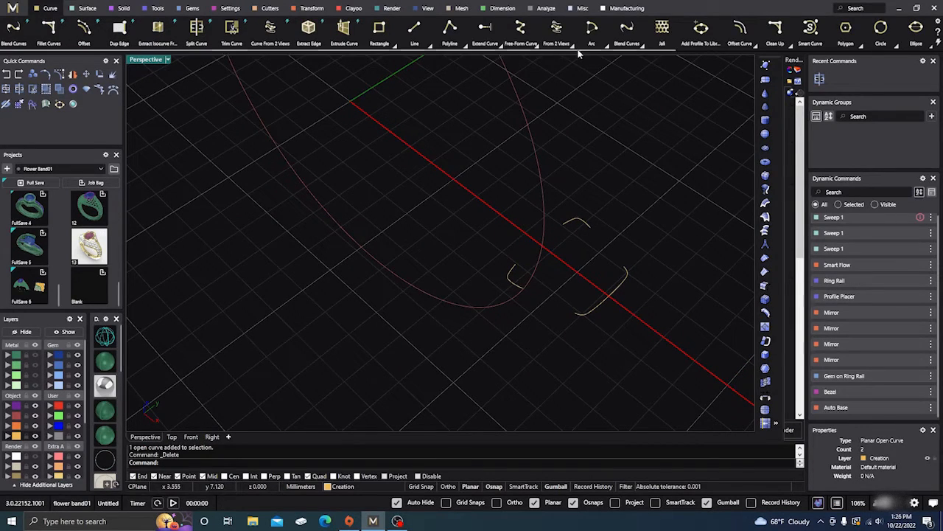
pyautogui.click(627, 30)
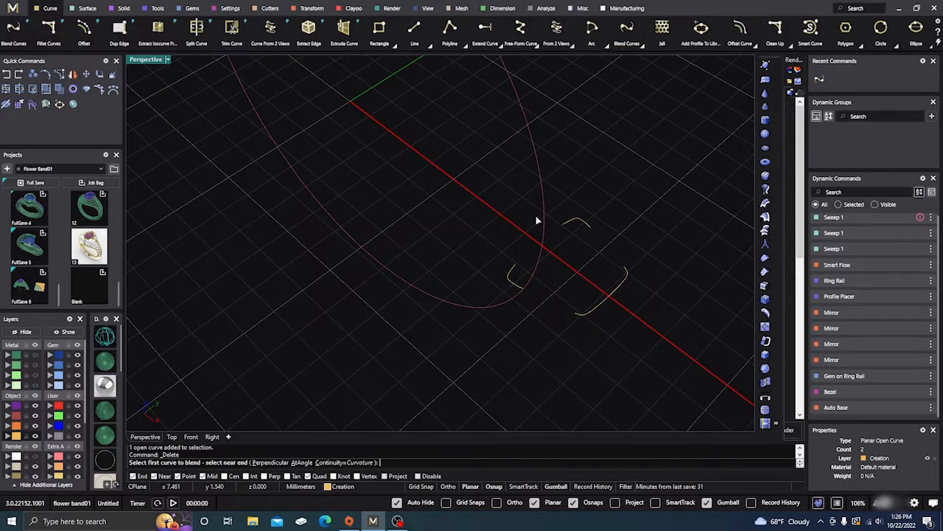
pyautogui.click(521, 290)
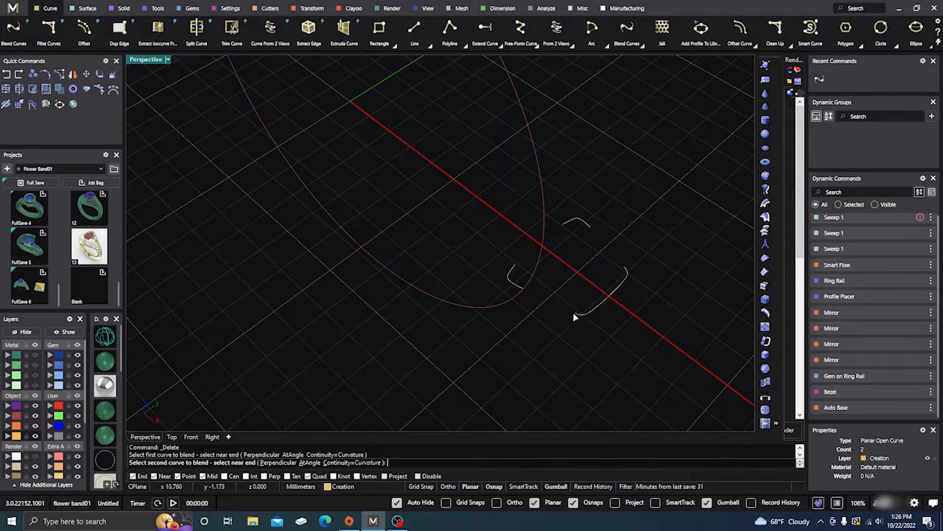
pyautogui.click(576, 316)
pyautogui.click(543, 294)
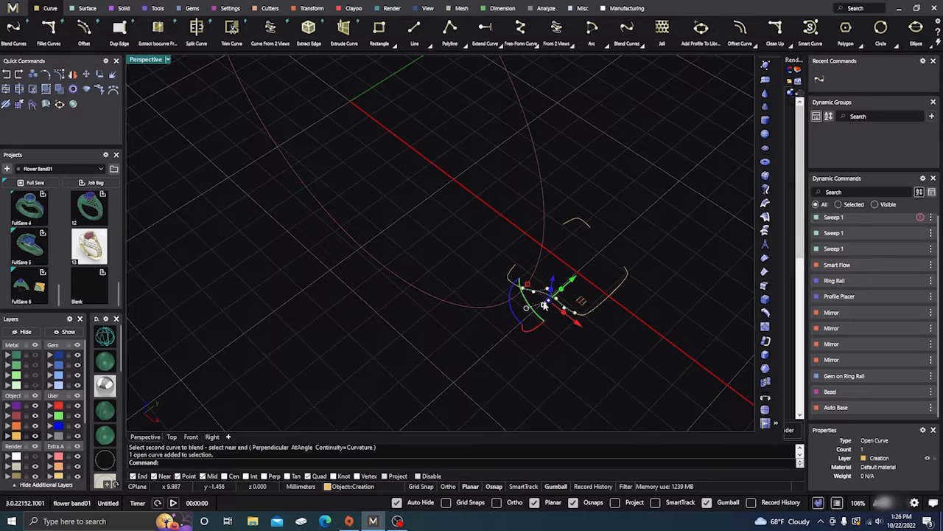
pyautogui.moveTo(543, 295); pyautogui.dragTo(550, 224, button='right')
pyautogui.moveTo(556, 211); pyautogui.dragTo(583, 253)
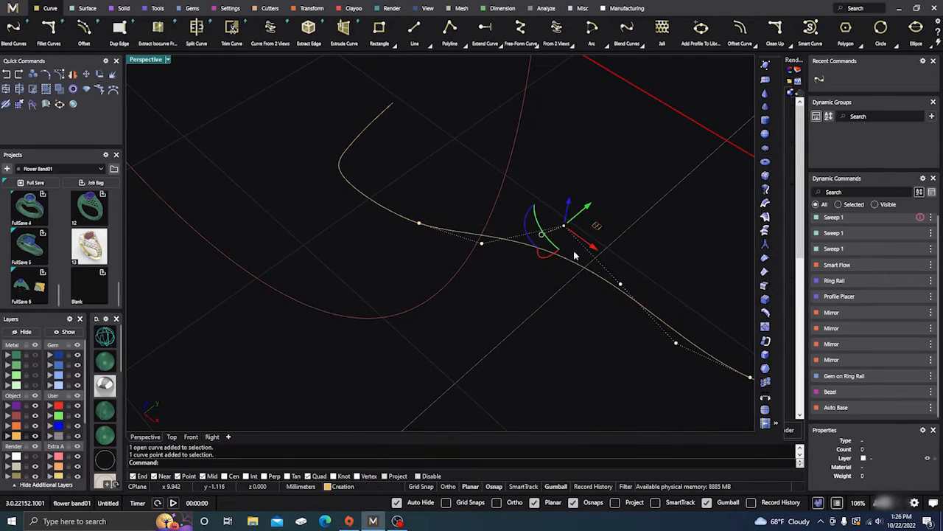
pyautogui.press('Delete')
# Blend the positive-Y small profile segment to the adjacent end of the large segment with curvature continuity and select the blend
pyautogui.moveTo(550, 237); pyautogui.dragTo(488, 245, button='right')
pyautogui.moveTo(488, 322); pyautogui.dragTo(483, 336, button='right')
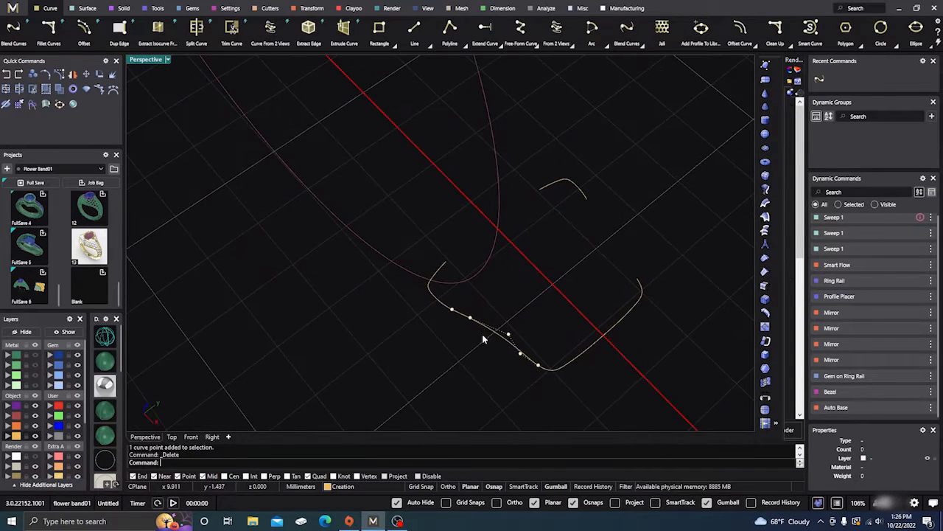
pyautogui.rightClick(523, 291)
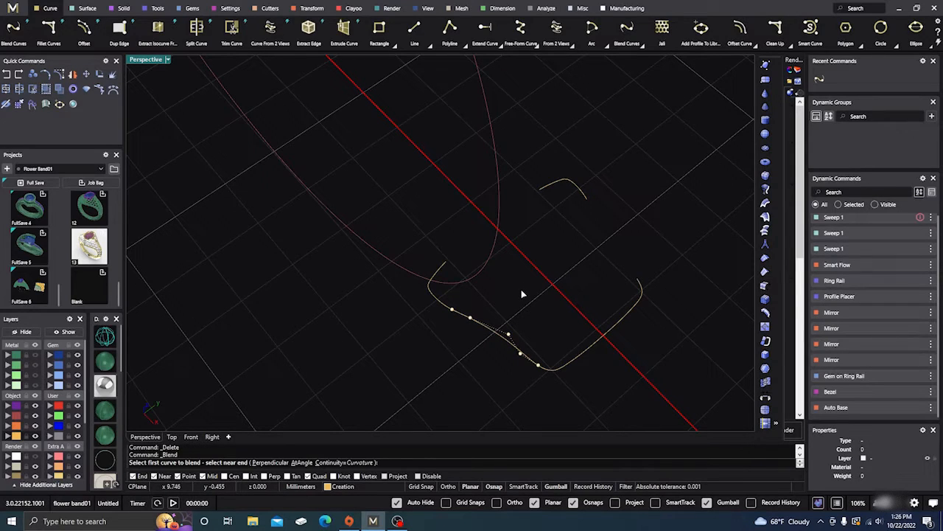
pyautogui.click(587, 199)
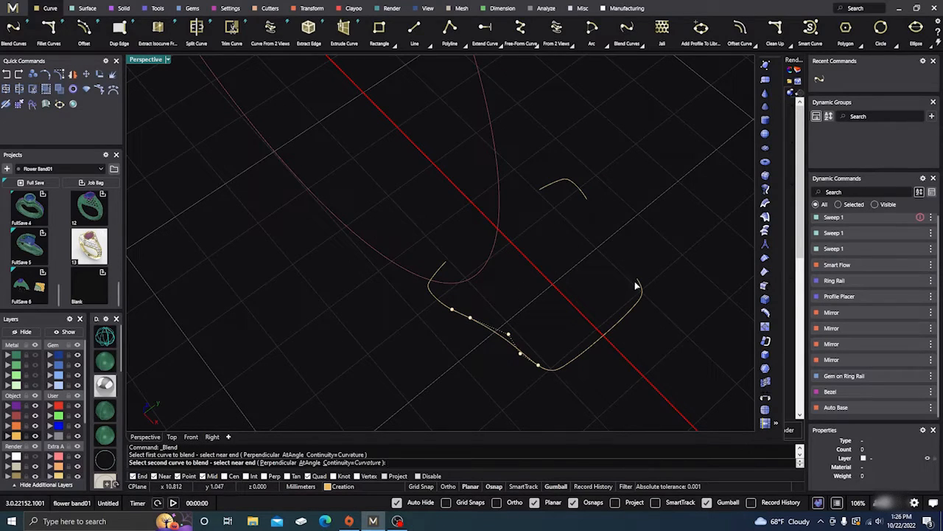
pyautogui.click(637, 286)
pyautogui.click(603, 243)
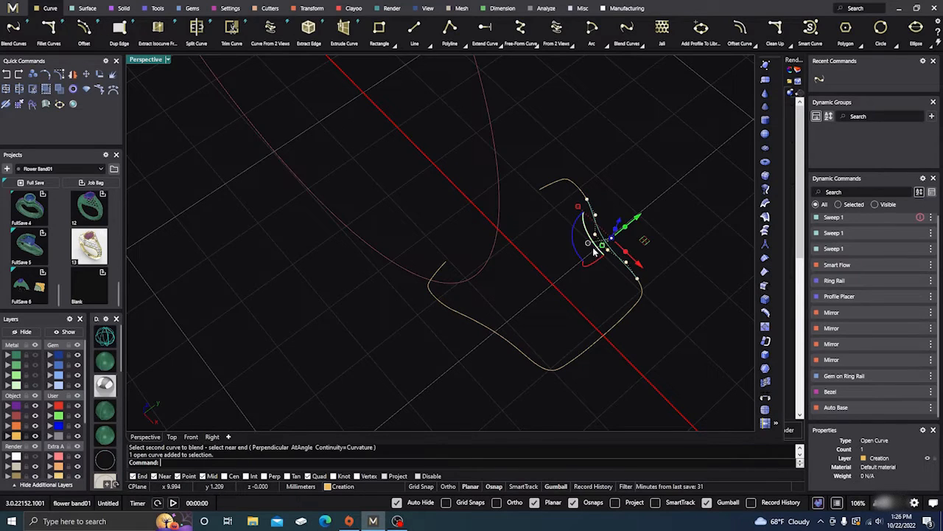
# Delete the middle control point of the positive-Y blend curve between the small and large profile segments
pyautogui.scroll(3, 586, 228)
pyautogui.press('Escape')
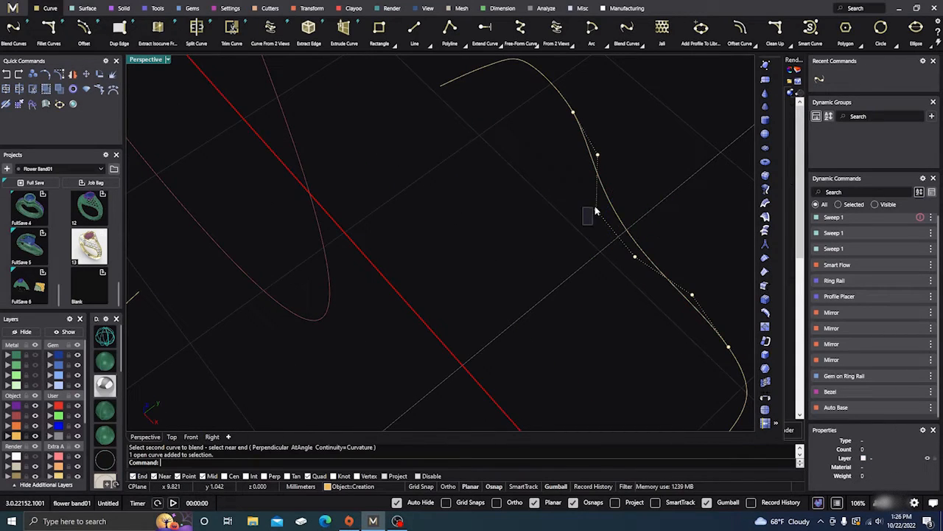
pyautogui.click(586, 213)
pyautogui.press('Delete')
pyautogui.scroll(-2, 586, 215)
pyautogui.scroll(-2, 587, 218)
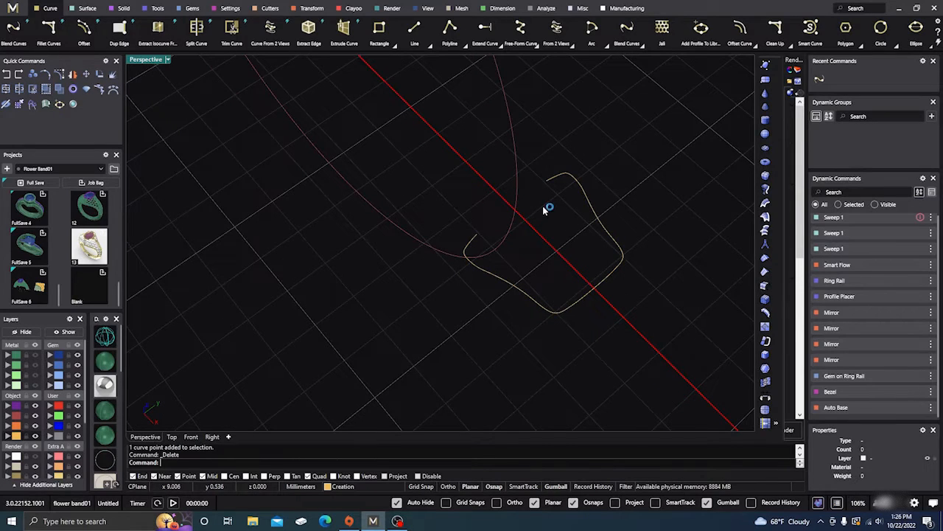
# Blend the two open ends of the small profile segments with curvature continuity and join all six curves into one closed outline
pyautogui.rightClick(544, 206)
pyautogui.click(549, 180)
pyautogui.click(475, 236)
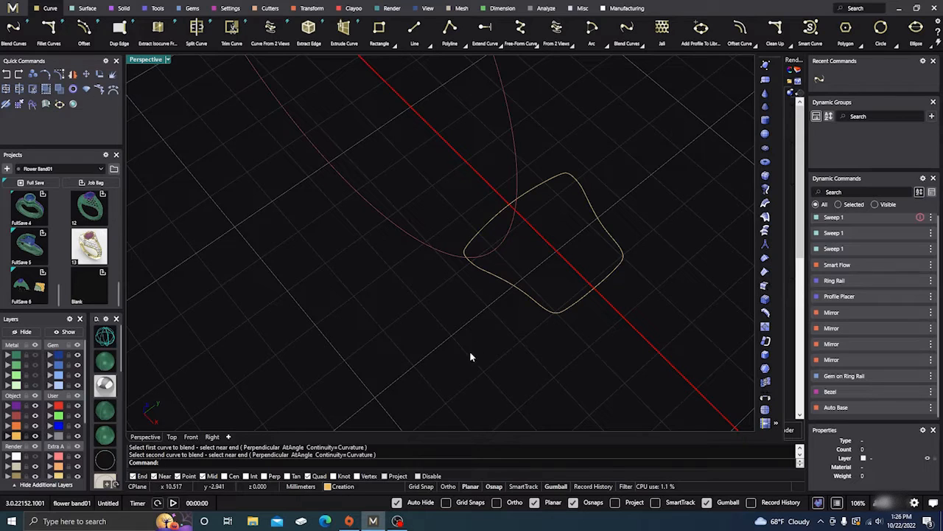
pyautogui.moveTo(470, 352); pyautogui.dragTo(489, 322, button='right')
pyautogui.scroll(-5, 488, 322)
pyautogui.moveTo(443, 320); pyautogui.dragTo(609, 171)
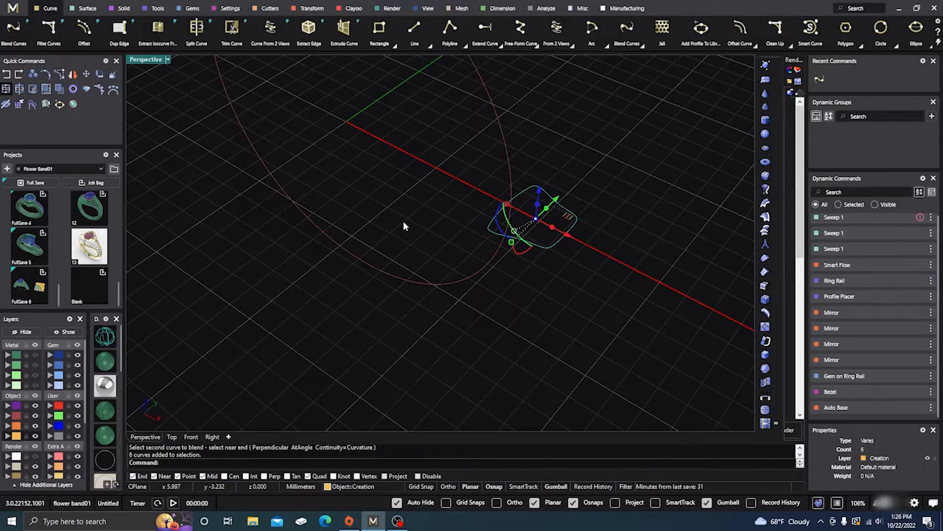
pyautogui.hotkey('ctrl', 'j')
pyautogui.press('Escape')
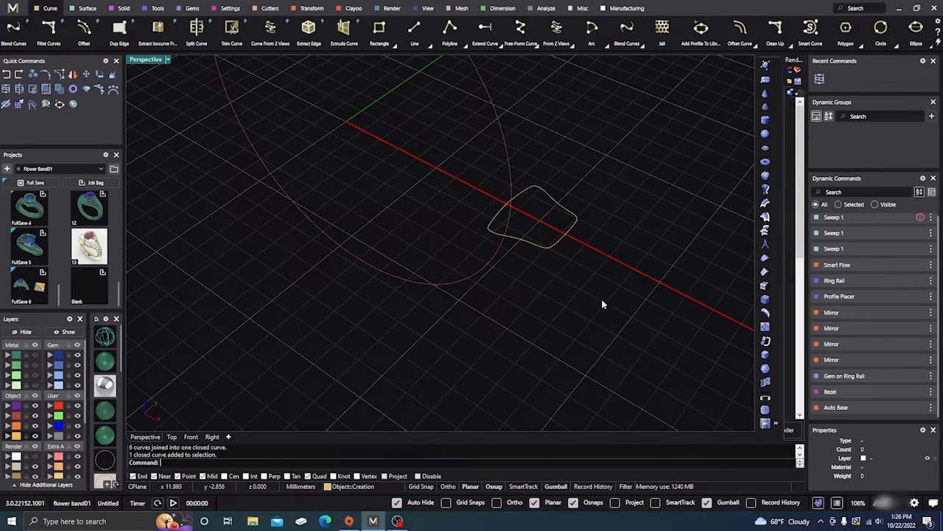
# Mirror a copy of the closed outline to the opposite side of the ring rail, with the mirror plane from 0,0,0 along the Y axis
pyautogui.scroll(-3, 558, 323)
pyautogui.click(578, 275)
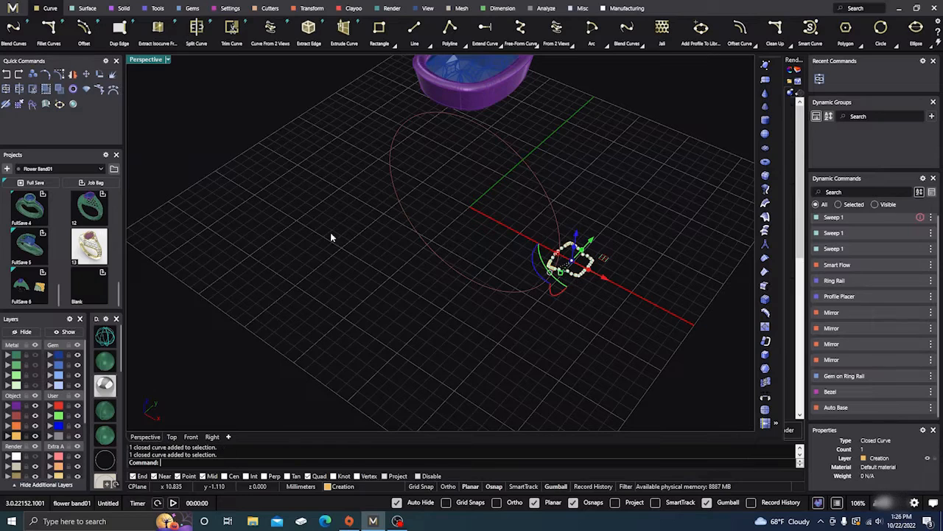
pyautogui.click(66, 75)
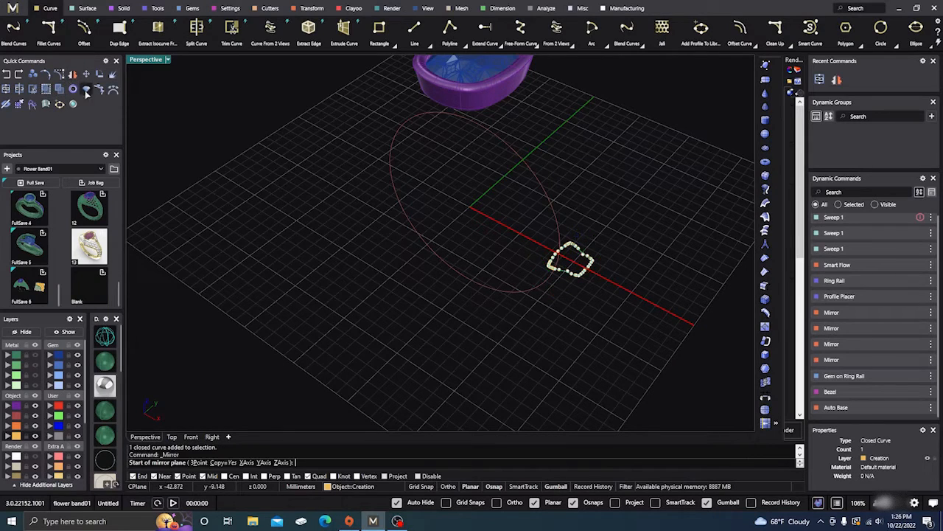
pyautogui.write('0,0,0')
pyautogui.press('Return')
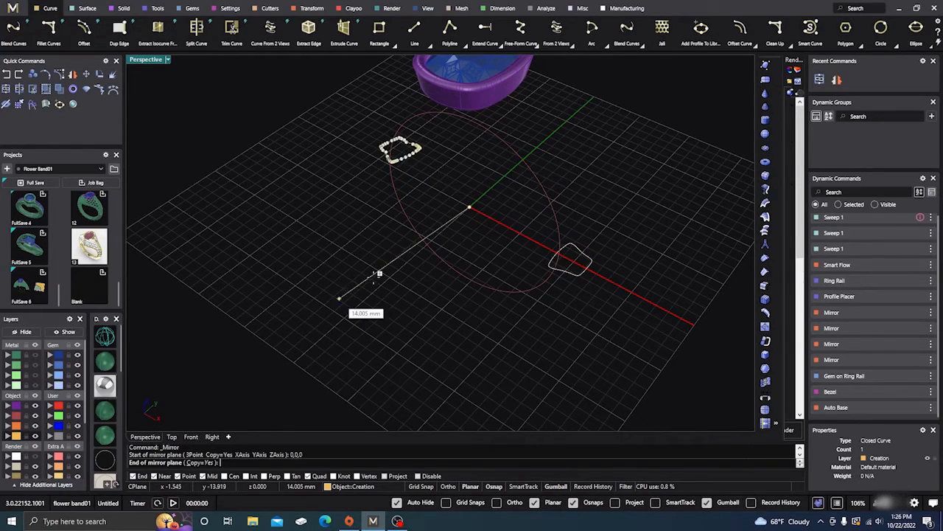
pyautogui.click(499, 181)
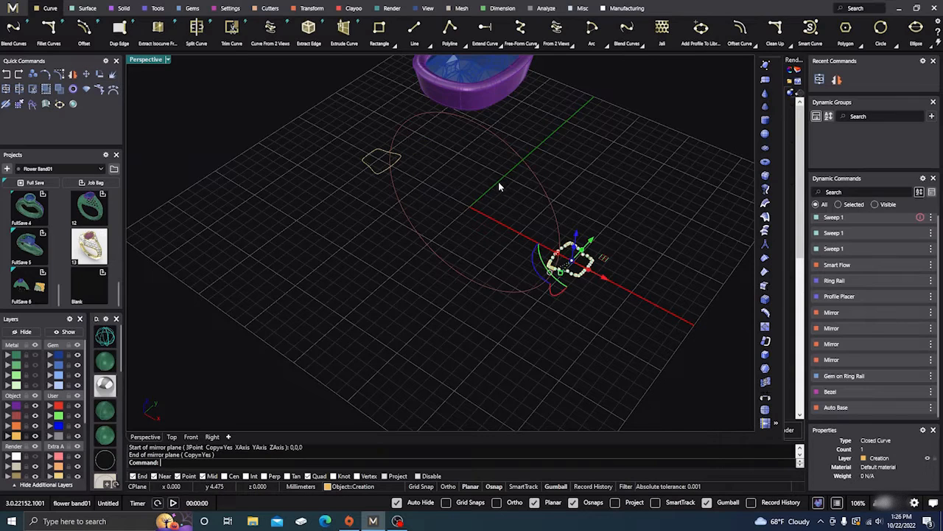
pyautogui.click(456, 228)
# Move the curve seam of the positive-X outline along its inner side to just past the X axis on the negative-Y side
pyautogui.moveTo(422, 328); pyautogui.dragTo(445, 309, button='right')
pyautogui.scroll(-4, 445, 309)
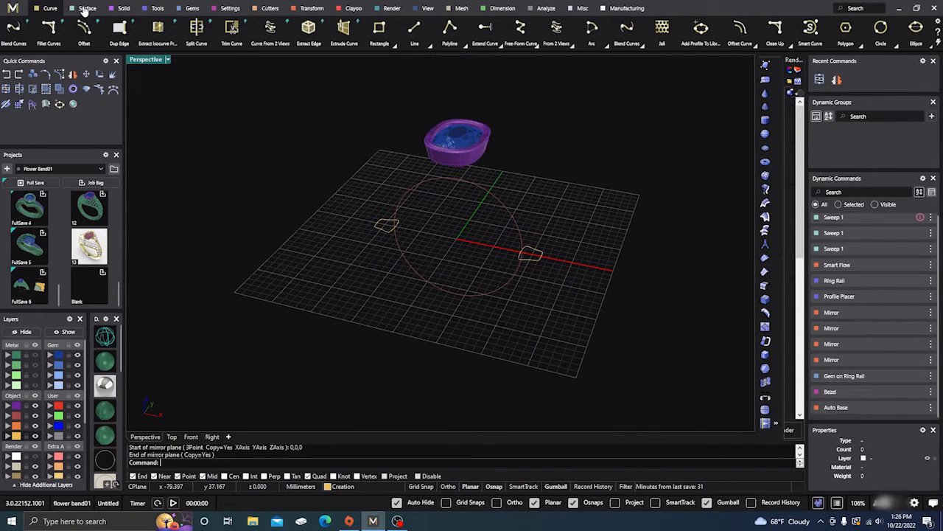
pyautogui.moveTo(475, 287); pyautogui.dragTo(469, 307, button='right')
pyautogui.scroll(5, 513, 271)
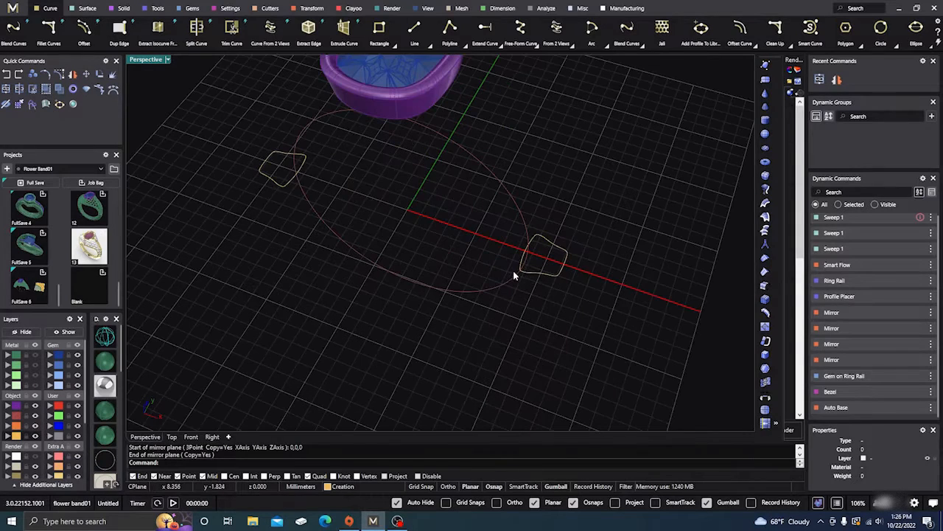
pyautogui.click(521, 270)
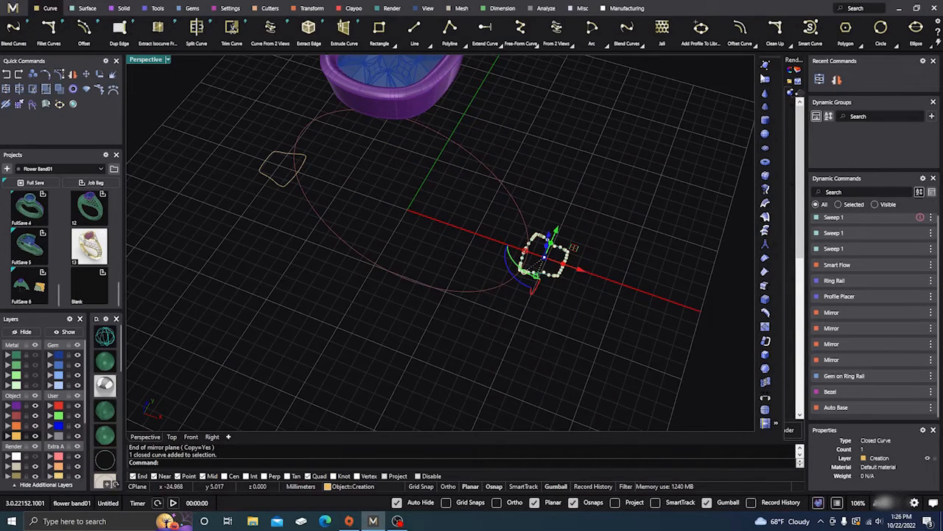
pyautogui.scroll(-5, 811, 37)
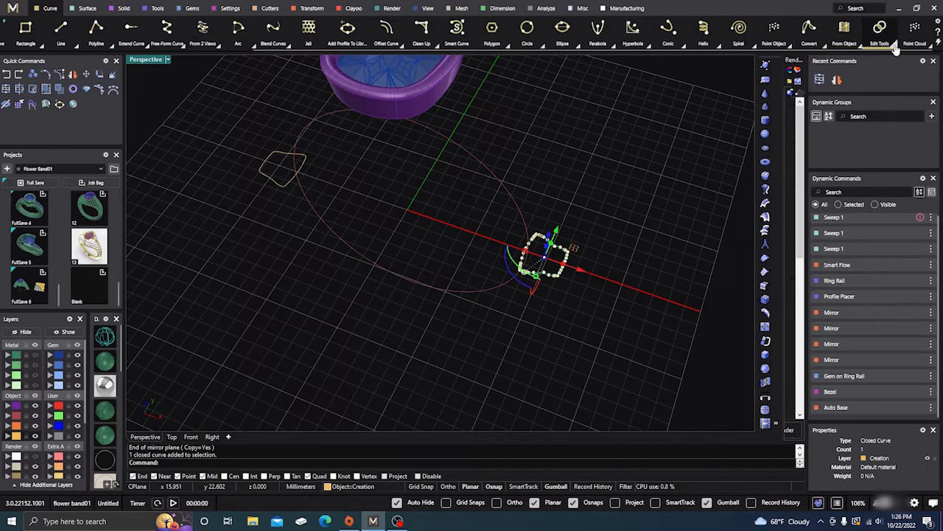
pyautogui.click(896, 46)
pyautogui.click(609, 74)
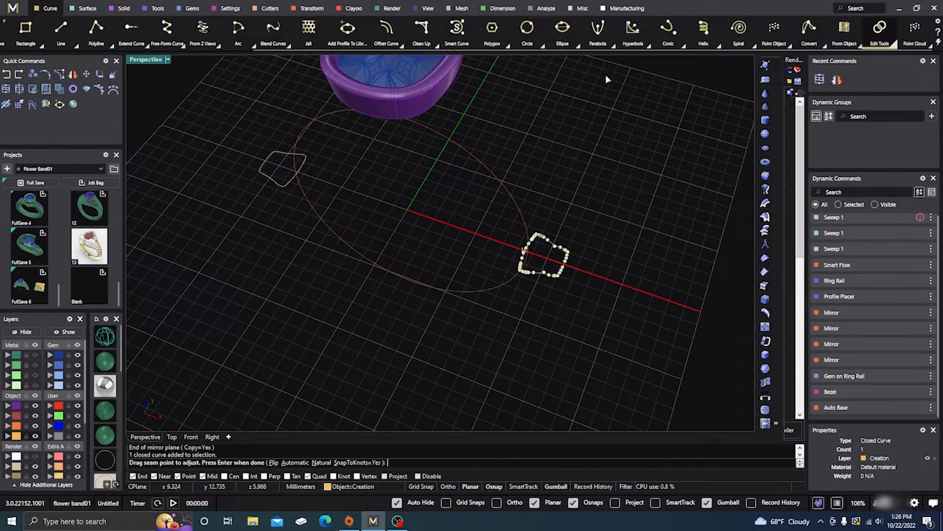
pyautogui.scroll(10, 541, 263)
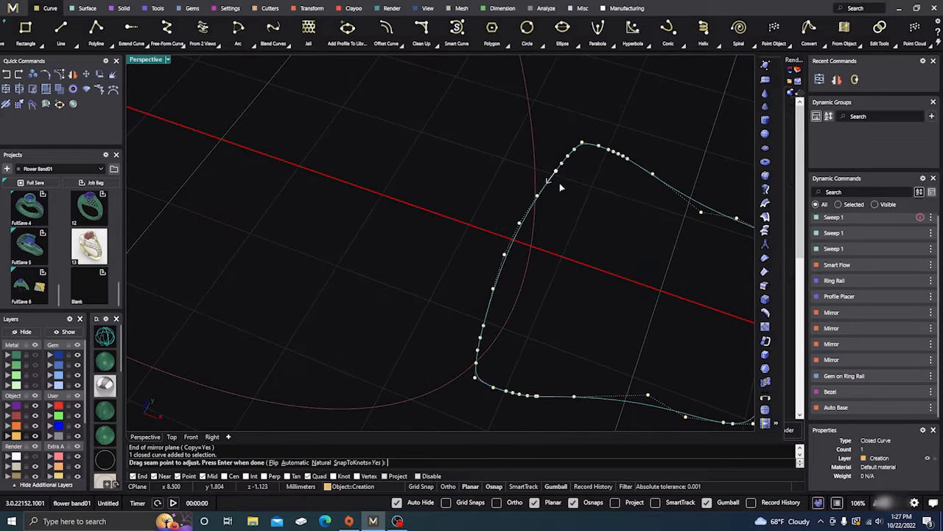
pyautogui.moveTo(554, 176); pyautogui.dragTo(517, 246)
pyautogui.scroll(-6, 586, 288)
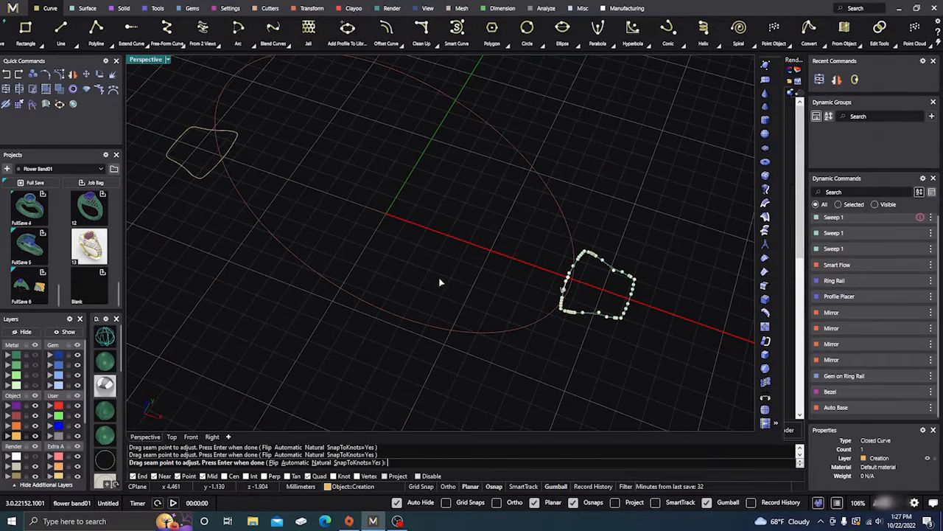
pyautogui.press('Return')
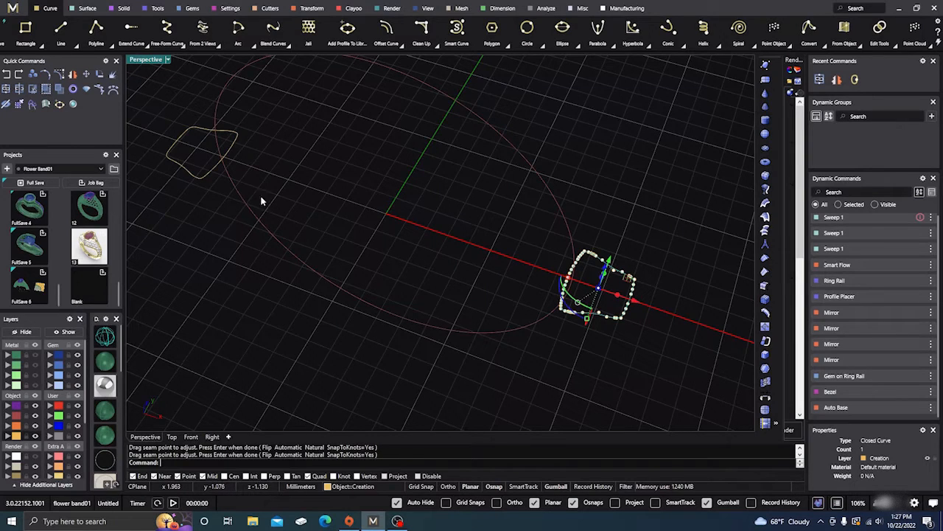
# Move the curve seam of the mirrored outline along its inner side toward negative Y to match the positive-X outline
pyautogui.press('Escape')
pyautogui.click(207, 177)
pyautogui.press('Return')
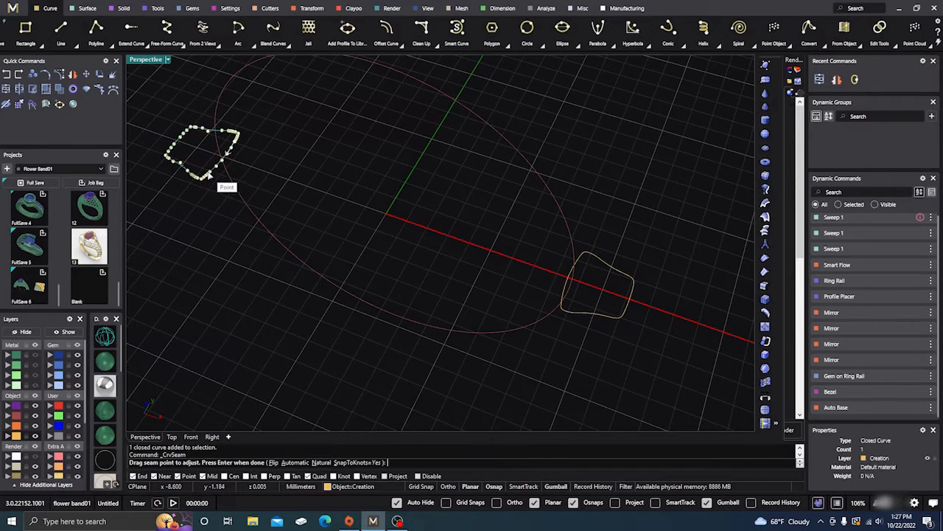
pyautogui.scroll(5, 227, 151)
pyautogui.click(240, 134)
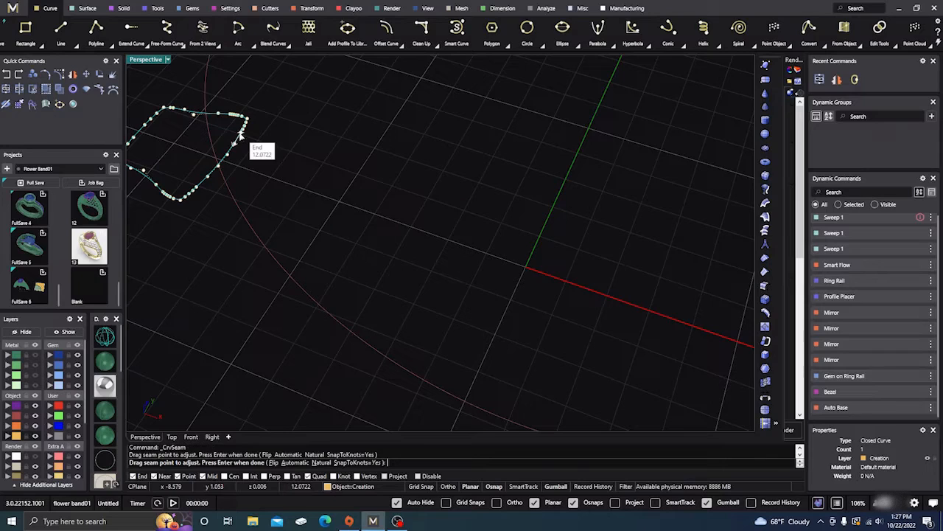
pyautogui.click(218, 166)
pyautogui.scroll(-5, 294, 277)
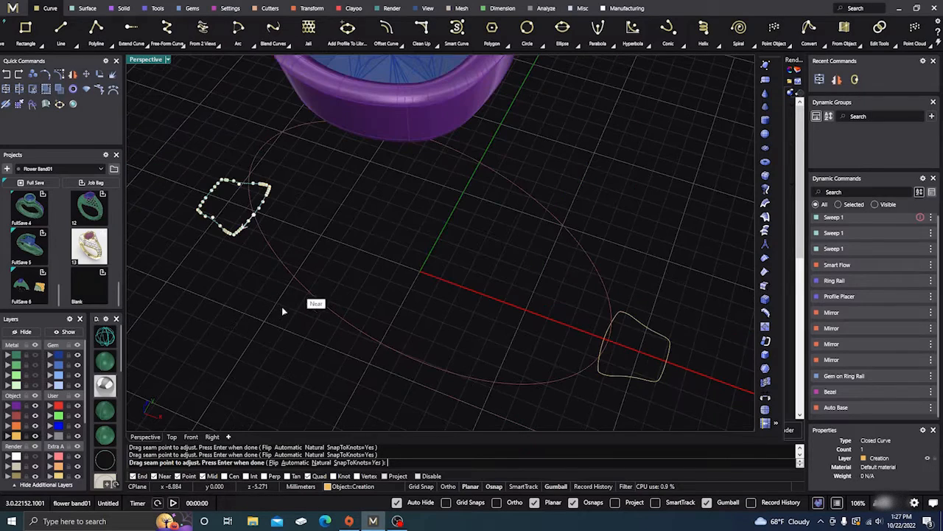
pyautogui.press('Return')
pyautogui.click(443, 309)
# Start a Sweep 1 with the ring rail circle as the rail and the two closed outlines as profiles
pyautogui.moveTo(451, 288); pyautogui.dragTo(406, 300, button='right')
pyautogui.click(87, 8)
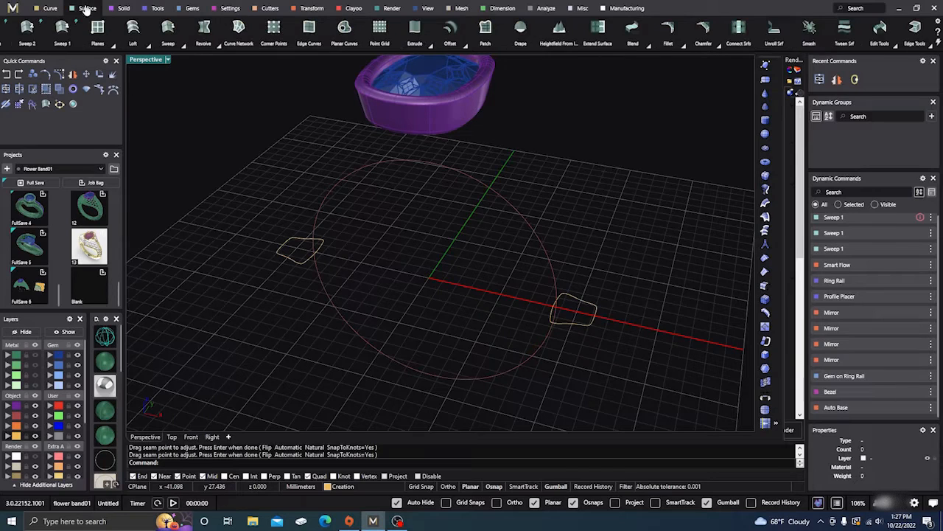
pyautogui.click(62, 28)
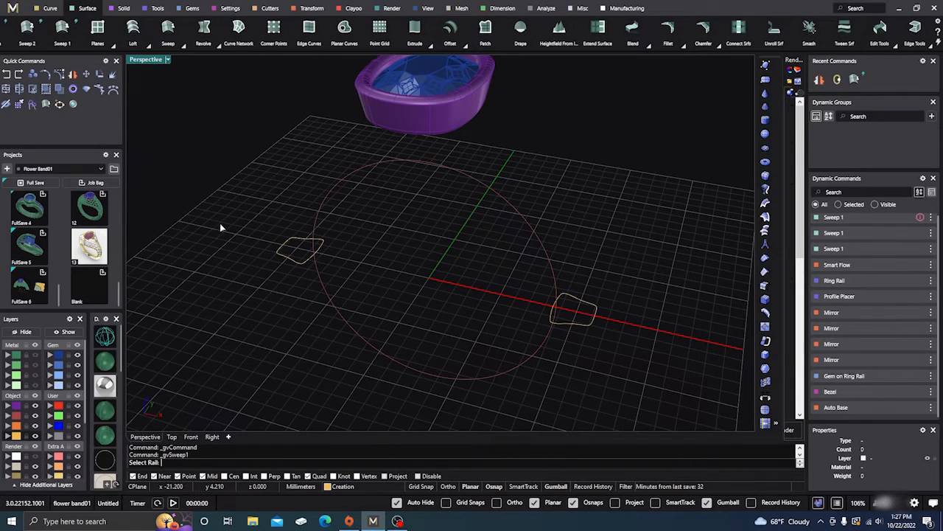
pyautogui.click(367, 345)
pyautogui.click(297, 263)
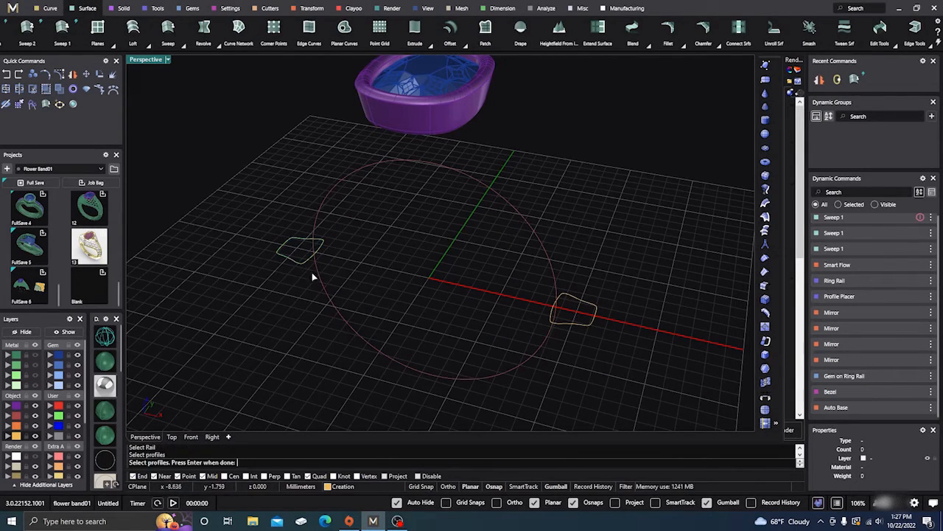
pyautogui.click(570, 328)
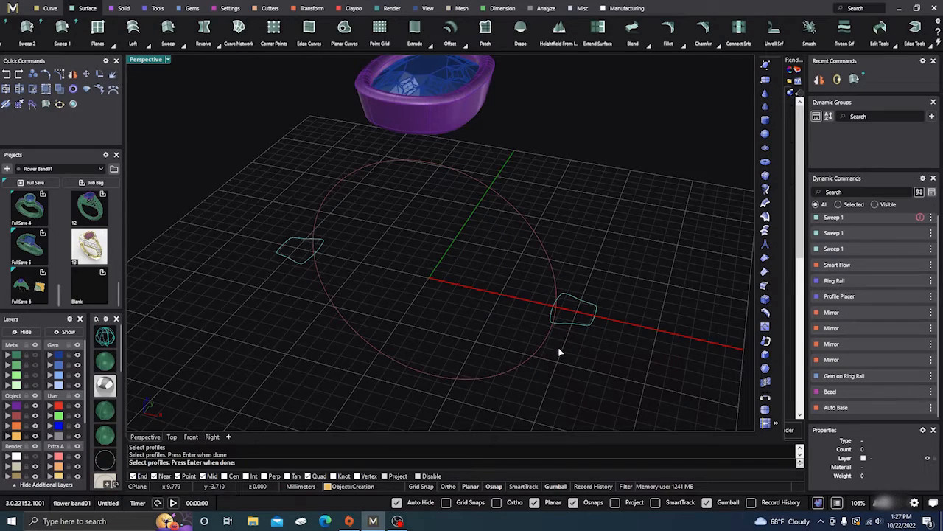
pyautogui.press('Return')
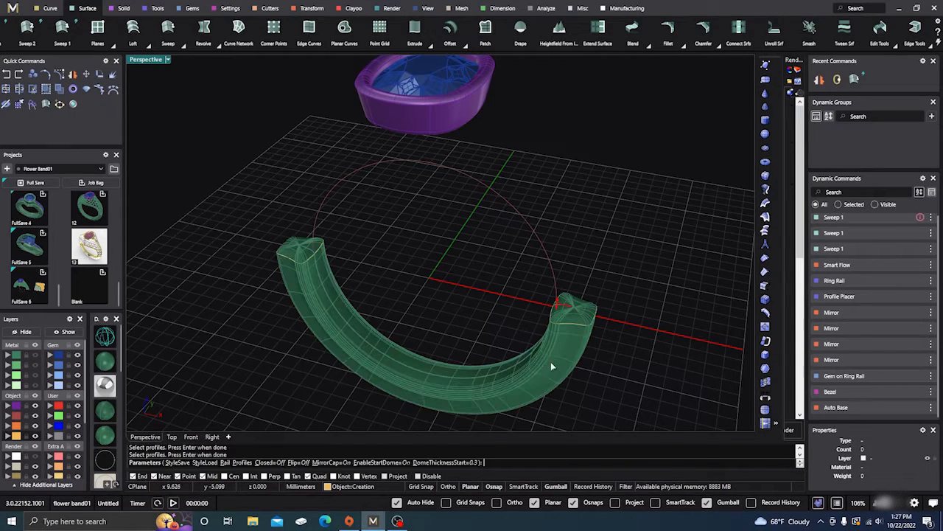
# Raise the sweep's start dome to a thickness of 0.6 mm
pyautogui.moveTo(537, 366); pyautogui.dragTo(469, 295, button='right')
pyautogui.scroll(3, 531, 283)
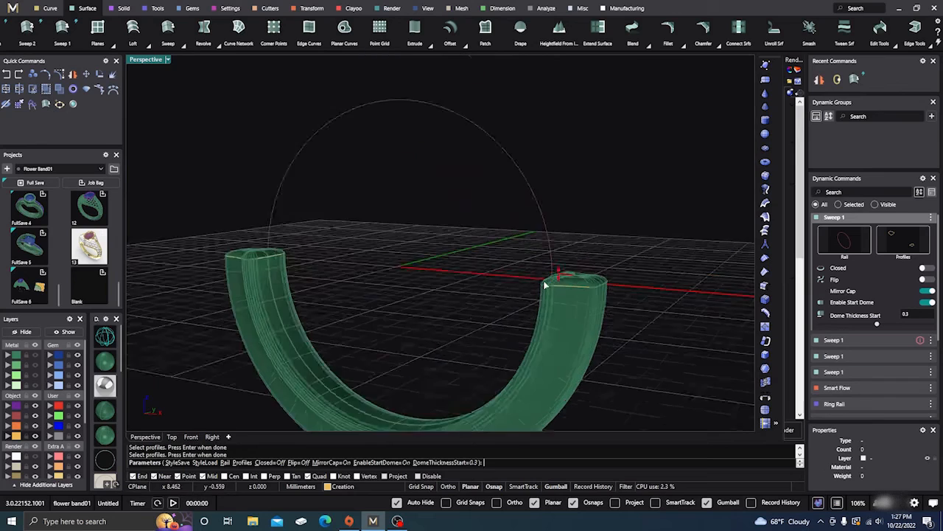
pyautogui.moveTo(580, 263); pyautogui.dragTo(580, 253)
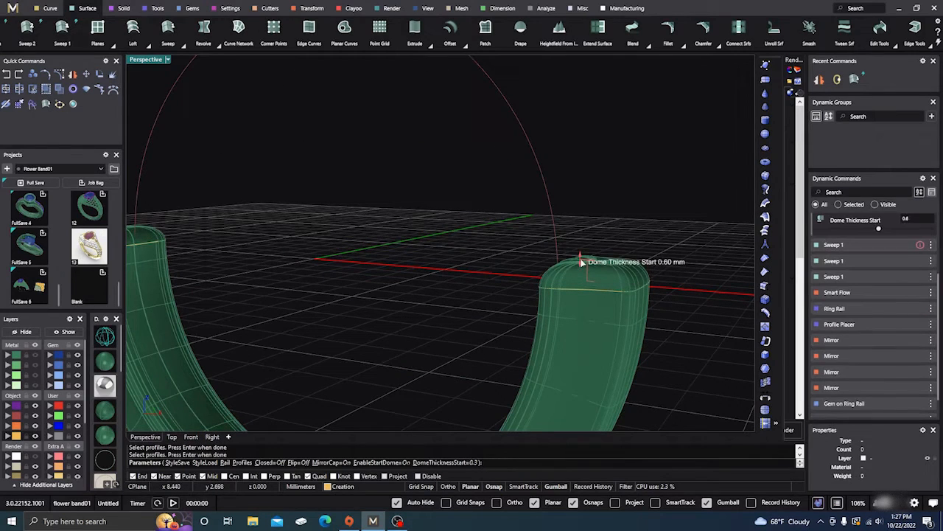
pyautogui.scroll(-5, 458, 278)
pyautogui.moveTo(458, 278); pyautogui.dragTo(431, 318, button='right')
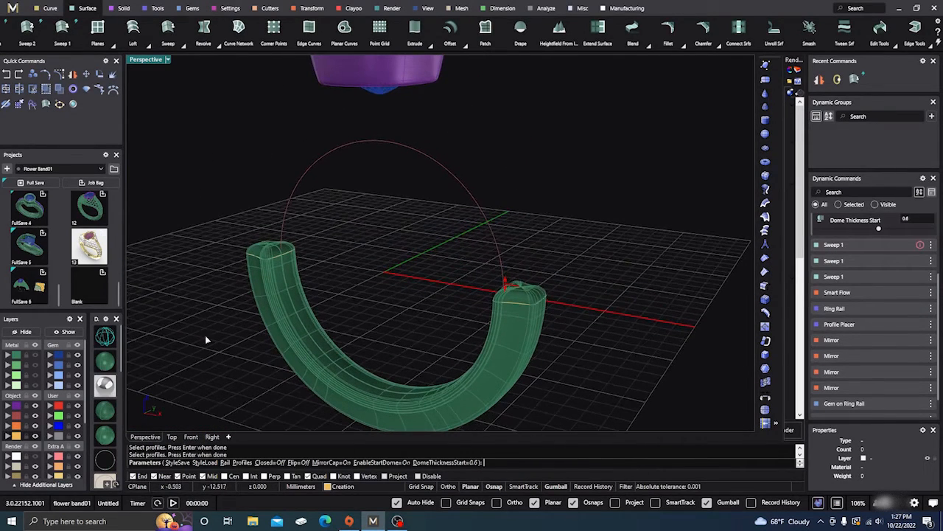
# Show the first and second Metal layers alongside the new lower band
pyautogui.click(35, 356)
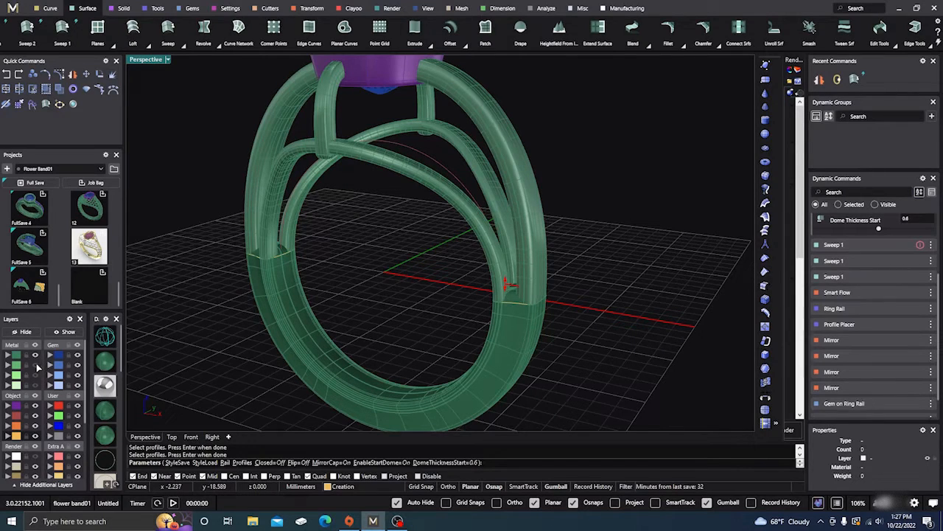
pyautogui.click(38, 365)
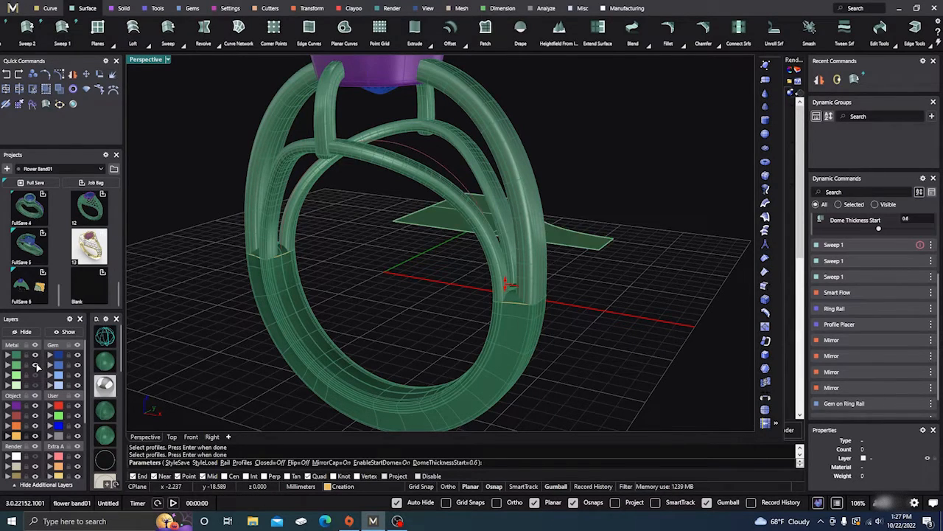
# Hide the flat surface layer, show the lattice layer, and examine how the lattice and ring rails meet the lower shank
pyautogui.click(37, 366)
pyautogui.click(34, 376)
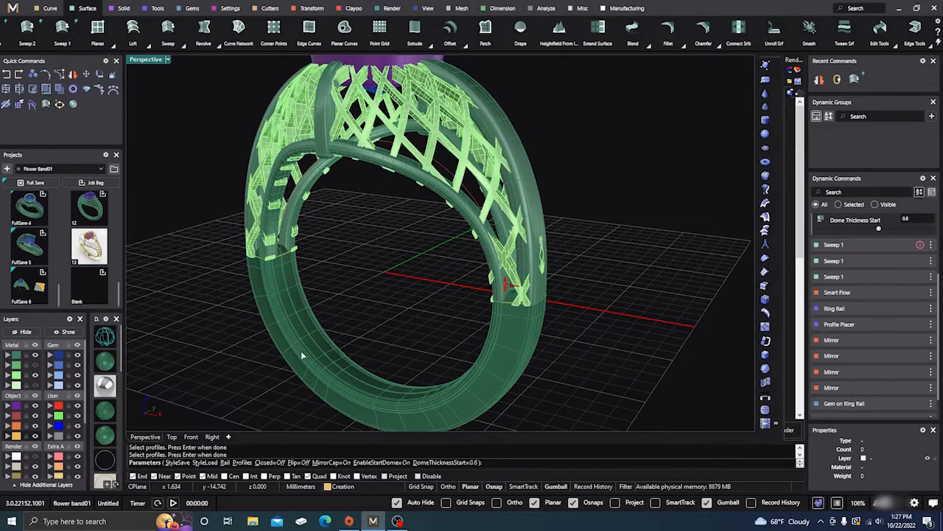
pyautogui.moveTo(302, 356); pyautogui.dragTo(459, 331, button='right')
pyautogui.scroll(5, 502, 347)
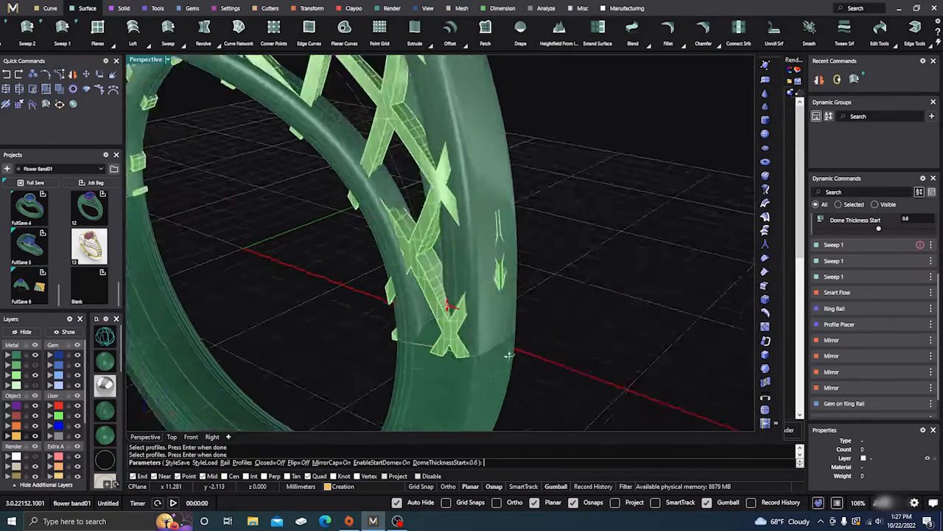
pyautogui.moveTo(509, 356); pyautogui.dragTo(469, 325, button='right')
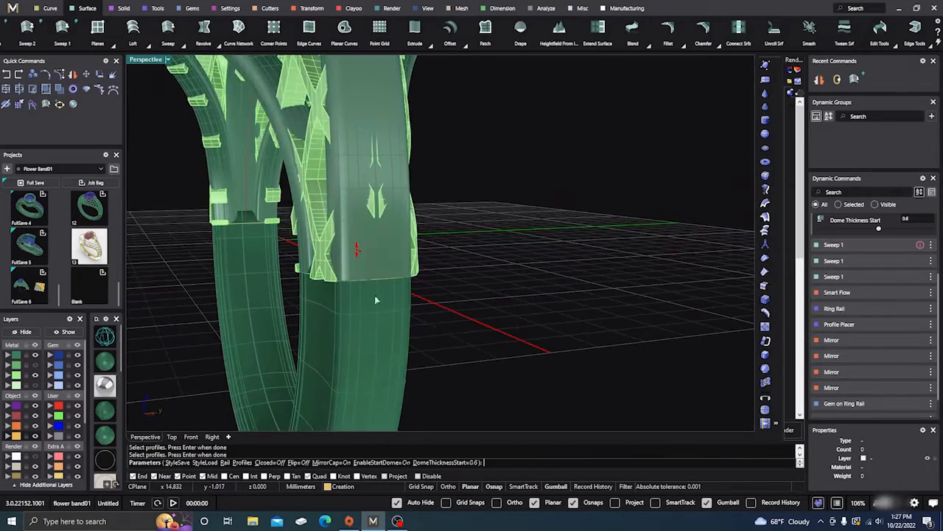
pyautogui.scroll(3, 317, 283)
pyautogui.scroll(-4, 325, 272)
pyautogui.moveTo(322, 286); pyautogui.dragTo(413, 320, button='right')
pyautogui.scroll(2, 478, 295)
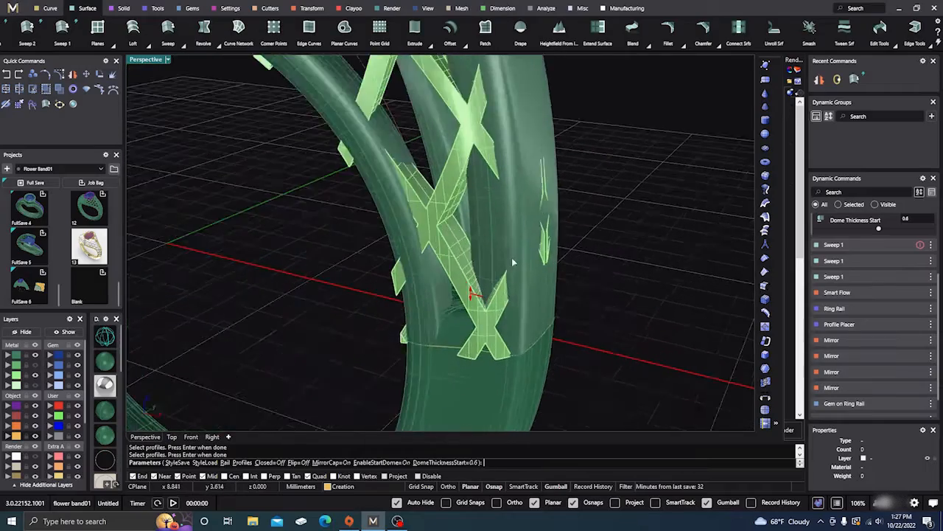
pyautogui.scroll(-5, 512, 258)
pyautogui.moveTo(481, 269); pyautogui.dragTo(460, 331, button='right')
pyautogui.scroll(5, 469, 319)
pyautogui.scroll(-4, 463, 308)
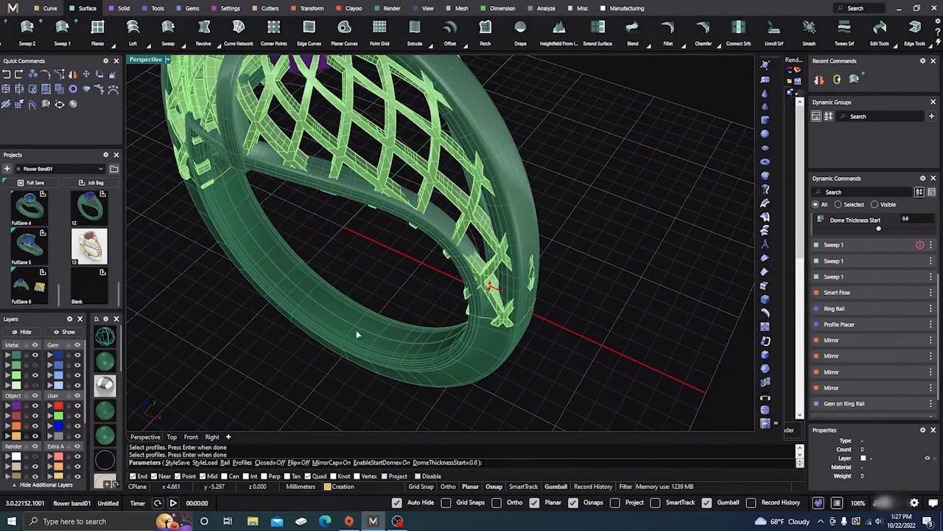
# Cancel the lower shank sweep and hide the rail and lattice metal layers to isolate the closed shank profile curves
pyautogui.press('Escape')
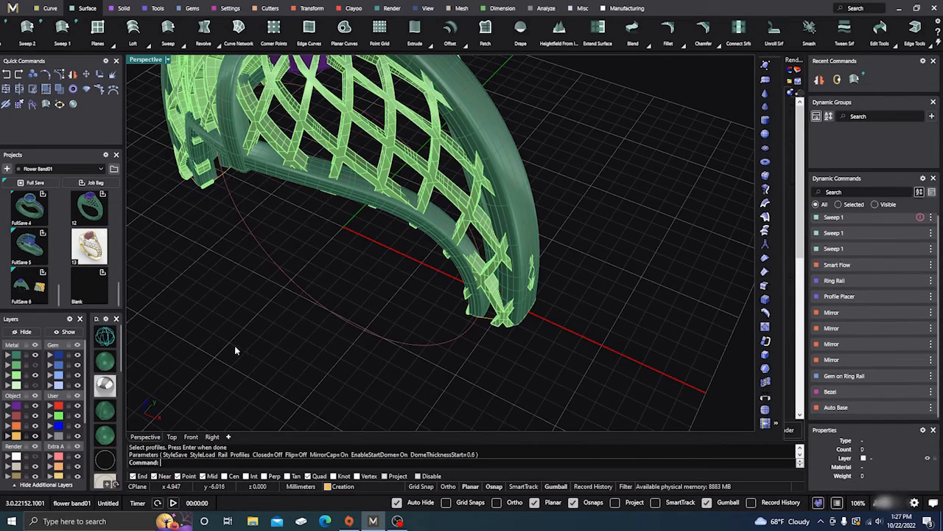
pyautogui.click(35, 355)
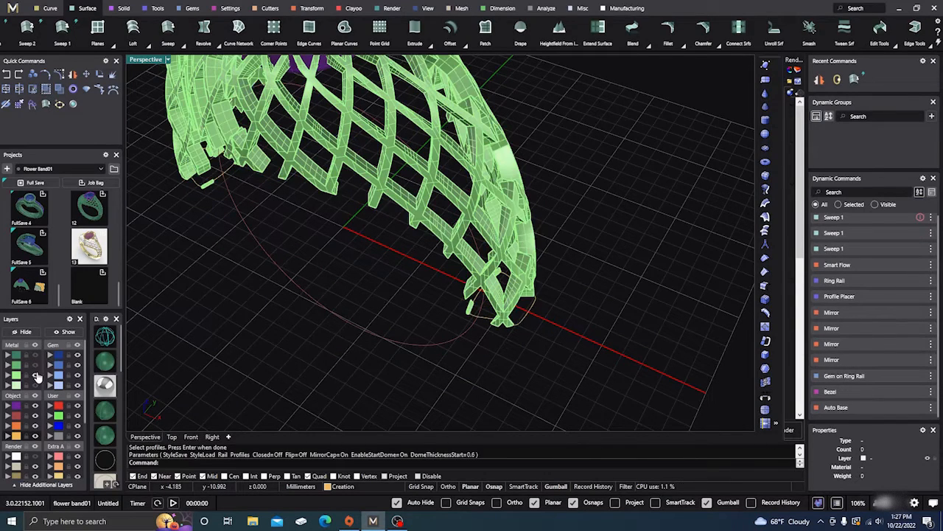
pyautogui.click(37, 375)
pyautogui.click(496, 321)
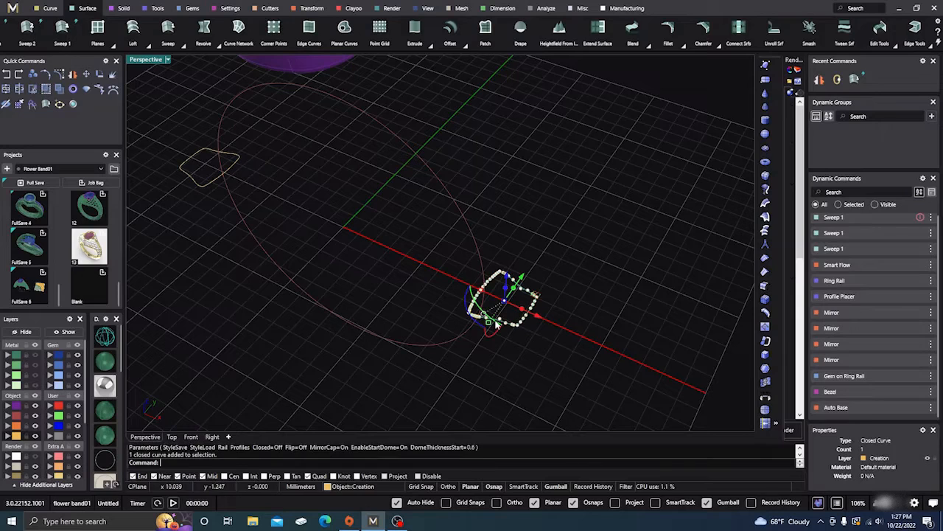
pyautogui.click(484, 323)
pyautogui.click(446, 291)
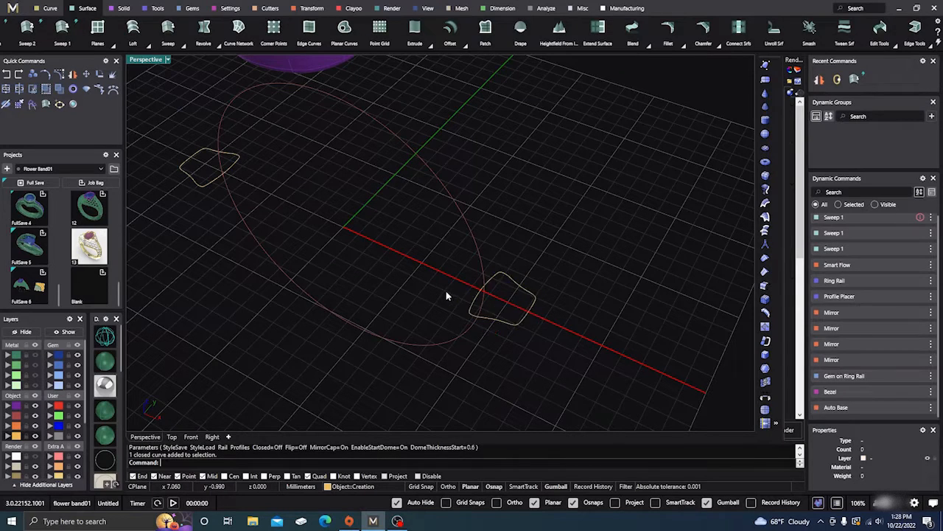
pyautogui.scroll(6, 458, 312)
pyautogui.scroll(-10, 545, 331)
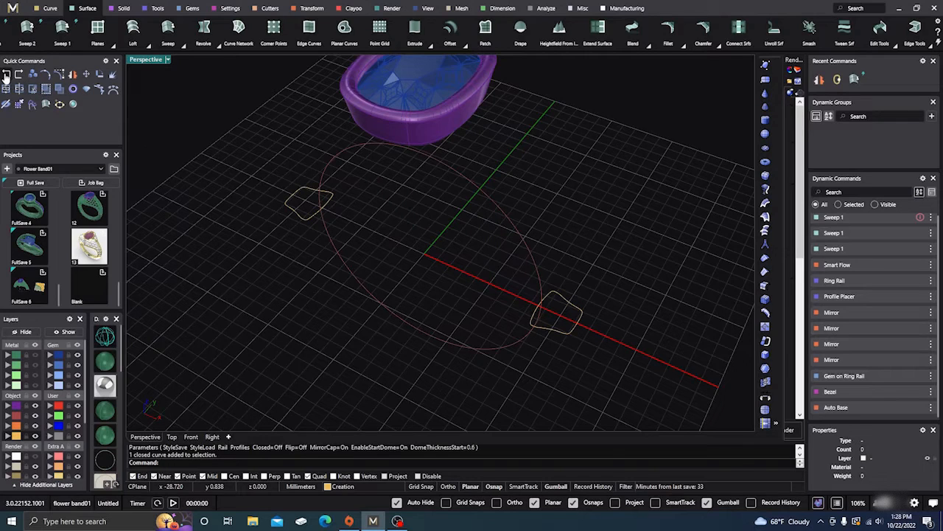
# Undo the curve seam changes, the mirrored profile, the join and the last blend of the shank profile
pyautogui.click(7, 75)
pyautogui.click(7, 75)
pyautogui.click(7, 75)
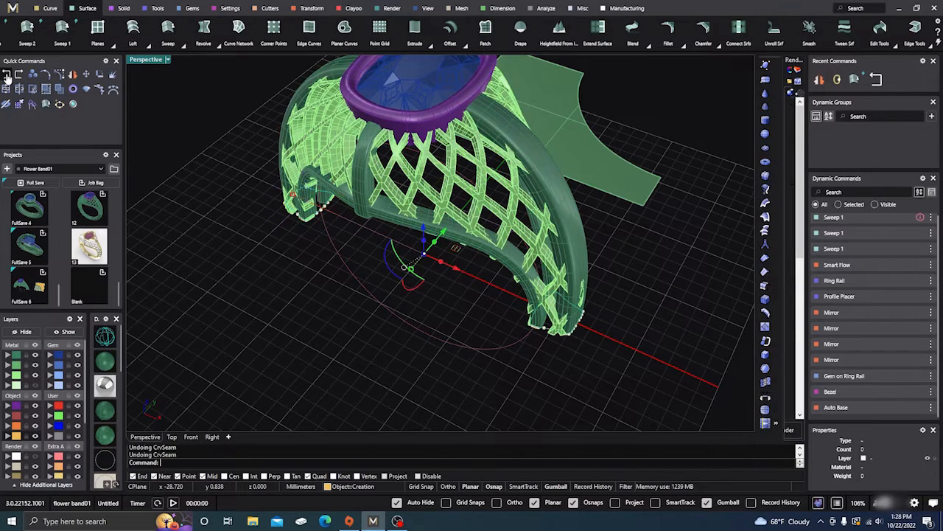
pyautogui.click(7, 75)
pyautogui.click(6, 75)
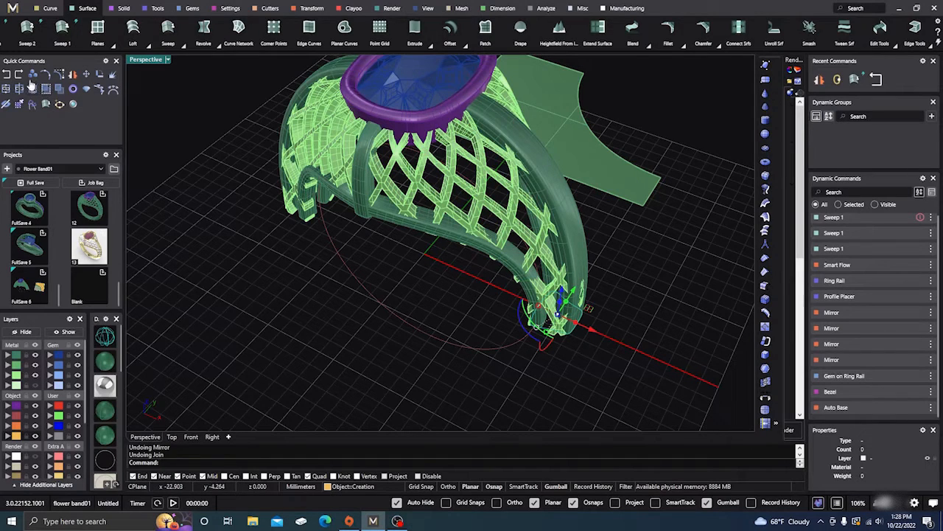
pyautogui.click(8, 76)
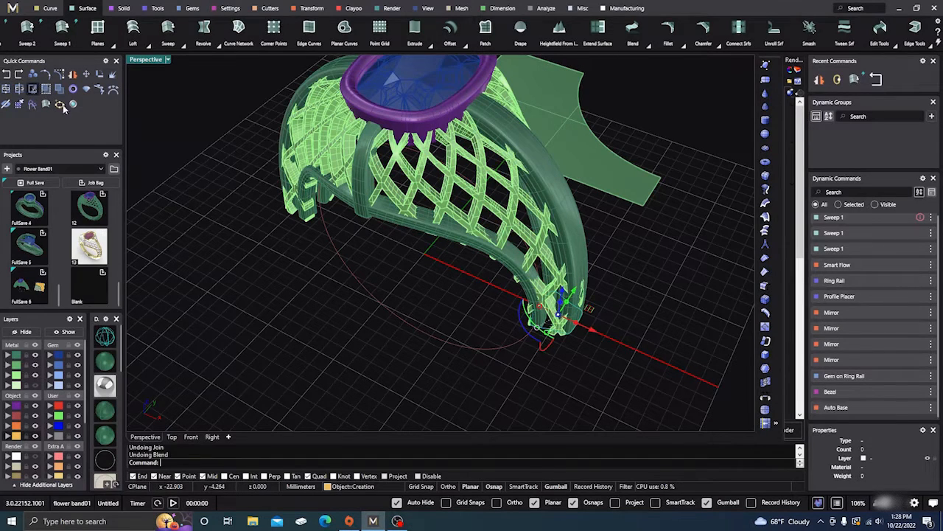
pyautogui.click(230, 273)
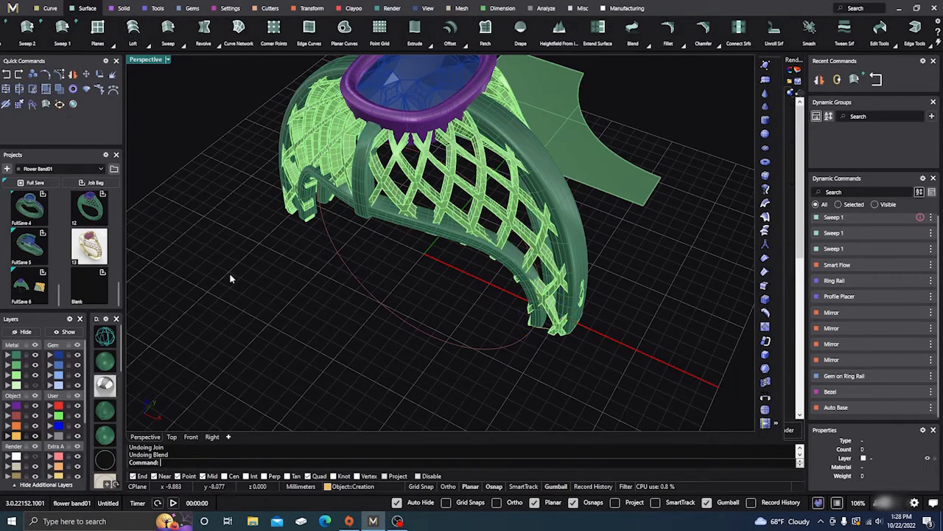
# Hide the rail and lattice metal layers and undo the remaining blends between the profile's corner curves
pyautogui.click(35, 357)
pyautogui.click(41, 375)
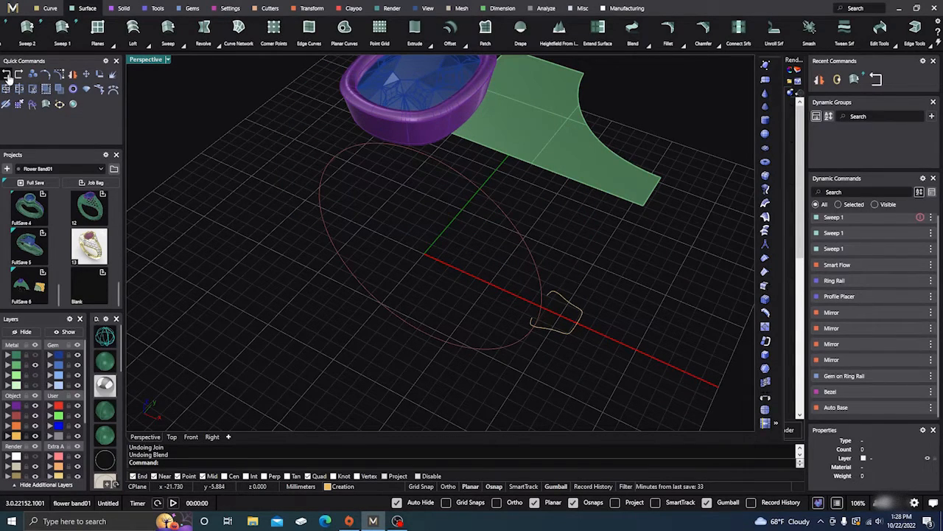
pyautogui.hotkey('ctrl', 'z')
pyautogui.hotkey('ctrl', 'z')
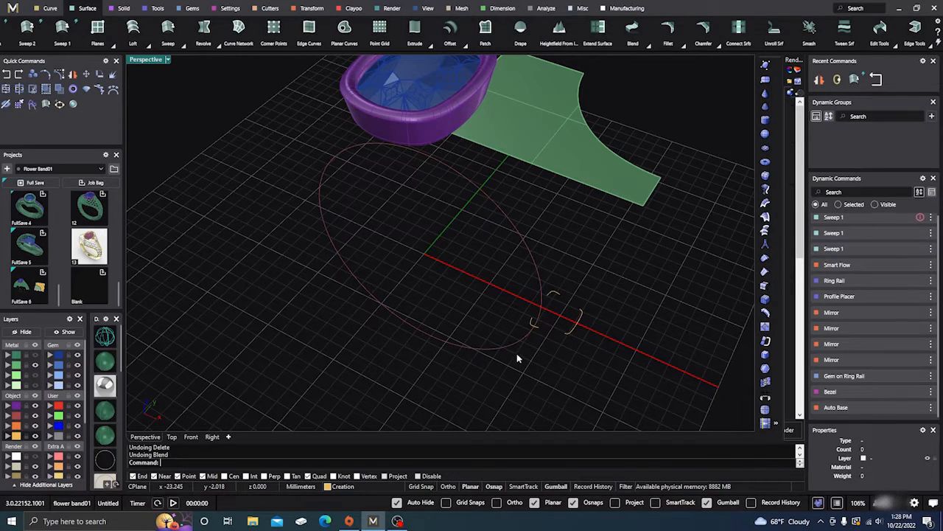
# Split the inner corner curve on the negative-Y side at a point near its outward end and delete the short end piece
pyautogui.scroll(5, 560, 324)
pyautogui.moveTo(560, 328); pyautogui.dragTo(492, 321, button='right')
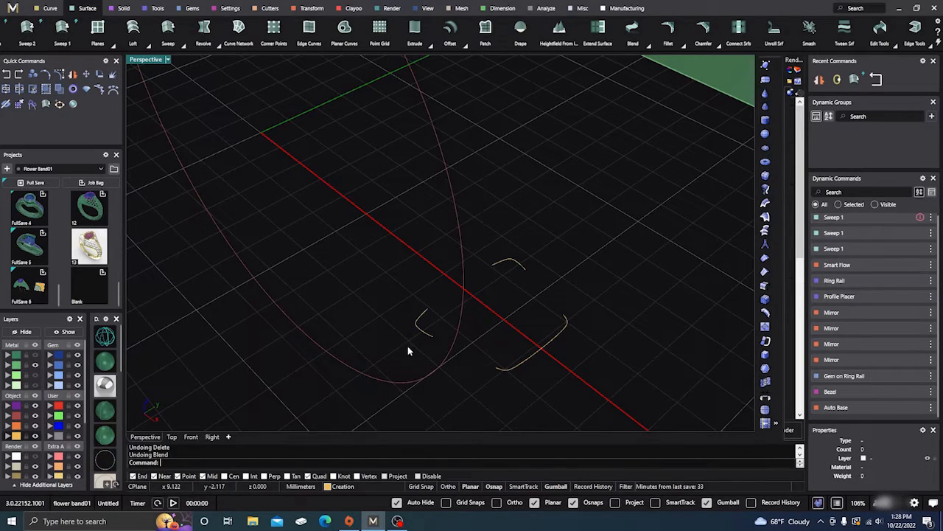
pyautogui.click(427, 332)
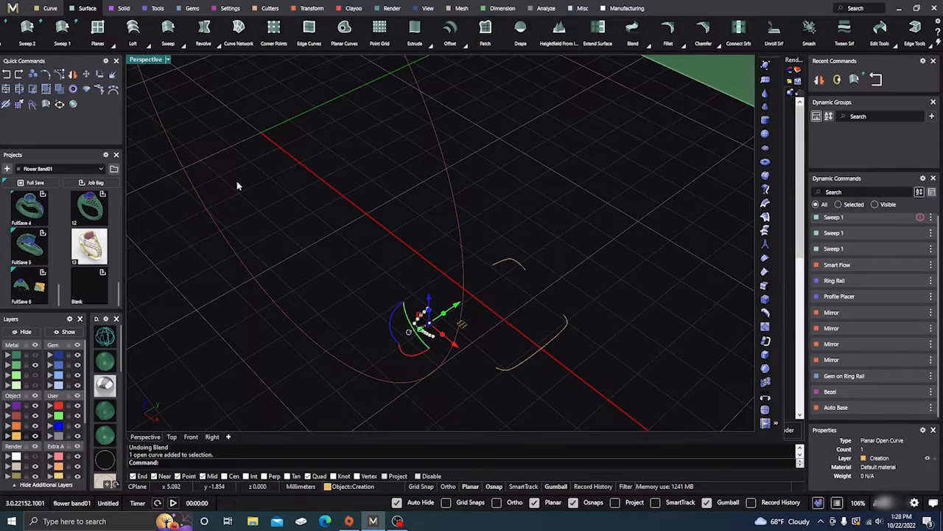
pyautogui.rightClick(19, 92)
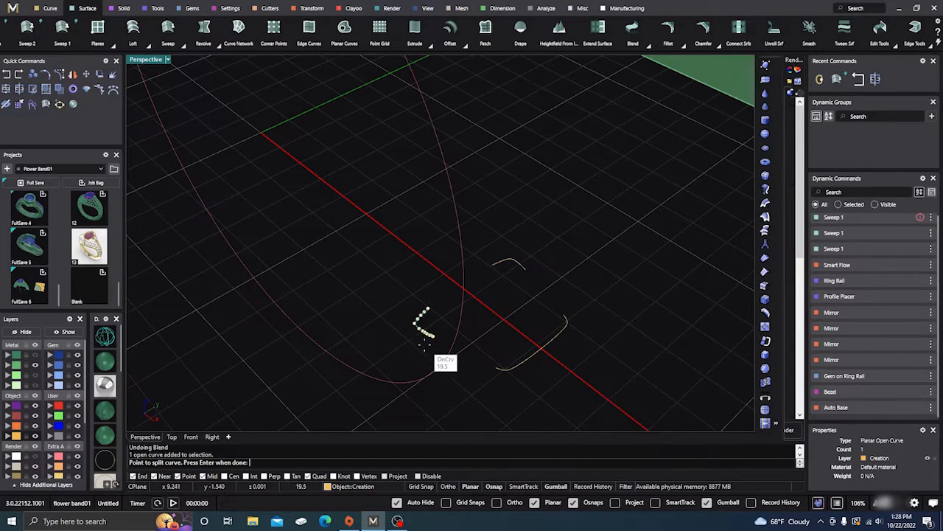
pyautogui.scroll(2, 425, 344)
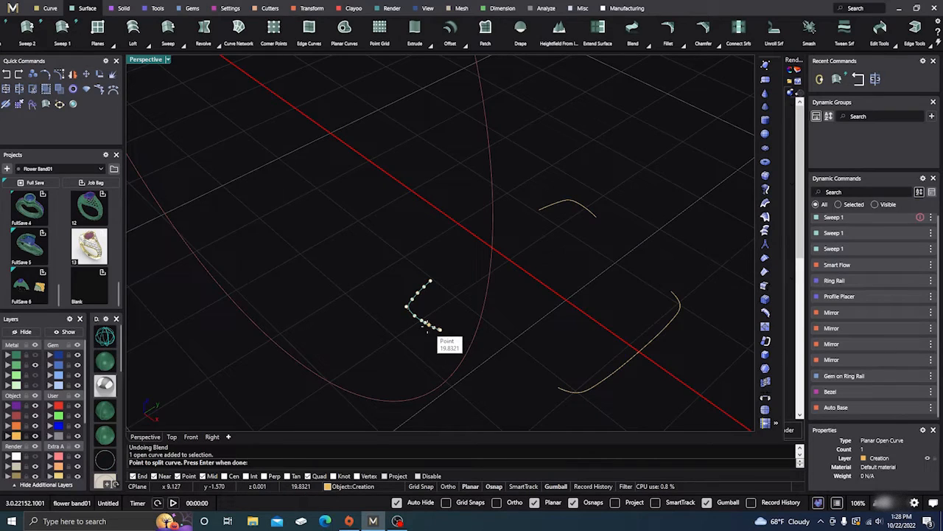
pyautogui.click(431, 329)
pyautogui.press('Return')
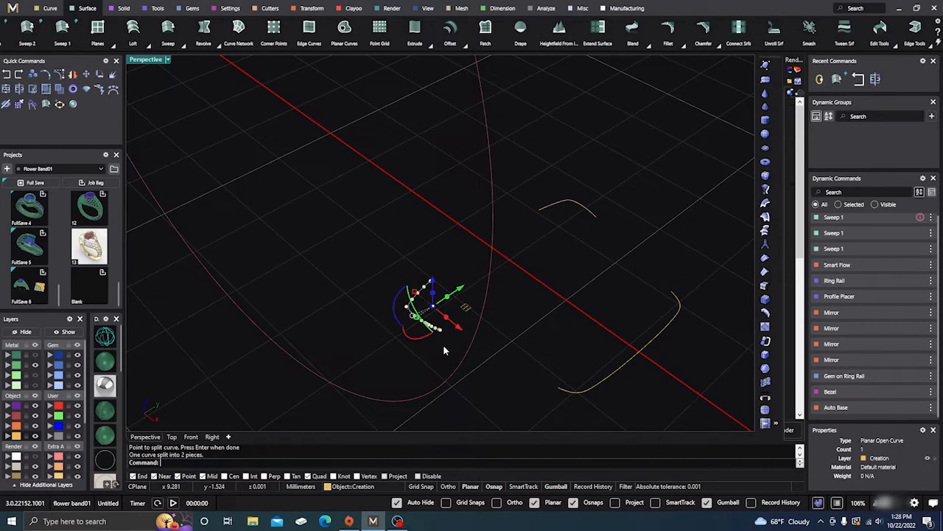
pyautogui.click(436, 334)
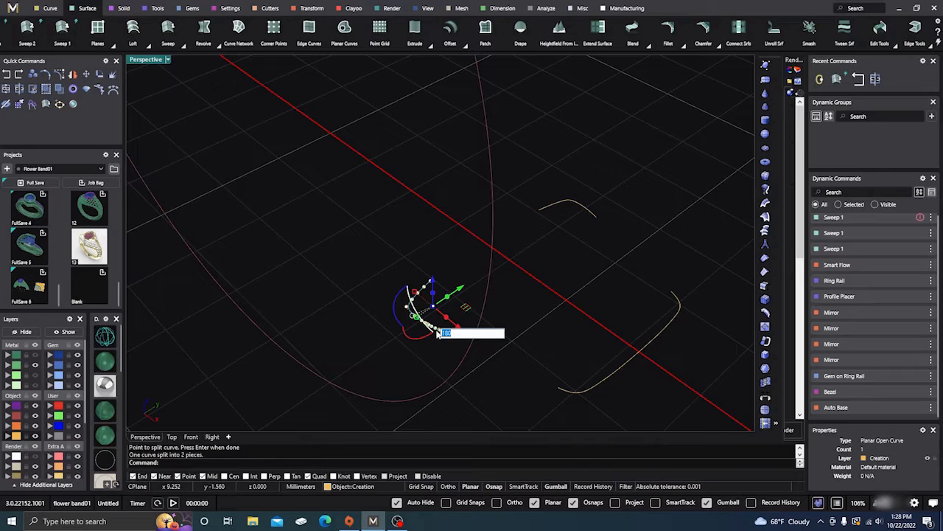
pyautogui.click(432, 354)
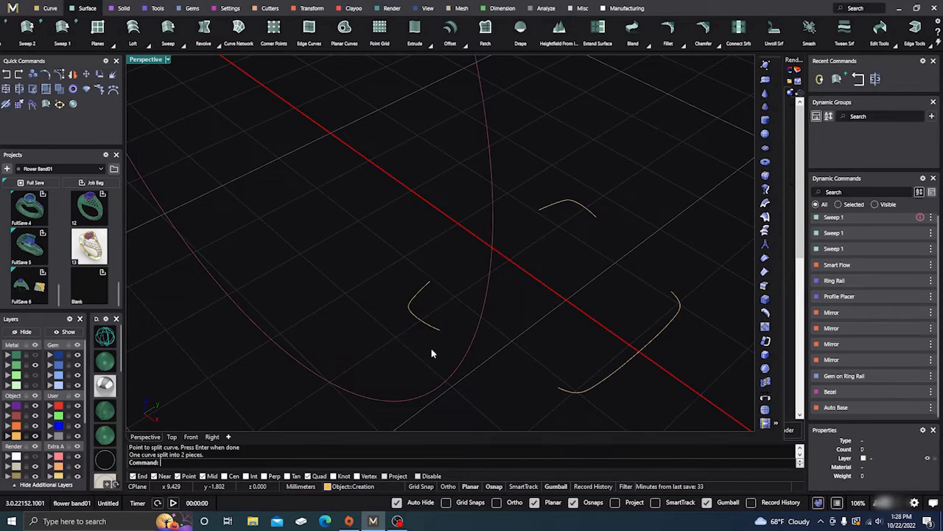
pyautogui.click(436, 329)
pyautogui.press('Delete')
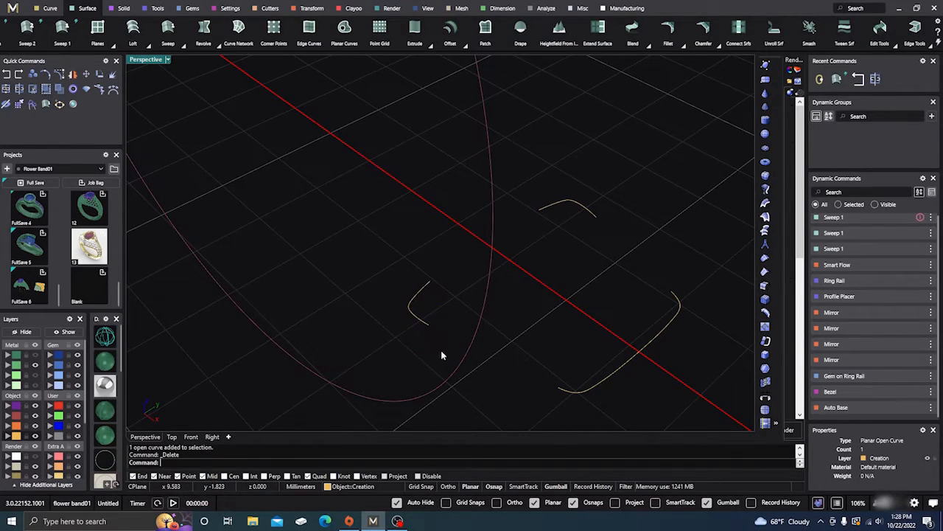
# Split the long outer profile curve at a point near its negative-Y end and delete the short end piece
pyautogui.click(569, 393)
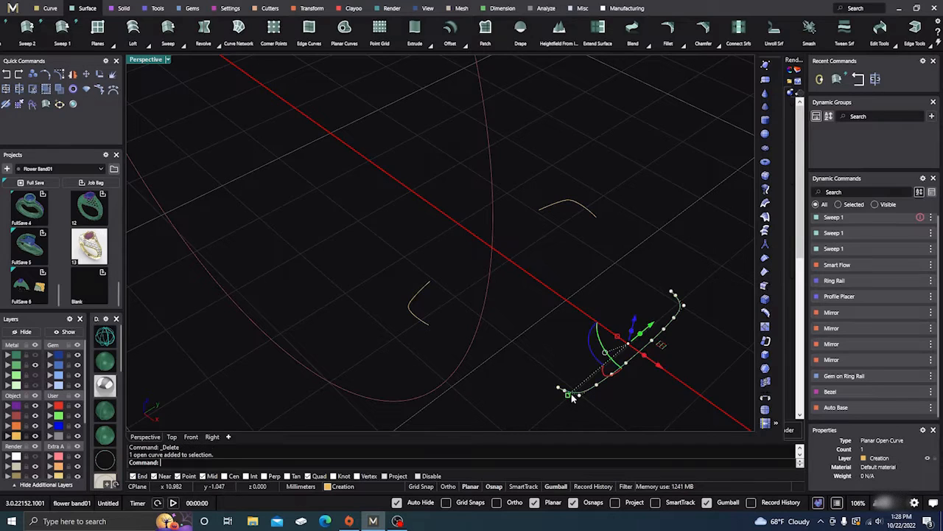
pyautogui.press('Return')
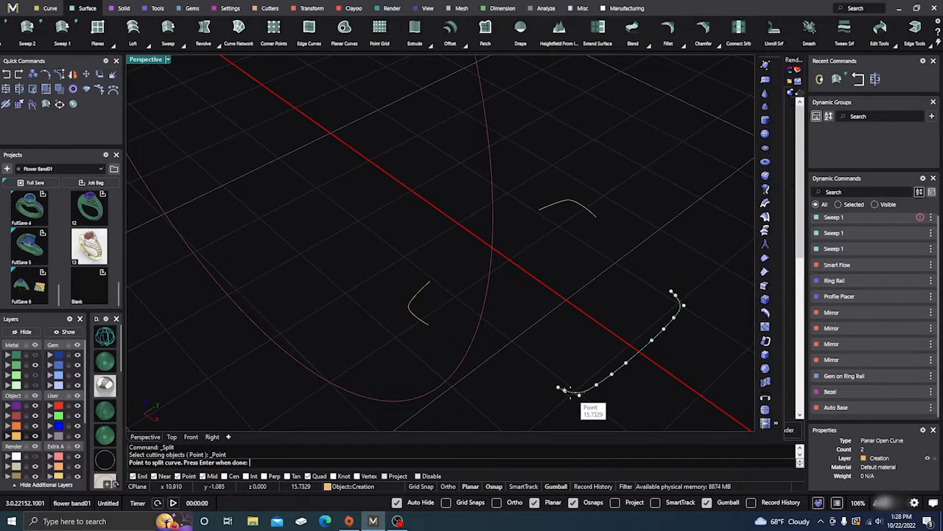
pyautogui.scroll(3, 579, 393)
pyautogui.click(586, 393)
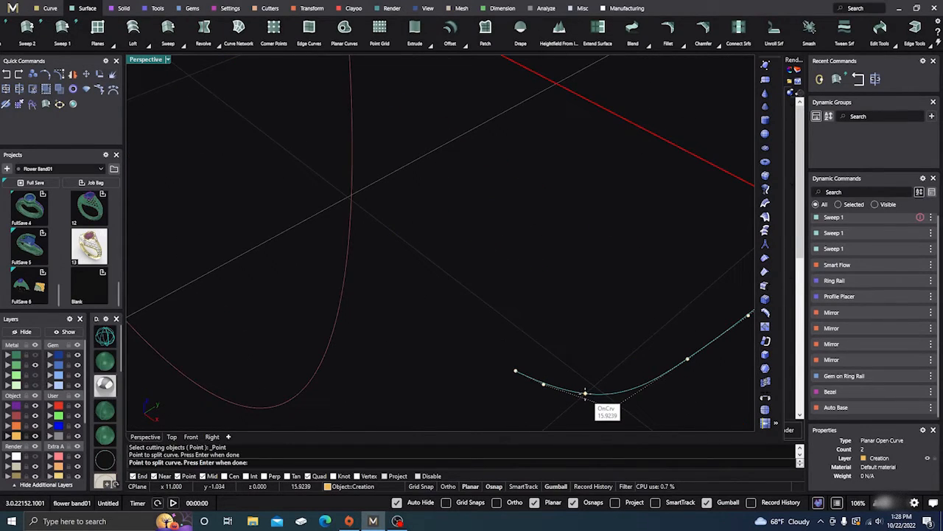
pyautogui.press('Return')
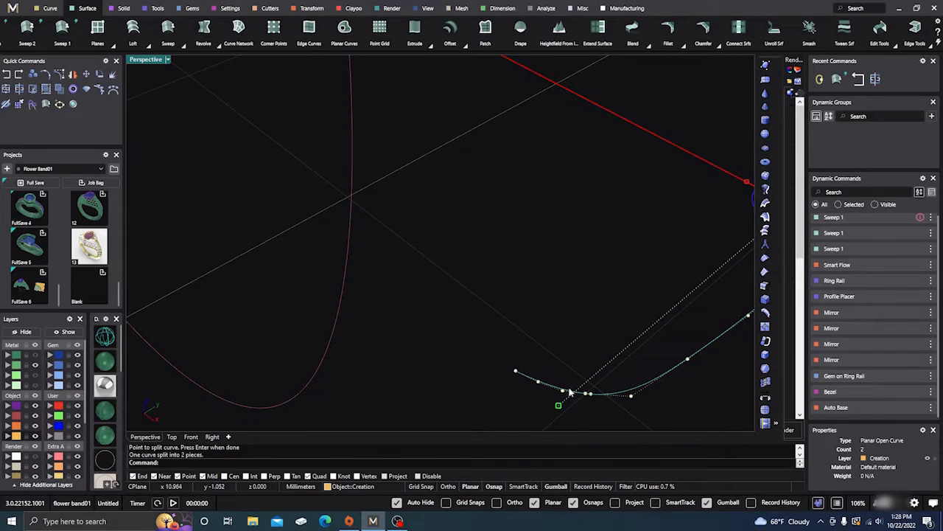
pyautogui.click(555, 386)
pyautogui.press('Delete')
pyautogui.scroll(-5, 478, 331)
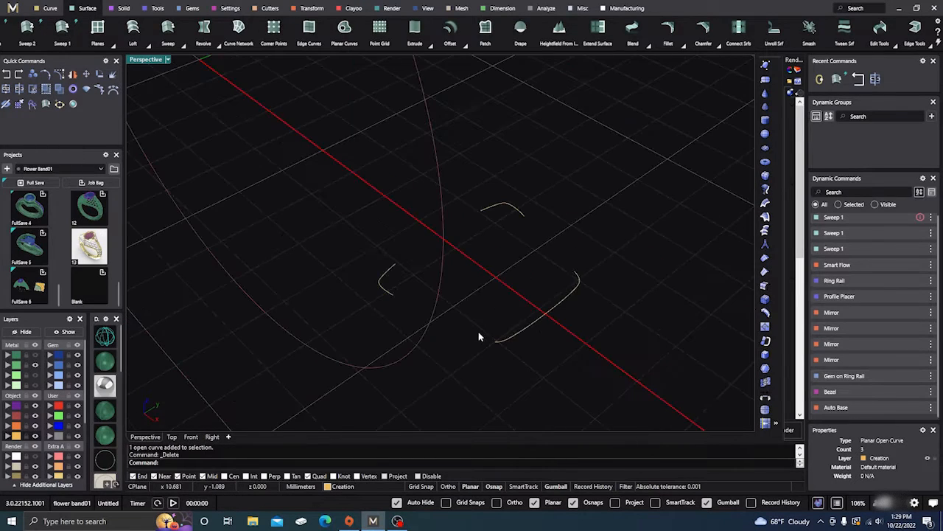
# Split the long outer profile curve at a point near its positive-Y end and delete the short end piece
pyautogui.scroll(4, 583, 289)
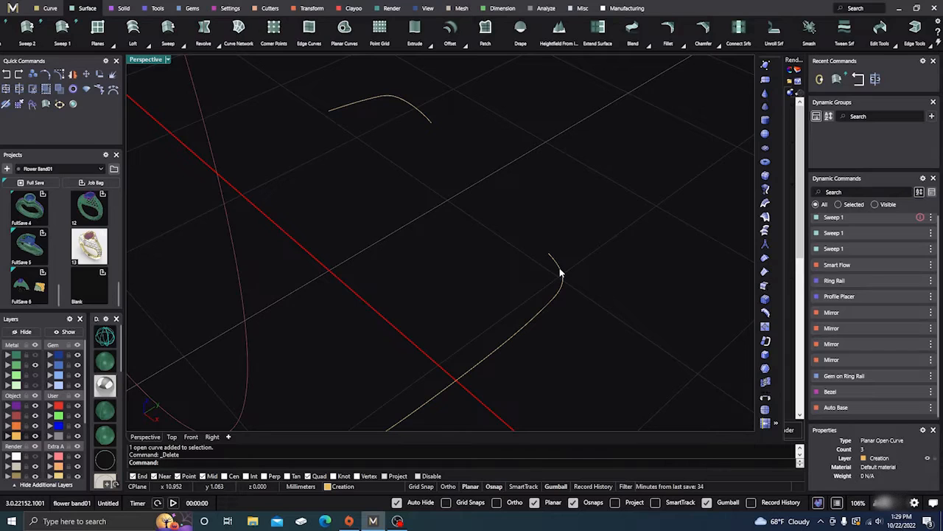
pyautogui.click(560, 274)
pyautogui.press('Return')
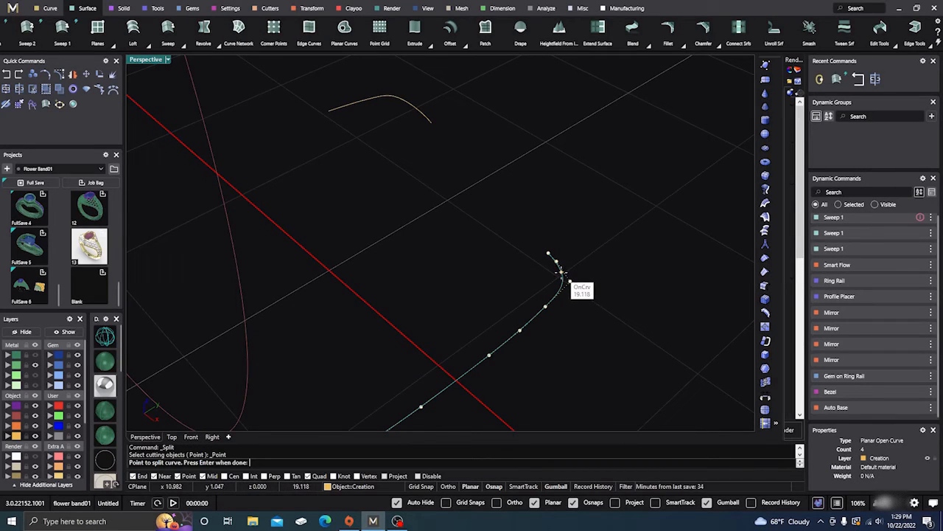
pyautogui.click(560, 272)
pyautogui.press('Return')
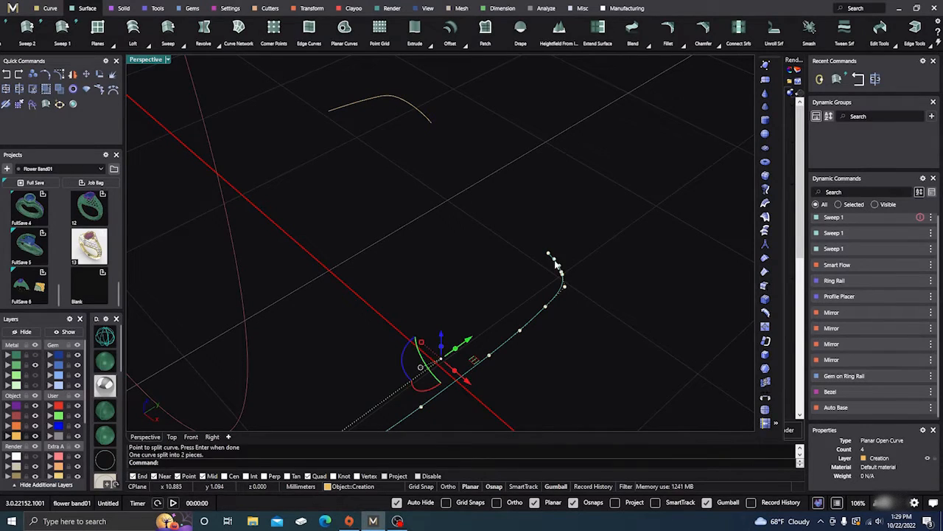
pyautogui.click(556, 264)
pyautogui.press('Delete')
pyautogui.click(557, 265)
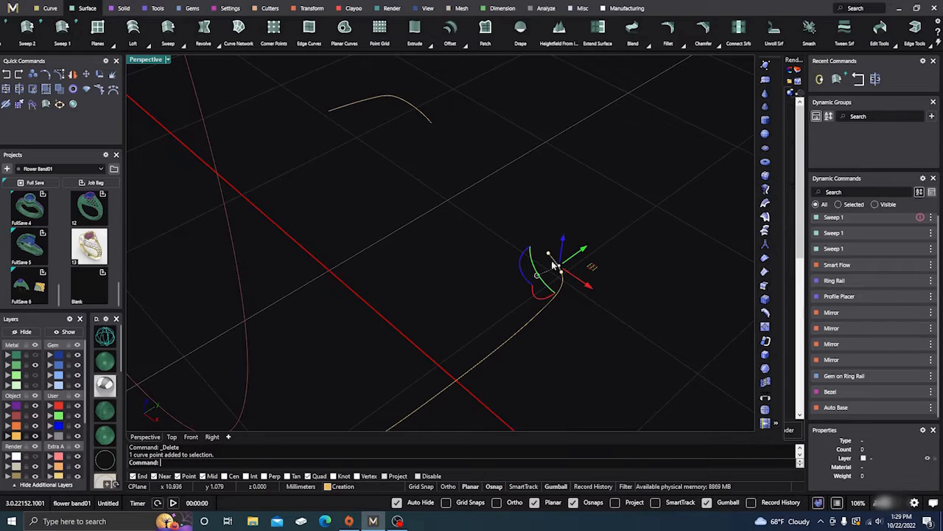
pyautogui.click(552, 258)
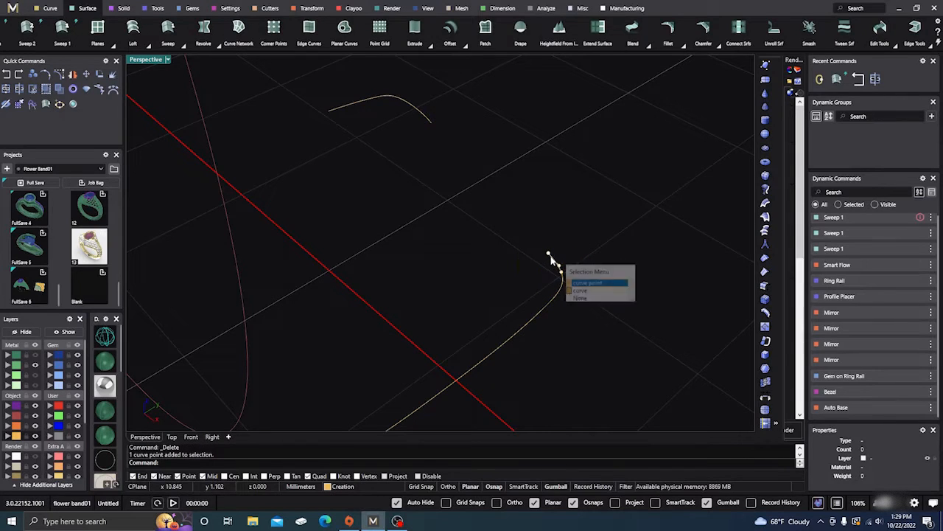
pyautogui.click(577, 290)
pyautogui.press('Delete')
pyautogui.scroll(-8, 515, 274)
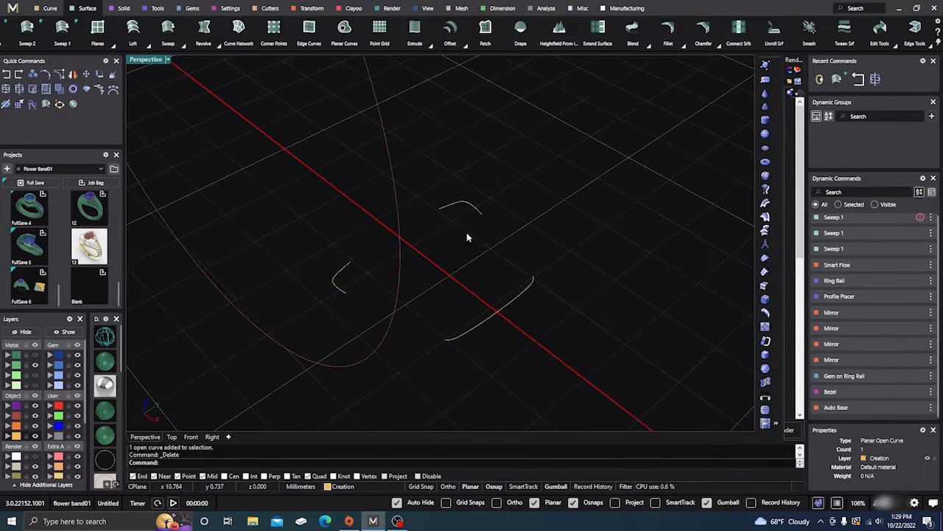
# Split the inner corner curve on the positive-Y side at a point near its outward end and delete the short end piece
pyautogui.scroll(2, 465, 211)
pyautogui.scroll(2, 480, 215)
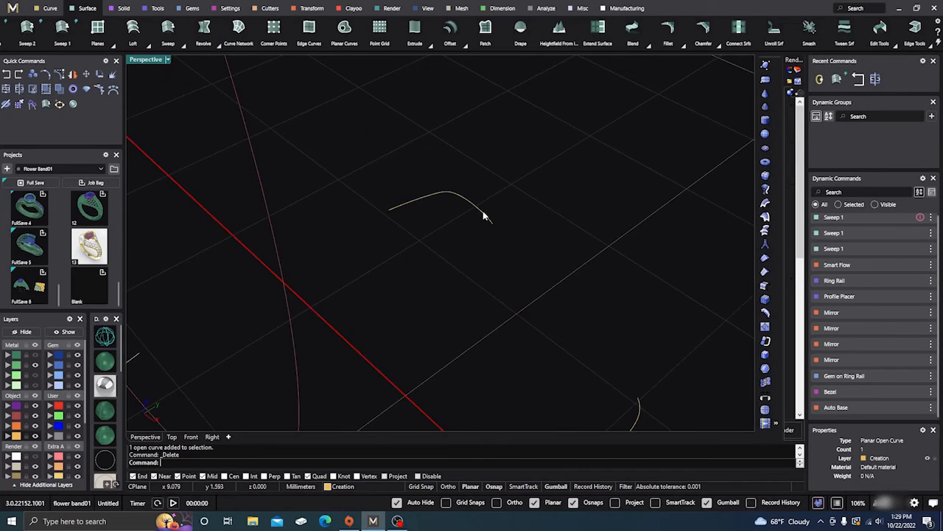
pyautogui.click(486, 219)
pyautogui.hotkey('ctrl', 'shift', 's')
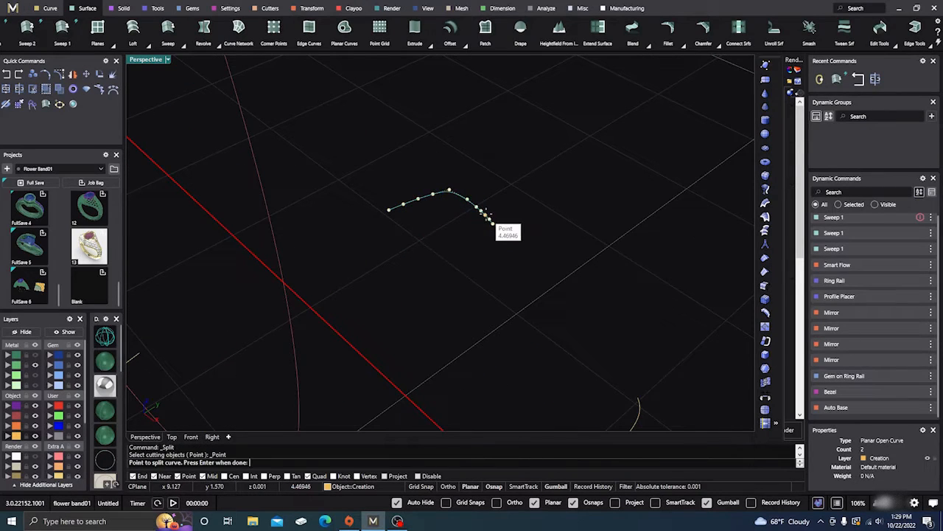
pyautogui.click(486, 215)
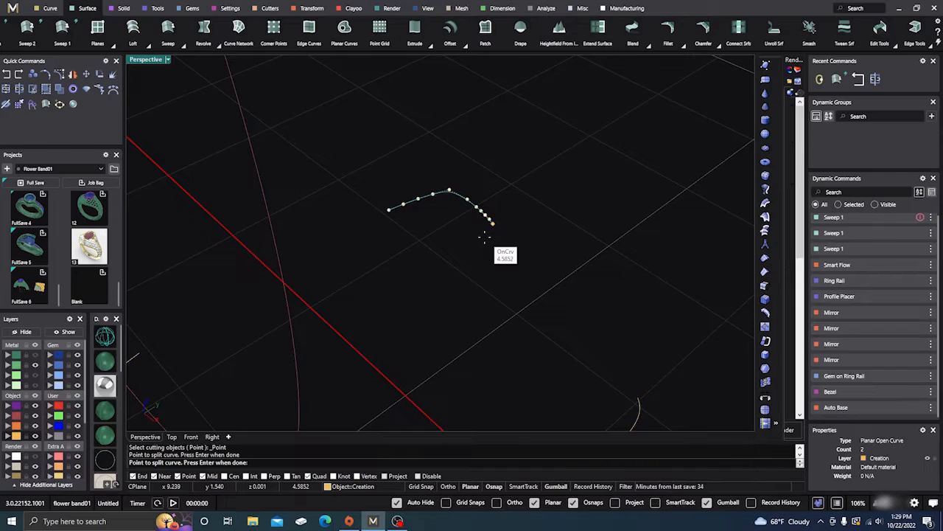
pyautogui.click(485, 236)
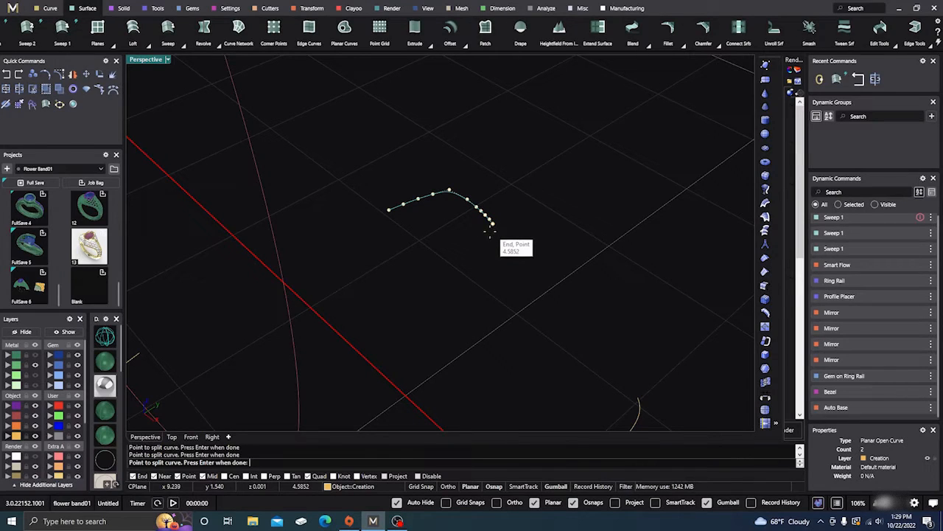
pyautogui.press('Return')
pyautogui.click(493, 223)
pyautogui.press('Delete')
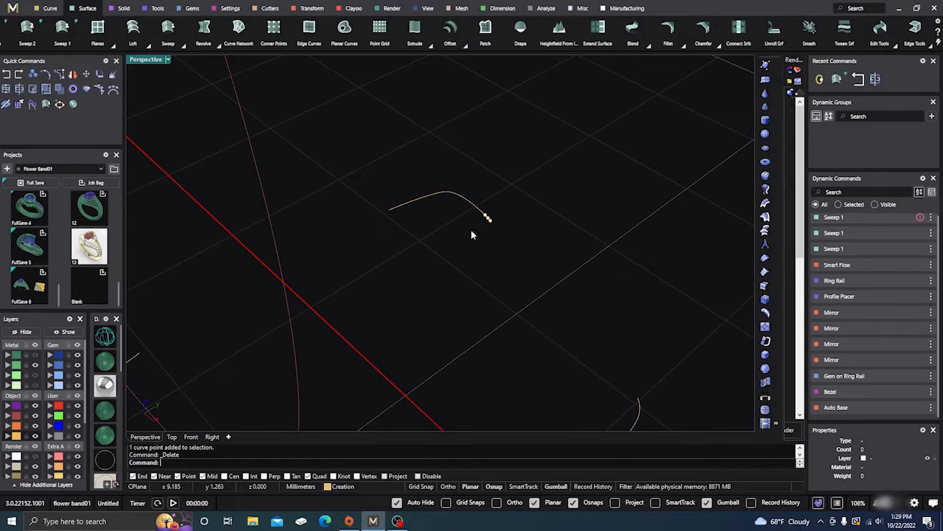
pyautogui.moveTo(472, 230); pyautogui.dragTo(525, 199)
pyautogui.press('Delete')
pyautogui.scroll(-10, 493, 220)
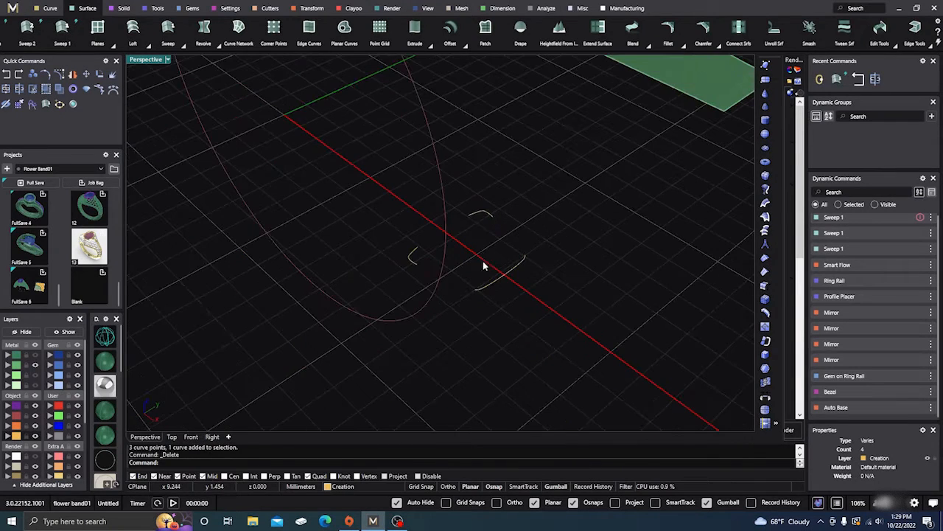
pyautogui.moveTo(482, 261); pyautogui.dragTo(487, 269, button='right')
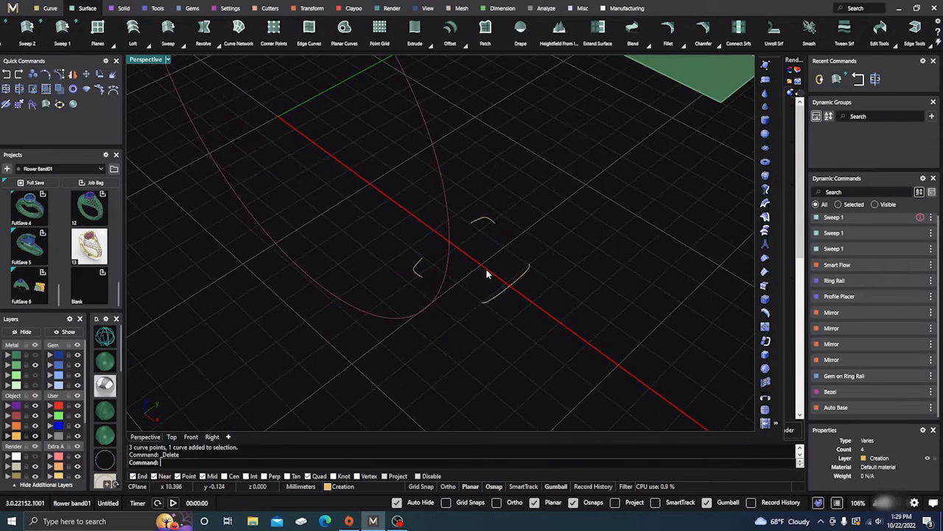
# Blend the outward end of the negative-Y corner curve to the nearest end of the long outer profile curve
pyautogui.click(49, 9)
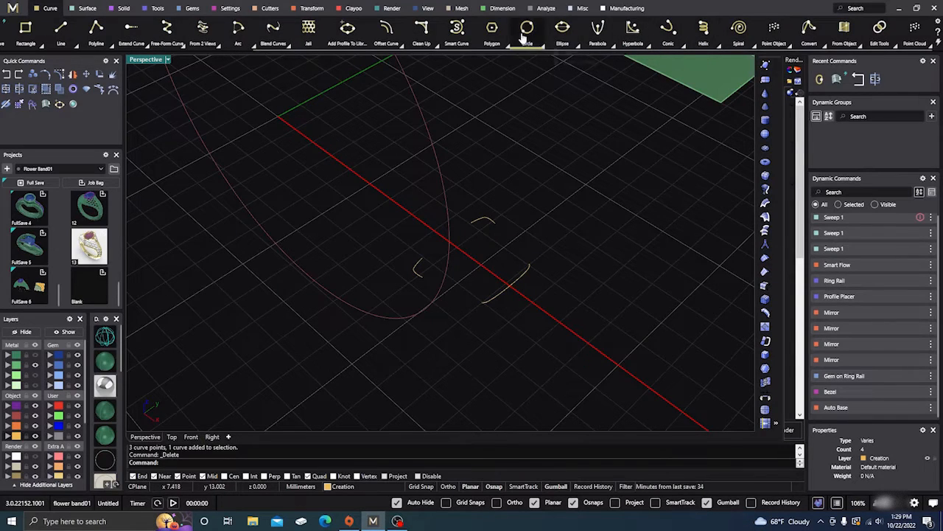
pyautogui.moveTo(391, 41)
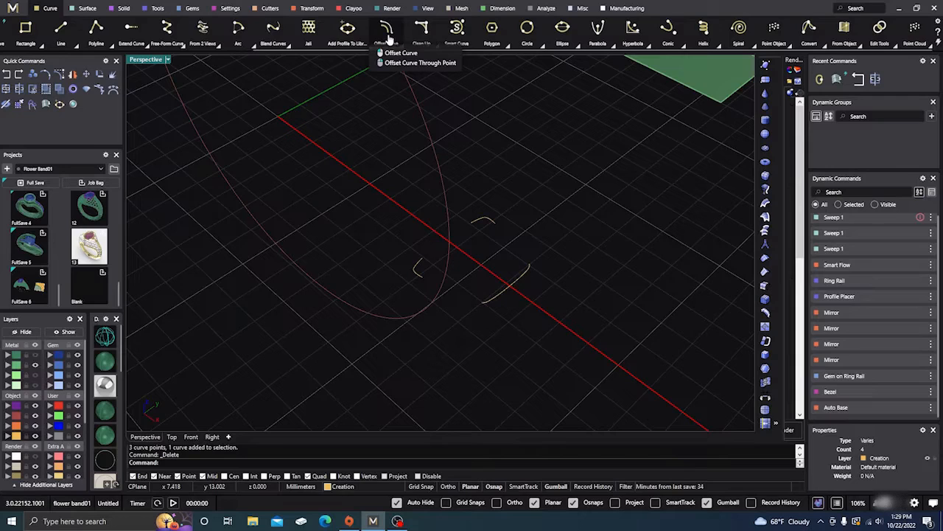
pyautogui.click(279, 42)
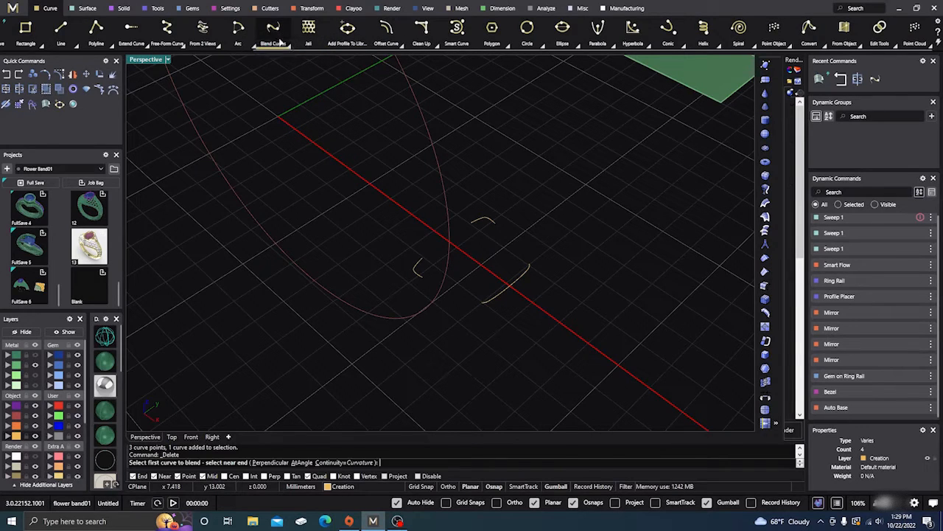
pyautogui.click(419, 274)
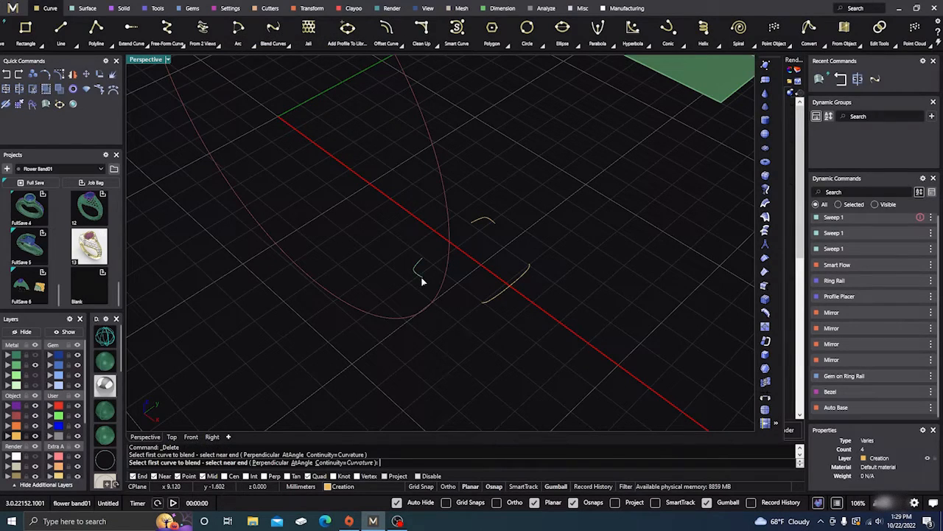
pyautogui.click(481, 306)
# Blend the positive-Y corner curve to the outer profile curve, and blend the two corner curves' inner ends together
pyautogui.press('Return')
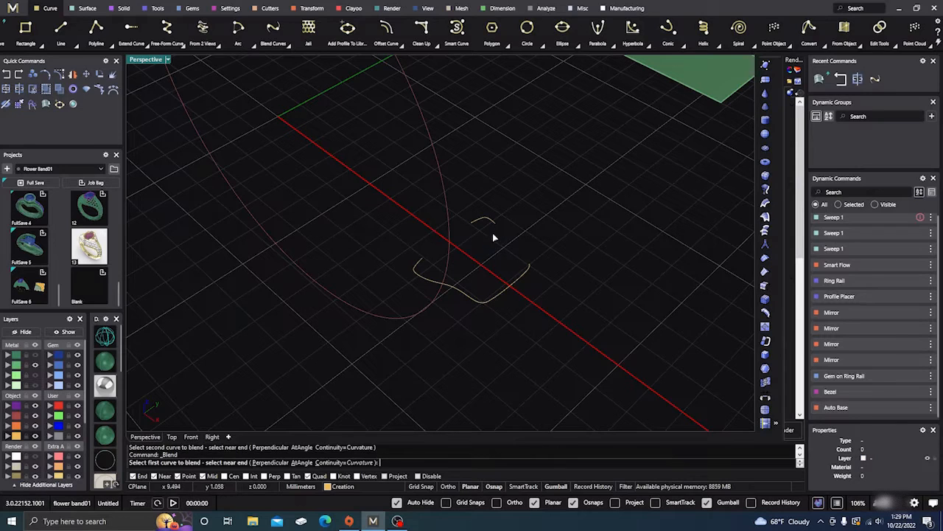
pyautogui.click(492, 222)
pyautogui.click(527, 270)
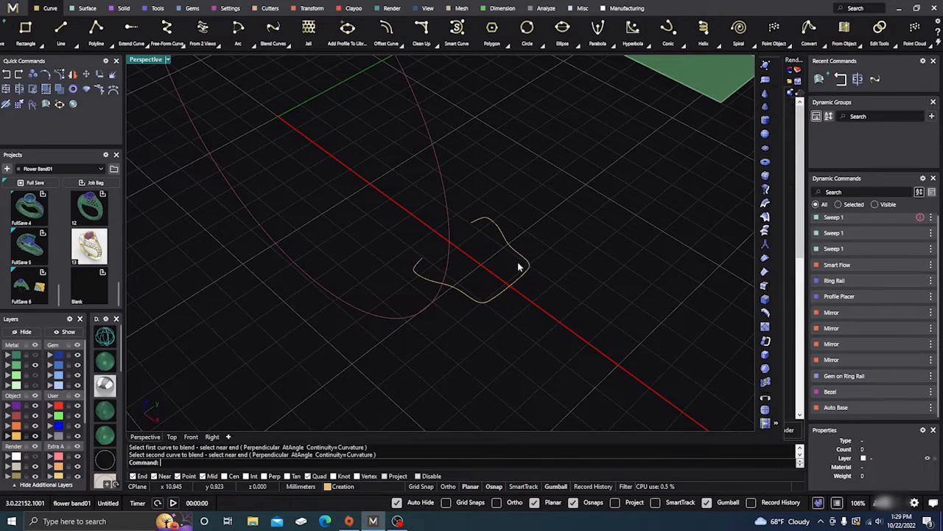
pyautogui.press('Return')
pyautogui.click(473, 222)
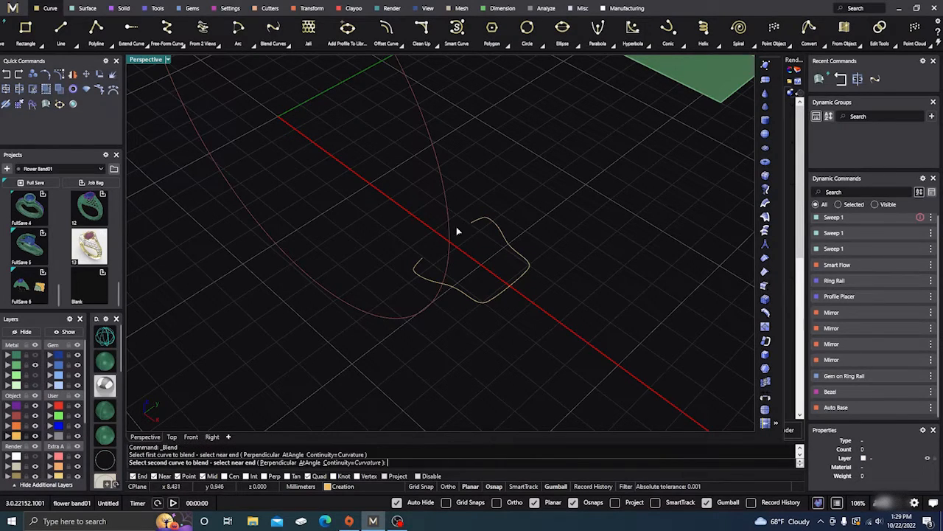
pyautogui.click(421, 264)
# Straighten the negative-Y side blend by deleting its control point that pulls in toward the profile's centre
pyautogui.scroll(5, 453, 301)
pyautogui.moveTo(450, 302); pyautogui.dragTo(449, 331, button='right')
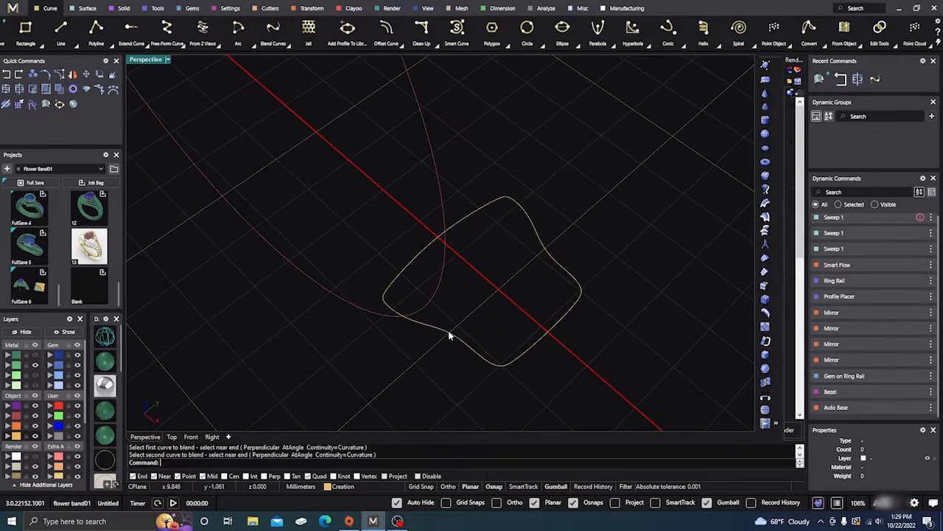
pyautogui.click(448, 333)
pyautogui.scroll(-2, 472, 263)
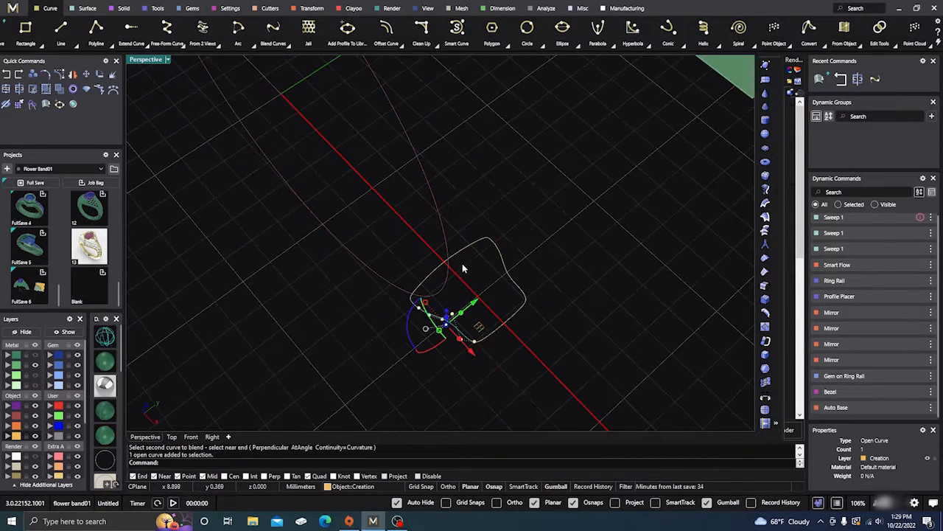
pyautogui.scroll(4, 452, 316)
pyautogui.click(465, 304)
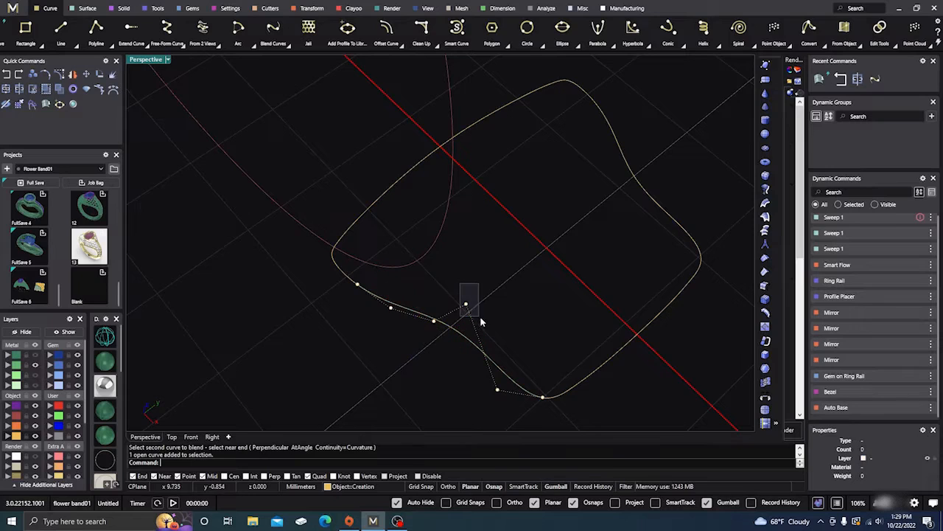
pyautogui.press('Delete')
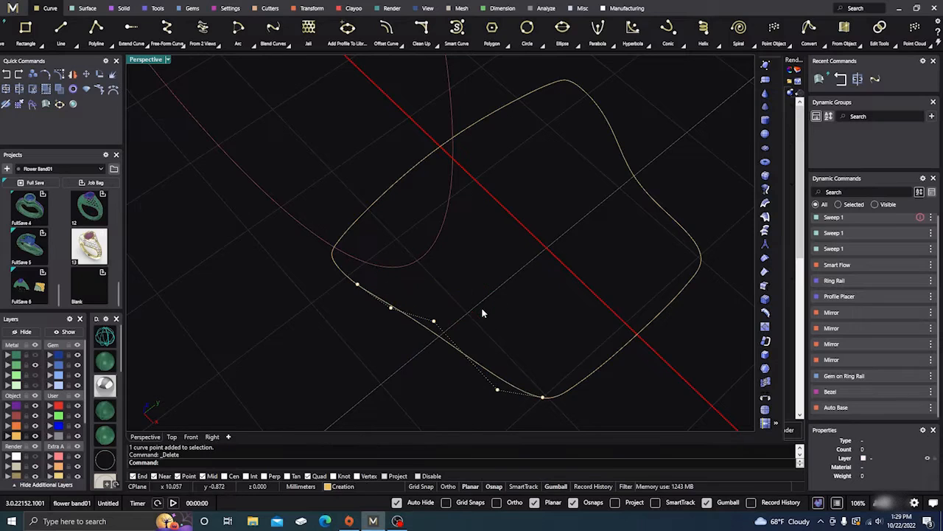
# Straighten the positive-Y side blend by deleting its inward-lying control point
pyautogui.click(638, 196)
pyautogui.moveTo(597, 203); pyautogui.dragTo(628, 184)
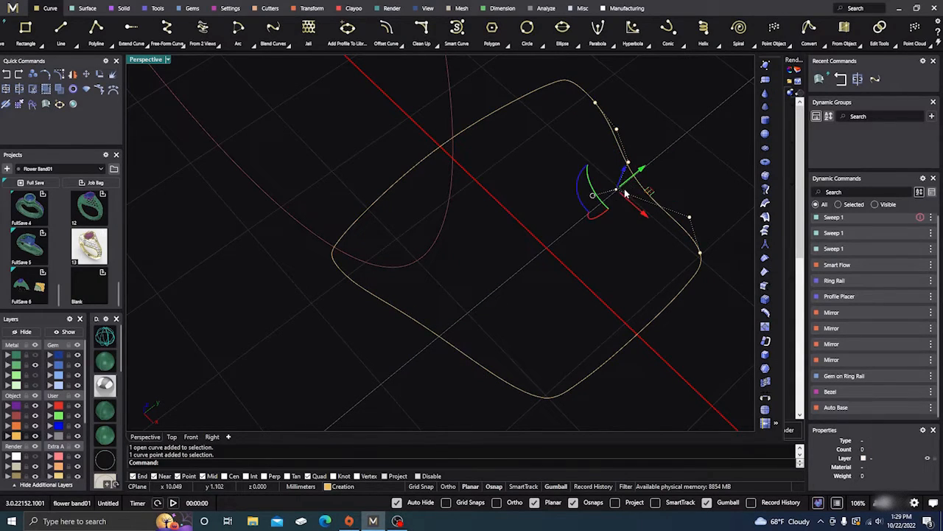
pyautogui.press('Delete')
pyautogui.scroll(-6, 587, 196)
pyautogui.press('Escape')
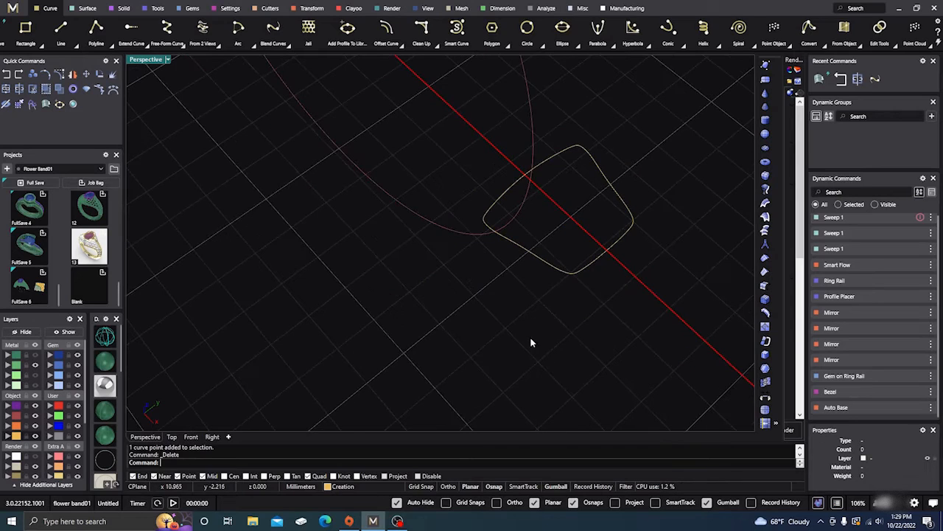
# Join the profile's six curves into one closed curve
pyautogui.moveTo(531, 340); pyautogui.dragTo(525, 312, button='right')
pyautogui.moveTo(441, 277); pyautogui.dragTo(688, 78)
pyautogui.click(6, 75)
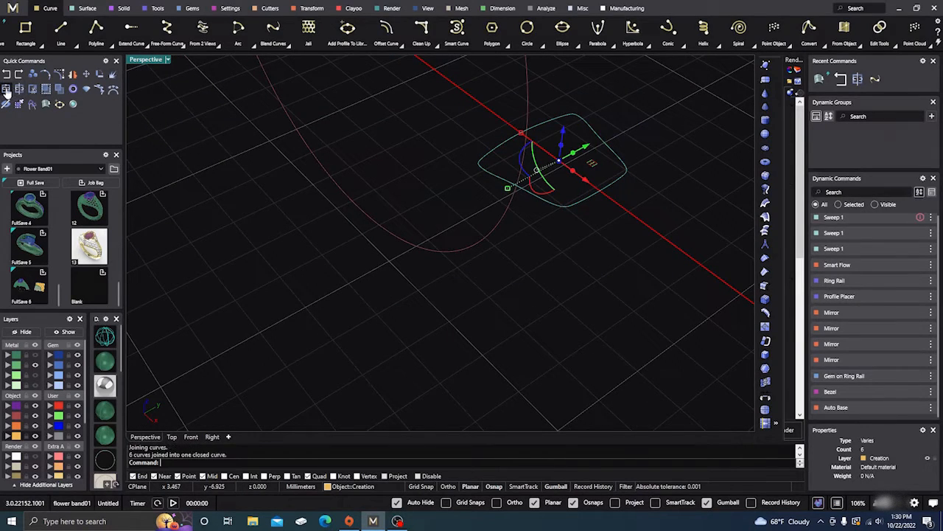
# Mirror a copy of the closed profile to the opposite side of the rail, across the Y axis through 0,0,0
pyautogui.scroll(-7, 482, 310)
pyautogui.moveTo(482, 312); pyautogui.dragTo(511, 340, button='right')
pyautogui.scroll(-2, 505, 336)
pyautogui.click(527, 280)
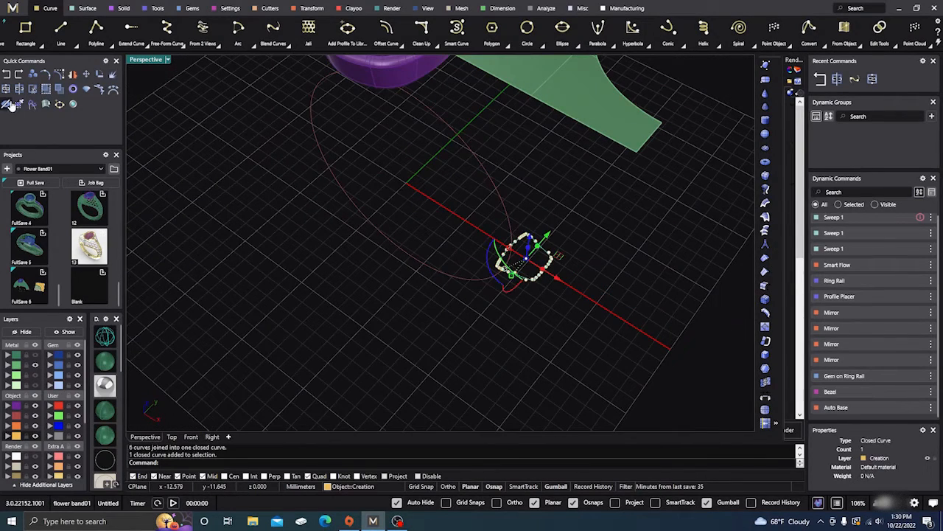
pyautogui.click(72, 75)
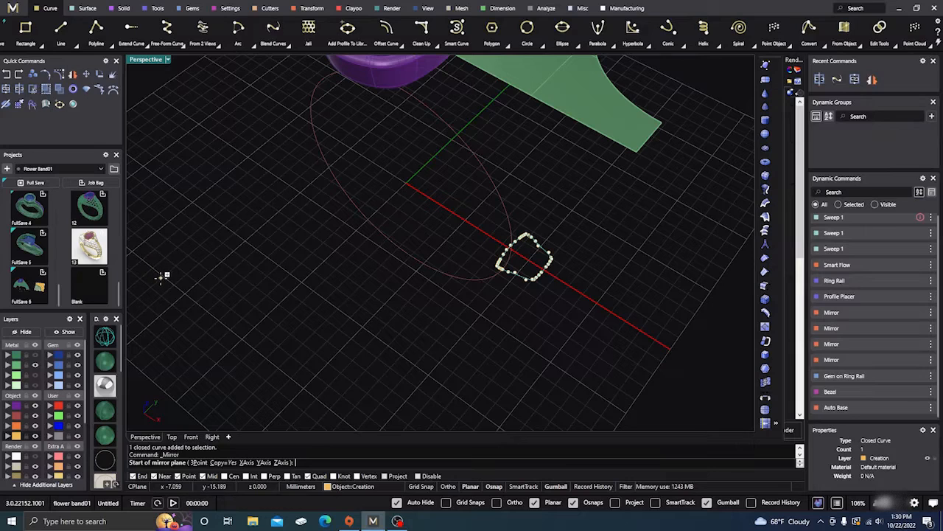
pyautogui.write('0,0,0')
pyautogui.press('Return')
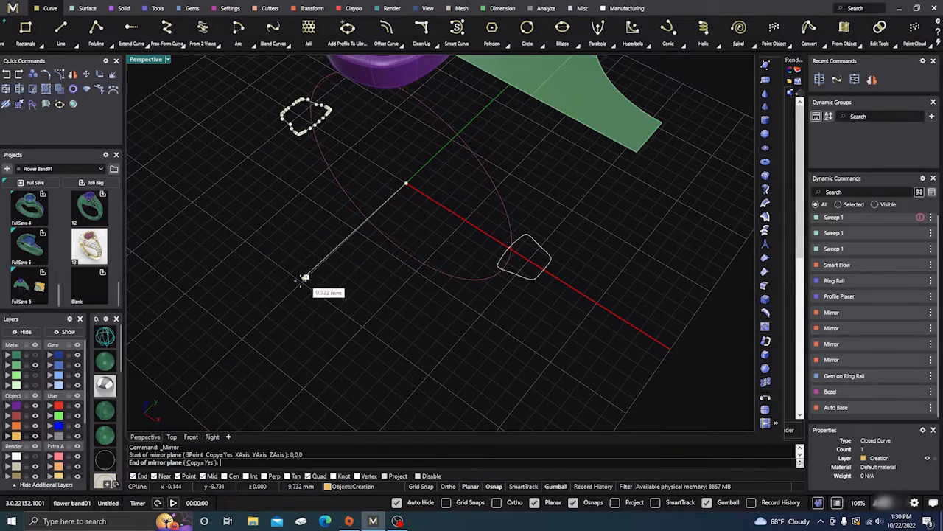
pyautogui.click(301, 280)
pyautogui.click(302, 321)
pyautogui.moveTo(306, 326); pyautogui.dragTo(325, 321, button='right')
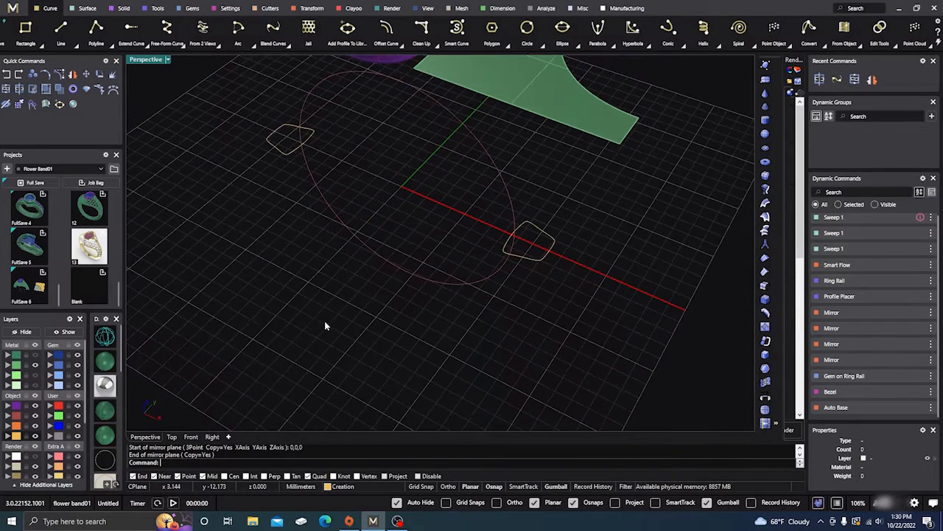
# Sweep the two closed profiles along the ring rail with Sweep 1, setting the start dome thickness to 0.5
pyautogui.moveTo(269, 261); pyautogui.dragTo(291, 243, button='right')
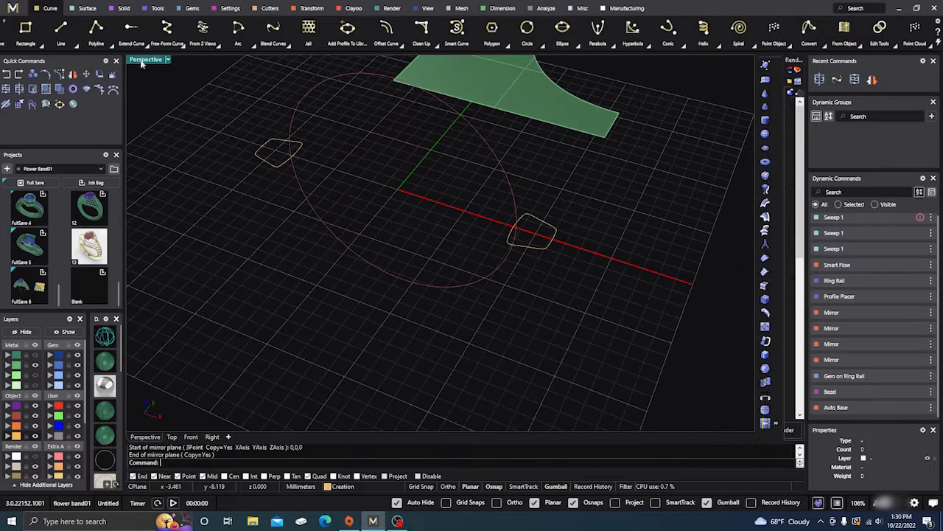
pyautogui.click(83, 10)
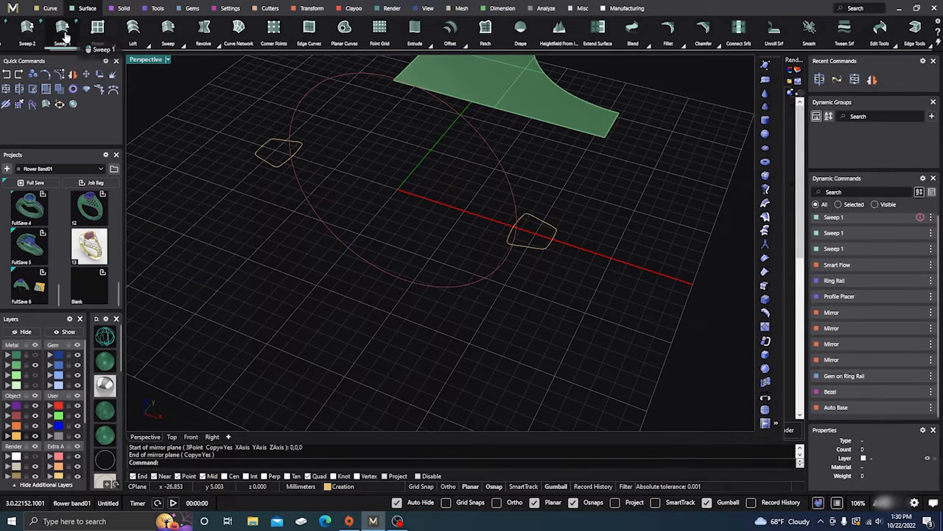
pyautogui.click(62, 30)
pyautogui.click(357, 258)
pyautogui.click(257, 155)
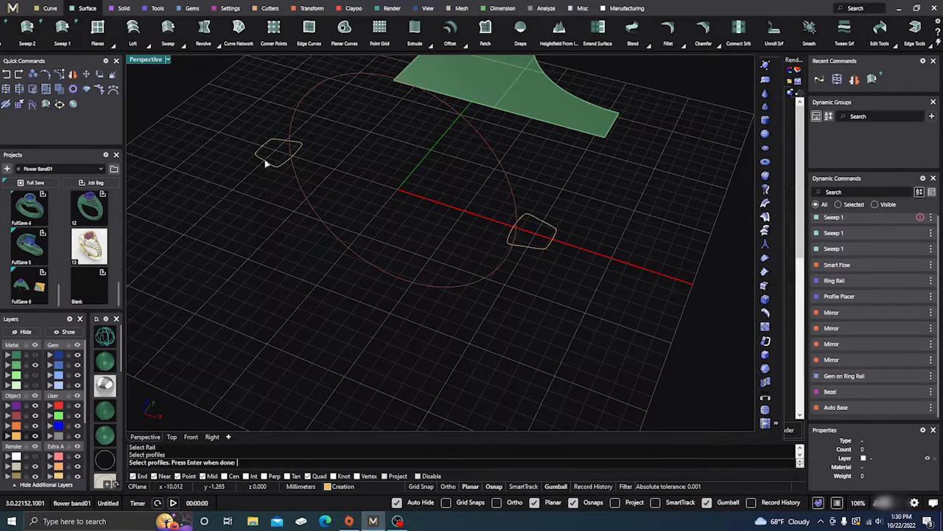
pyautogui.click(543, 249)
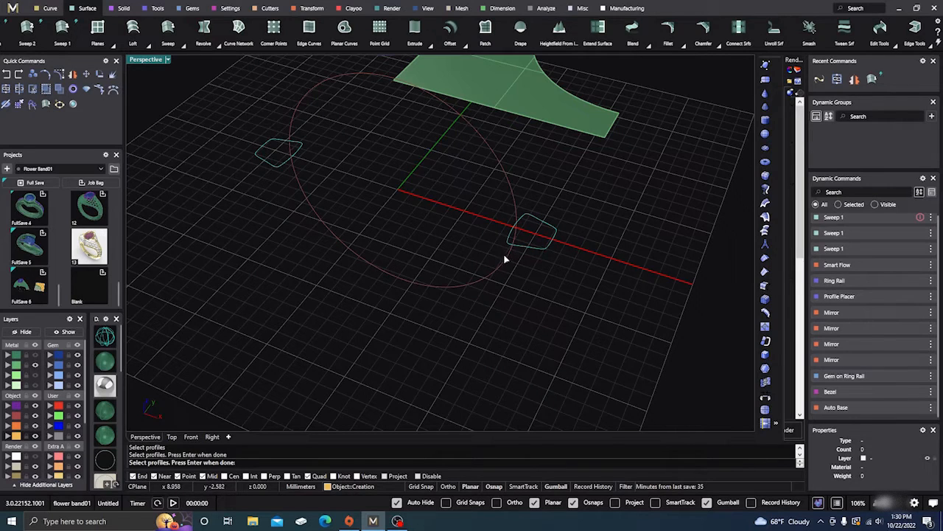
pyautogui.press('Return')
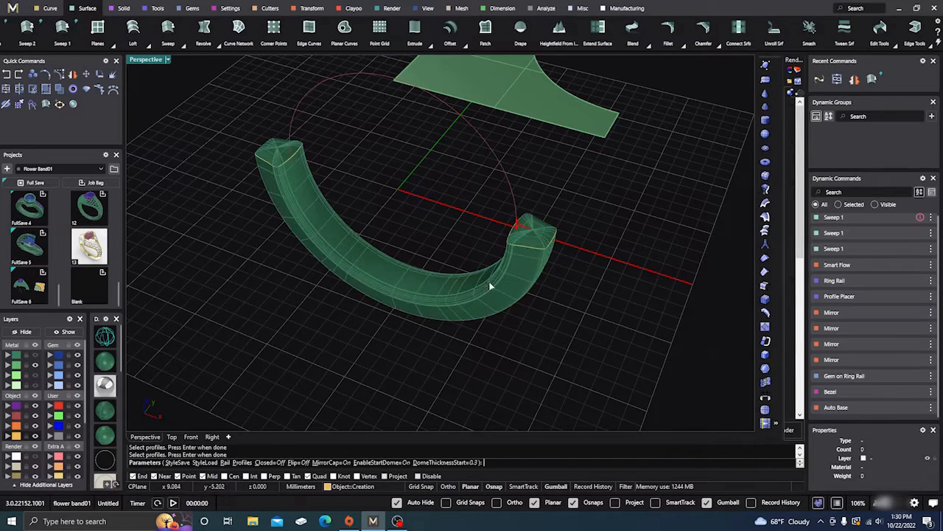
pyautogui.moveTo(467, 341); pyautogui.dragTo(525, 219, button='right')
pyautogui.moveTo(516, 206); pyautogui.dragTo(519, 206)
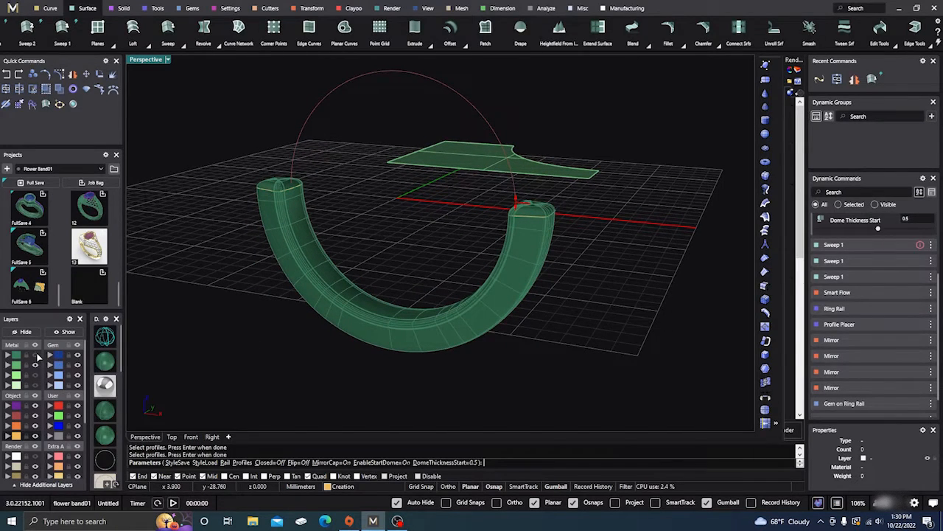
# Show the rail and lattice metal layers and examine how the swept shank meets the lattice band
pyautogui.click(35, 355)
pyautogui.click(34, 376)
pyautogui.moveTo(404, 355); pyautogui.dragTo(335, 370, button='right')
pyautogui.scroll(3, 449, 284)
pyautogui.scroll(3, 455, 281)
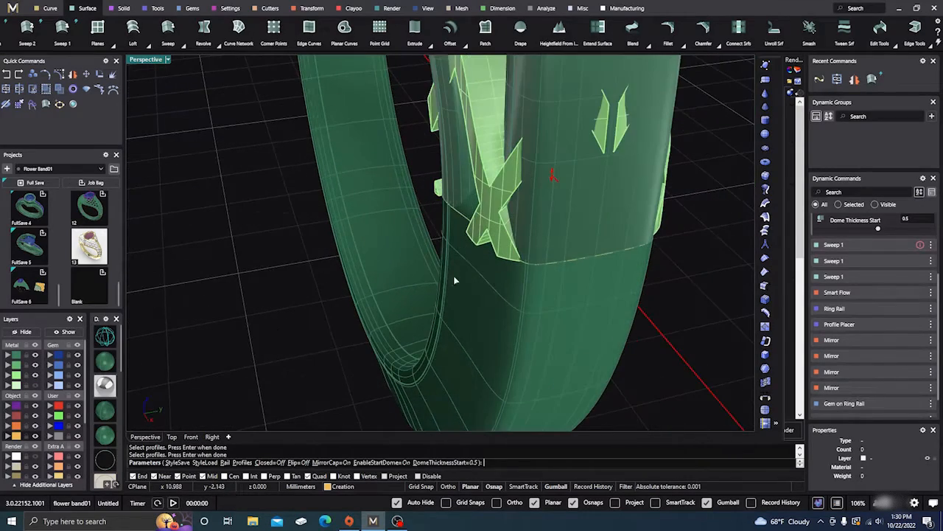
pyautogui.scroll(3, 486, 259)
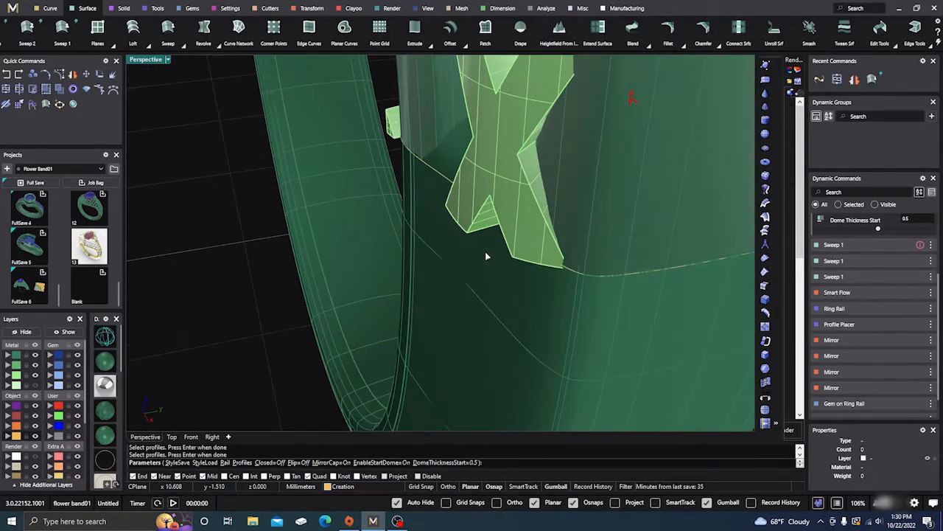
pyautogui.scroll(-8, 485, 249)
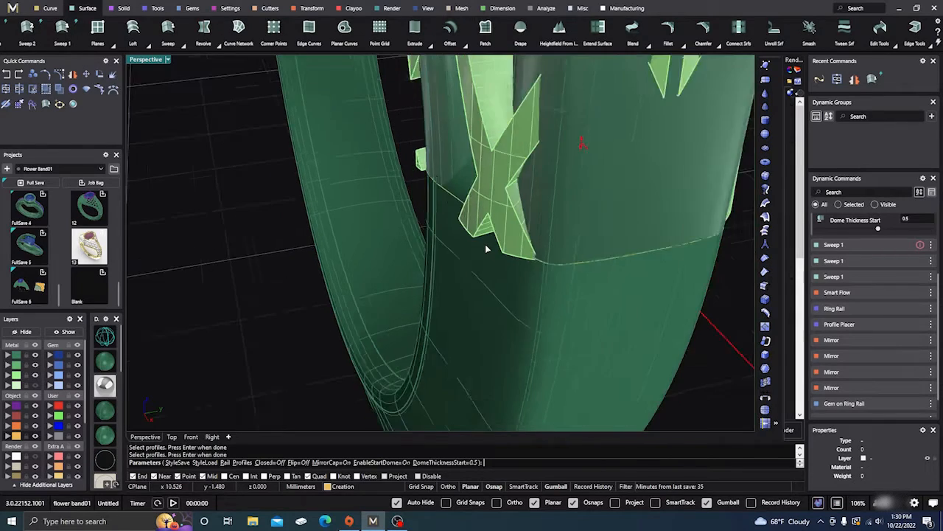
pyautogui.moveTo(500, 265); pyautogui.dragTo(503, 295, button='right')
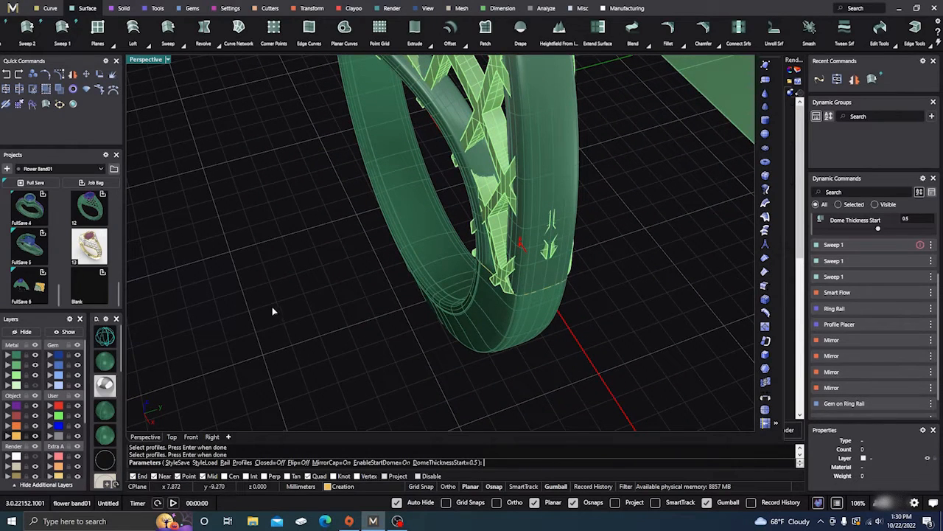
# Accept the lower shank sweep and hide the metal layers so only the ring rail and its two closed profiles remain
pyautogui.press('Return')
pyautogui.click(35, 354)
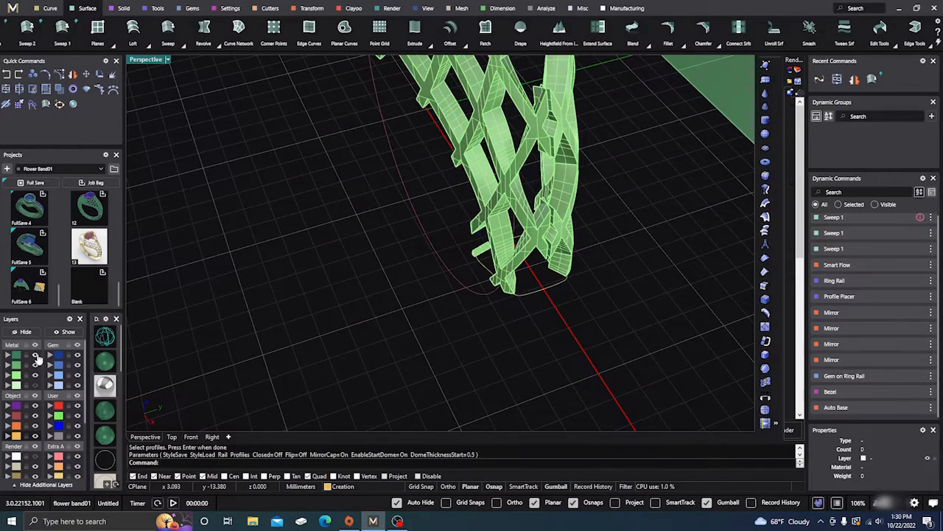
pyautogui.click(34, 385)
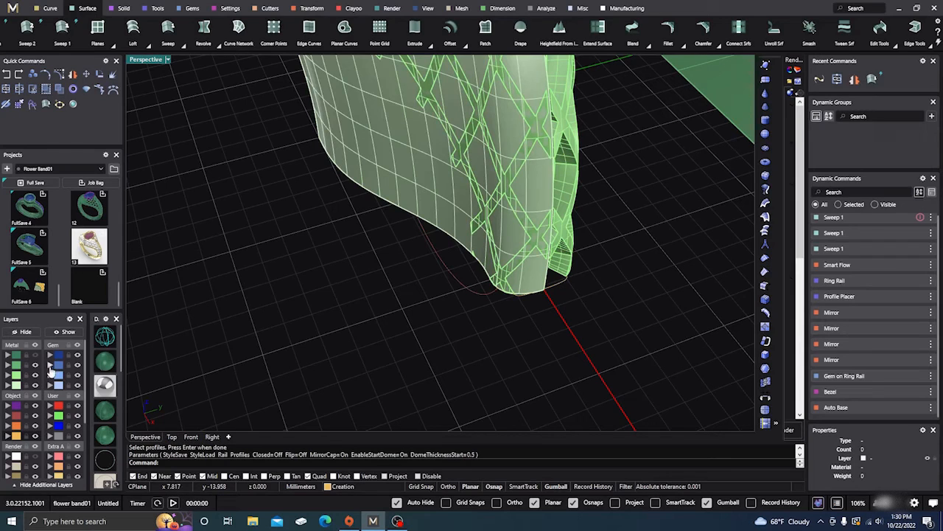
pyautogui.click(35, 385)
pyautogui.click(35, 374)
pyautogui.moveTo(223, 328); pyautogui.dragTo(332, 314, button='right')
pyautogui.scroll(-7, 396, 332)
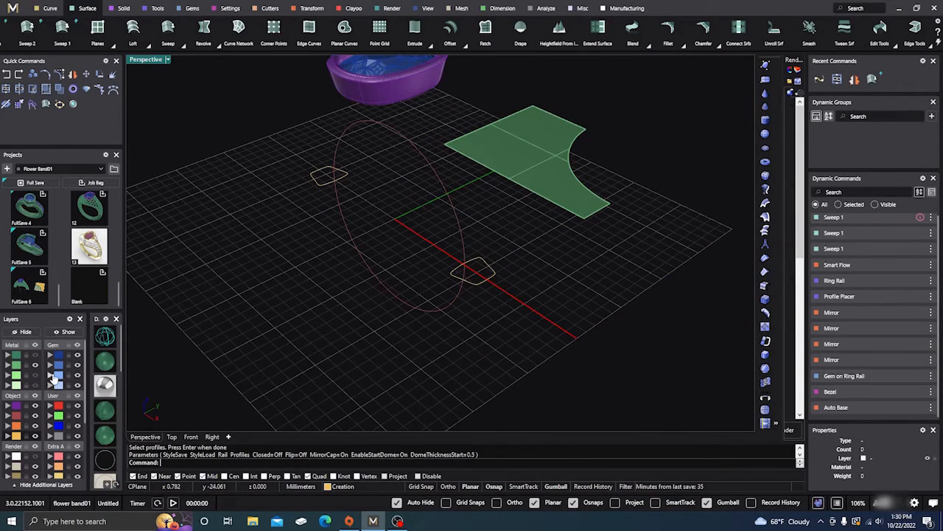
# Delete the two closed shank profiles on opposite sides of the ring rail
pyautogui.moveTo(270, 237); pyautogui.dragTo(360, 155)
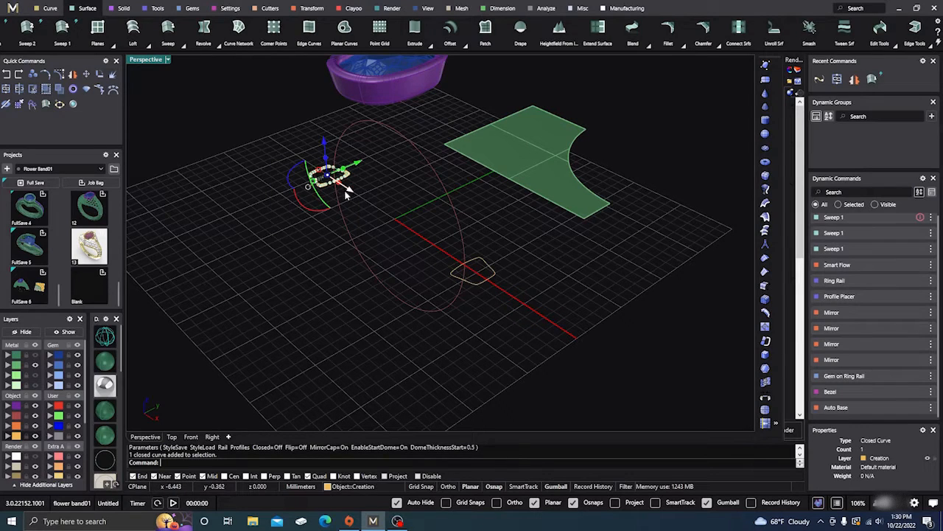
pyautogui.press('Delete')
pyautogui.moveTo(423, 325); pyautogui.dragTo(513, 238)
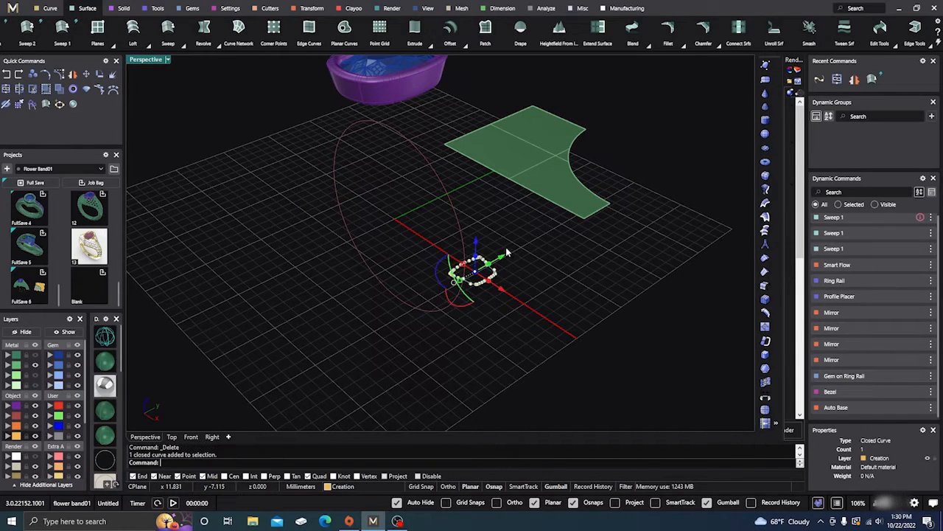
pyautogui.press('Delete')
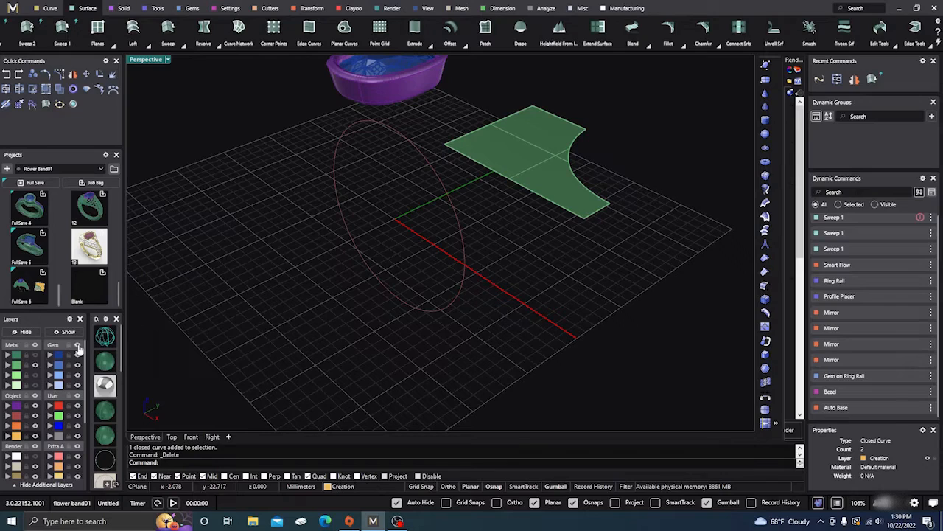
# Undo the shank profile edits back through the deletions, blends, splits and layer hiding to restore the original placed profiles
pyautogui.click(37, 358)
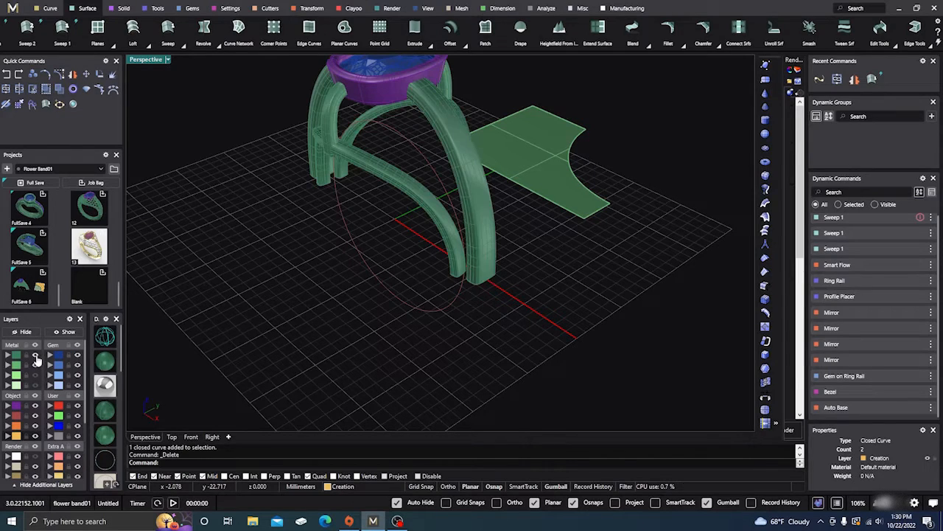
pyautogui.moveTo(432, 348); pyautogui.dragTo(487, 350, button='right')
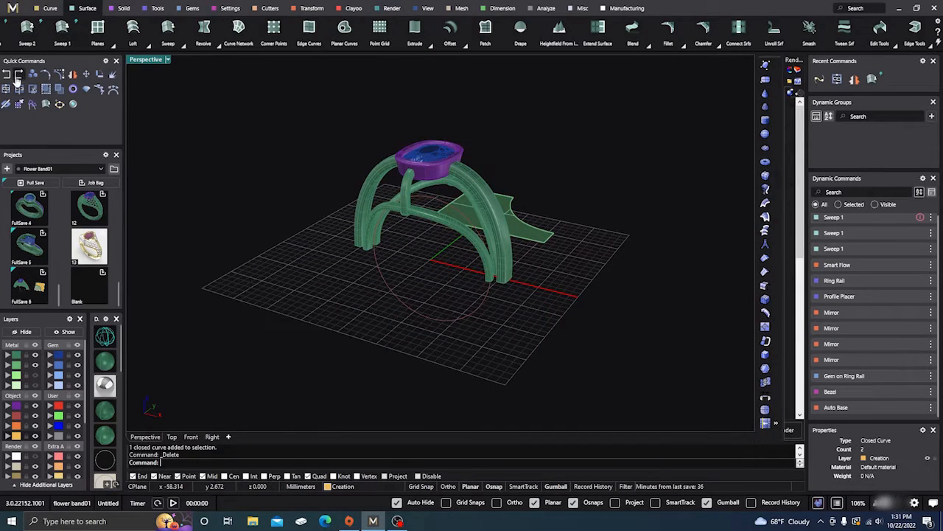
pyautogui.click(7, 74)
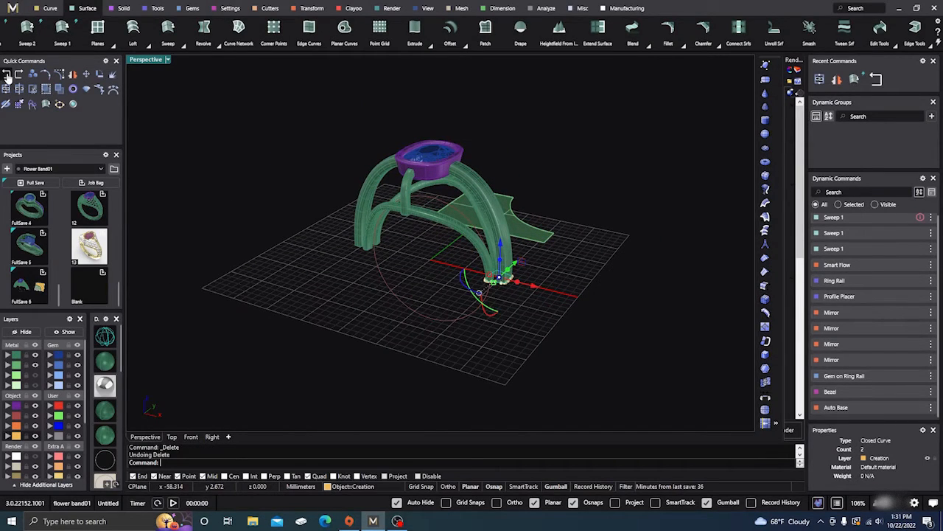
pyautogui.click(7, 75)
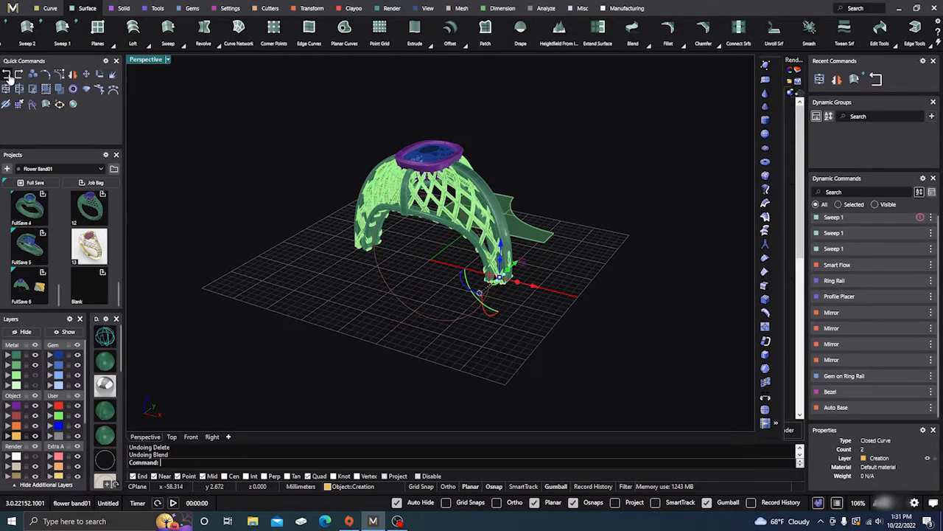
pyautogui.click(303, 292)
pyautogui.moveTo(449, 382); pyautogui.dragTo(511, 272, button='right')
pyautogui.scroll(6, 519, 253)
pyautogui.scroll(8, 519, 254)
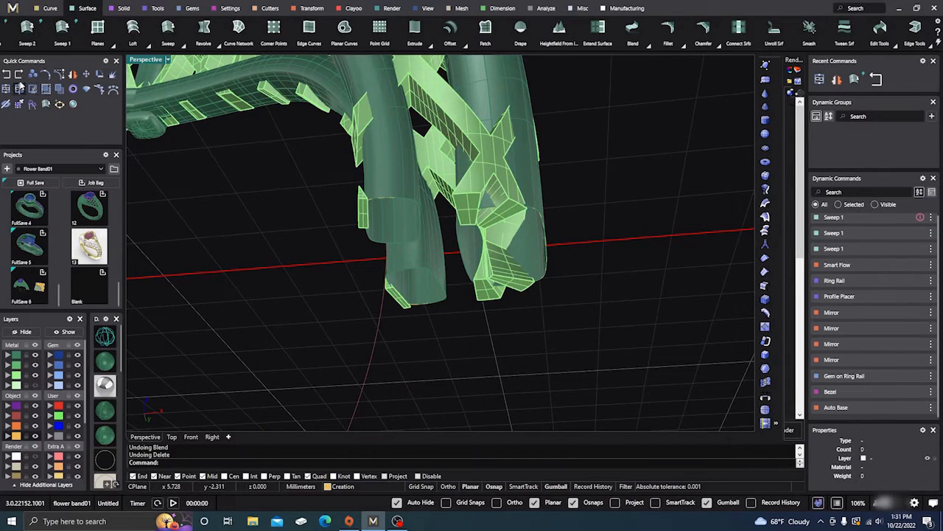
pyautogui.click(7, 76)
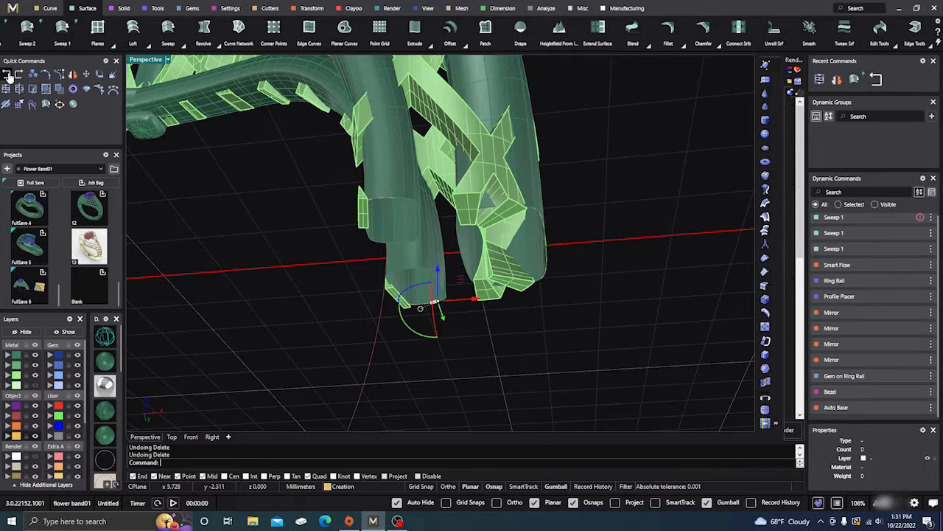
pyautogui.click(8, 76)
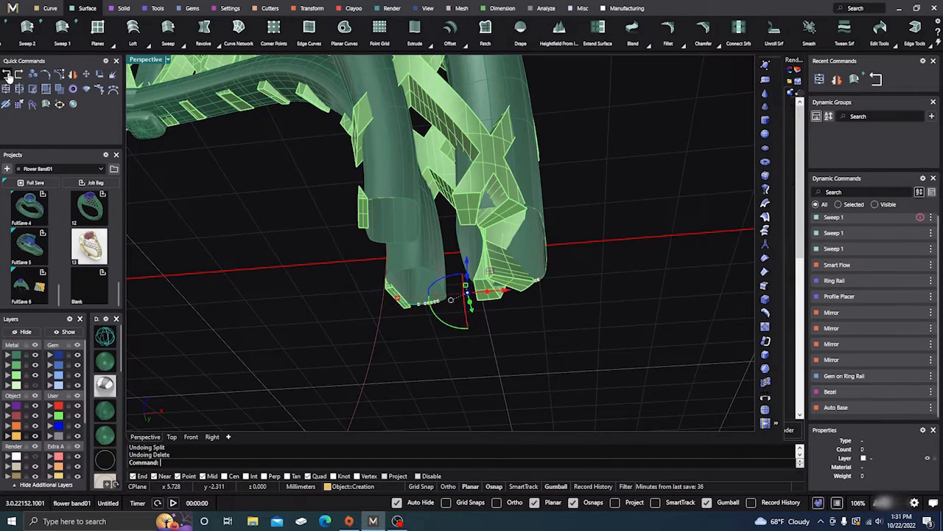
pyautogui.click(7, 75)
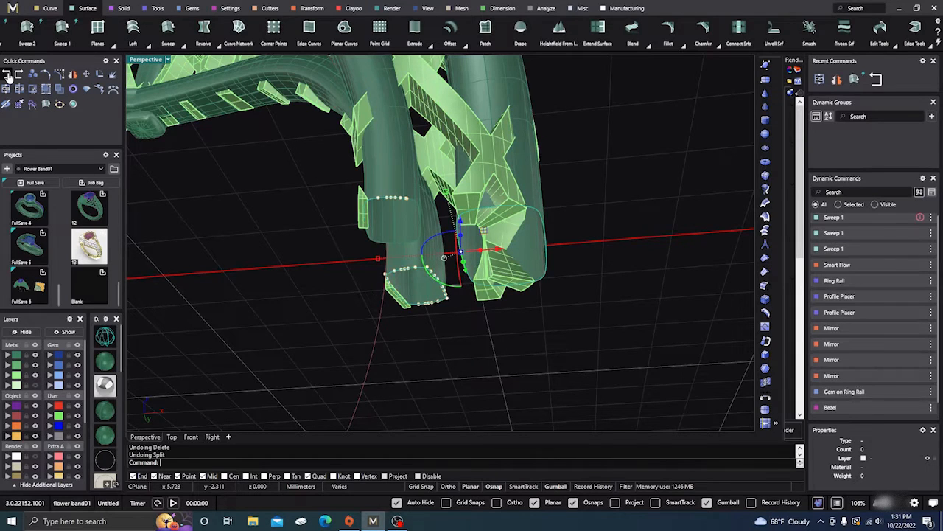
pyautogui.click(7, 76)
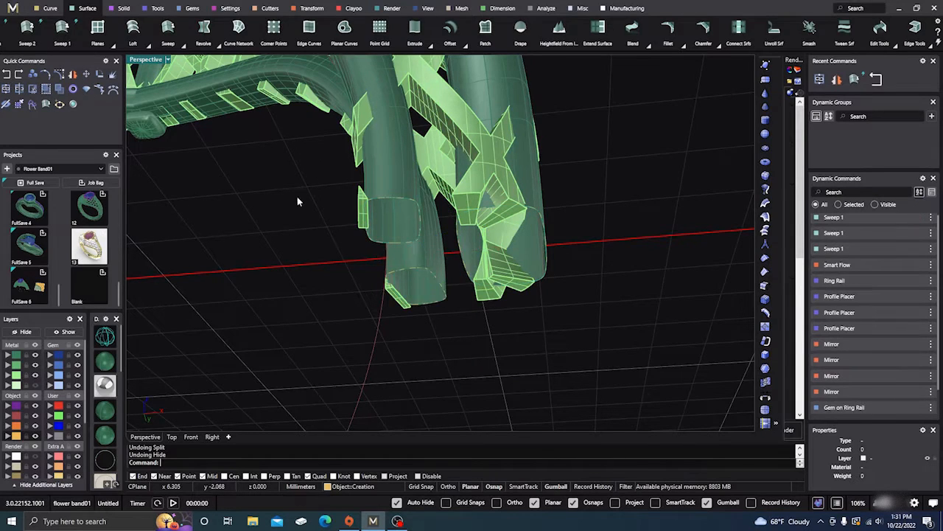
# Edit the outer rail's Profile Placer, setting the profile height to 1.5 mm and the profile width to 2.4 mm
pyautogui.moveTo(297, 200); pyautogui.dragTo(542, 297, button='right')
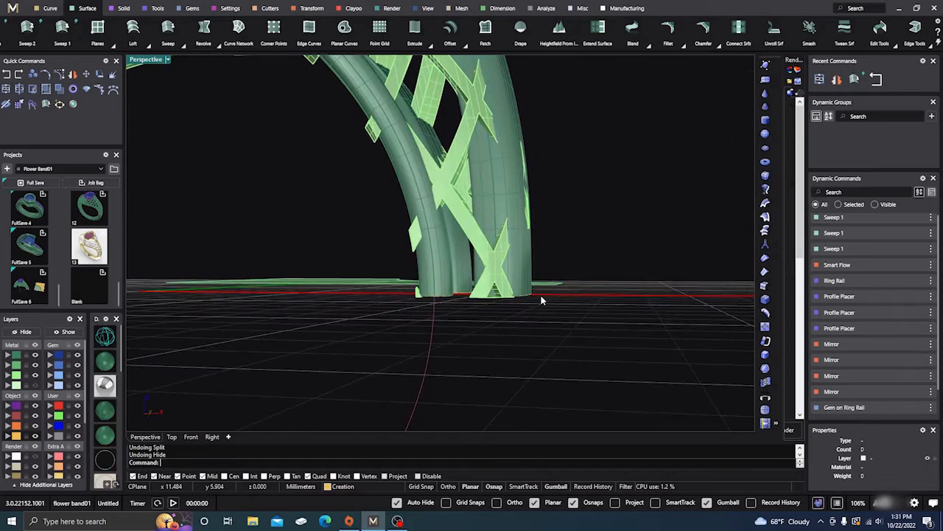
pyautogui.moveTo(455, 336); pyautogui.dragTo(528, 278, button='right')
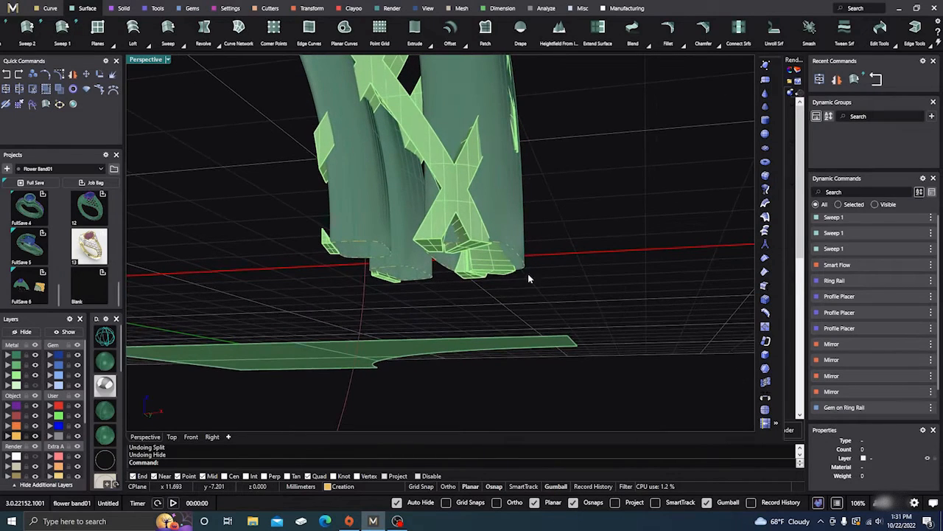
pyautogui.click(518, 255)
pyautogui.click(547, 282)
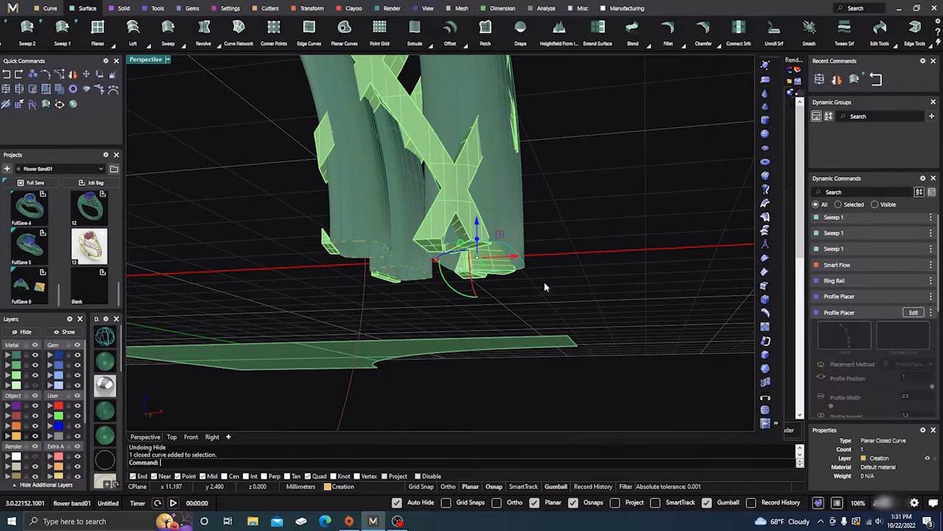
pyautogui.click(915, 313)
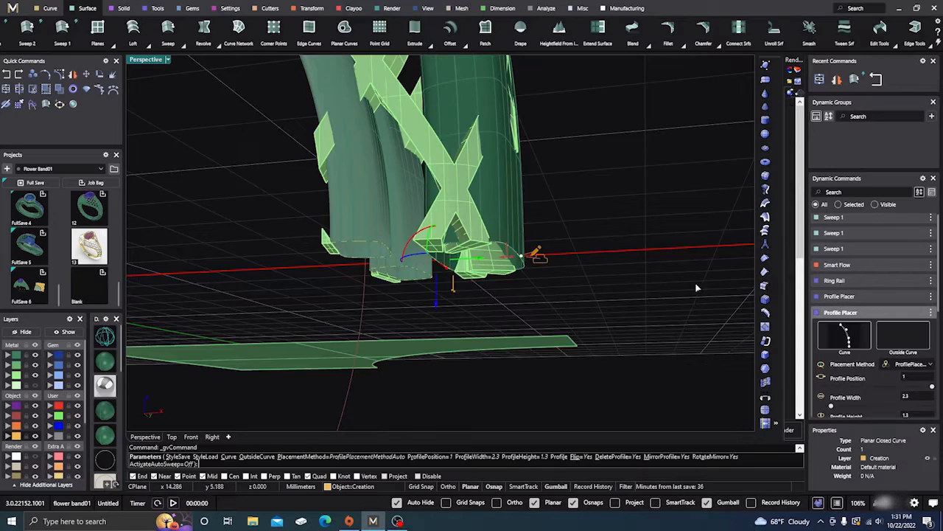
pyautogui.moveTo(677, 274); pyautogui.dragTo(595, 323, button='right')
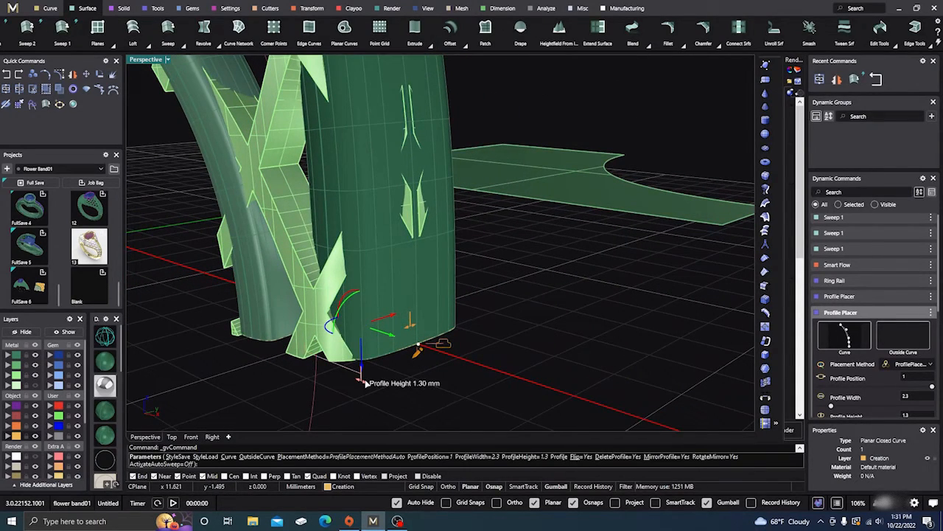
pyautogui.moveTo(365, 381); pyautogui.dragTo(371, 389)
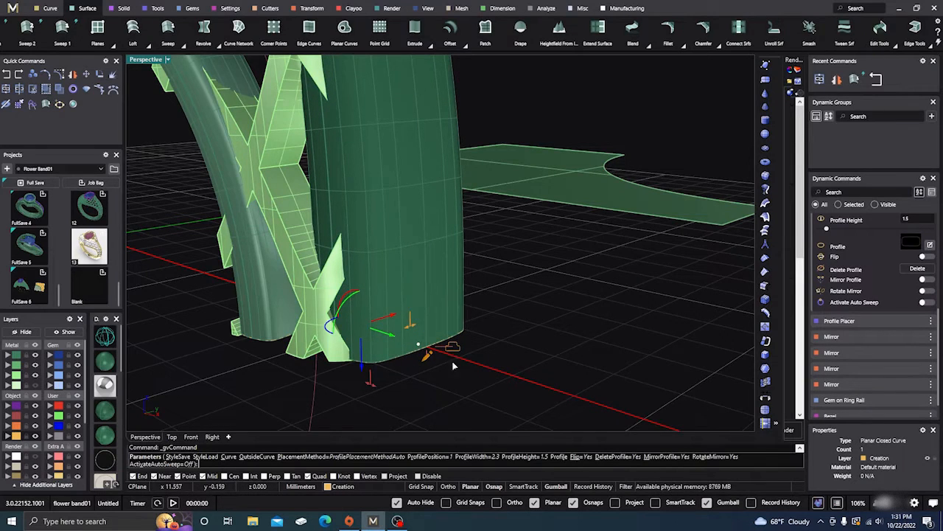
pyautogui.moveTo(454, 365); pyautogui.dragTo(407, 360, button='right')
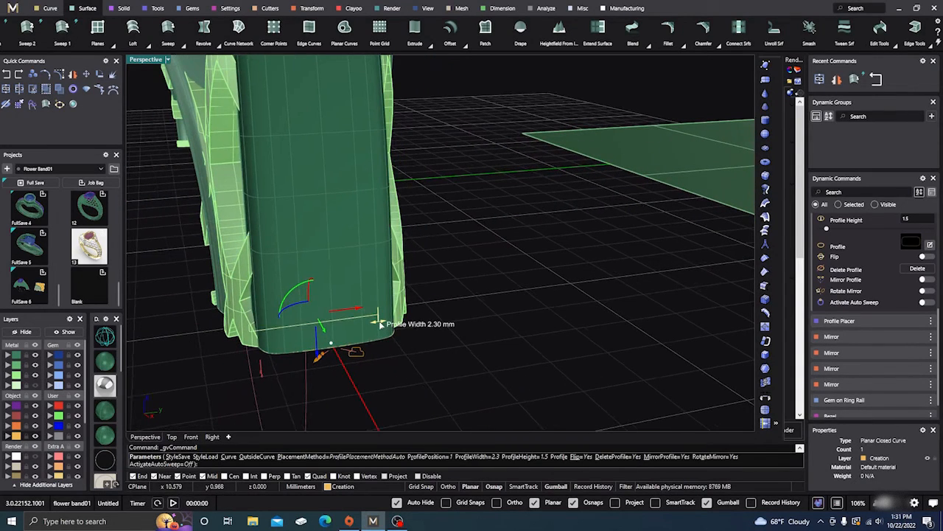
pyautogui.moveTo(381, 322); pyautogui.dragTo(385, 324)
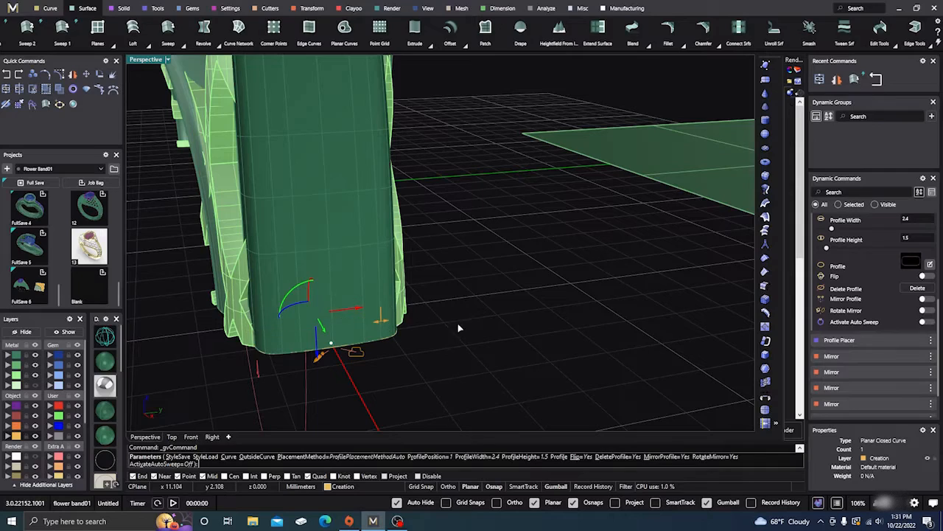
pyautogui.moveTo(457, 323); pyautogui.dragTo(505, 370, button='right')
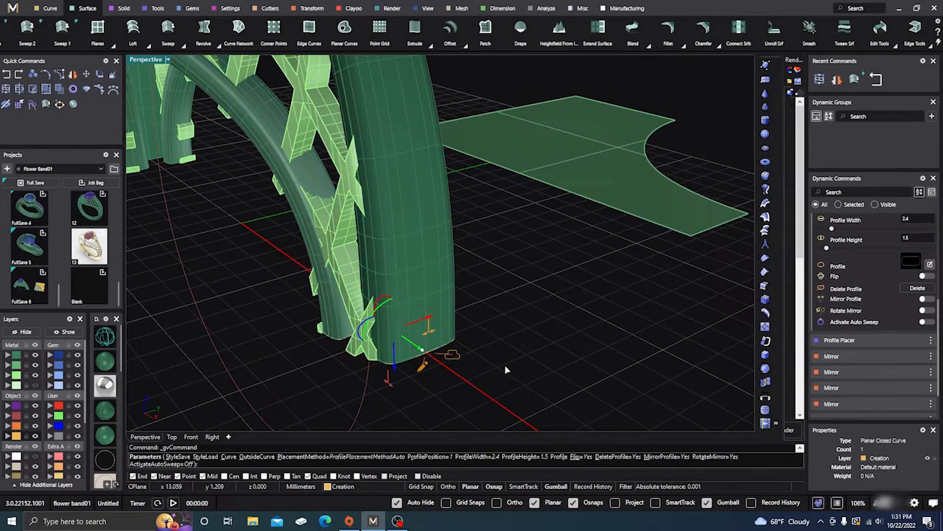
pyautogui.rightClick(504, 365)
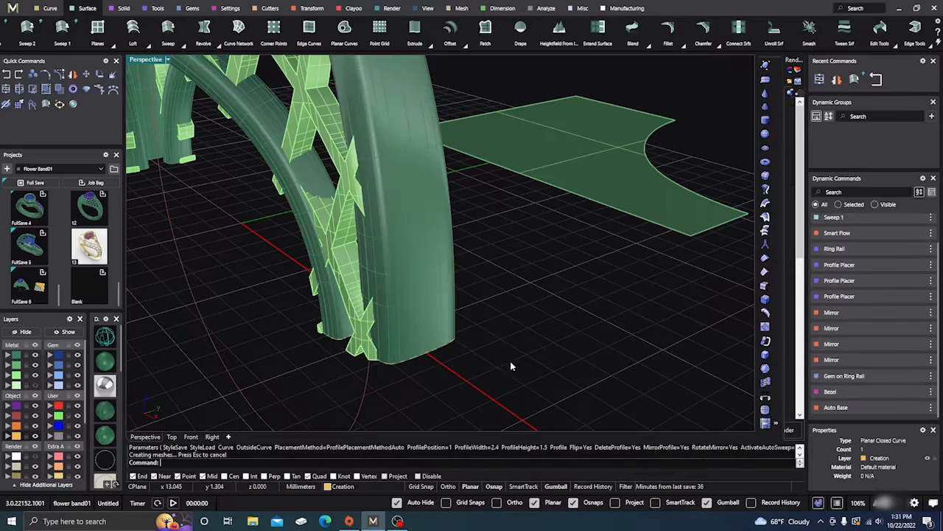
# Hide the lattice, rail and flat surface metal layers to isolate the profile curves around the ring rail
pyautogui.moveTo(527, 302); pyautogui.dragTo(466, 324, button='right')
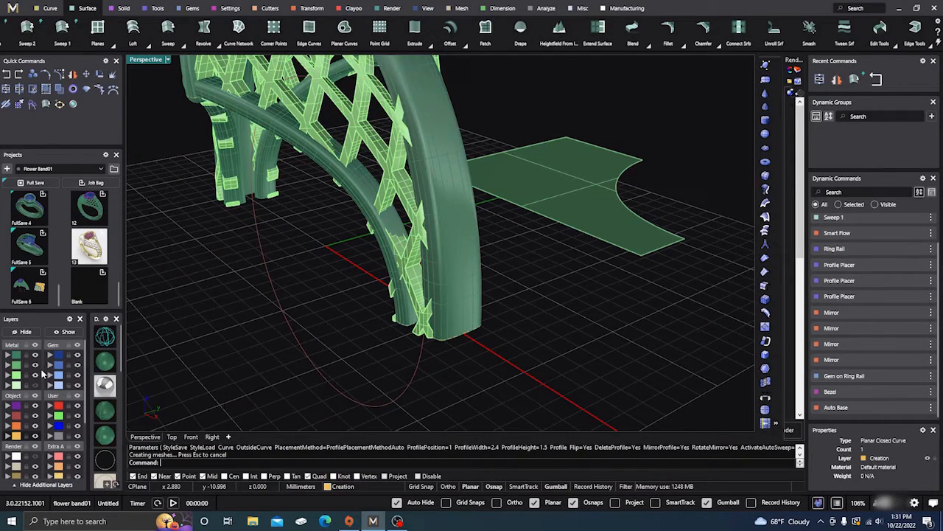
pyautogui.click(35, 378)
pyautogui.moveTo(238, 343); pyautogui.dragTo(359, 272, button='right')
pyautogui.scroll(3, 463, 290)
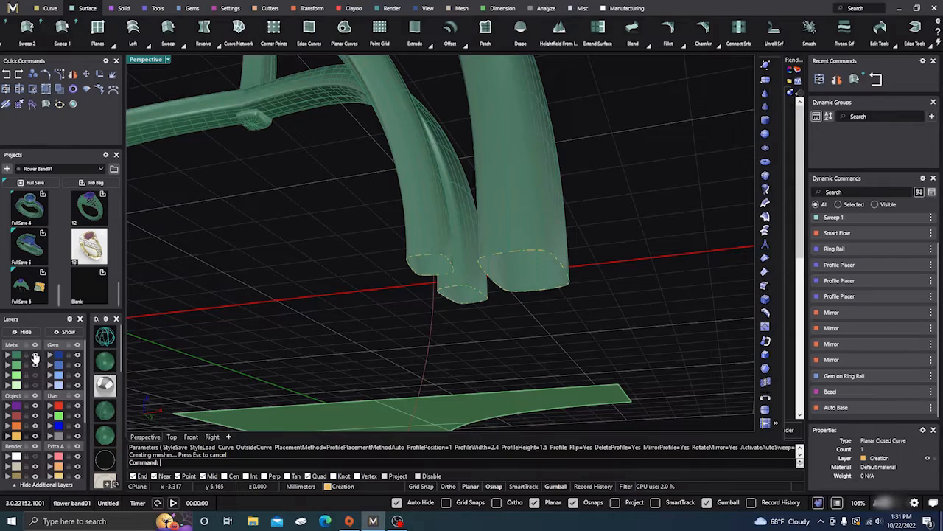
pyautogui.click(35, 354)
pyautogui.scroll(-4, 628, 129)
pyautogui.moveTo(629, 129); pyautogui.dragTo(253, 273, button='right')
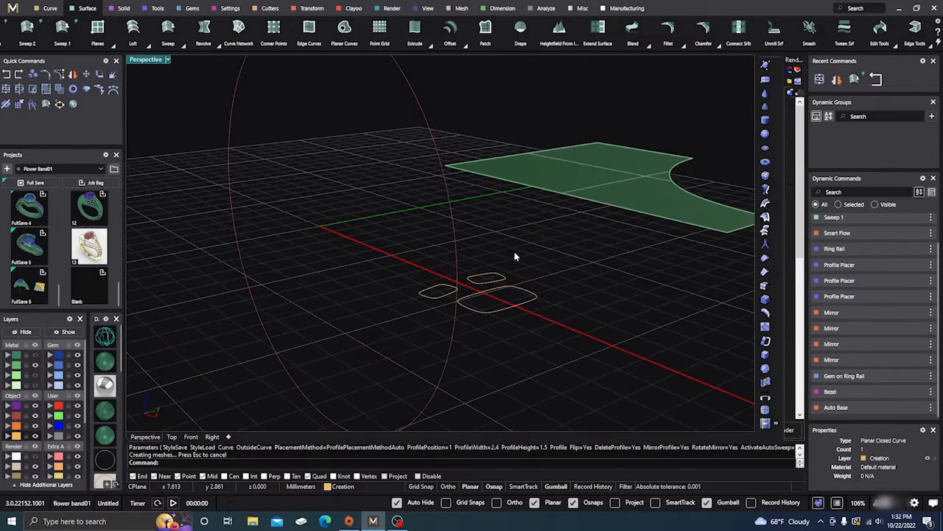
pyautogui.click(35, 372)
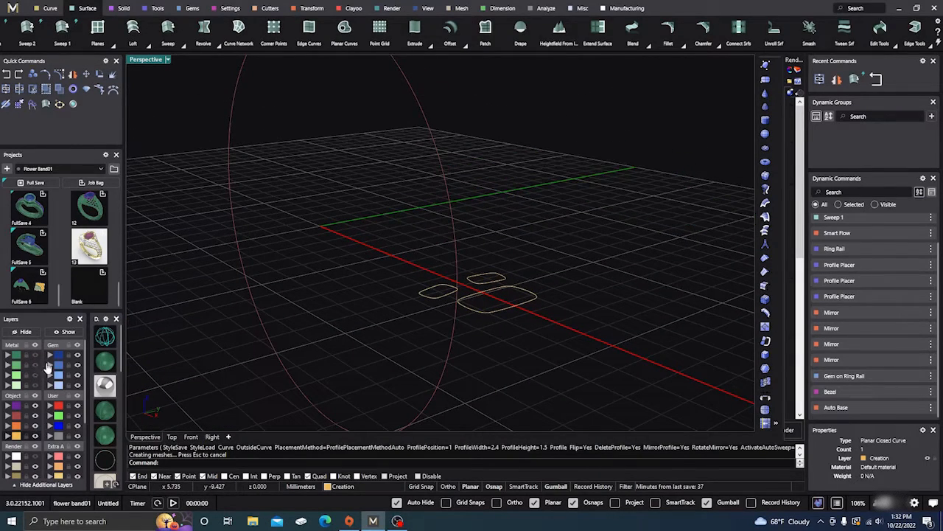
pyautogui.moveTo(400, 333); pyautogui.dragTo(518, 304, button='right')
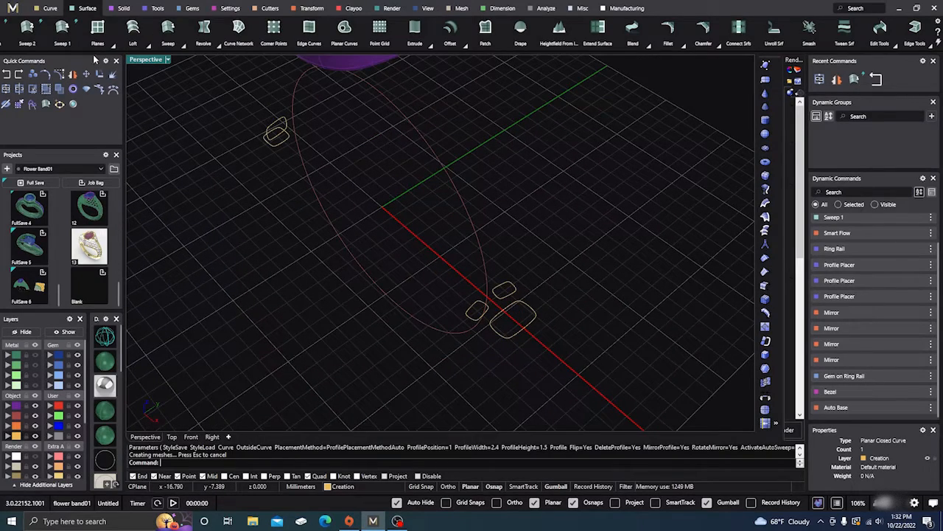
# Split one small rail profile at its outward corner and the middle of its inner edge, and delete everything except that short corner arc
pyautogui.click(18, 91)
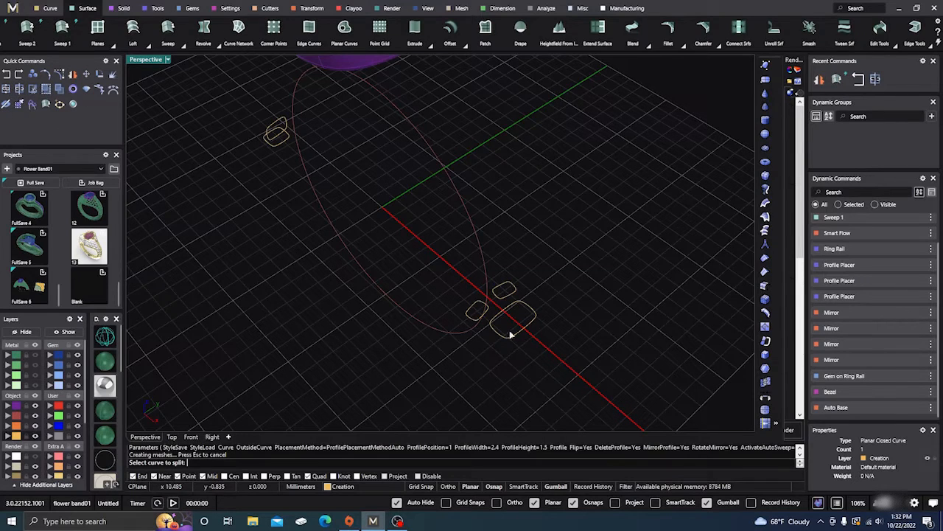
pyautogui.scroll(4, 483, 315)
pyautogui.scroll(2, 478, 314)
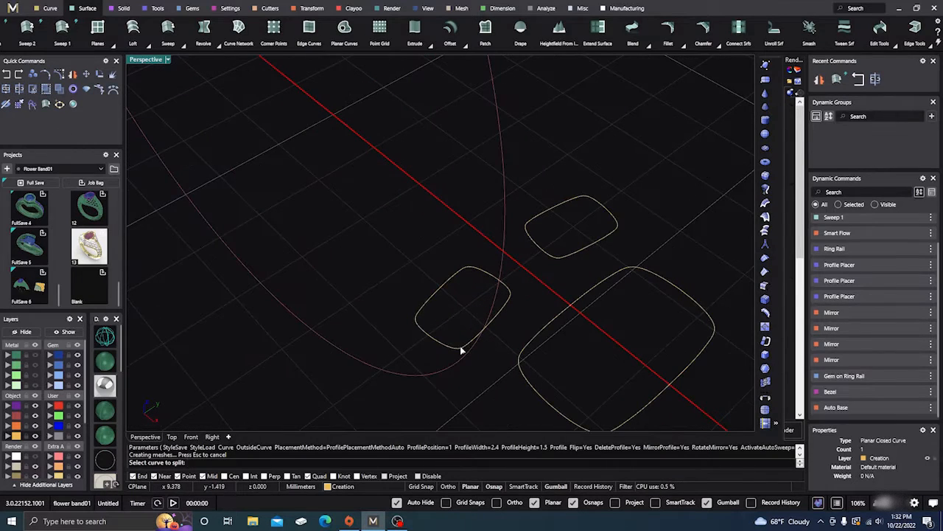
pyautogui.click(460, 350)
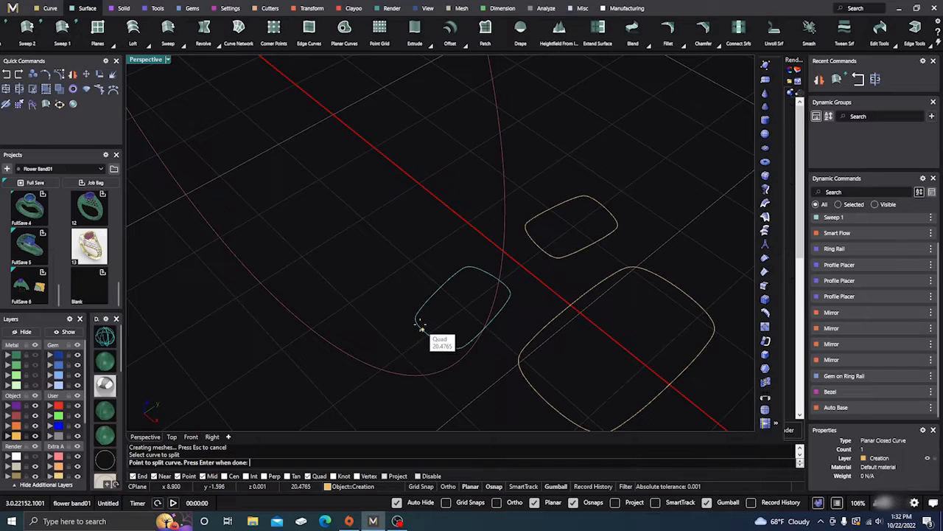
pyautogui.scroll(3, 417, 322)
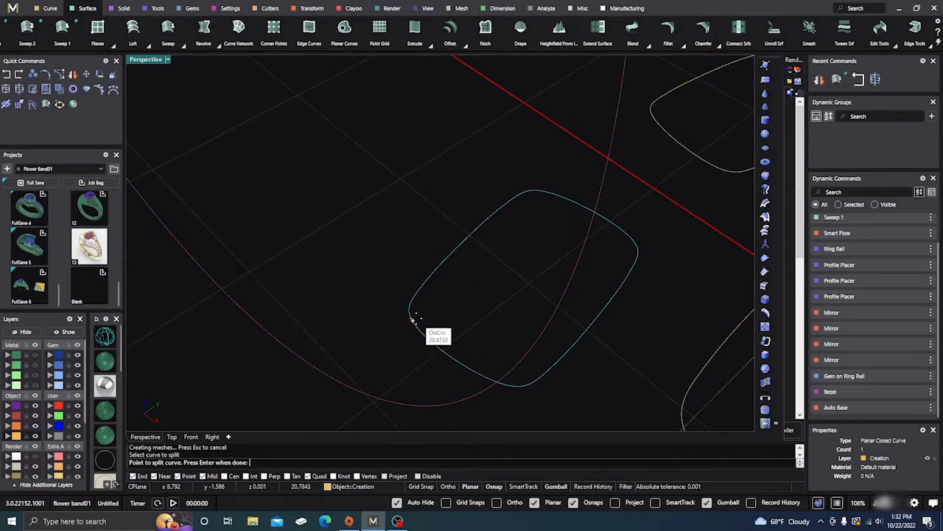
pyautogui.click(415, 323)
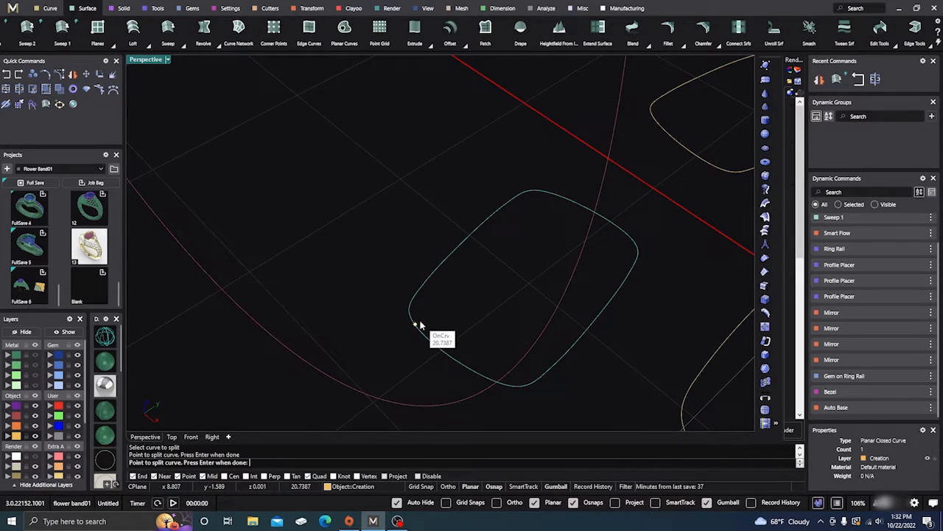
pyautogui.click(461, 241)
pyautogui.press('Return')
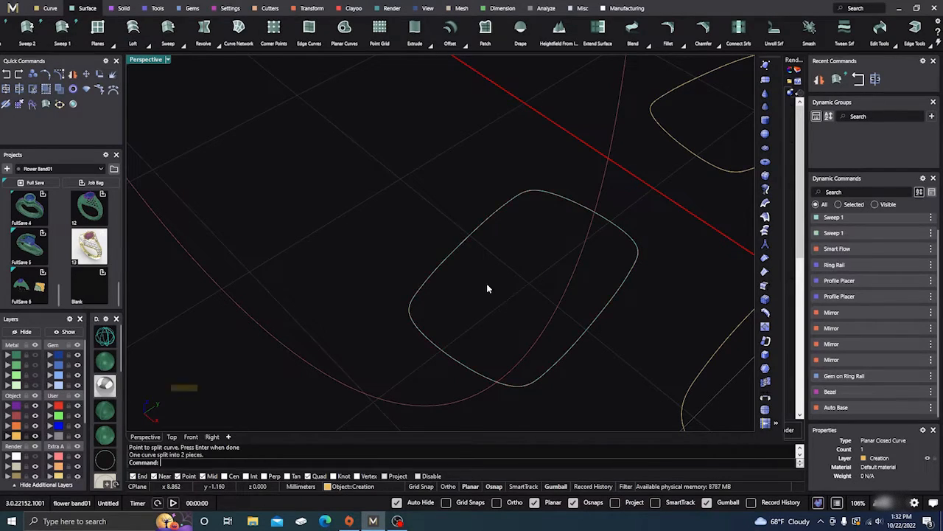
pyautogui.click(486, 224)
pyautogui.press('Delete')
# Trim the other small rail profile to the matching corner arc by splitting it at two points and deleting the larger piece
pyautogui.moveTo(455, 248); pyautogui.dragTo(408, 299, button='right')
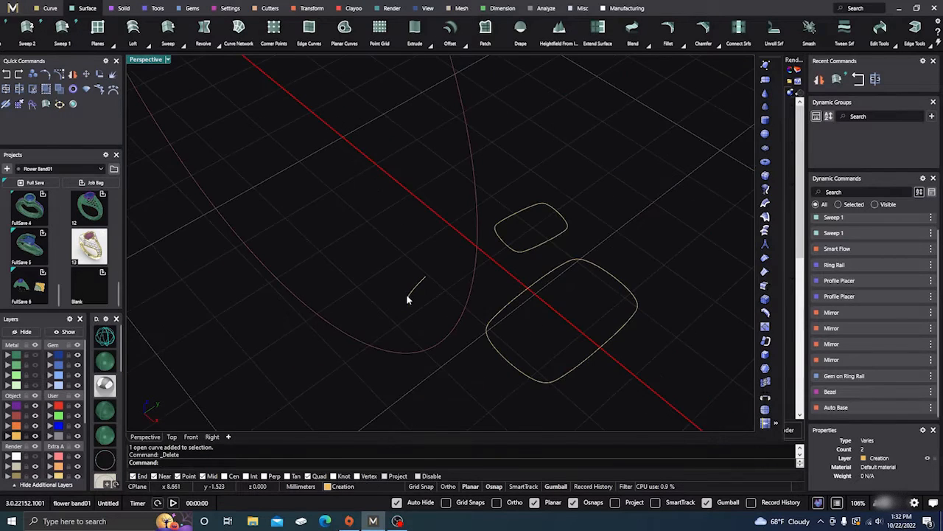
pyautogui.scroll(3, 548, 214)
pyautogui.scroll(-2, 529, 238)
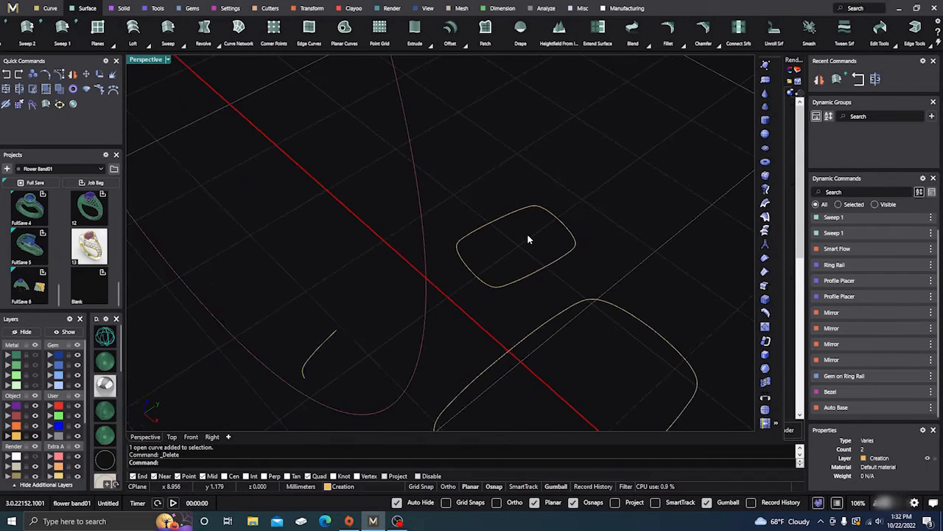
pyautogui.press('Return')
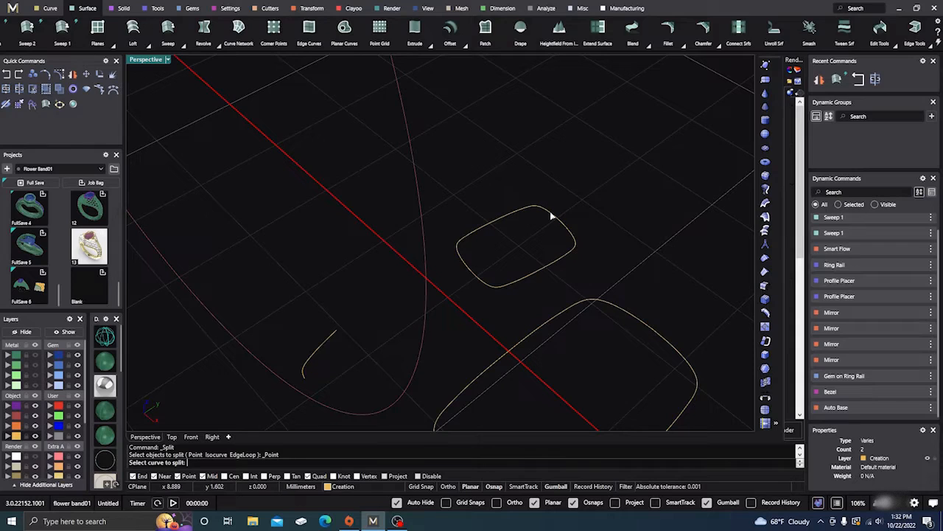
pyautogui.click(551, 215)
pyautogui.scroll(2, 550, 214)
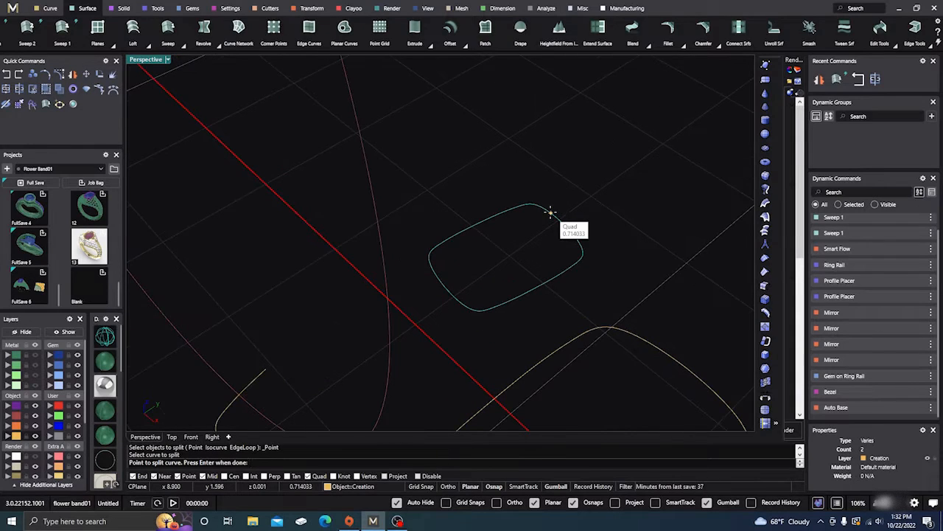
pyautogui.scroll(2, 550, 213)
pyautogui.click(545, 206)
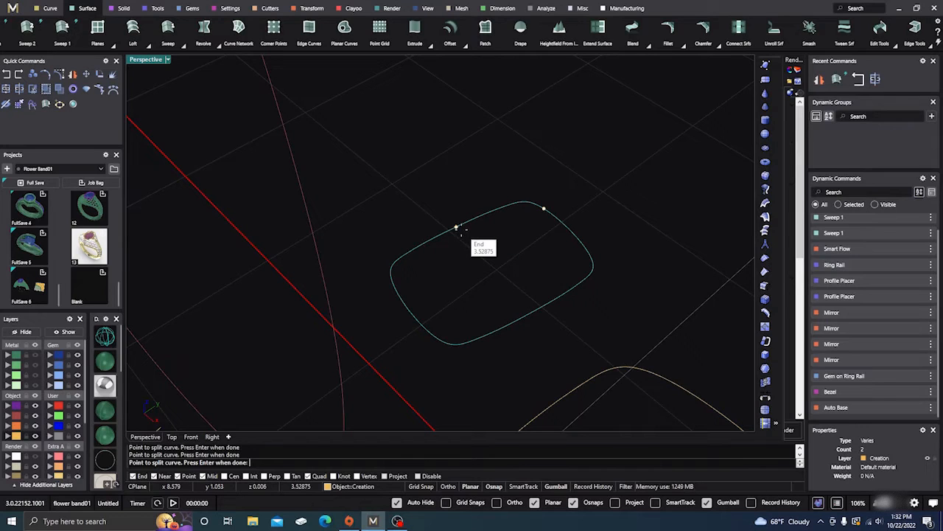
pyautogui.click(457, 228)
pyautogui.press('Return')
pyautogui.click(508, 331)
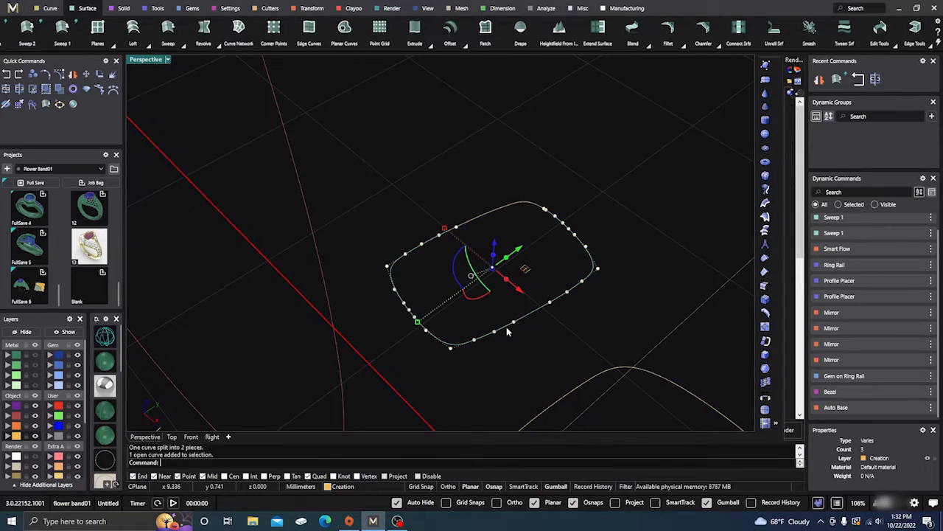
pyautogui.press('Delete')
# Split the large outer rail profile at its two side corners and delete the inner part, keeping only the outer arc
pyautogui.moveTo(474, 253); pyautogui.dragTo(493, 315, button='right')
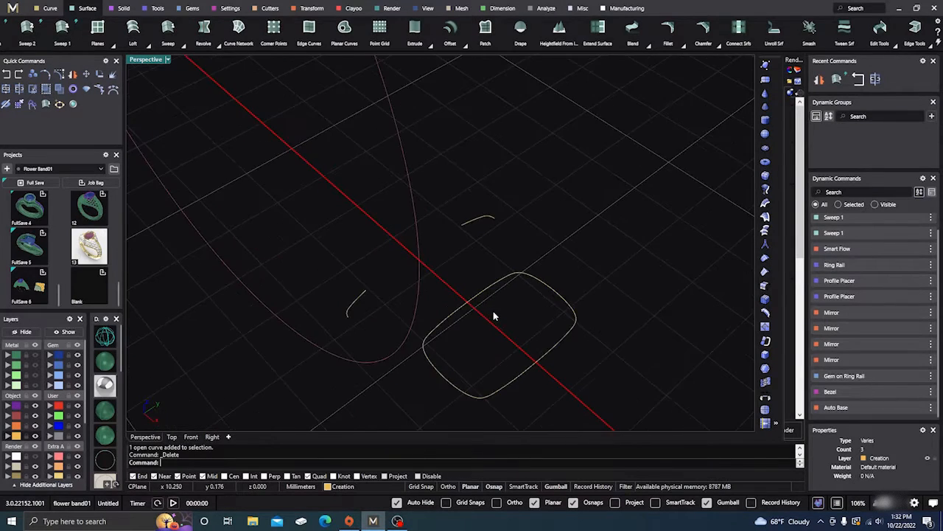
pyautogui.press('Return')
pyautogui.click(504, 394)
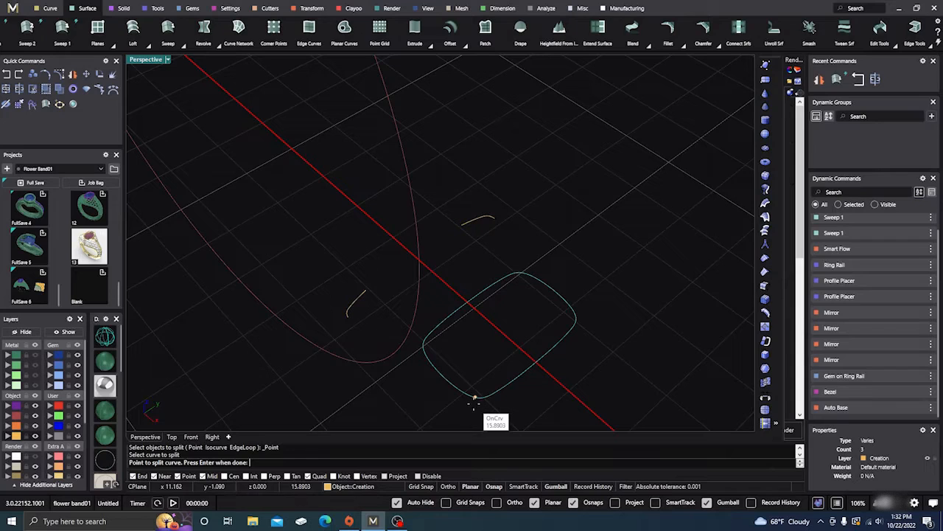
pyautogui.click(474, 398)
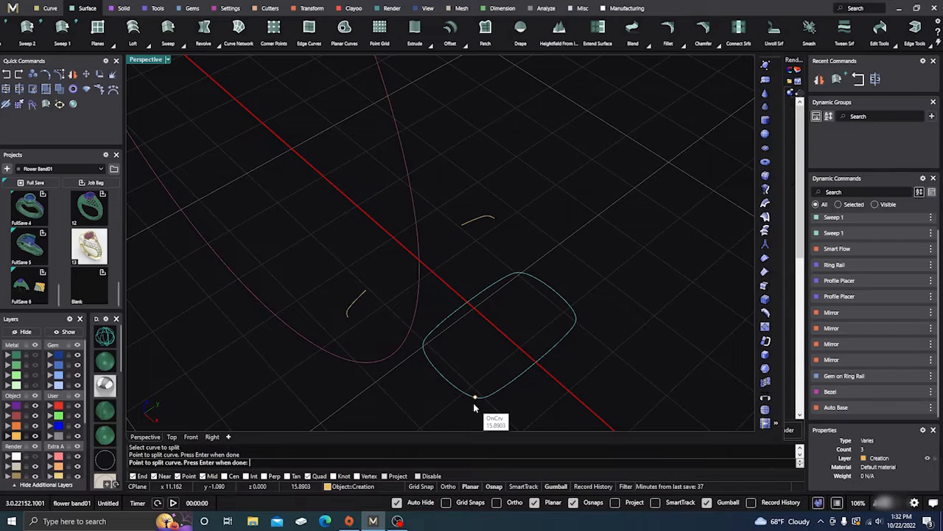
pyautogui.click(576, 317)
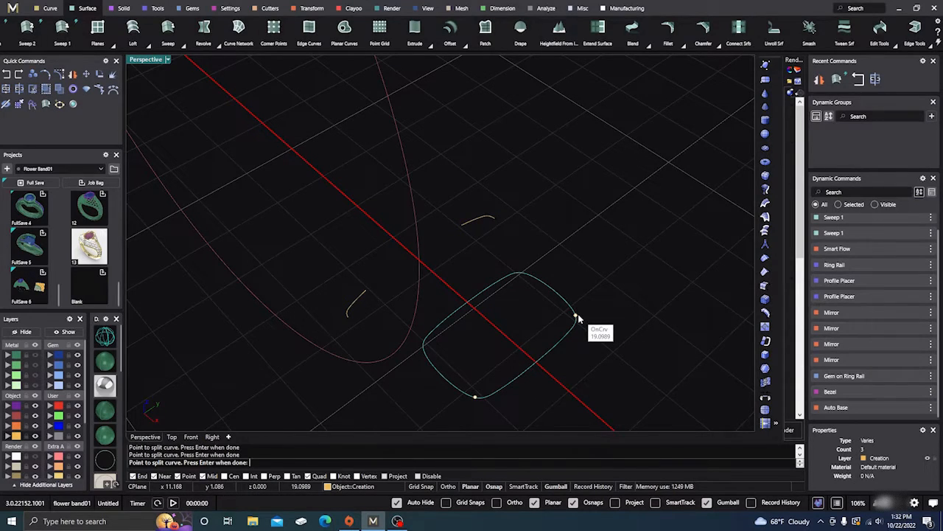
pyautogui.press('Return')
pyautogui.click(495, 289)
pyautogui.press('Delete')
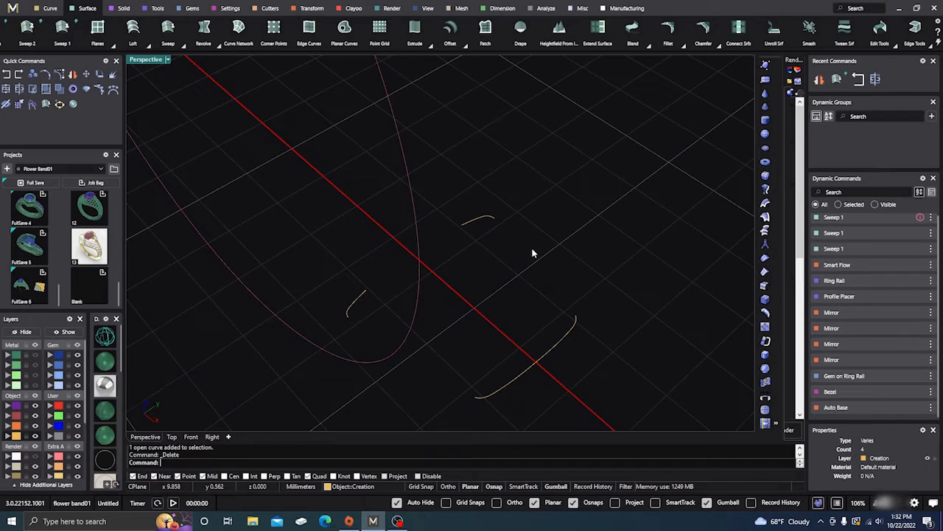
# Connect the three remaining profile arcs end to end with curvature-continuous blend curves to close the shank outline
pyautogui.scroll(-2, 531, 250)
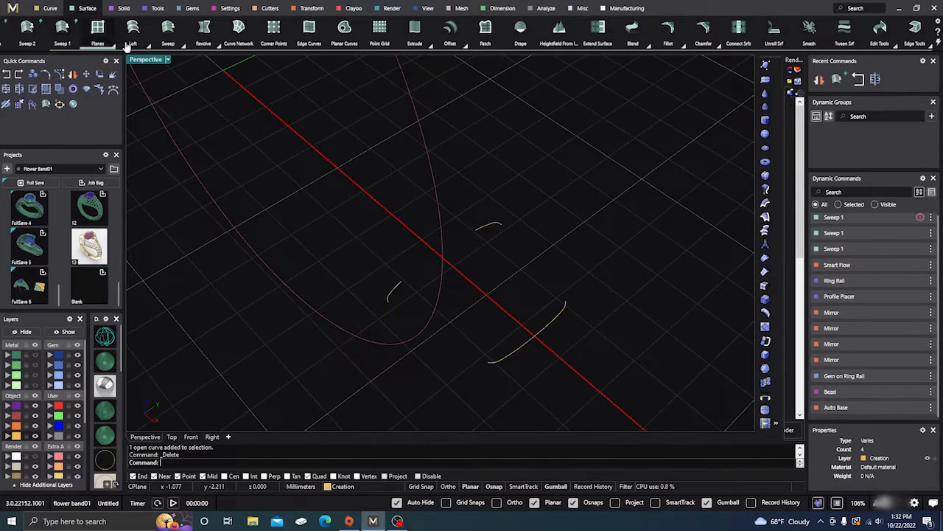
pyautogui.click(49, 9)
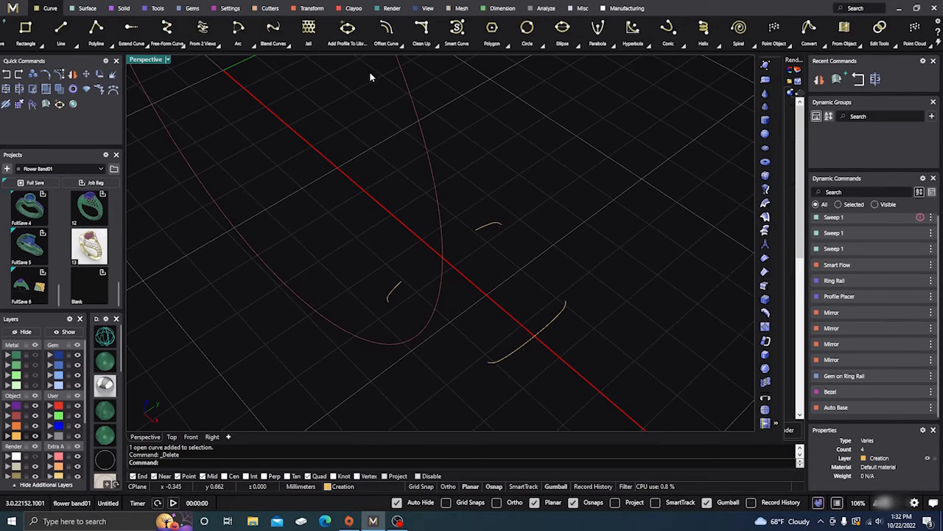
pyautogui.click(273, 29)
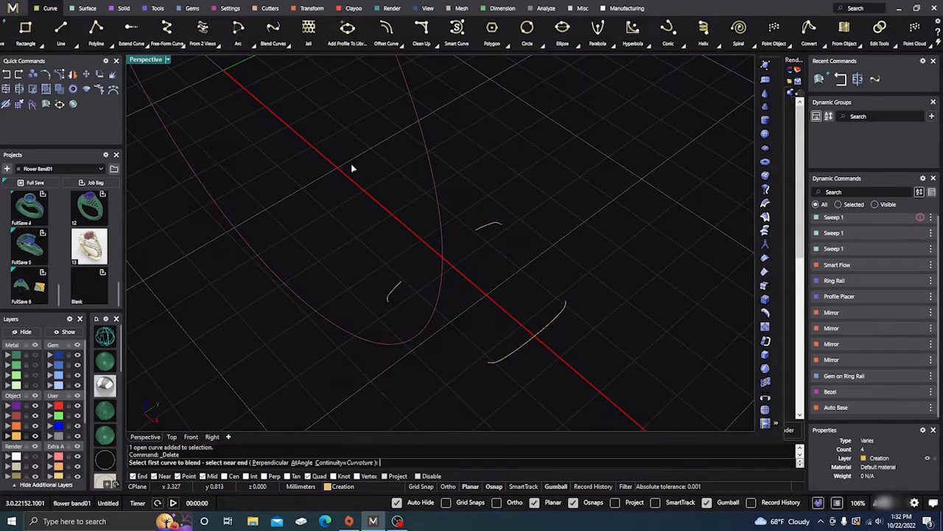
pyautogui.click(391, 306)
pyautogui.click(487, 364)
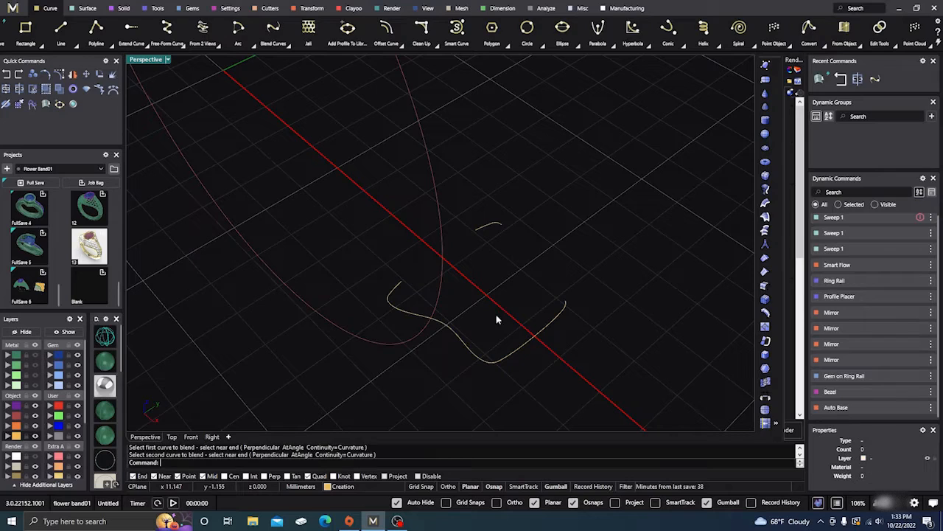
pyautogui.rightClick(501, 257)
pyautogui.click(501, 225)
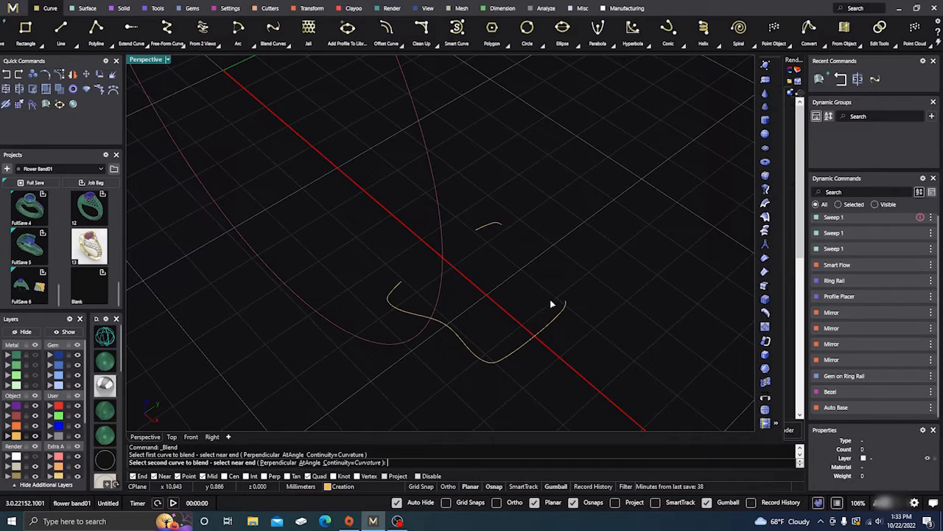
pyautogui.click(568, 302)
pyautogui.rightClick(482, 251)
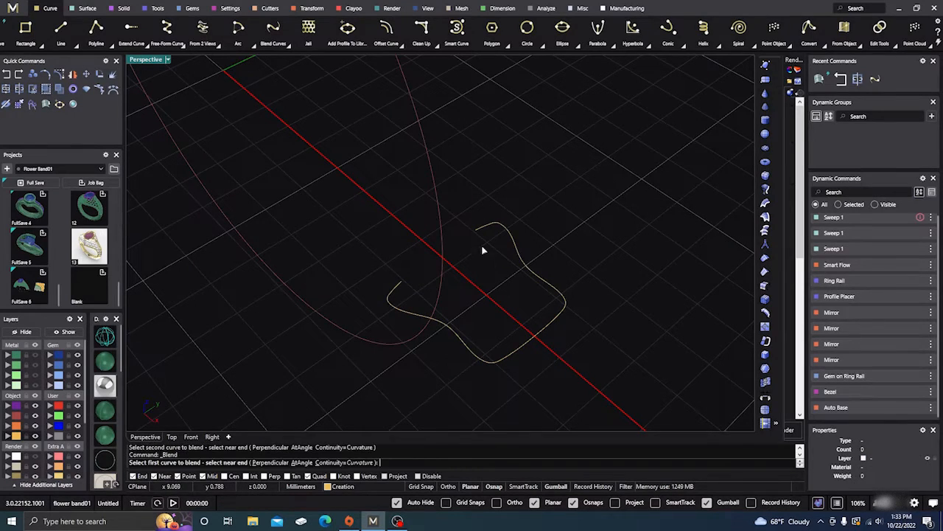
pyautogui.click(477, 236)
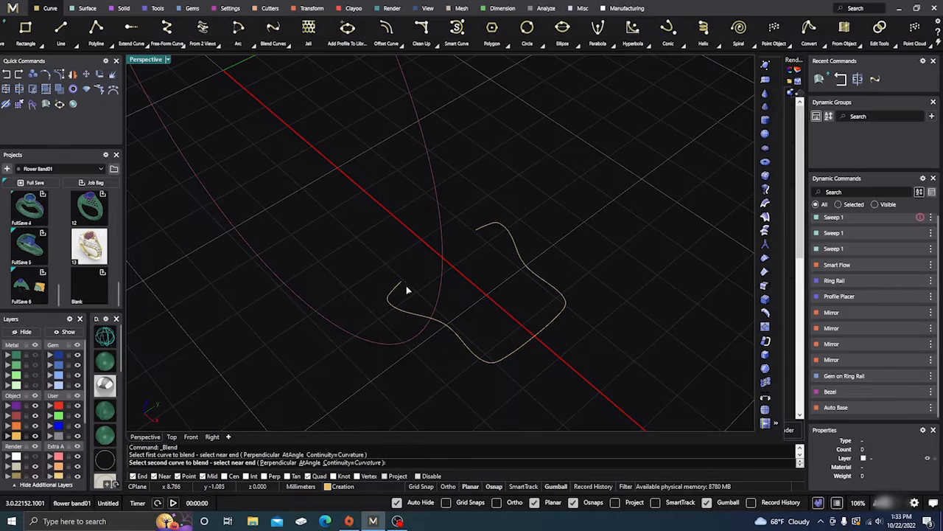
pyautogui.click(407, 286)
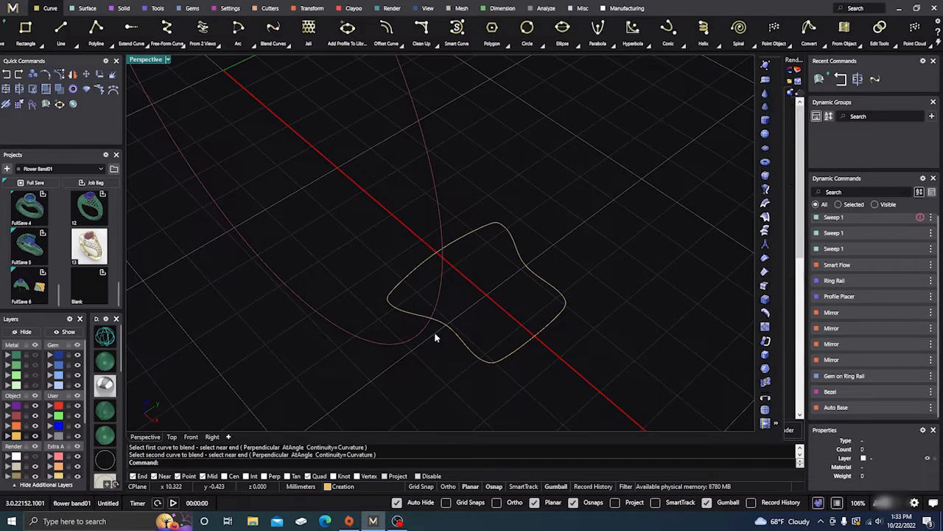
# Straighten one S-shaped side blend of the shank outline by deleting its two middle control points
pyautogui.click(452, 330)
pyautogui.scroll(2, 446, 322)
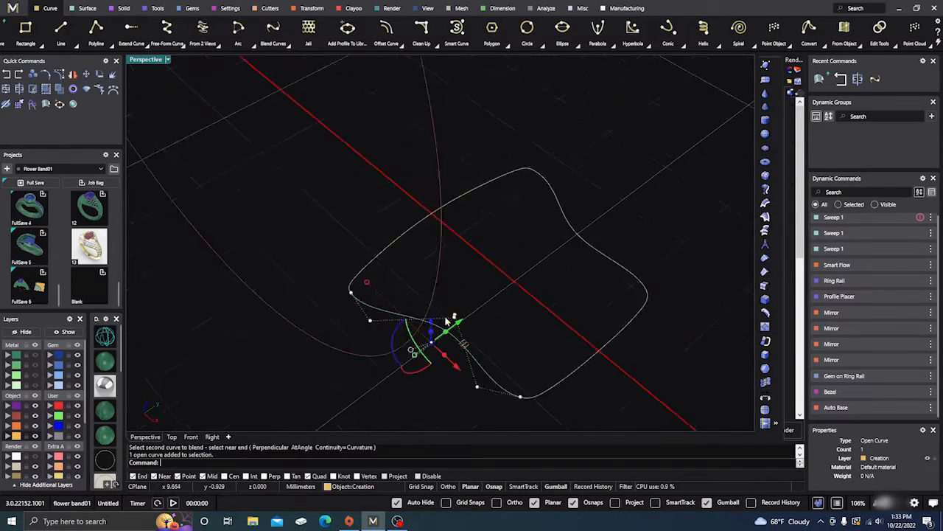
pyautogui.scroll(3, 450, 322)
pyautogui.moveTo(449, 291); pyautogui.dragTo(472, 326)
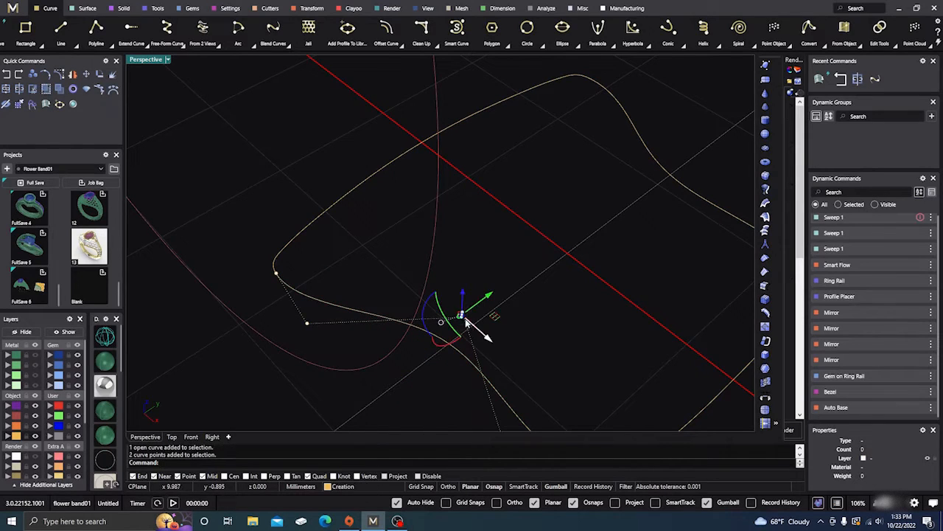
pyautogui.press('Delete')
pyautogui.scroll(-3, 465, 251)
pyautogui.scroll(-2, 456, 250)
# Remove the two middle control points from the opposite side blend so both sides of the shank outline match
pyautogui.scroll(3, 480, 253)
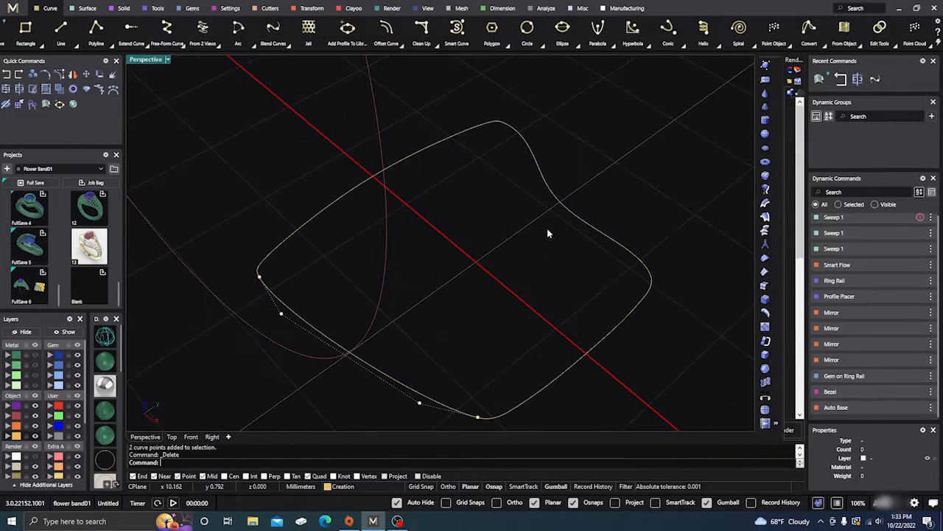
pyautogui.click(558, 218)
pyautogui.moveTo(506, 231); pyautogui.dragTo(552, 196)
pyautogui.press('Delete')
pyautogui.scroll(-3, 508, 247)
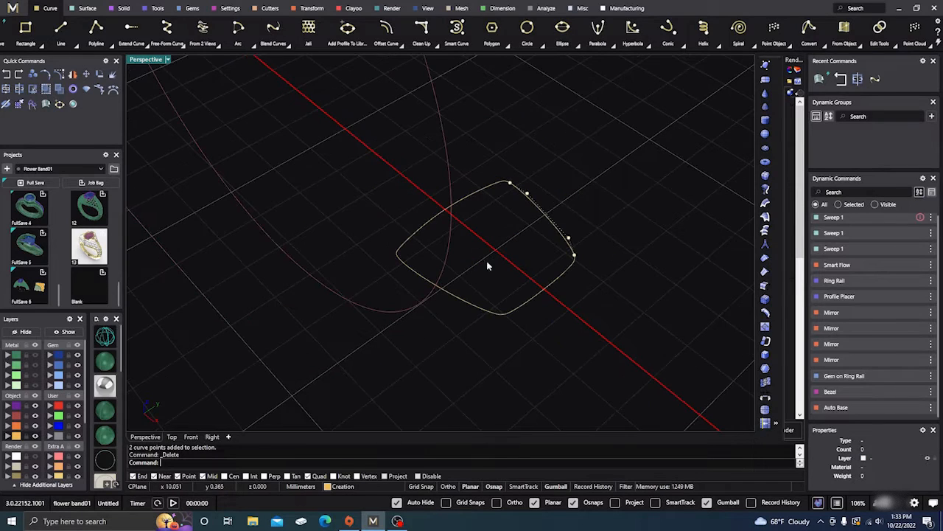
pyautogui.press('Escape')
# Join the six curves of the shank outline into one closed profile curve
pyautogui.moveTo(480, 358); pyautogui.dragTo(498, 330, button='right')
pyautogui.moveTo(353, 375); pyautogui.dragTo(619, 142)
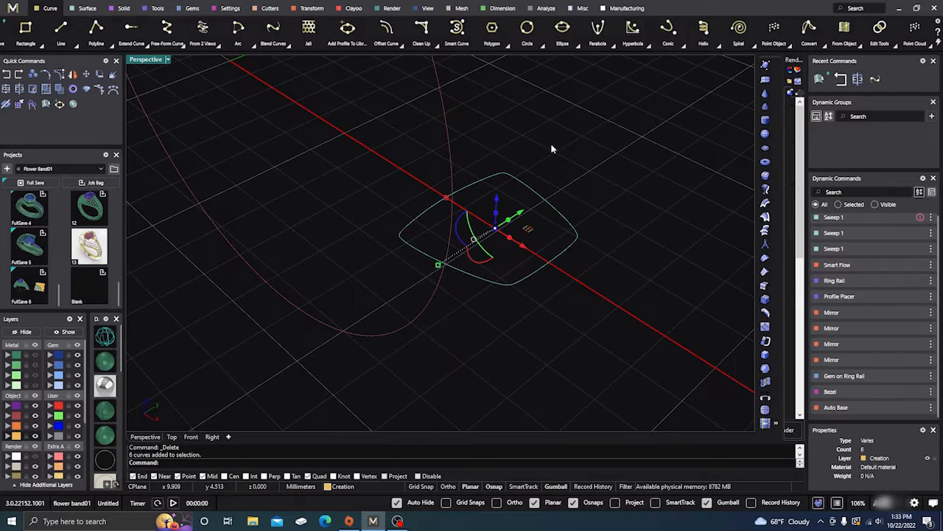
pyautogui.click(7, 92)
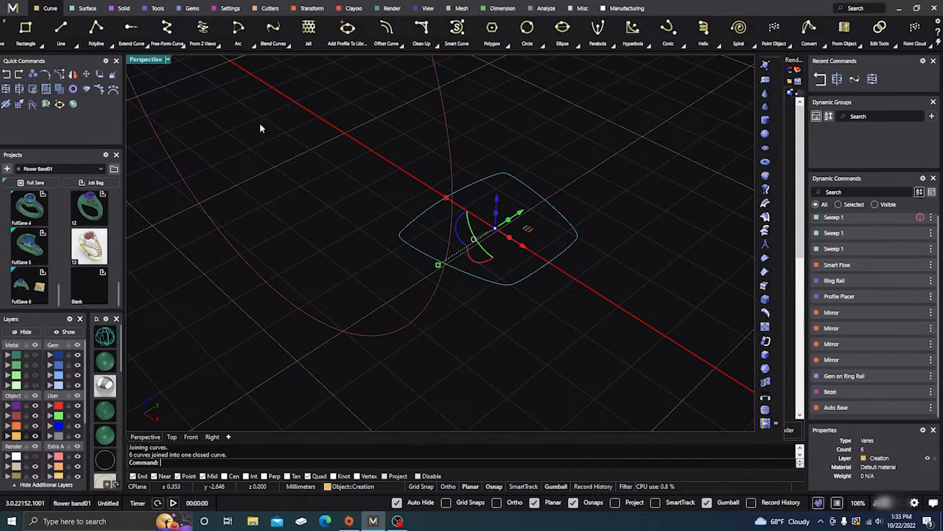
pyautogui.click(538, 150)
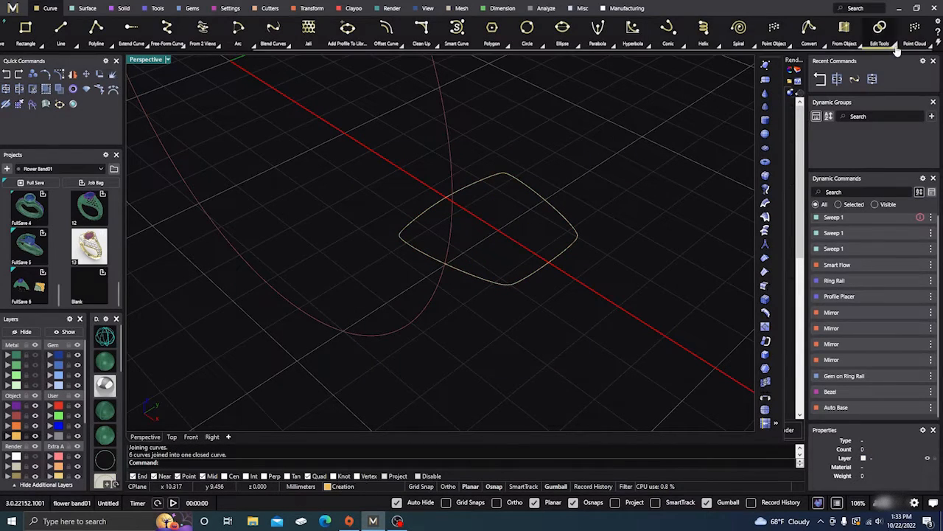
# Move the closed shank profile's seam to the middle of its inner edge, beside the ring rail
pyautogui.click(890, 46)
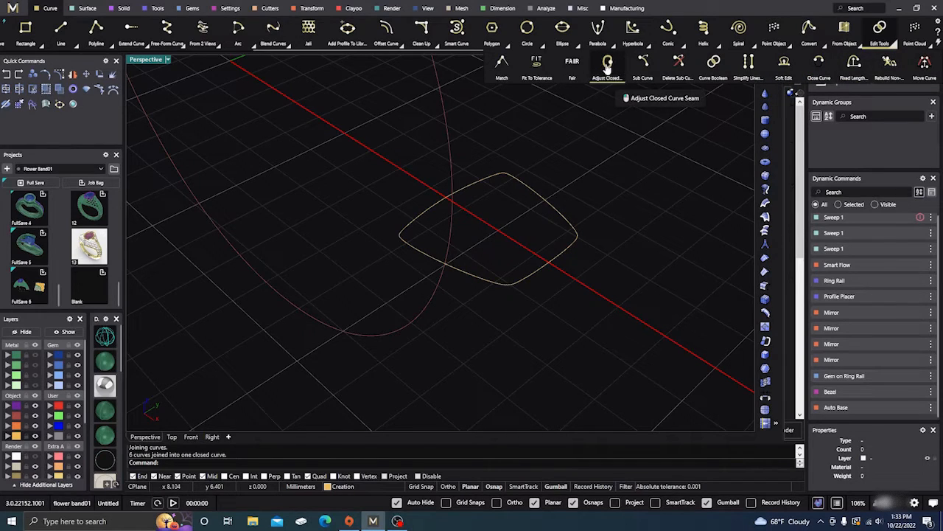
pyautogui.click(607, 63)
pyautogui.click(558, 214)
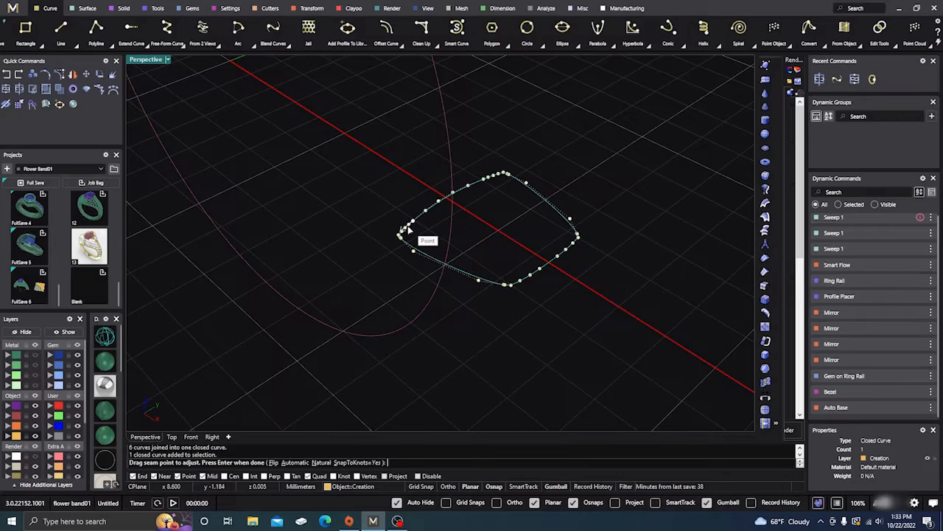
pyautogui.scroll(5, 419, 229)
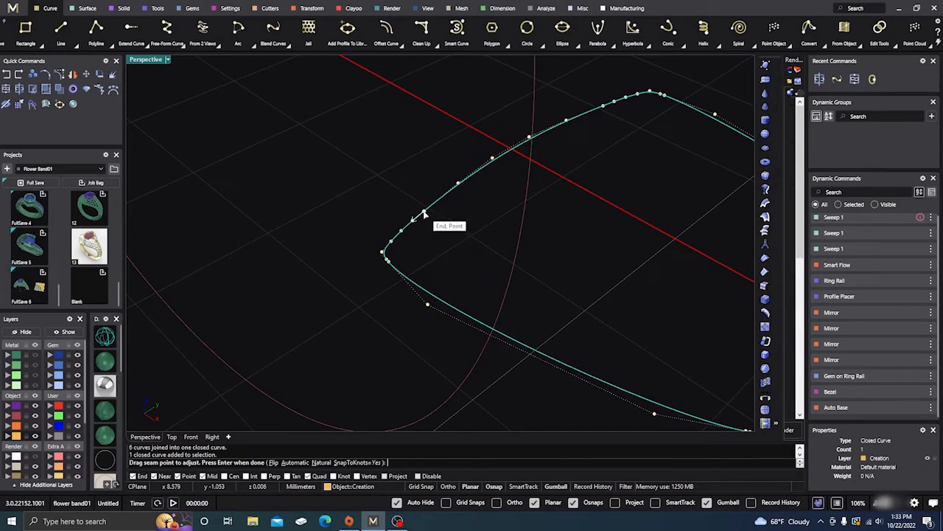
pyautogui.moveTo(424, 216); pyautogui.dragTo(531, 145)
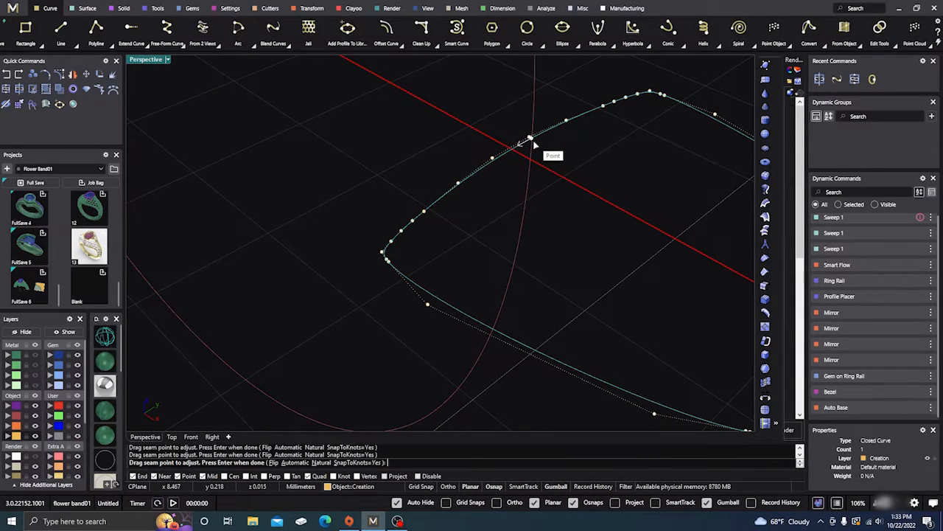
pyautogui.scroll(-4, 334, 232)
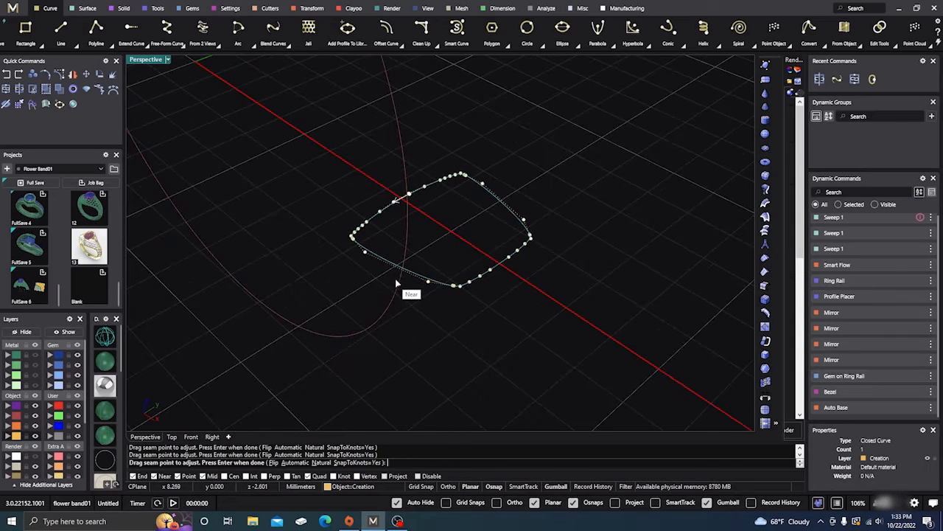
pyautogui.press('Return')
pyautogui.click(547, 207)
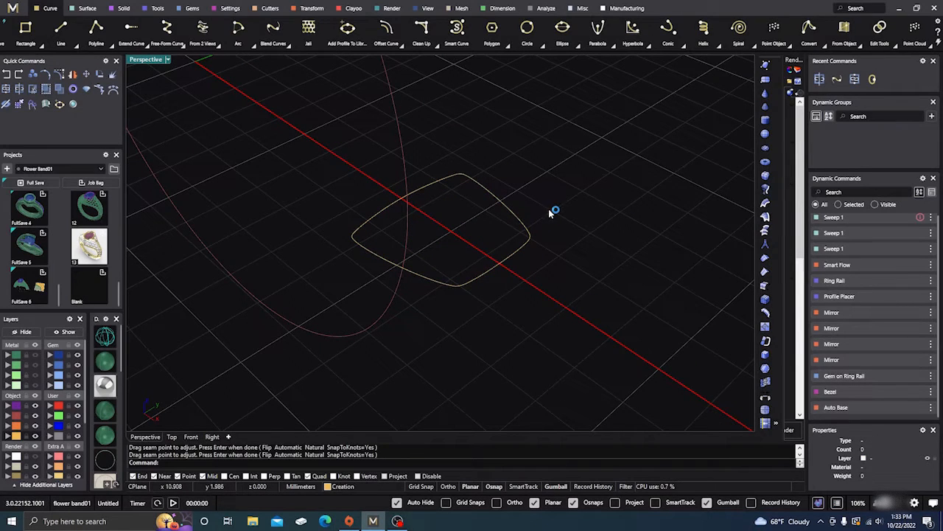
# Mirror a copy of the shank profile across the Y axis through the origin to the opposite side of the ring rail
pyautogui.moveTo(546, 232); pyautogui.dragTo(536, 273, button='right')
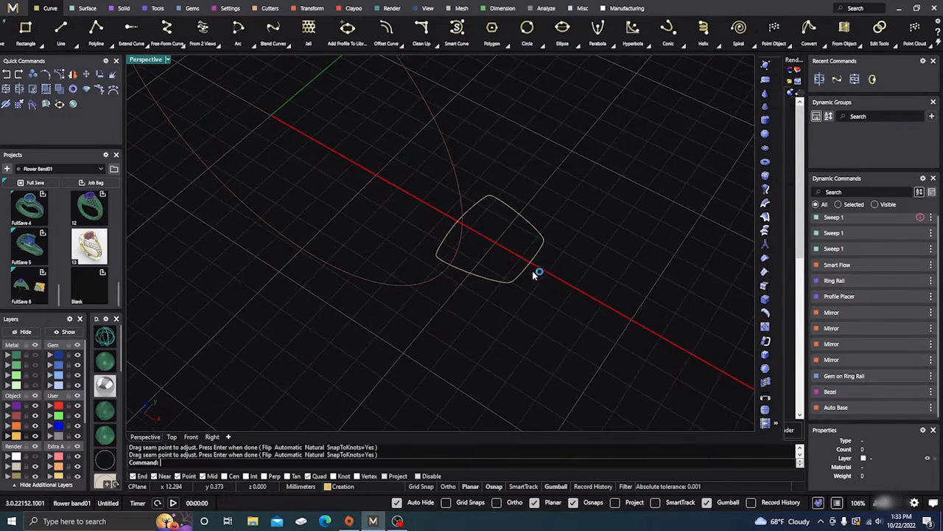
pyautogui.moveTo(487, 325); pyautogui.dragTo(480, 294, button='right')
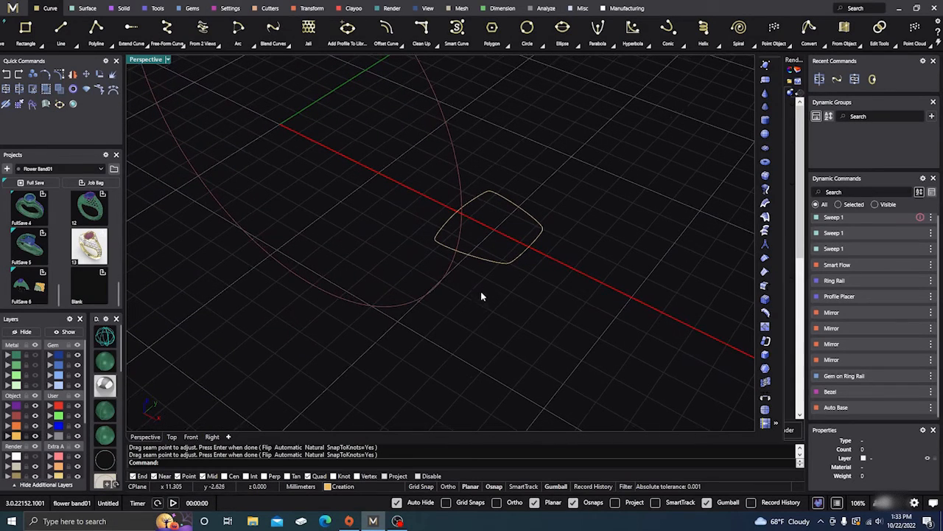
pyautogui.click(482, 260)
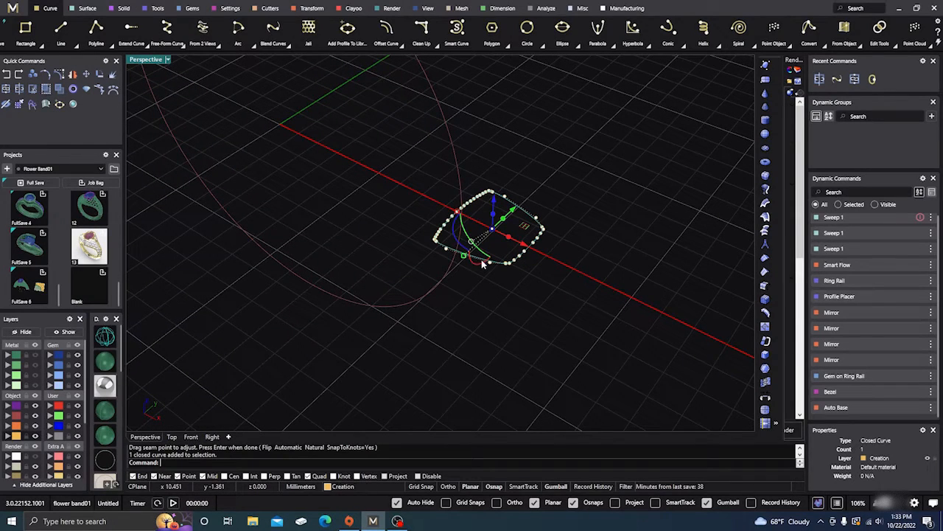
pyautogui.click(73, 77)
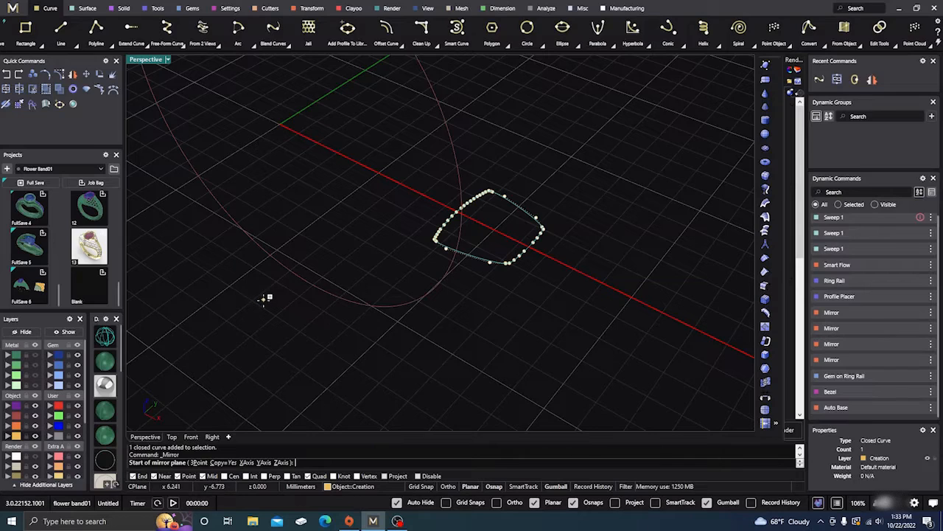
pyautogui.click(280, 126)
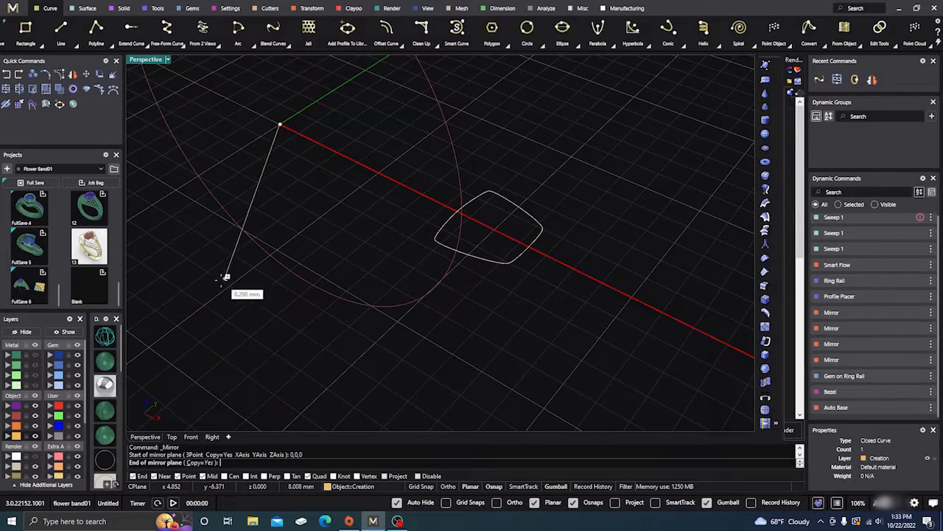
pyautogui.moveTo(354, 295); pyautogui.dragTo(291, 293, button='right')
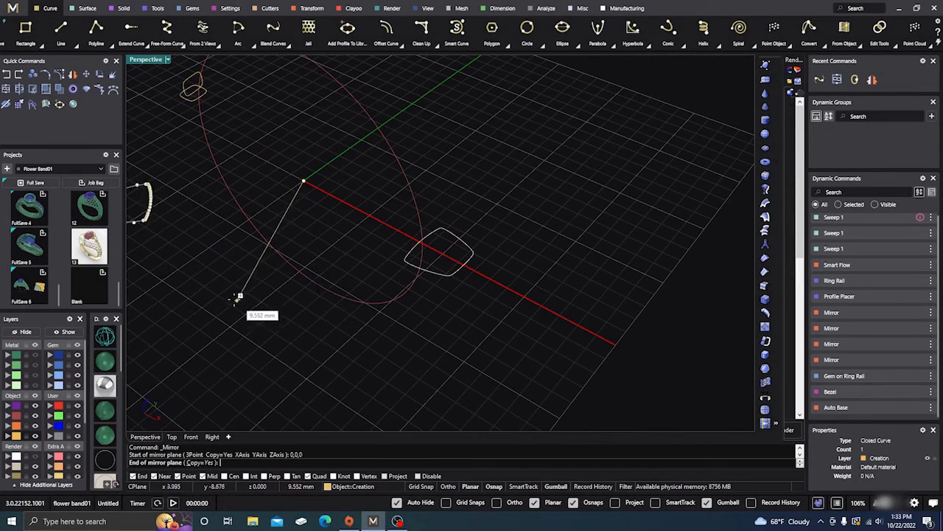
pyautogui.click(216, 286)
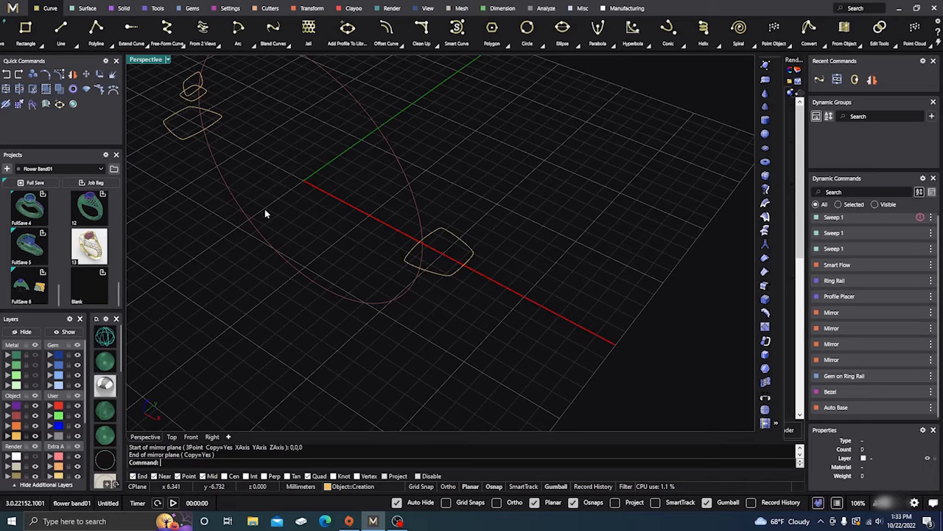
# Check the seam position on the mirrored shank profile with Adjust Closed Curve Seam
pyautogui.click(191, 137)
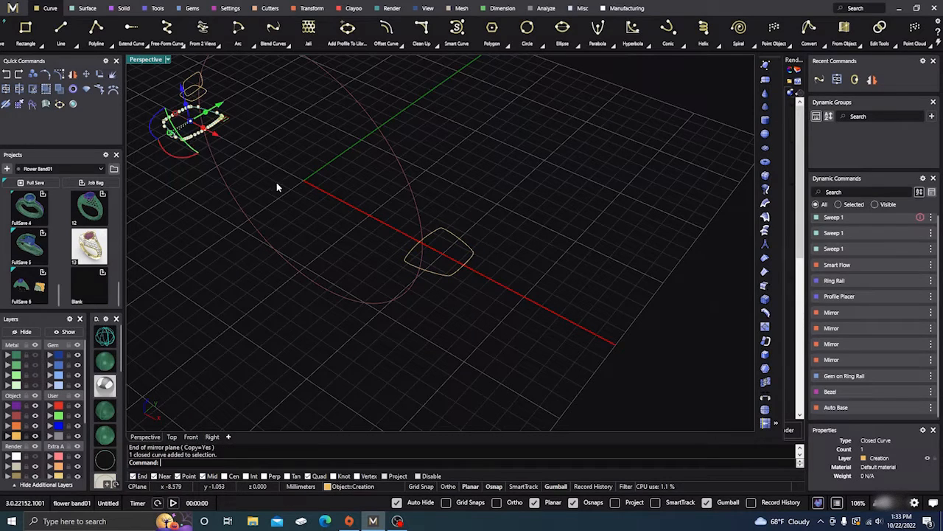
pyautogui.press('Escape')
pyautogui.moveTo(561, 294); pyautogui.dragTo(391, 304, button='right')
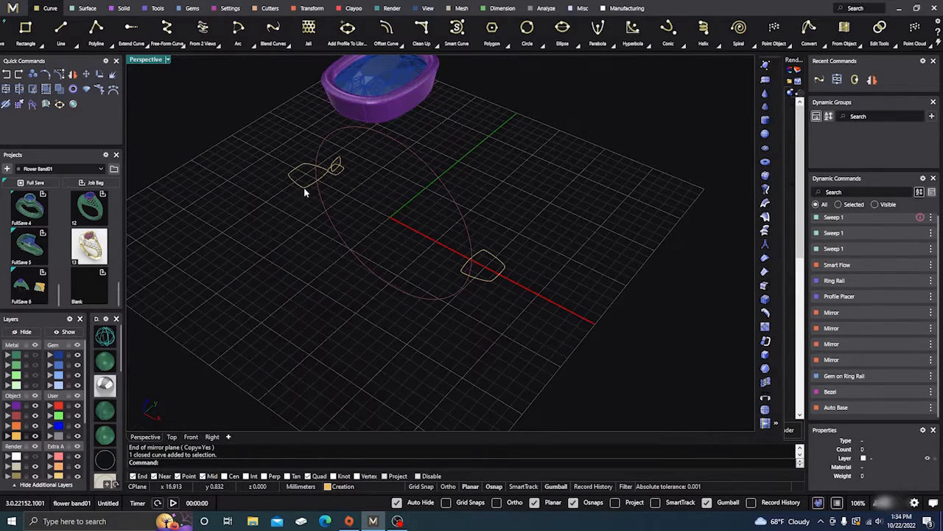
pyautogui.scroll(3, 304, 190)
pyautogui.click(326, 185)
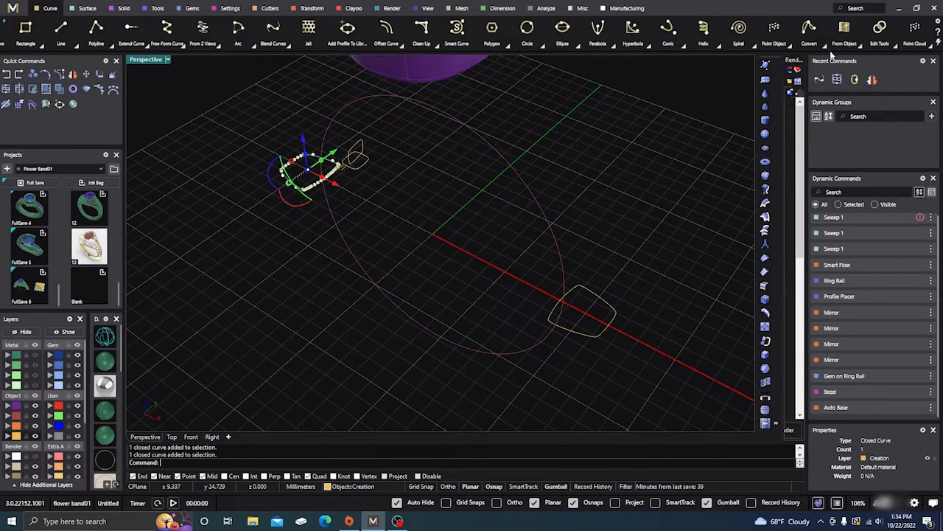
pyautogui.click(894, 45)
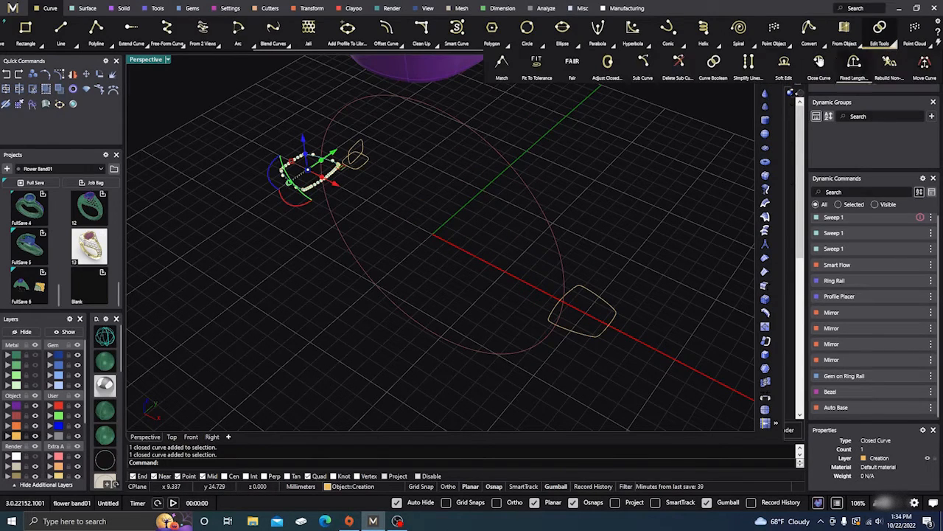
pyautogui.click(611, 67)
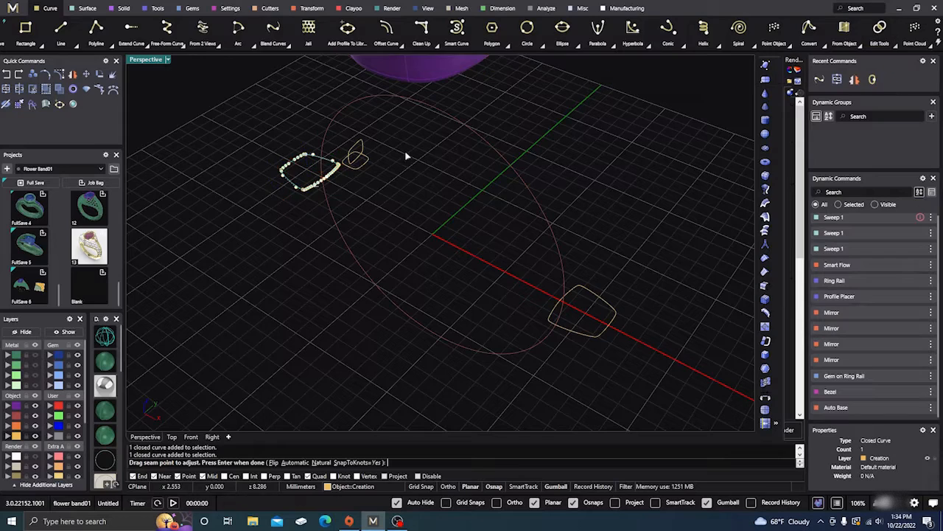
pyautogui.scroll(4, 296, 172)
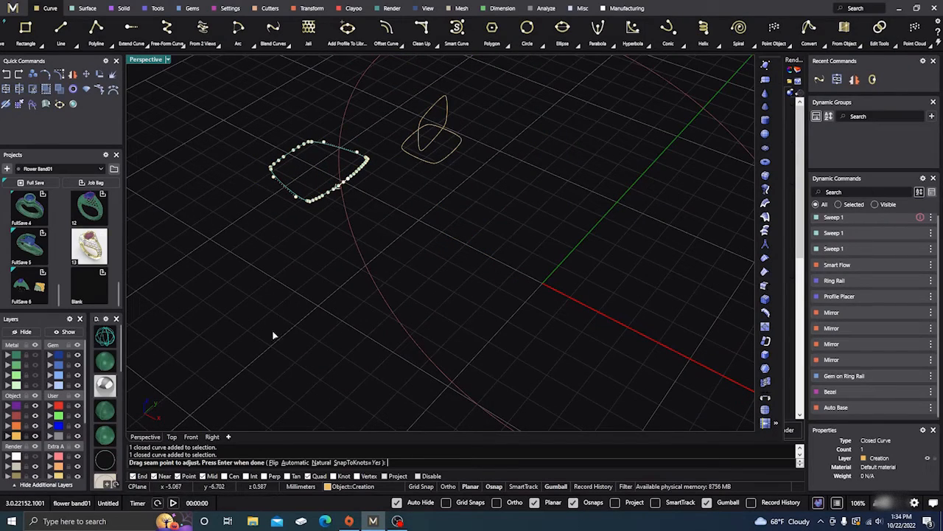
pyautogui.press('Return')
# Try a Sweep 1 along the ring rail through both shank profiles to form the lower shank
pyautogui.scroll(-4, 269, 293)
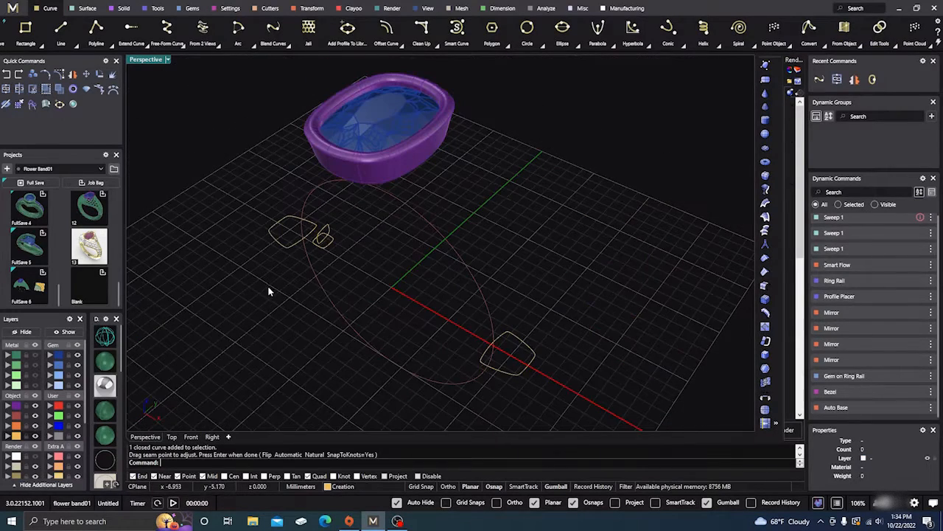
pyautogui.moveTo(269, 290); pyautogui.dragTo(306, 278, button='right')
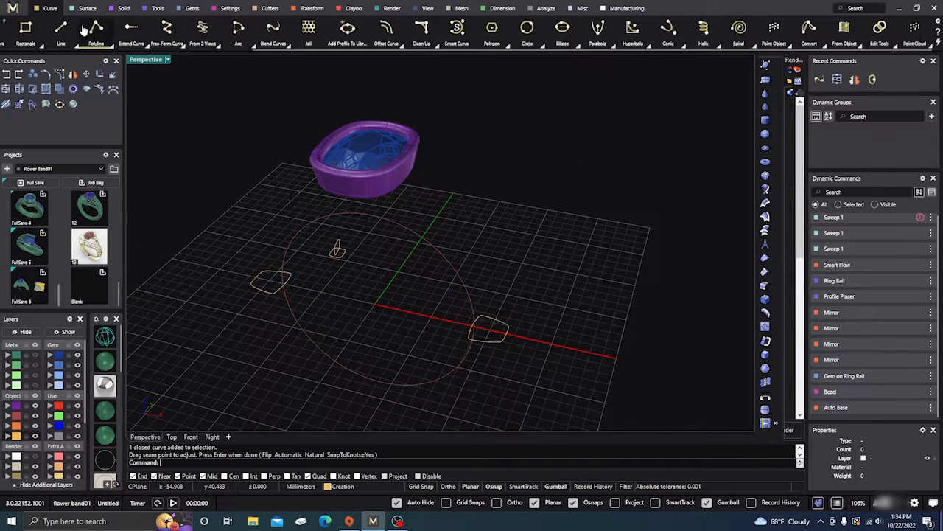
pyautogui.click(85, 9)
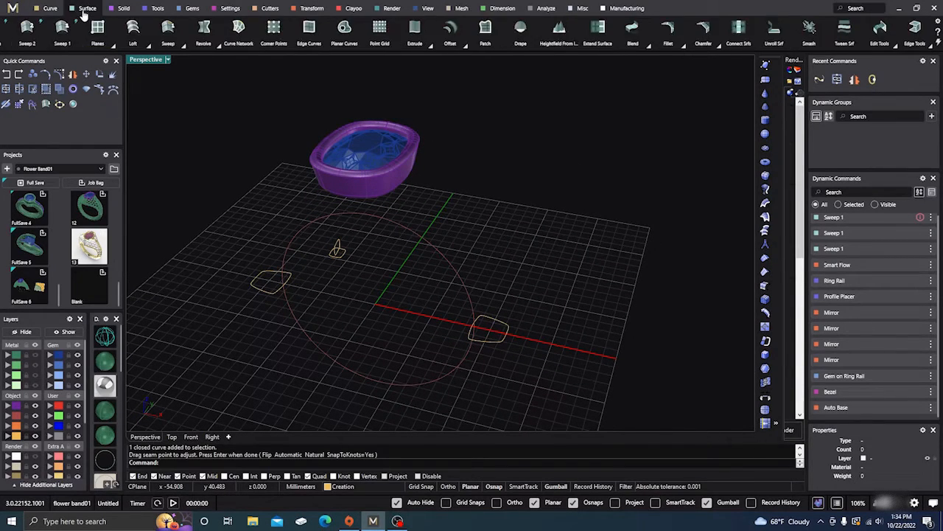
pyautogui.click(62, 28)
pyautogui.click(292, 344)
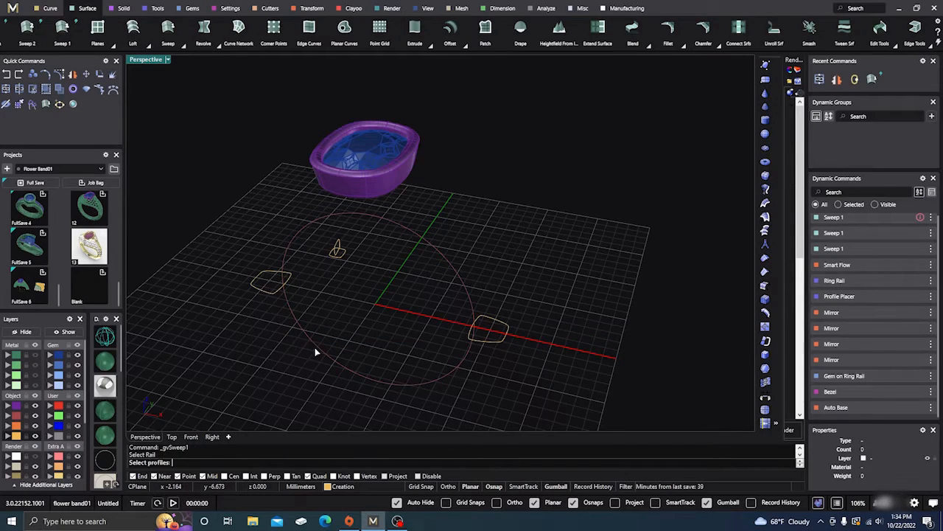
pyautogui.click(281, 292)
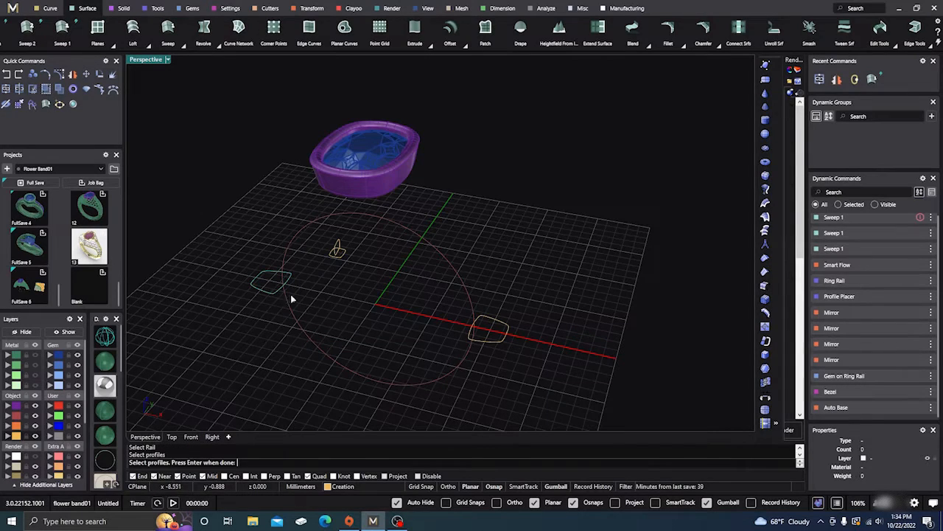
pyautogui.click(489, 340)
pyautogui.press('Return')
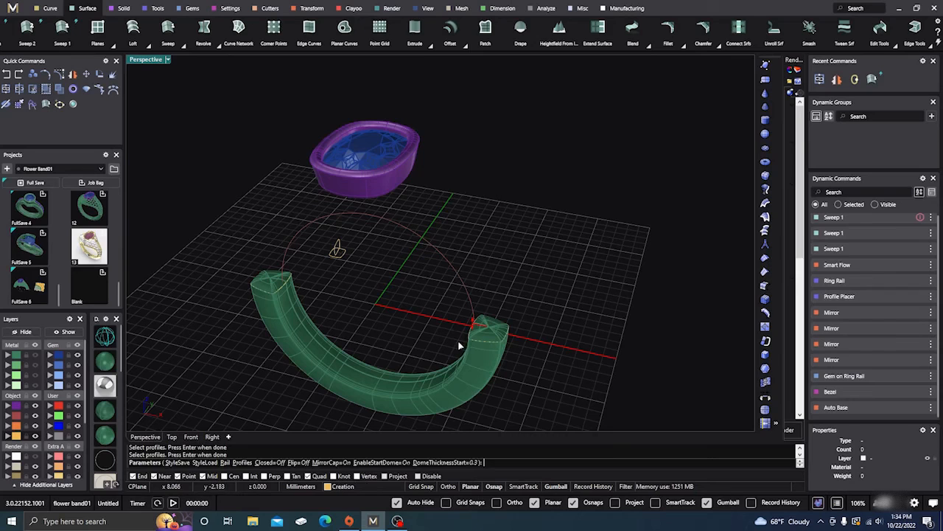
# Set the sweep's start dome thickness to 0.5 mm
pyautogui.scroll(3, 447, 338)
pyautogui.moveTo(447, 338); pyautogui.dragTo(501, 307, button='right')
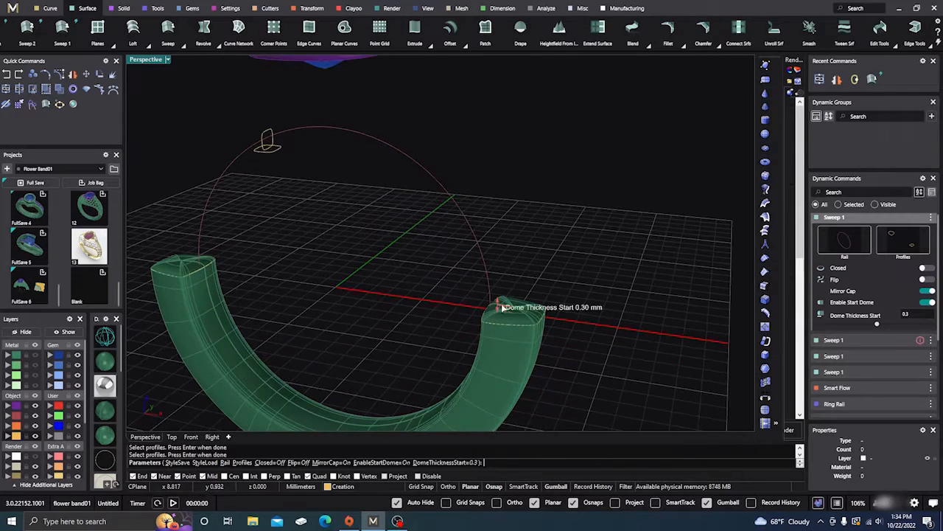
pyautogui.moveTo(500, 307); pyautogui.dragTo(499, 304)
pyautogui.scroll(-3, 397, 263)
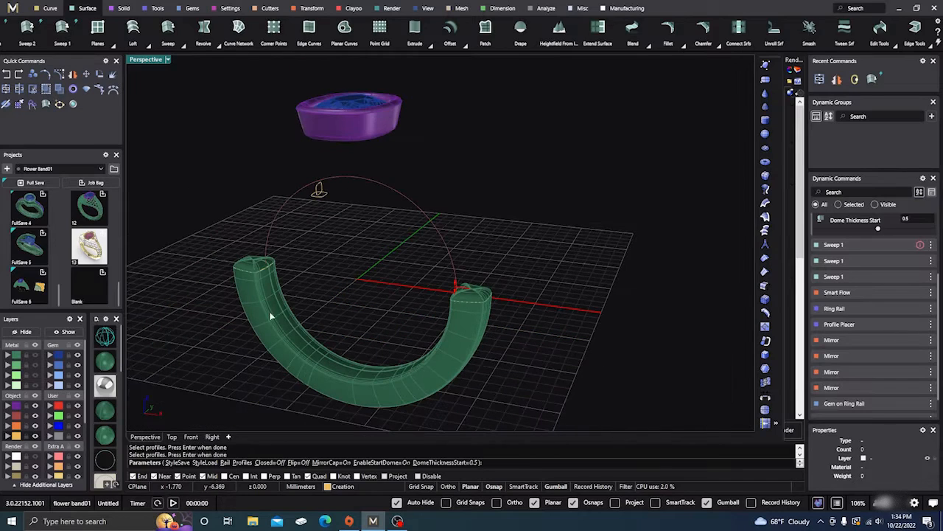
# Show the rail and lattice metal layers and examine where the swept lower shank meets the lattice band
pyautogui.click(34, 354)
pyautogui.click(34, 375)
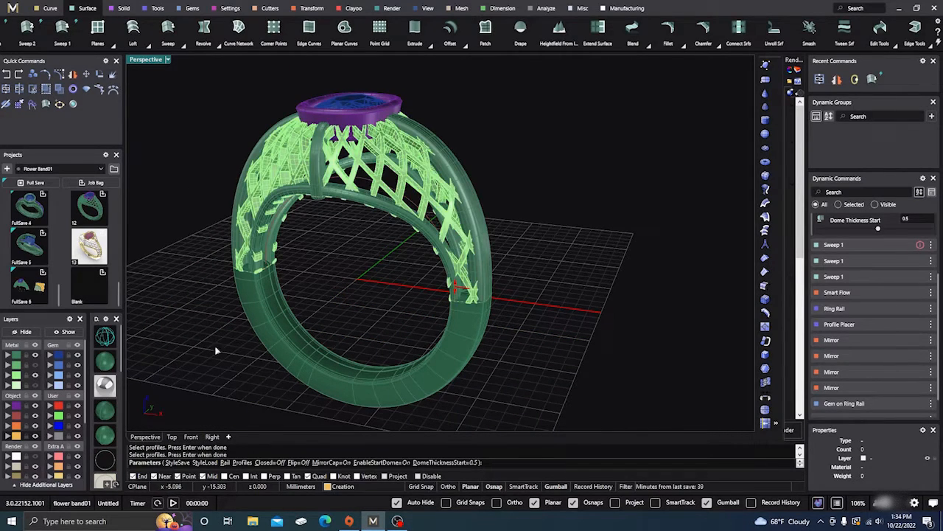
pyautogui.moveTo(369, 345); pyautogui.dragTo(295, 340, button='right')
pyautogui.scroll(10, 394, 285)
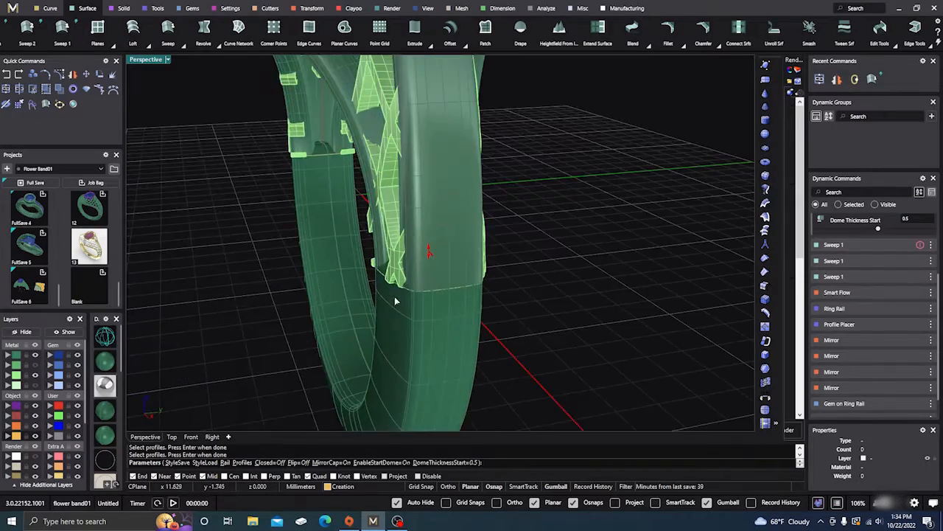
pyautogui.scroll(3, 394, 285)
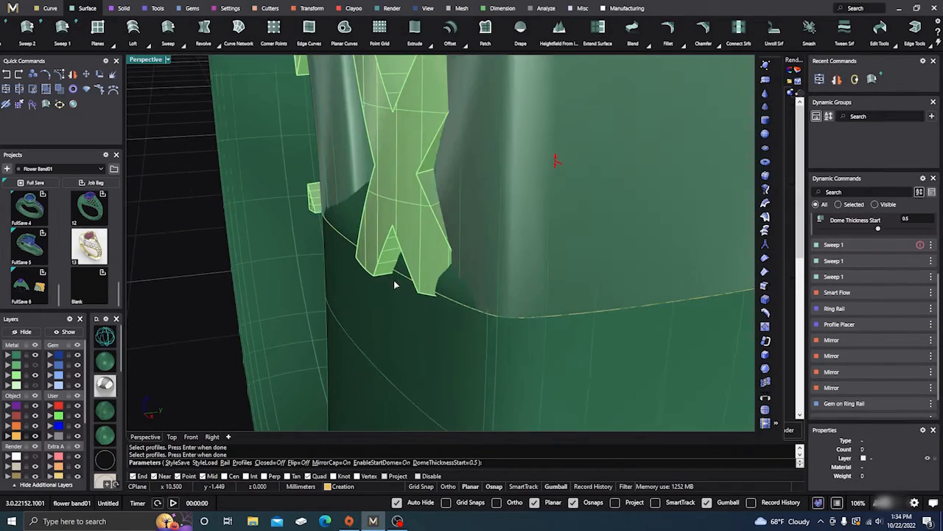
pyautogui.scroll(-6, 394, 285)
pyautogui.scroll(-5, 395, 284)
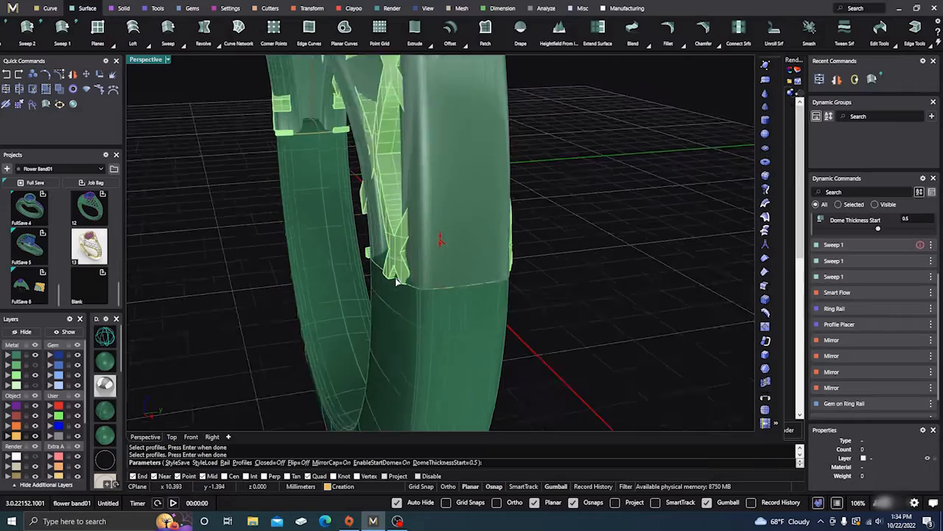
pyautogui.moveTo(395, 284)
pyautogui.mouseDown(button='right')
pyautogui.moveTo(437, 299)
pyautogui.moveTo(552, 295)
pyautogui.moveTo(548, 322)
pyautogui.moveTo(435, 325)
pyautogui.moveTo(370, 350)
pyautogui.moveTo(340, 323)
pyautogui.moveTo(316, 270)
pyautogui.moveTo(353, 255)
pyautogui.moveTo(488, 243)
pyautogui.moveTo(512, 275)
pyautogui.moveTo(423, 308)
pyautogui.moveTo(417, 295)
pyautogui.moveTo(381, 290)
pyautogui.mouseUp(button='right')
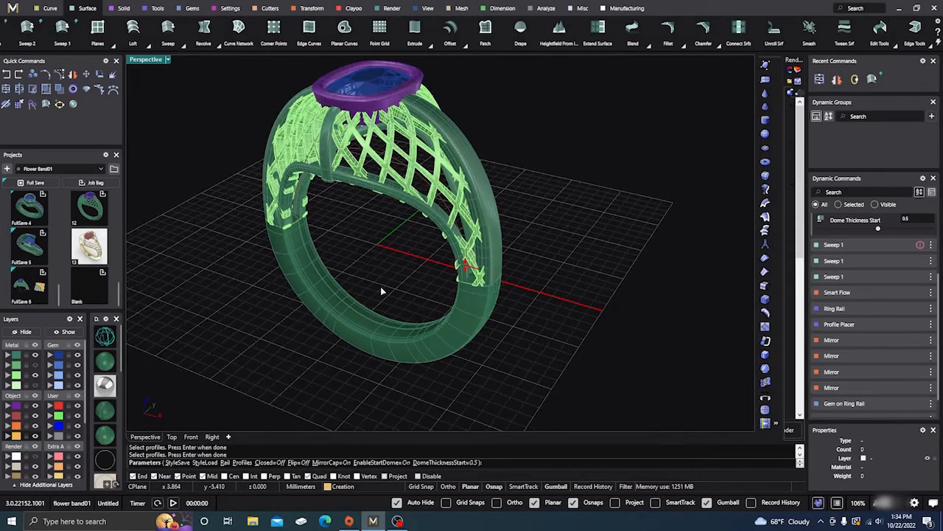
pyautogui.scroll(4, 455, 294)
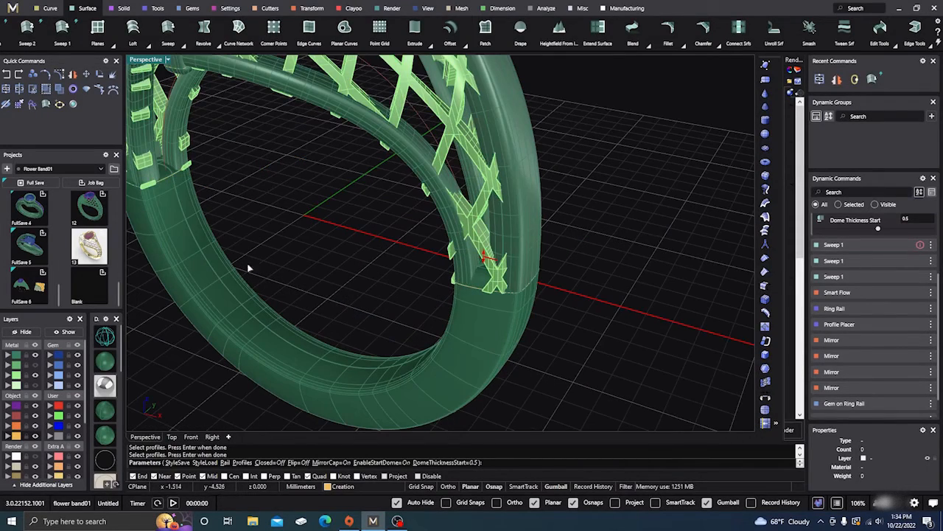
# Cancel the trial sweep and hide the rail and lattice metal layers again
pyautogui.press('Escape')
pyautogui.click(35, 355)
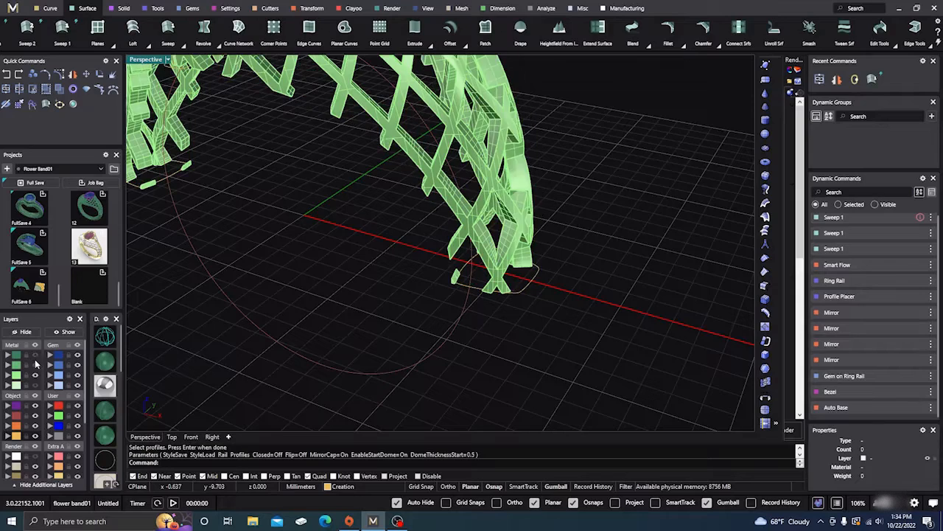
pyautogui.click(34, 375)
# Bow the near side of the shank profile slightly outward by moving its two middle control points along negative Y
pyautogui.click(486, 287)
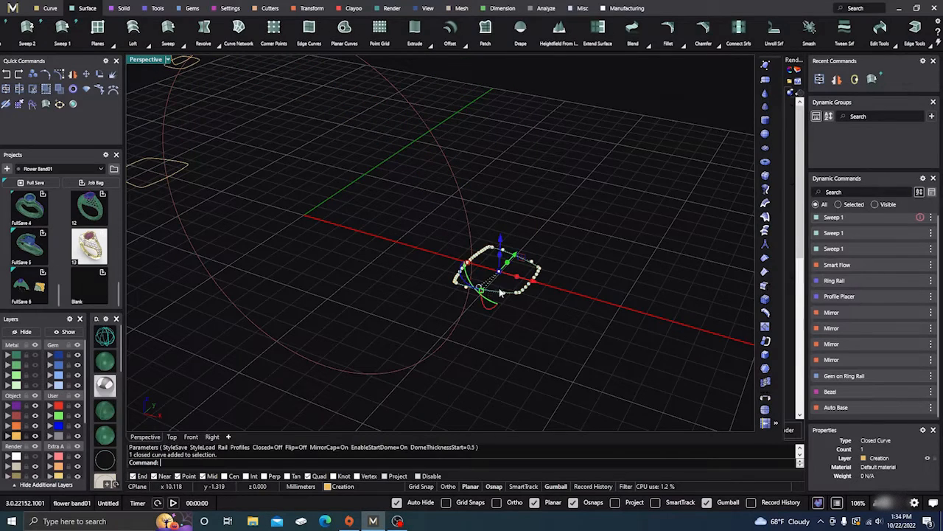
pyautogui.moveTo(486, 287); pyautogui.dragTo(478, 318, button='right')
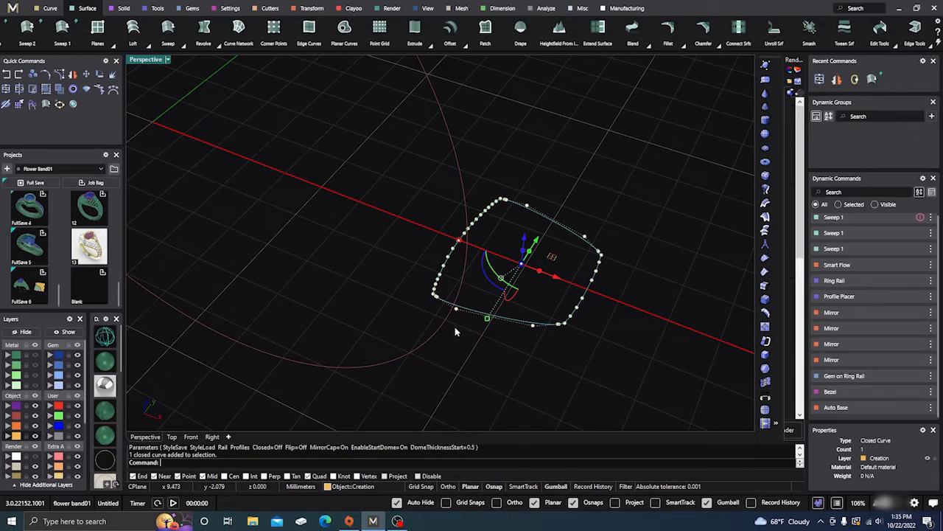
pyautogui.click(456, 312)
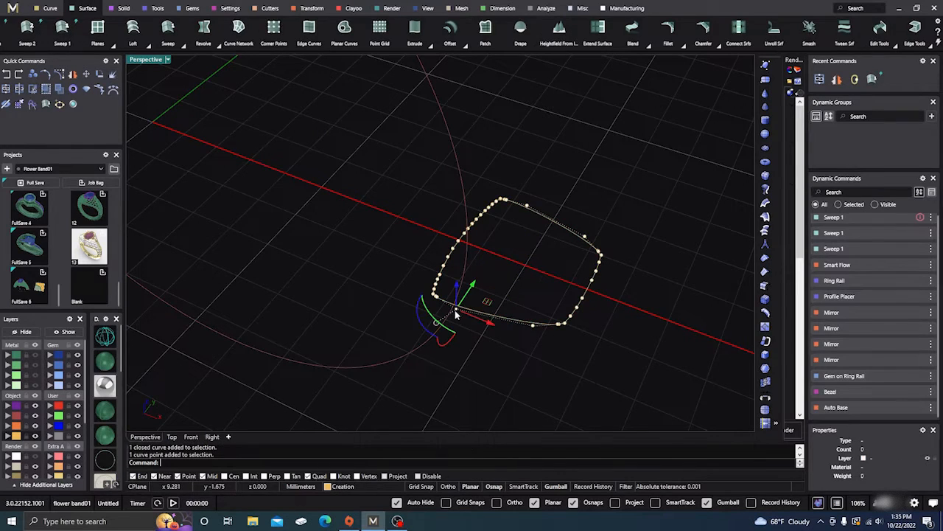
pyautogui.keyDown('shift'); pyautogui.click(535, 330); pyautogui.keyUp('shift')
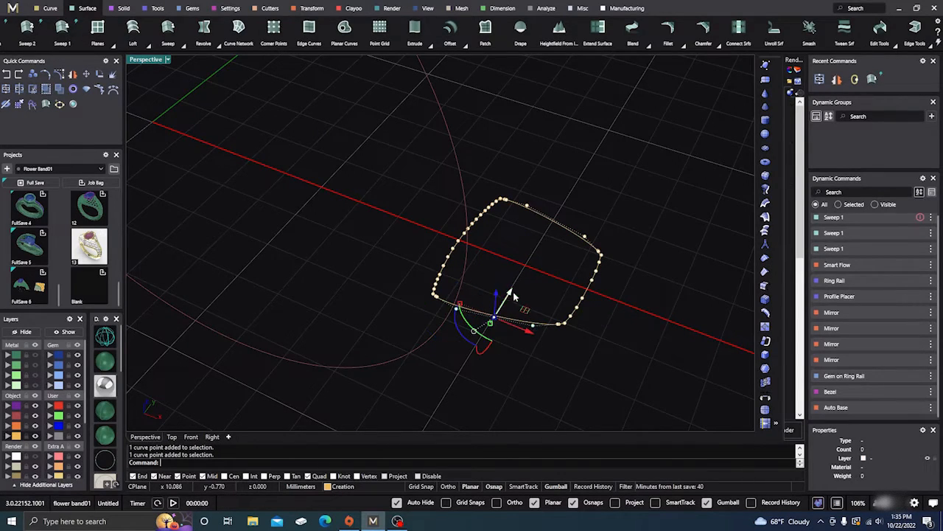
pyautogui.moveTo(512, 294); pyautogui.dragTo(508, 298)
pyautogui.press('Escape')
pyautogui.press('Escape')
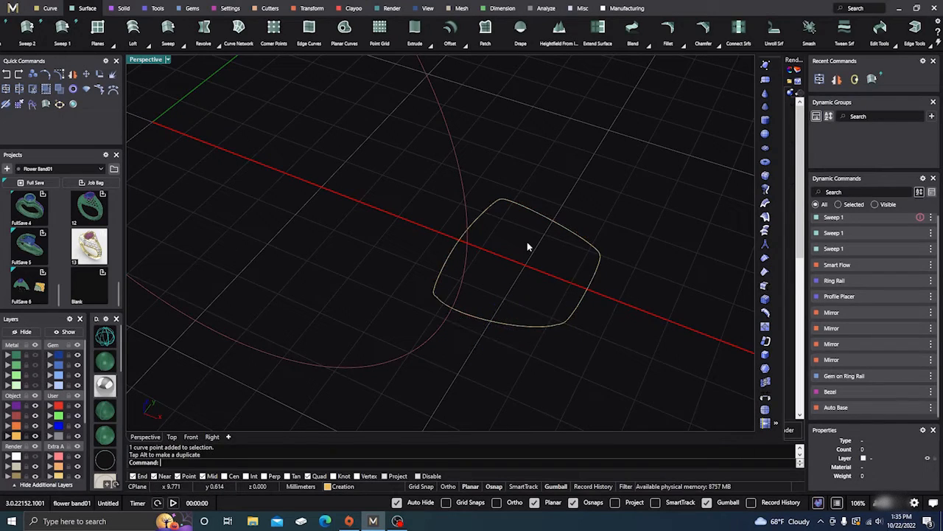
# Bow the far side of the shank profile slightly outward by moving its two middle control points along positive Y
pyautogui.click(522, 208)
pyautogui.click(527, 206)
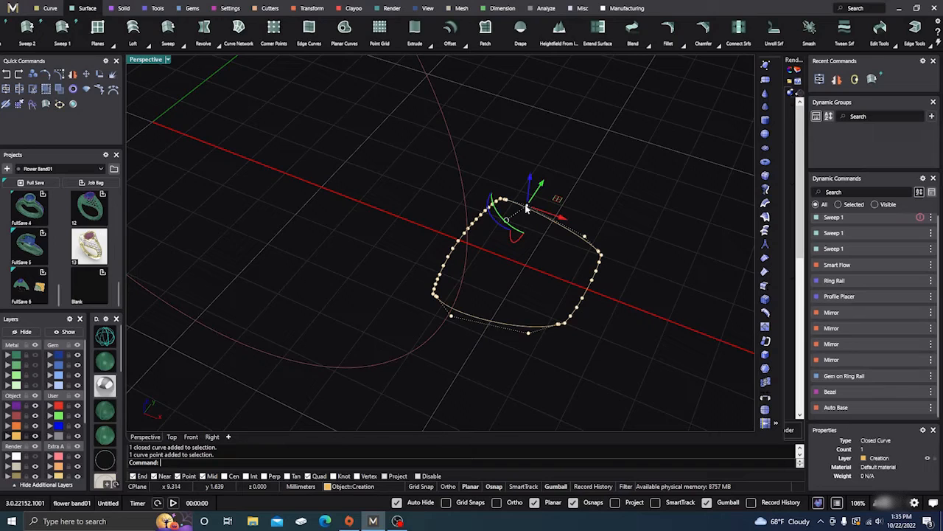
pyautogui.keyDown('shift'); pyautogui.click(585, 238); pyautogui.keyUp('shift')
pyautogui.moveTo(568, 201); pyautogui.dragTo(577, 197)
pyautogui.press('Escape')
pyautogui.press('Escape')
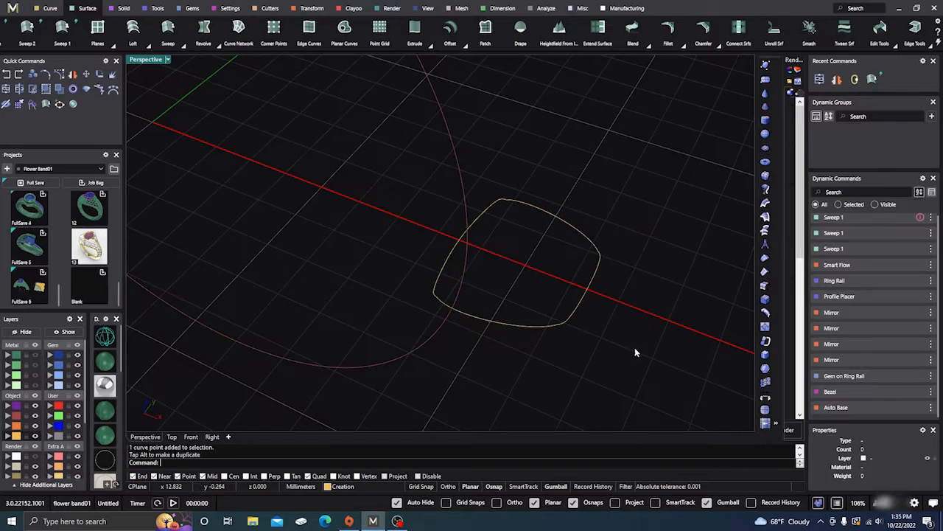
# Delete the old opposite shank profile and mirror a copy of the refined profile about the origin across the Y axis
pyautogui.scroll(-10, 566, 366)
pyautogui.click(331, 268)
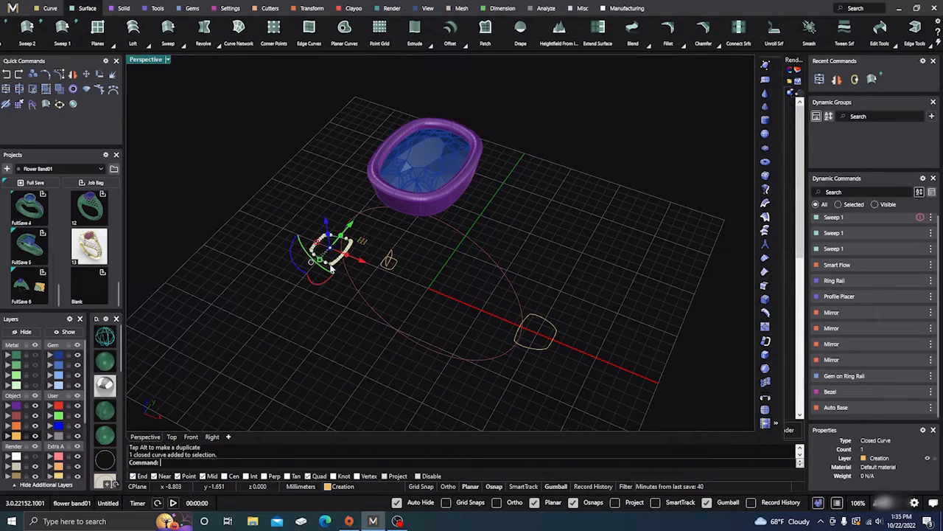
pyautogui.press('Delete')
pyautogui.click(530, 343)
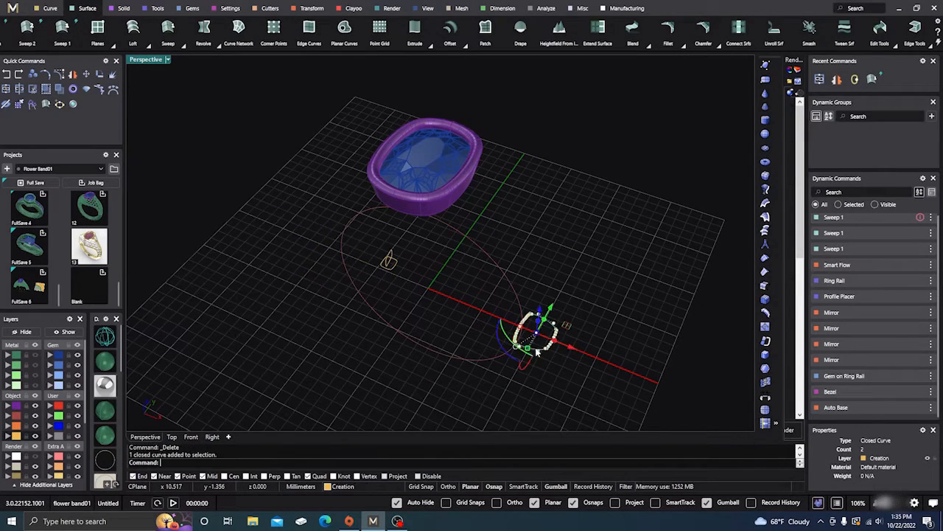
pyautogui.click(73, 75)
pyautogui.click(428, 287)
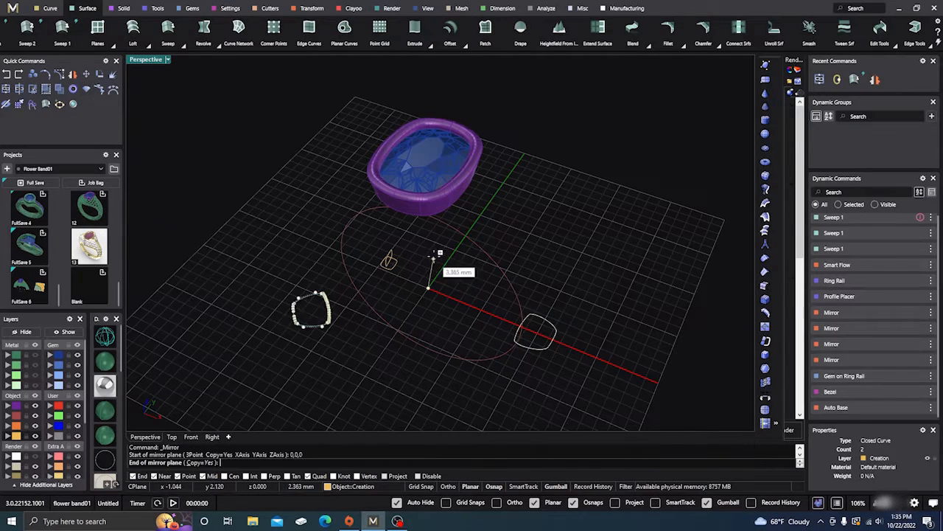
pyautogui.click(452, 255)
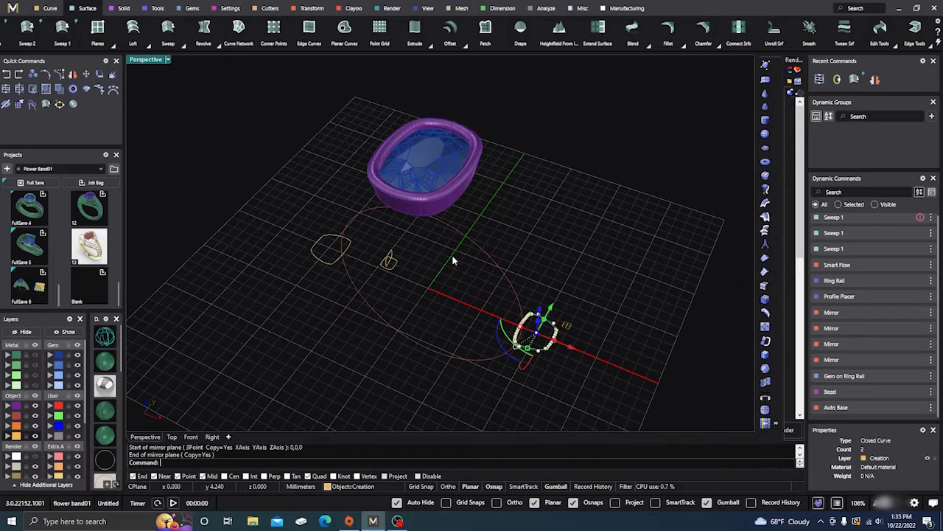
pyautogui.click(524, 211)
# Create a Sweep 1 along the ring rail through the refined shank profile and its mirrored copy
pyautogui.scroll(-4, 469, 301)
pyautogui.moveTo(475, 319); pyautogui.dragTo(479, 284, button='right')
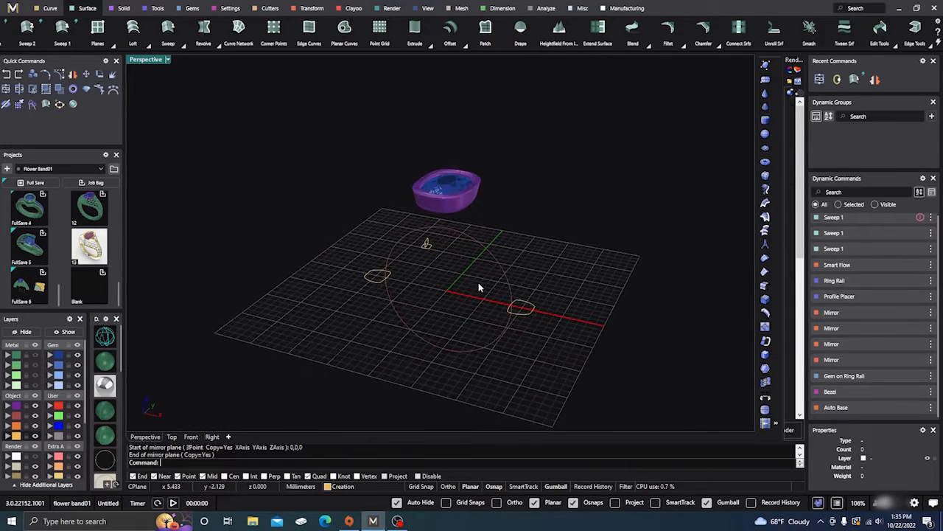
pyautogui.click(61, 28)
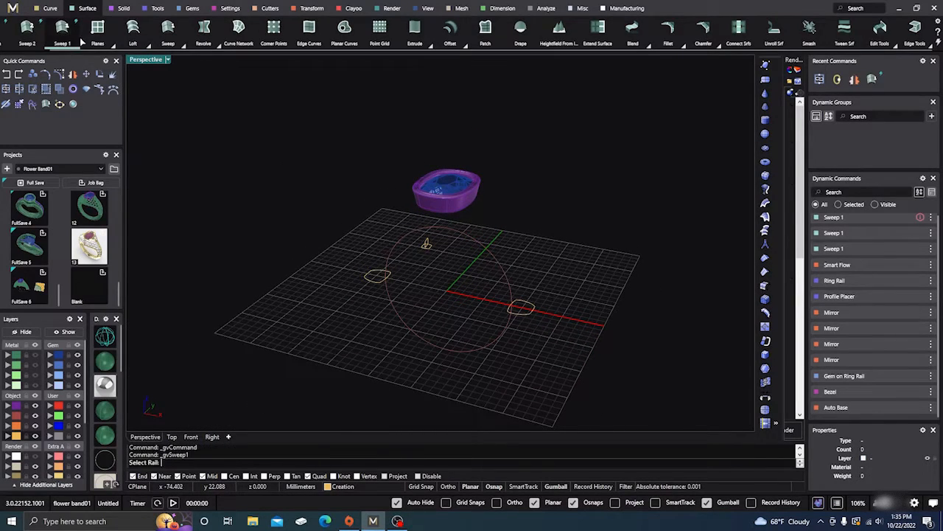
pyautogui.click(440, 351)
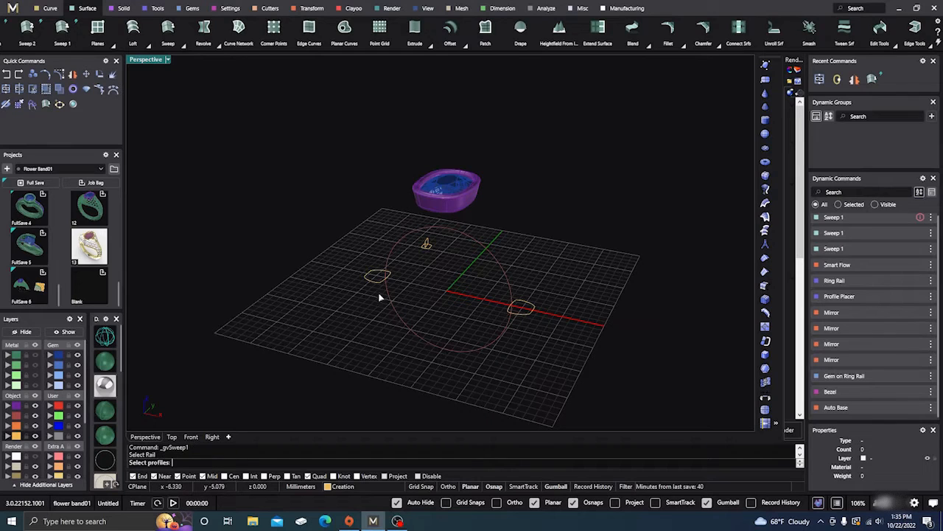
pyautogui.click(528, 315)
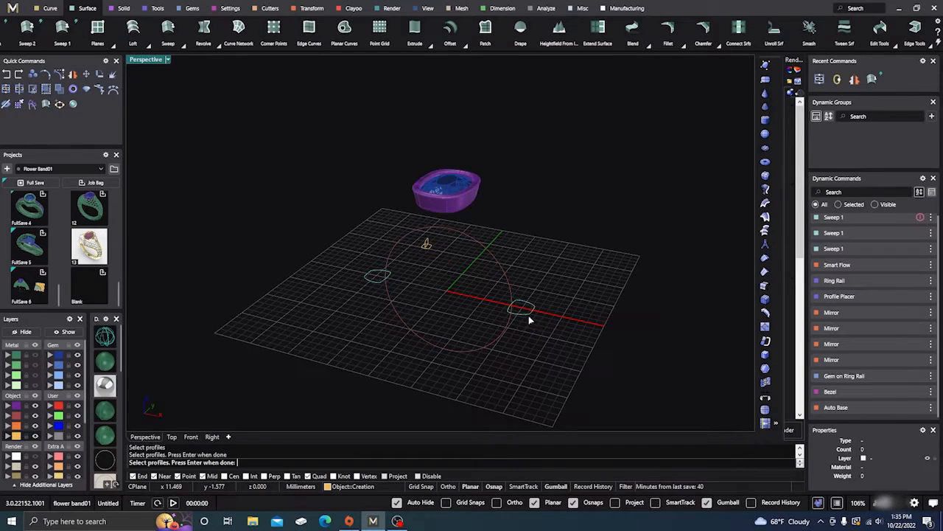
pyautogui.press('Return')
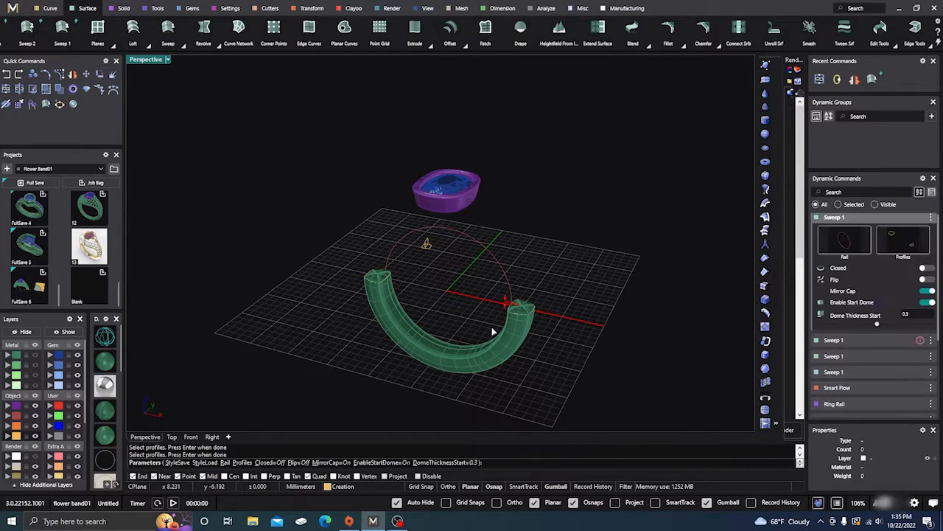
# Try a start dome thickness of 0.9 mm on the sweep and show the rail and lattice metal layers
pyautogui.scroll(3, 499, 314)
pyautogui.moveTo(528, 291); pyautogui.dragTo(527, 281)
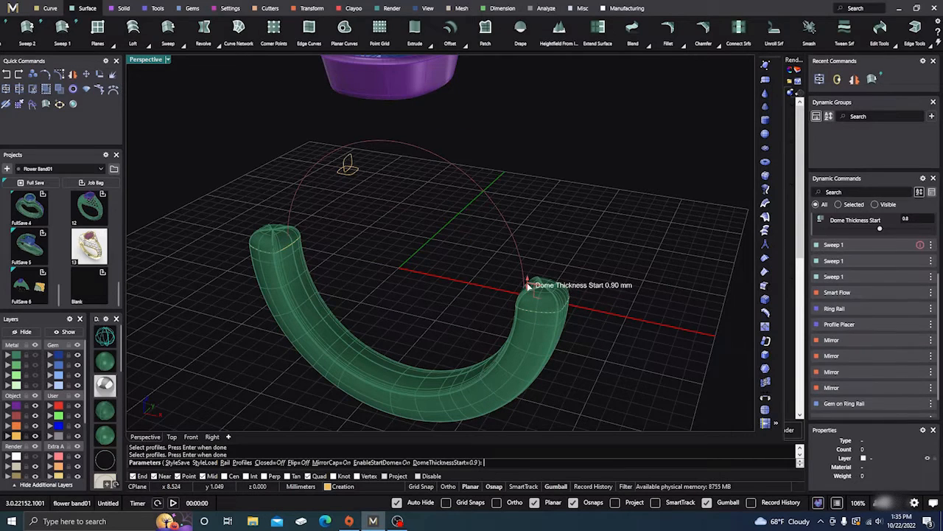
pyautogui.click(35, 355)
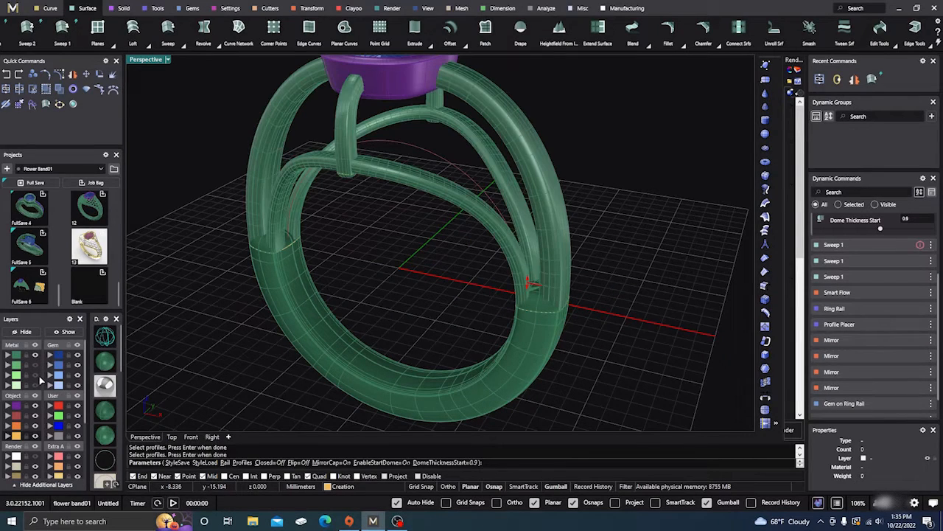
pyautogui.click(35, 374)
pyautogui.moveTo(426, 340); pyautogui.dragTo(470, 325, button='right')
pyautogui.scroll(3, 536, 273)
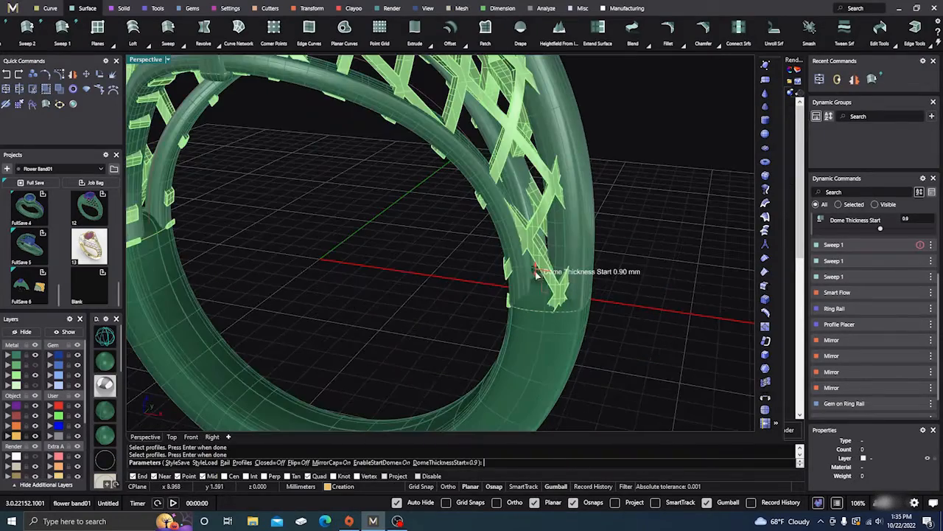
# Set the sweep's start dome thickness to 0 and accept the lower shank
pyautogui.moveTo(538, 271); pyautogui.dragTo(542, 294)
pyautogui.moveTo(483, 340); pyautogui.dragTo(346, 354, button='right')
pyautogui.press('Return')
pyautogui.scroll(-4, 468, 305)
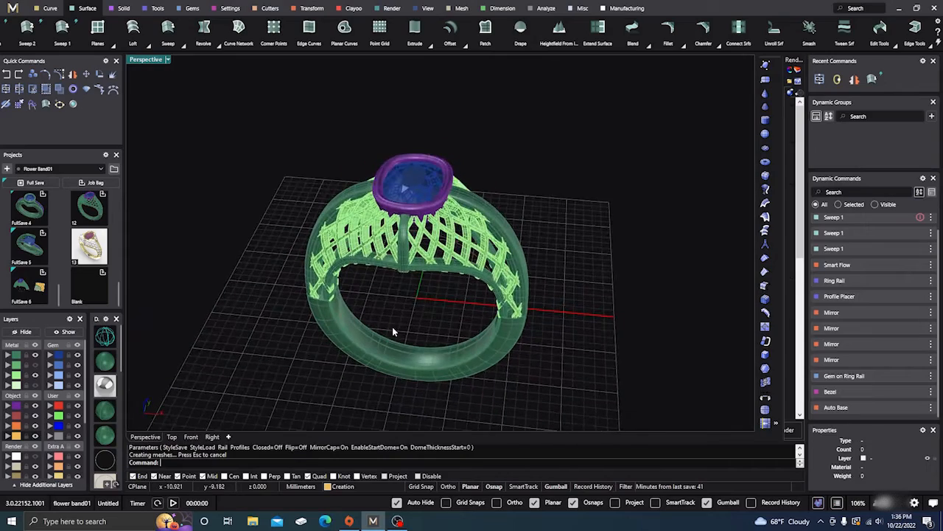
# Examine the completed ring from the front and in perspective, checking how the lower shank joins the lattice band
pyautogui.moveTo(392, 332); pyautogui.dragTo(293, 417, button='right')
pyautogui.click(191, 436)
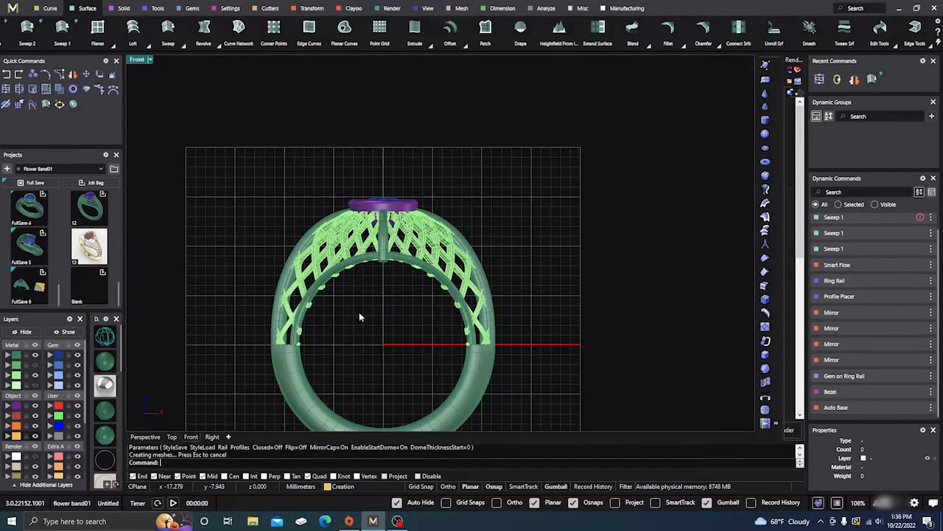
pyautogui.scroll(-4, 375, 330)
pyautogui.scroll(5, 377, 332)
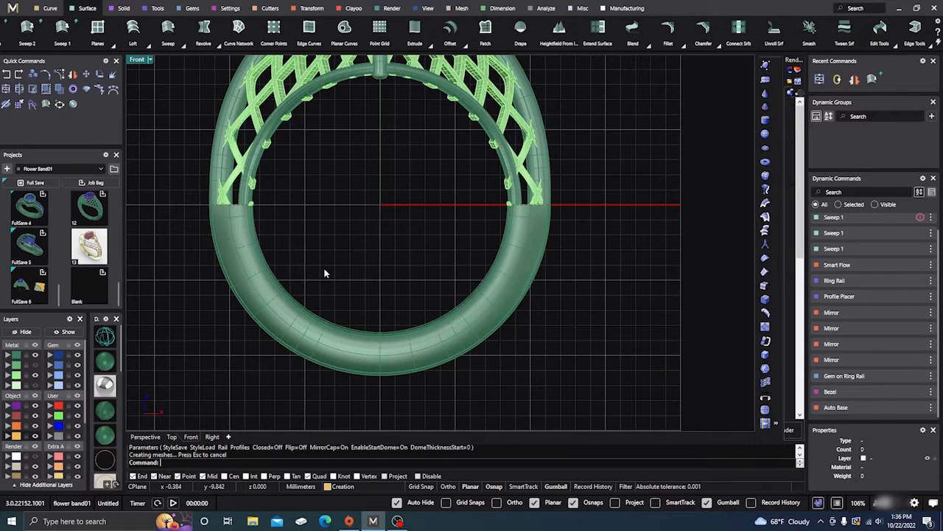
pyautogui.click(146, 437)
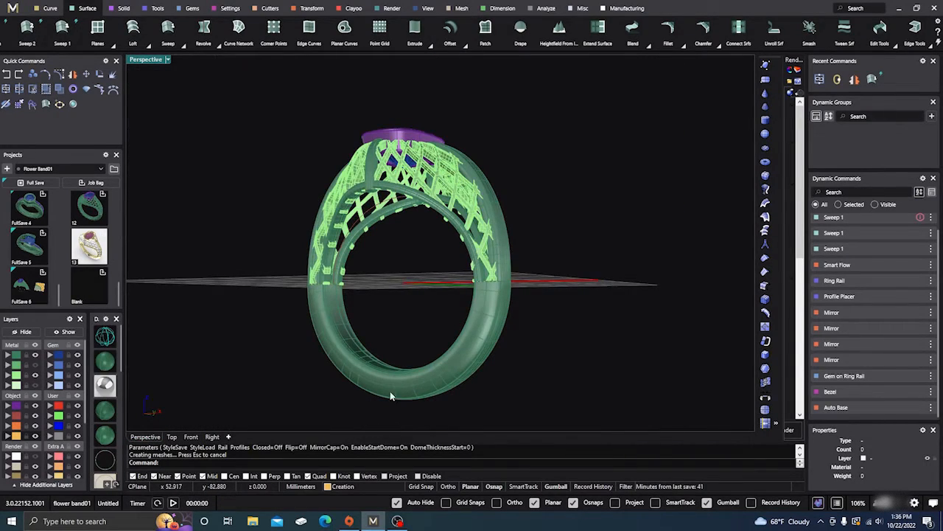
pyautogui.scroll(-6, 423, 299)
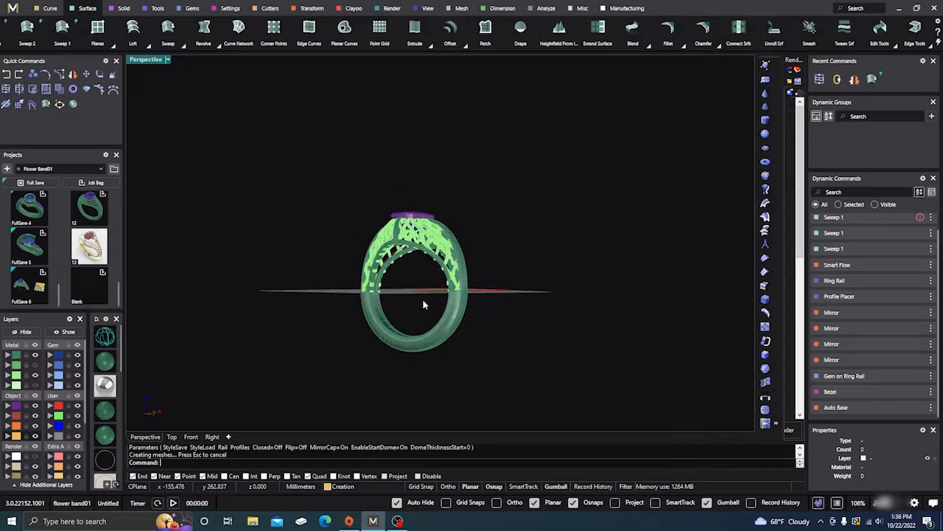
pyautogui.moveTo(422, 298); pyautogui.dragTo(354, 289, button='right')
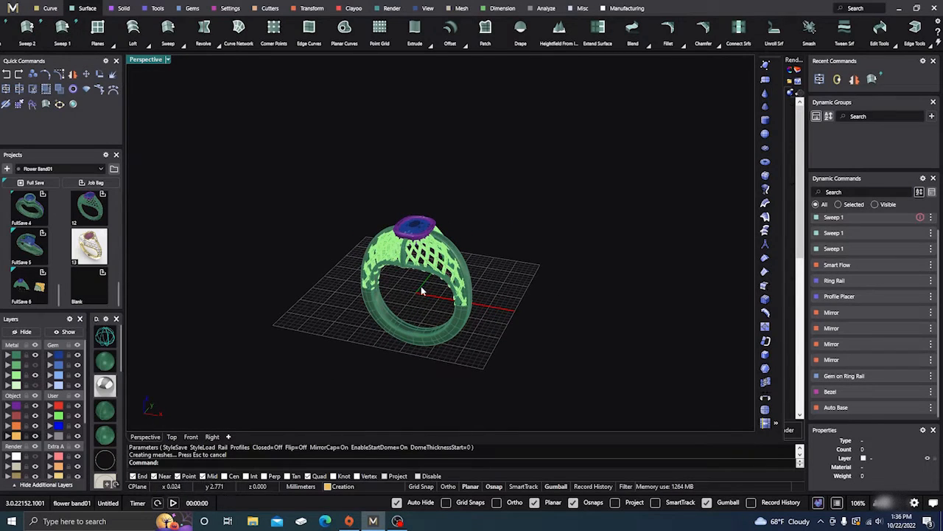
pyautogui.moveTo(423, 292); pyautogui.dragTo(467, 263, button='right')
# Offset the finger-size ring curve by about 0.3 mm and select the offset curve
pyautogui.scroll(5, 417, 303)
pyautogui.scroll(5, 406, 326)
pyautogui.scroll(5, 465, 251)
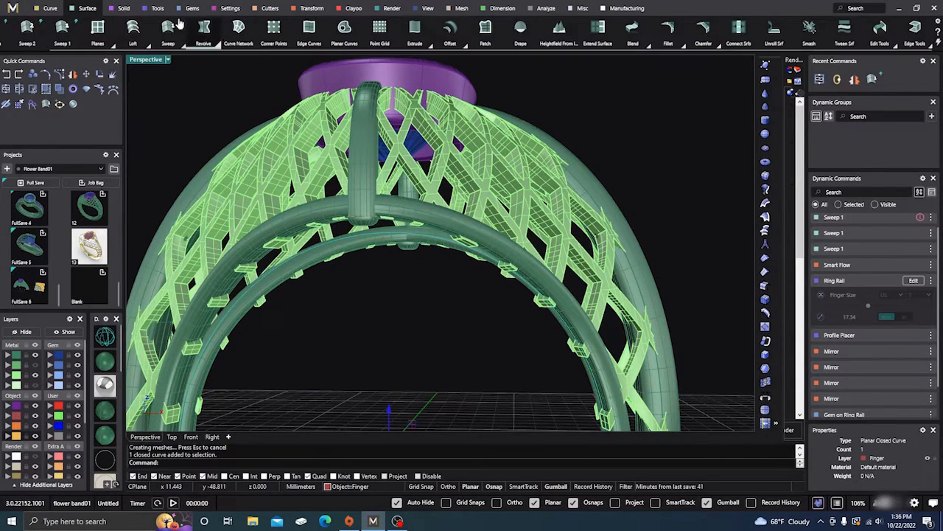
pyautogui.click(49, 8)
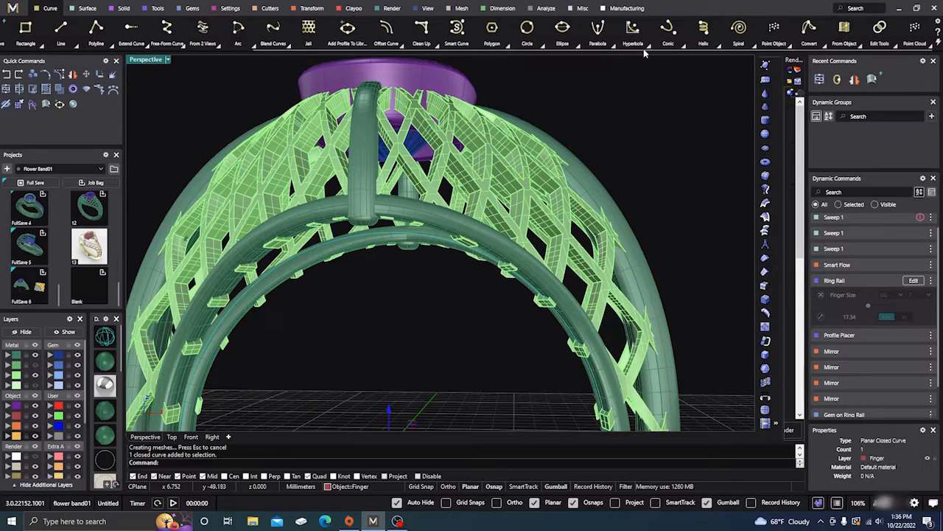
pyautogui.click(399, 45)
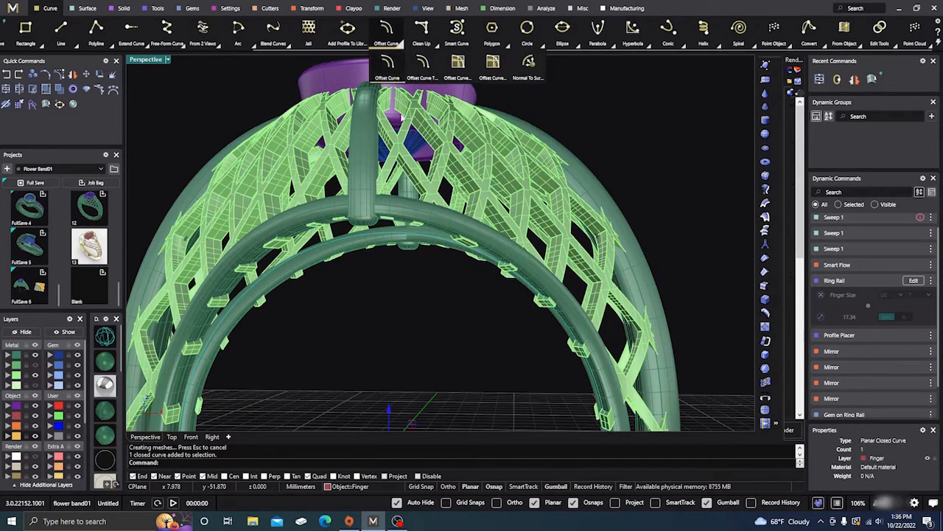
pyautogui.click(389, 63)
pyautogui.click(418, 223)
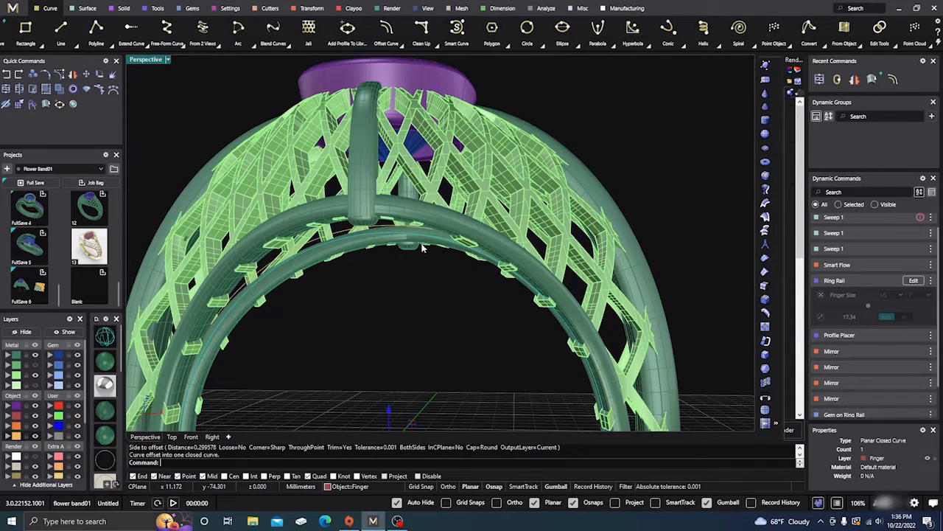
pyautogui.click(392, 227)
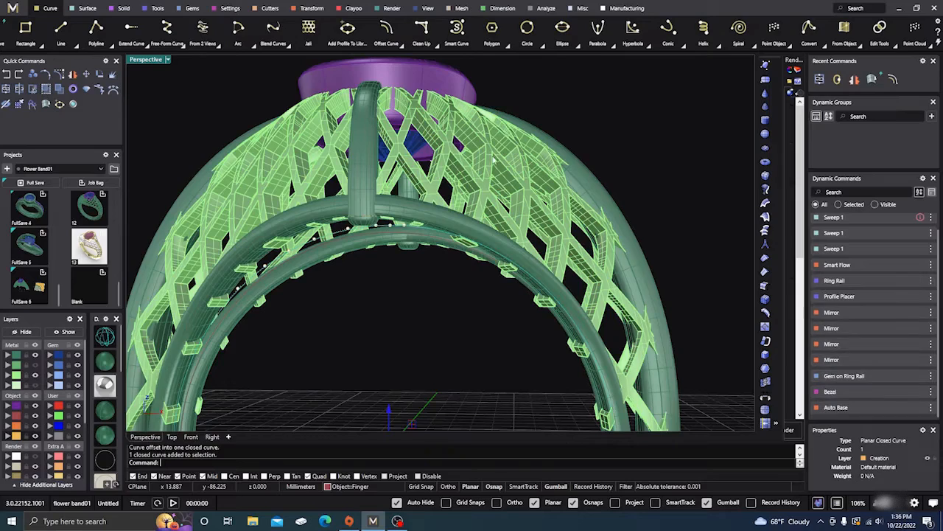
# Extrude the offset finger curve as a solid cylinder to both sides, extending well past the ring front and back
pyautogui.scroll(-7, 495, 161)
pyautogui.moveTo(527, 218); pyautogui.dragTo(452, 246, button='right')
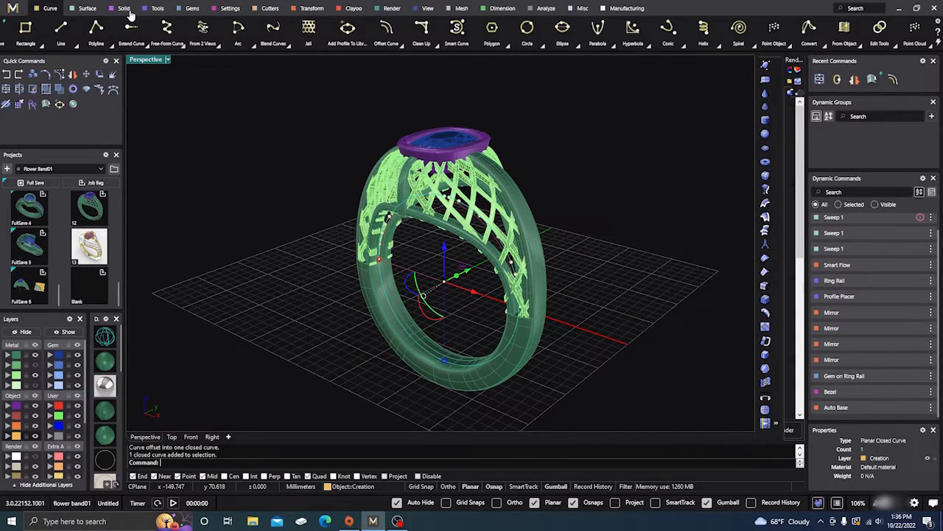
pyautogui.click(124, 9)
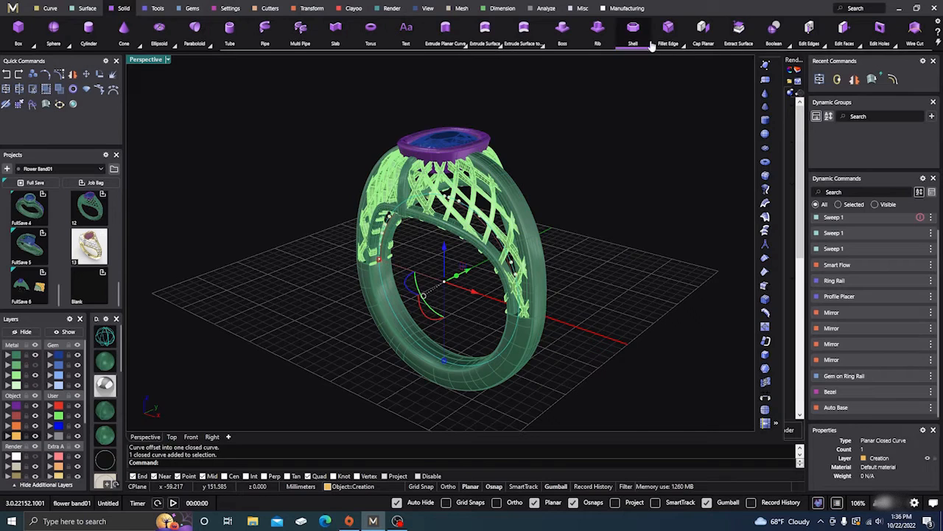
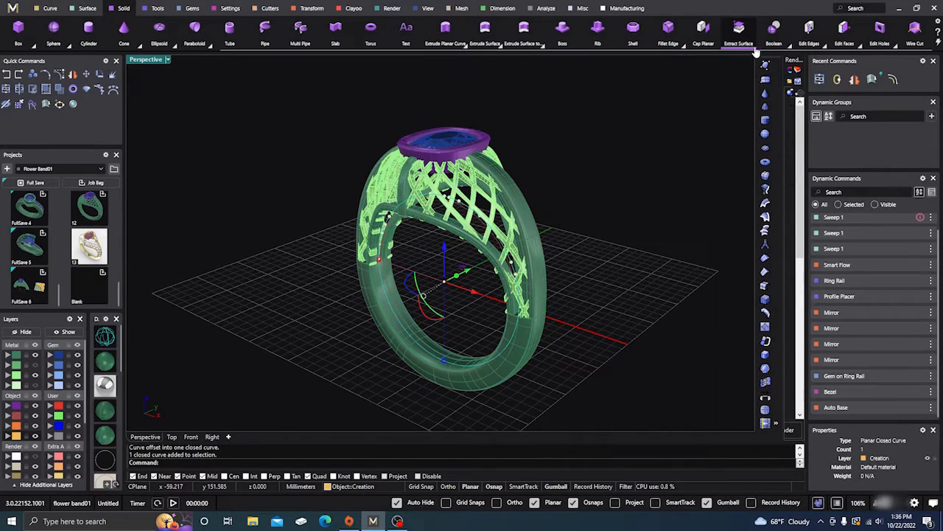
pyautogui.click(466, 44)
pyautogui.click(543, 78)
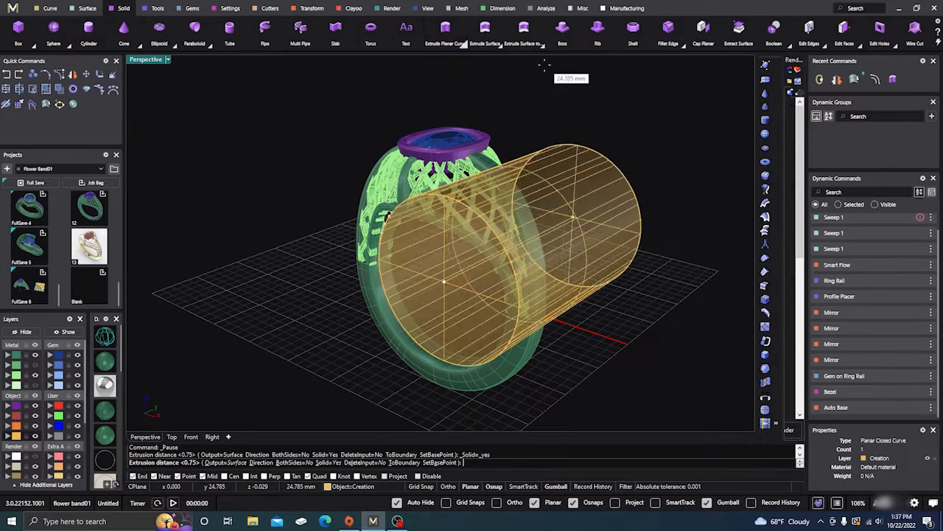
pyautogui.click(292, 462)
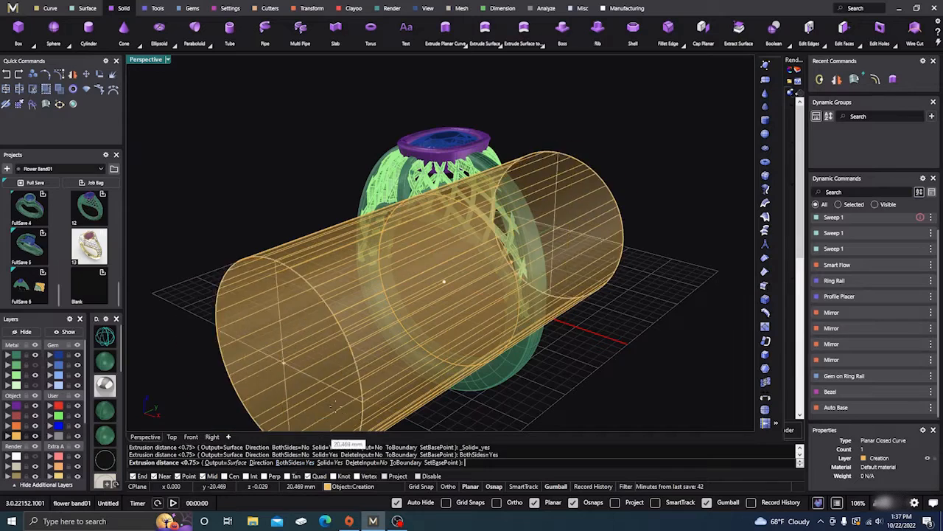
pyautogui.click(309, 302)
# Try subtracting the cylinder from only the lattice pieces with a Boolean Difference
pyautogui.moveTo(215, 224); pyautogui.dragTo(373, 197, button='right')
pyautogui.click(400, 183)
pyautogui.moveTo(565, 215); pyautogui.dragTo(478, 227, button='right')
pyautogui.keyDown('shift'); pyautogui.click(466, 225); pyautogui.keyUp('shift')
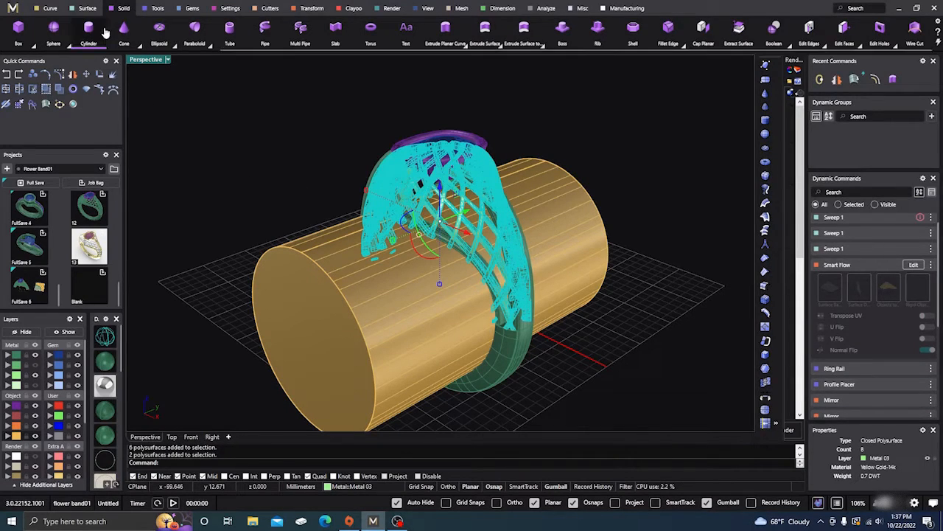
pyautogui.scroll(3, 103, 30)
pyautogui.scroll(1, 105, 31)
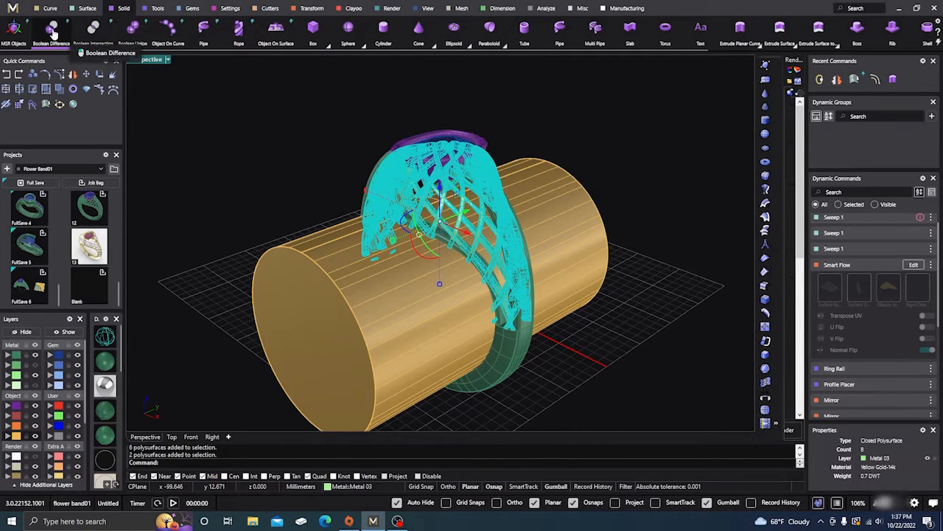
pyautogui.click(51, 29)
pyautogui.click(377, 314)
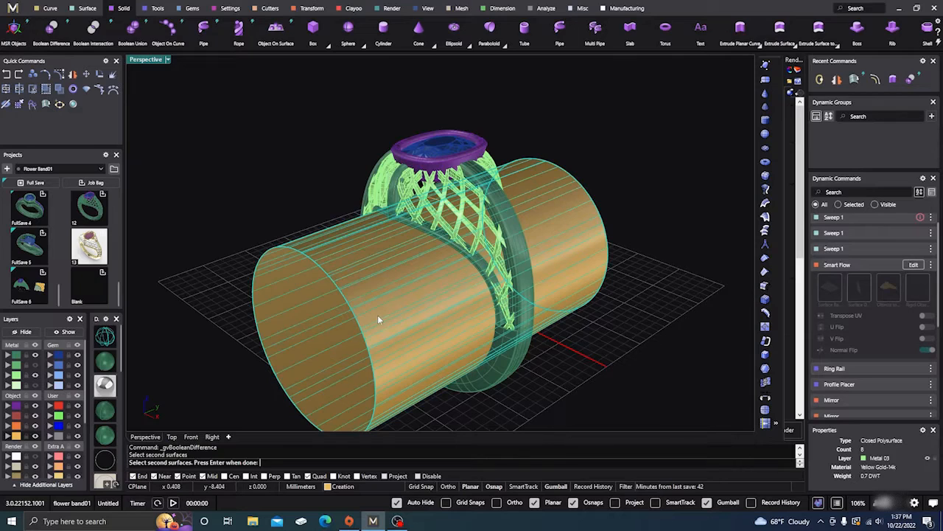
pyautogui.click(376, 312)
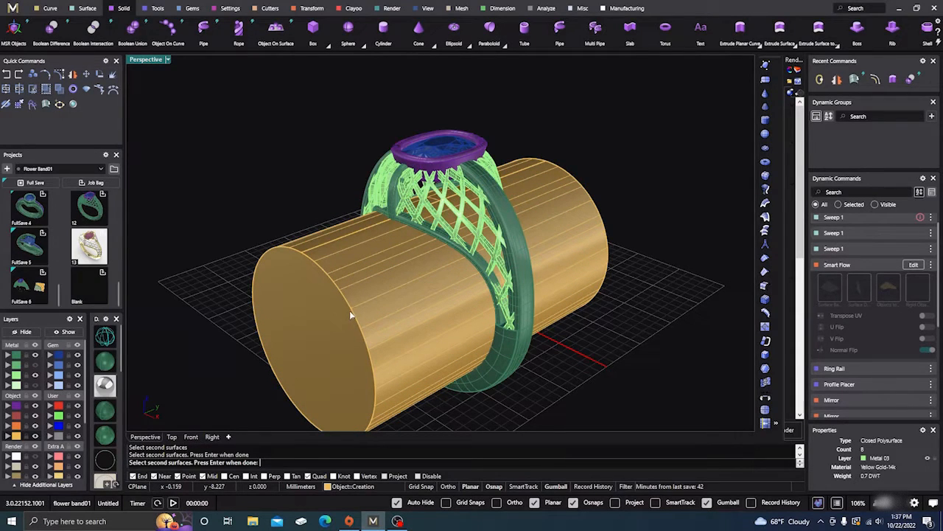
pyautogui.press('Return')
# Inspect how the vertical bars end inside the ring and undo the lattice-only Boolean Difference
pyautogui.moveTo(337, 337); pyautogui.dragTo(394, 304, button='right')
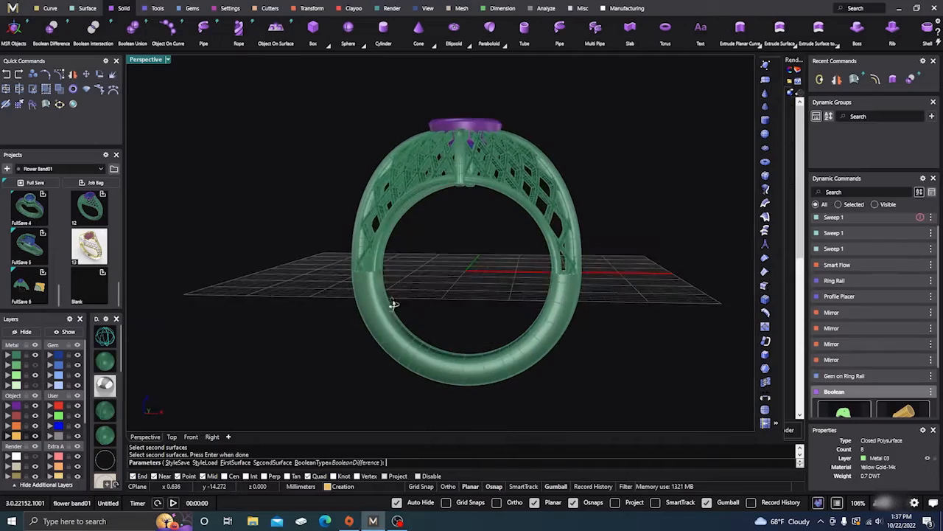
pyautogui.scroll(3, 412, 221)
pyautogui.moveTo(404, 227); pyautogui.dragTo(371, 230, button='right')
pyautogui.scroll(8, 398, 179)
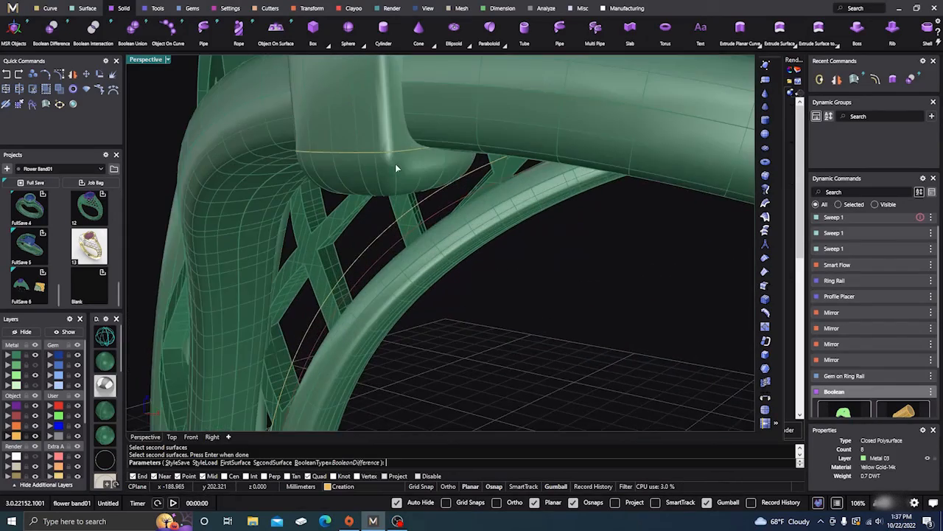
pyautogui.scroll(-8, 395, 164)
pyautogui.moveTo(444, 225); pyautogui.dragTo(441, 270, button='right')
pyautogui.scroll(-6, 450, 237)
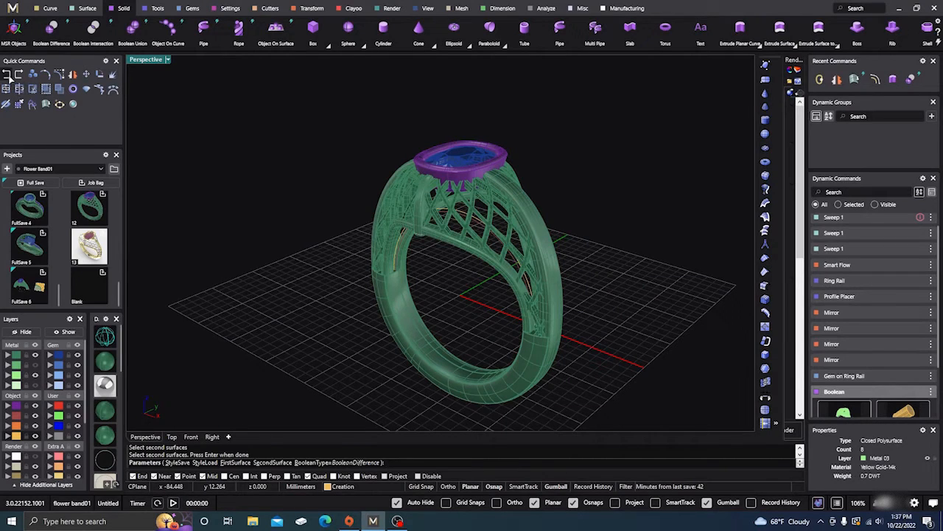
pyautogui.click(33, 89)
pyautogui.click(544, 286)
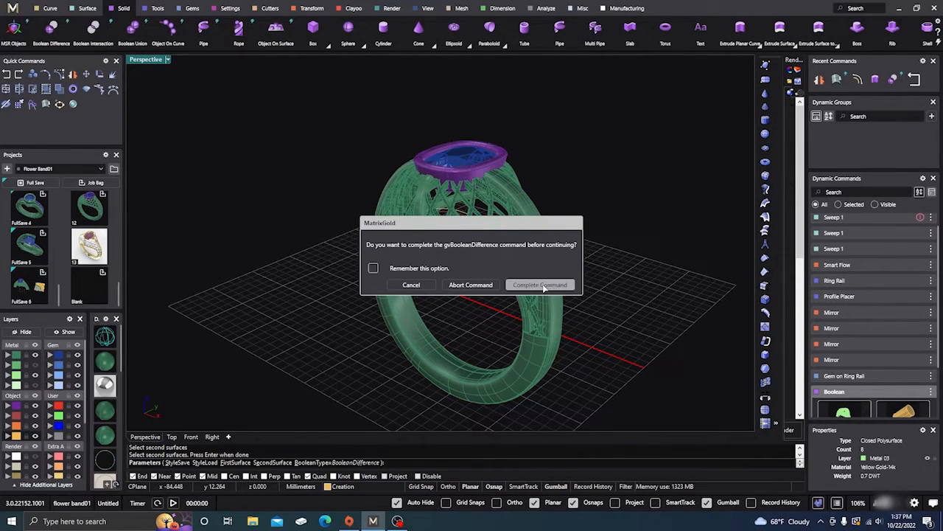
pyautogui.click(479, 286)
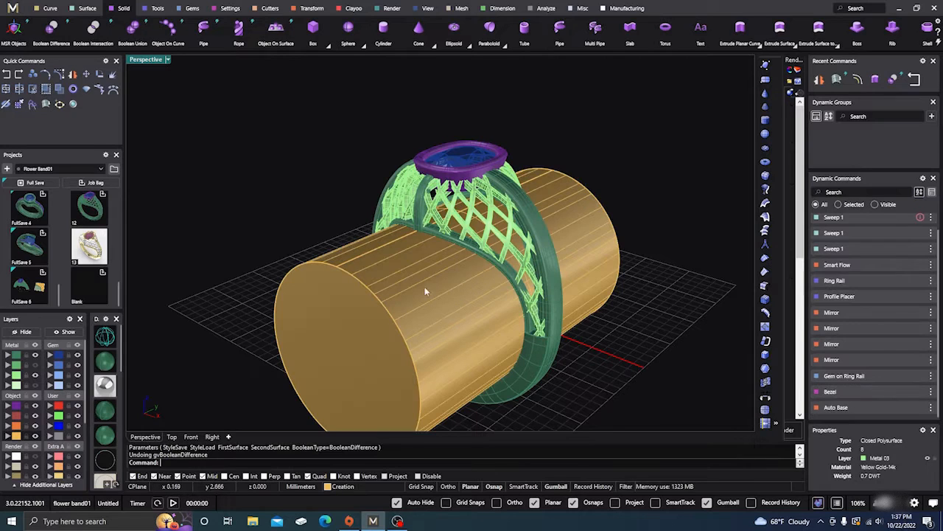
# Subtract the cylinder from the lattice pieces and the front and back vertical bars with a Boolean Difference
pyautogui.click(426, 253)
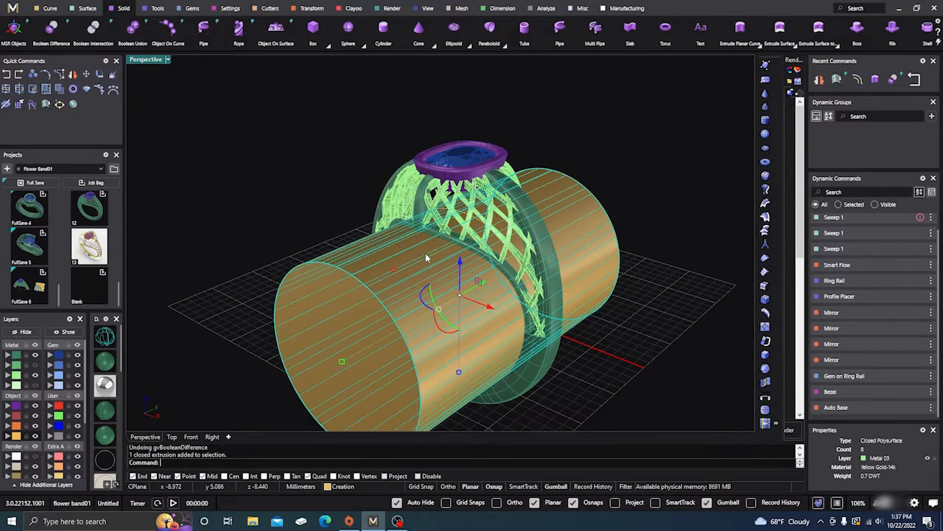
pyautogui.click(357, 174)
pyautogui.click(398, 196)
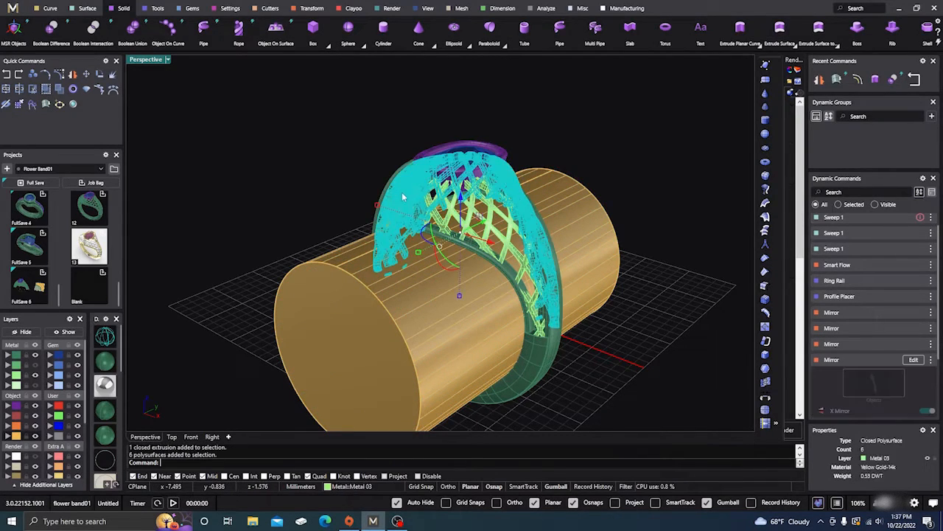
pyautogui.keyDown('shift'); pyautogui.click(469, 218); pyautogui.keyUp('shift')
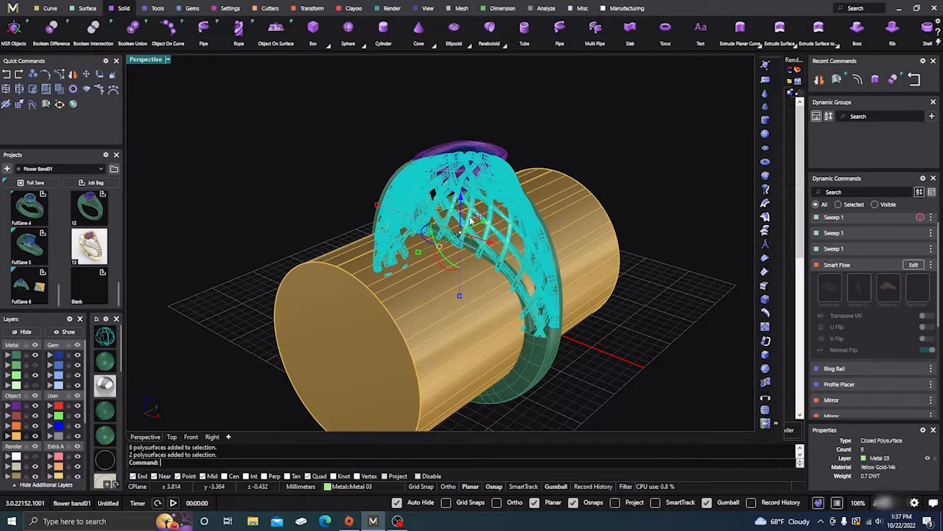
pyautogui.moveTo(435, 202); pyautogui.dragTo(447, 227, button='right')
pyautogui.scroll(6, 447, 229)
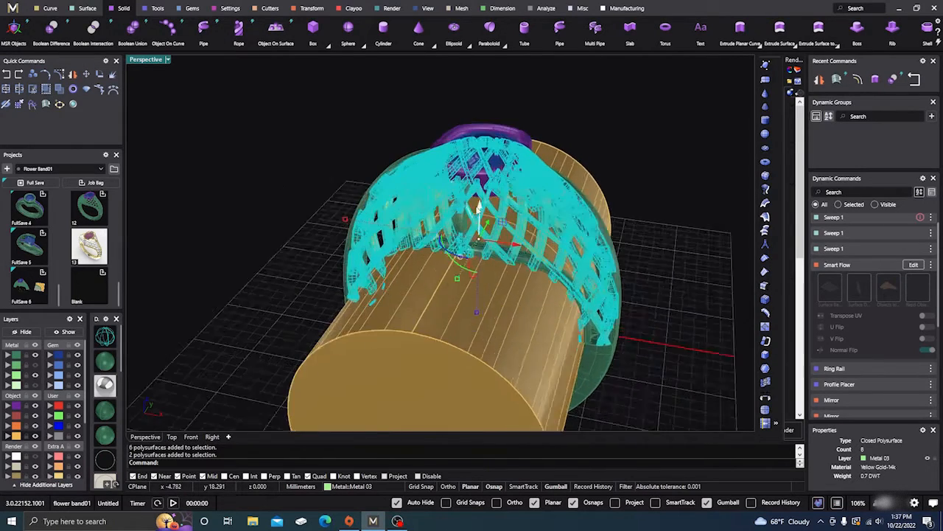
pyautogui.keyDown('shift'); pyautogui.click(453, 238); pyautogui.keyUp('shift')
pyautogui.scroll(-4, 543, 243)
pyautogui.moveTo(563, 248); pyautogui.dragTo(393, 269, button='right')
pyautogui.scroll(7, 400, 242)
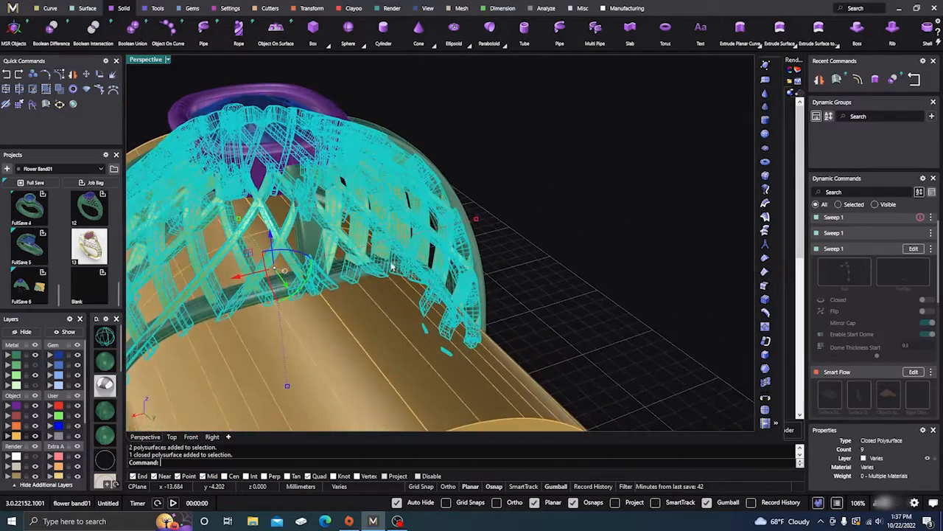
pyautogui.keyDown('shift'); pyautogui.click(317, 240); pyautogui.keyUp('shift')
pyautogui.scroll(-6, 516, 238)
pyautogui.moveTo(527, 242); pyautogui.dragTo(559, 285, button='right')
pyautogui.moveTo(341, 356); pyautogui.dragTo(401, 348, button='right')
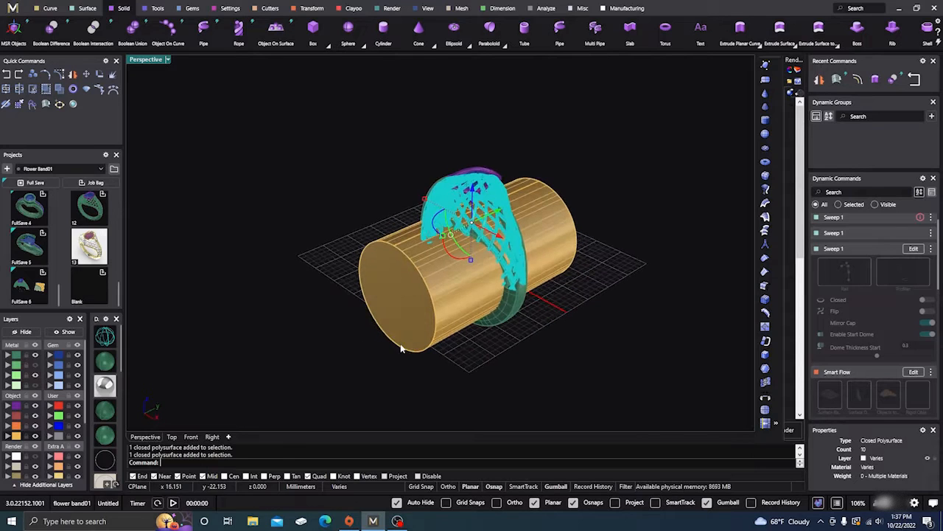
pyautogui.rightClick(402, 348)
pyautogui.click(444, 272)
pyautogui.rightClick(406, 296)
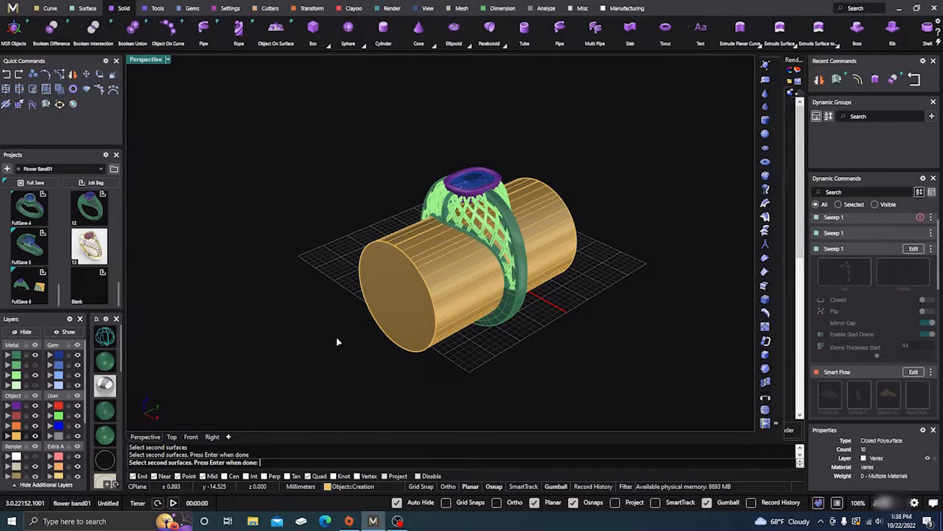
# Examine the cut ends of the bars and lattice inside the finger hole and accept the Boolean Difference
pyautogui.moveTo(336, 338); pyautogui.dragTo(399, 333, button='right')
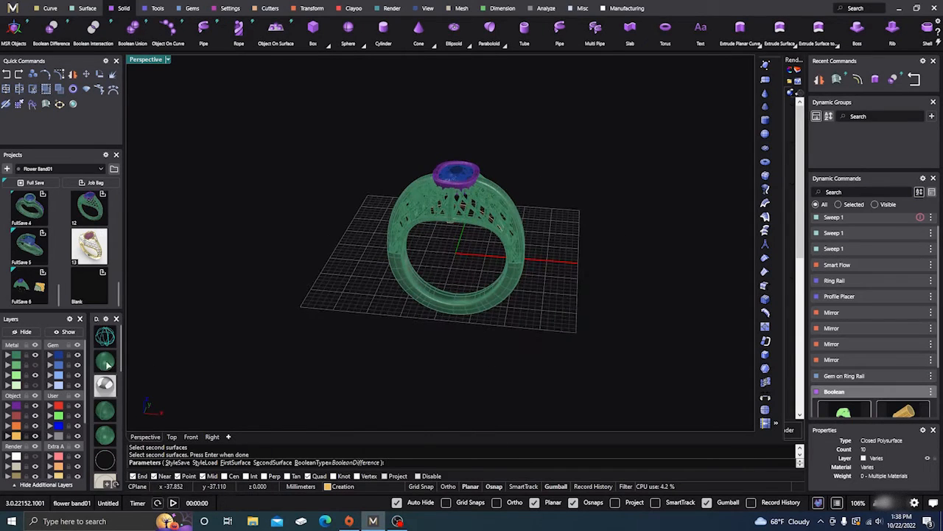
pyautogui.scroll(5, 458, 217)
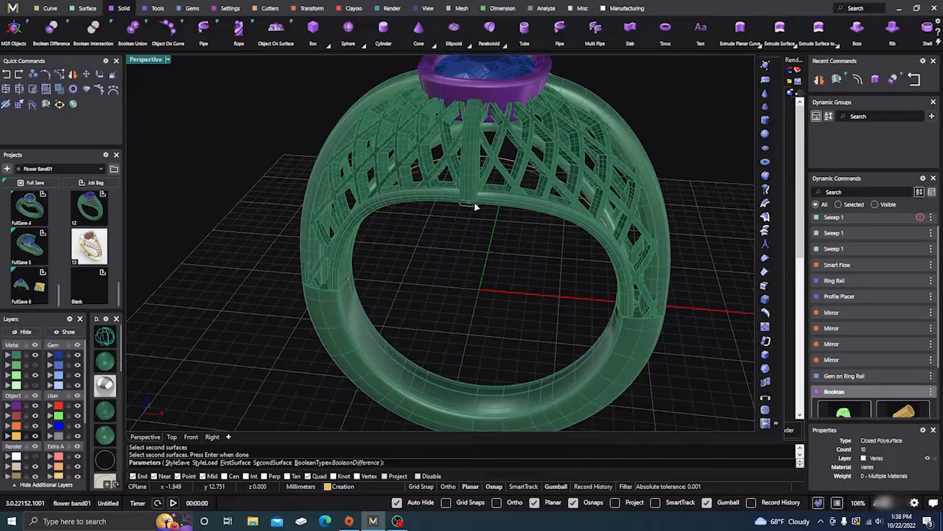
pyautogui.scroll(3, 475, 207)
pyautogui.moveTo(481, 249); pyautogui.dragTo(464, 208, button='right')
pyautogui.scroll(2, 472, 175)
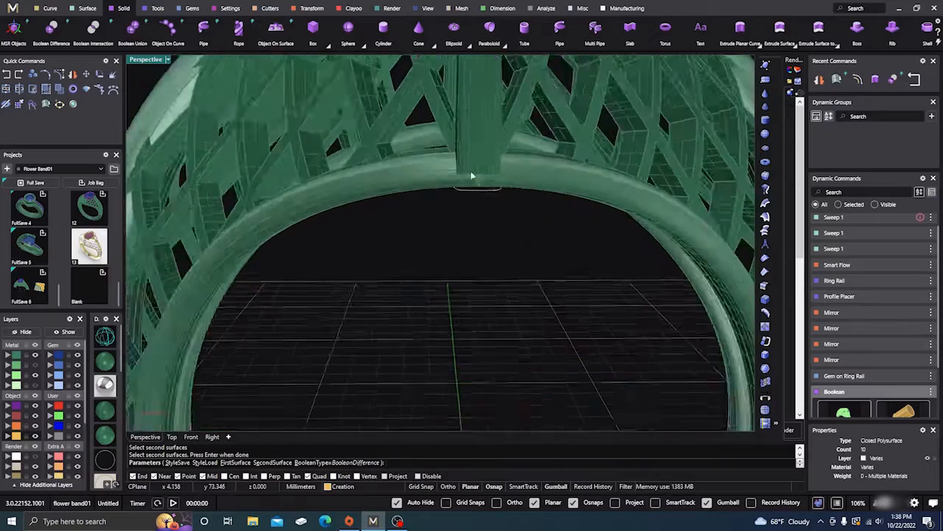
pyautogui.scroll(-1, 471, 175)
pyautogui.scroll(-2, 480, 178)
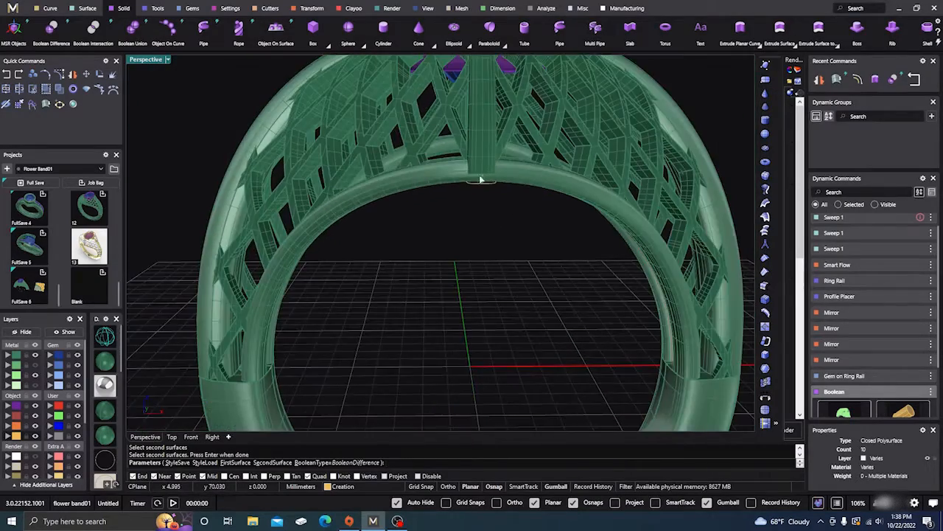
pyautogui.scroll(-3, 480, 178)
pyautogui.moveTo(482, 196); pyautogui.dragTo(528, 364, button='right')
pyautogui.scroll(3, 474, 305)
pyautogui.scroll(-3, 493, 310)
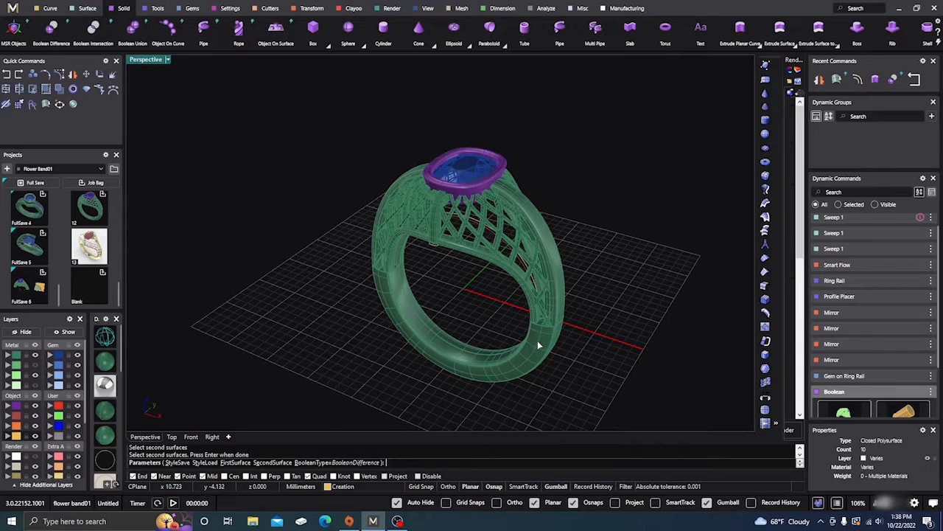
pyautogui.press('Return')
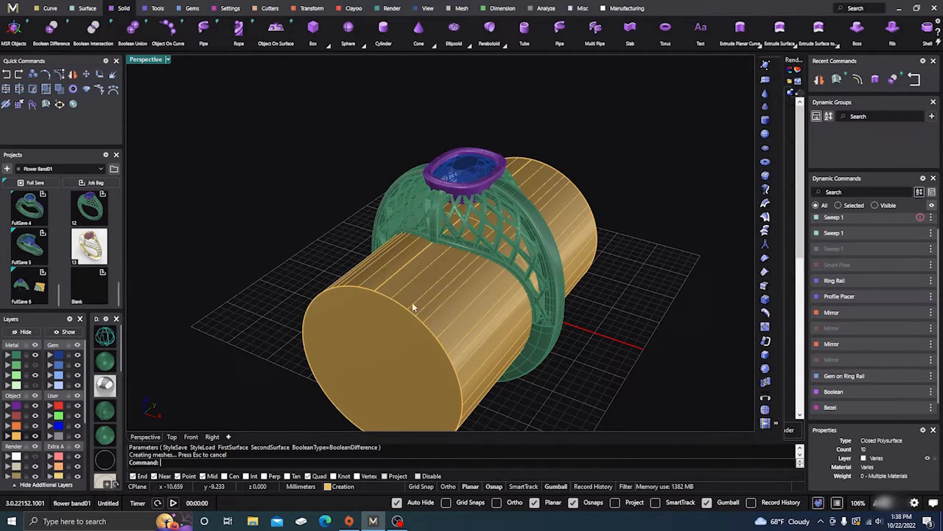
# Hide the extruded cylinder and inspect the trimmed inner surface of the ring
pyautogui.click(381, 290)
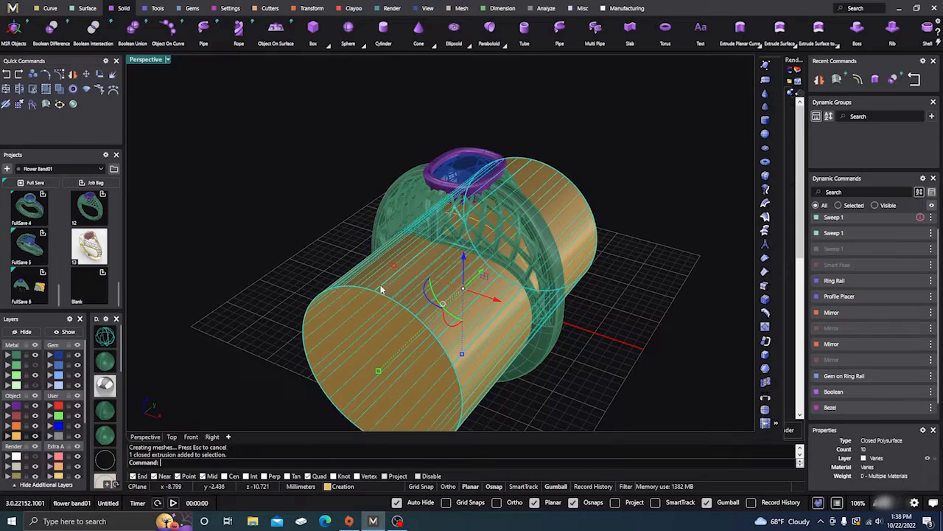
pyautogui.click(28, 331)
pyautogui.moveTo(244, 303); pyautogui.dragTo(388, 242, button='right')
pyautogui.scroll(8, 455, 218)
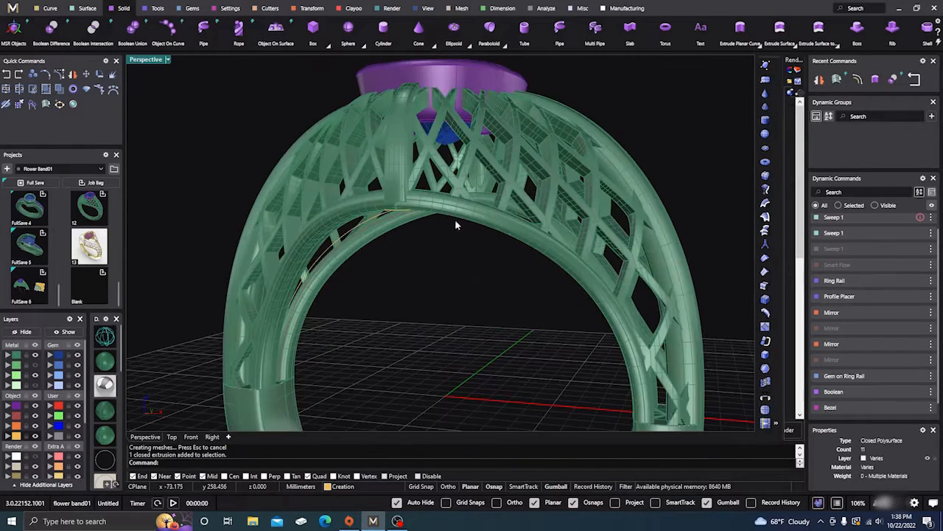
pyautogui.scroll(-6, 422, 214)
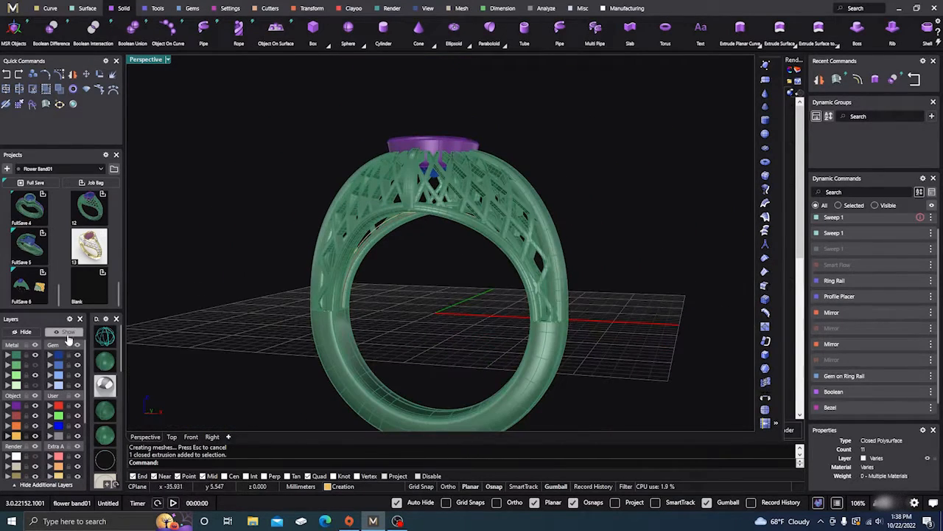
# Show all hidden objects, and undo both that and the previous hiding of the cylinder
pyautogui.click(67, 332)
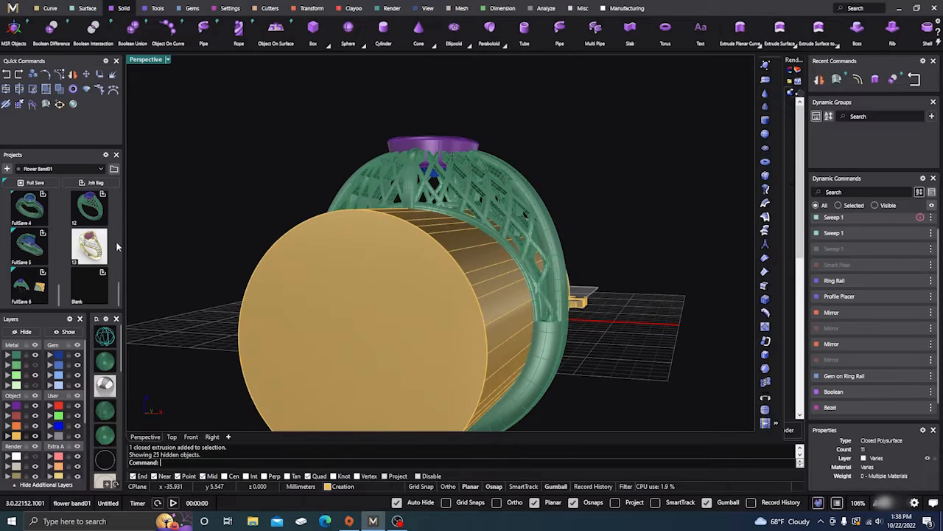
pyautogui.click(7, 74)
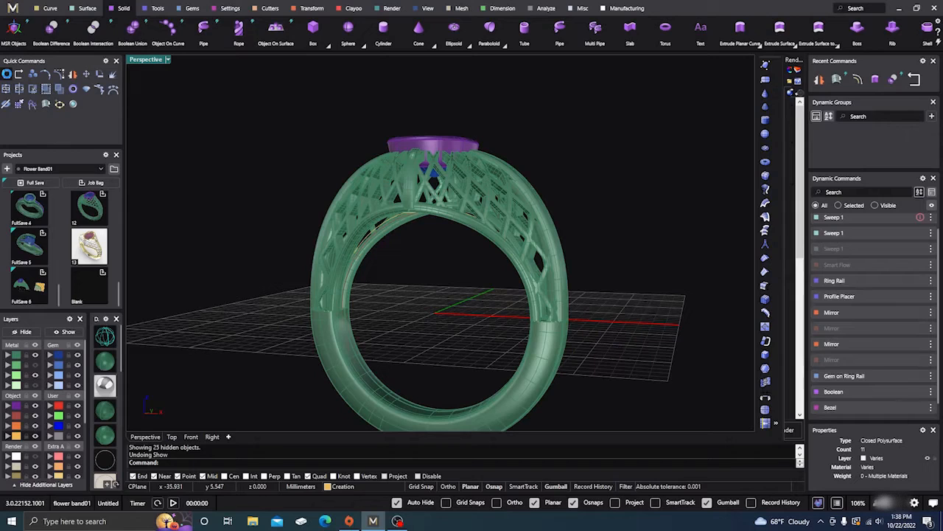
pyautogui.click(6, 75)
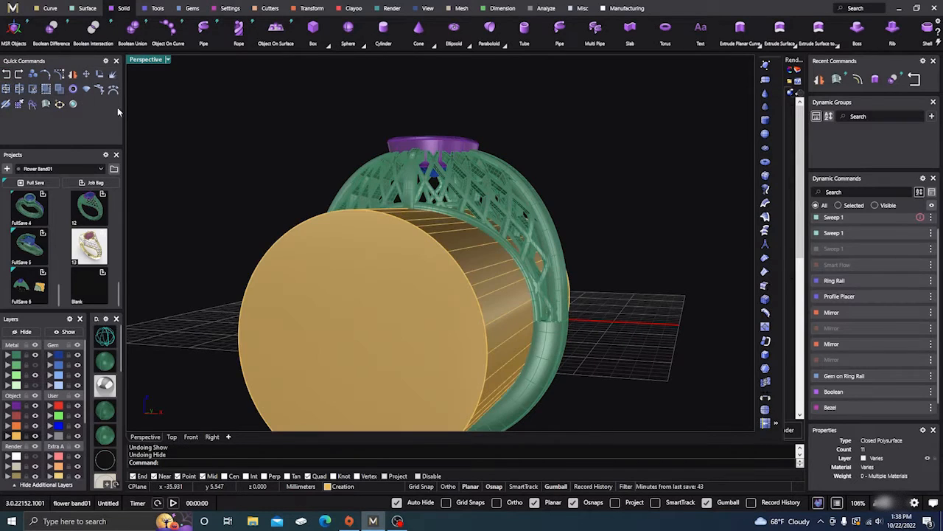
# Hide the cylinder cutter so only the ring is displayed
pyautogui.click(271, 288)
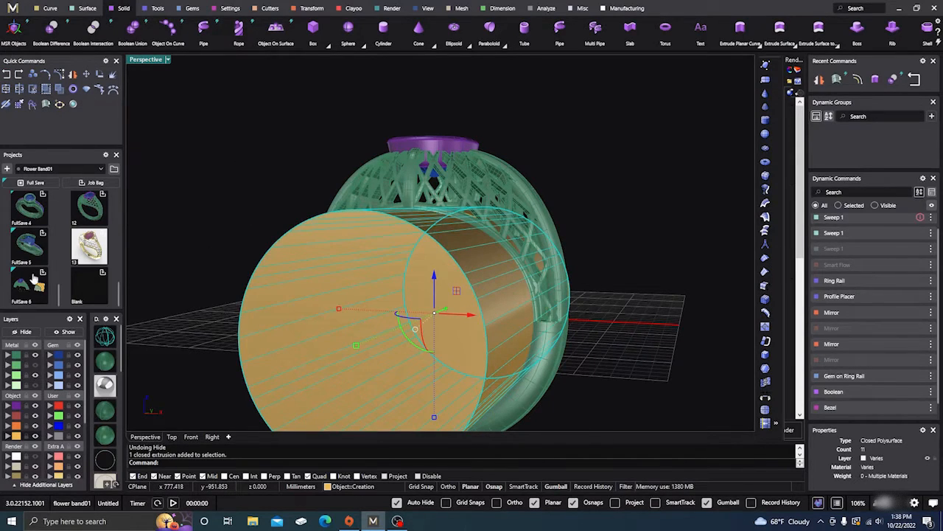
pyautogui.click(26, 332)
pyautogui.moveTo(318, 249); pyautogui.dragTo(329, 264, button='right')
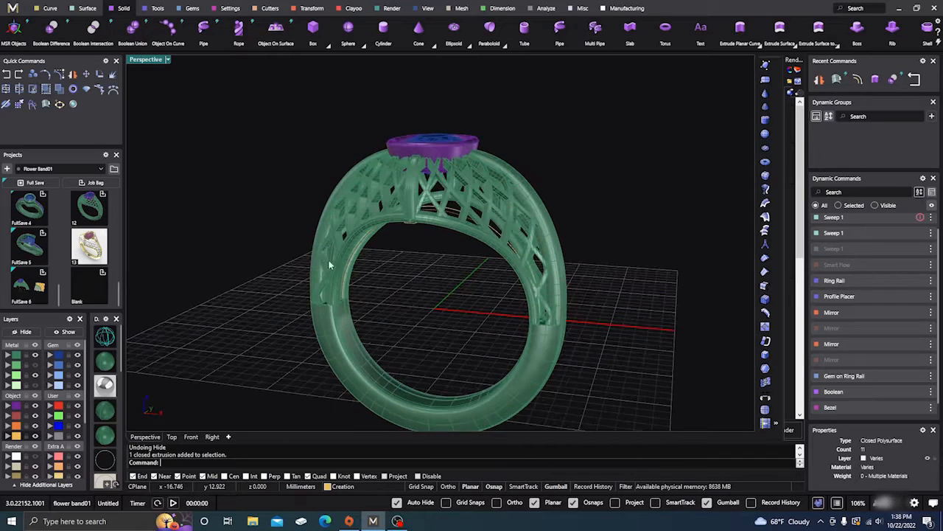
# Undo the Boolean Difference and the finger-hole cylinder extrusion, and clear the selection
pyautogui.scroll(4, 408, 216)
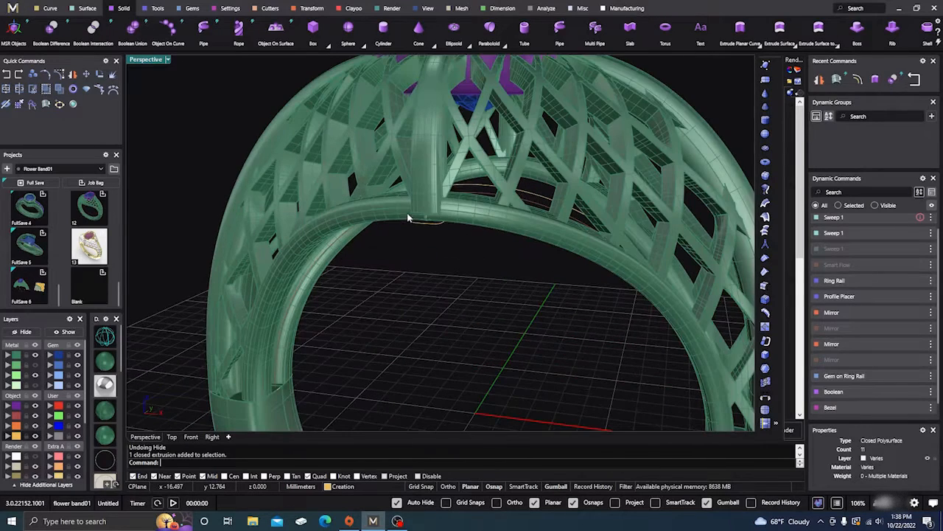
pyautogui.click(9, 74)
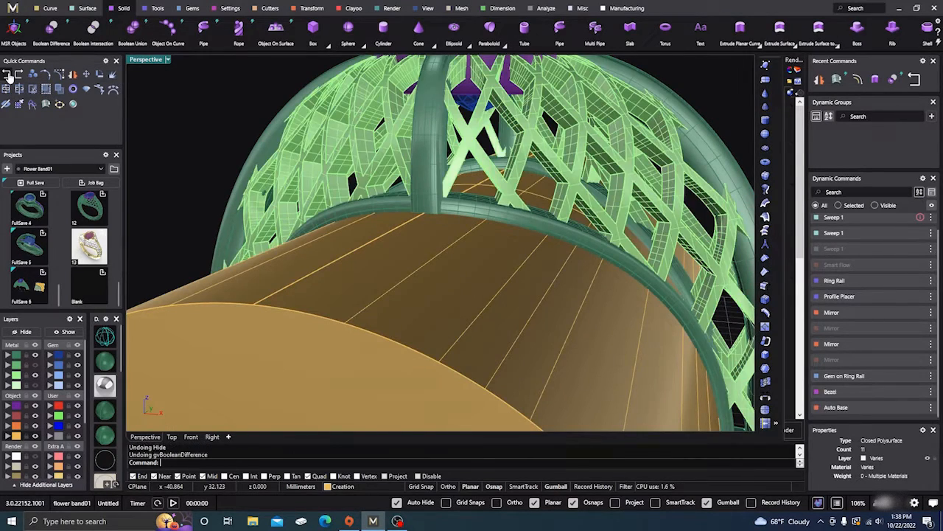
pyautogui.click(8, 74)
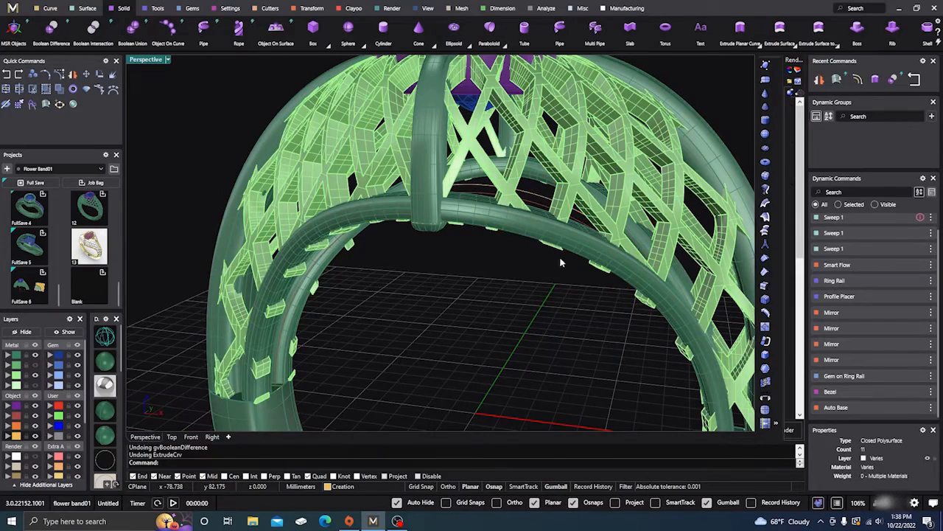
pyautogui.scroll(-5, 549, 273)
pyautogui.moveTo(520, 336); pyautogui.dragTo(524, 289, button='right')
pyautogui.scroll(-4, 497, 310)
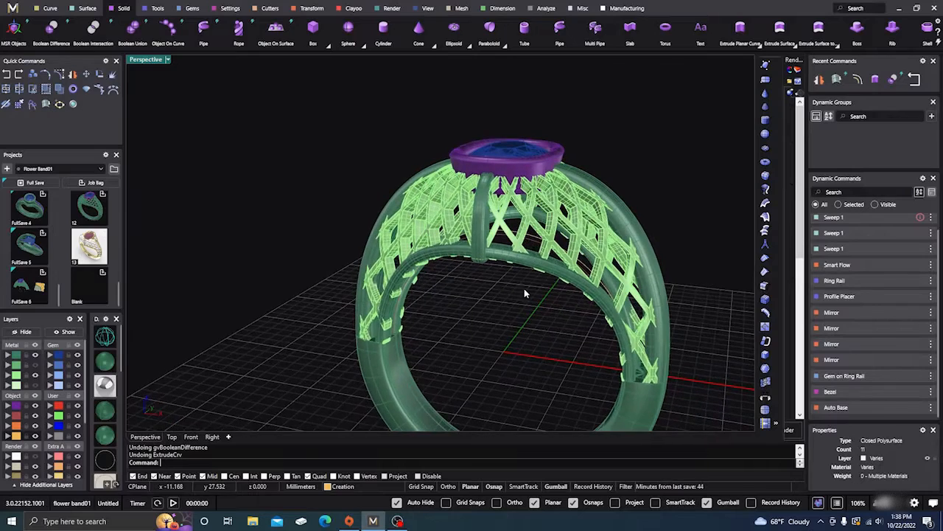
pyautogui.scroll(5, 532, 238)
pyautogui.keyDown('shift'); pyautogui.click(531, 239); pyautogui.keyUp('shift')
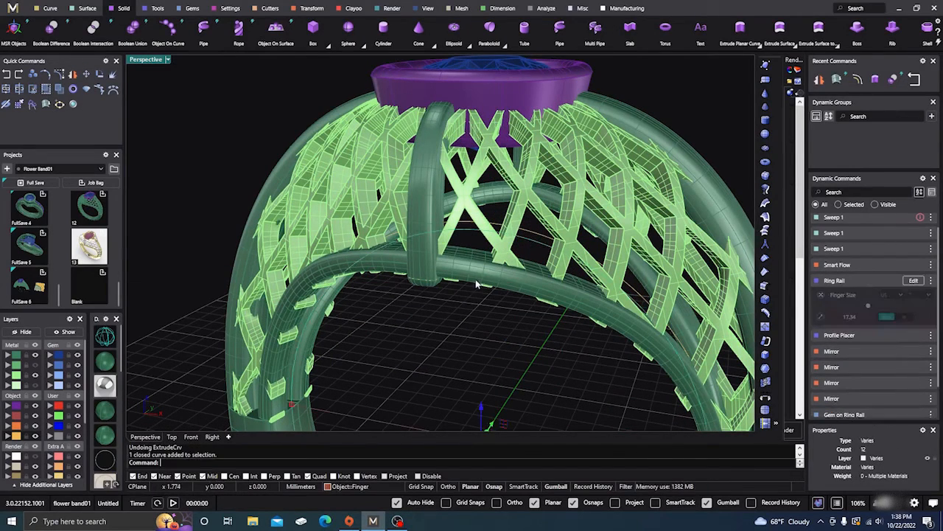
pyautogui.click(447, 318)
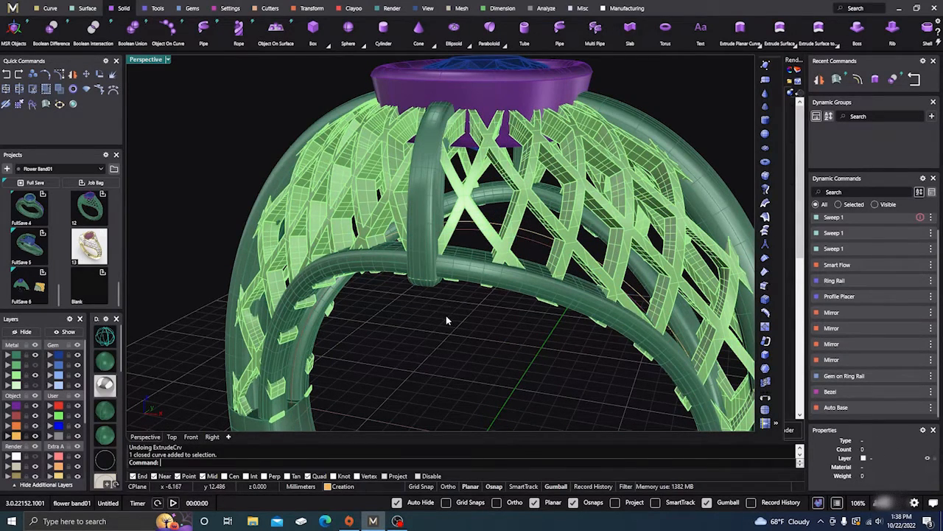
# Trim the two vertical side bars to the finger hole with Cut To Ring Rail, using angle 180, offset 0 and comfort fit off
pyautogui.write('u')
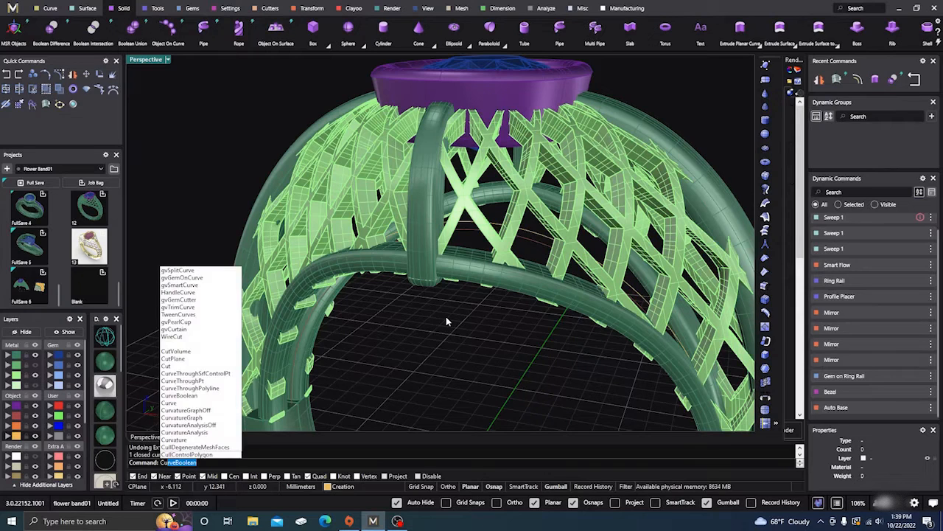
pyautogui.write('t')
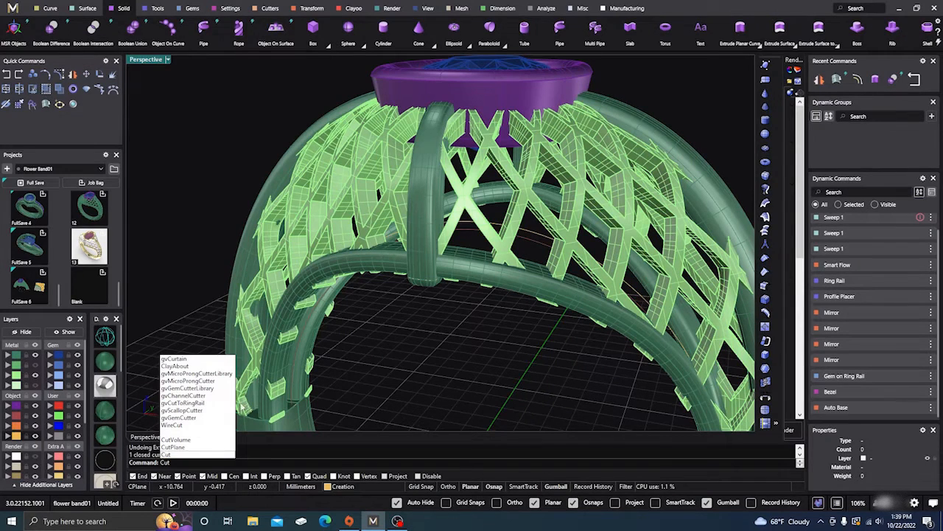
pyautogui.click(185, 403)
pyautogui.click(414, 302)
pyautogui.scroll(-5, 403, 345)
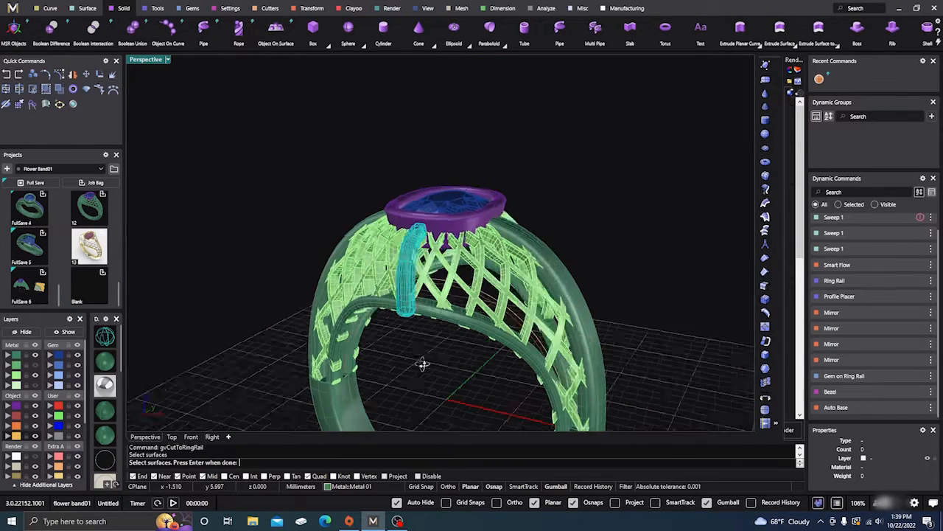
pyautogui.moveTo(422, 363); pyautogui.dragTo(563, 297, button='right')
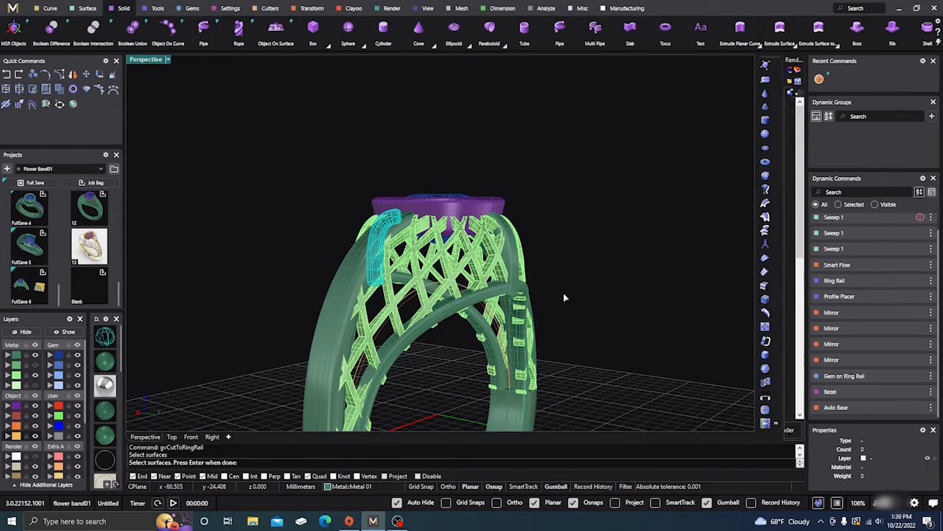
pyautogui.click(516, 278)
pyautogui.press('Return')
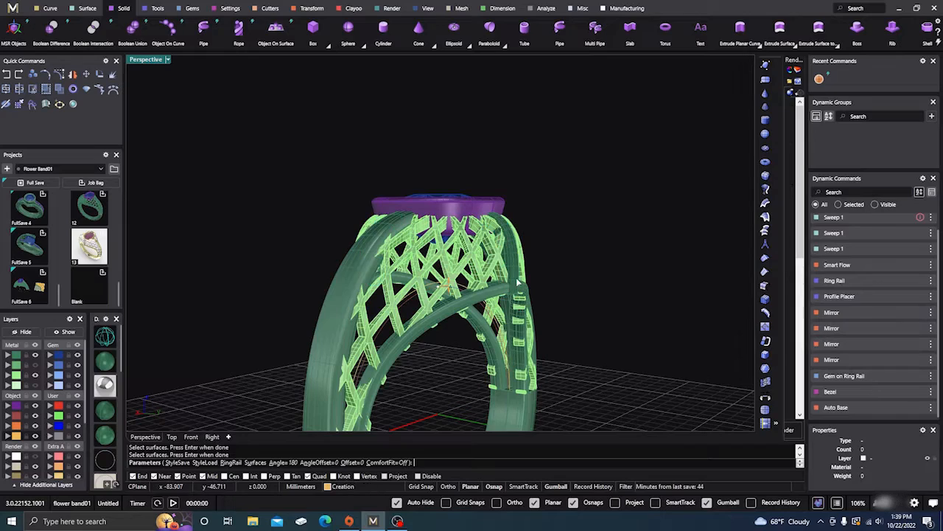
pyautogui.moveTo(522, 319); pyautogui.dragTo(455, 314, button='right')
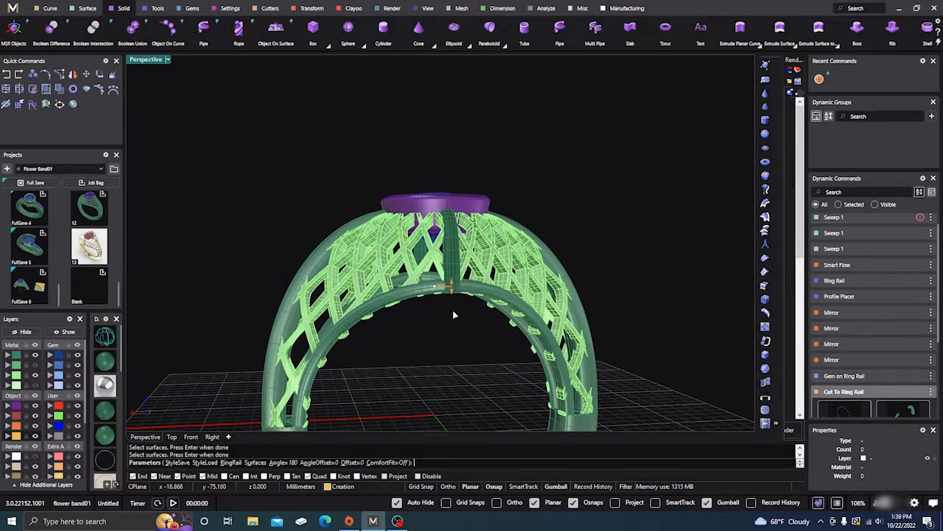
pyautogui.press('Return')
# Extrude the closed finger-hole curve to both sides as a solid cylinder passing well beyond the ring
pyautogui.scroll(5, 443, 295)
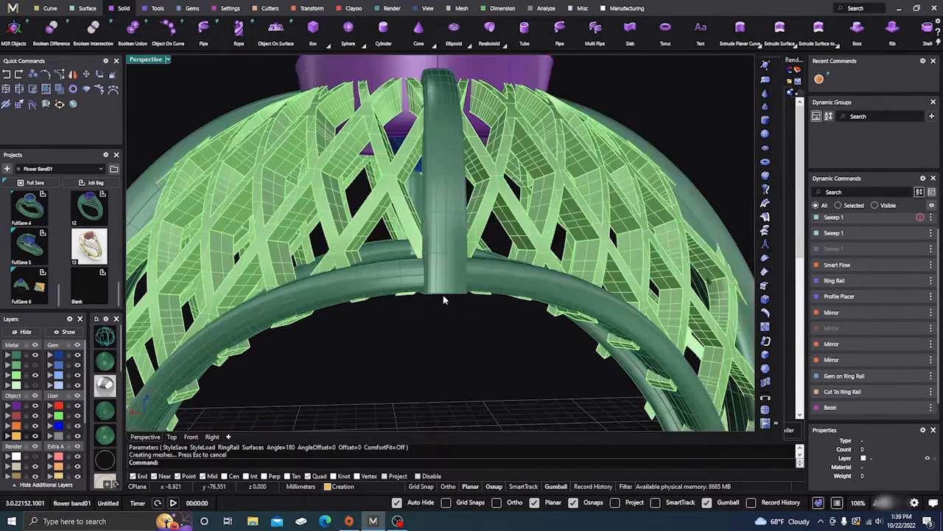
pyautogui.scroll(5, 443, 295)
pyautogui.moveTo(461, 314)
pyautogui.mouseDown(button='right')
pyautogui.moveTo(424, 315)
pyautogui.moveTo(456, 304)
pyautogui.mouseUp(button='right')
pyautogui.scroll(-8, 425, 315)
pyautogui.scroll(-5, 457, 304)
pyautogui.scroll(5, 458, 308)
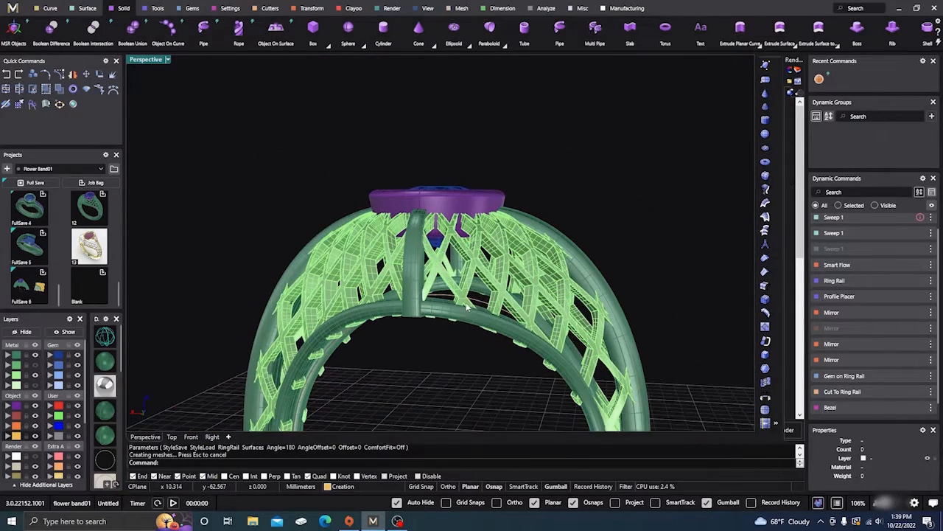
pyautogui.click(484, 306)
pyautogui.scroll(-5, 466, 159)
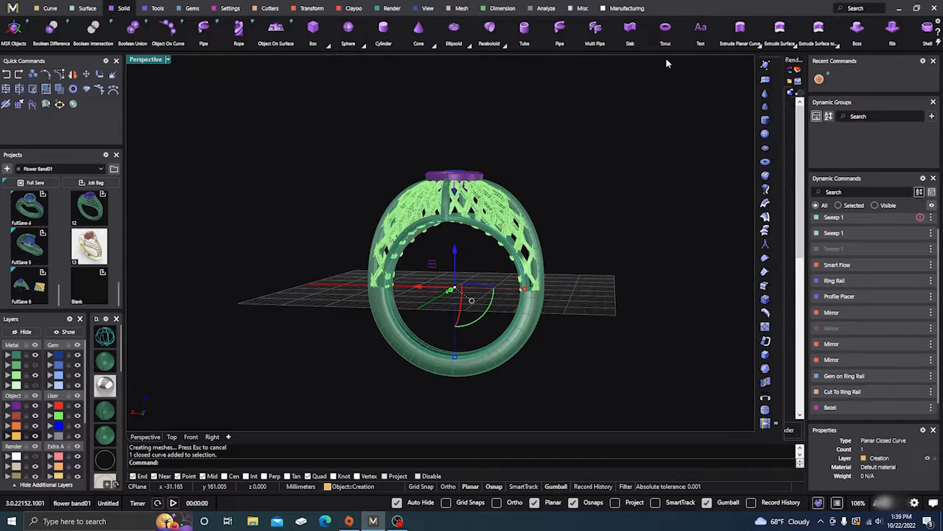
pyautogui.click(758, 46)
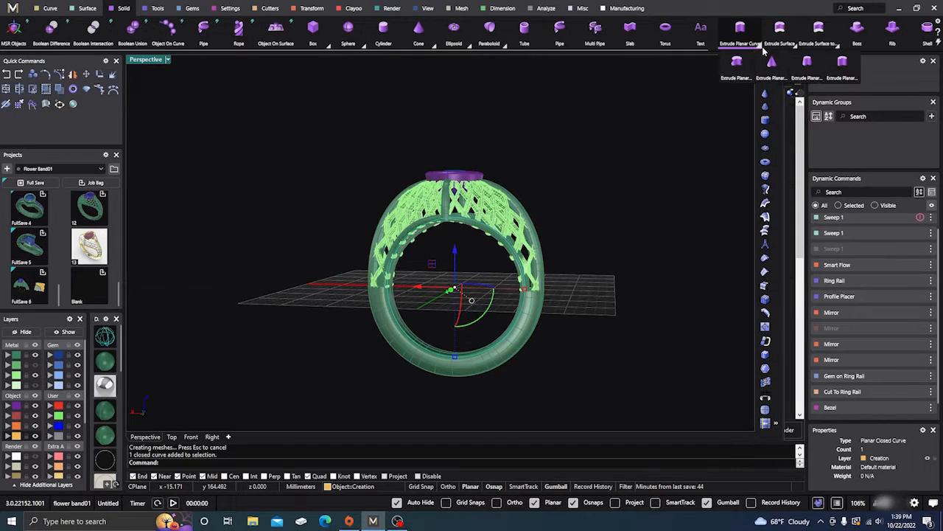
pyautogui.click(842, 66)
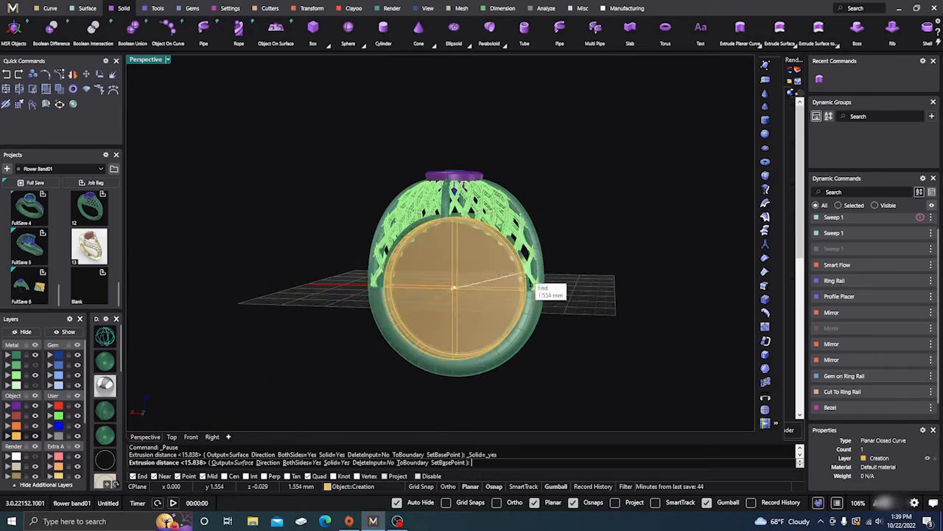
pyautogui.click(343, 323)
# Subtract the cylinder from all the lattice pieces with a Boolean Difference
pyautogui.moveTo(621, 202); pyautogui.dragTo(454, 274, button='right')
pyautogui.click(450, 225)
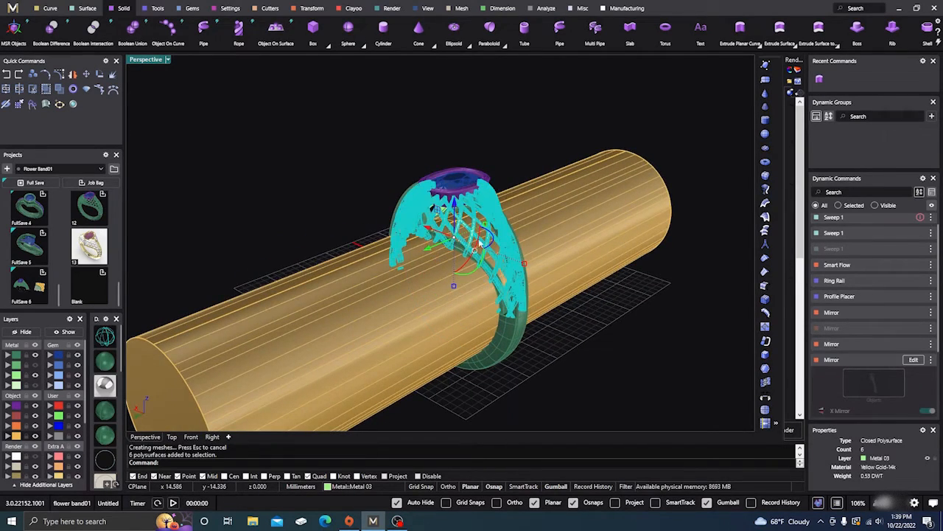
pyautogui.moveTo(529, 252); pyautogui.dragTo(404, 299, button='right')
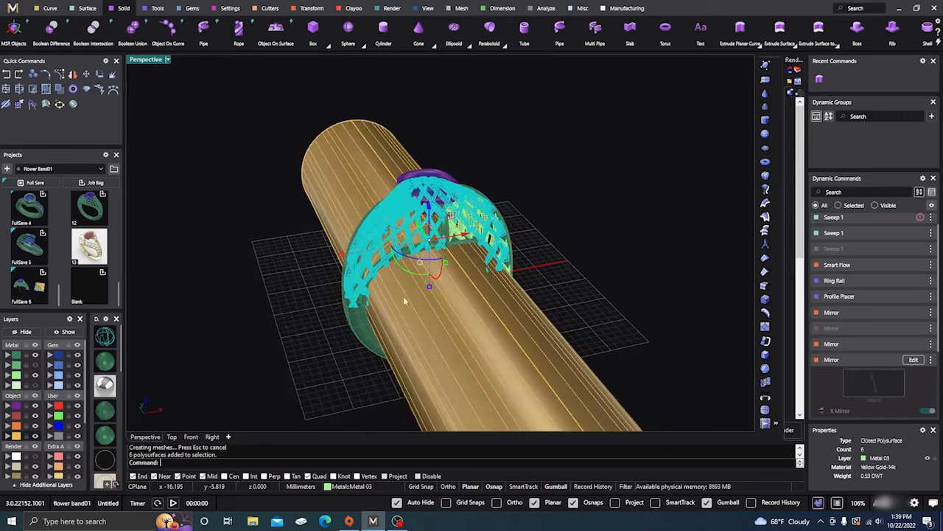
pyautogui.click(464, 233)
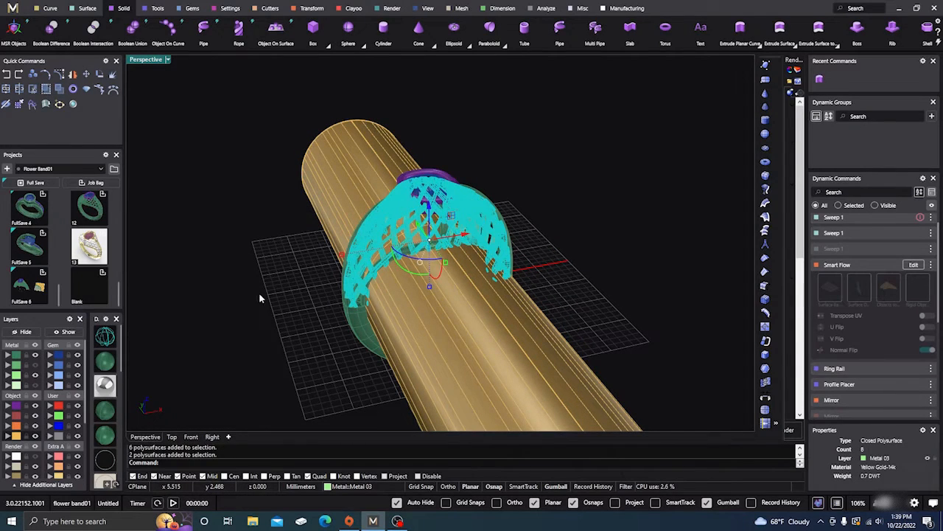
pyautogui.moveTo(260, 298); pyautogui.dragTo(256, 226, button='right')
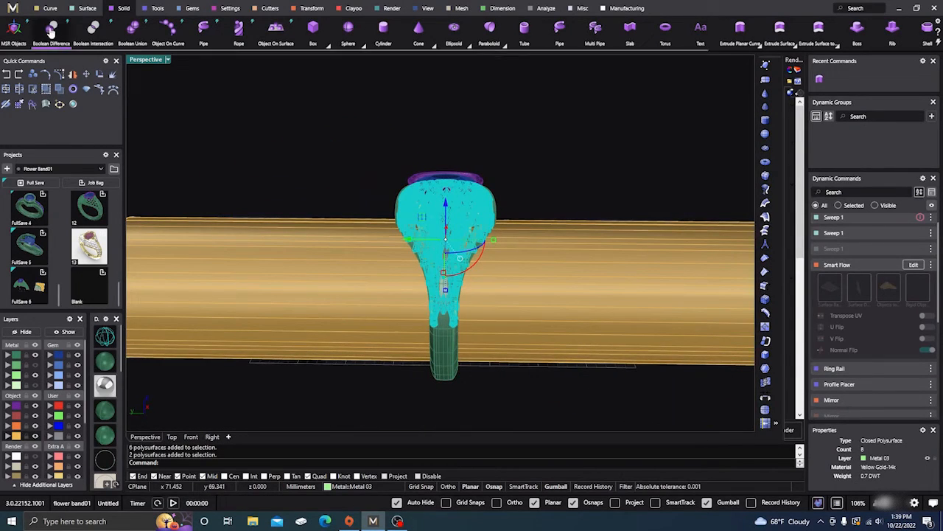
pyautogui.click(70, 74)
pyautogui.click(306, 286)
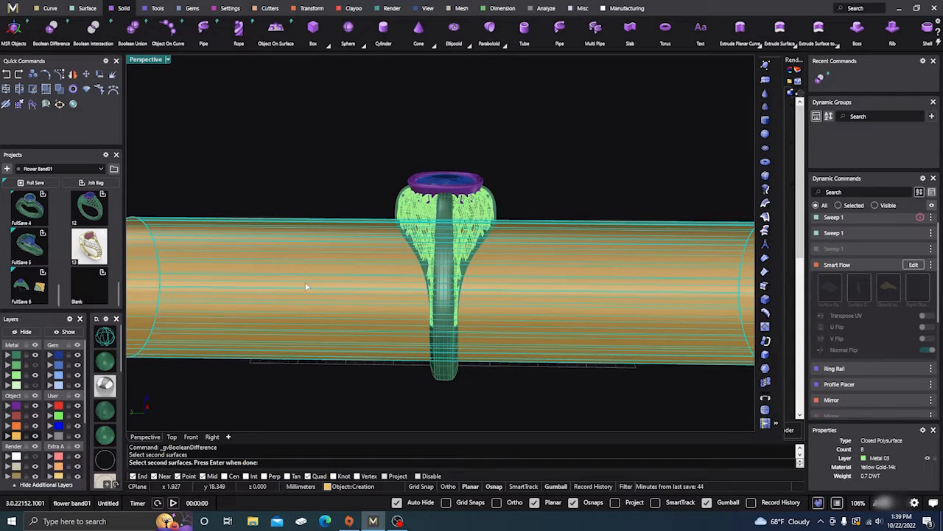
pyautogui.click(307, 286)
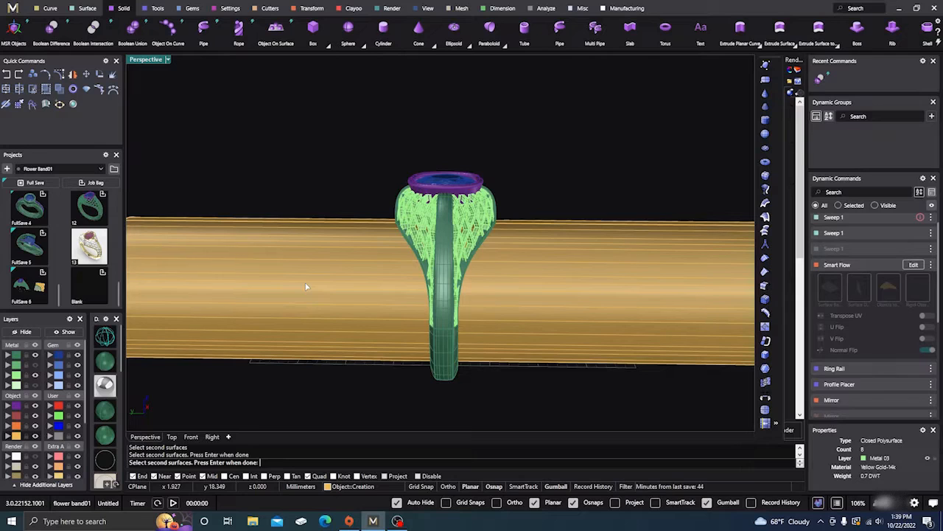
pyautogui.press('Return')
pyautogui.moveTo(306, 285); pyautogui.dragTo(421, 247, button='right')
pyautogui.scroll(5, 427, 307)
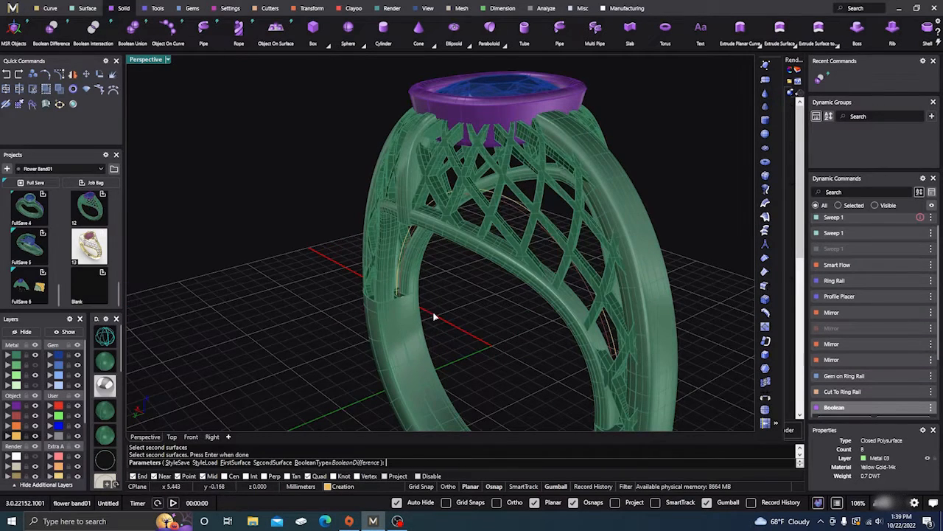
pyautogui.press('Return')
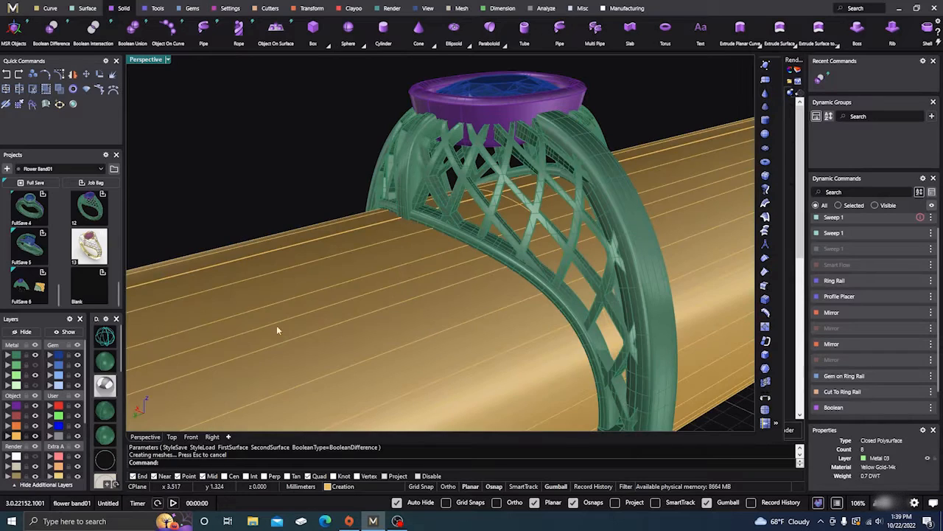
# Delete the cylinder cutter and inspect the trimmed bars and lattice from inside and above
pyautogui.click(246, 299)
pyautogui.press('Delete')
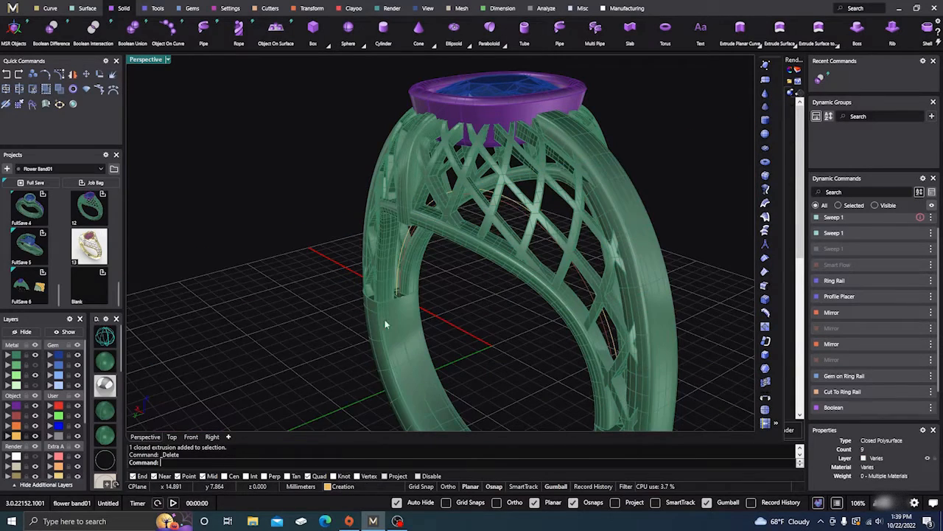
pyautogui.scroll(8, 385, 325)
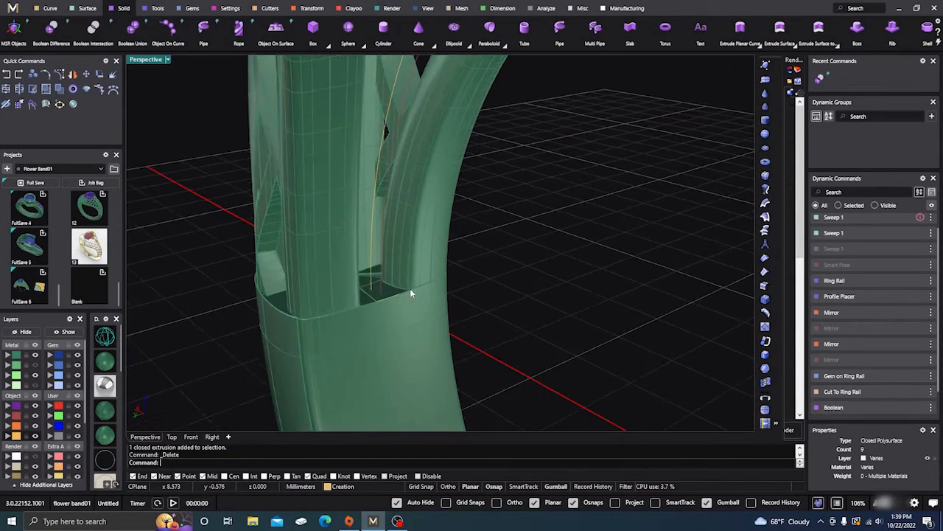
pyautogui.scroll(-5, 411, 294)
pyautogui.moveTo(330, 343); pyautogui.dragTo(452, 354, button='right')
pyautogui.scroll(-6, 432, 309)
pyautogui.scroll(4, 471, 177)
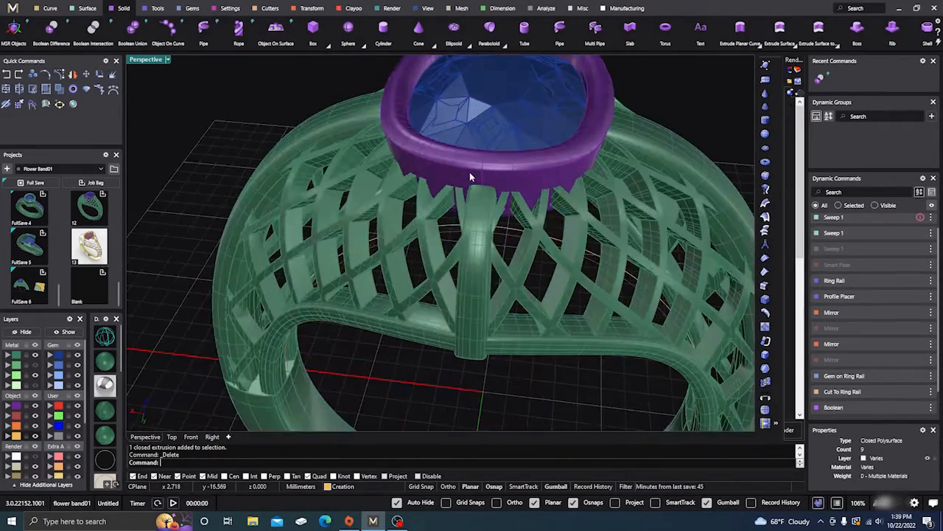
pyautogui.scroll(-6, 474, 181)
pyautogui.moveTo(474, 181); pyautogui.dragTo(445, 274, button='right')
pyautogui.scroll(-3, 444, 278)
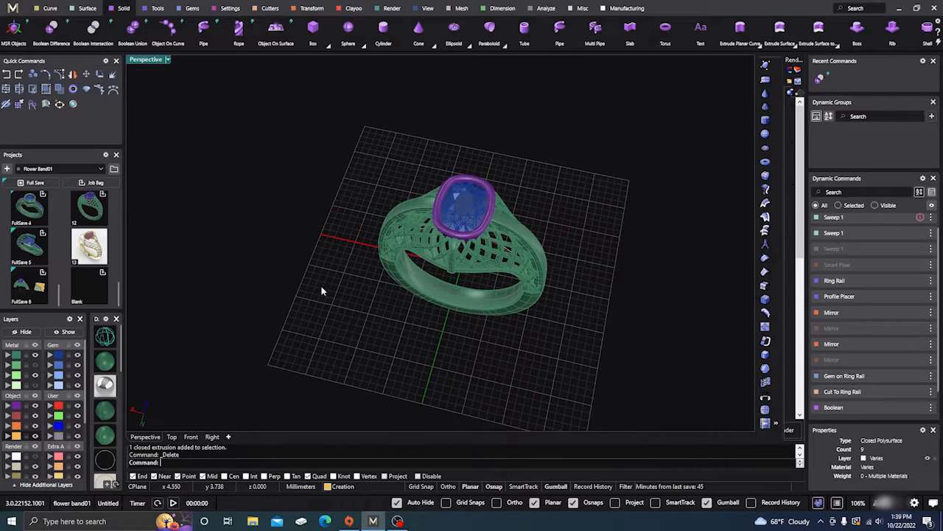
# Switch the active viewport to the Machine display mode and inspect the ring from several angles
pyautogui.scroll(-5, 101, 445)
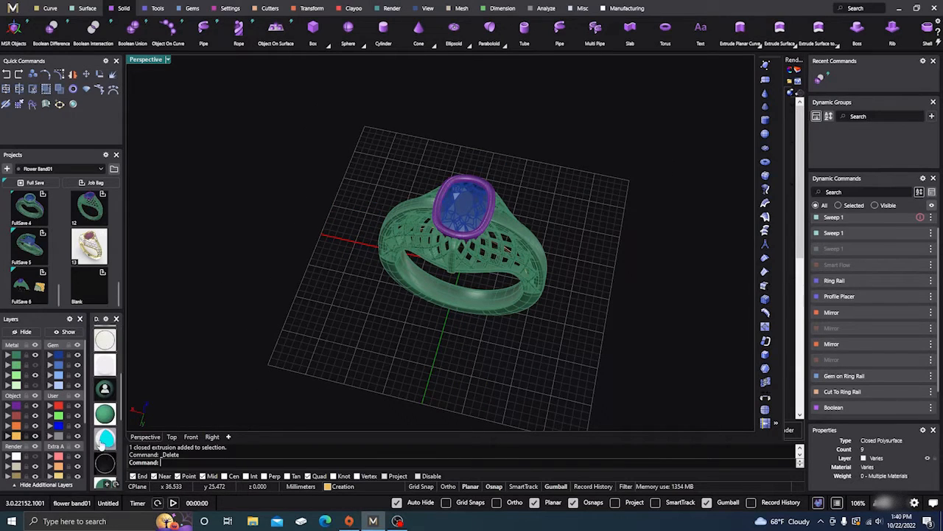
pyautogui.scroll(-2, 99, 444)
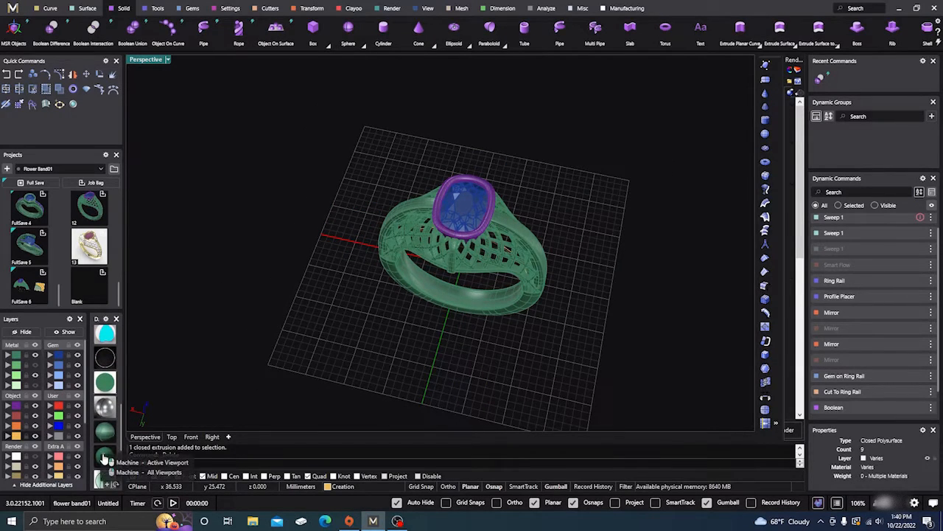
pyautogui.click(103, 451)
pyautogui.scroll(5, 466, 233)
pyautogui.moveTo(472, 288); pyautogui.dragTo(454, 292, button='right')
pyautogui.scroll(-3, 588, 331)
pyautogui.moveTo(587, 331); pyautogui.dragTo(548, 300, button='right')
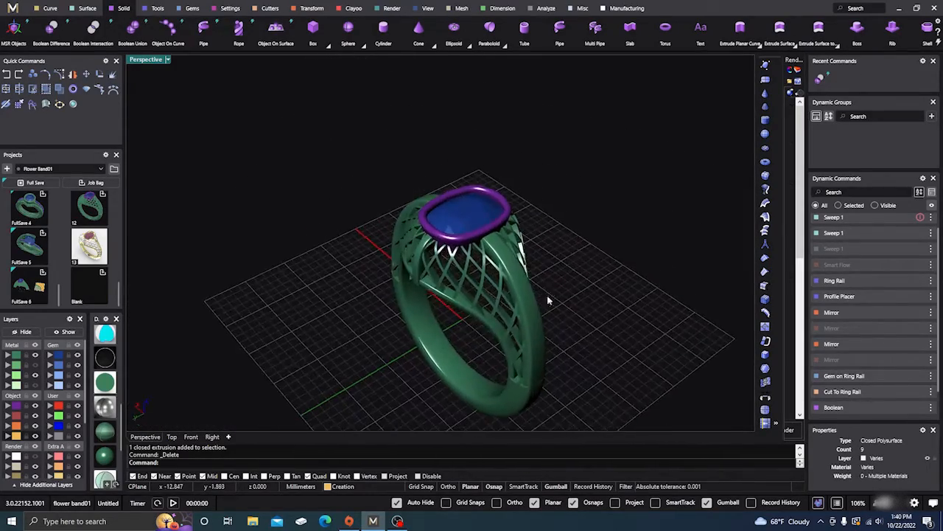
pyautogui.moveTo(422, 233); pyautogui.dragTo(460, 301, button='right')
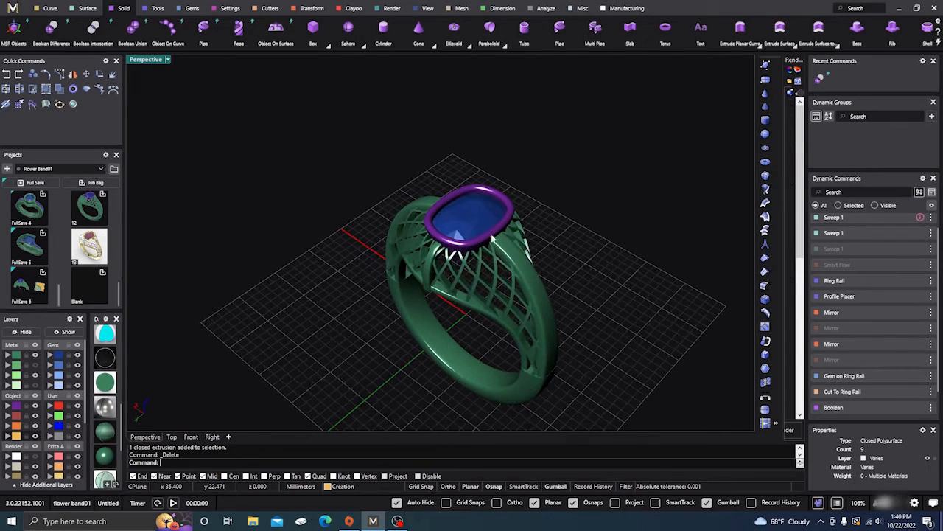
# Open the center gem's Gem on Ring Rail settings for editing and set its shape to Oval
pyautogui.click(468, 221)
pyautogui.click(913, 376)
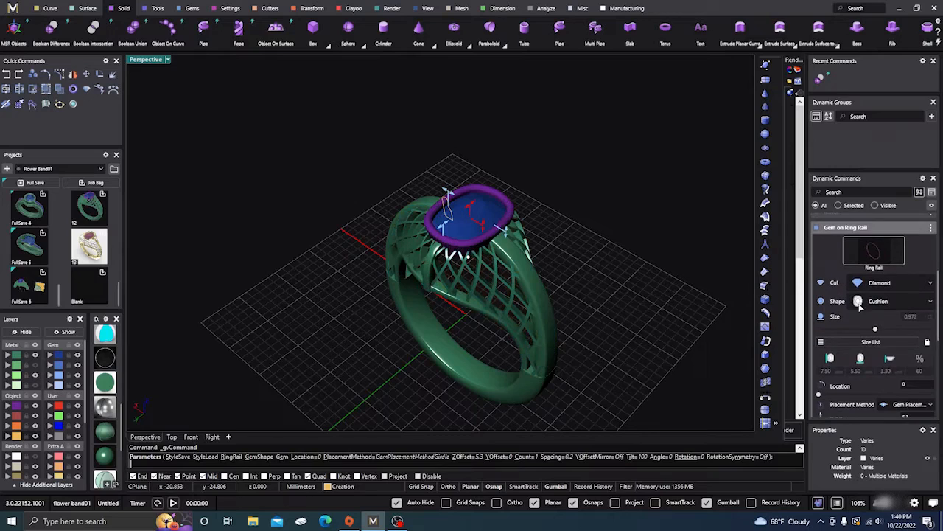
pyautogui.click(880, 305)
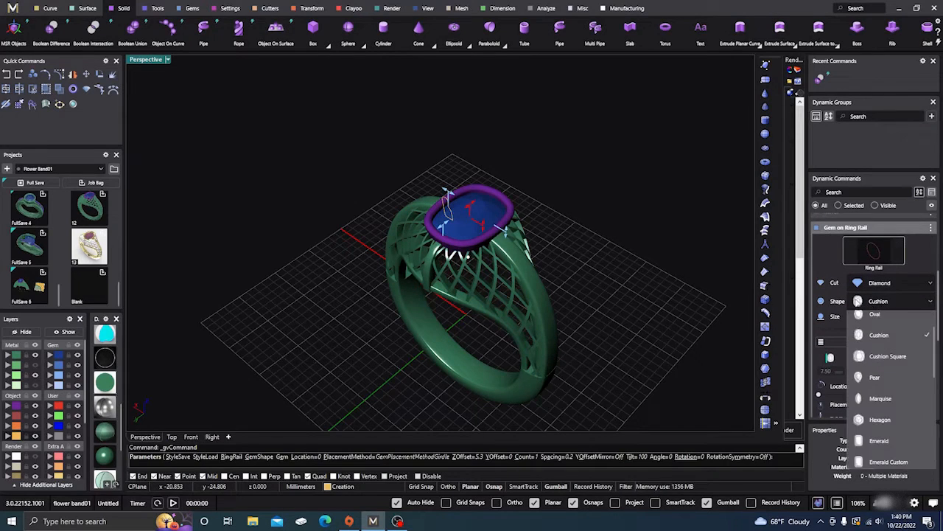
pyautogui.click(871, 322)
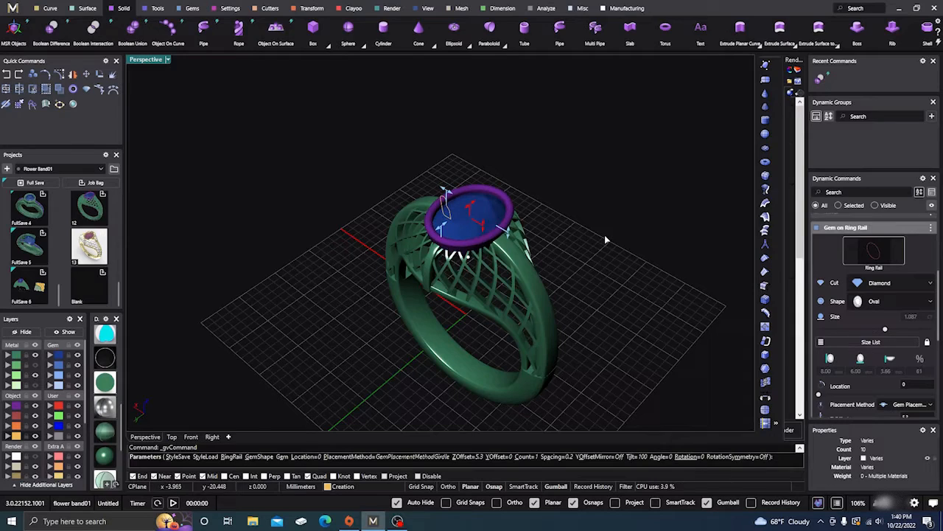
pyautogui.moveTo(606, 239)
pyautogui.mouseDown(button='right')
pyautogui.moveTo(628, 265)
pyautogui.moveTo(572, 202)
pyautogui.moveTo(608, 246)
pyautogui.mouseUp(button='right')
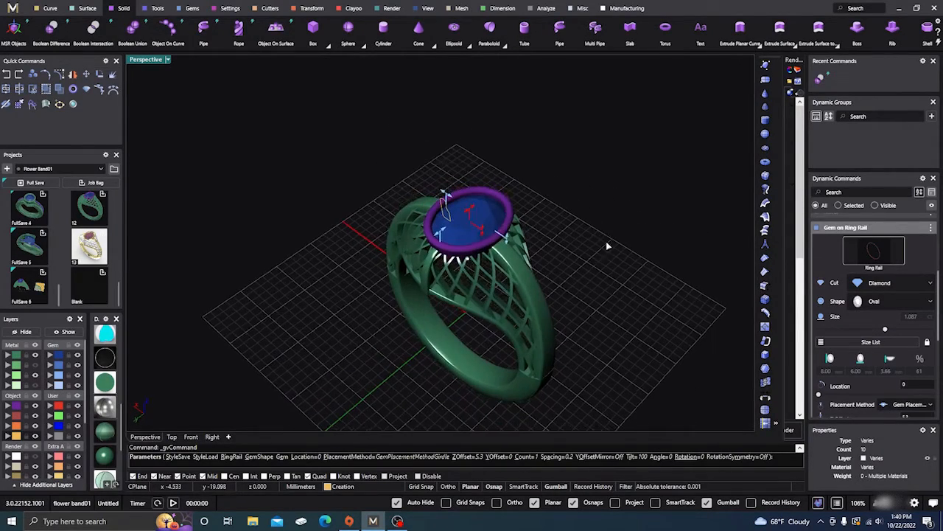
# Try the Pear and Emerald shapes on the center gem and check how the bezel adapts
pyautogui.click(872, 306)
pyautogui.click(866, 386)
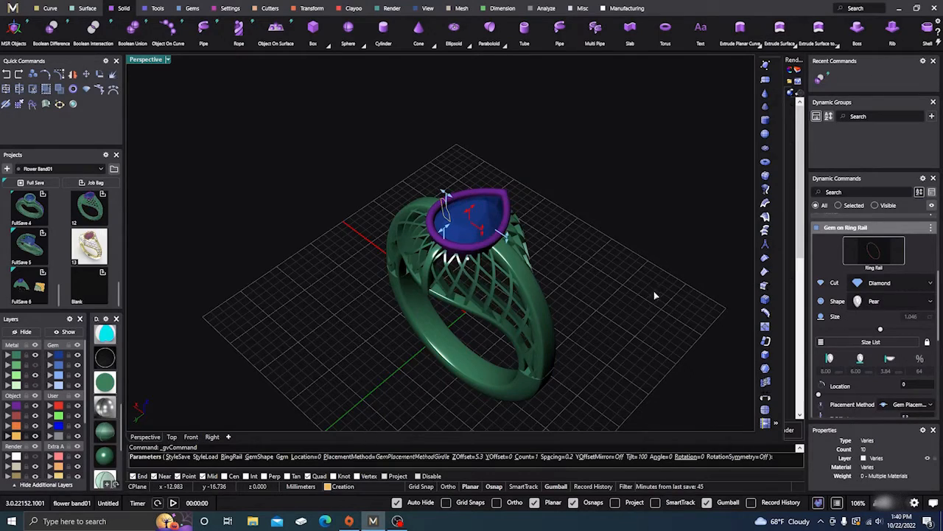
pyautogui.moveTo(654, 296); pyautogui.dragTo(625, 307, button='right')
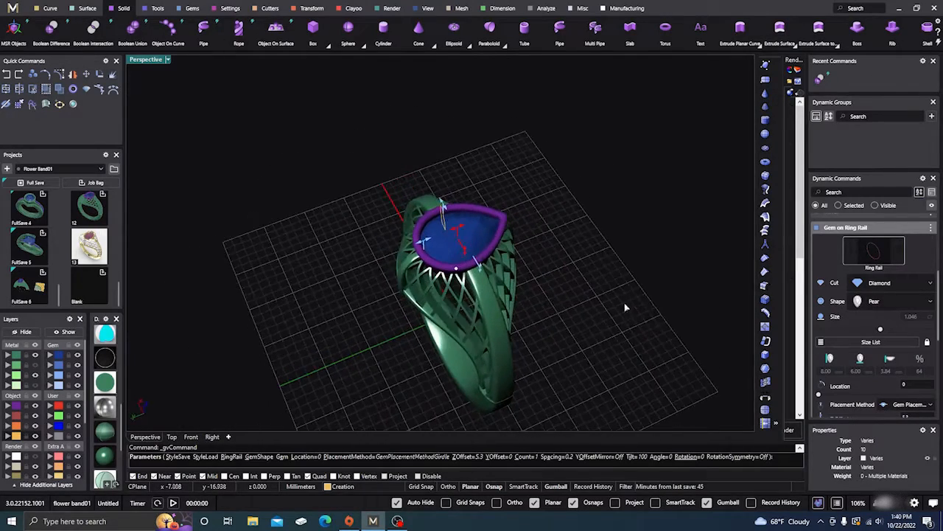
pyautogui.click(898, 303)
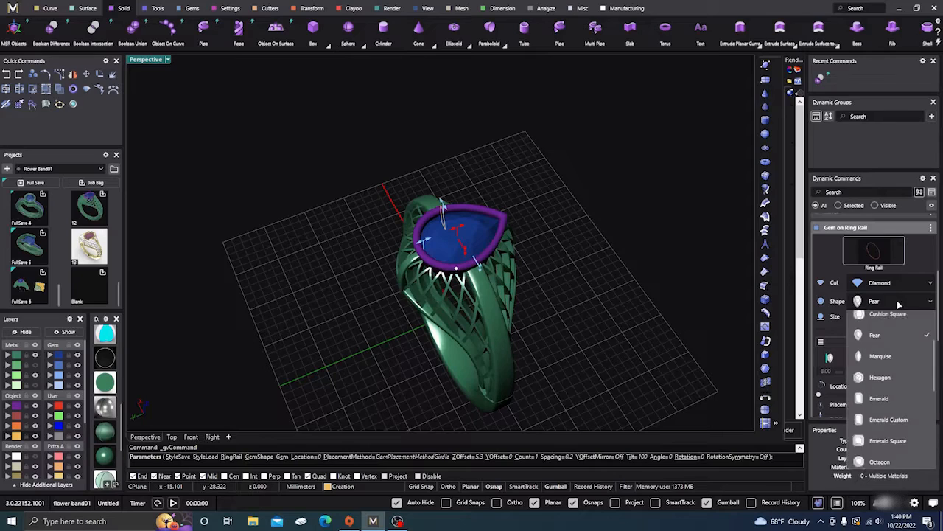
pyautogui.click(884, 409)
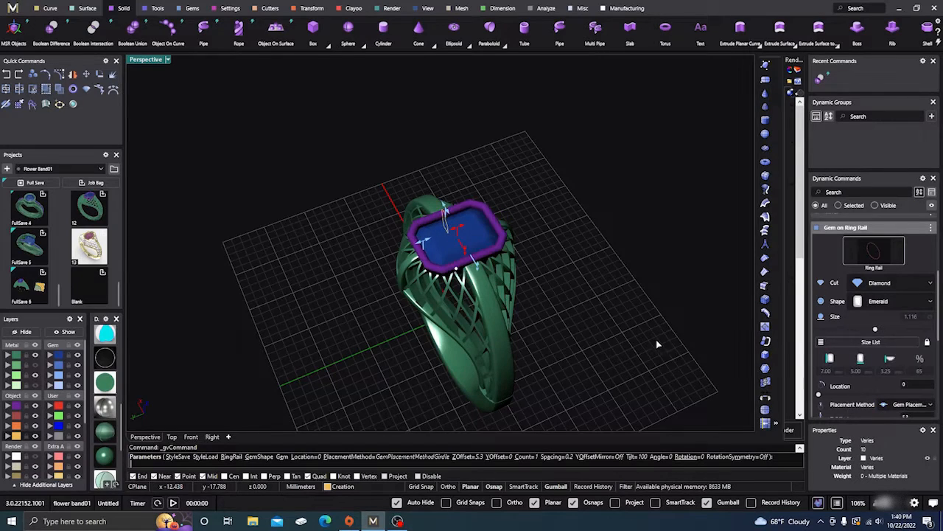
pyautogui.moveTo(659, 344)
pyautogui.mouseDown(button='right')
pyautogui.moveTo(721, 293)
pyautogui.moveTo(682, 300)
pyautogui.moveTo(658, 326)
pyautogui.mouseUp(button='right')
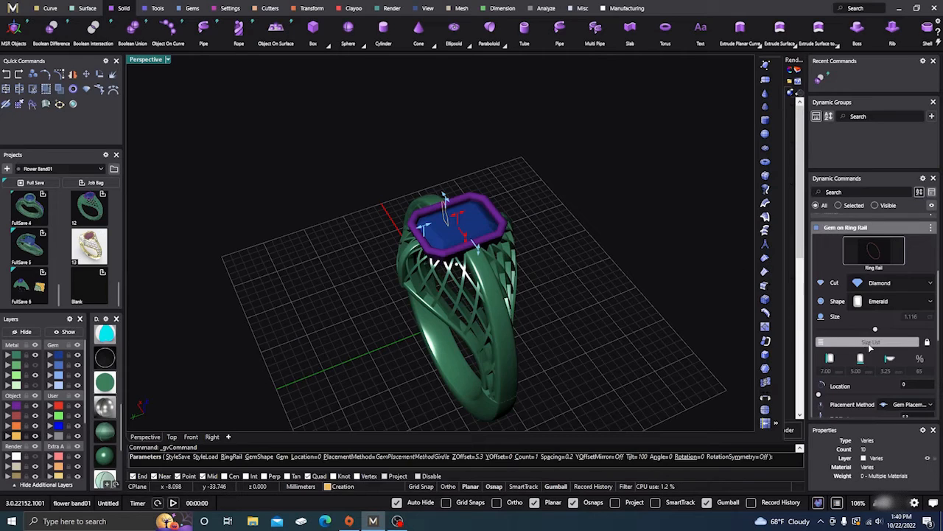
# Set the center gem's shape to Cushion and finish the gem edit
pyautogui.click(874, 304)
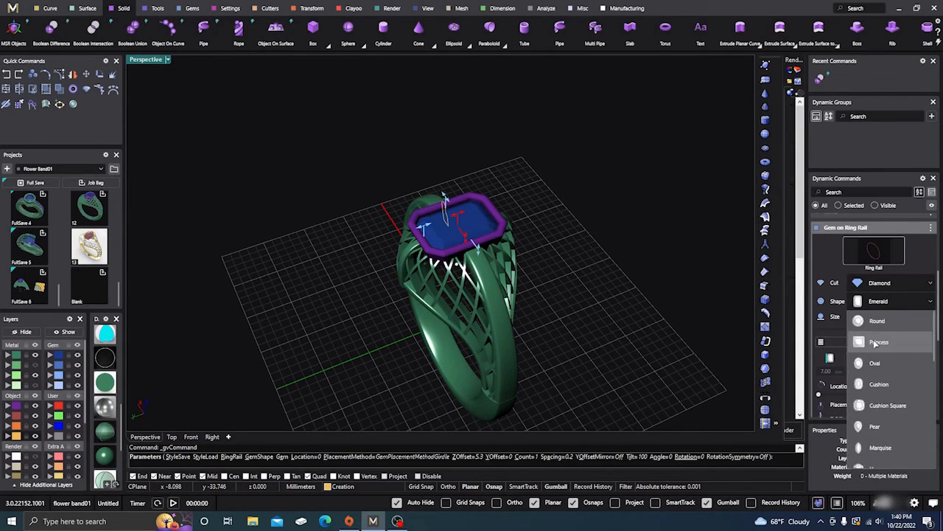
pyautogui.scroll(3, 873, 384)
pyautogui.click(874, 384)
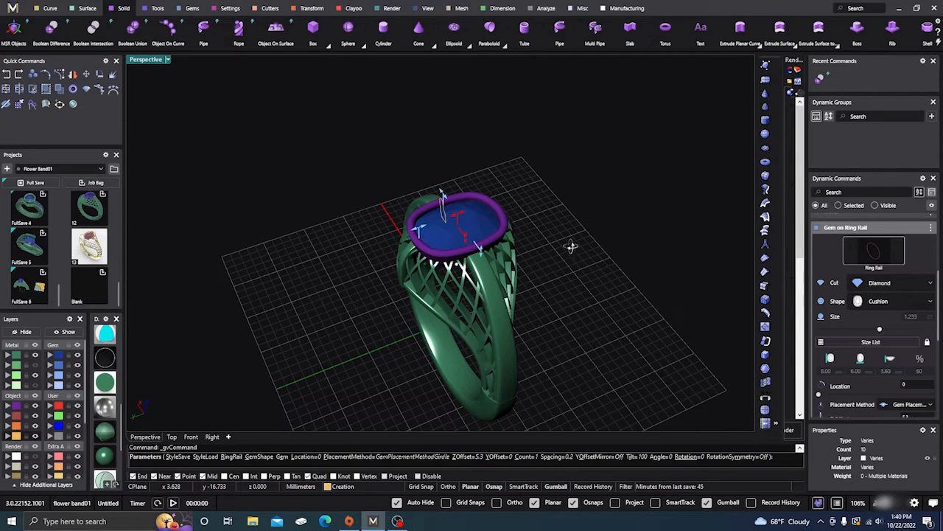
pyautogui.moveTo(571, 246); pyautogui.dragTo(628, 217, button='right')
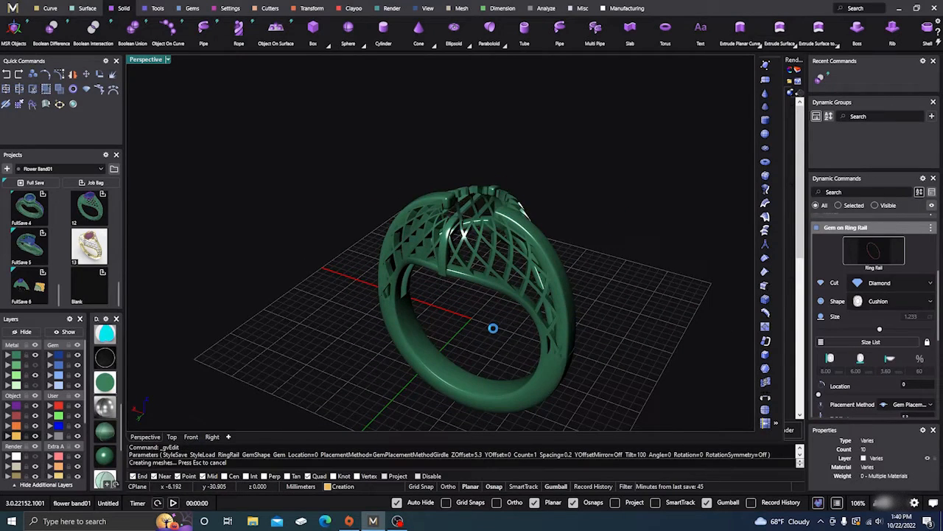
# Inspect the rebuilt bezel and the lattice beneath the cushion gem up close and from several angles
pyautogui.moveTo(495, 332); pyautogui.dragTo(514, 336, button='right')
pyautogui.scroll(6, 463, 224)
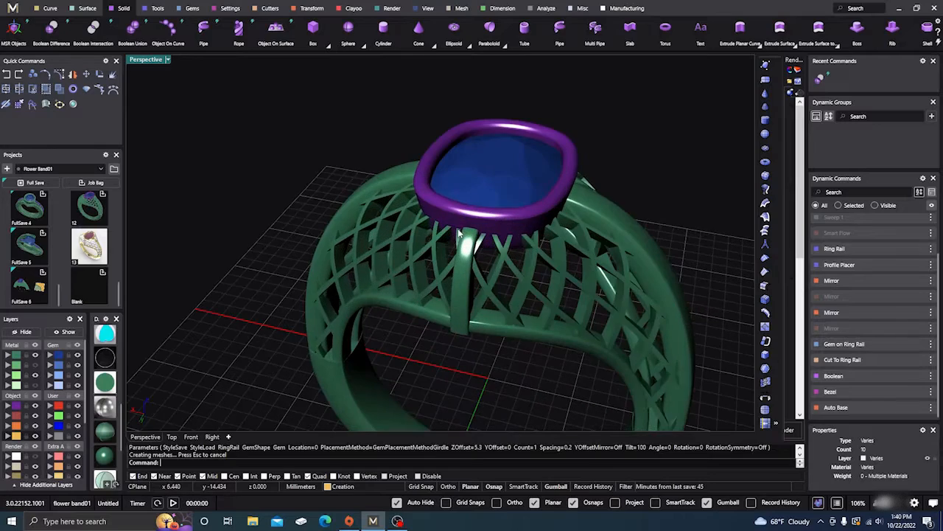
pyautogui.scroll(-6, 432, 219)
pyautogui.moveTo(437, 287); pyautogui.dragTo(357, 233, button='right')
pyautogui.scroll(3, 418, 278)
pyautogui.scroll(-4, 376, 255)
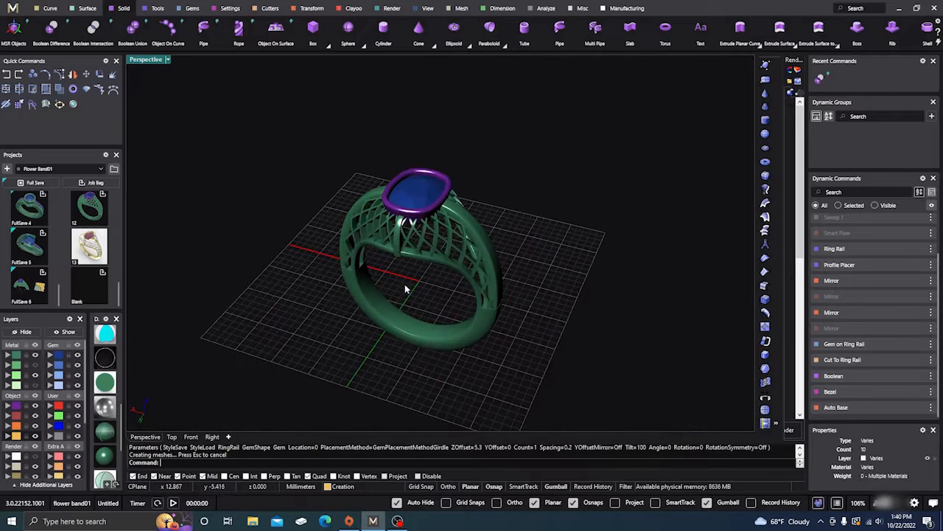
pyautogui.moveTo(405, 284); pyautogui.dragTo(341, 284, button='right')
# Open Render Studio, apply the Matrix Classic style, and assign Yellow Gold to all metal parts and the bezel
pyautogui.click(73, 105)
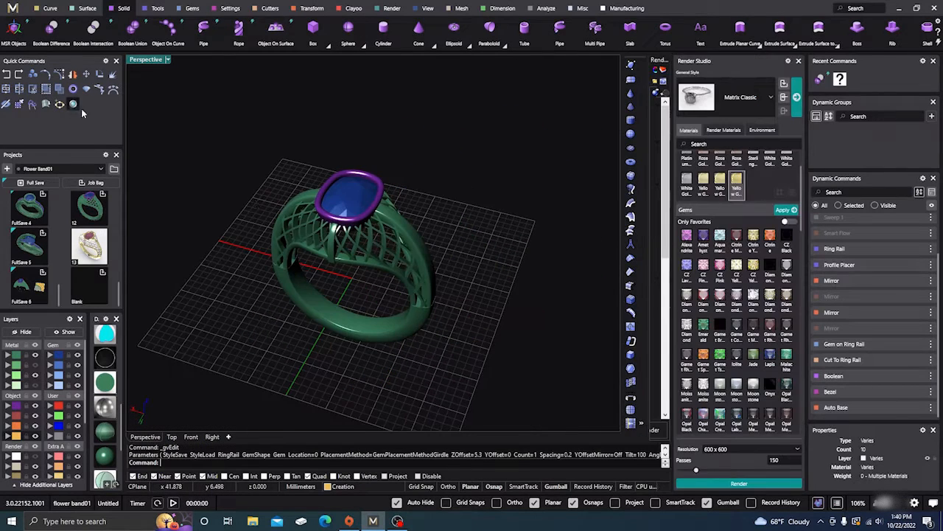
pyautogui.click(18, 355)
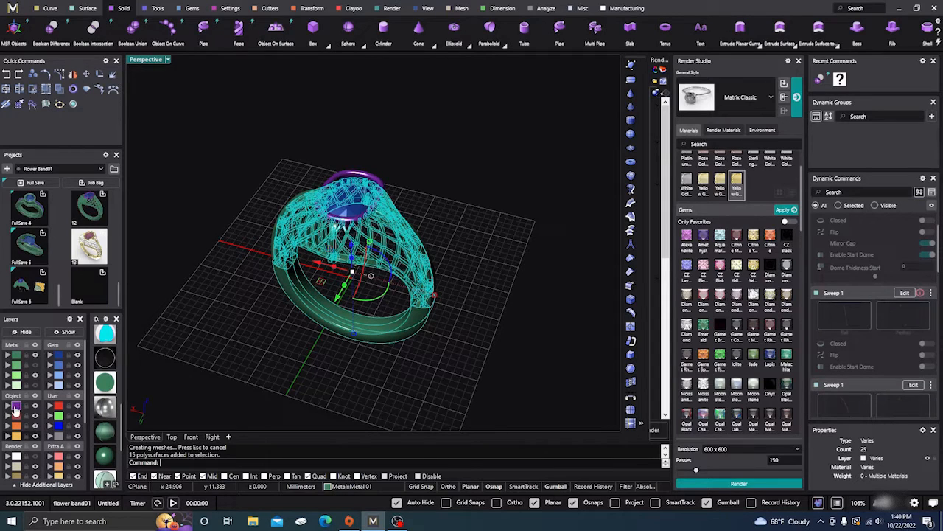
pyautogui.click(16, 406)
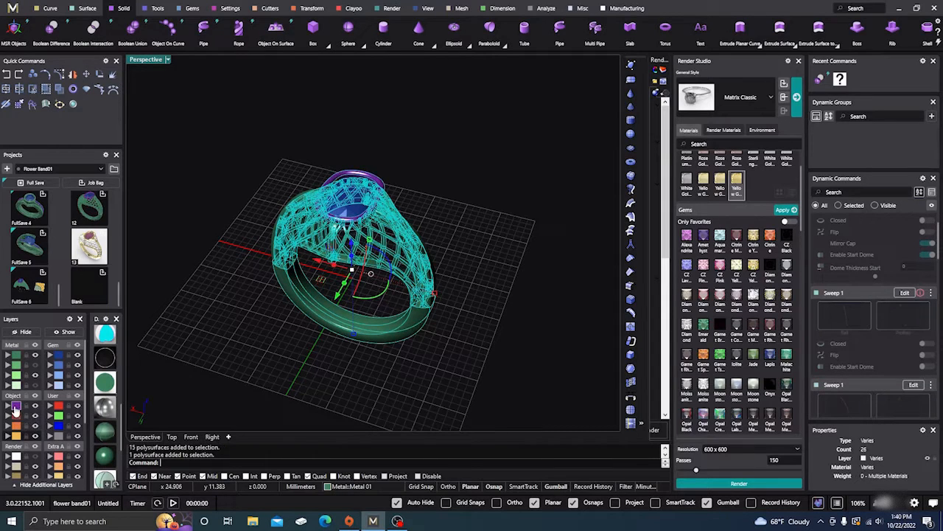
pyautogui.click(737, 185)
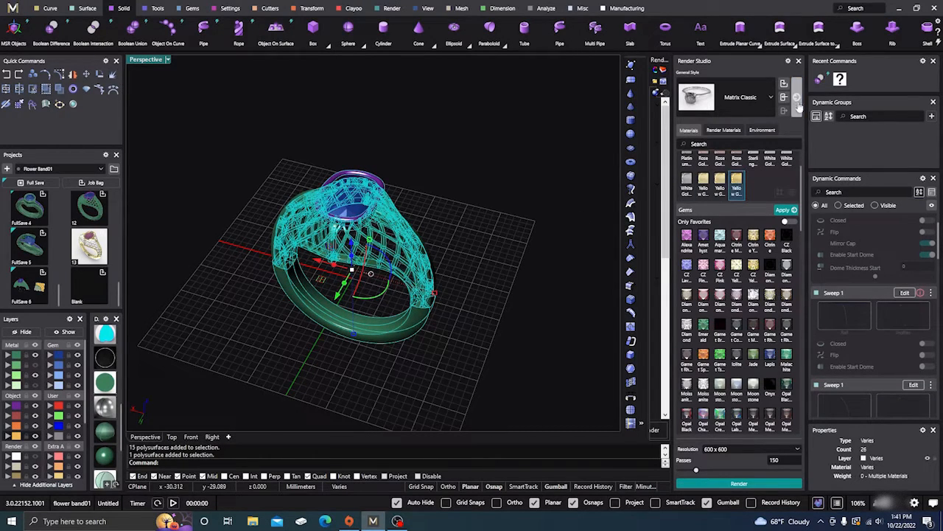
pyautogui.scroll(2, 772, 189)
pyautogui.click(784, 159)
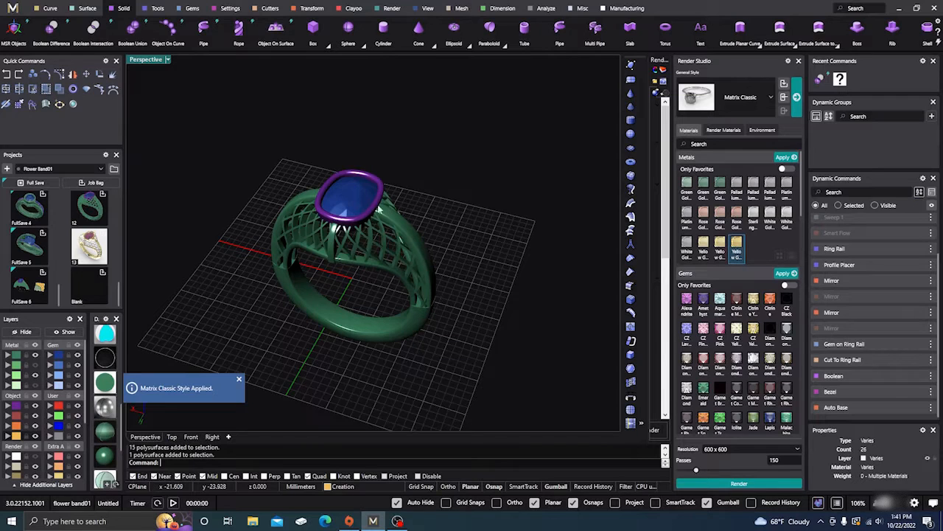
# Apply the Diamond gem material to the center stone
pyautogui.click(378, 210)
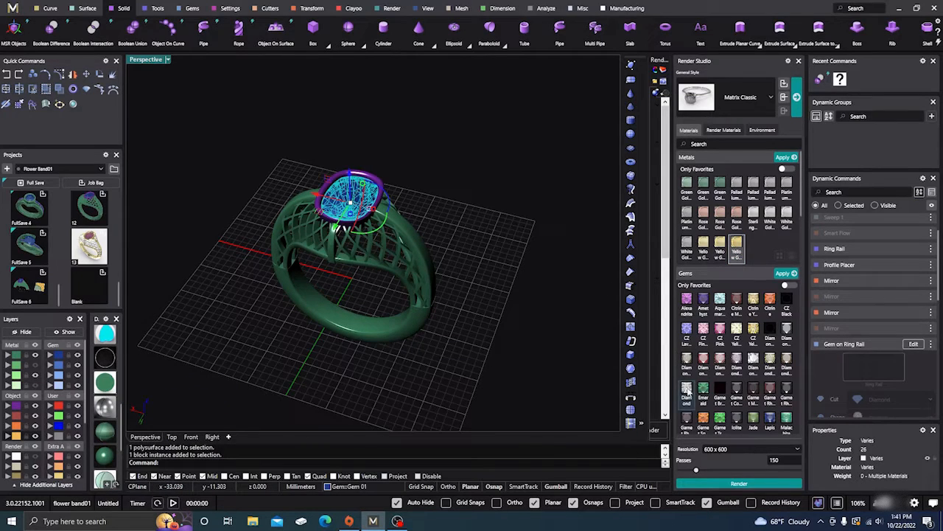
pyautogui.click(687, 390)
pyautogui.click(787, 274)
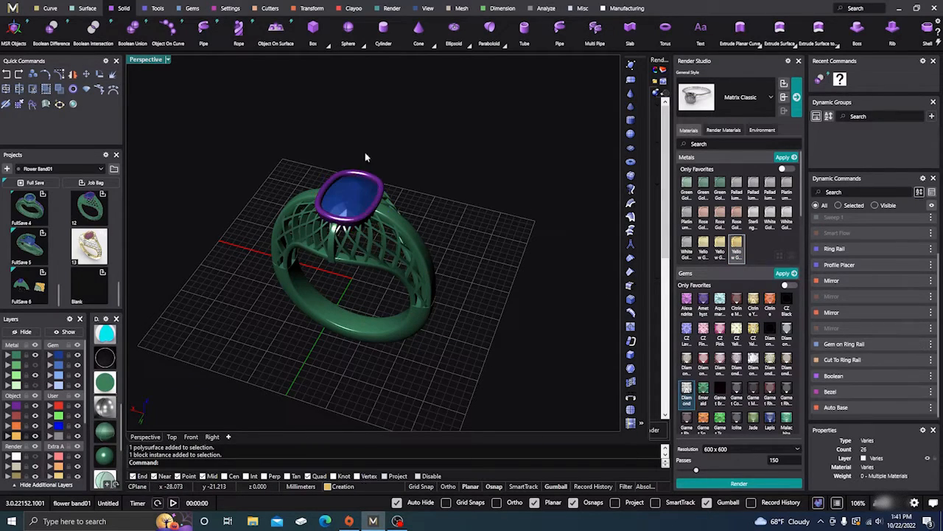
# Switch the Perspective viewport to the Rendered display mode and view the ring's materials from several angles
pyautogui.click(168, 61)
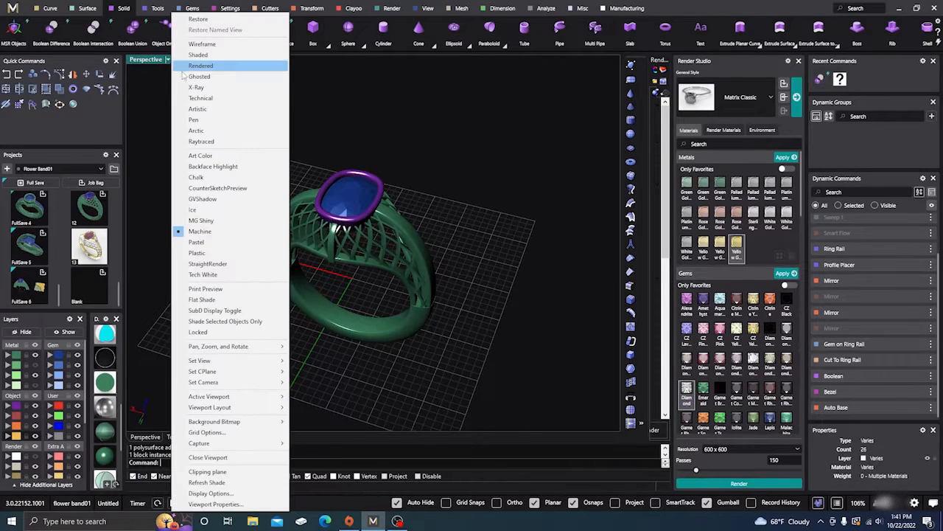
pyautogui.click(200, 66)
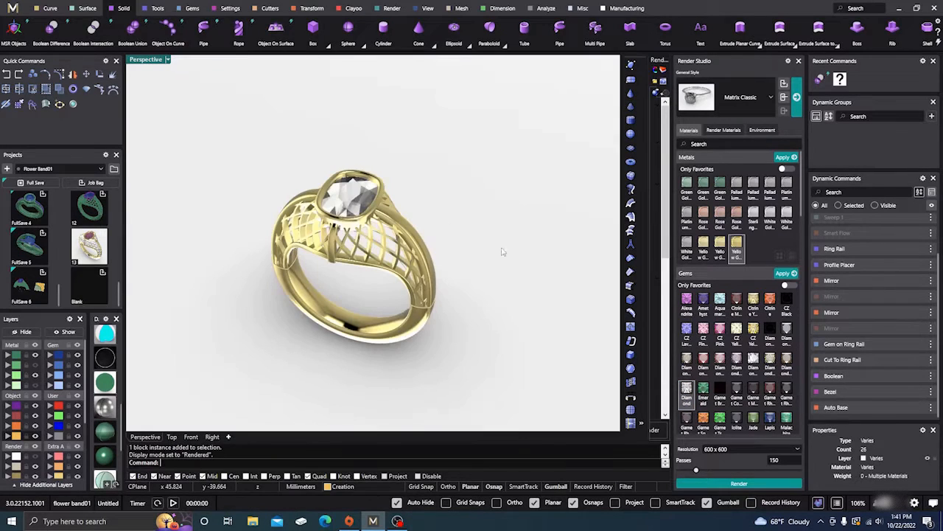
pyautogui.moveTo(509, 254); pyautogui.dragTo(495, 234, button='right')
pyautogui.scroll(5, 346, 221)
pyautogui.scroll(-4, 520, 188)
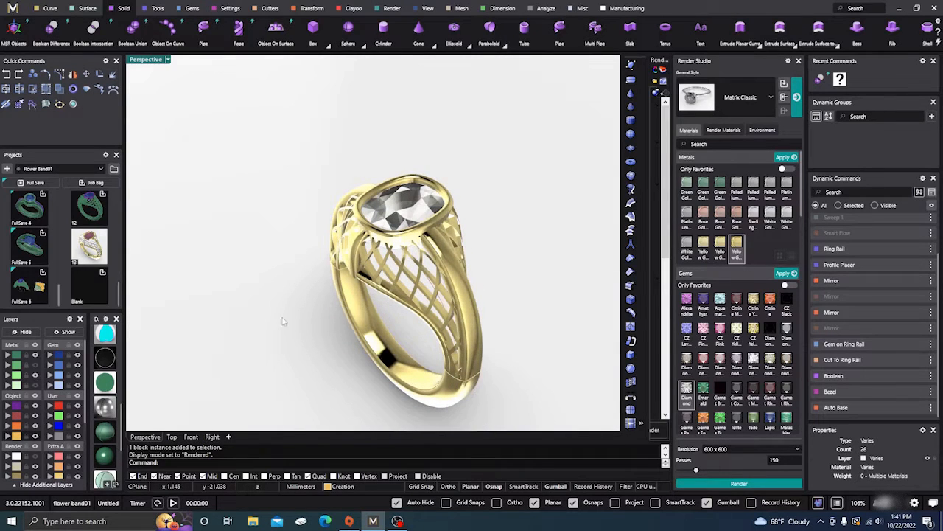
# Apply White Gold to all metal parts and the bezel, and check the rendered ring
pyautogui.click(19, 357)
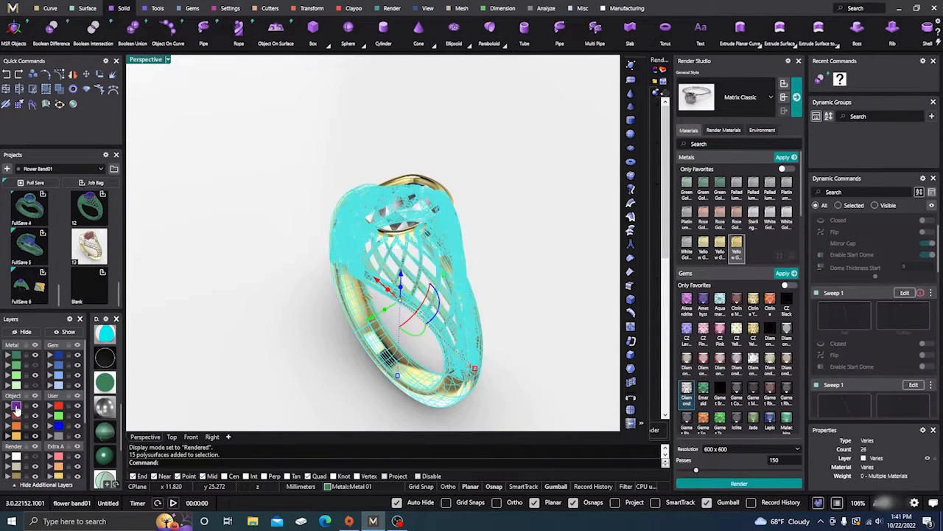
pyautogui.click(16, 407)
pyautogui.click(787, 219)
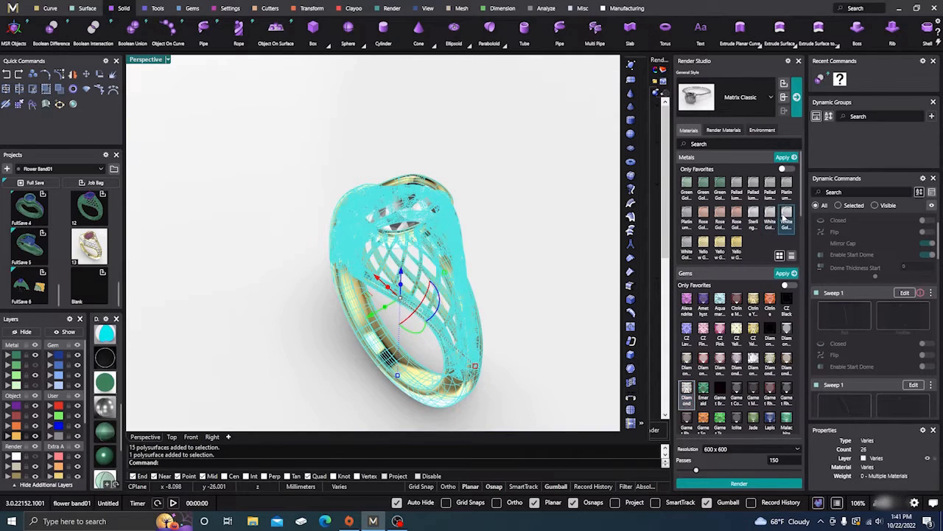
pyautogui.click(785, 158)
pyautogui.moveTo(467, 216); pyautogui.dragTo(488, 228, button='right')
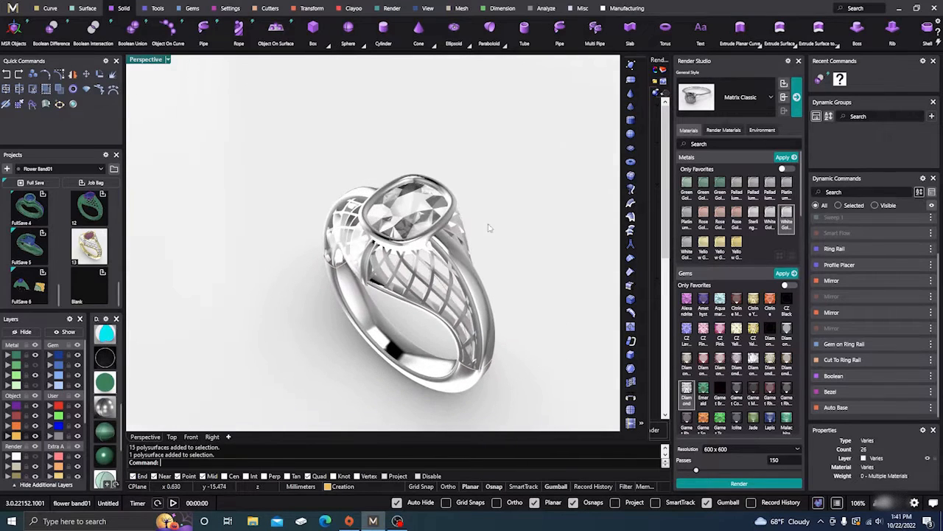
pyautogui.scroll(-3, 266, 294)
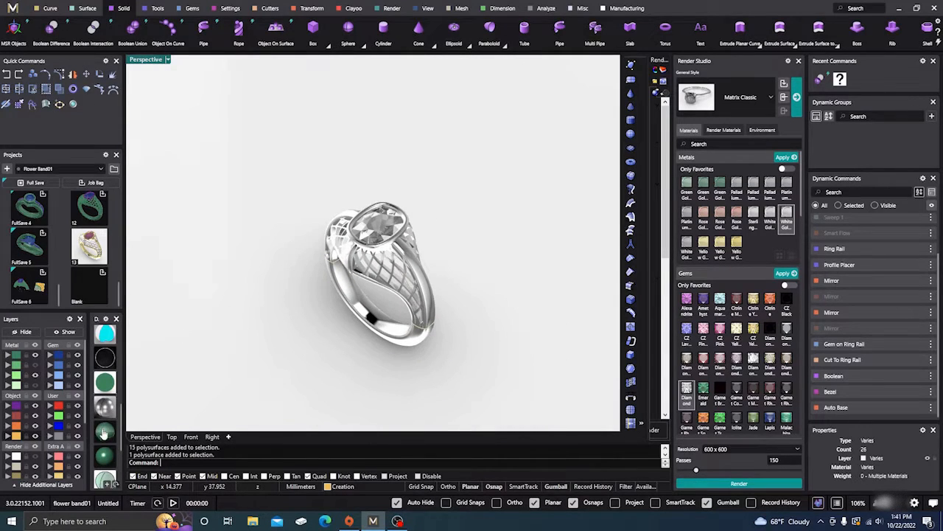
# Return the viewport from Rendered to the layer-colored shaded display and examine where the lattice meets the shank
pyautogui.click(104, 458)
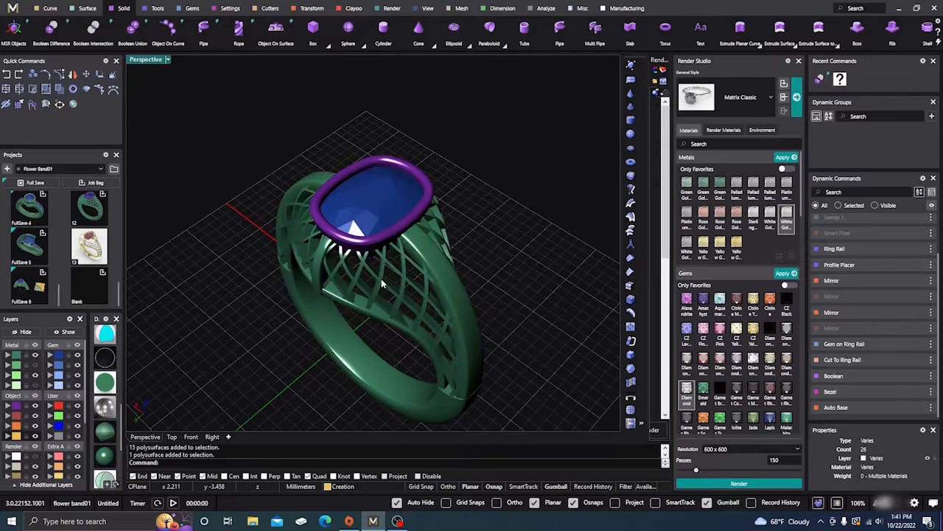
pyautogui.scroll(-3, 381, 279)
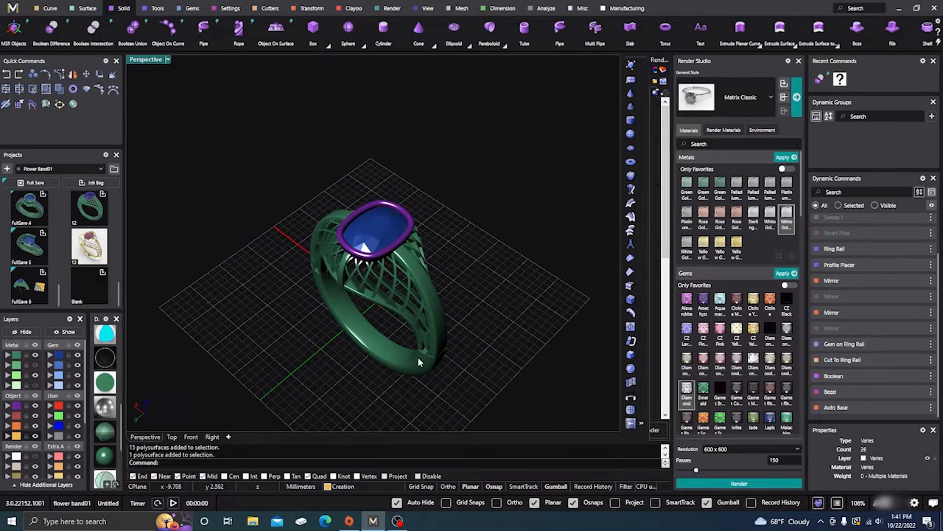
pyautogui.scroll(3, 420, 359)
pyautogui.scroll(-3, 422, 357)
pyautogui.moveTo(422, 358); pyautogui.dragTo(449, 315, button='right')
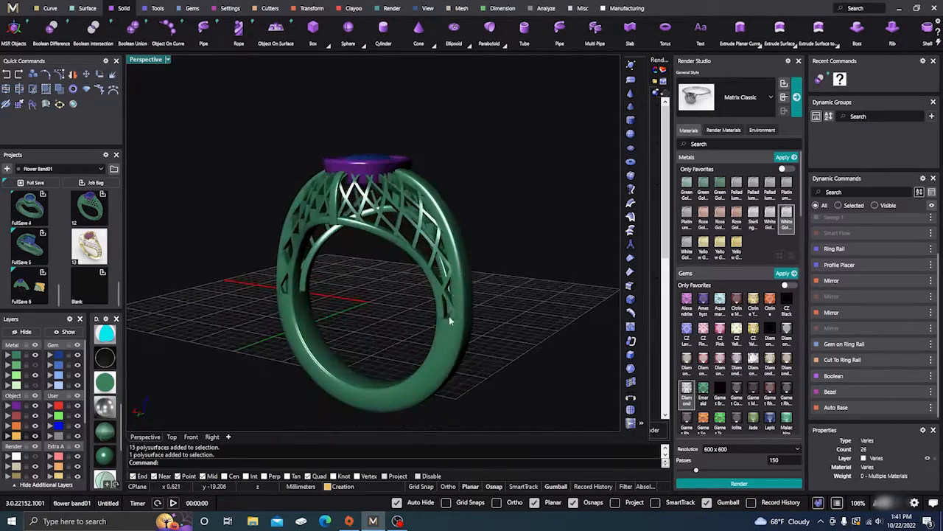
pyautogui.scroll(5, 449, 321)
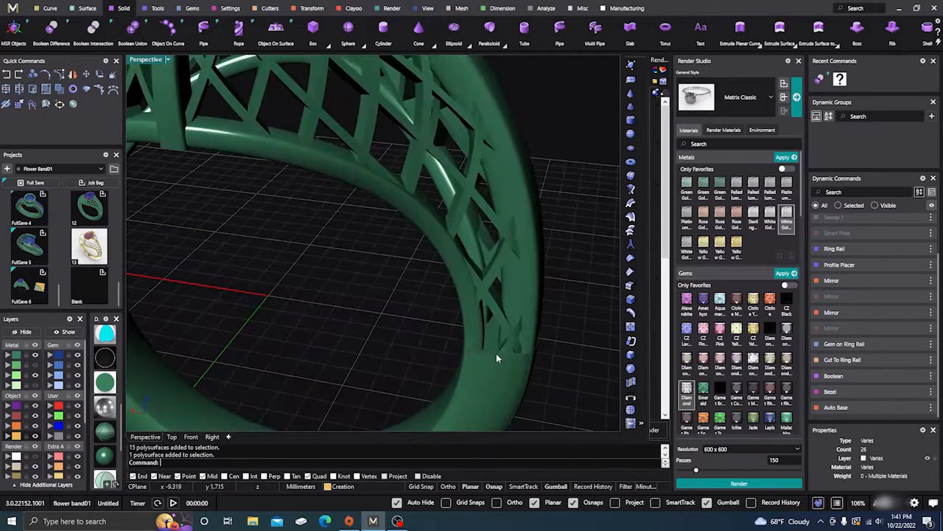
pyautogui.scroll(-5, 497, 351)
pyautogui.moveTo(499, 349); pyautogui.dragTo(493, 340, button='right')
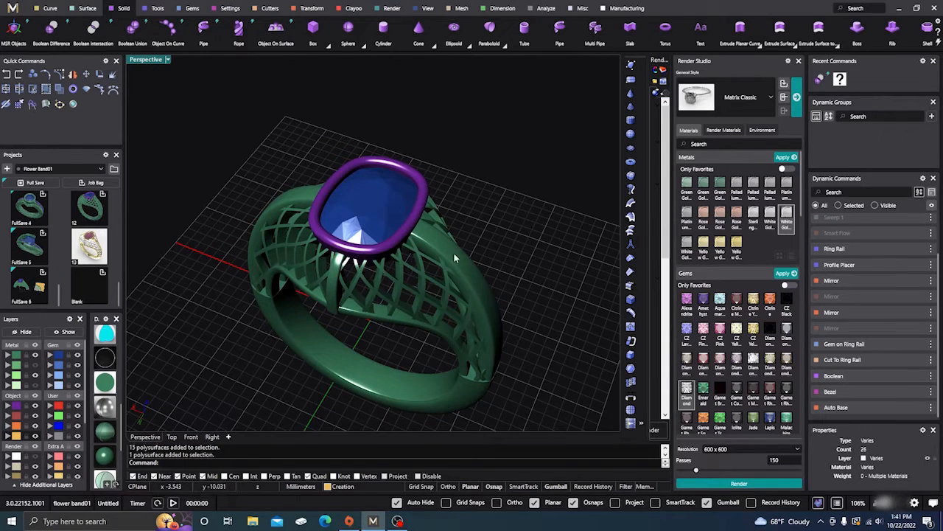
# Close Render Studio and review the finished ring from the front and above
pyautogui.click(799, 62)
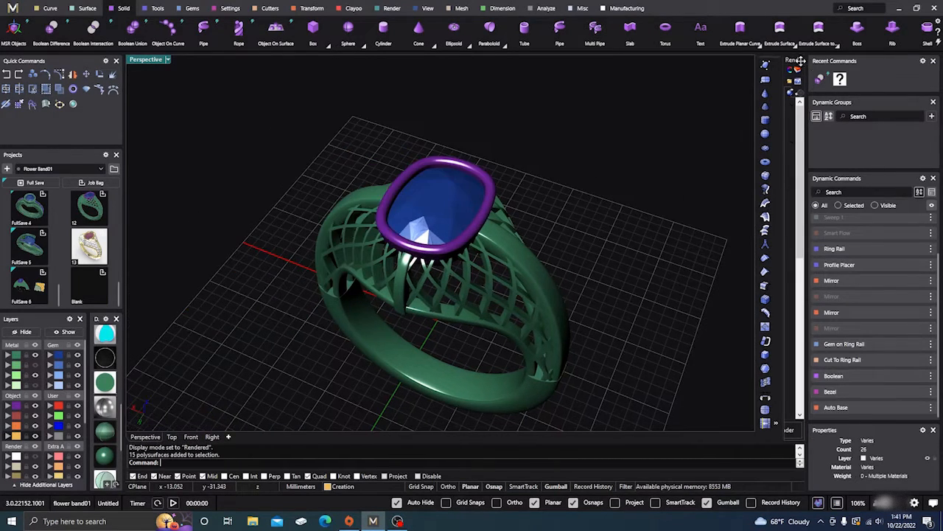
pyautogui.scroll(-3, 541, 215)
pyautogui.moveTo(535, 228); pyautogui.dragTo(517, 259, button='right')
pyautogui.scroll(6, 322, 191)
pyautogui.scroll(-4, 486, 287)
pyautogui.moveTo(461, 318); pyautogui.dragTo(489, 283, button='right')
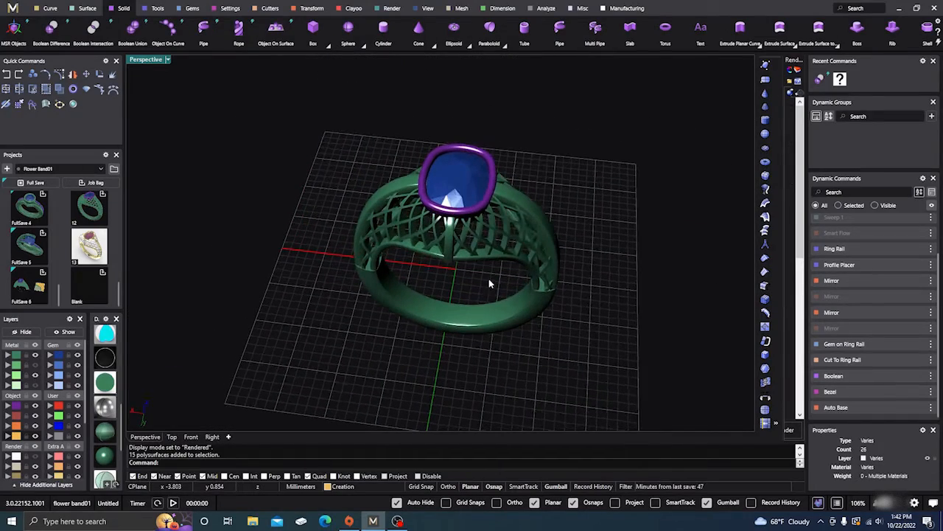